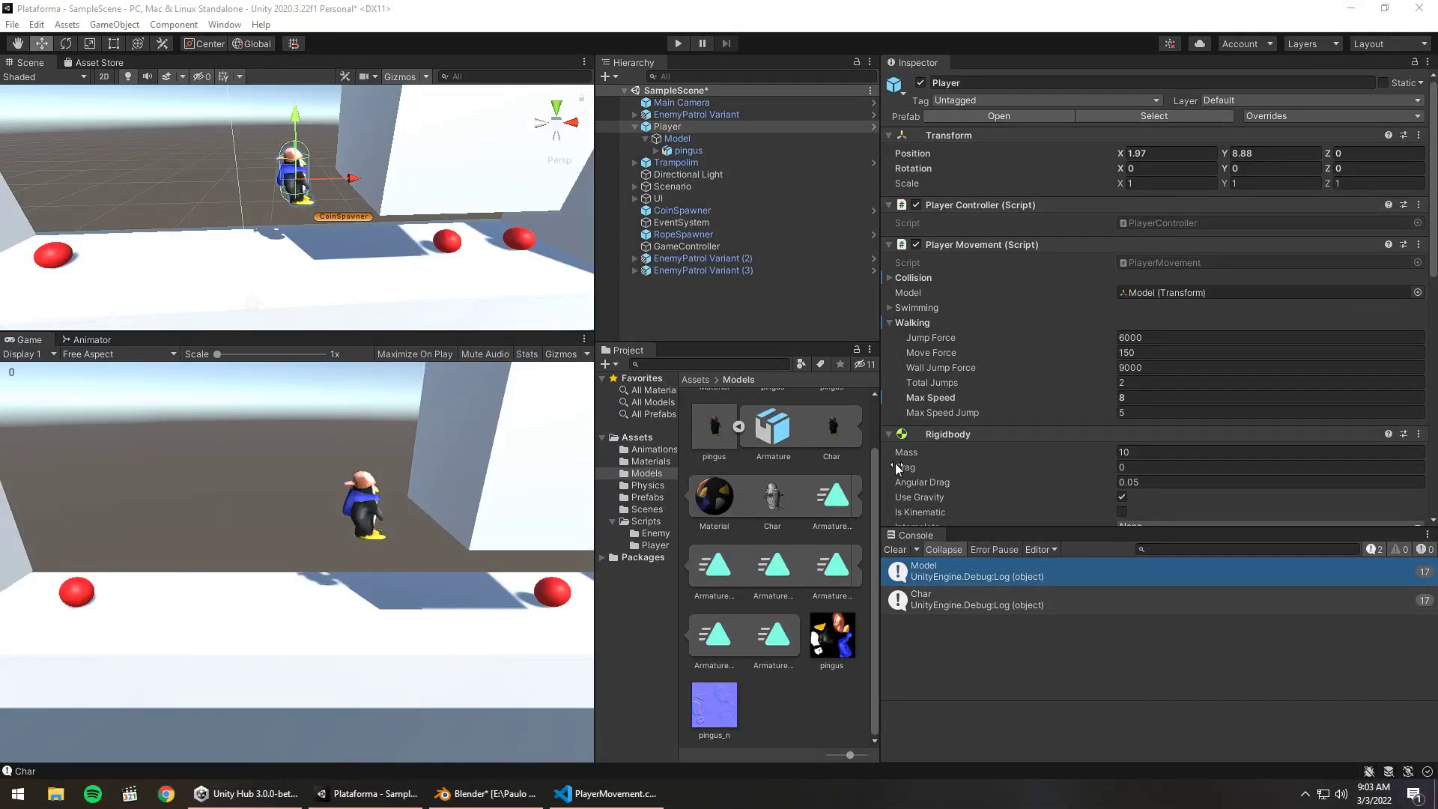
Switch from Unity to Blender with the penguin's pingus.blend file
{"action": "left_click", "coordinate": [494, 794]}
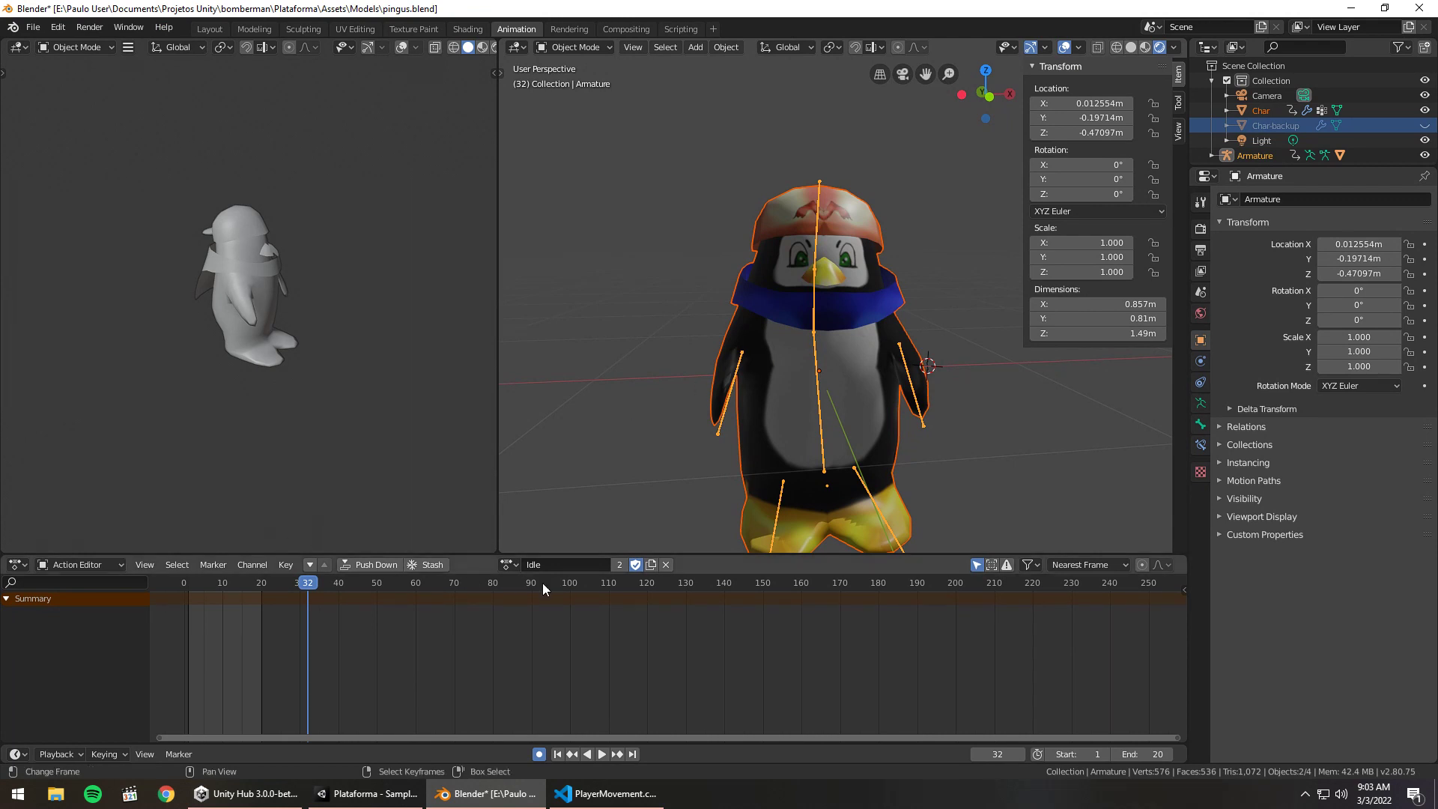
Load the walk action onto the armature and view the penguin in front orthographic
{"action": "left_click", "coordinate": [512, 562]}
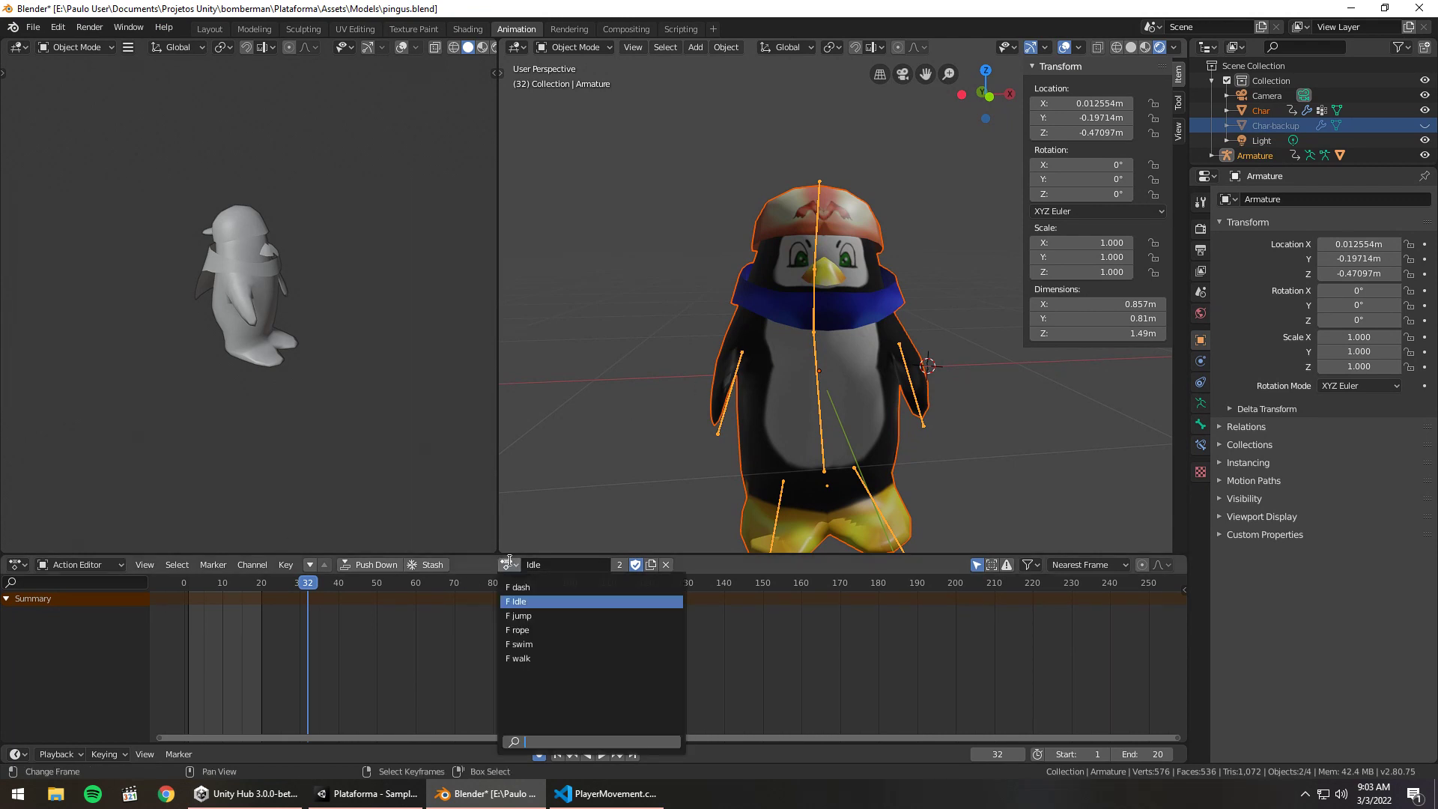
{"action": "left_click", "coordinate": [540, 658]}
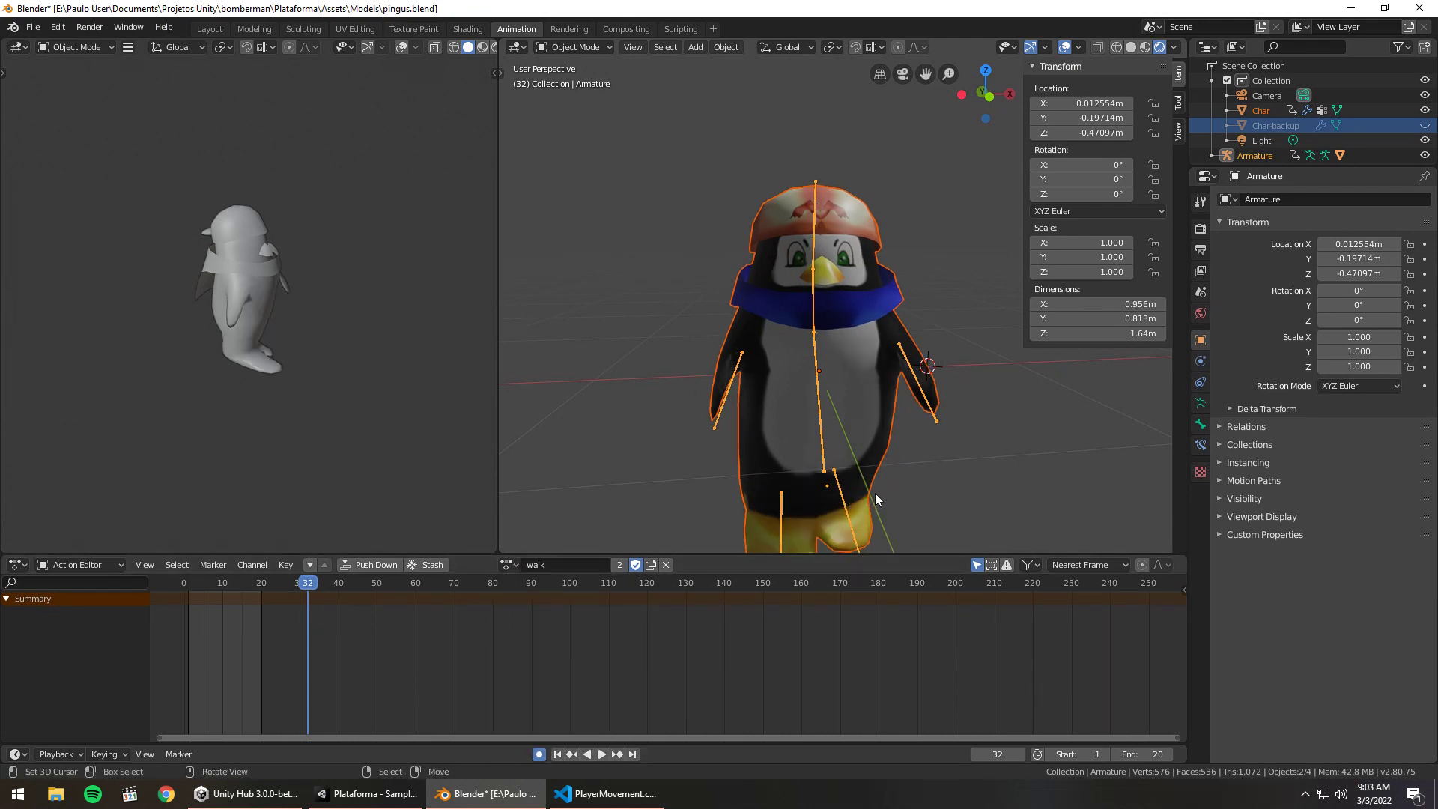
{"action": "key", "text": "KP_5"}
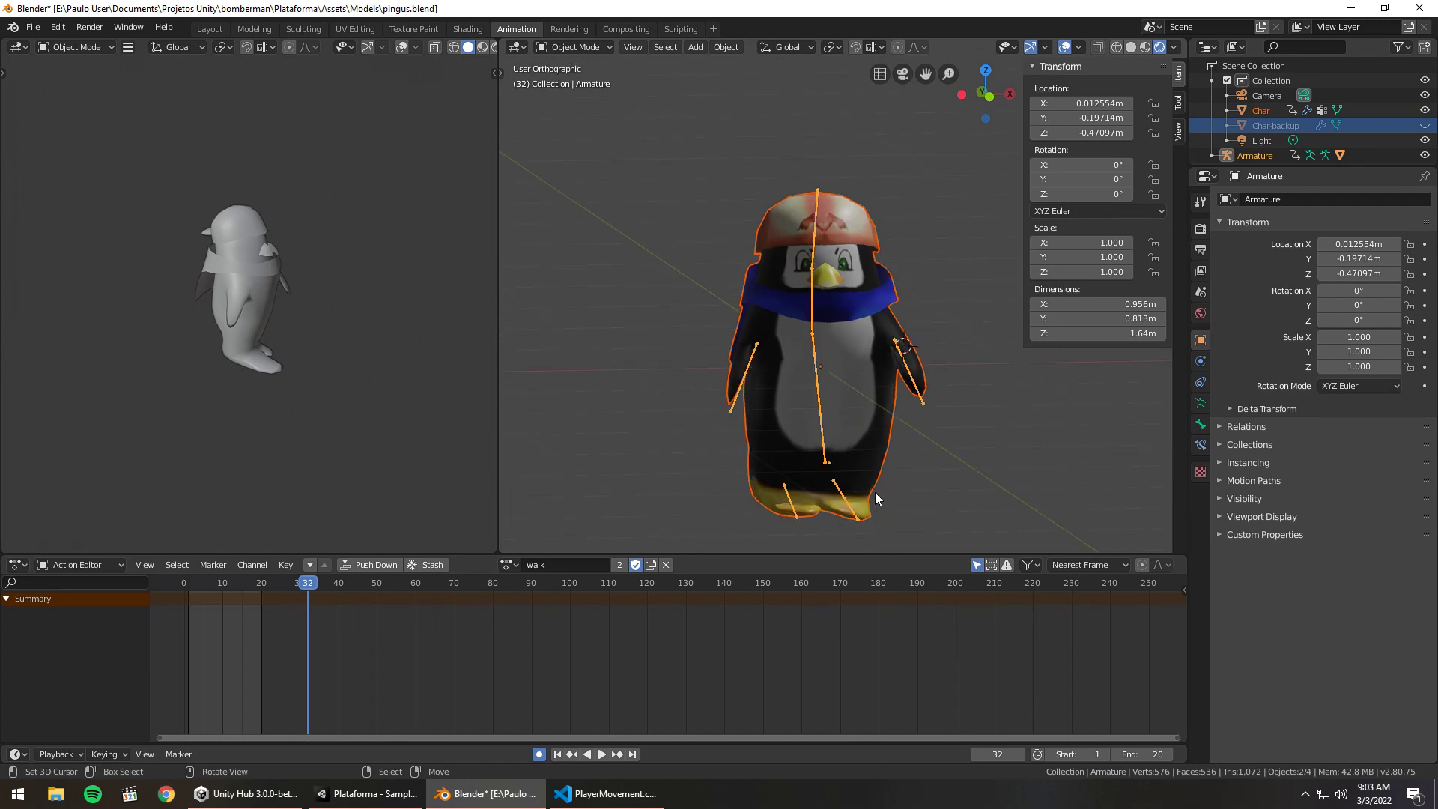
{"action": "key", "text": "KP_1"}
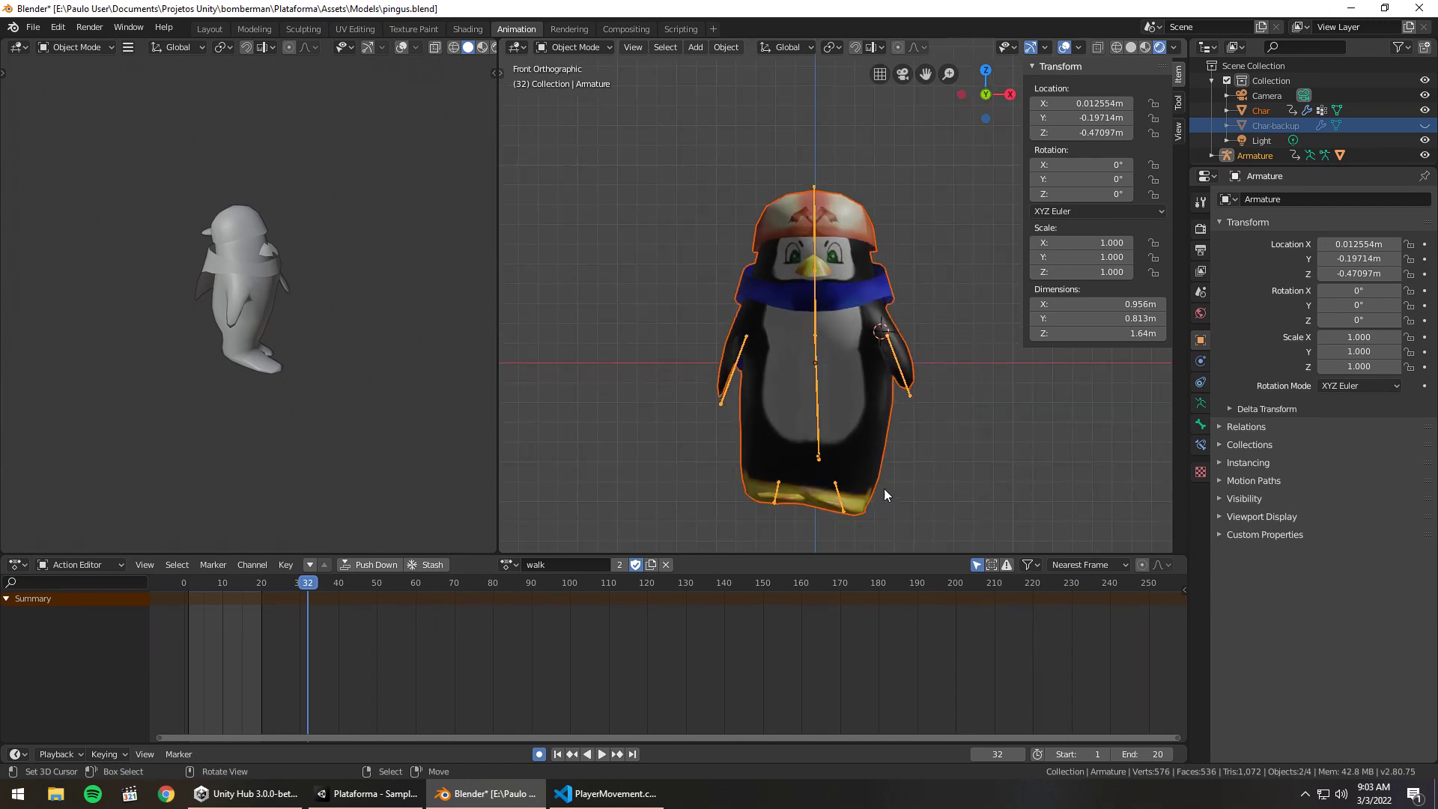
Preview the walk animation around frame 12, then select the armature alone
{"action": "key", "text": "space"}
{"action": "left_click_drag", "start_coordinate": [305, 584], "coordinate": [187, 585]}
{"action": "key", "text": "space"}
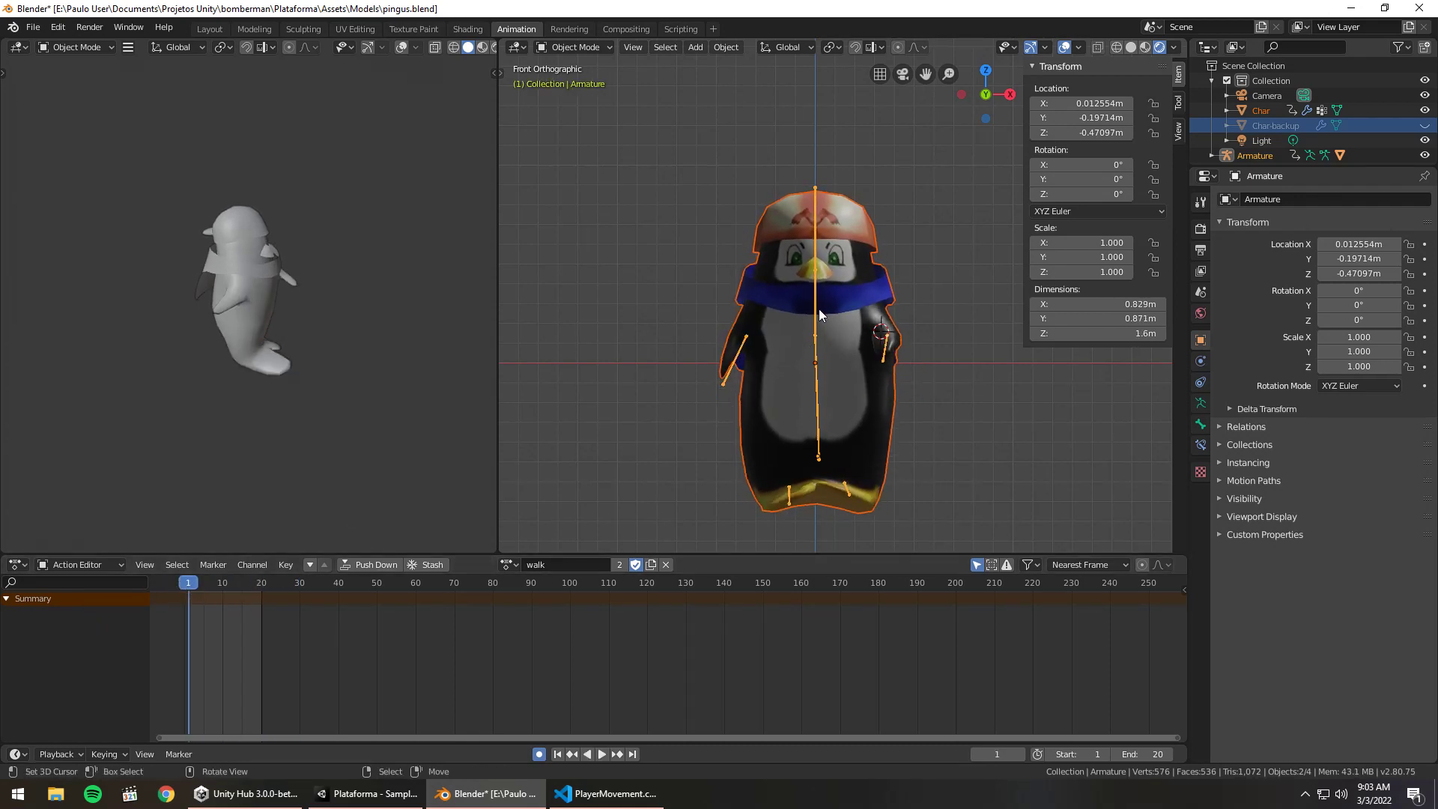
{"action": "left_click", "coordinate": [819, 308]}
{"action": "left_click", "coordinate": [575, 47]}
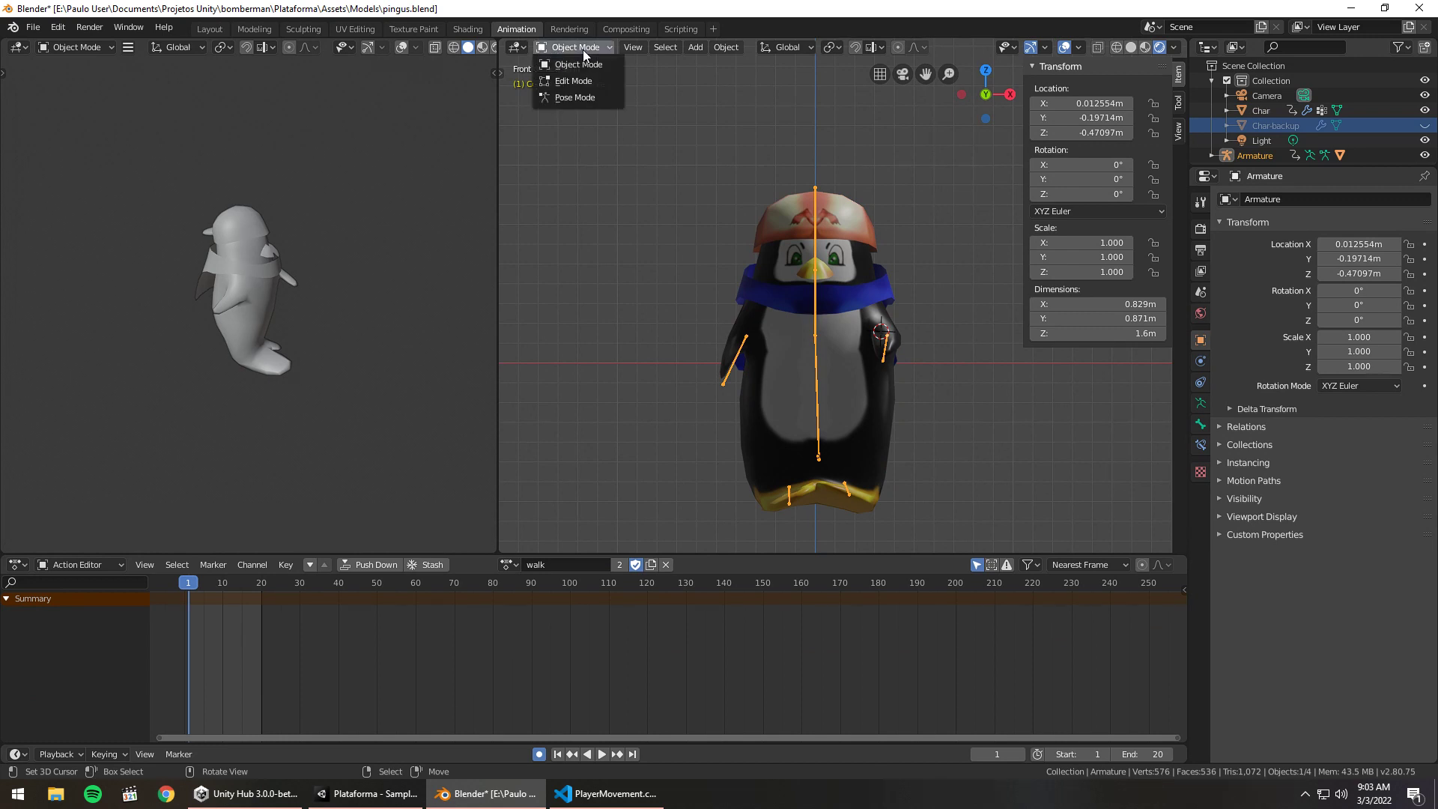
Enter Pose Mode, preview all bones playing, and select both foot bones
{"action": "left_click", "coordinate": [589, 97]}
{"action": "left_click", "coordinate": [810, 330]}
{"action": "key", "text": "a"}
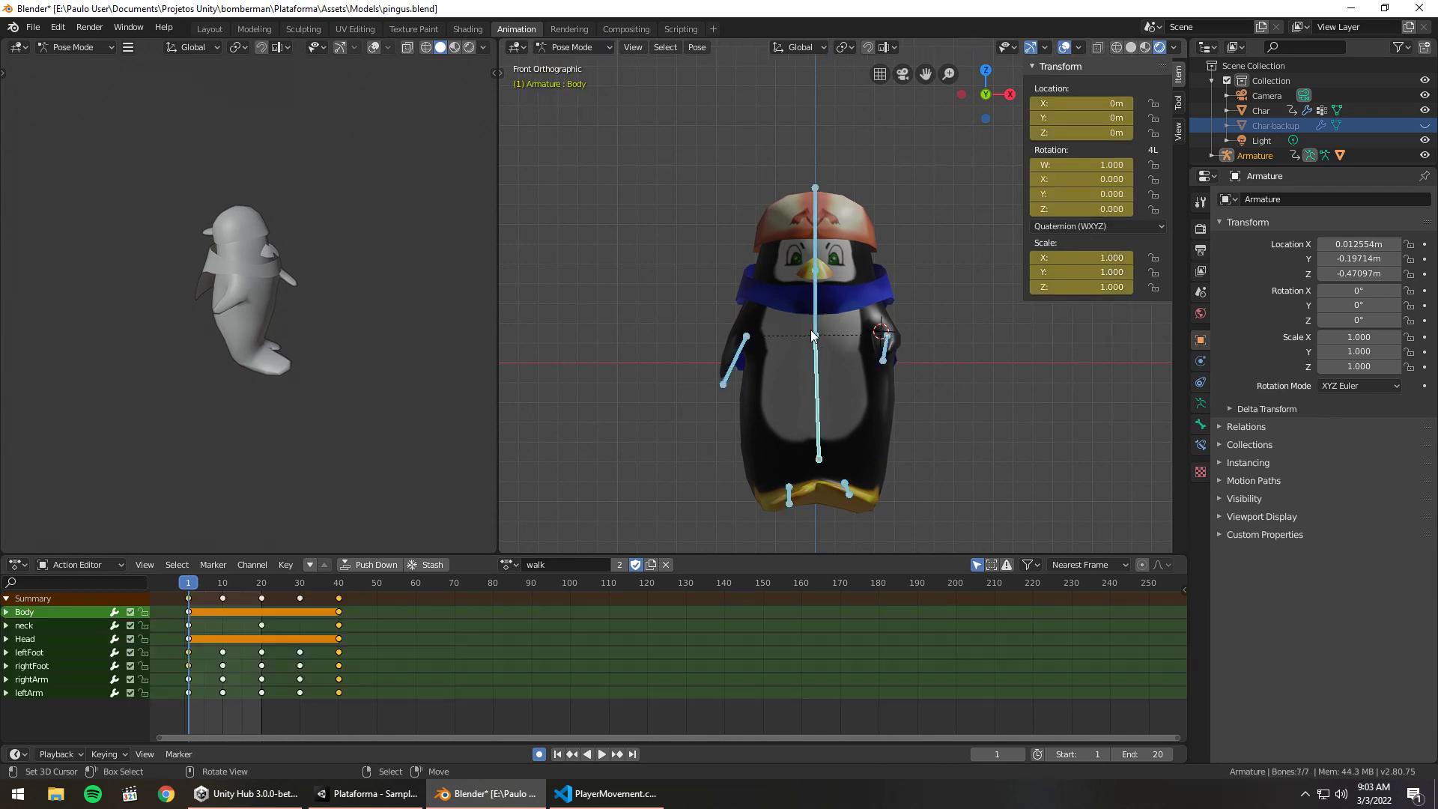
{"action": "key", "text": "space"}
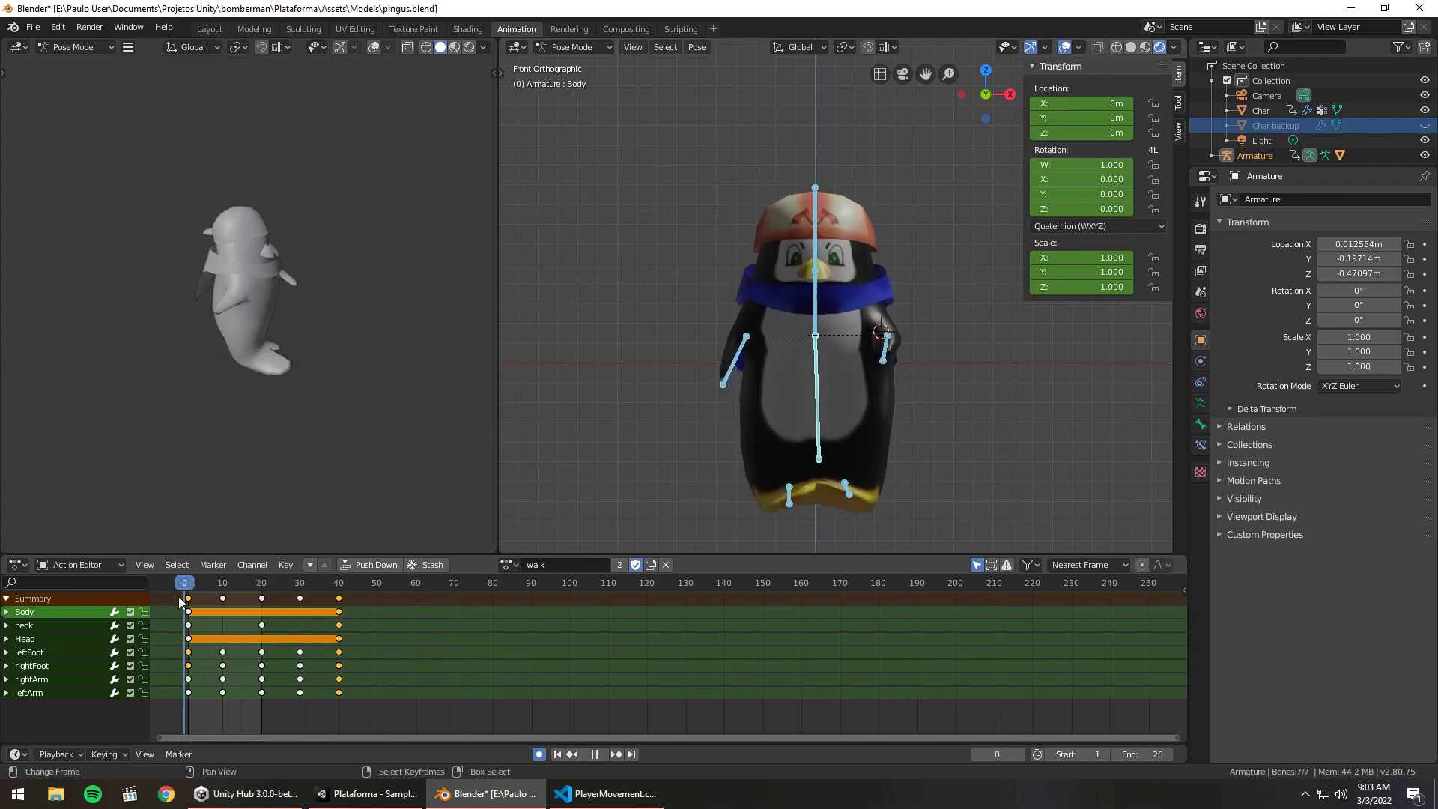
{"action": "key", "text": "Escape"}
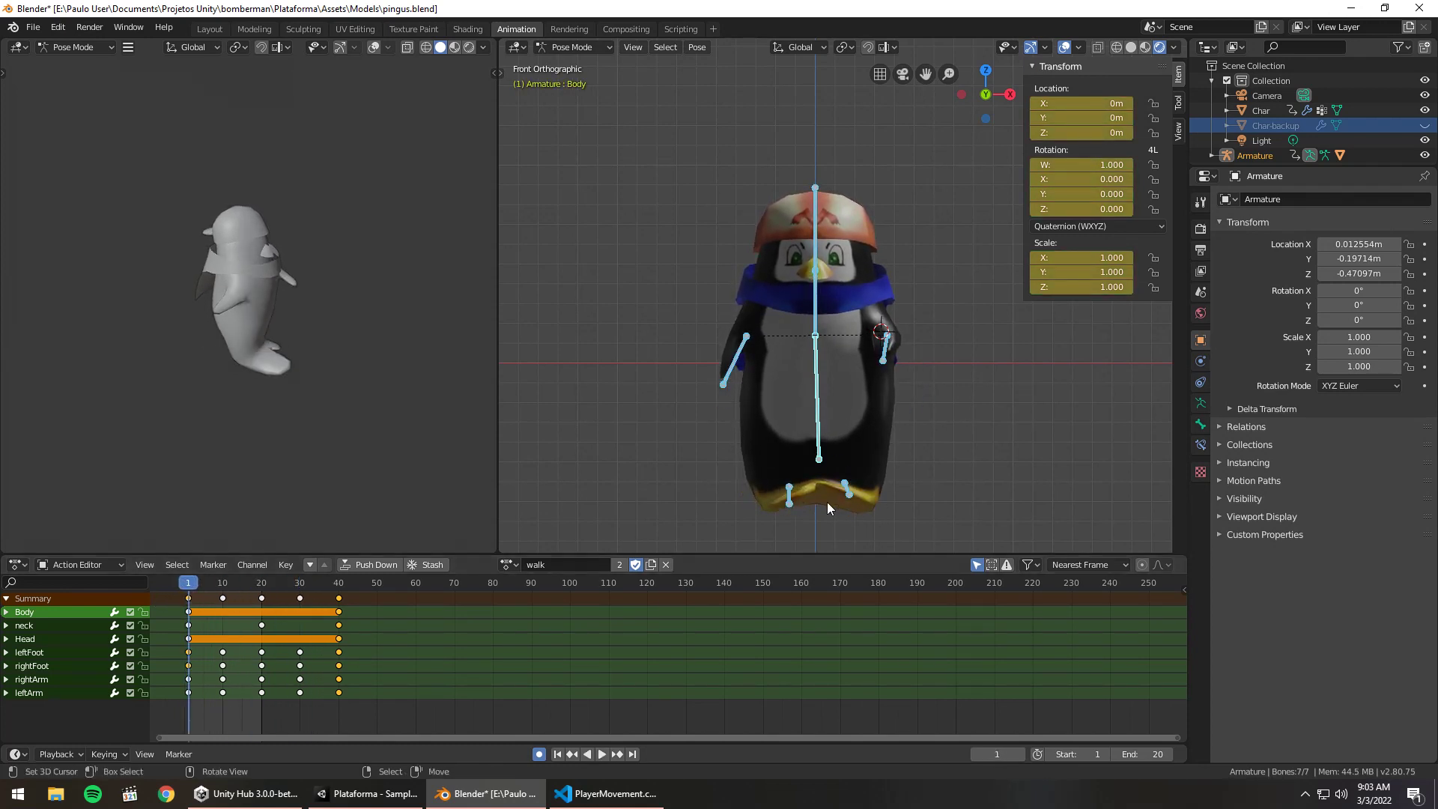
{"action": "left_click", "coordinate": [840, 501]}
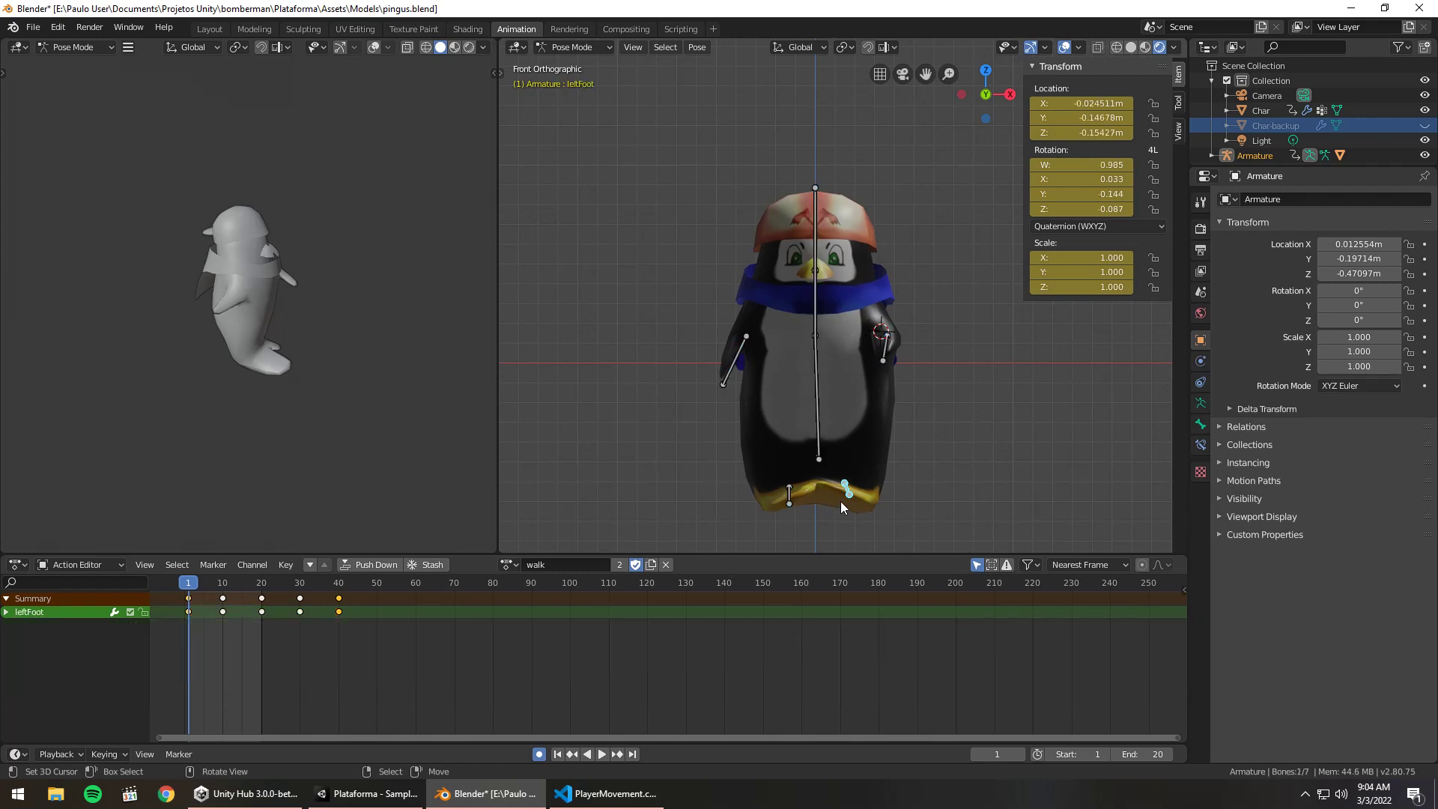
{"action": "left_click", "coordinate": [860, 512]}
{"action": "left_click_drag", "start_coordinate": [906, 519], "coordinate": [760, 485]}
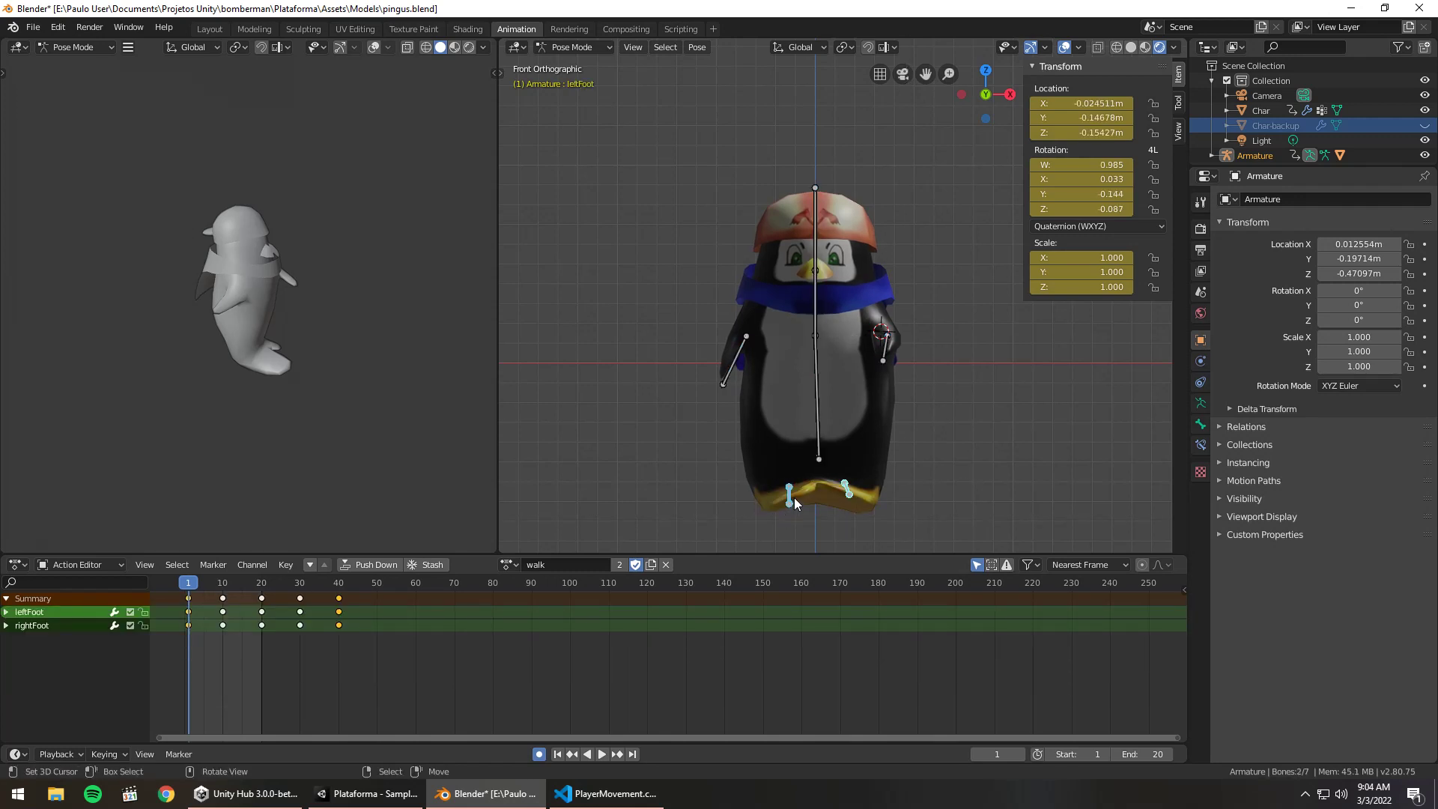
Raise both feet vertically at frames 1 and 10
{"action": "key", "text": "g"}
{"action": "key", "text": "z"}
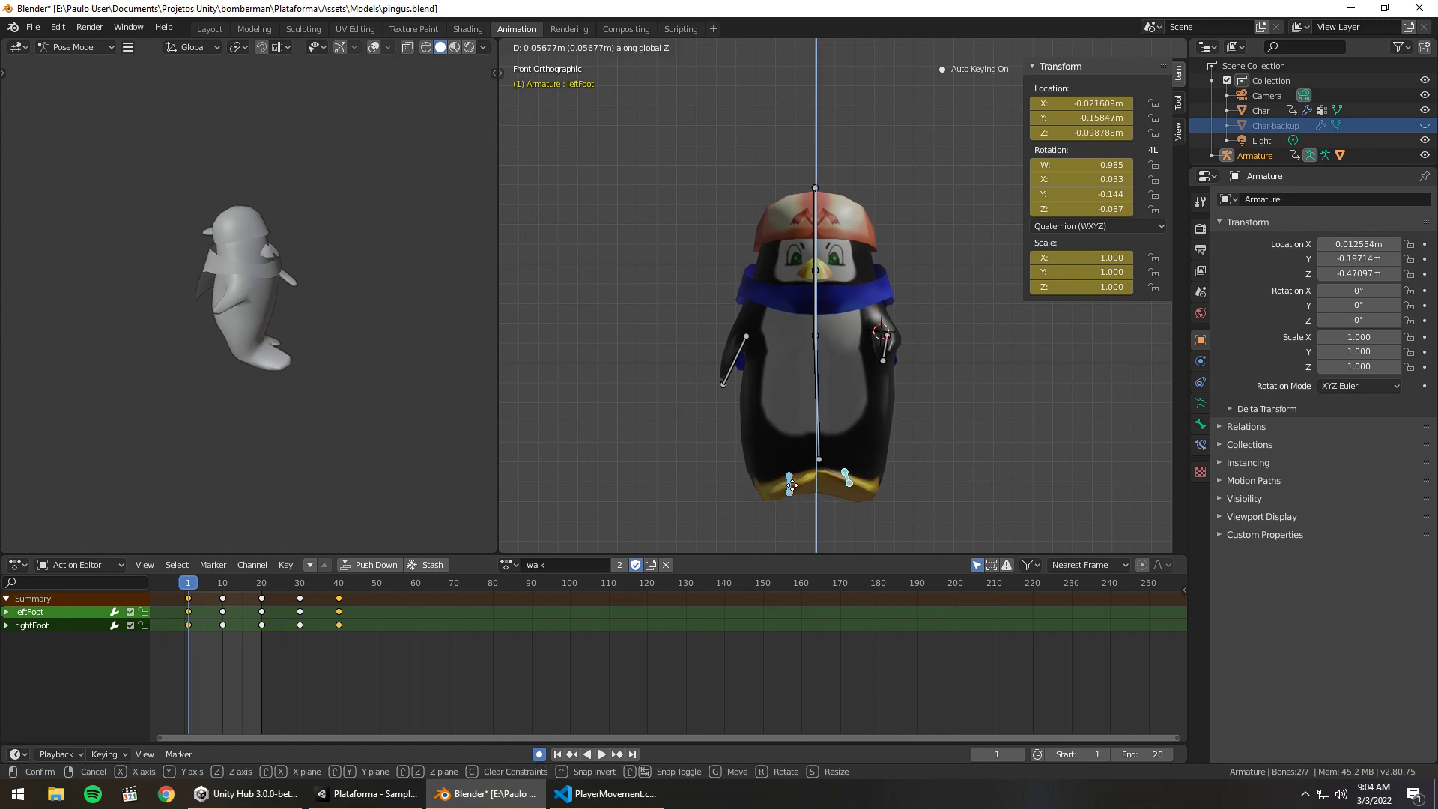
{"action": "left_click", "coordinate": [791, 487]}
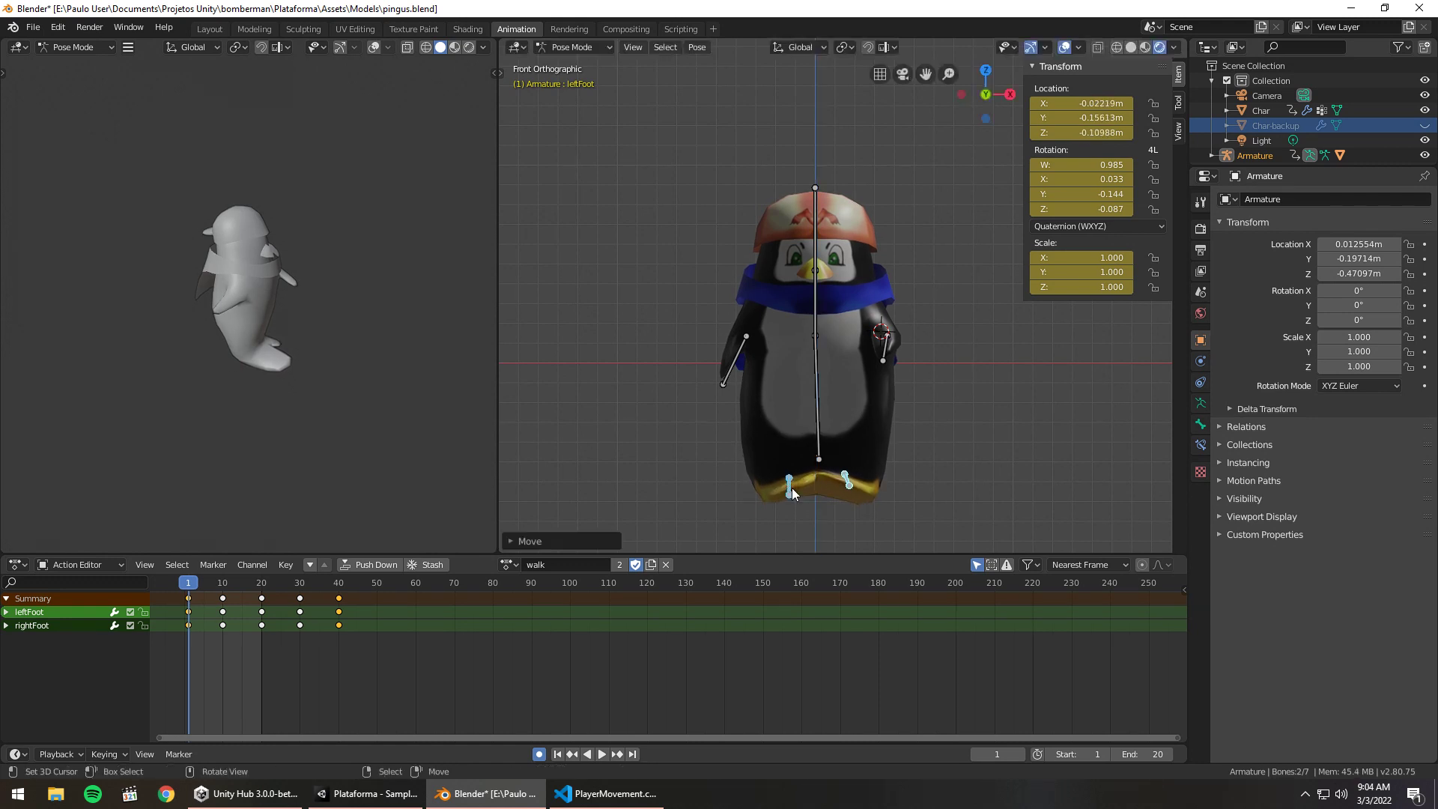
{"action": "key", "text": "space"}
{"action": "left_click_drag", "start_coordinate": [200, 581], "coordinate": [225, 588]}
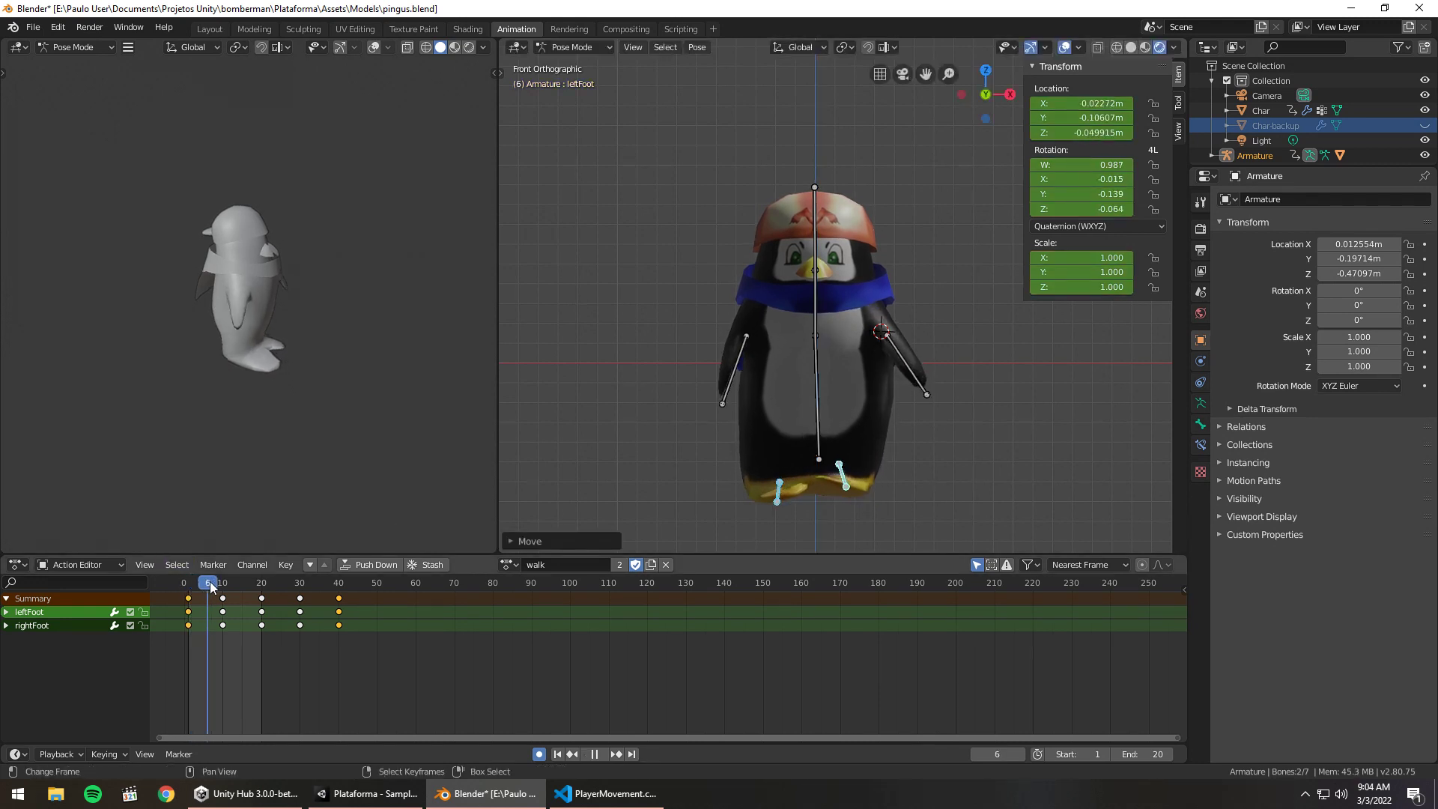
{"action": "key", "text": "space"}
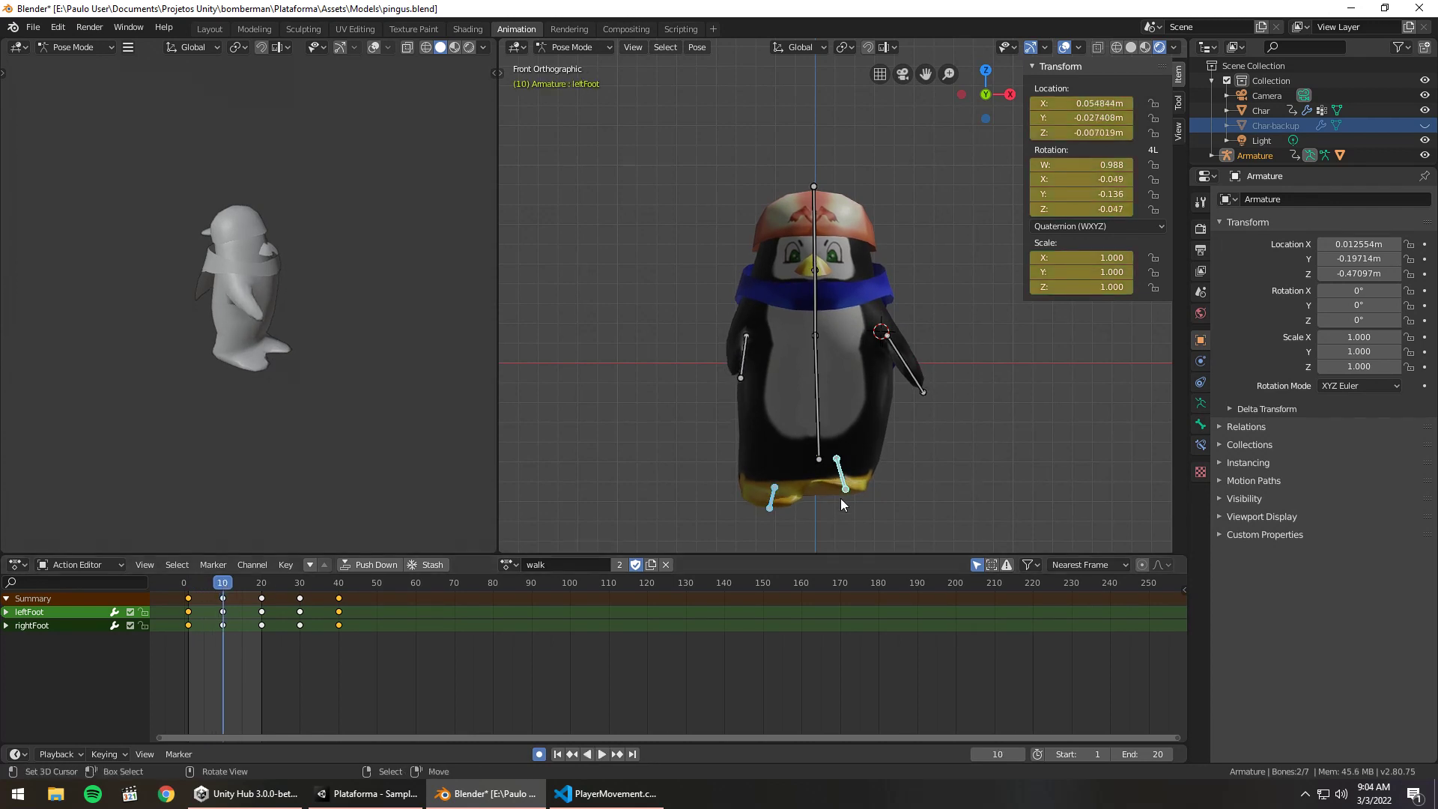
{"action": "key", "text": "g"}
{"action": "key", "text": "z"}
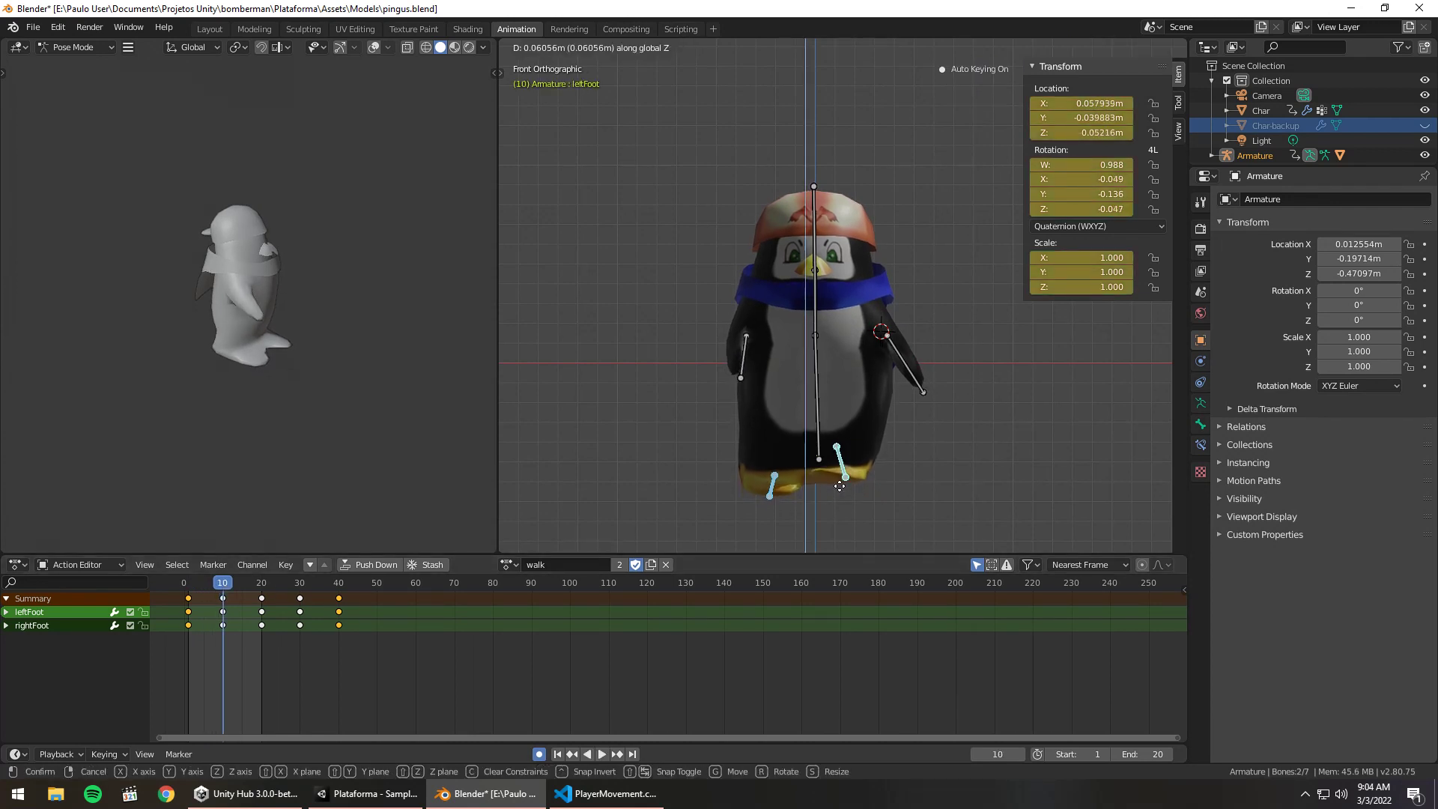
{"action": "left_click", "coordinate": [839, 486]}
Raise both feet vertically at frames 20, 30 and 40
{"action": "left_click_drag", "start_coordinate": [224, 587], "coordinate": [262, 594]}
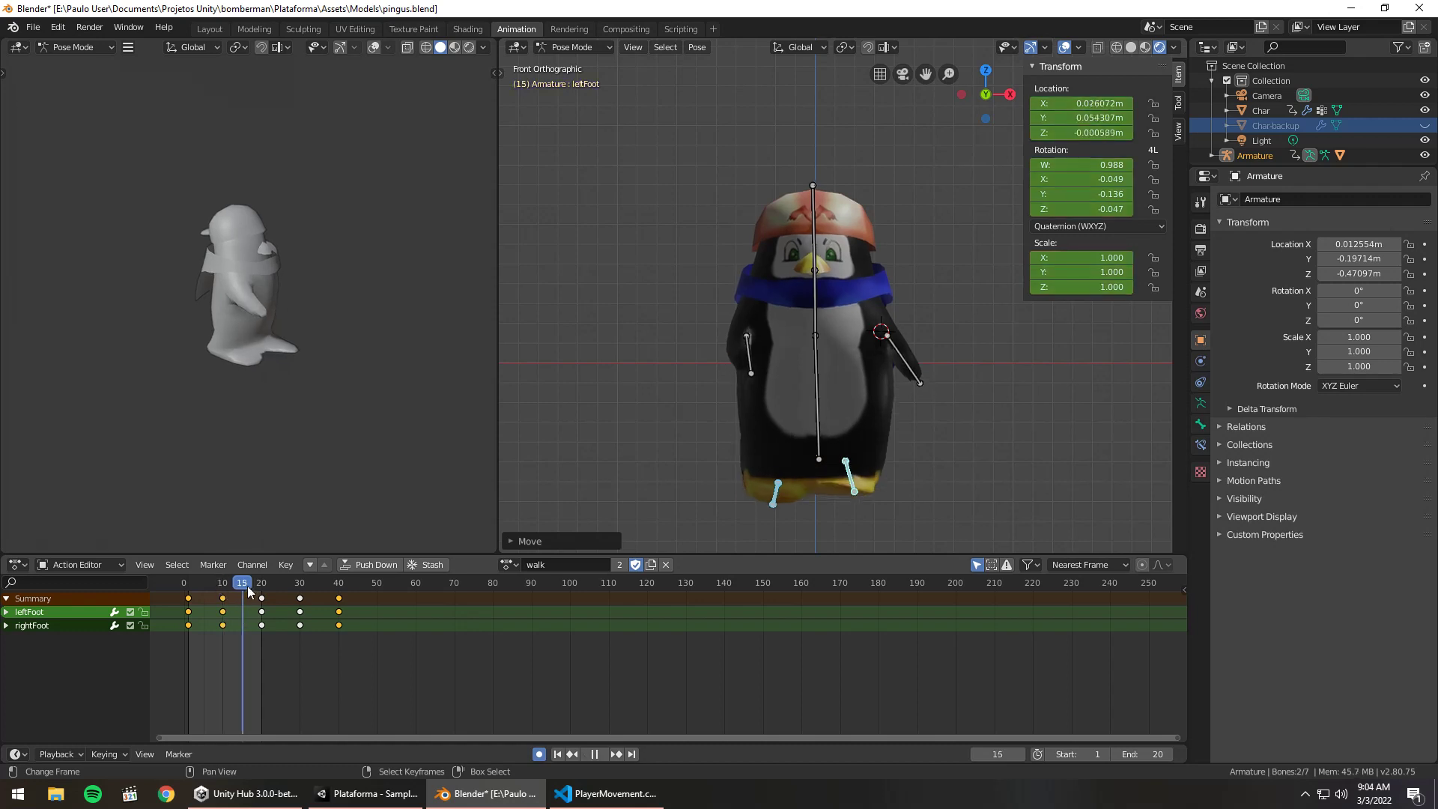
{"action": "key", "text": "g"}
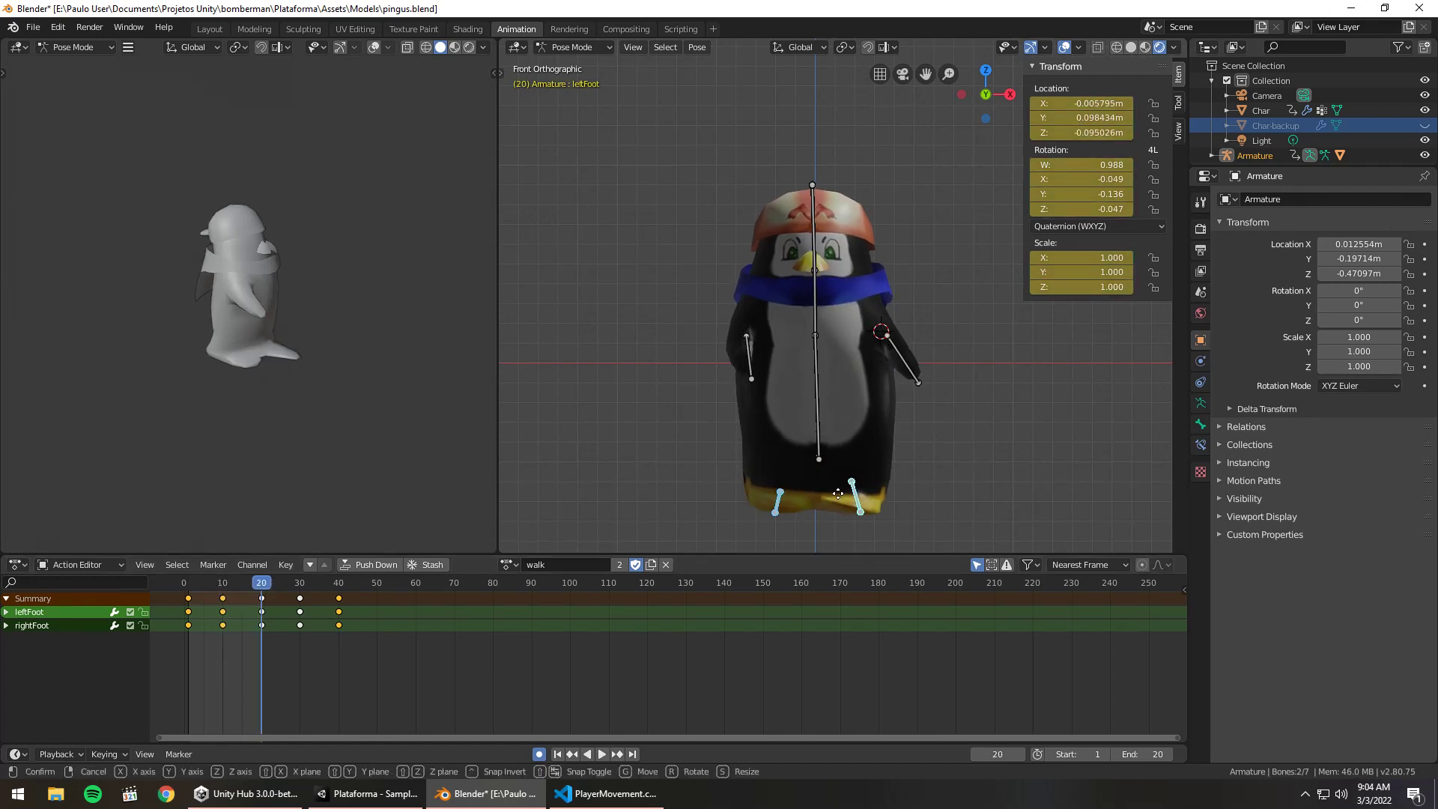
{"action": "key", "text": "z"}
{"action": "left_click", "coordinate": [839, 484]}
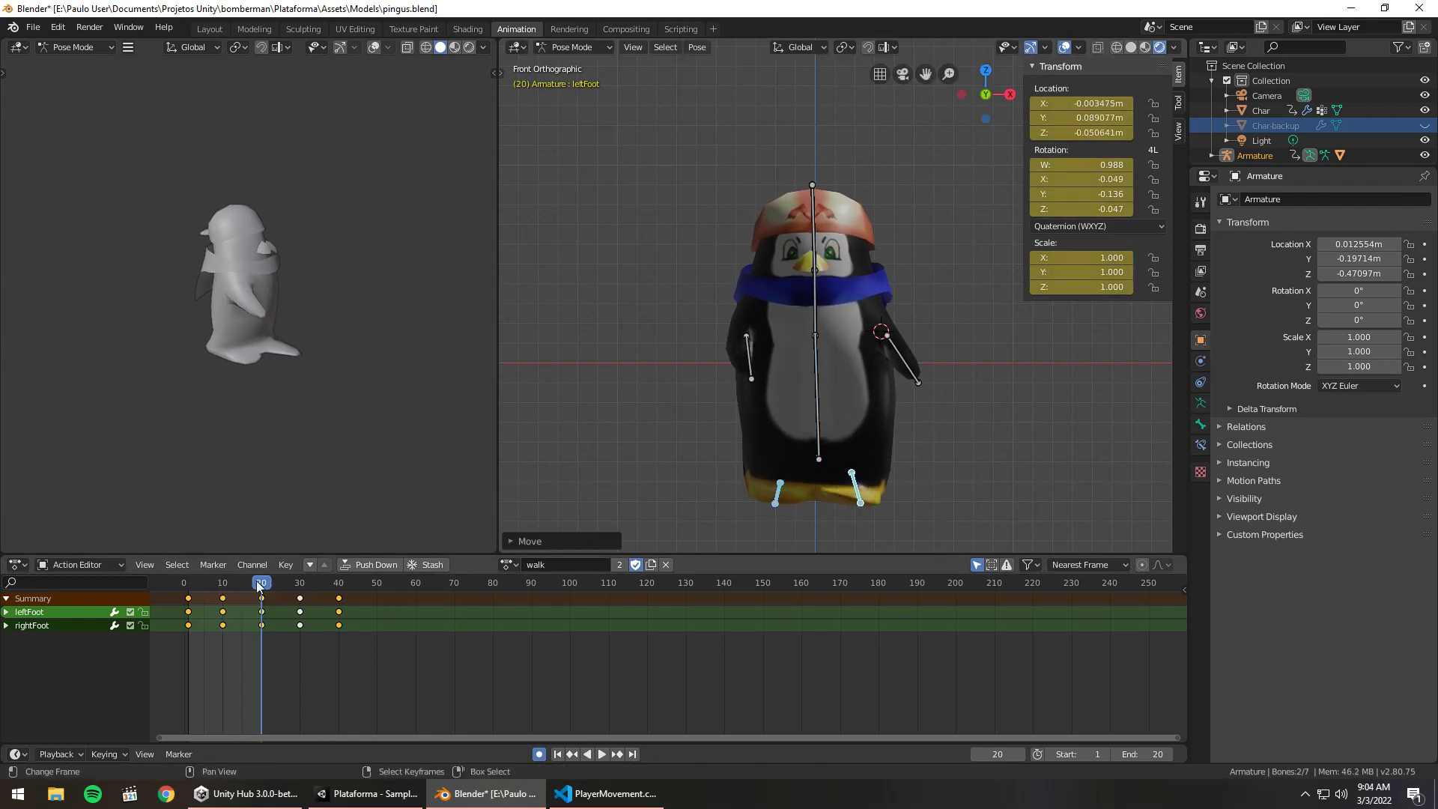
{"action": "left_click", "coordinate": [300, 588]}
{"action": "key", "text": "g"}
{"action": "key", "text": "z"}
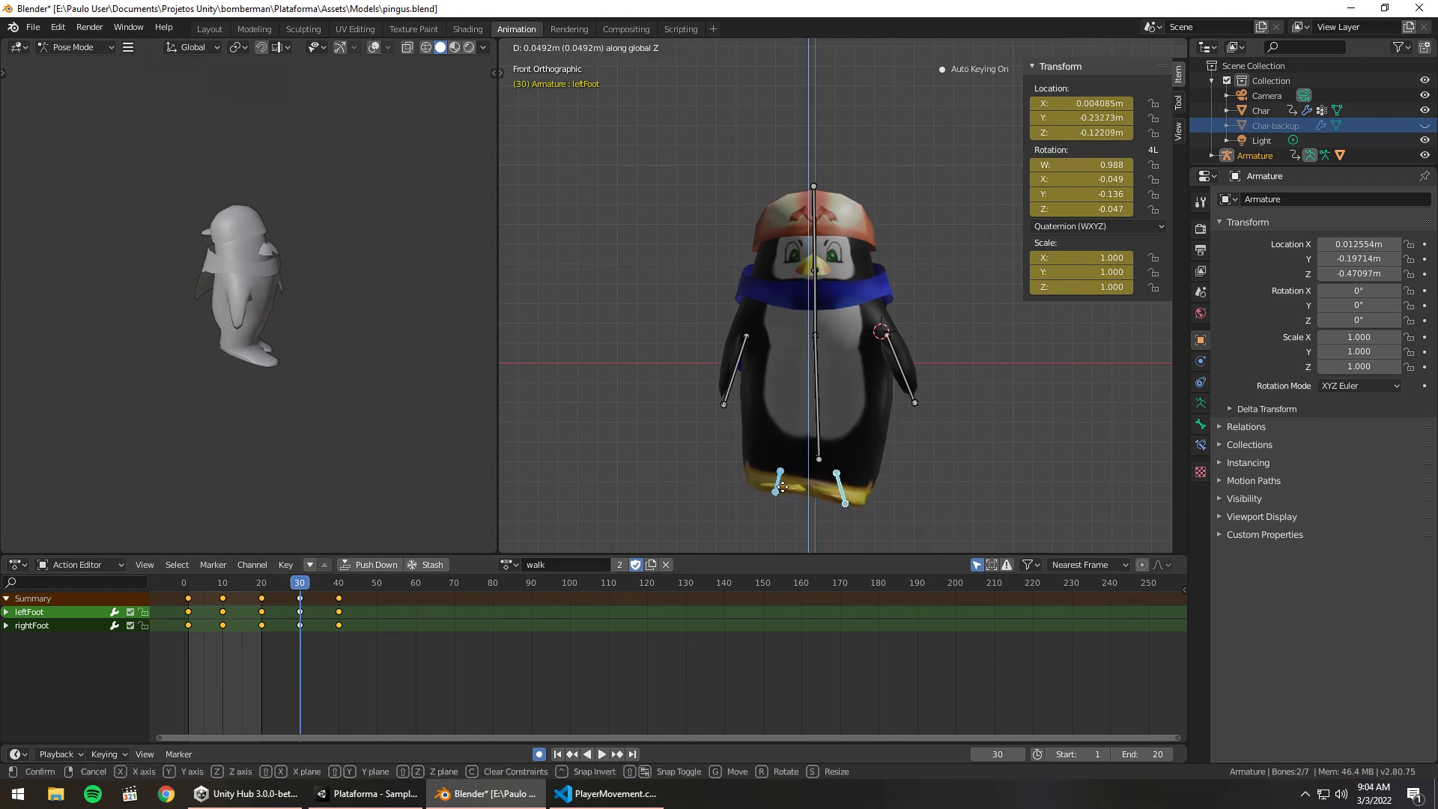
{"action": "left_click", "coordinate": [781, 488]}
{"action": "left_click", "coordinate": [339, 584]}
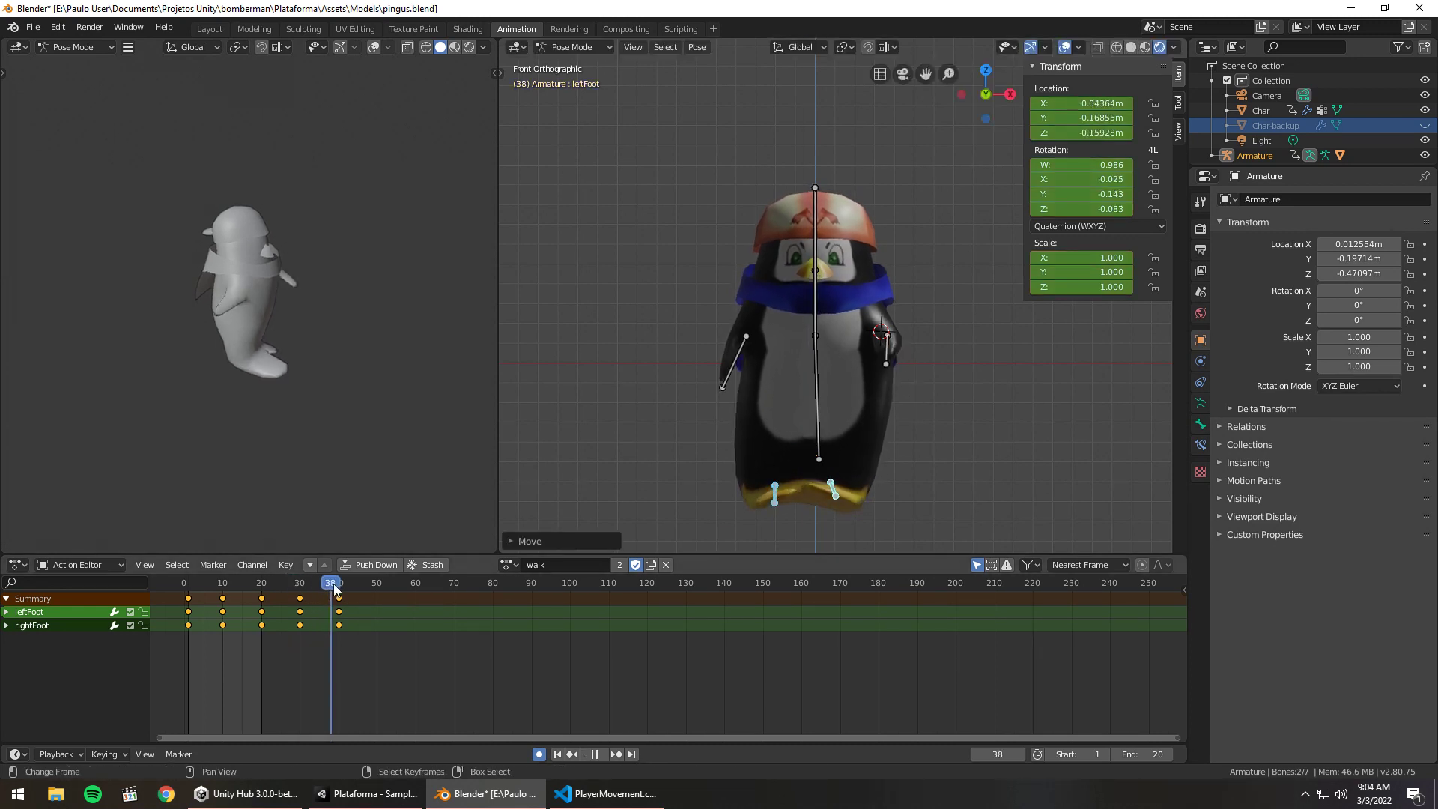
{"action": "key", "text": "g"}
{"action": "key", "text": "z"}
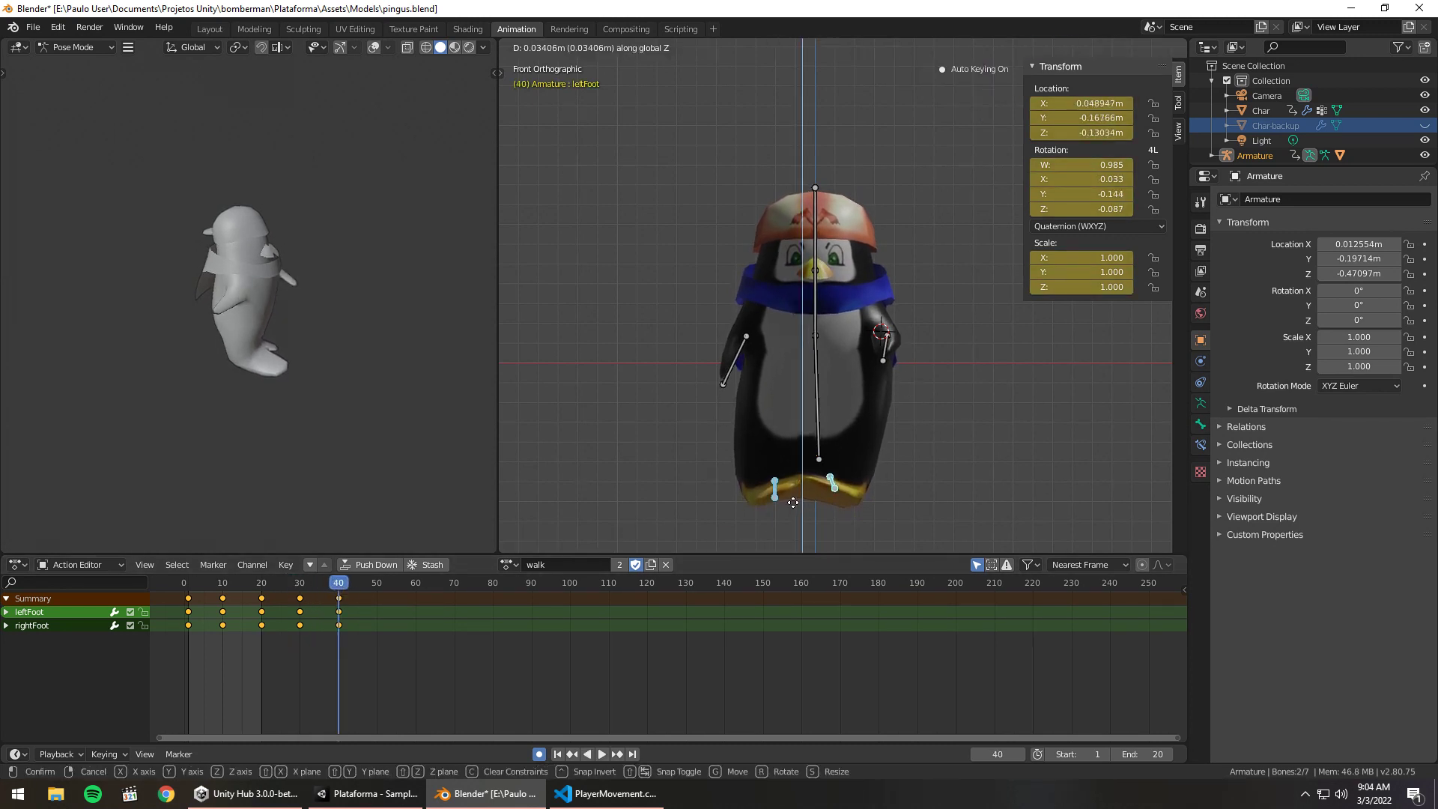
{"action": "left_click", "coordinate": [787, 493]}
Preview the edited walk, then copy it as a new fake-user action named 'die'
{"action": "key", "text": "space"}
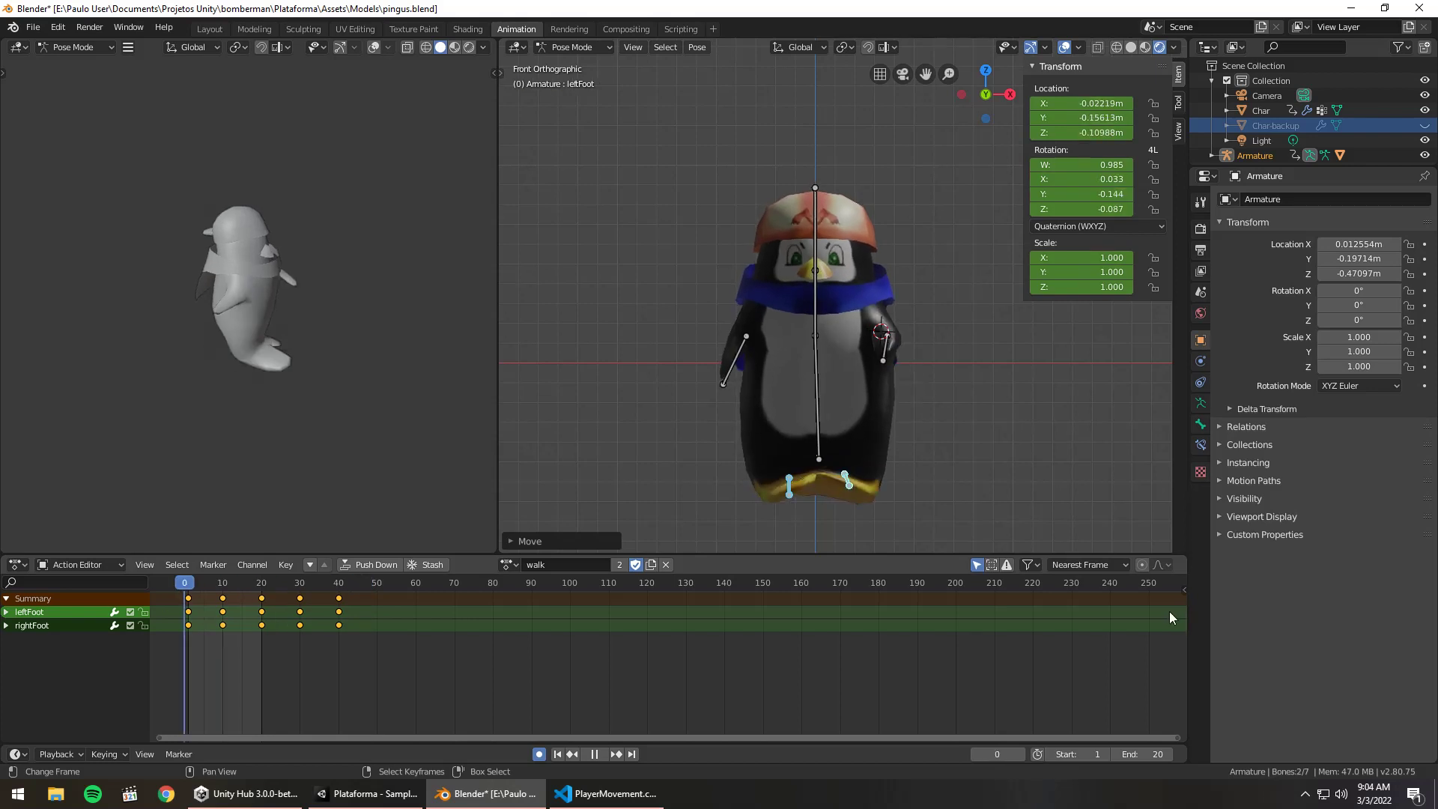
{"action": "key", "text": "Escape"}
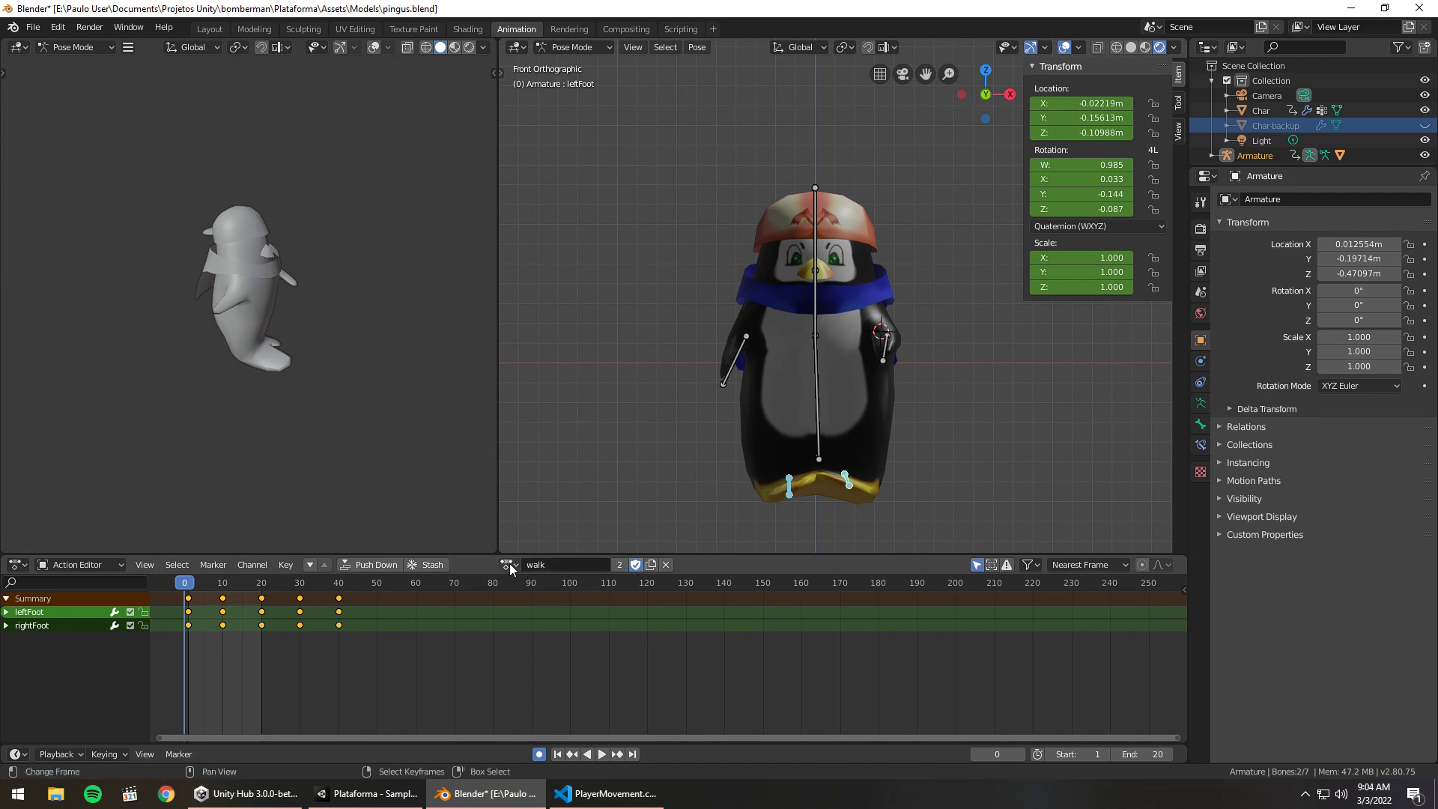
{"action": "left_click", "coordinate": [648, 564]}
{"action": "left_click", "coordinate": [593, 566]}
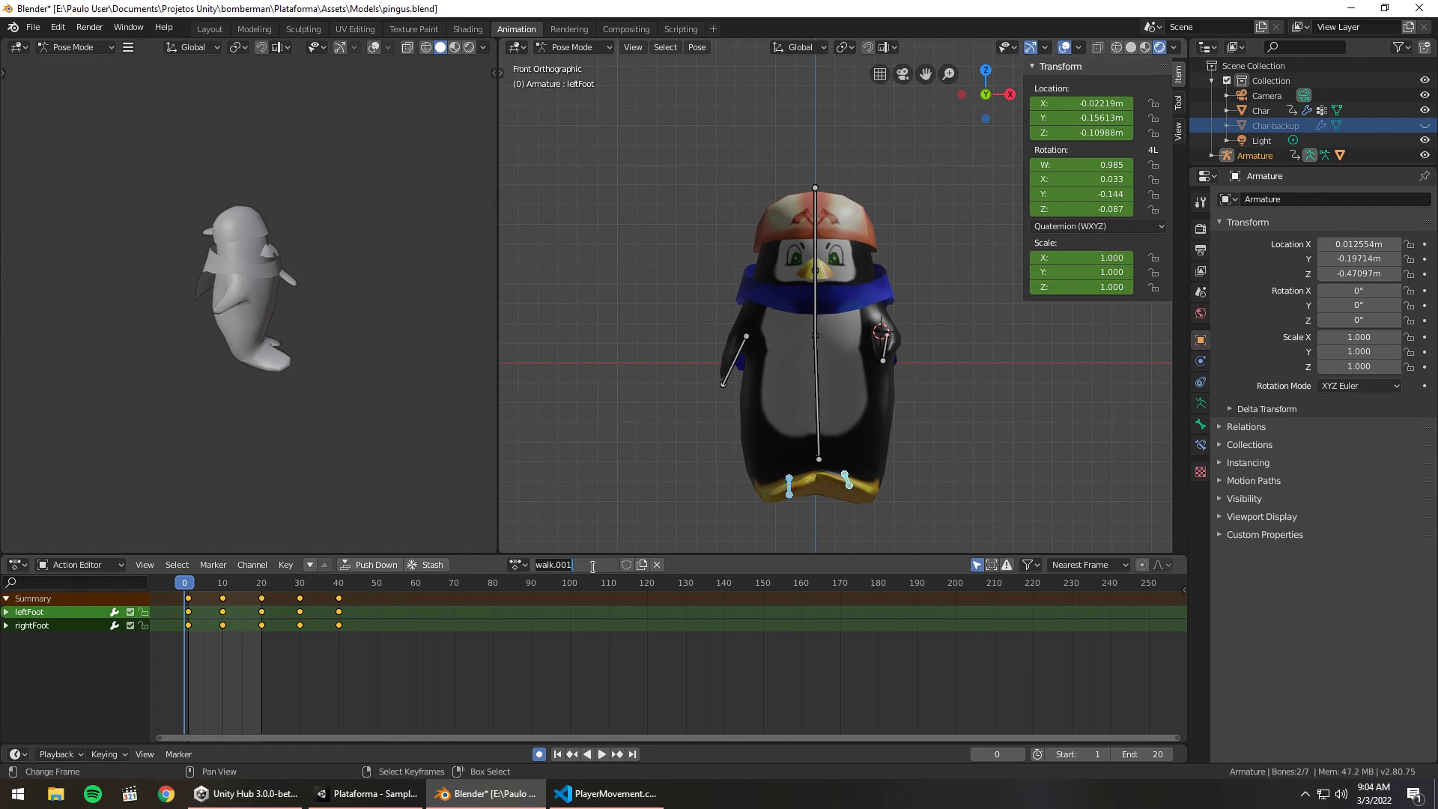
{"action": "type", "text": "die"}
{"action": "left_click", "coordinate": [519, 564]}
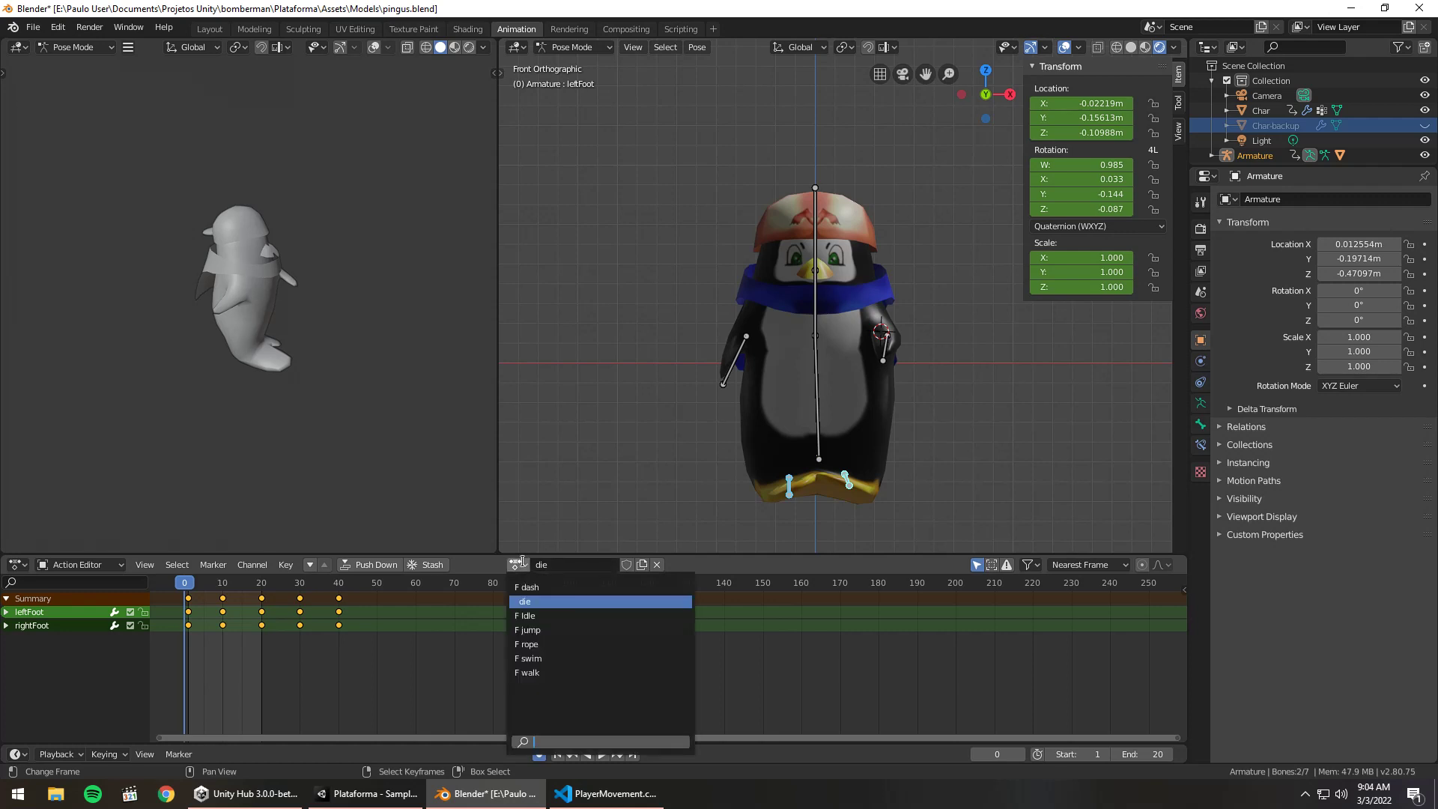
{"action": "left_click", "coordinate": [527, 561]}
{"action": "left_click", "coordinate": [624, 562]}
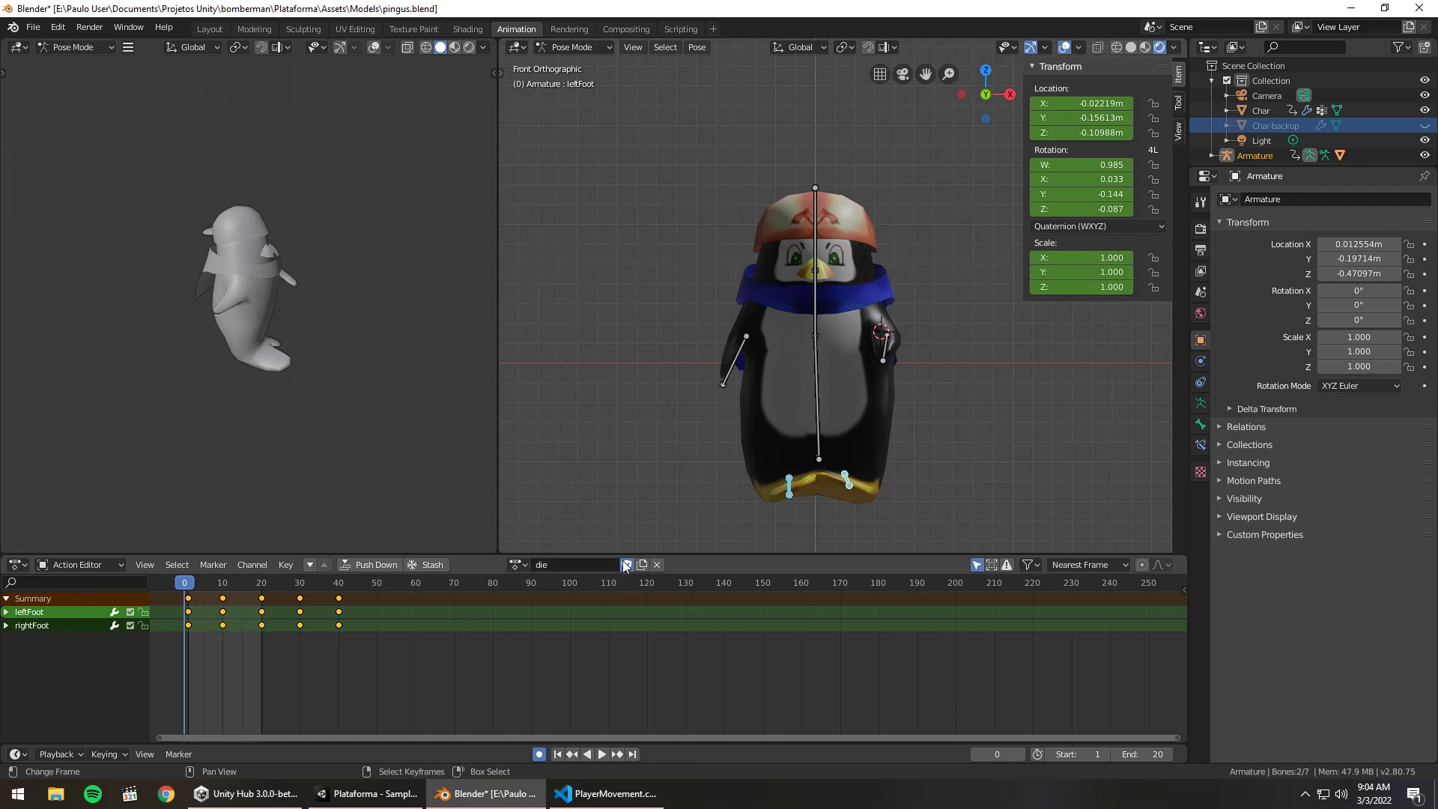
{"action": "left_click", "coordinate": [571, 562]}
{"action": "key", "text": "Return"}
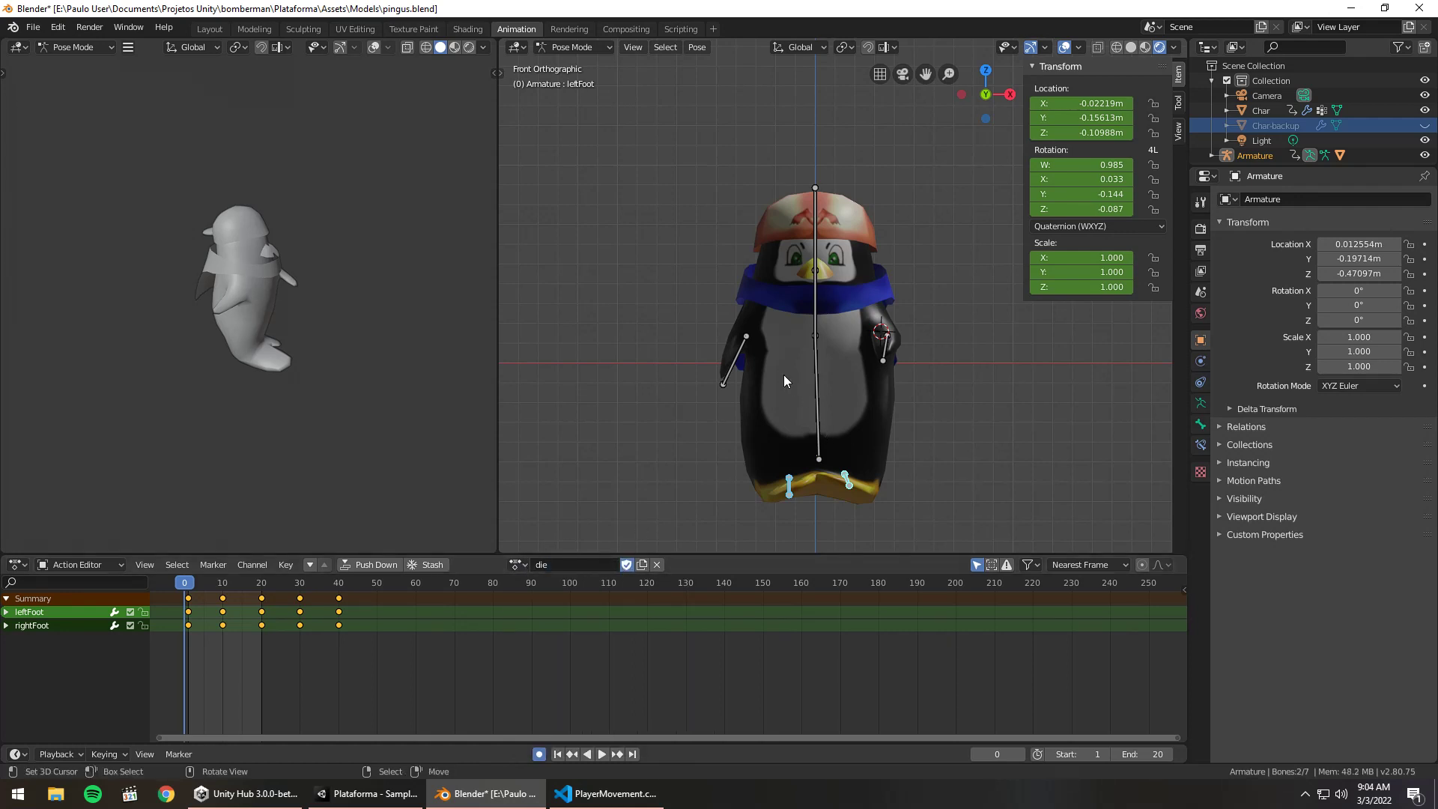
Delete every bone's keyframes after frame 0 in the die action
{"action": "left_click", "coordinate": [364, 604]}
{"action": "key", "text": "b"}
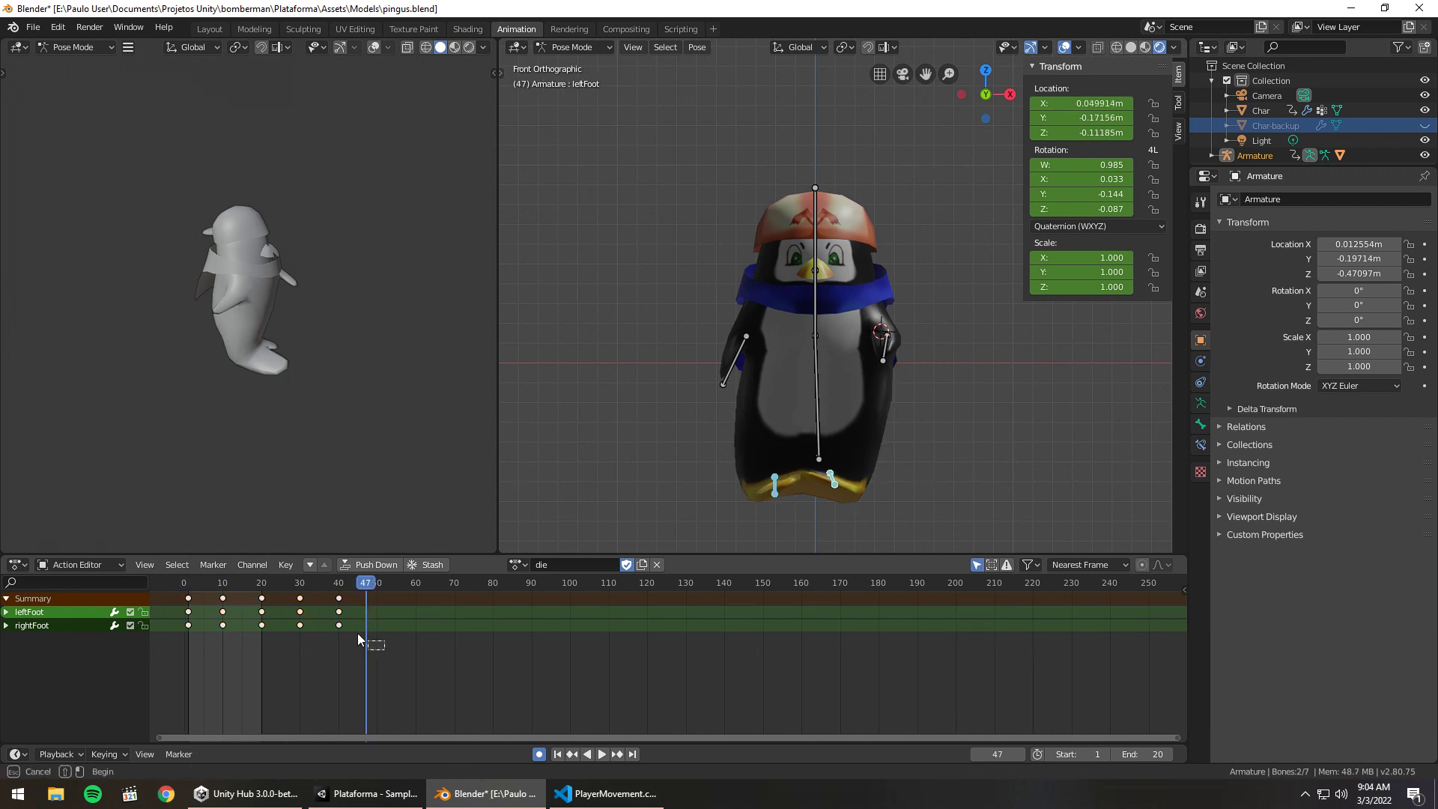
{"action": "left_click_drag", "start_coordinate": [384, 649], "coordinate": [222, 595]}
{"action": "key", "text": "a"}
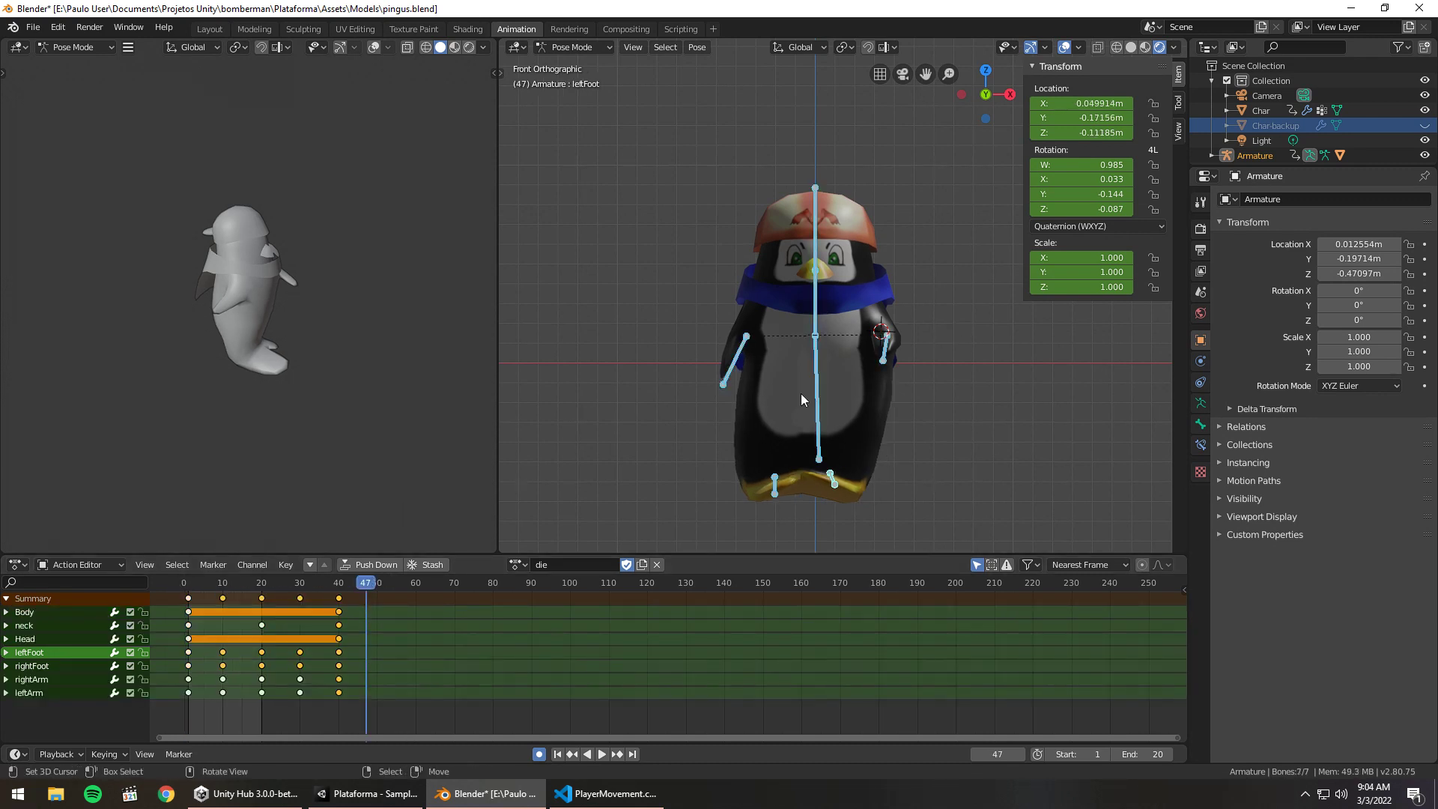
{"action": "left_click", "coordinate": [437, 663]}
{"action": "left_click_drag", "start_coordinate": [424, 694], "coordinate": [216, 581]}
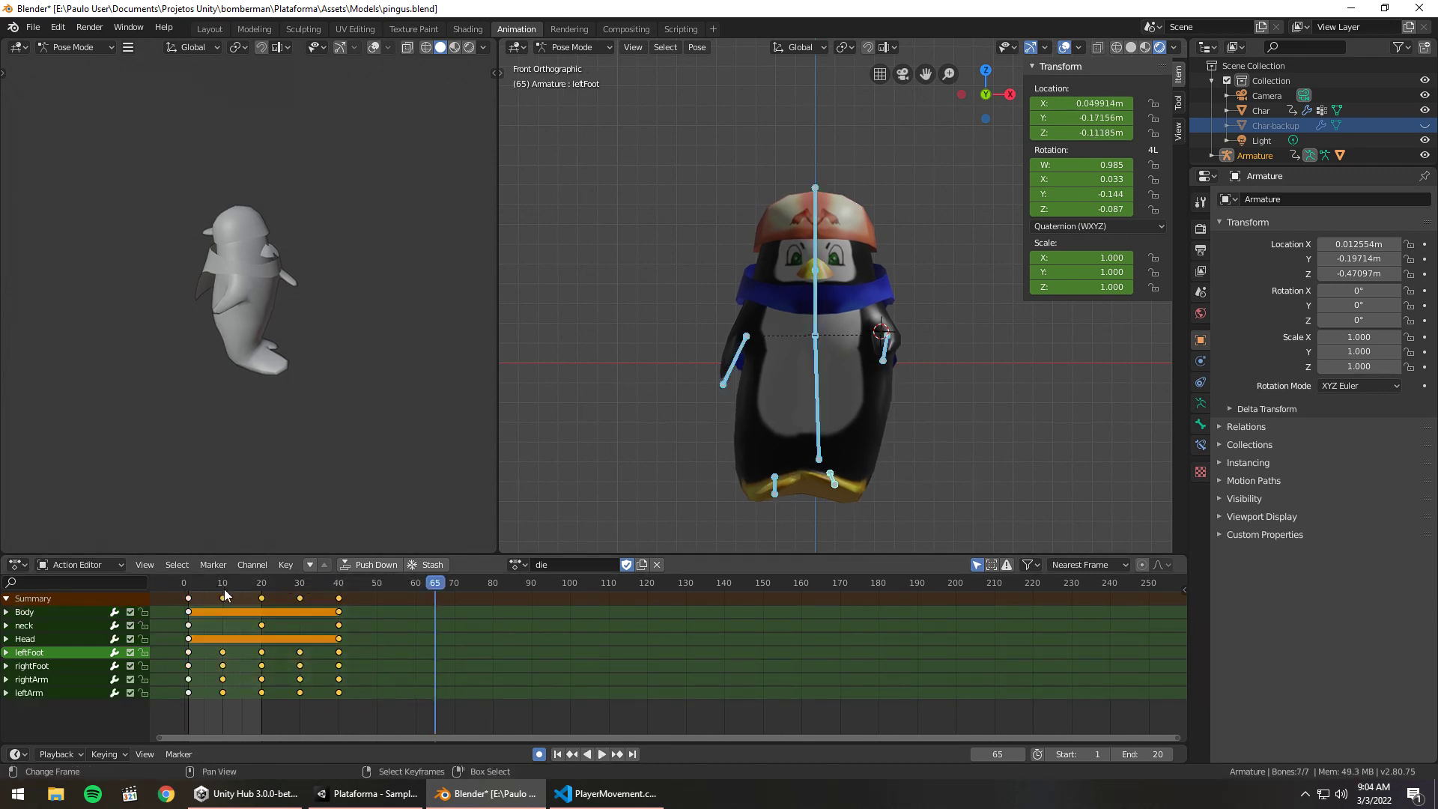
{"action": "key", "text": "x"}
{"action": "left_click", "coordinate": [223, 589]}
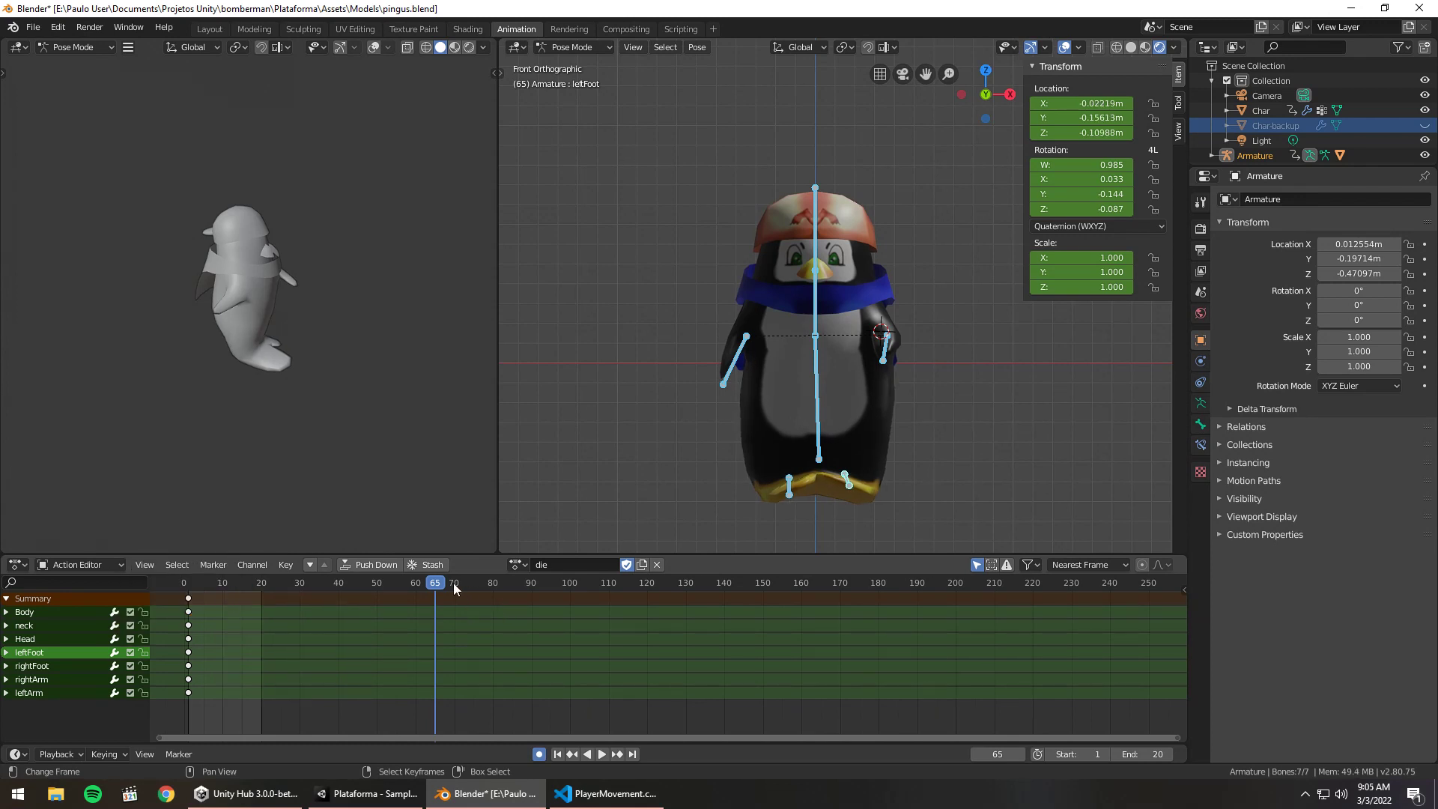
Reset all bones to their rest pose at frame 1 using Clear Transform > All
{"action": "left_click_drag", "start_coordinate": [454, 589], "coordinate": [189, 589]}
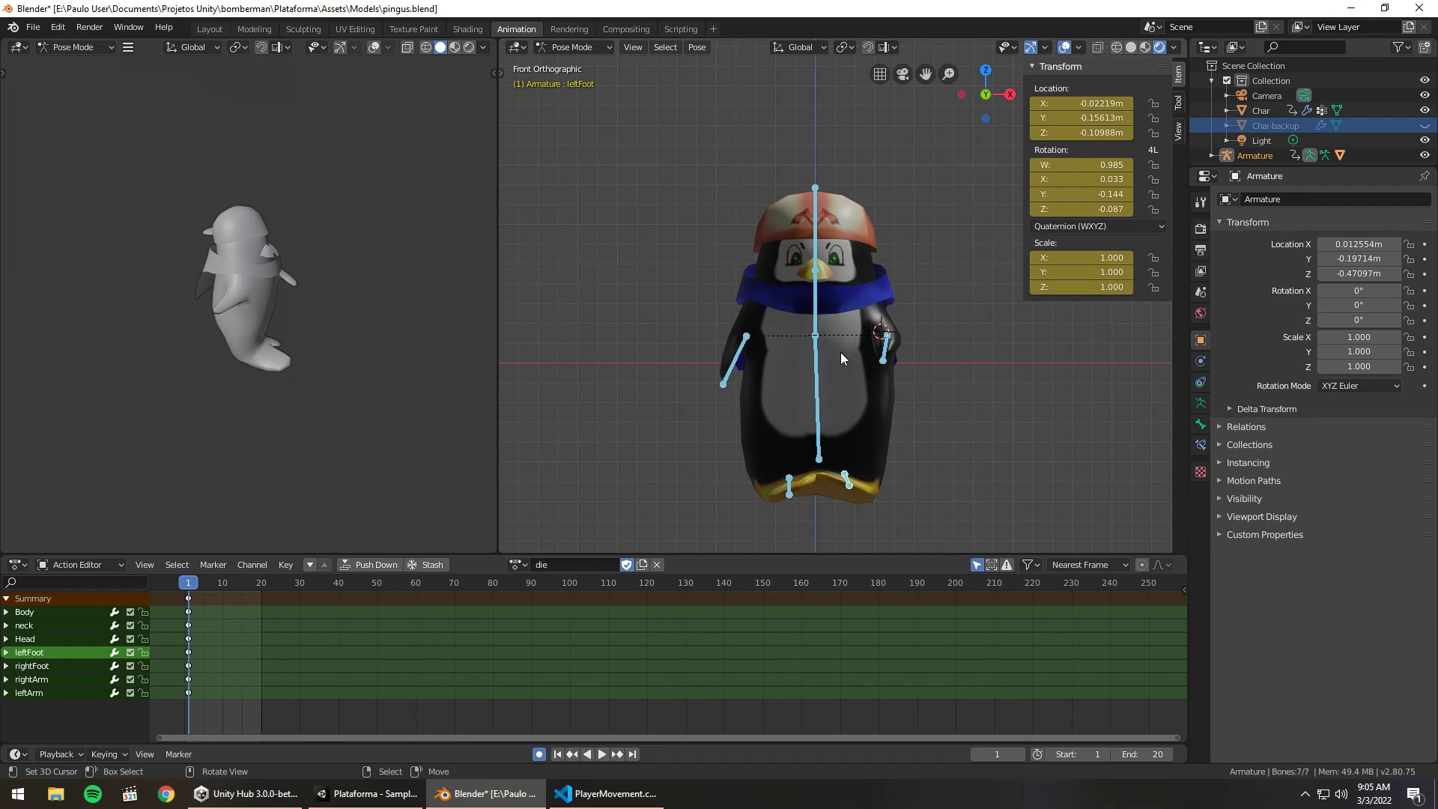
{"action": "left_click", "coordinate": [696, 48]}
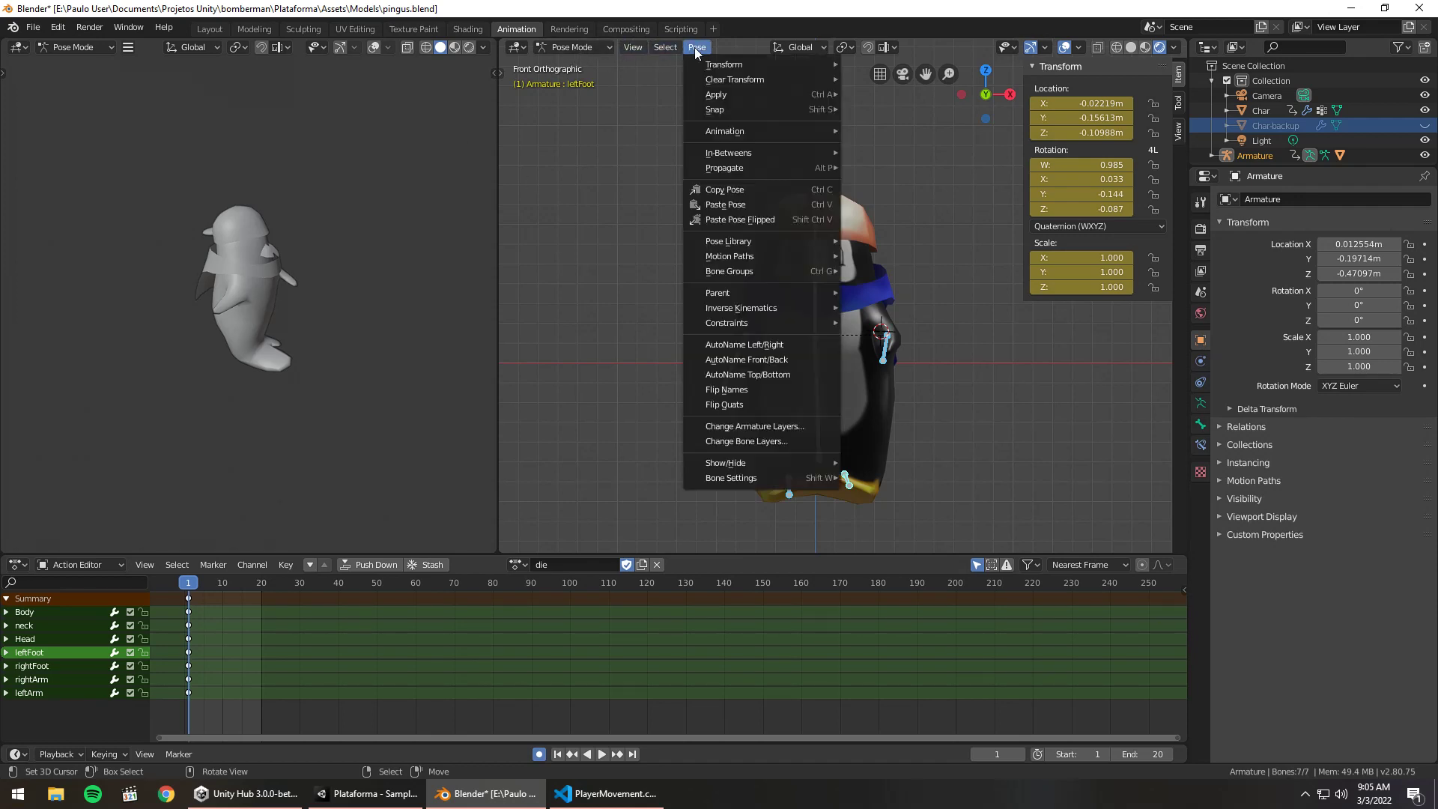
{"action": "mouse_move", "coordinate": [764, 78]}
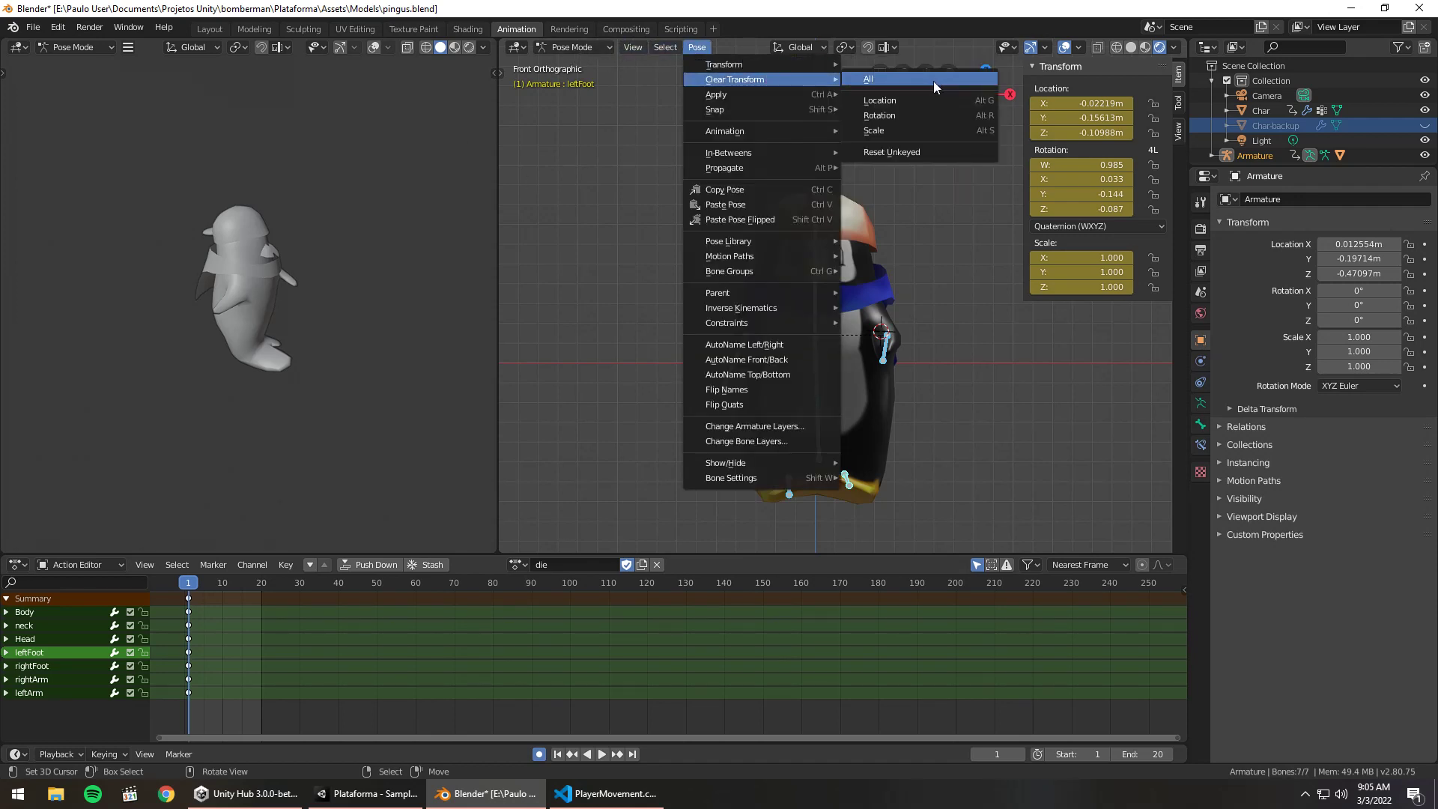
{"action": "left_click", "coordinate": [933, 81]}
{"action": "key", "text": "r"}
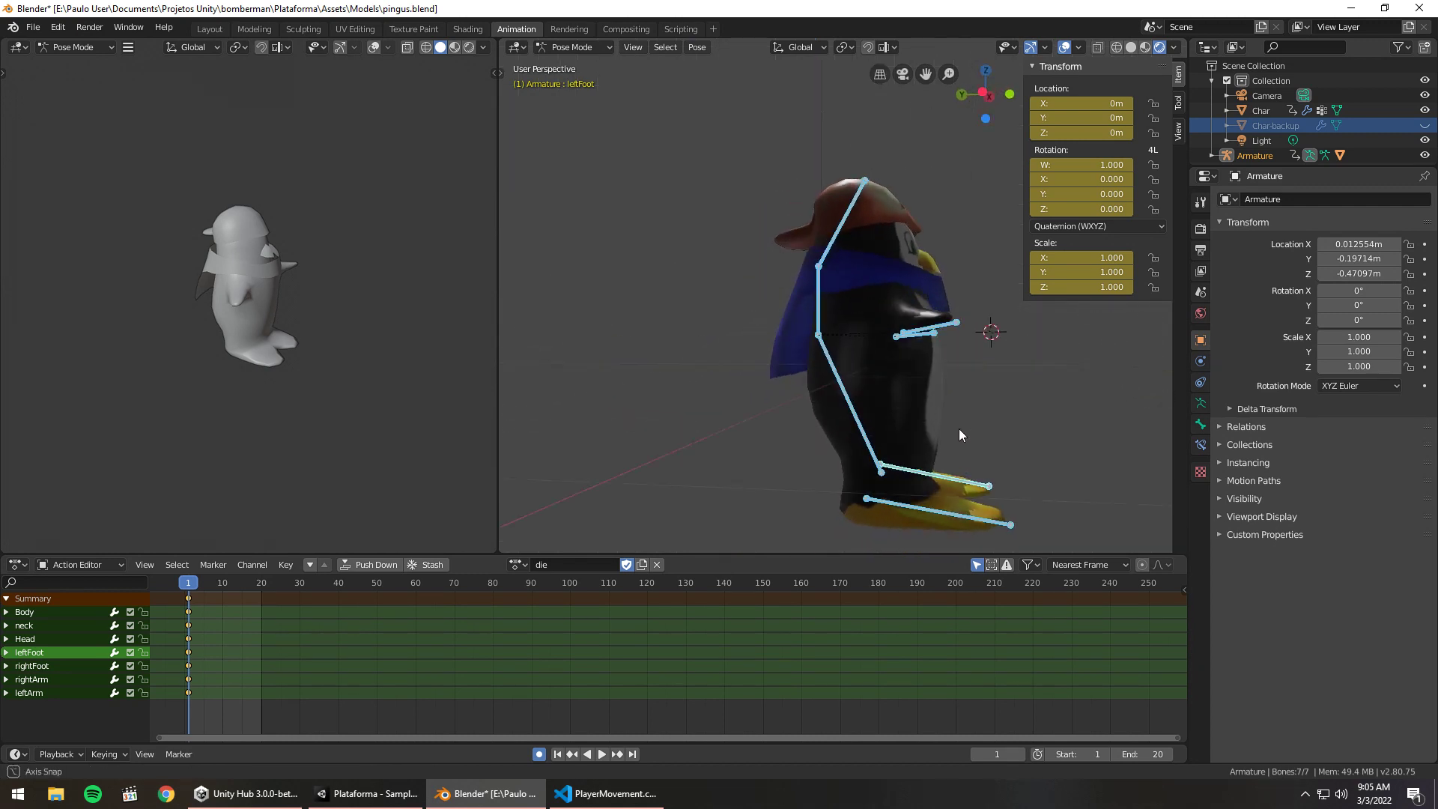
{"action": "key", "text": "Escape"}
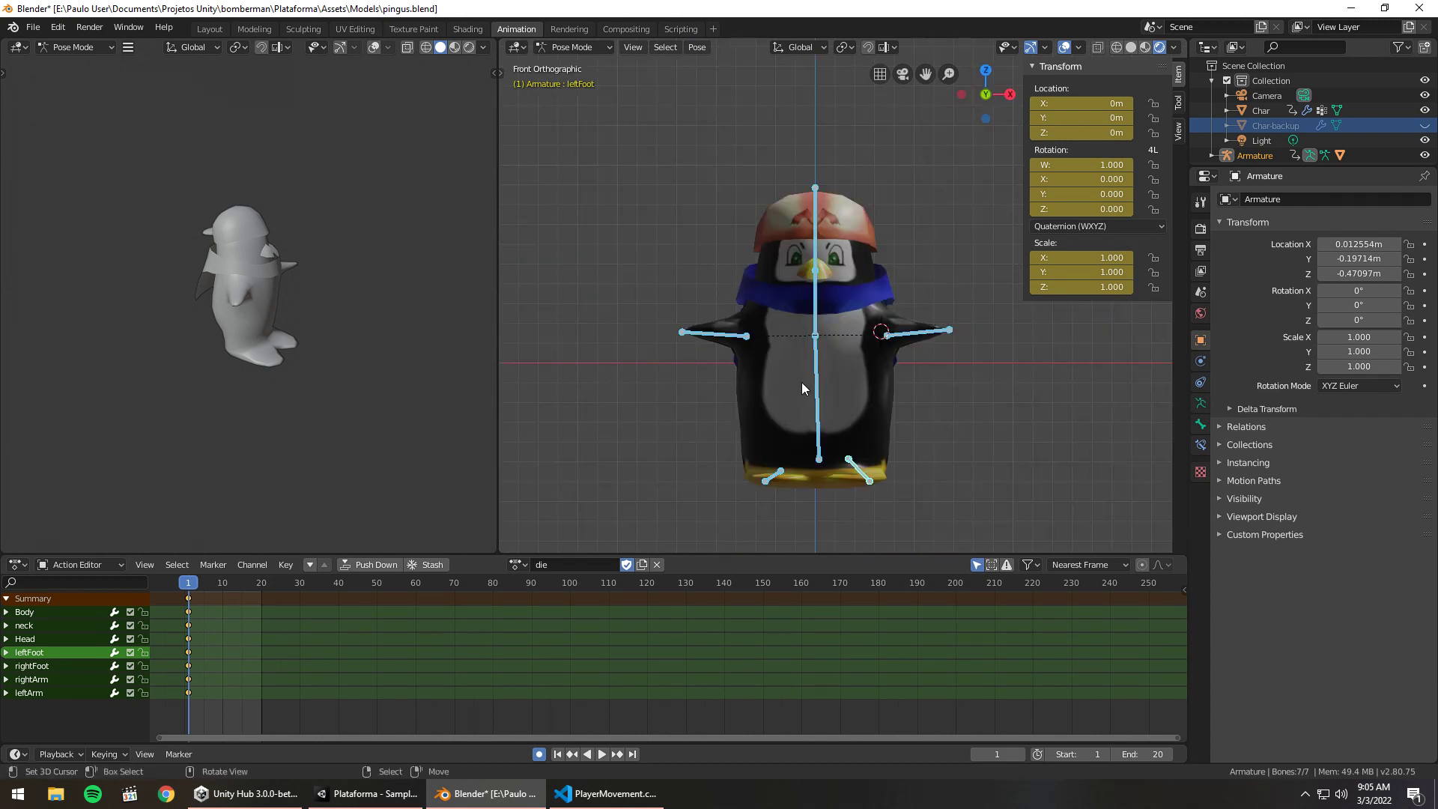
{"action": "key", "text": "space"}
{"action": "key", "text": "Escape"}
Rotate both arms down against the body at frame 1
{"action": "left_click", "coordinate": [712, 335]}
{"action": "key", "text": "r"}
{"action": "key", "text": "r"}
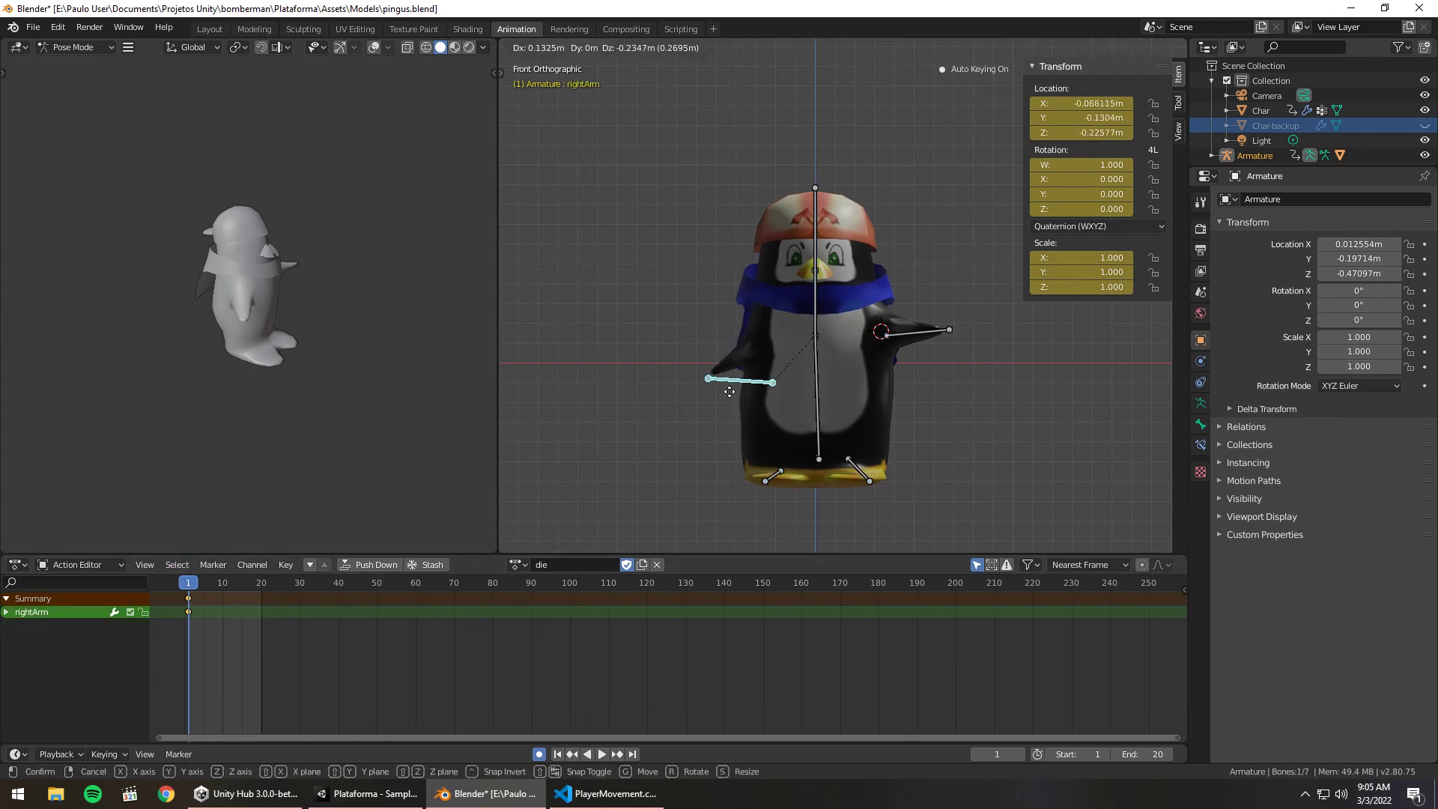
{"action": "key", "text": "Escape"}
{"action": "left_click_drag", "start_coordinate": [945, 331], "coordinate": [948, 333]}
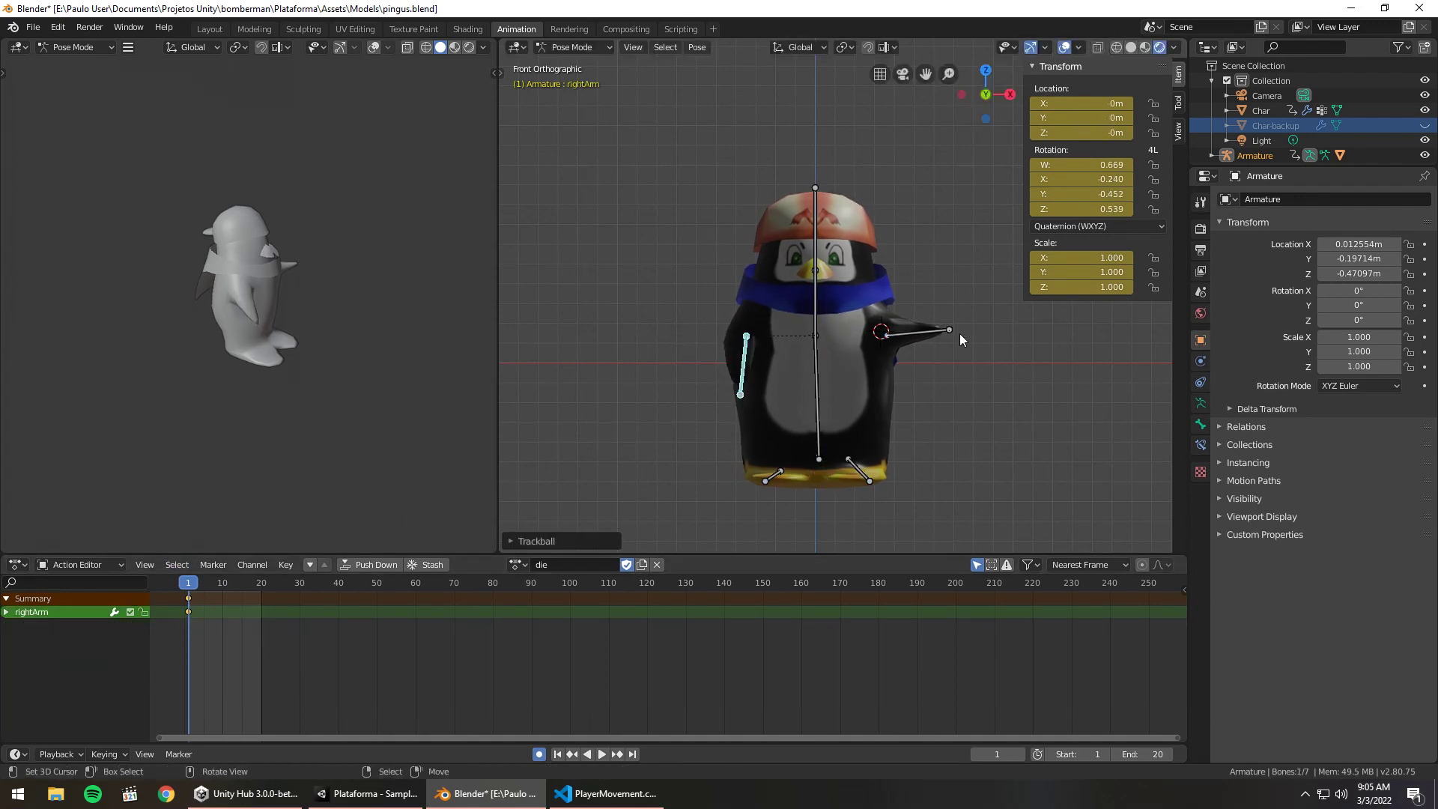
{"action": "key", "text": "r"}
{"action": "key", "text": "r"}
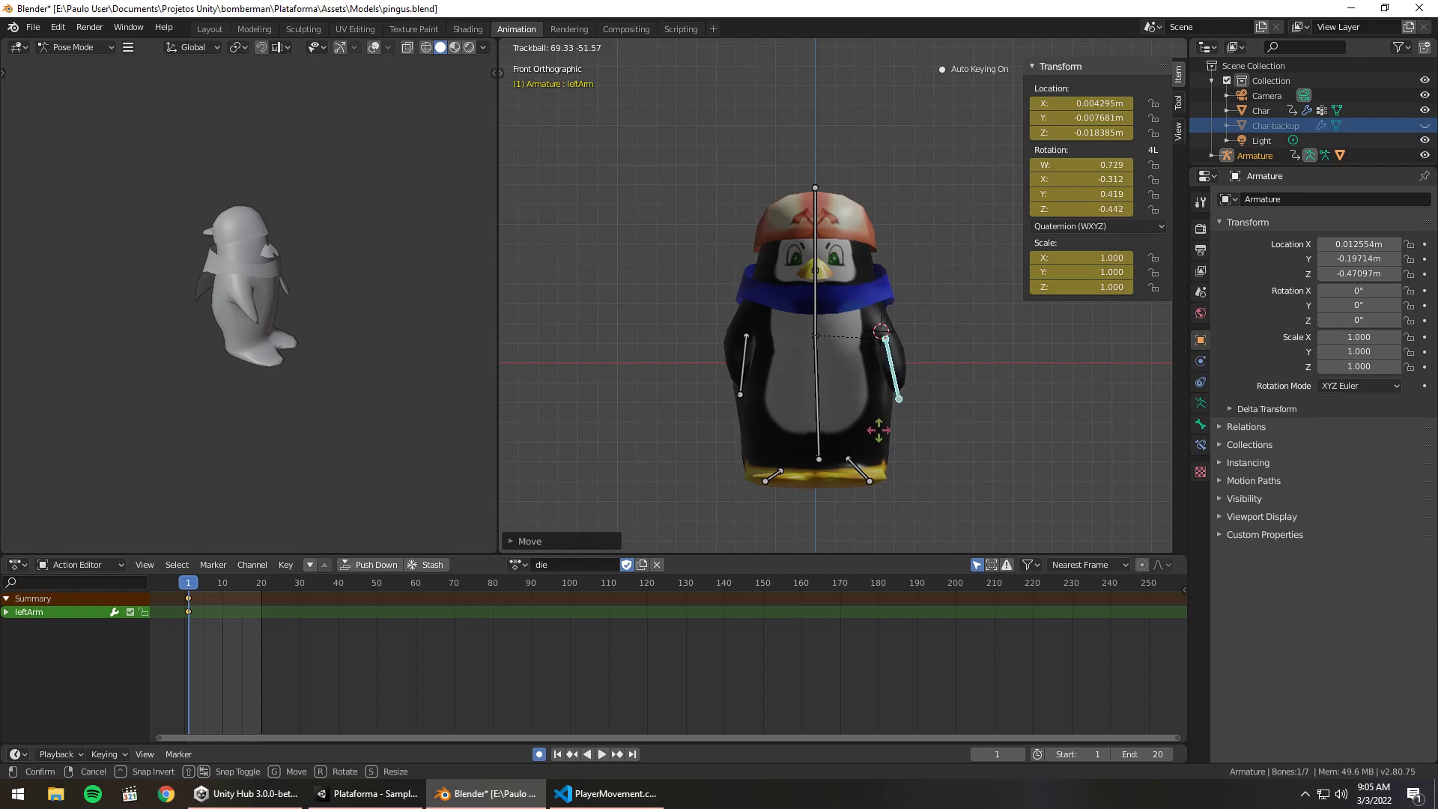
{"action": "left_click", "coordinate": [852, 430]}
Rotate the neck so the penguin leans forward, keyed at frame 16
{"action": "left_click_drag", "start_coordinate": [184, 586], "coordinate": [222, 586]}
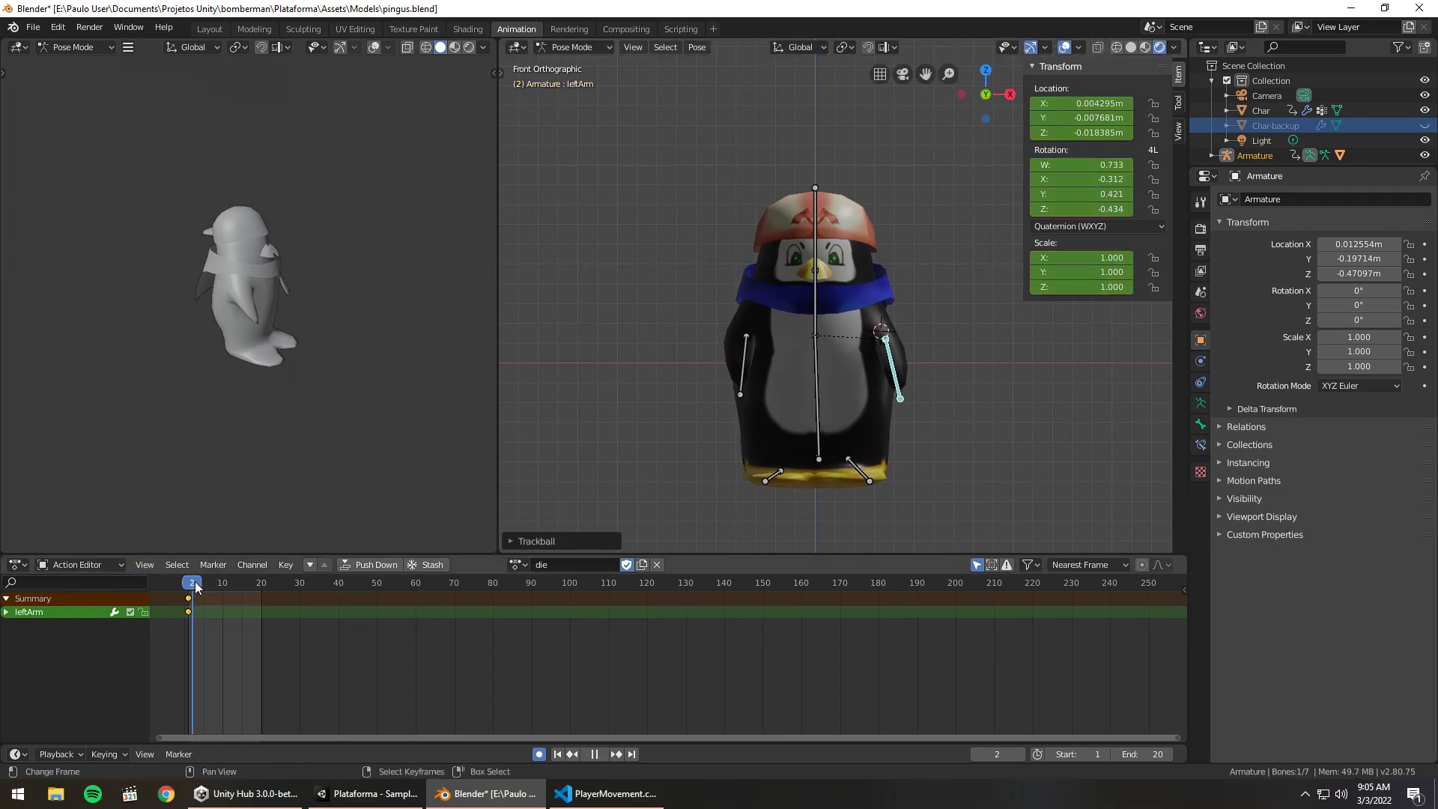
{"action": "middle_click_drag", "start_coordinate": [779, 388], "coordinate": [881, 412]}
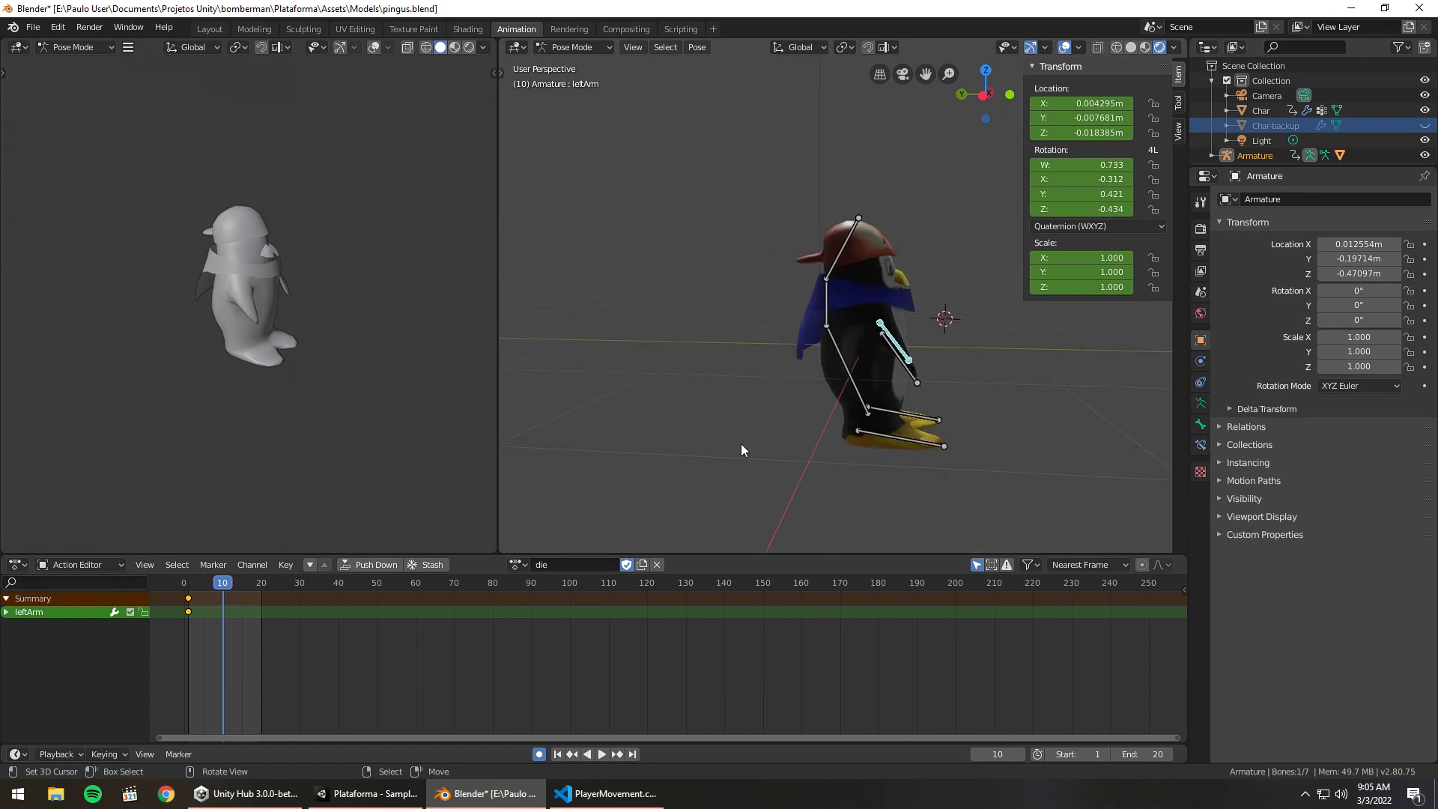
{"action": "key", "text": "space"}
{"action": "key", "text": "space"}
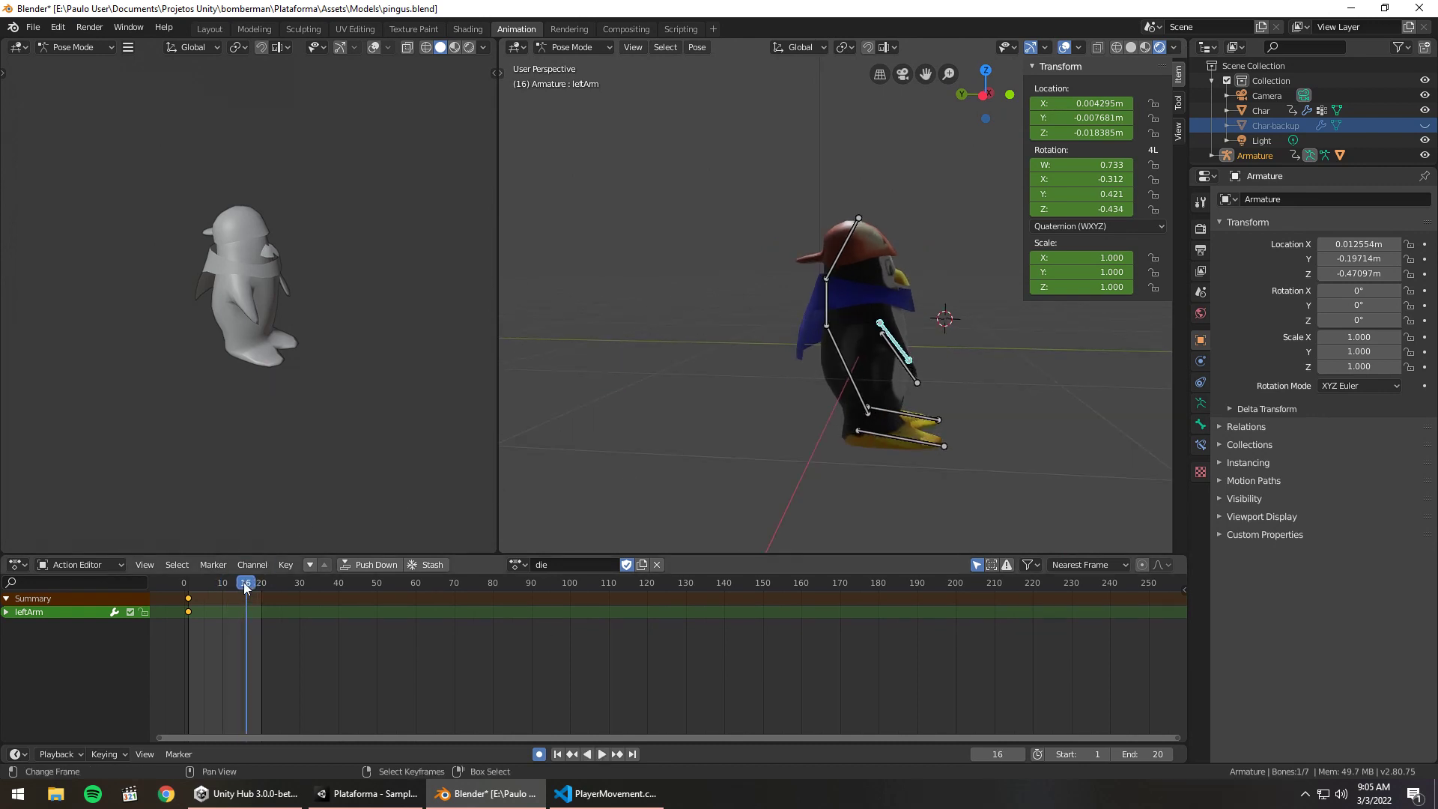
{"action": "left_click", "coordinate": [829, 304]}
{"action": "key", "text": "r"}
{"action": "key", "text": "Escape"}
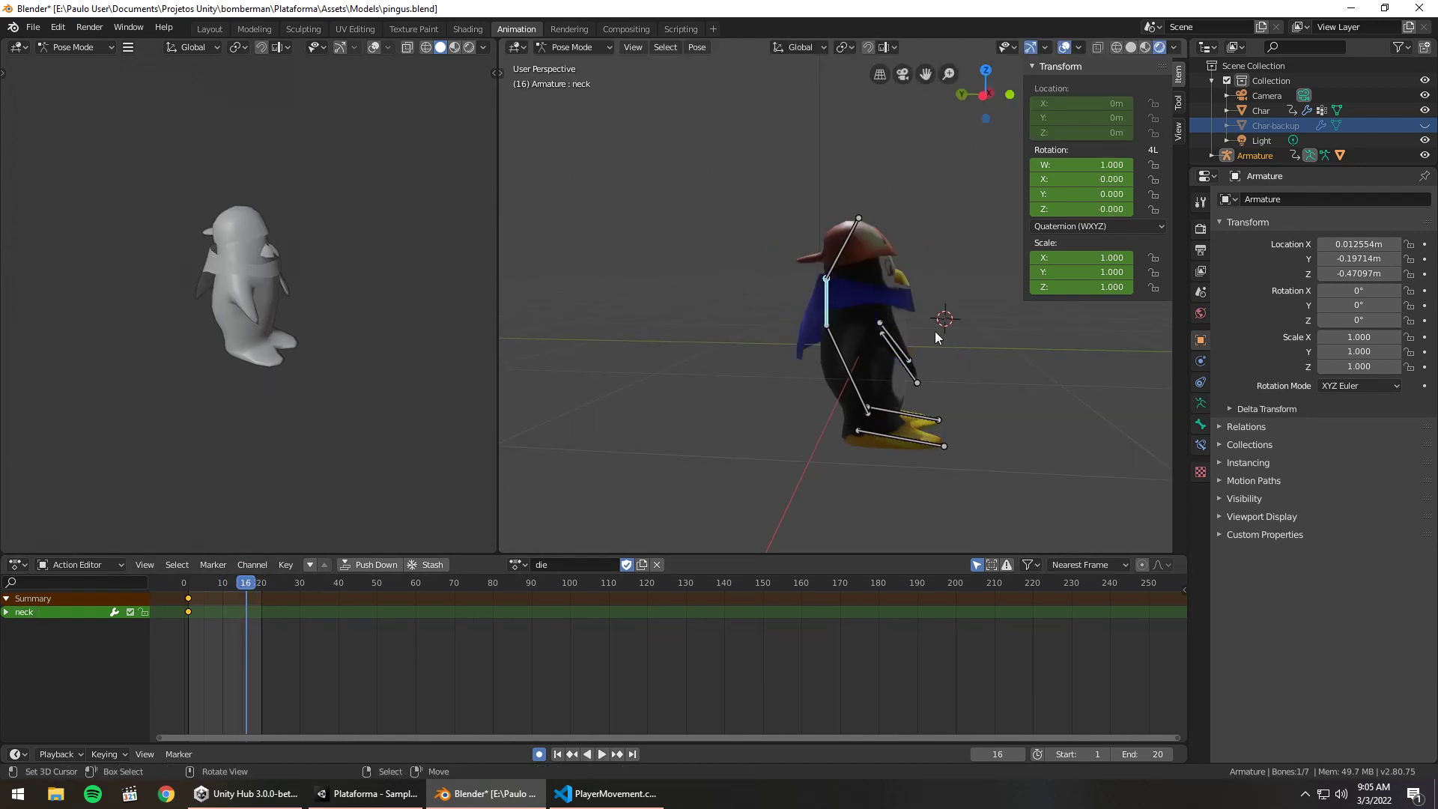
{"action": "key", "text": "r"}
{"action": "left_click", "coordinate": [878, 388]}
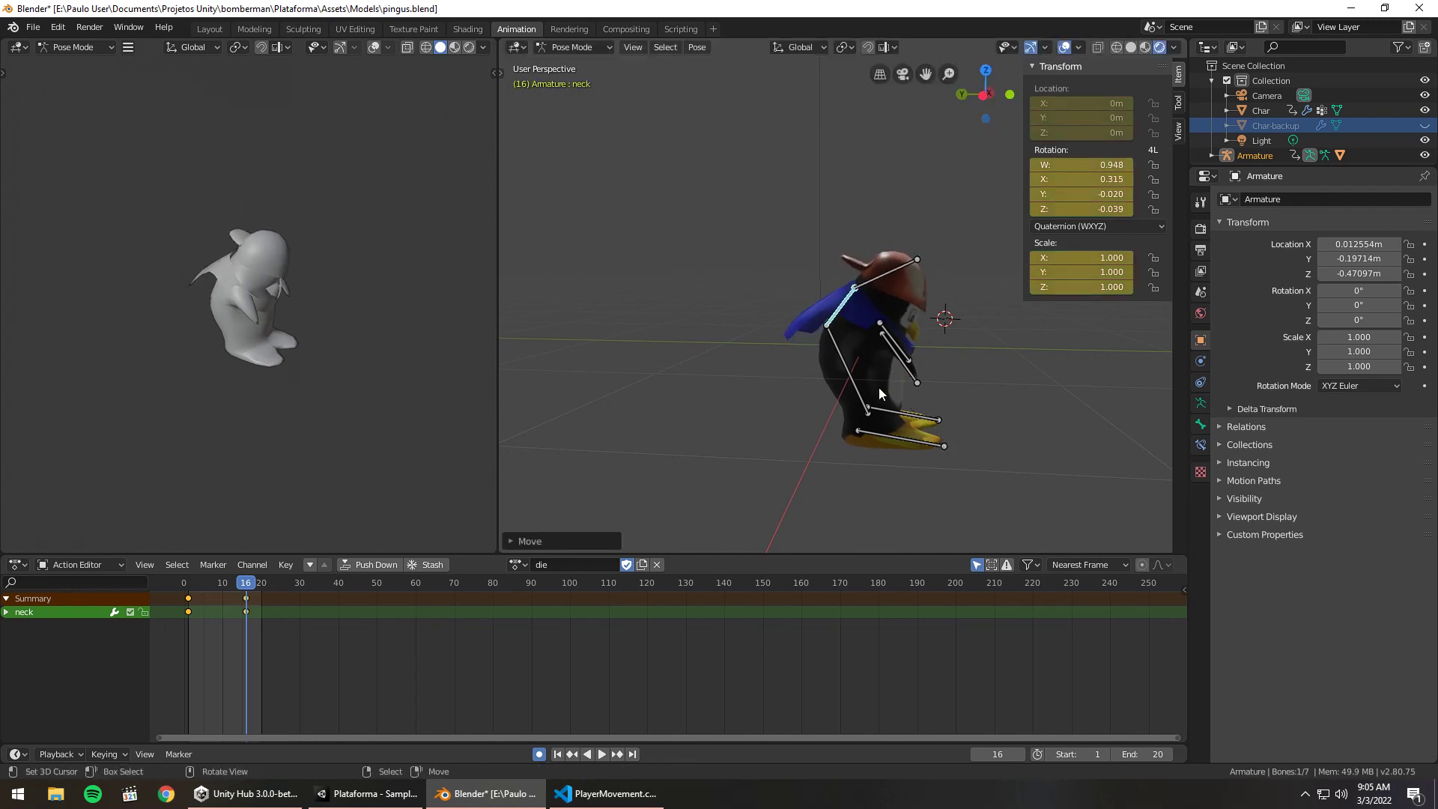
Preview the animation, stop at frame 27, and select the Body bone
{"action": "key", "text": "space"}
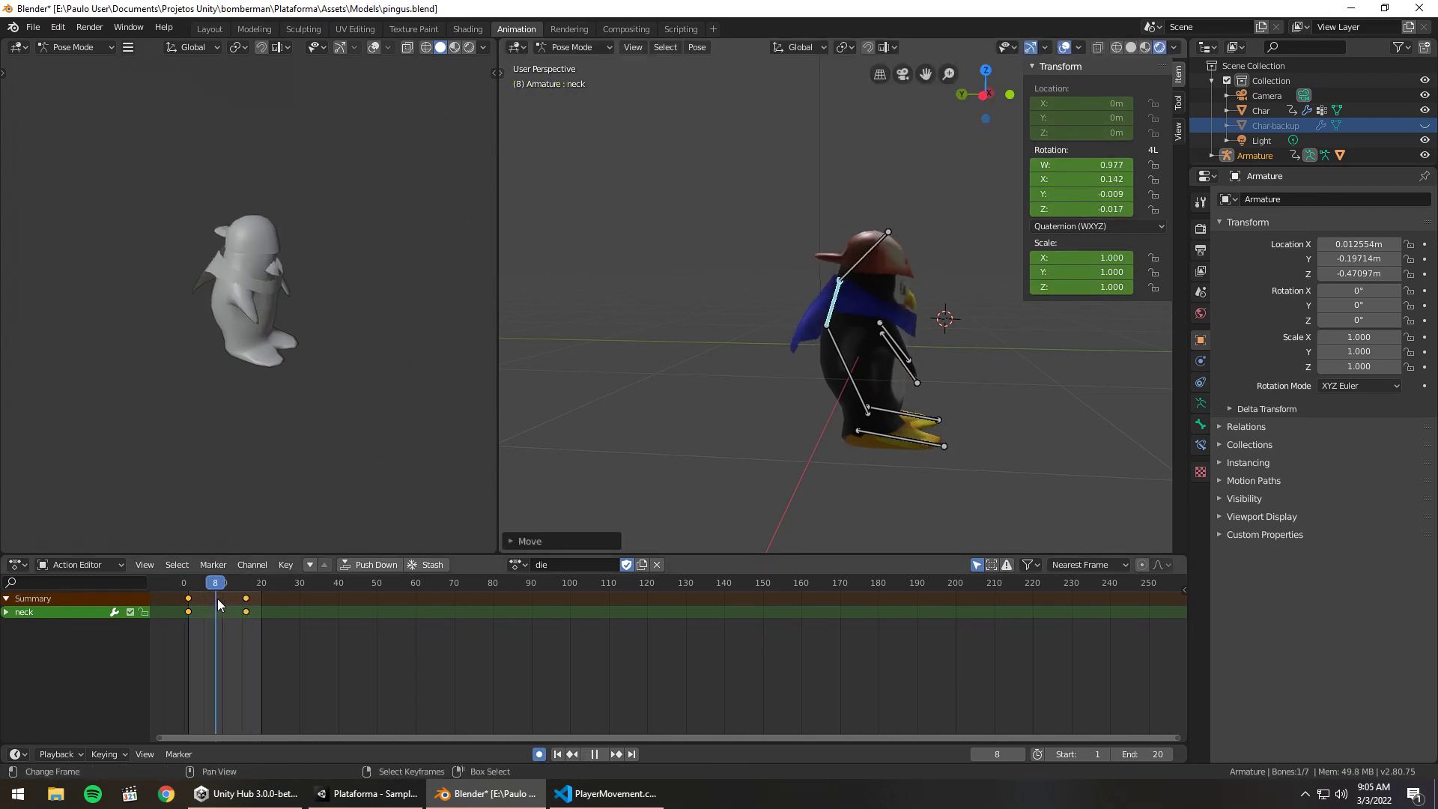
{"action": "left_click_drag", "start_coordinate": [244, 599], "coordinate": [289, 599]}
{"action": "key", "text": "space"}
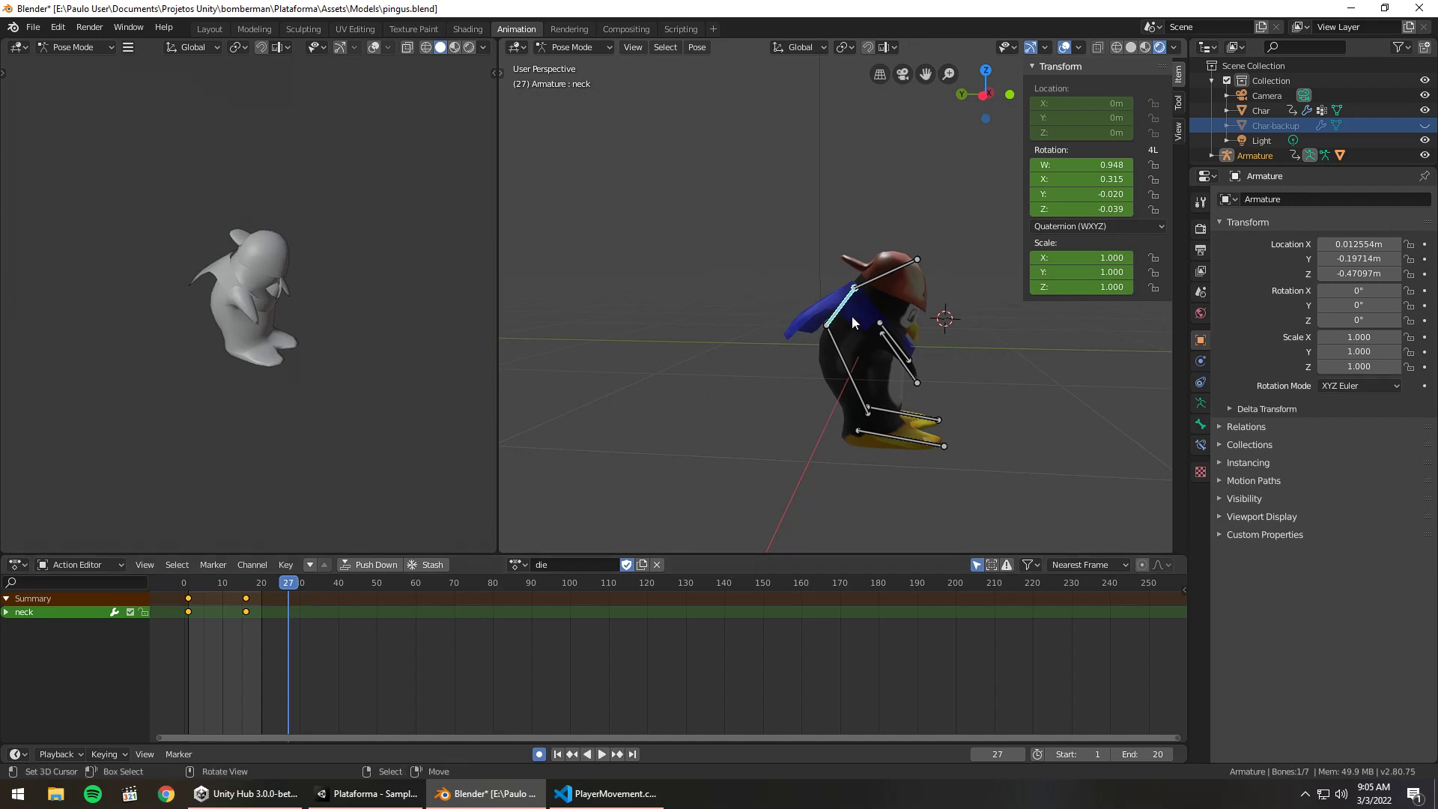
{"action": "left_click", "coordinate": [853, 389]}
Tip the whole penguin over at frame 27 and scrub to preview the fall
{"action": "key", "text": "a"}
{"action": "key", "text": "r"}
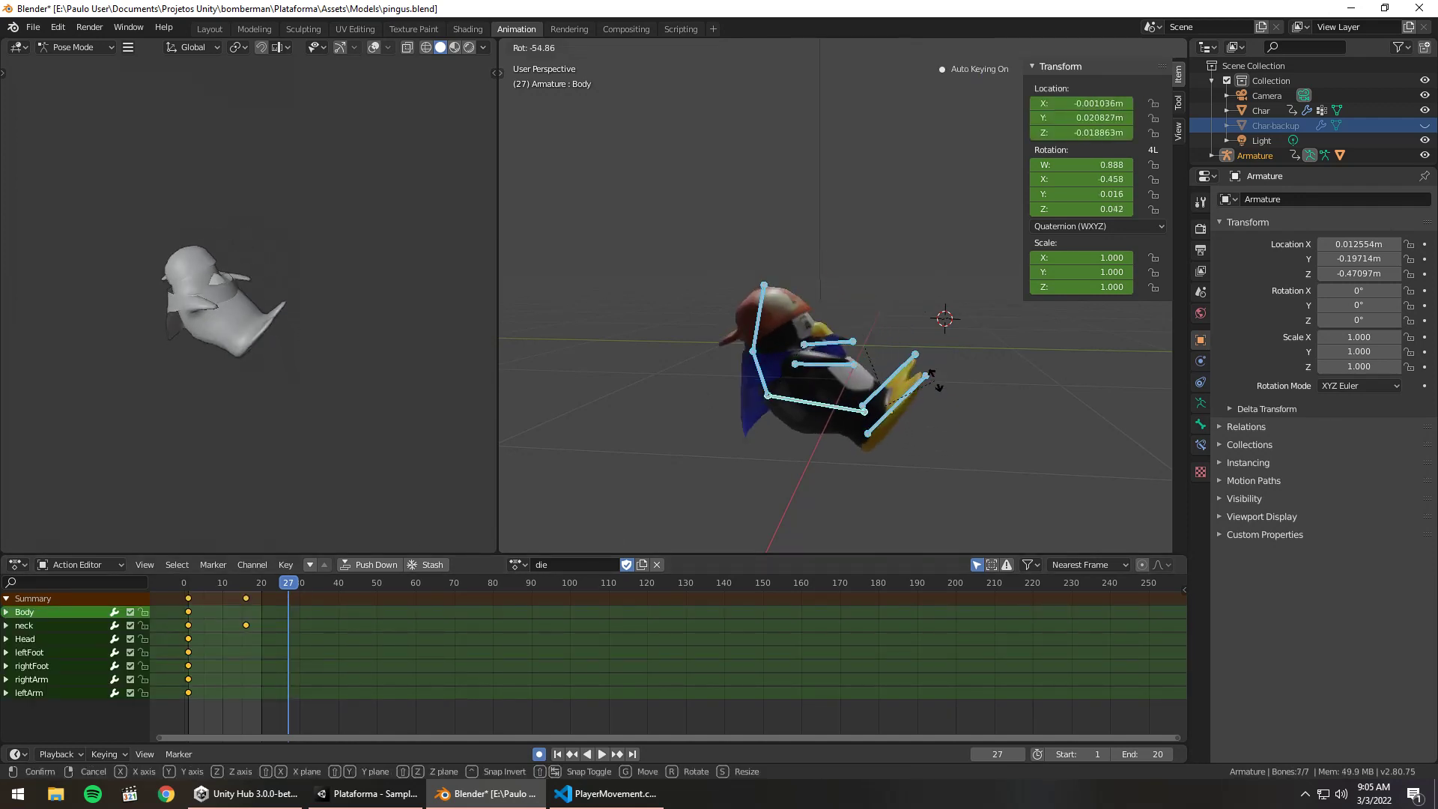
{"action": "left_click", "coordinate": [906, 357]}
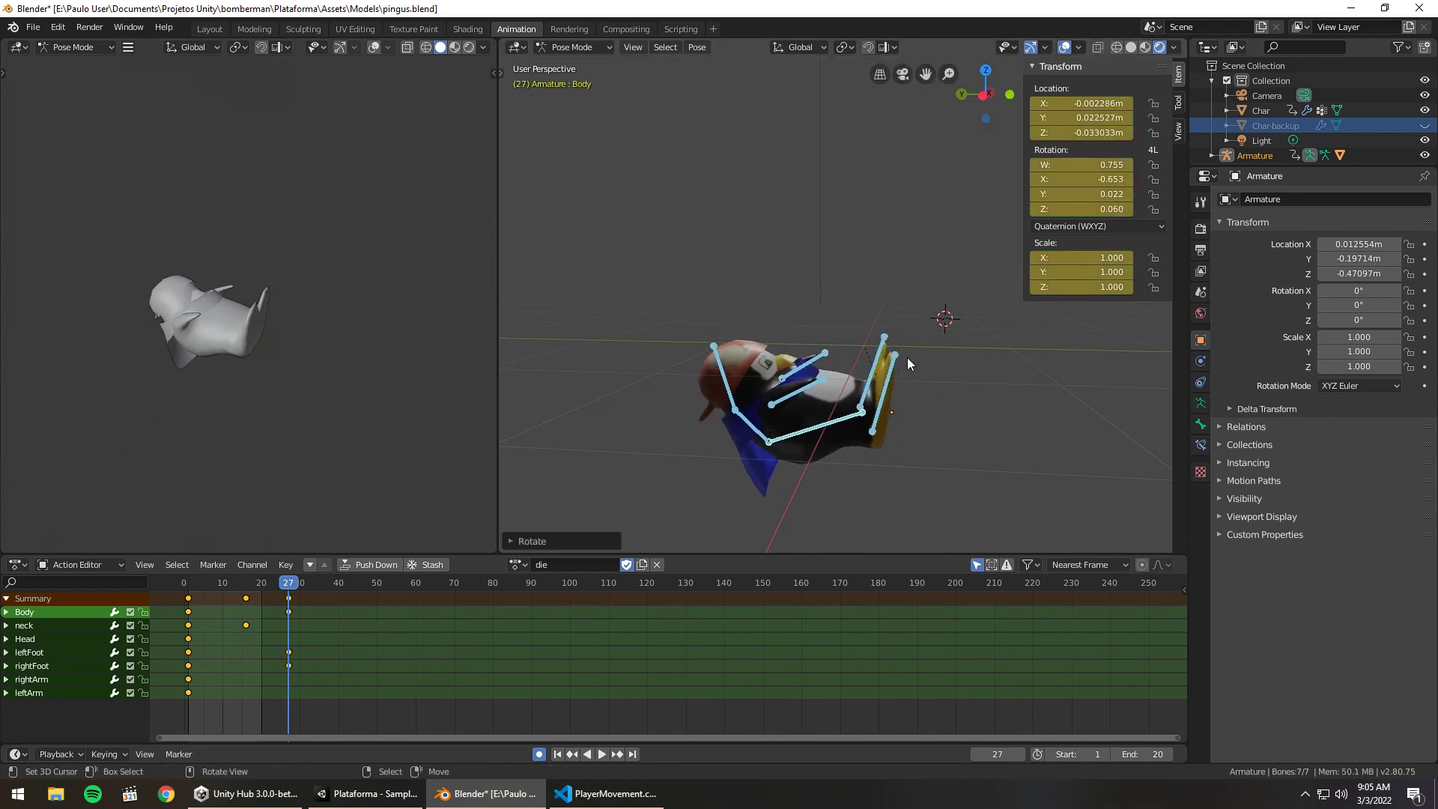
{"action": "mouse_move", "coordinate": [192, 599]}
{"action": "left_mouse_down"}
{"action": "mouse_move", "coordinate": [176, 596]}
{"action": "mouse_move", "coordinate": [286, 596]}
{"action": "left_mouse_up"}
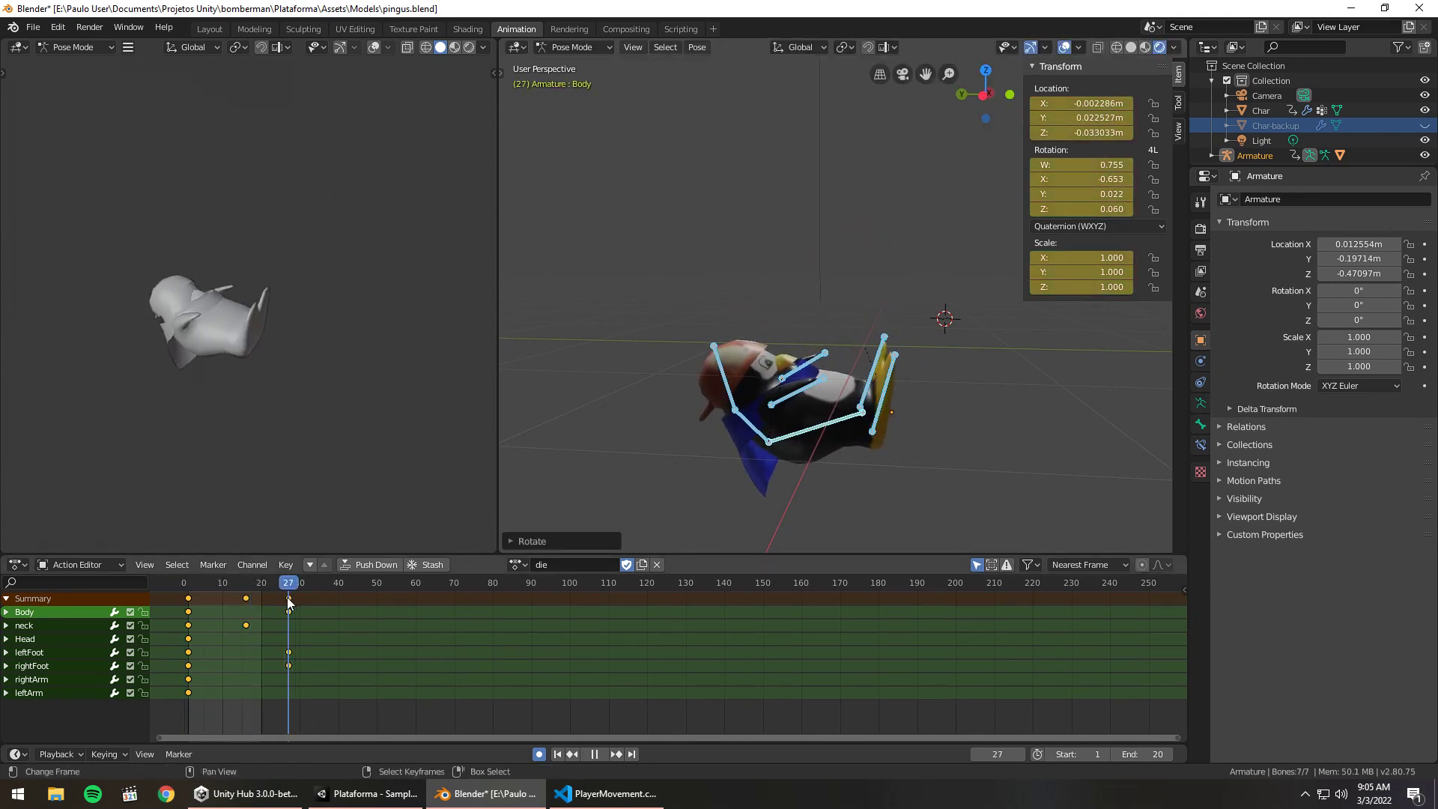
Rotate the head and neck into the fallen pose at frame 27
{"action": "left_click", "coordinate": [719, 391]}
{"action": "key", "text": "r"}
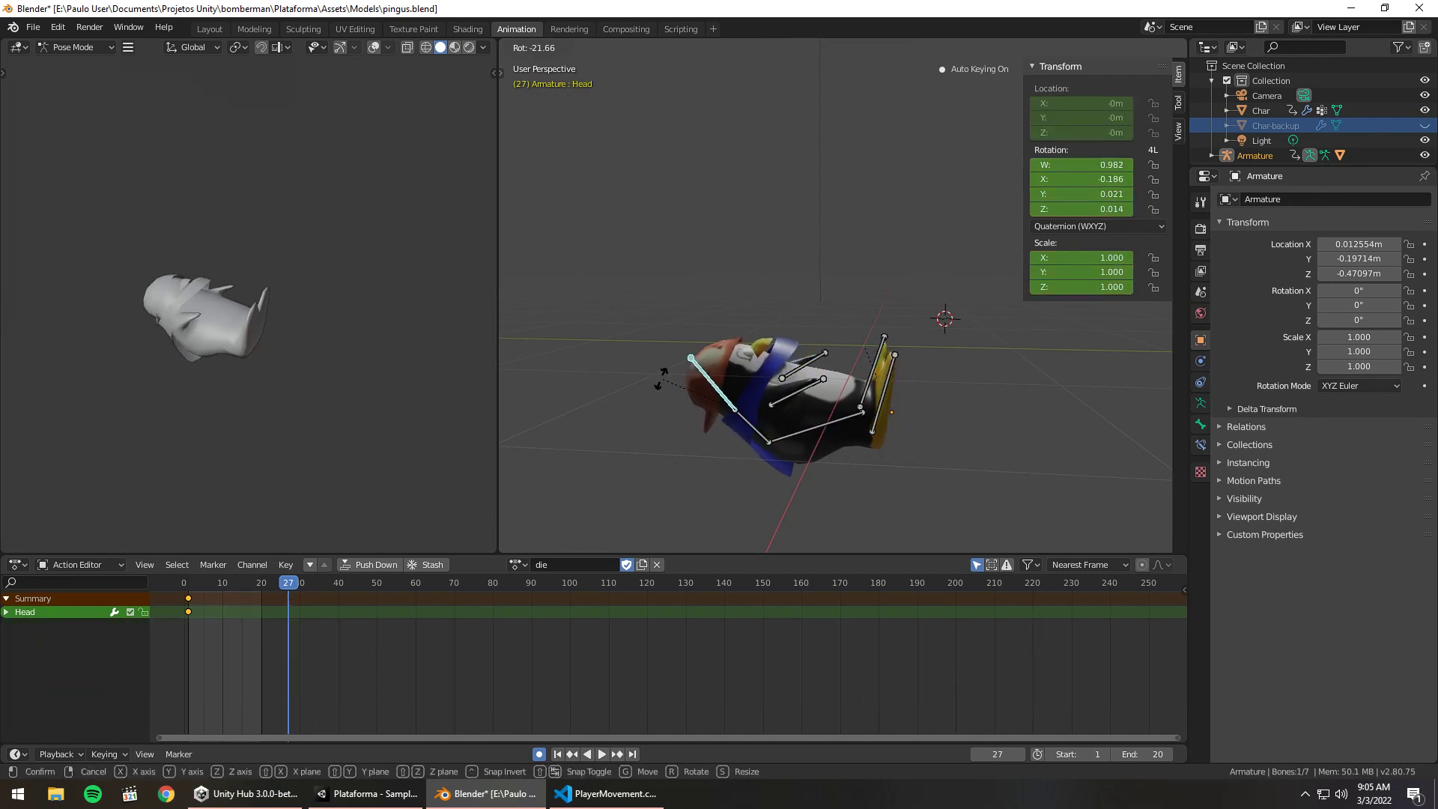
{"action": "left_click", "coordinate": [717, 412]}
{"action": "left_click", "coordinate": [757, 433]}
{"action": "key", "text": "r"}
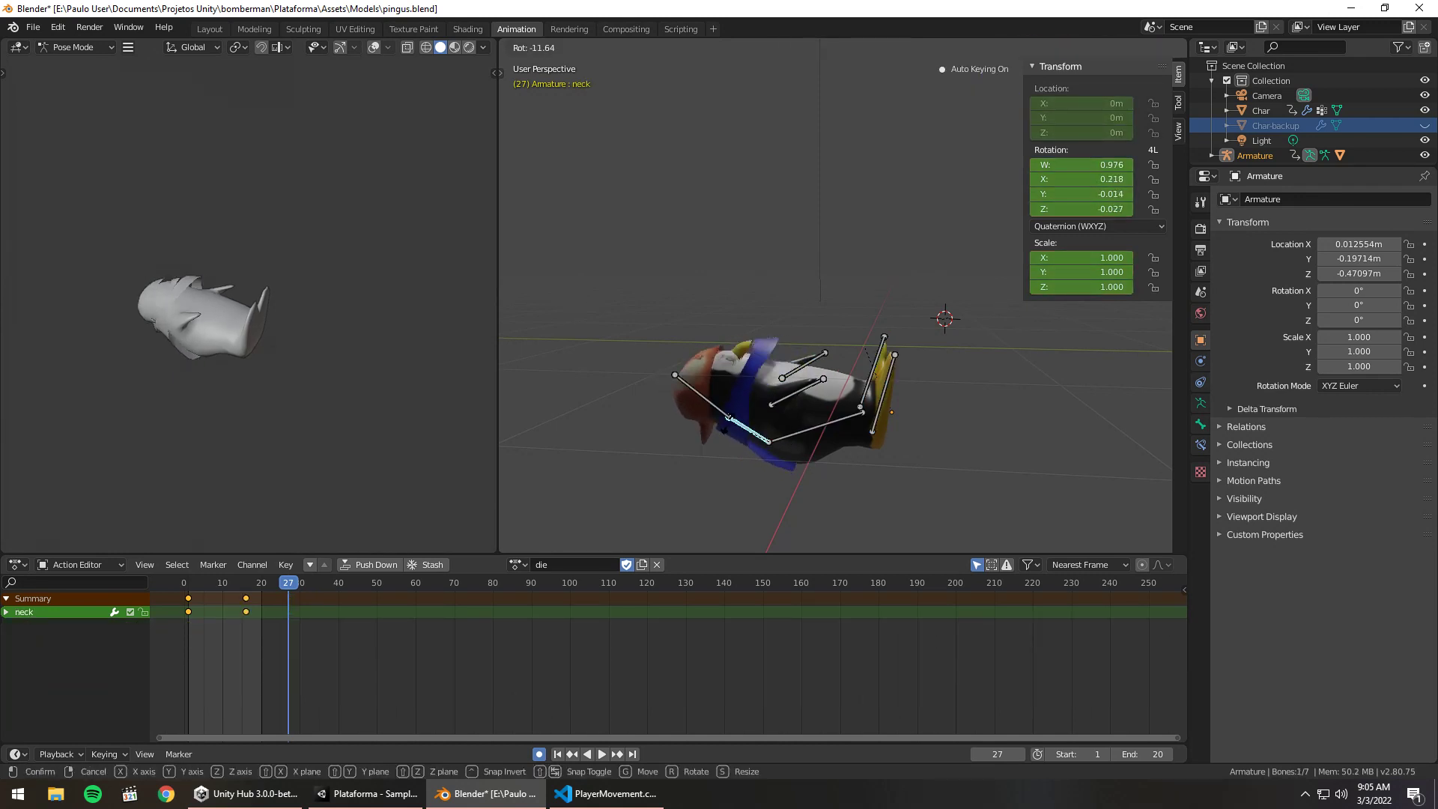
{"action": "left_click", "coordinate": [816, 405]}
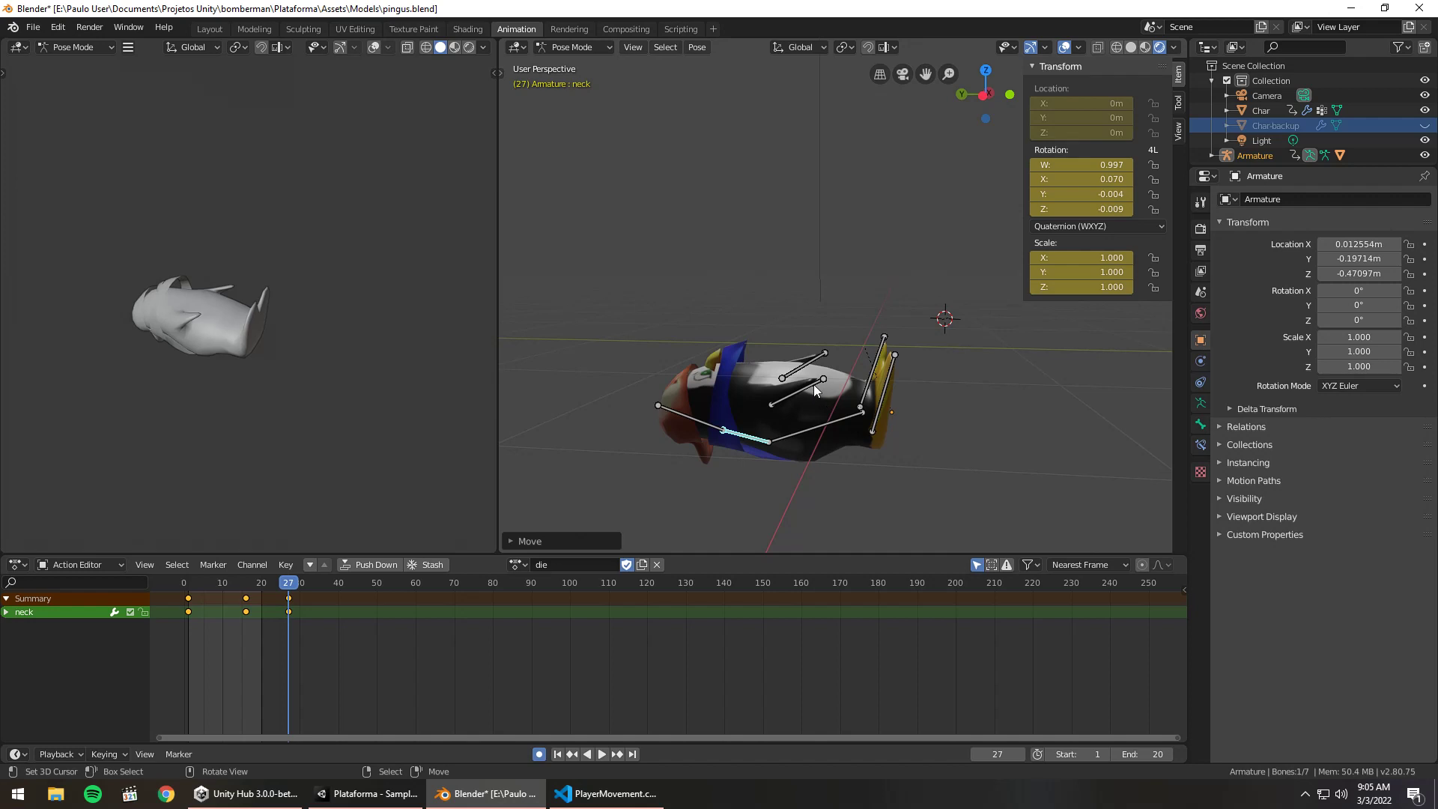
Angle the right and left arms at frame 27, then scrub back to frame 4
{"action": "left_click", "coordinate": [801, 391]}
{"action": "key", "text": "r"}
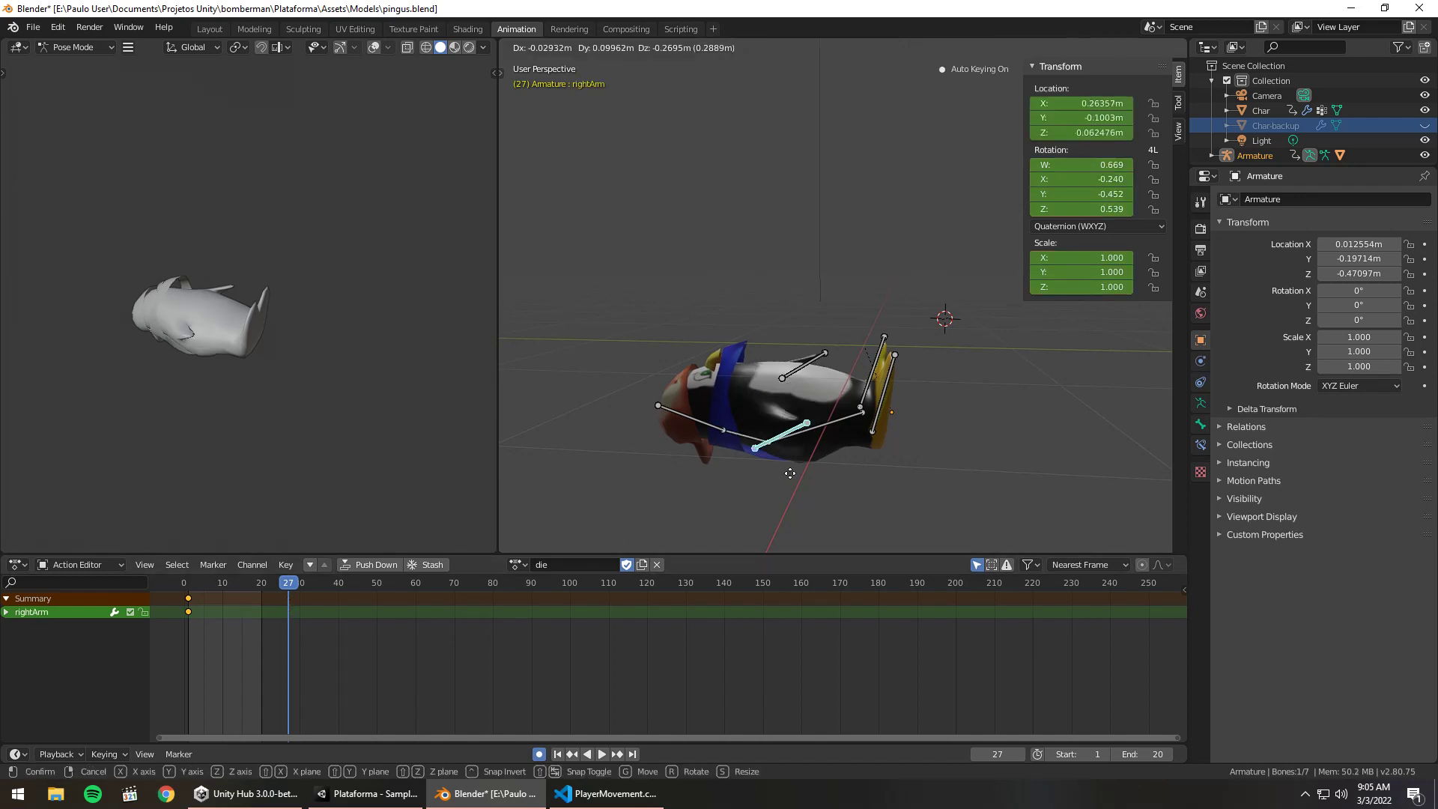
{"action": "right_click", "coordinate": [784, 440]}
{"action": "key", "text": "r"}
{"action": "left_click", "coordinate": [823, 442]}
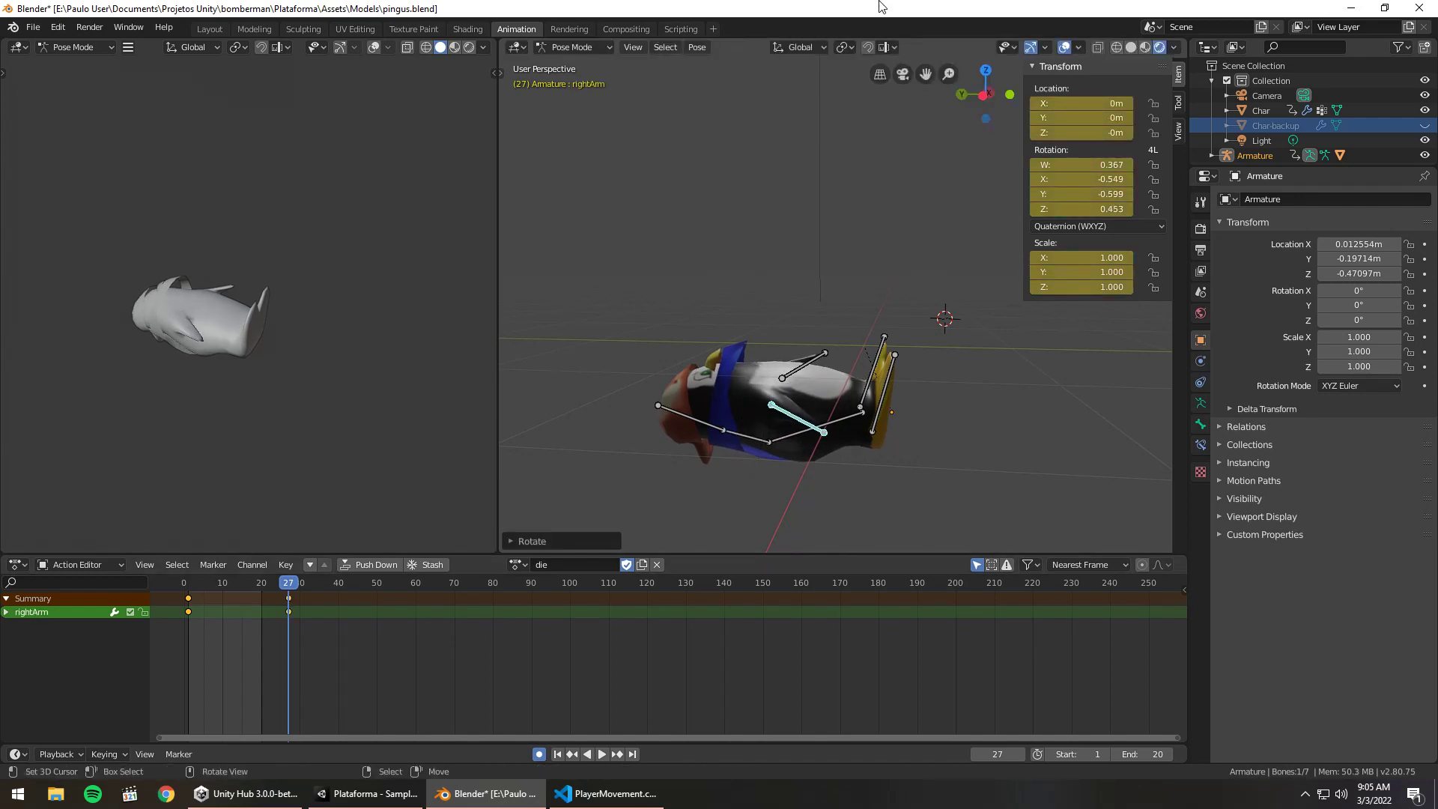
{"action": "left_click", "coordinate": [827, 352]}
{"action": "key", "text": "r"}
{"action": "left_click", "coordinate": [909, 366]}
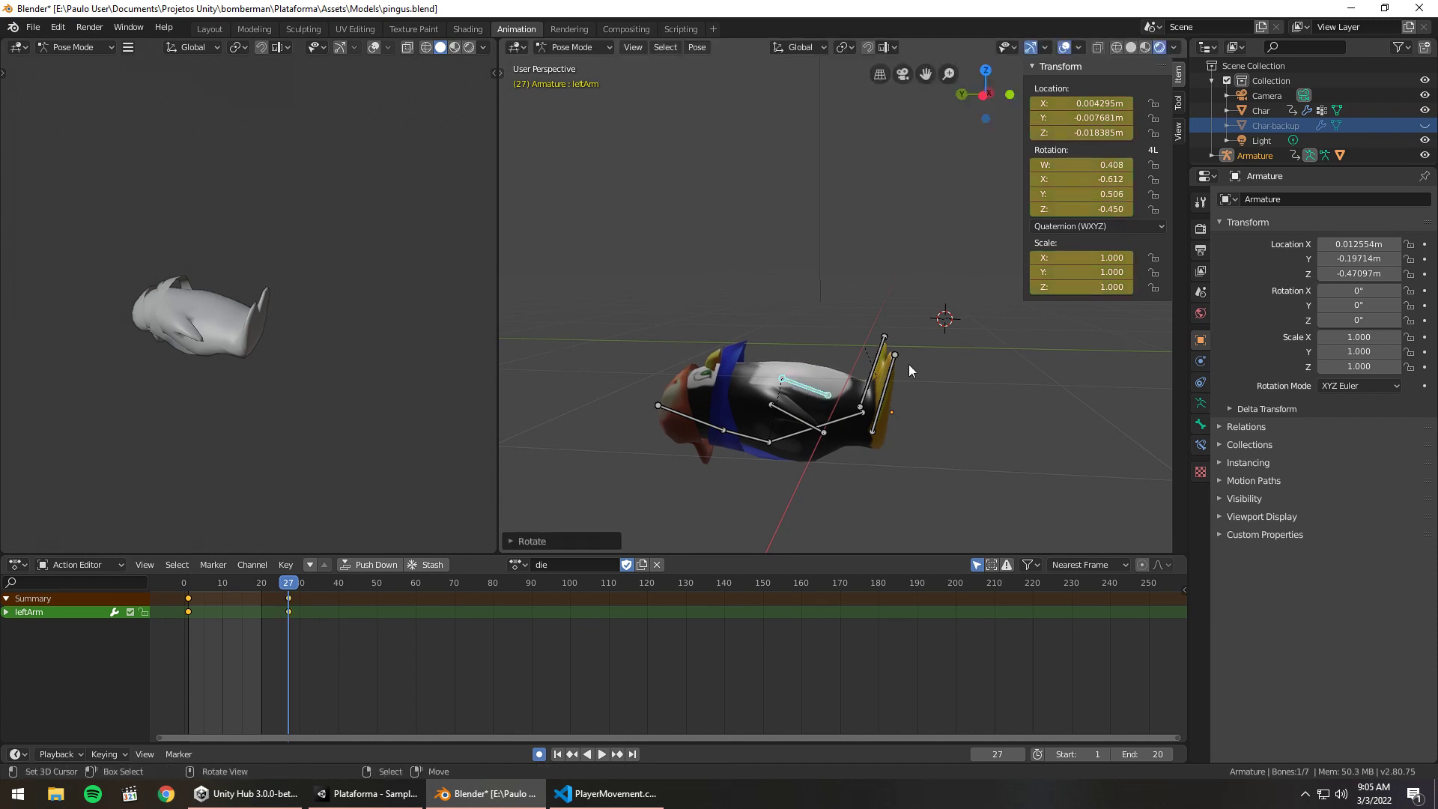
{"action": "mouse_move", "coordinate": [909, 365]}
{"action": "middle_mouse_down"}
{"action": "mouse_move", "coordinate": [782, 371]}
{"action": "mouse_move", "coordinate": [659, 352]}
{"action": "middle_mouse_up"}
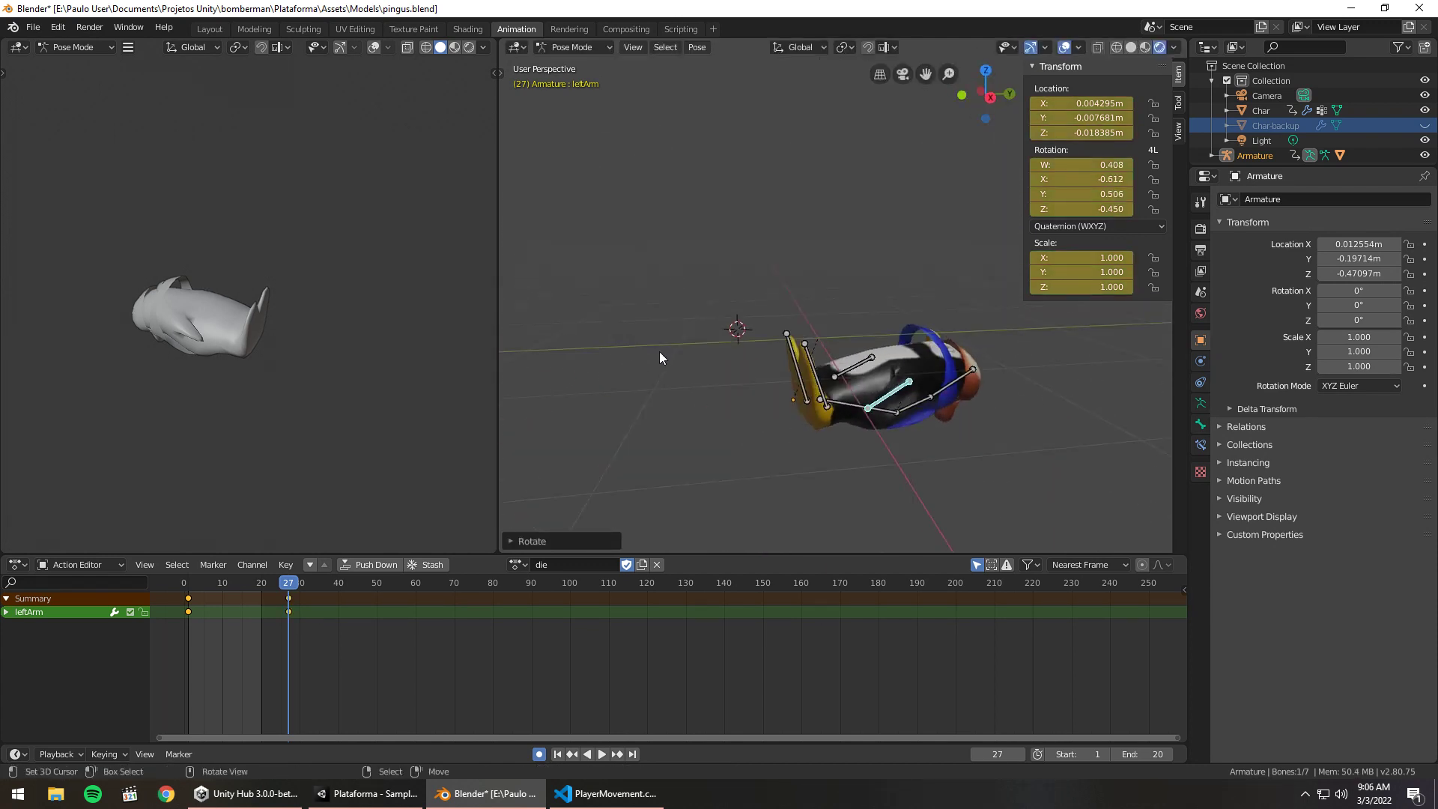
{"action": "left_click_drag", "start_coordinate": [271, 583], "coordinate": [204, 585]}
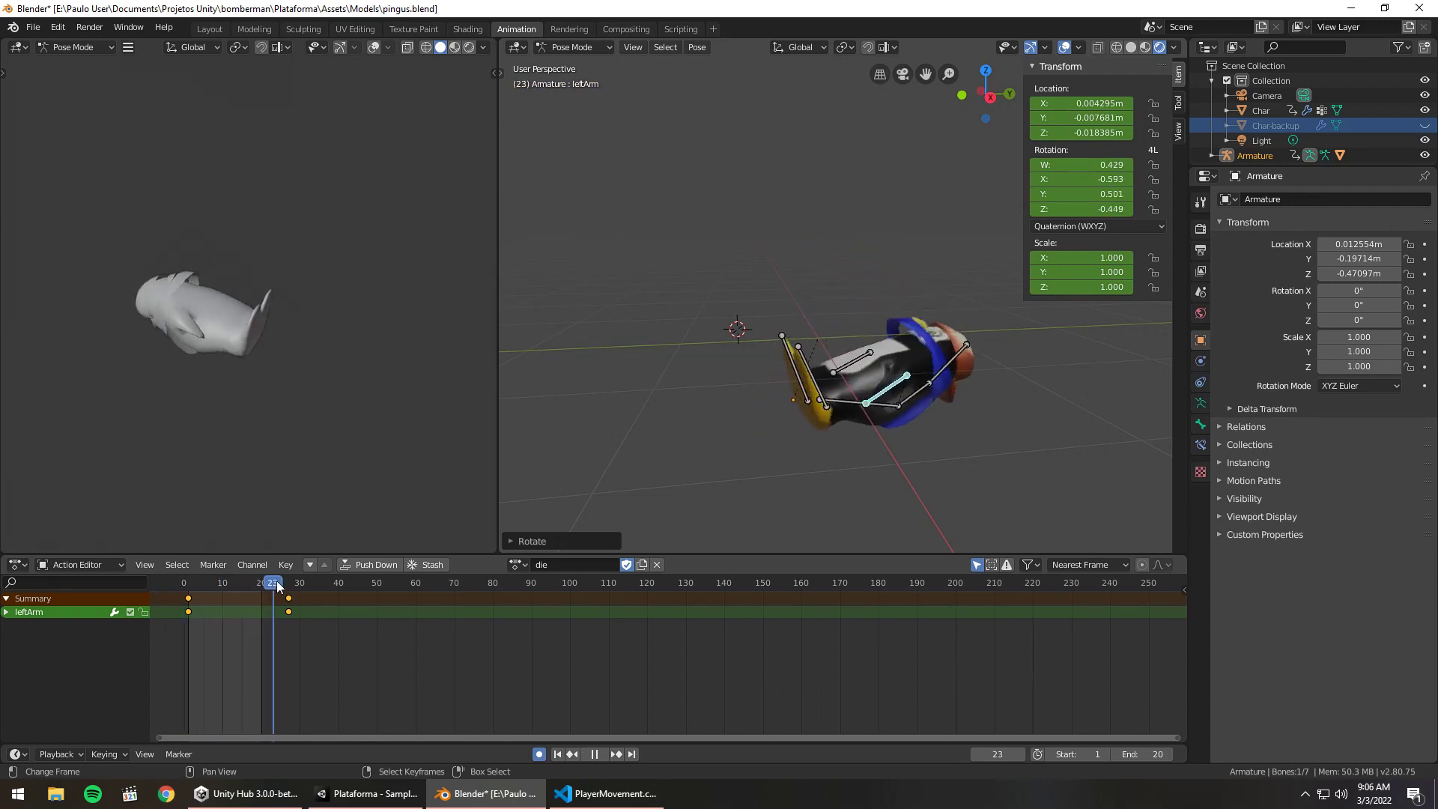
Preview the die animation from several angles and select the frame-27 keyframe
{"action": "left_click_drag", "start_coordinate": [204, 584], "coordinate": [335, 585]}
{"action": "middle_click_drag", "start_coordinate": [668, 365], "coordinate": [806, 332]}
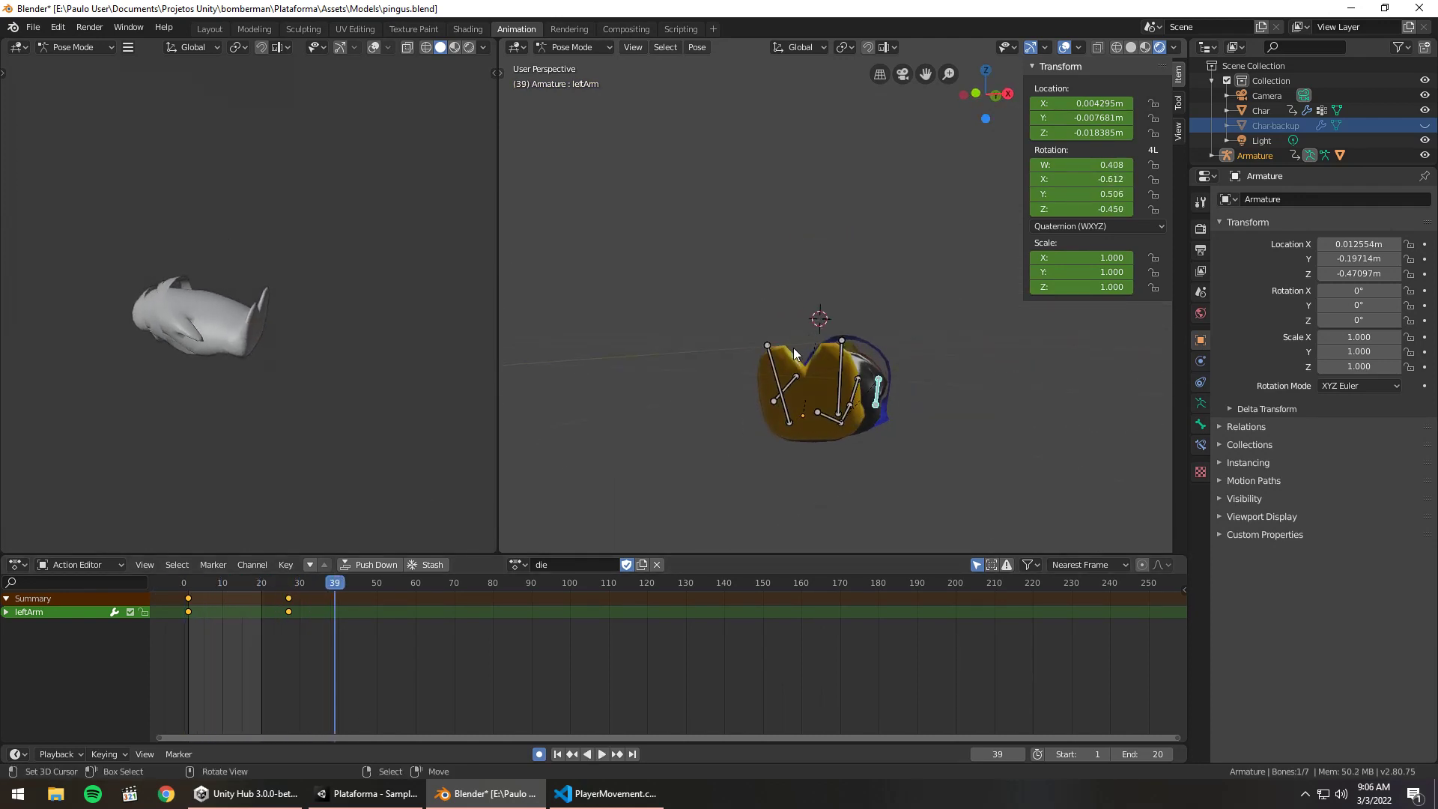
{"action": "middle_click_drag", "start_coordinate": [913, 365], "coordinate": [505, 518]}
{"action": "key", "text": "space"}
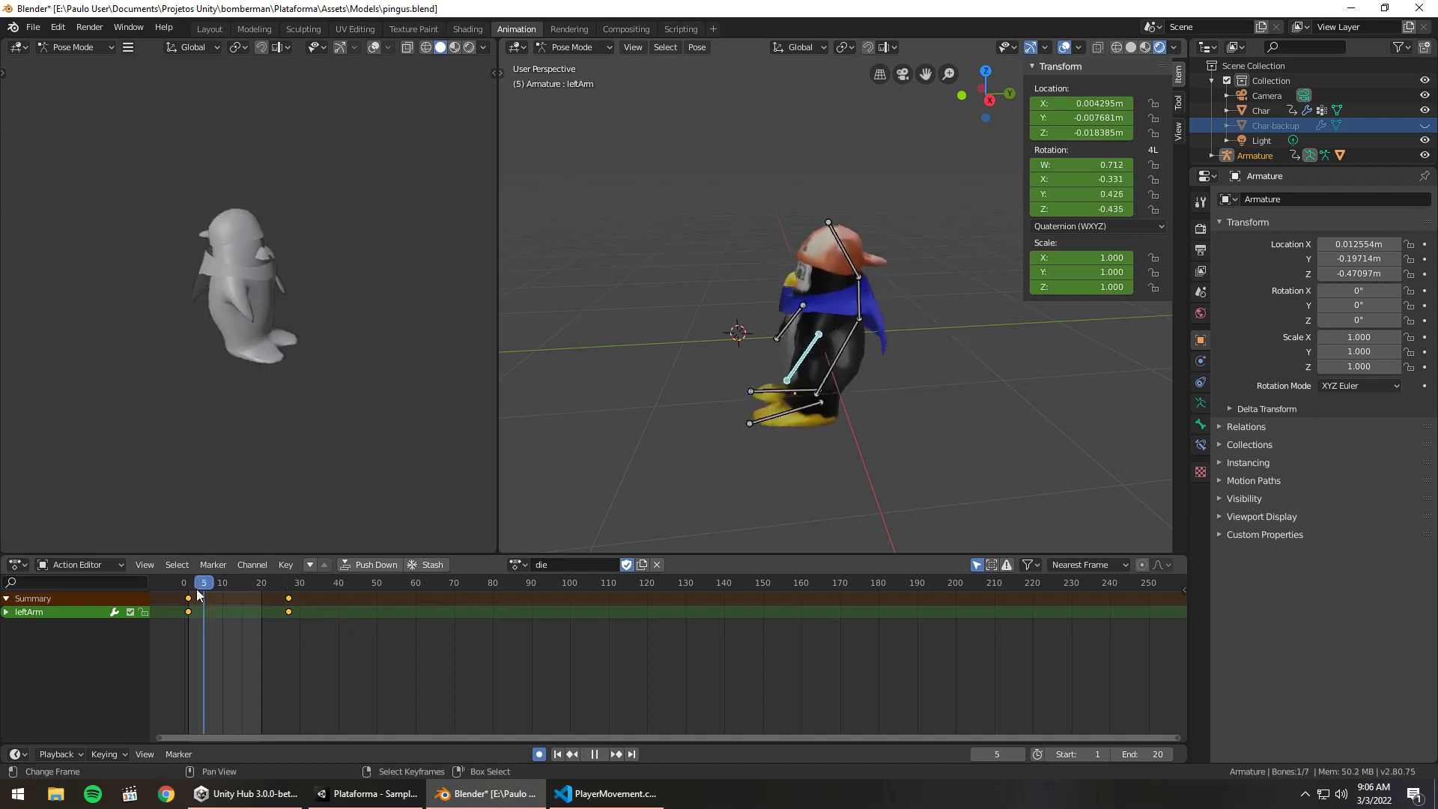
{"action": "left_click_drag", "start_coordinate": [195, 603], "coordinate": [288, 599]}
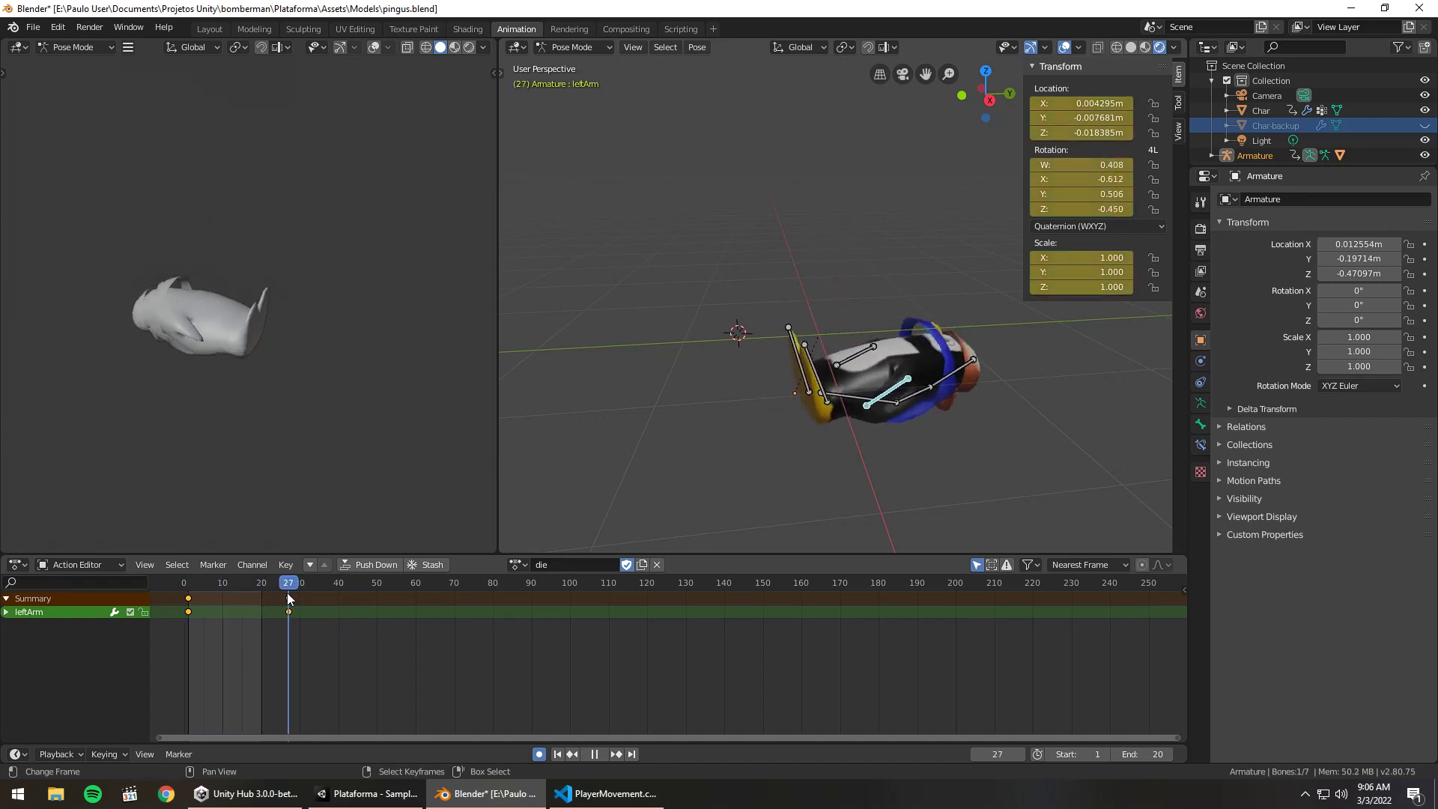
{"action": "key", "text": "space"}
{"action": "right_click", "coordinate": [288, 606]}
{"action": "key", "text": "g"}
{"action": "key", "text": "Escape"}
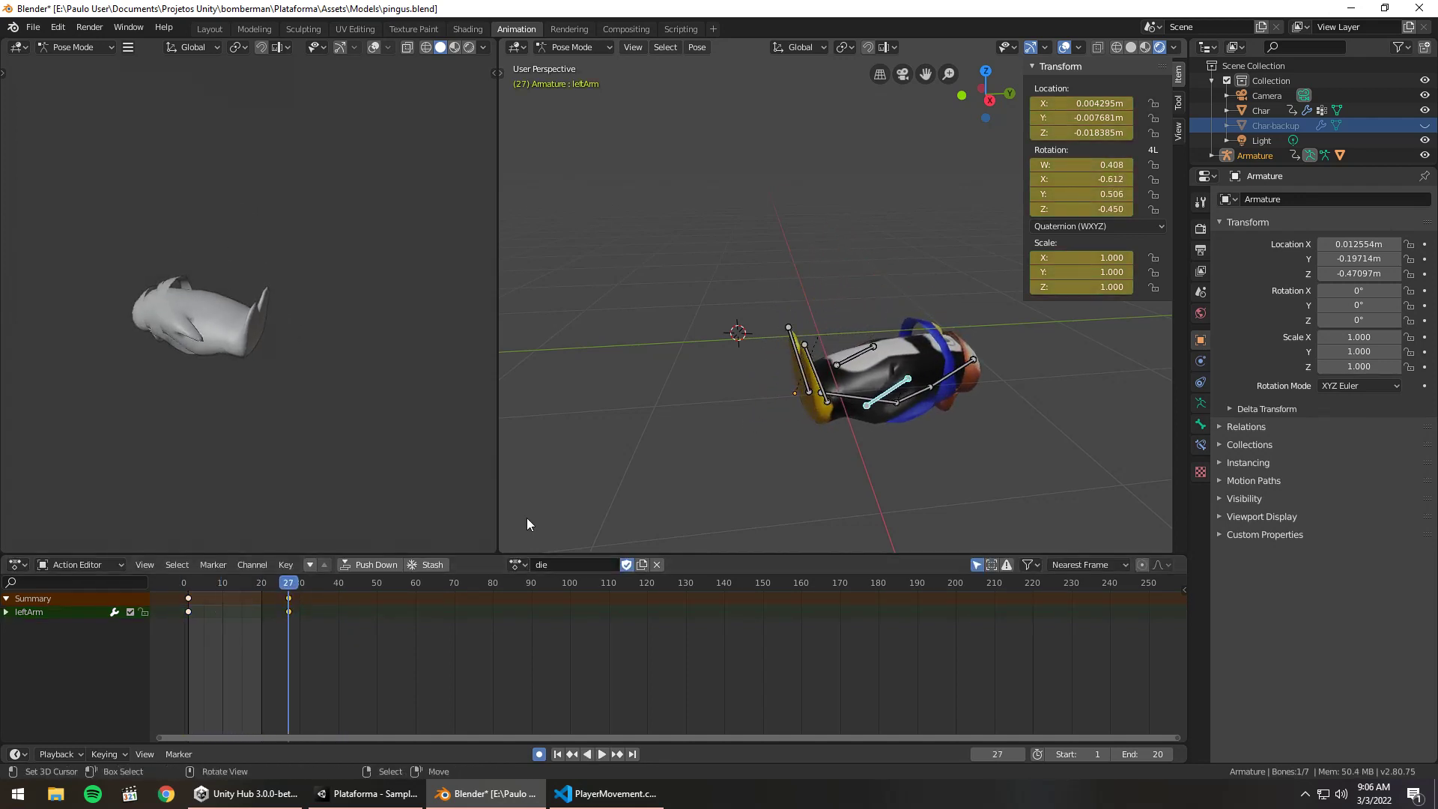
Move all bones' final-pose keyframes back to frame 10 and play to check
{"action": "key", "text": "a"}
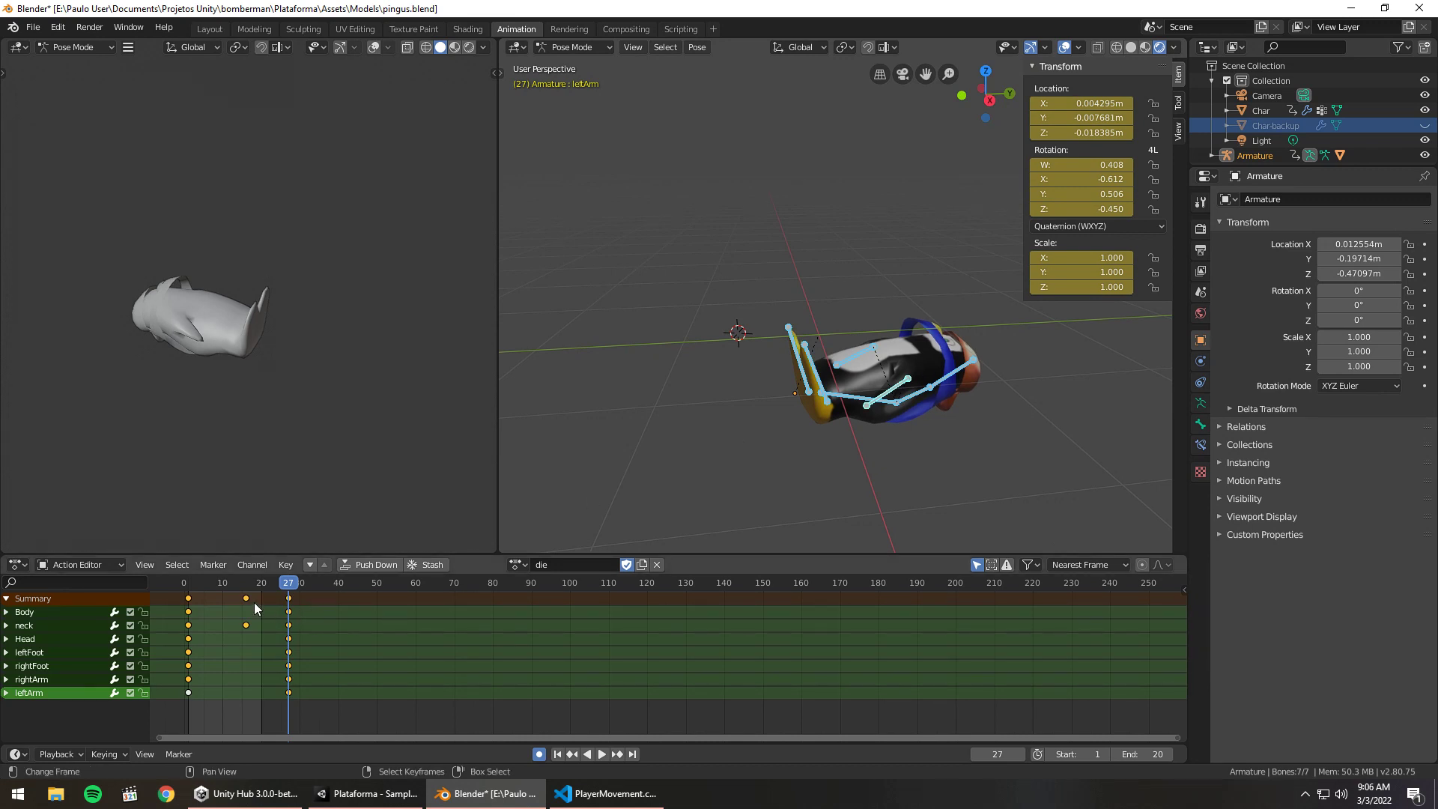
{"action": "left_click_drag", "start_coordinate": [237, 595], "coordinate": [330, 703]}
{"action": "key", "text": "g"}
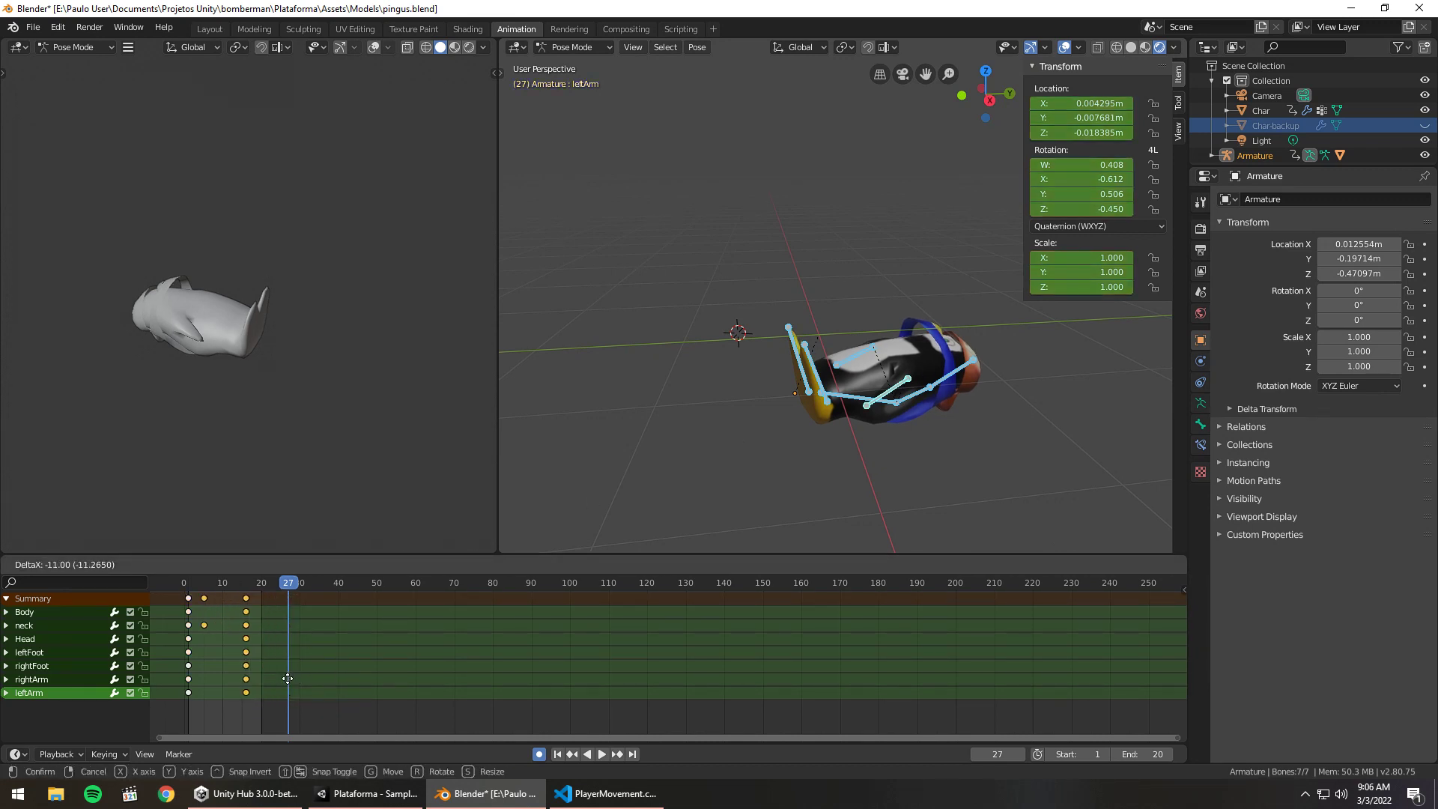
{"action": "left_click", "coordinate": [290, 678]}
{"action": "left_click_drag", "start_coordinate": [224, 592], "coordinate": [292, 703]}
{"action": "key", "text": "g"}
{"action": "left_click", "coordinate": [285, 678]}
{"action": "key", "text": "space"}
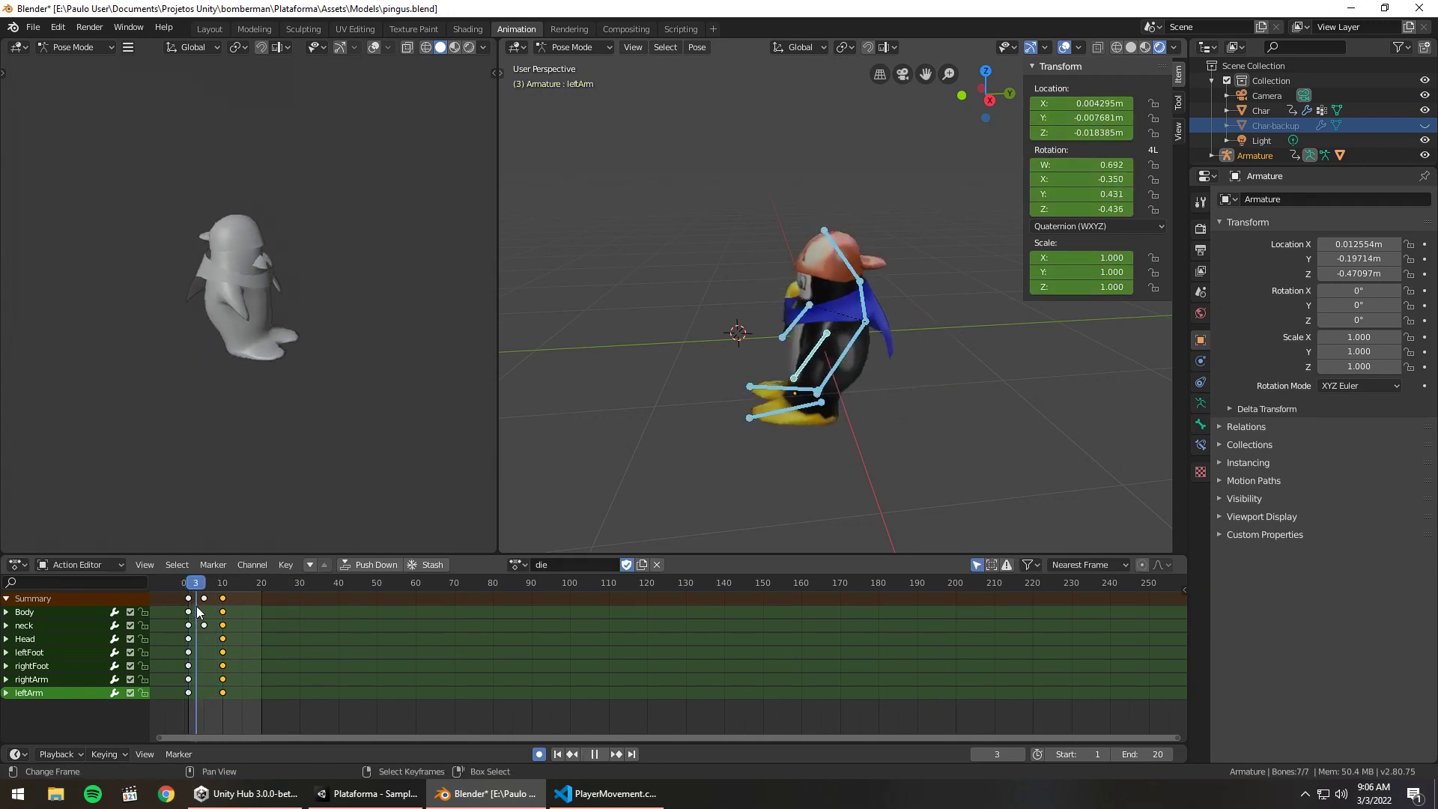
{"action": "key", "text": "space"}
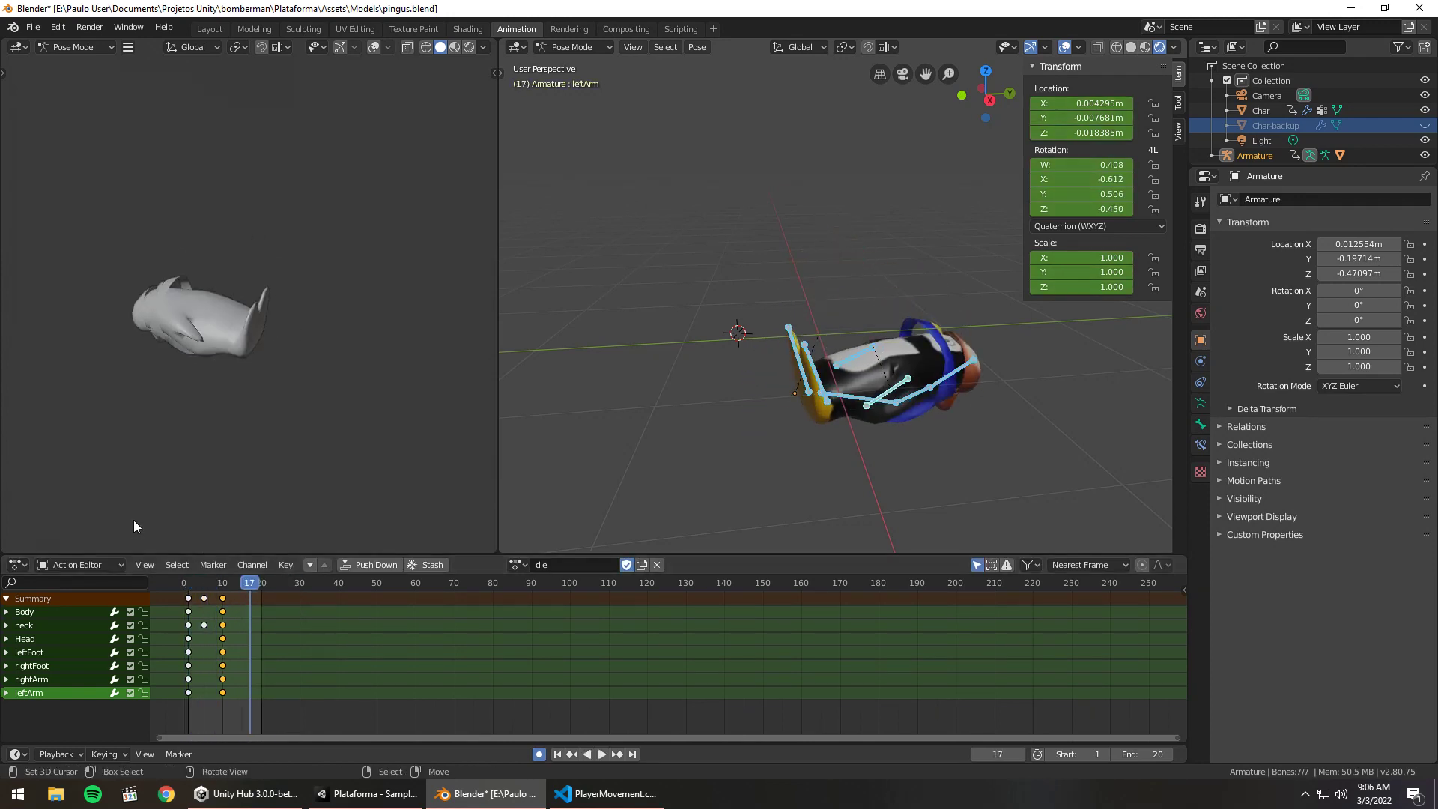
{"action": "left_click", "coordinate": [562, 47]}
In Object Mode, export the penguin mesh and armature as FBX over pingus.fbx
{"action": "left_click", "coordinate": [574, 65]}
{"action": "left_click", "coordinate": [900, 346]}
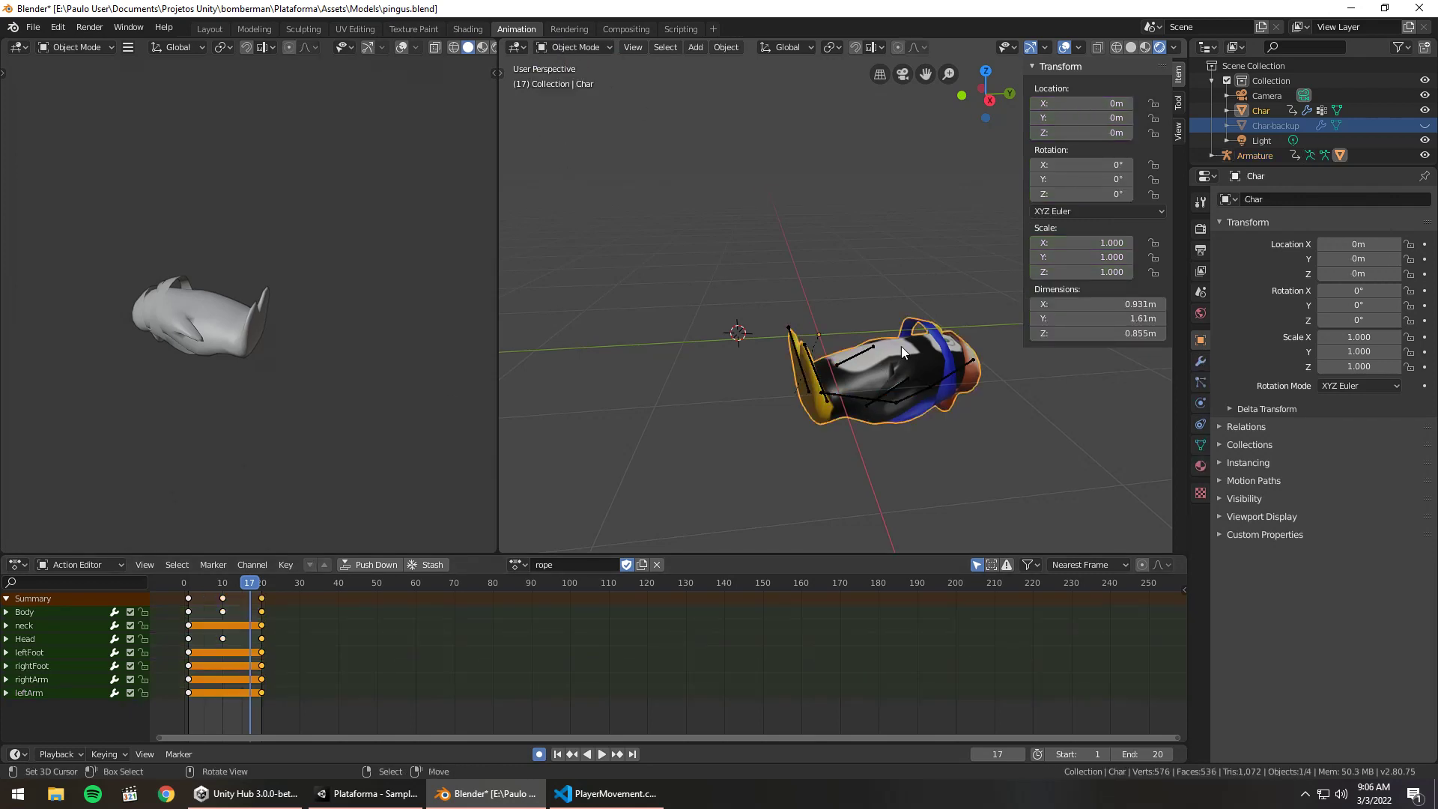
{"action": "left_click", "coordinate": [870, 402], "text": "shift"}
{"action": "left_click", "coordinate": [33, 27]}
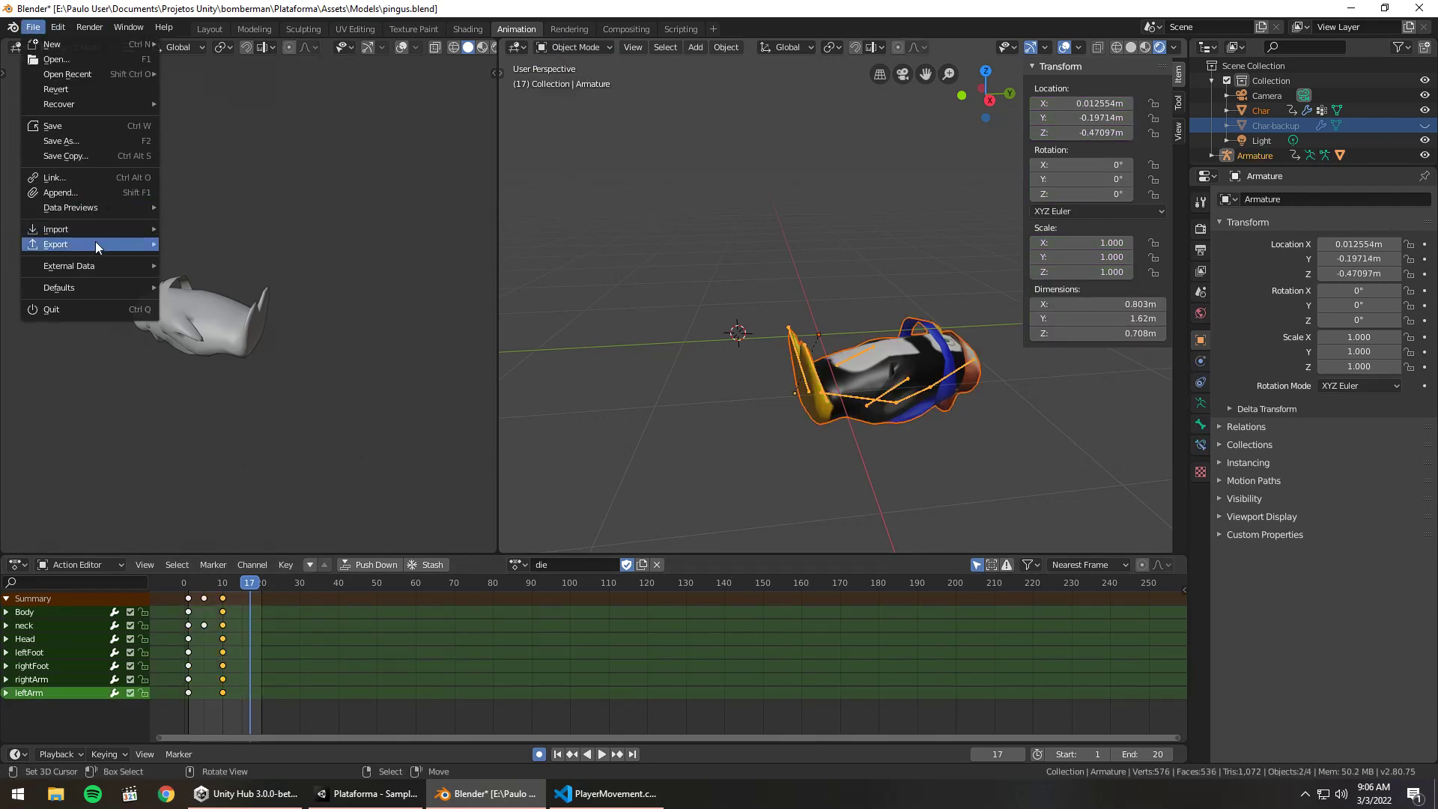
{"action": "mouse_move", "coordinate": [96, 241]}
{"action": "left_click", "coordinate": [228, 271]}
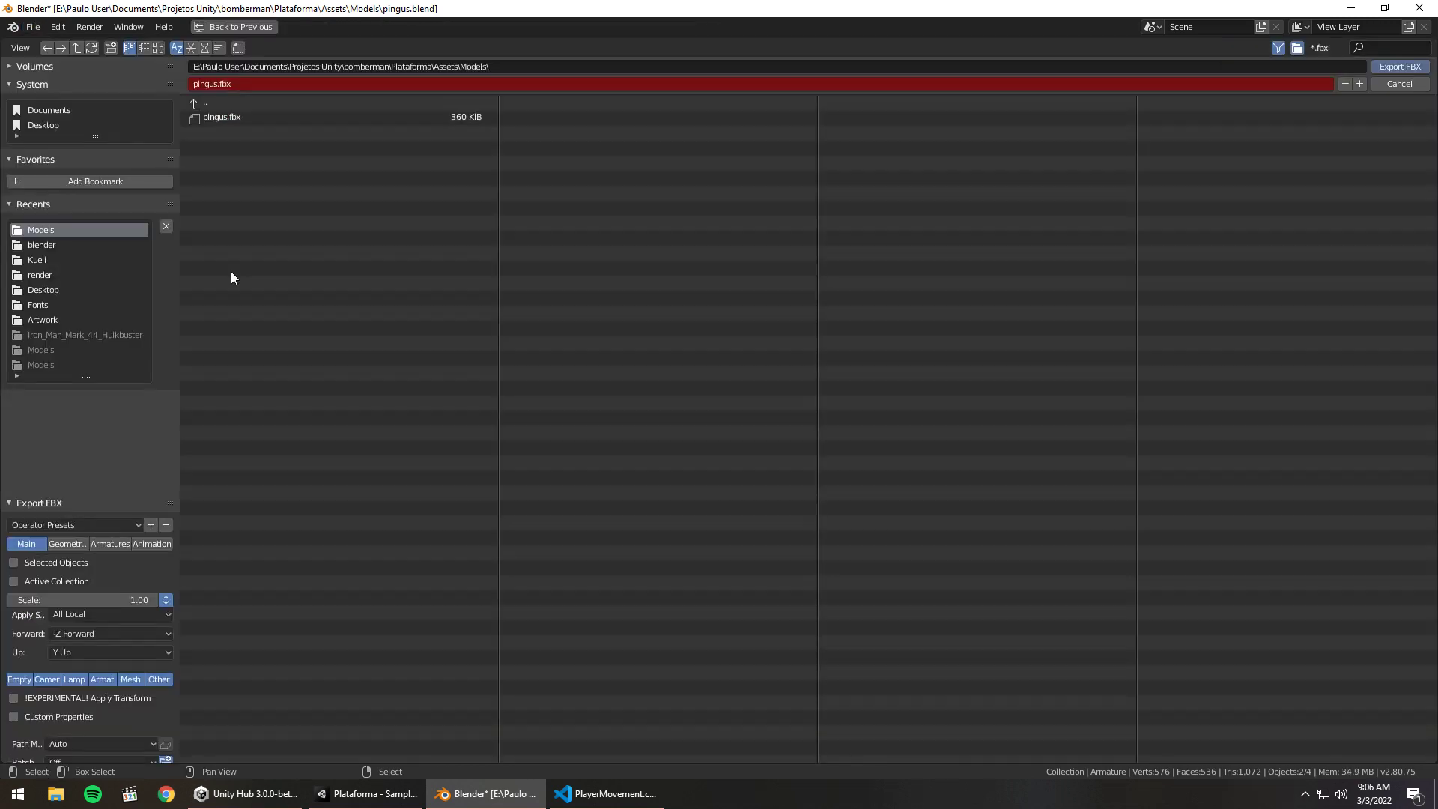
{"action": "left_click", "coordinate": [242, 117]}
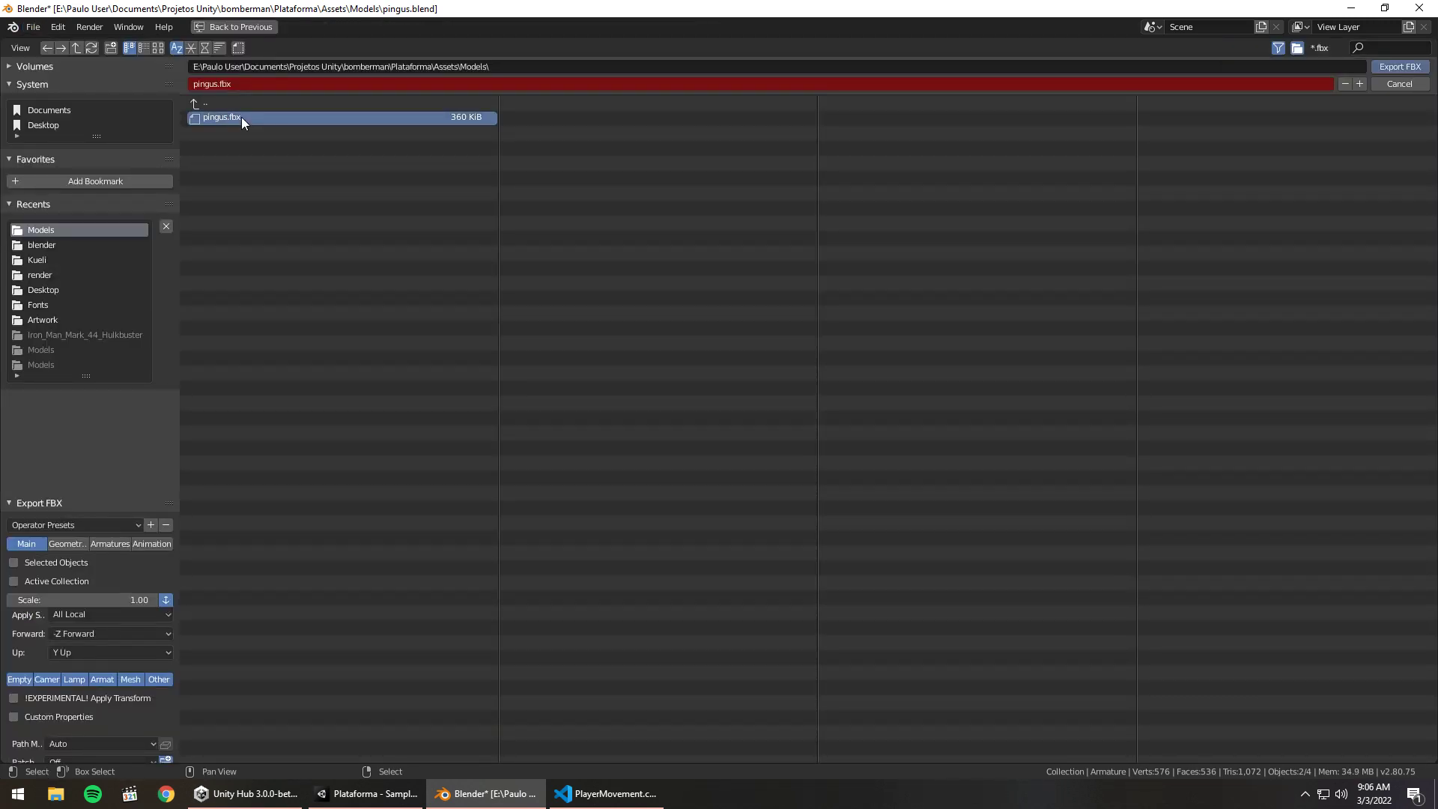
{"action": "double_click", "coordinate": [245, 120]}
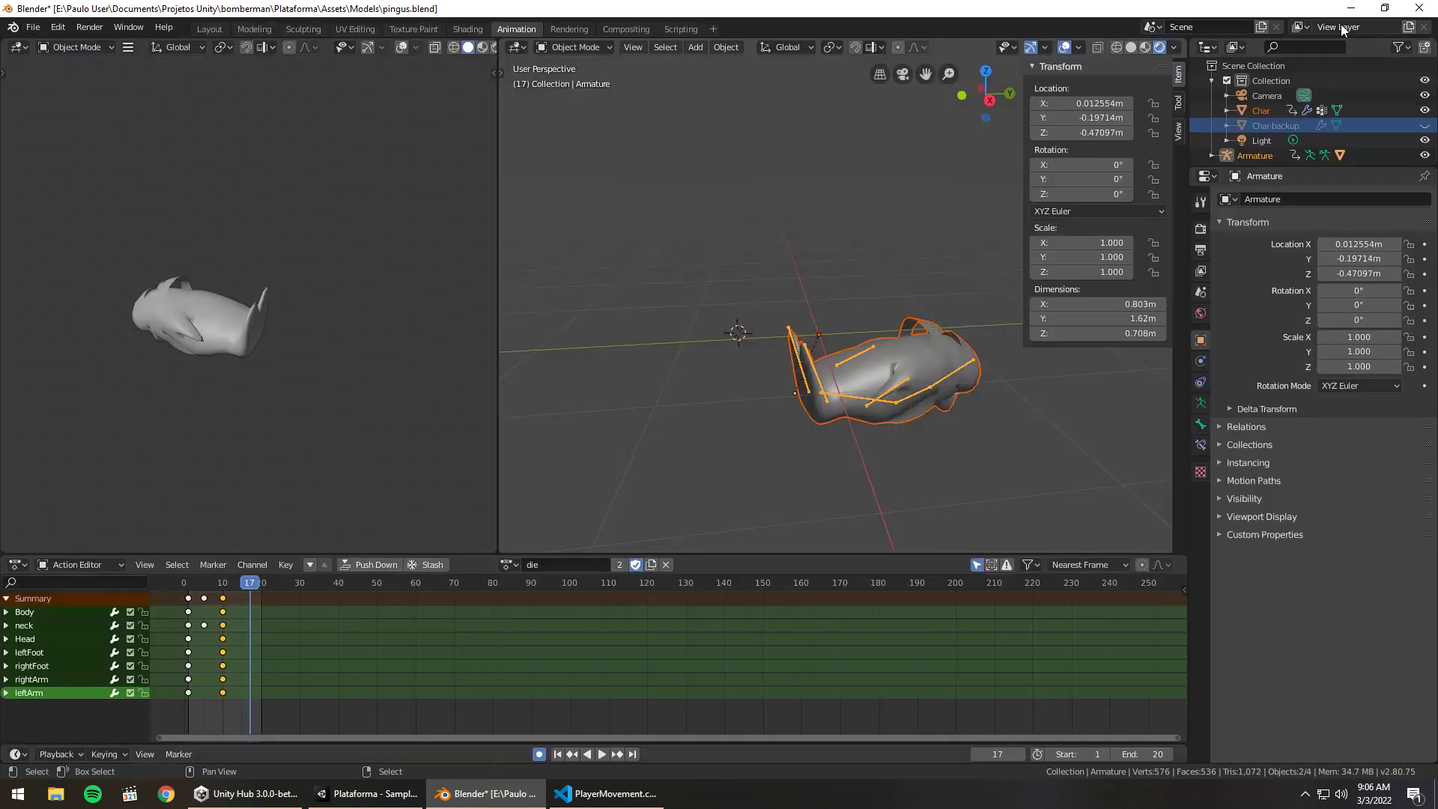
{"action": "left_click", "coordinate": [385, 805]}
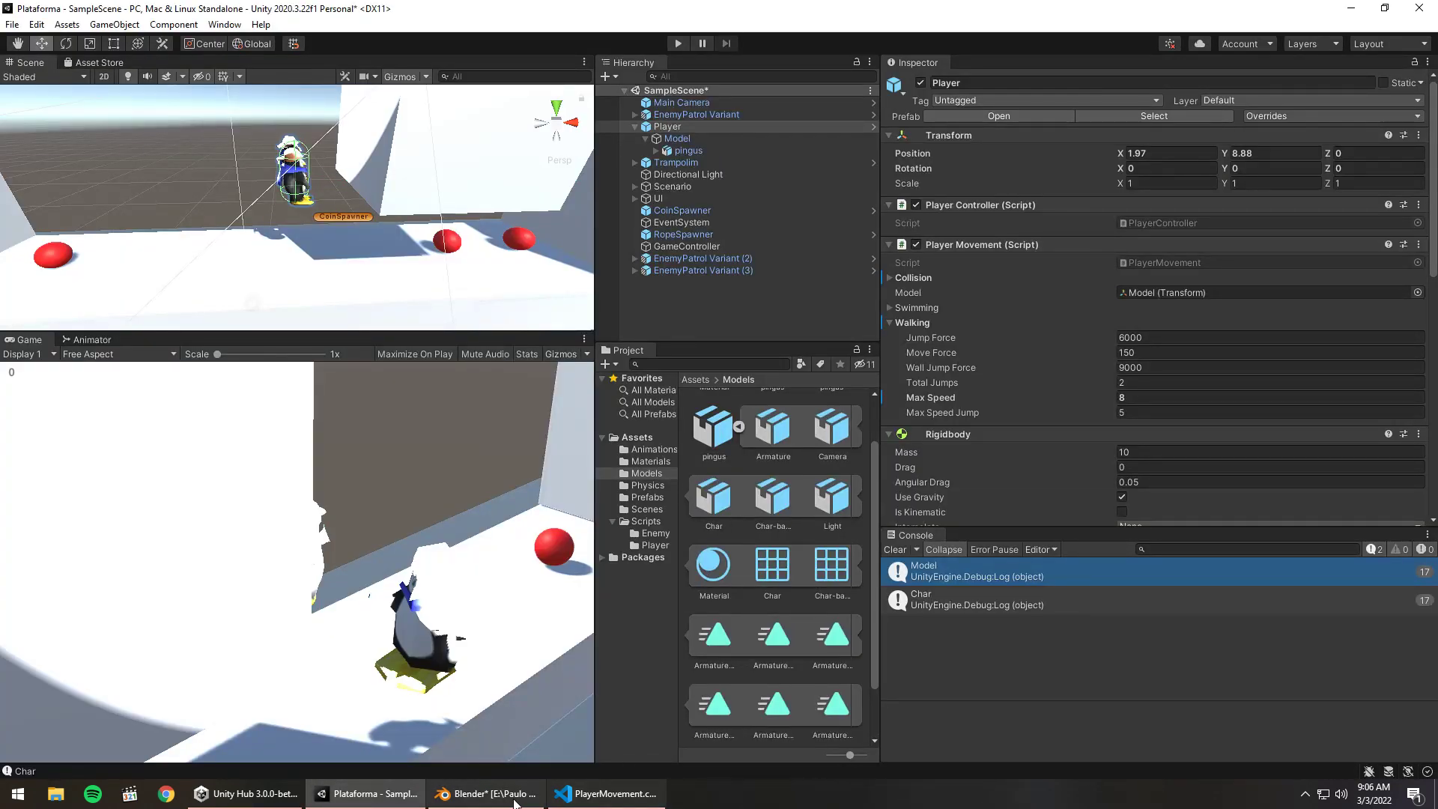
{"action": "left_click", "coordinate": [515, 804]}
Re-export over pingus.fbx with the Unity FBX preset and return to Unity
{"action": "left_click", "coordinate": [33, 29]}
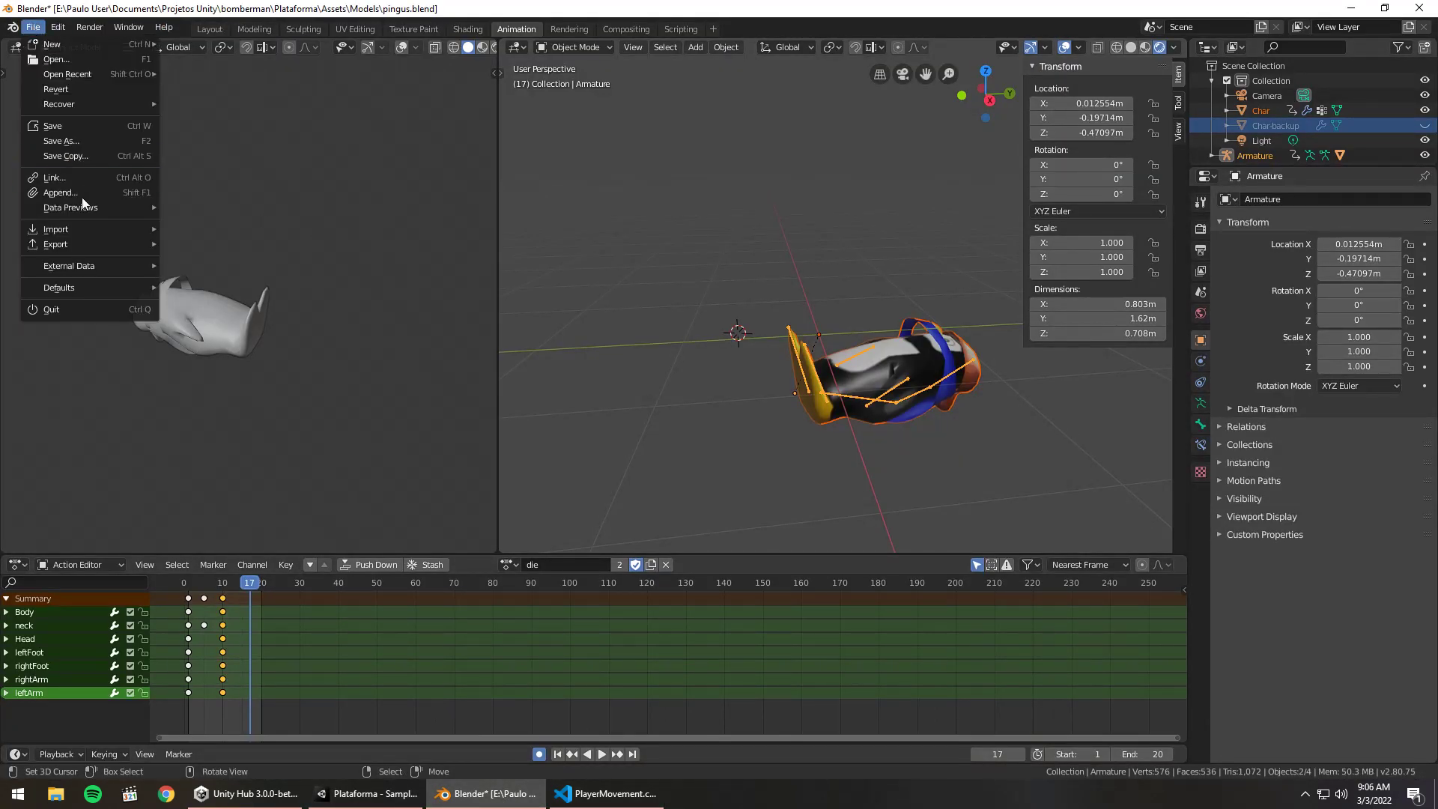
{"action": "mouse_move", "coordinate": [84, 241]}
{"action": "left_click", "coordinate": [218, 268]}
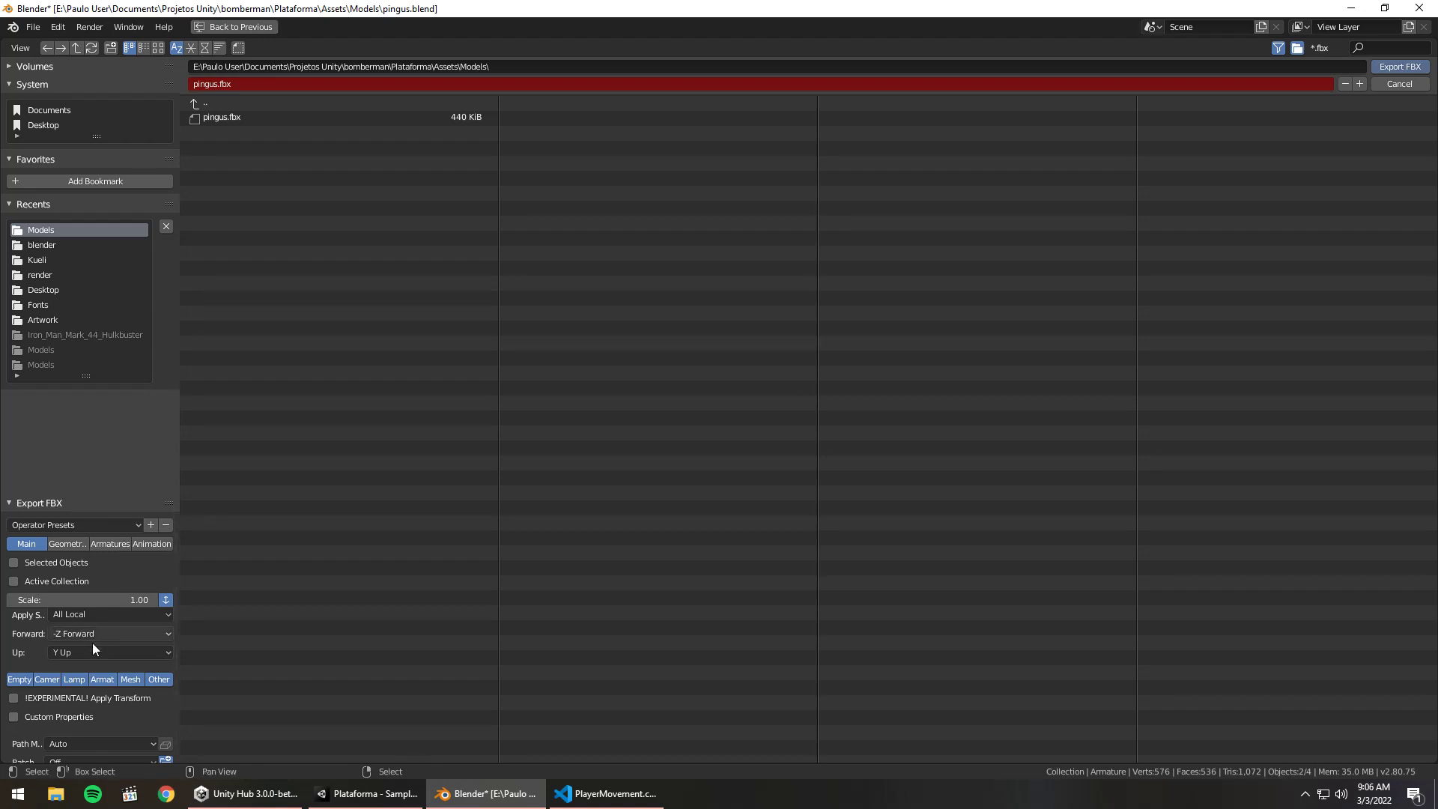
{"action": "left_click", "coordinate": [60, 524]}
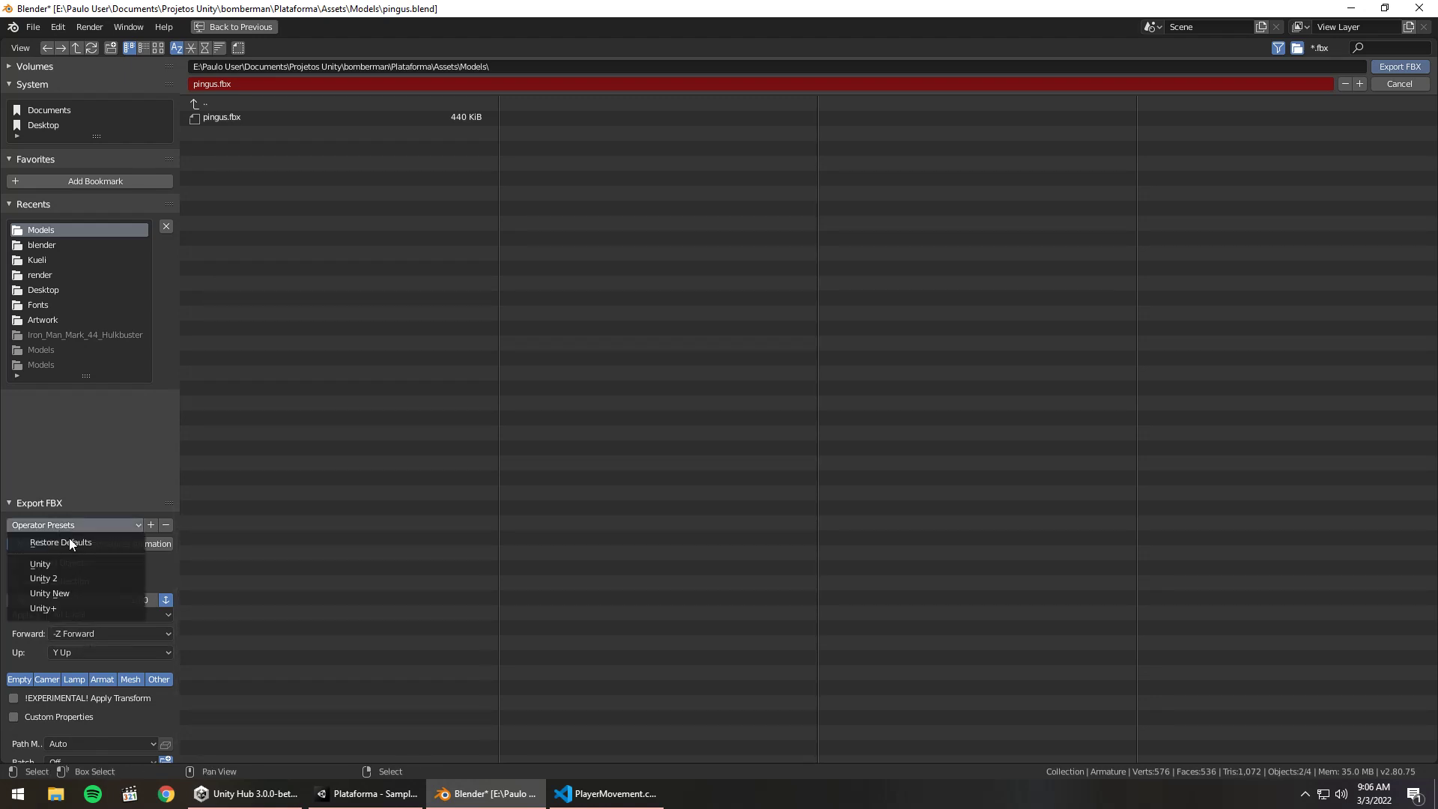
{"action": "left_click", "coordinate": [71, 604]}
{"action": "double_click", "coordinate": [224, 117]}
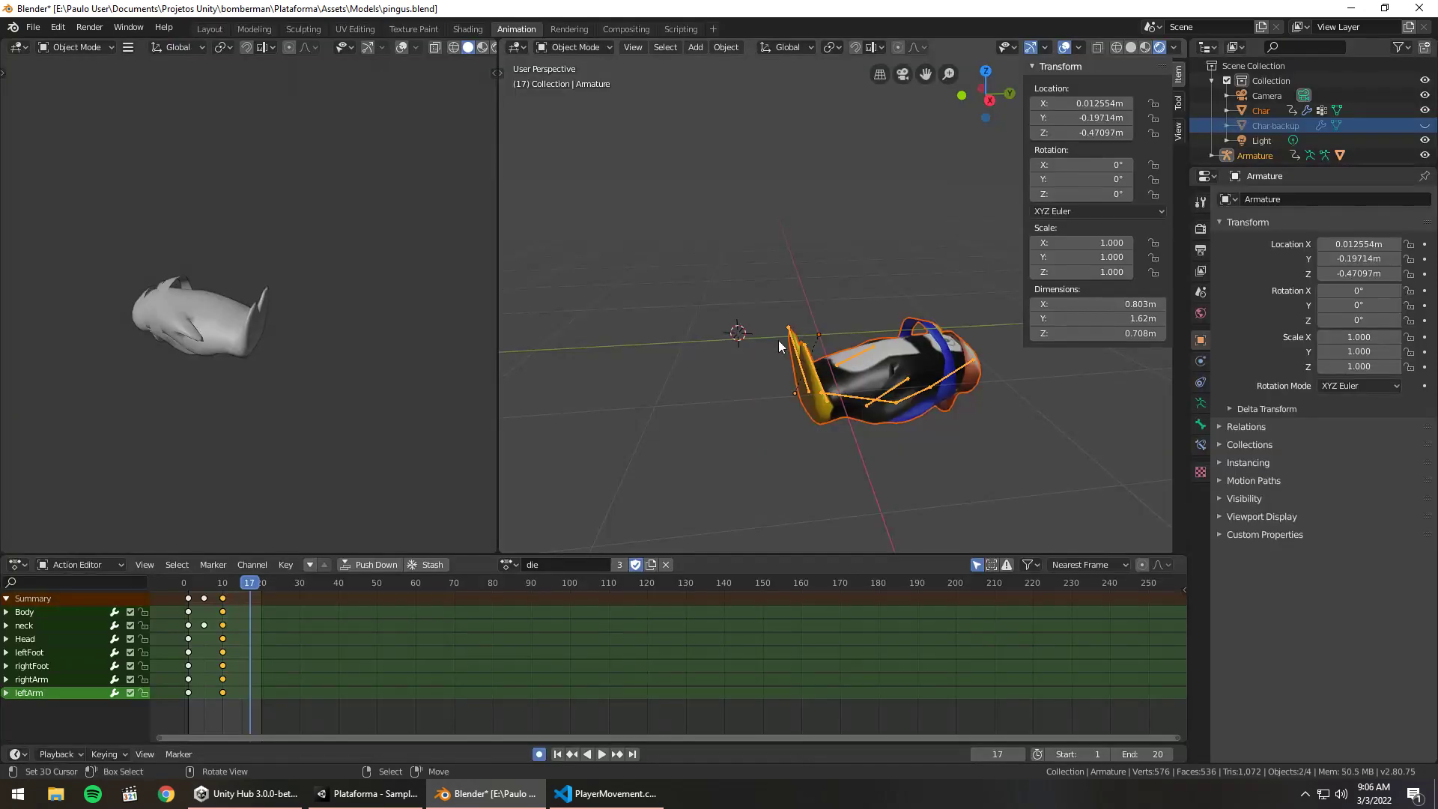
{"action": "left_click", "coordinate": [364, 793]}
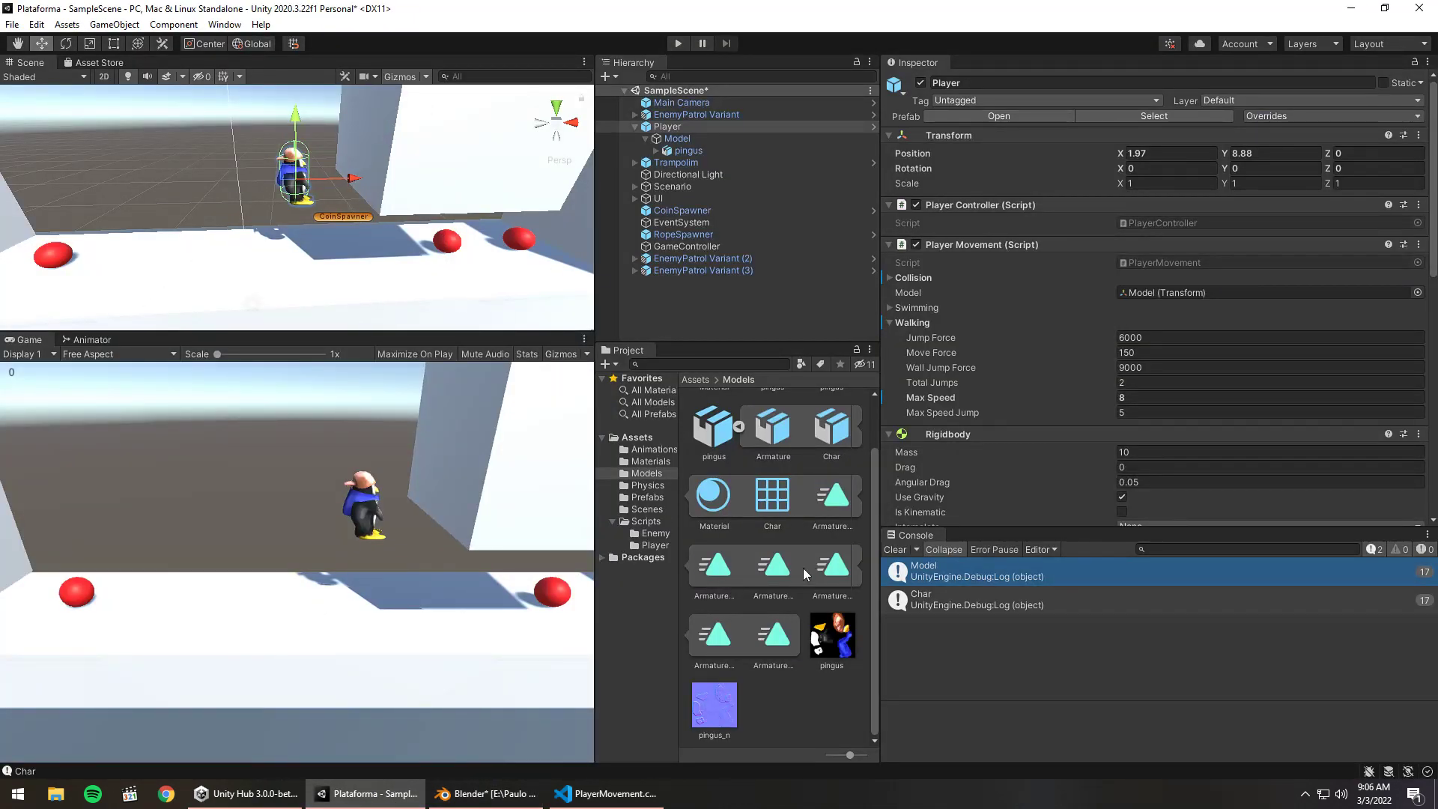
Select the pingus model in the Project window to show its import settings
{"action": "left_click", "coordinate": [813, 677]}
{"action": "left_click", "coordinate": [788, 506]}
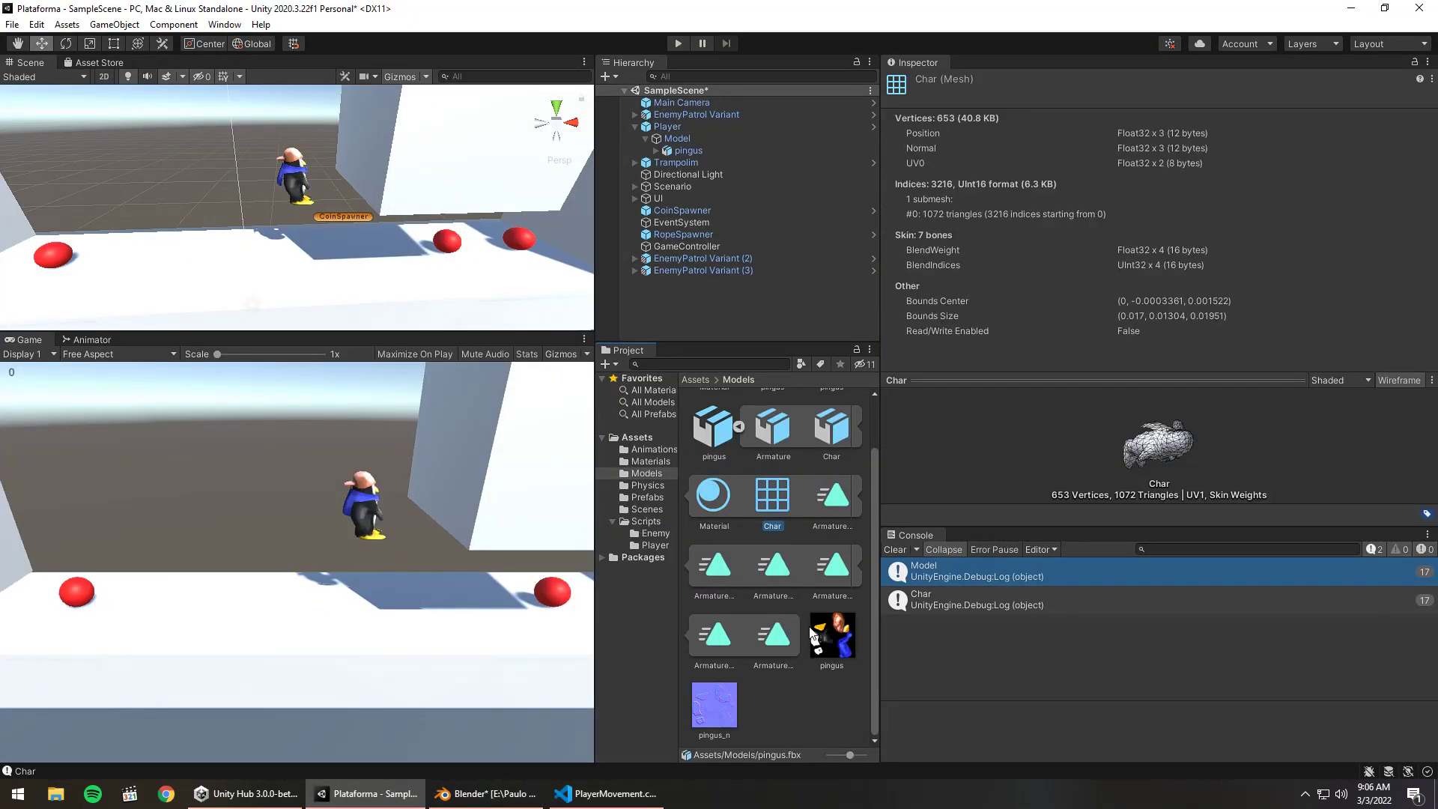
{"action": "scroll", "coordinate": [791, 631], "scroll_direction": "up", "scroll_amount": 1}
{"action": "left_click", "coordinate": [715, 479]}
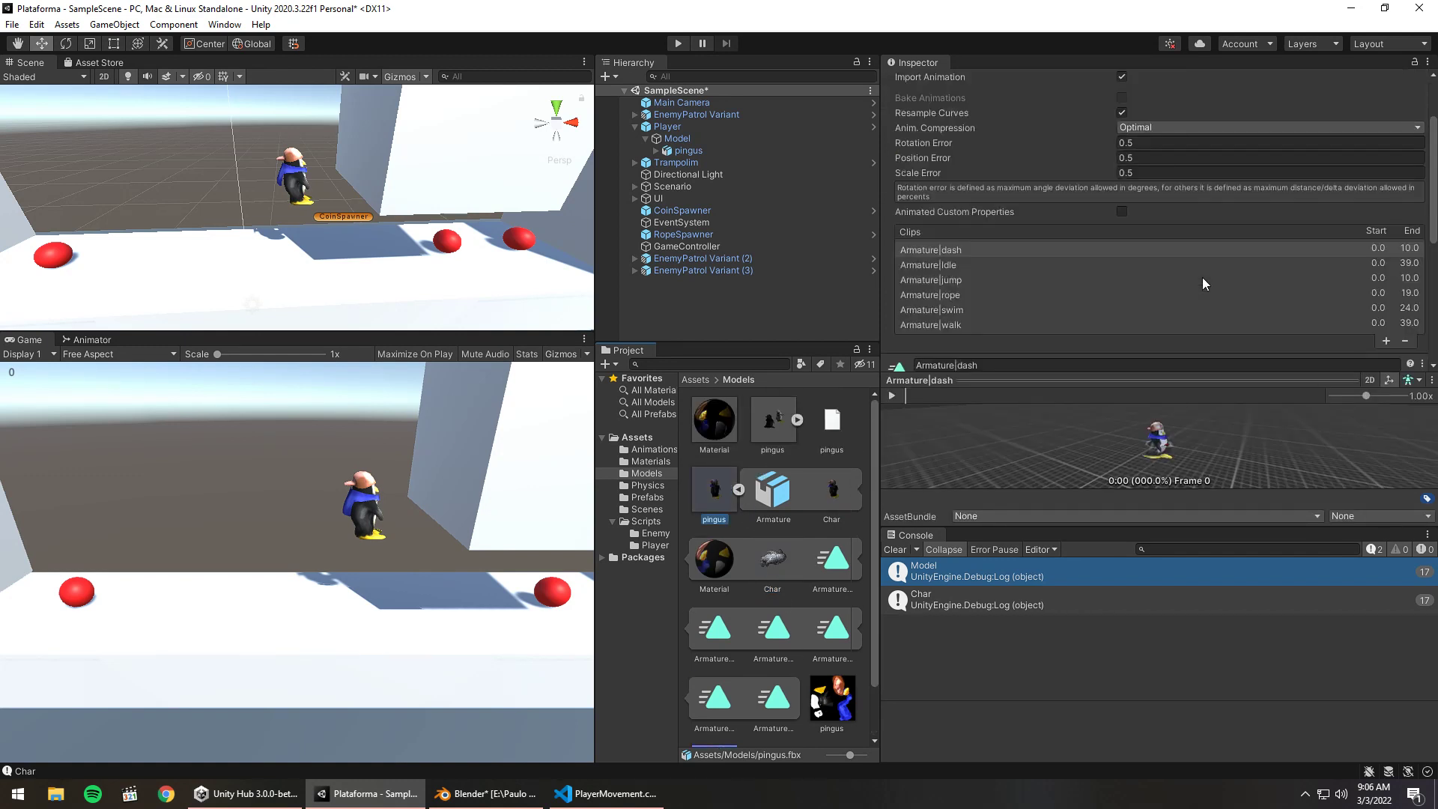
{"action": "scroll", "coordinate": [1202, 277], "scroll_direction": "down", "scroll_amount": 5}
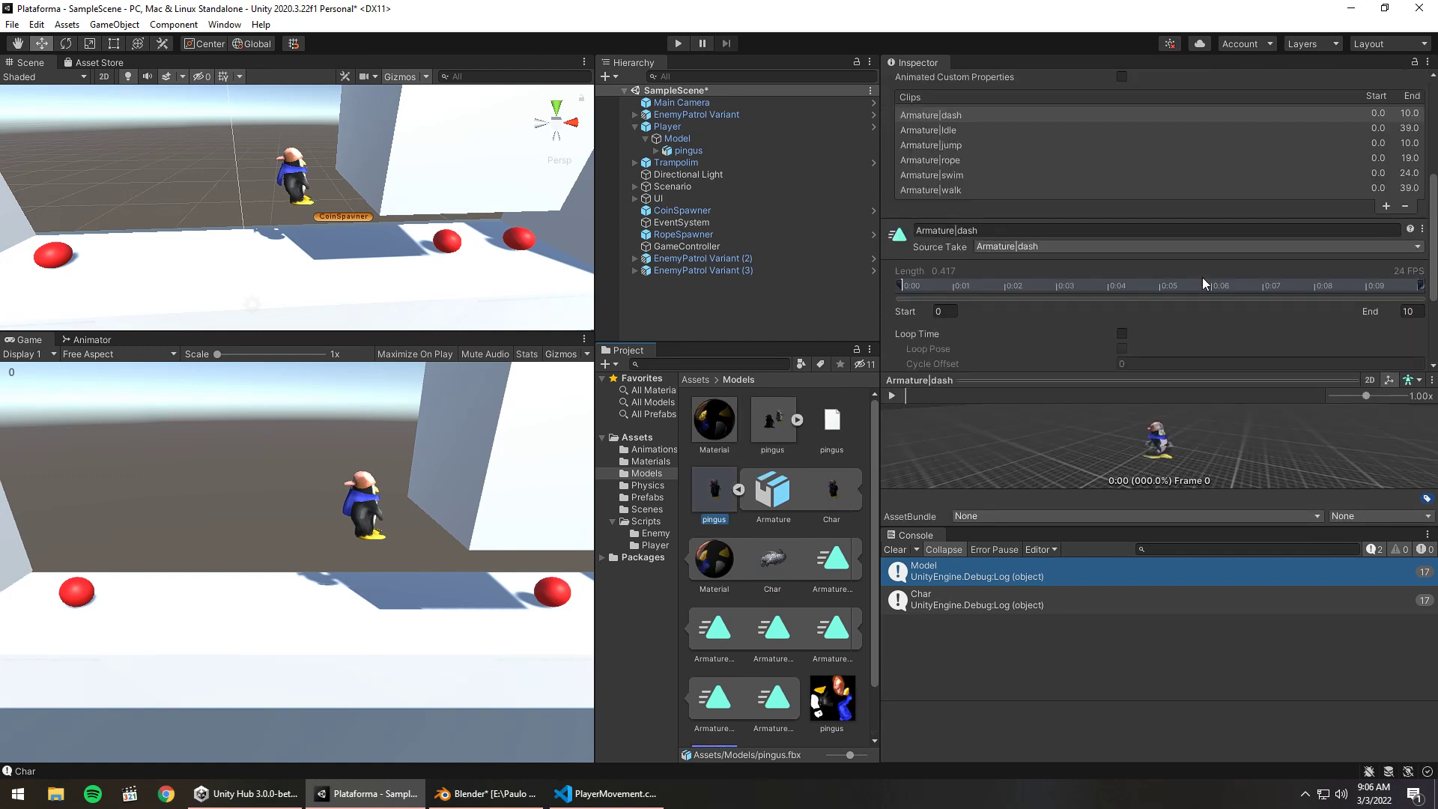
Add a new animation clip using the Armature|die take, spanning frames 0 to 9
{"action": "left_click", "coordinate": [1386, 206]}
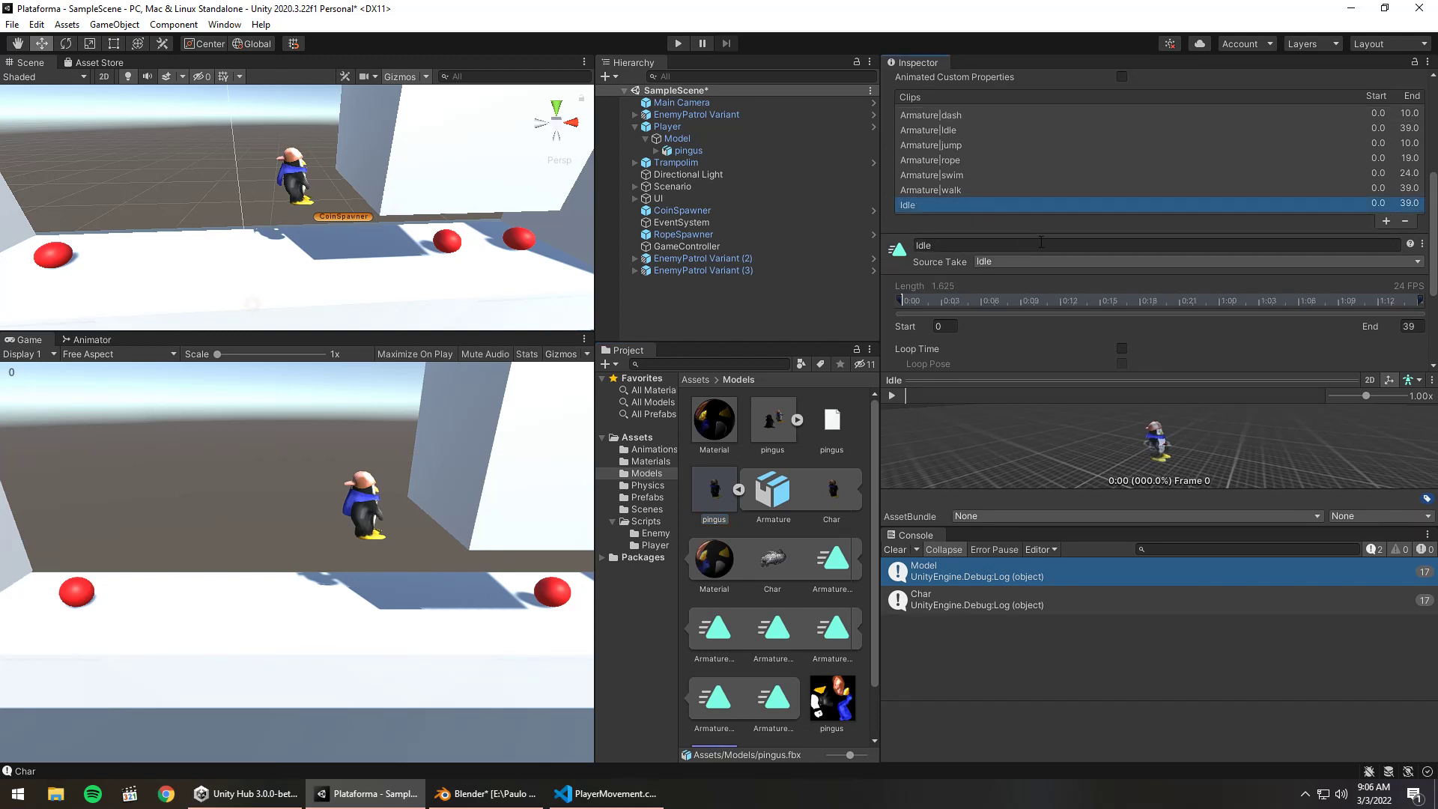
{"action": "left_click", "coordinate": [1352, 243]}
{"action": "left_click", "coordinate": [1289, 260]}
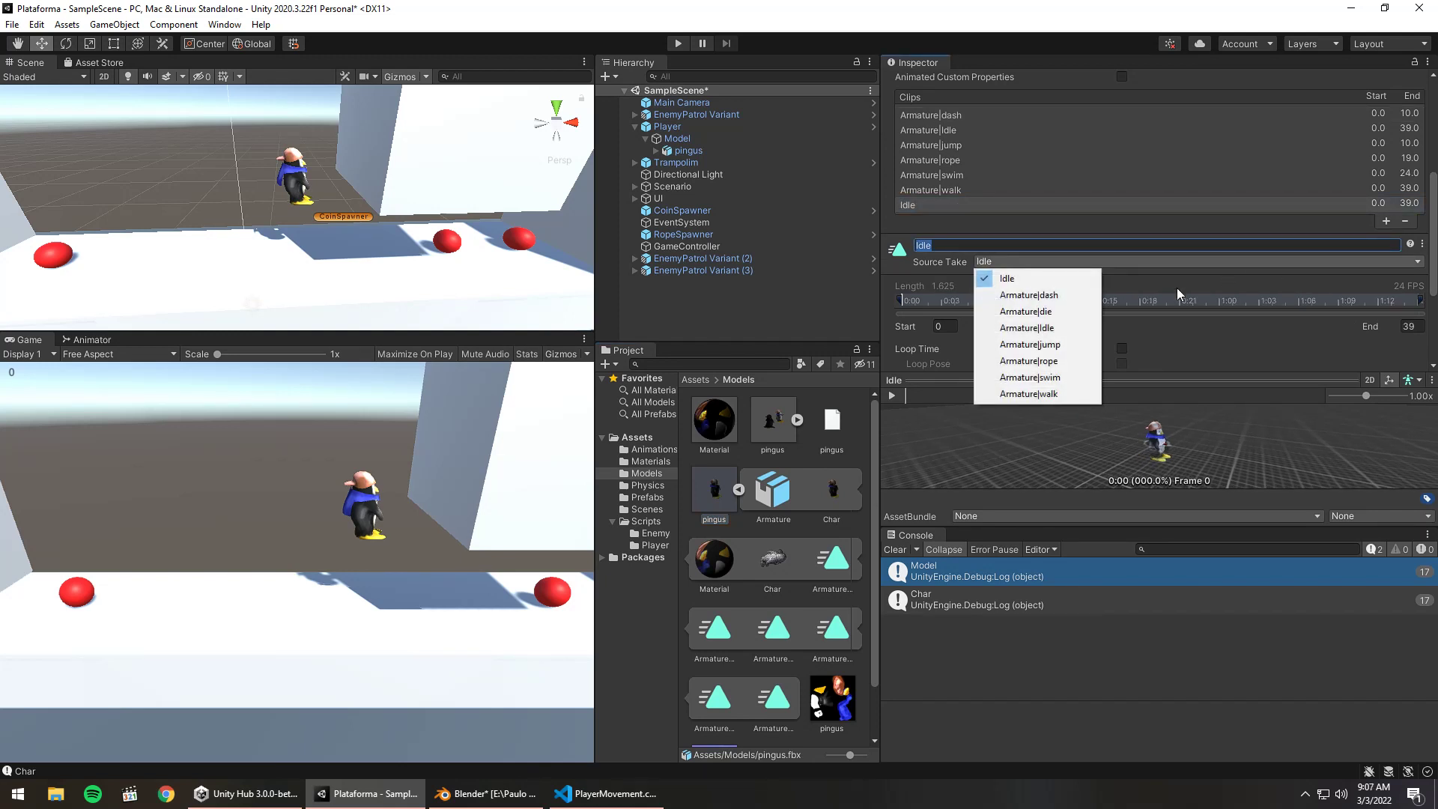
{"action": "left_click", "coordinate": [1068, 313]}
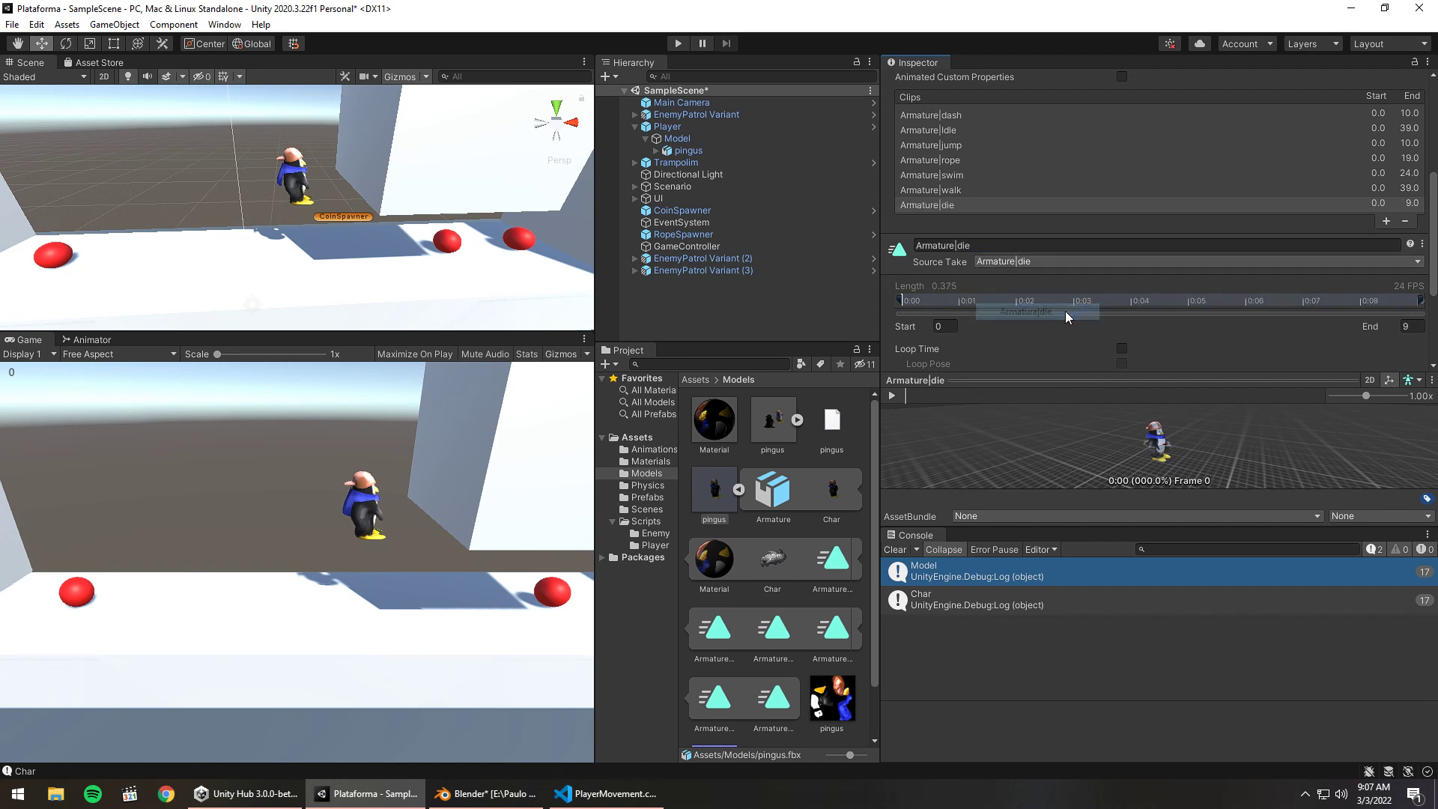
{"action": "scroll", "coordinate": [1101, 254], "scroll_direction": "down", "scroll_amount": 3}
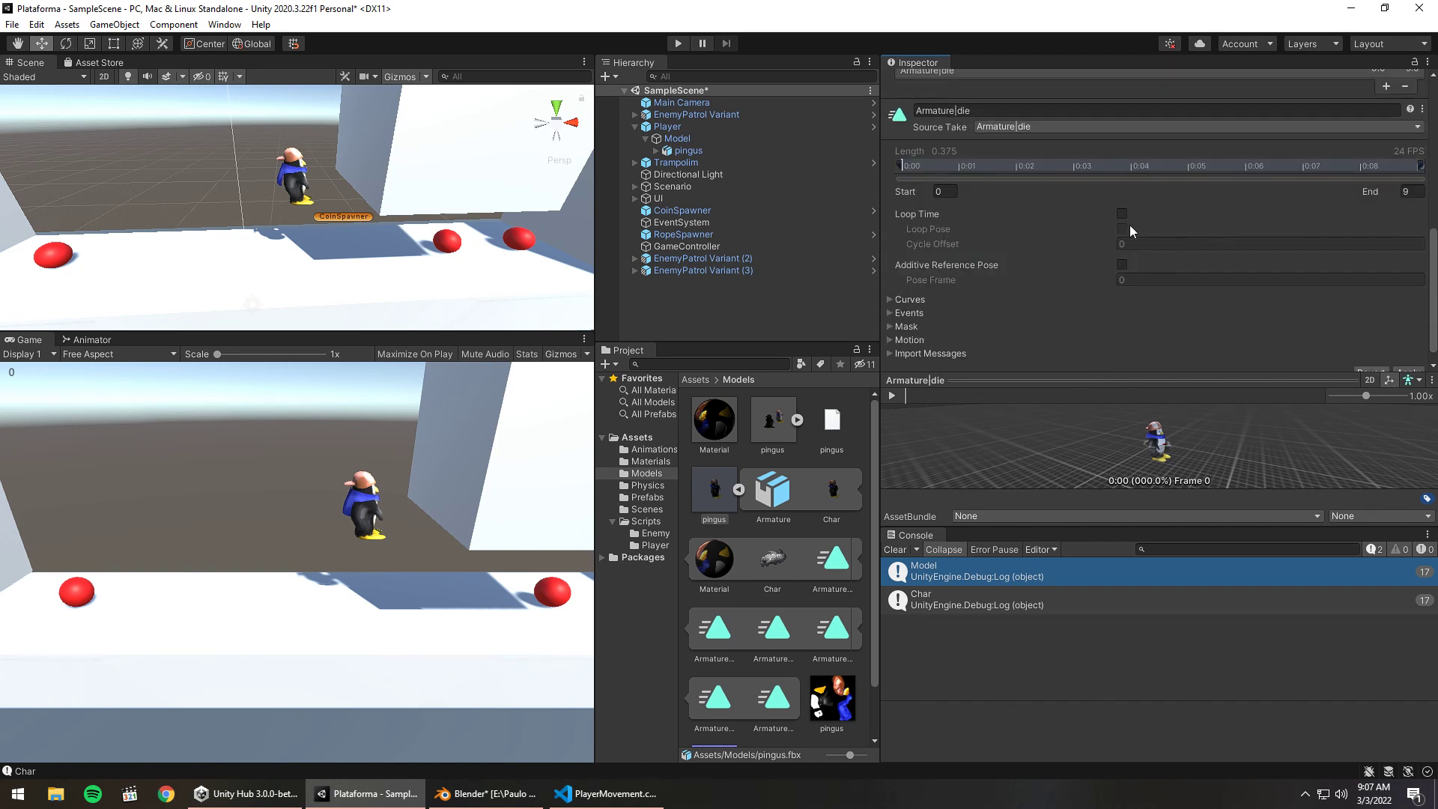
{"action": "scroll", "coordinate": [1381, 343], "scroll_direction": "down", "scroll_amount": 1}
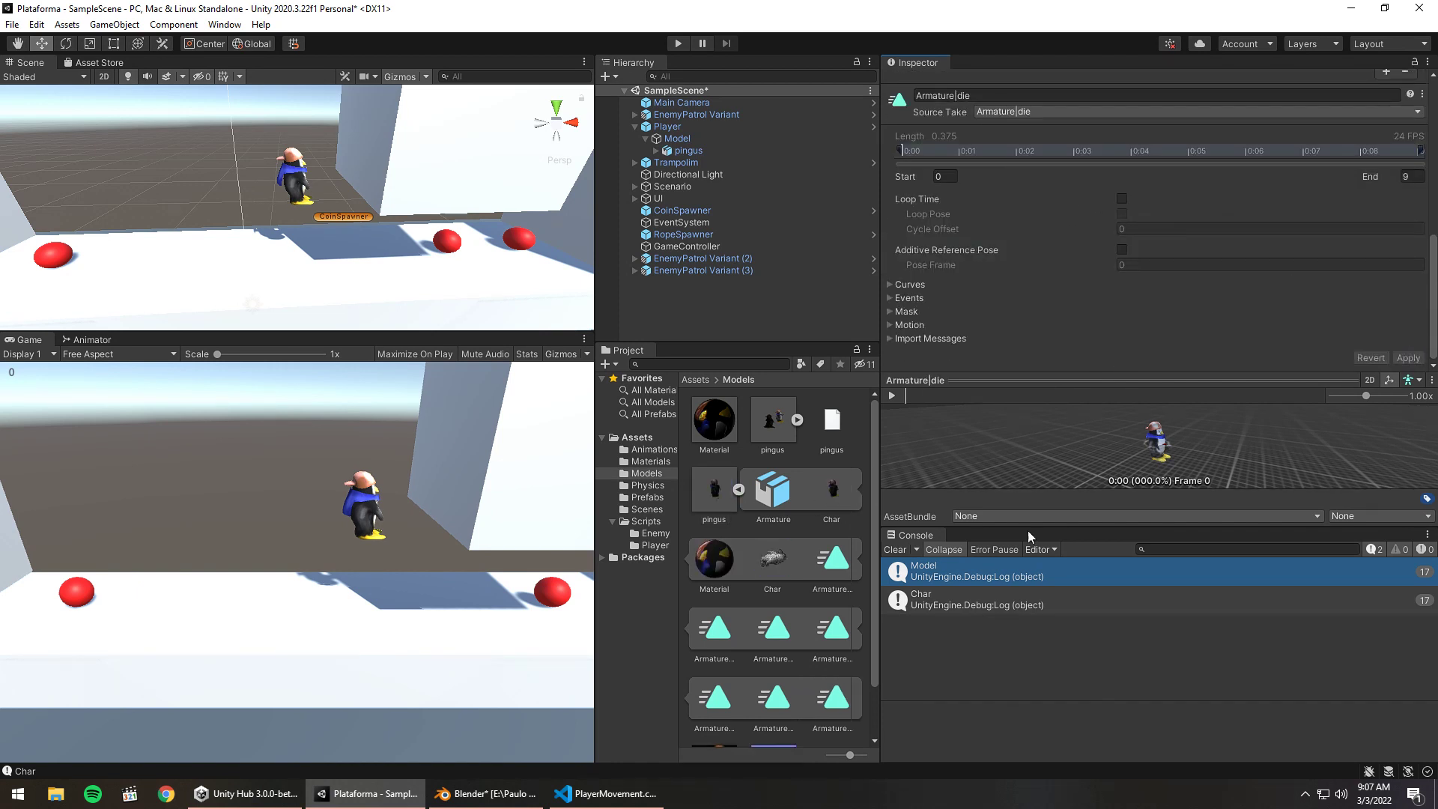
In the Player animator, add a Bool parameter and start naming it isDead
{"action": "left_click", "coordinate": [88, 340]}
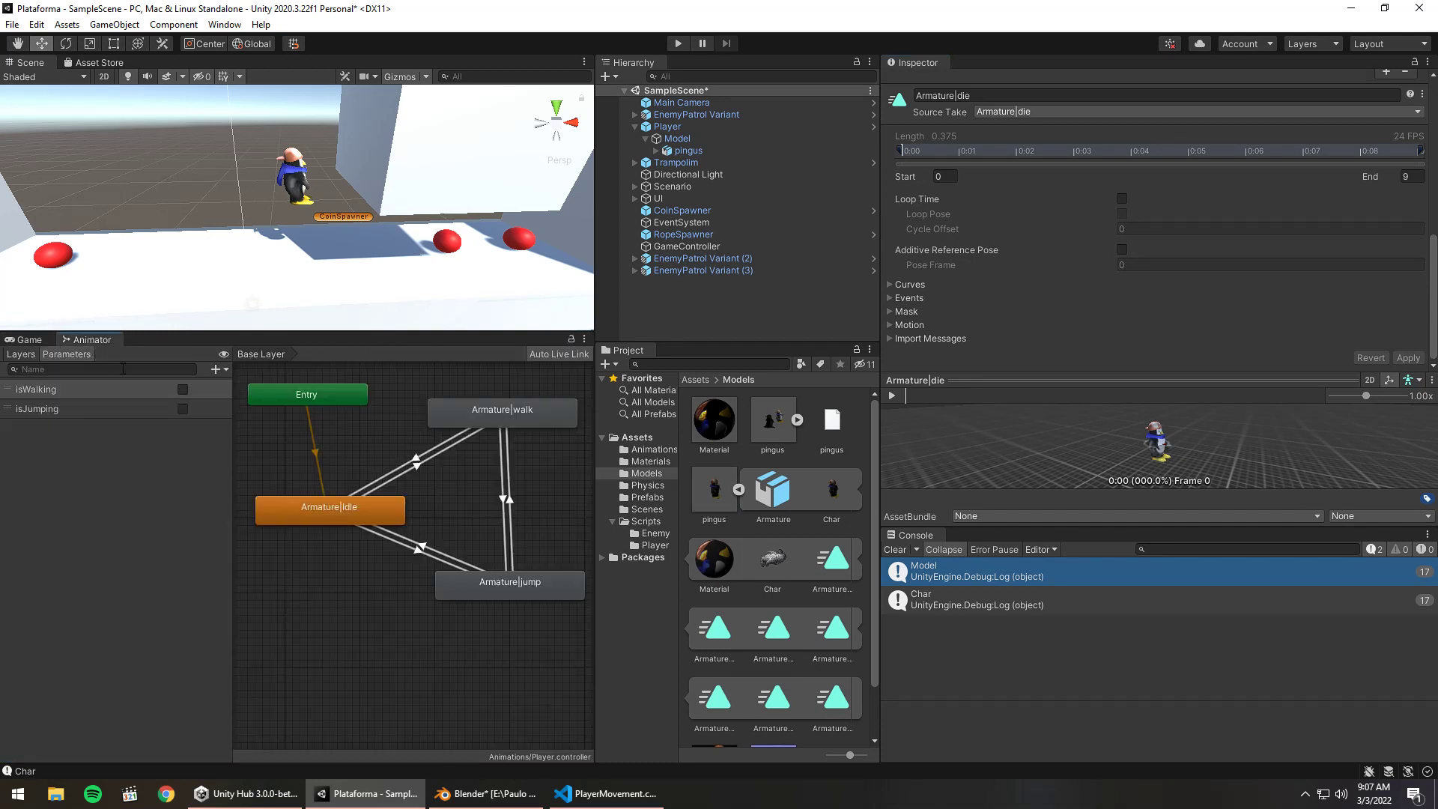
{"action": "mouse_move", "coordinate": [436, 506]}
{"action": "middle_mouse_down"}
{"action": "mouse_move", "coordinate": [410, 551]}
{"action": "mouse_move", "coordinate": [460, 506]}
{"action": "middle_mouse_up"}
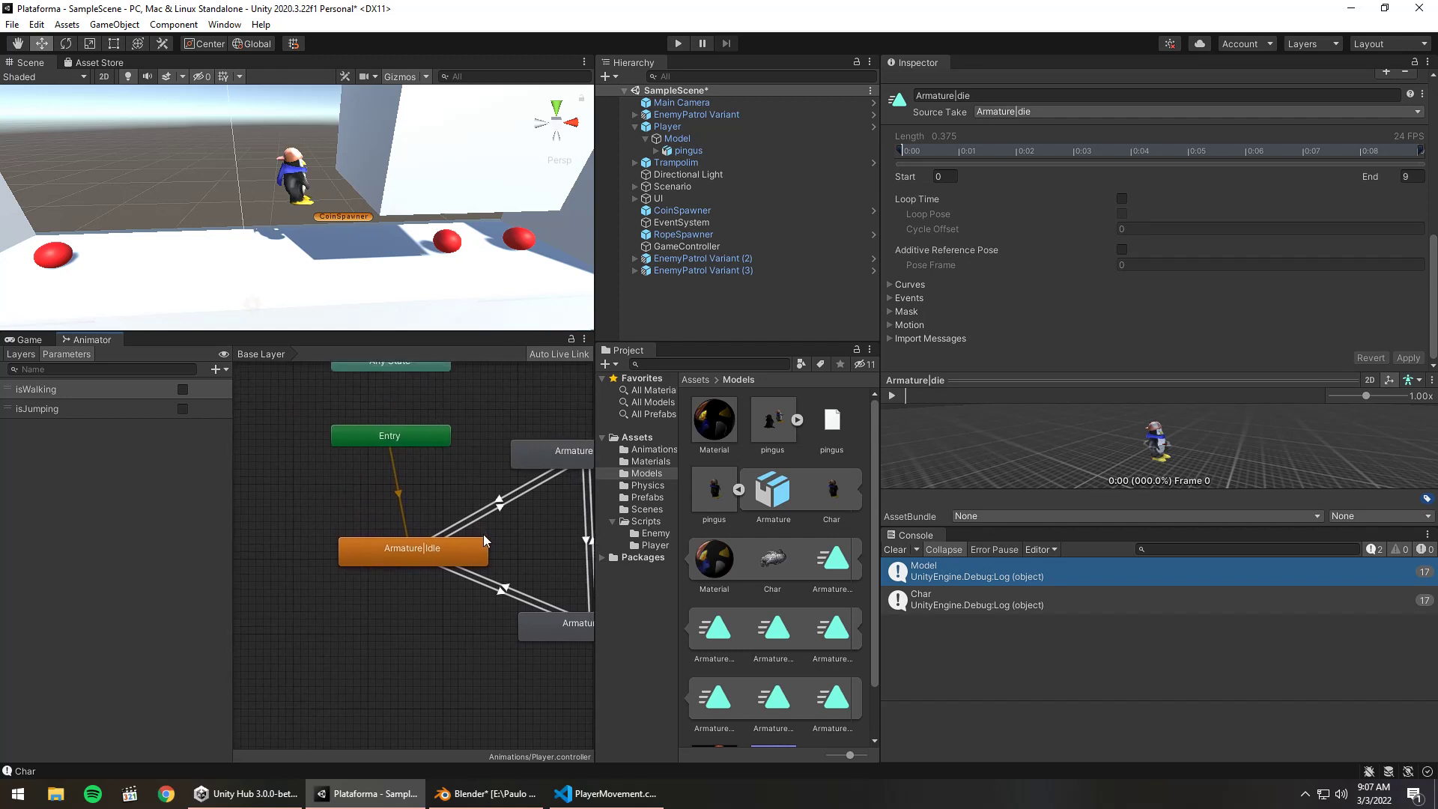
{"action": "left_click", "coordinate": [217, 370]}
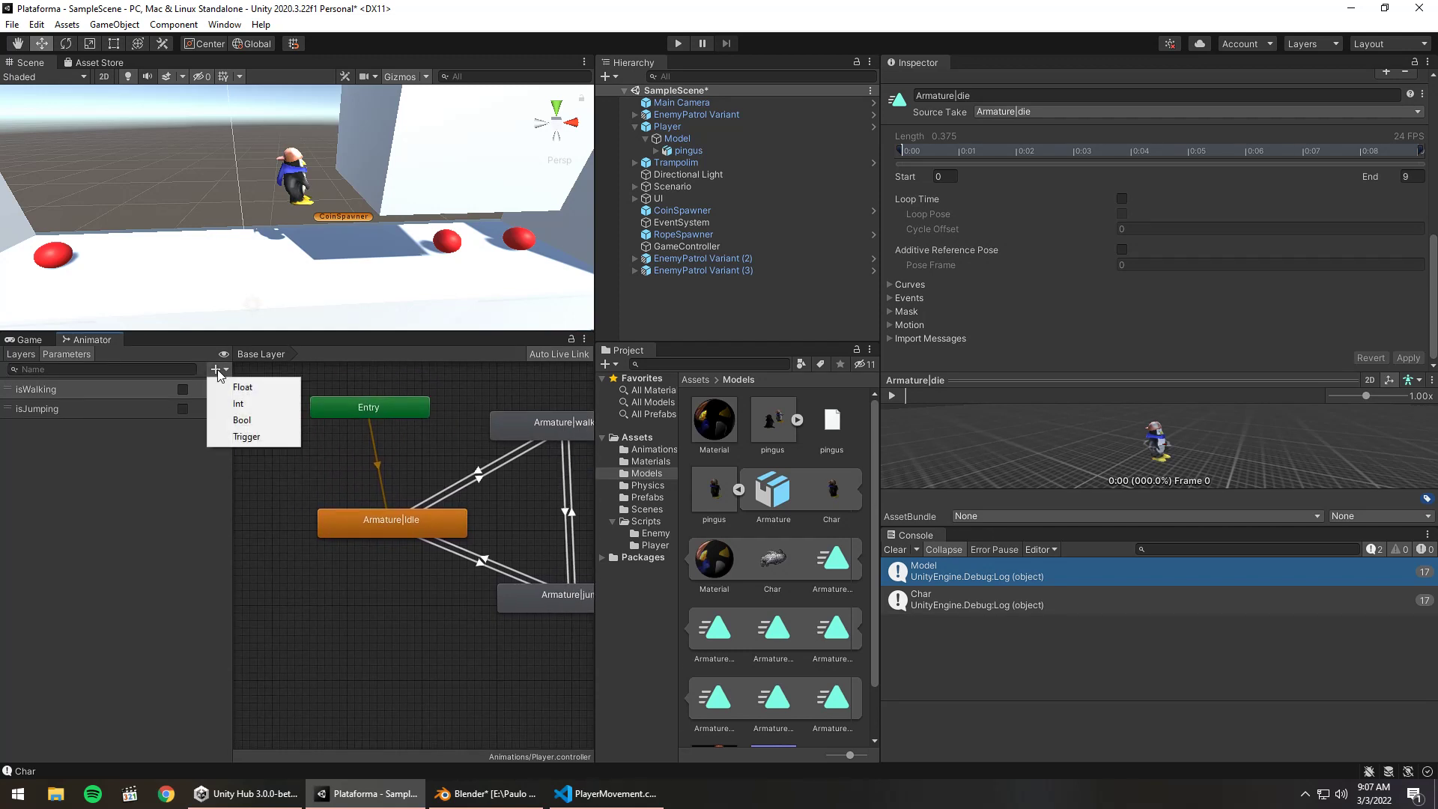
{"action": "left_click", "coordinate": [244, 419]}
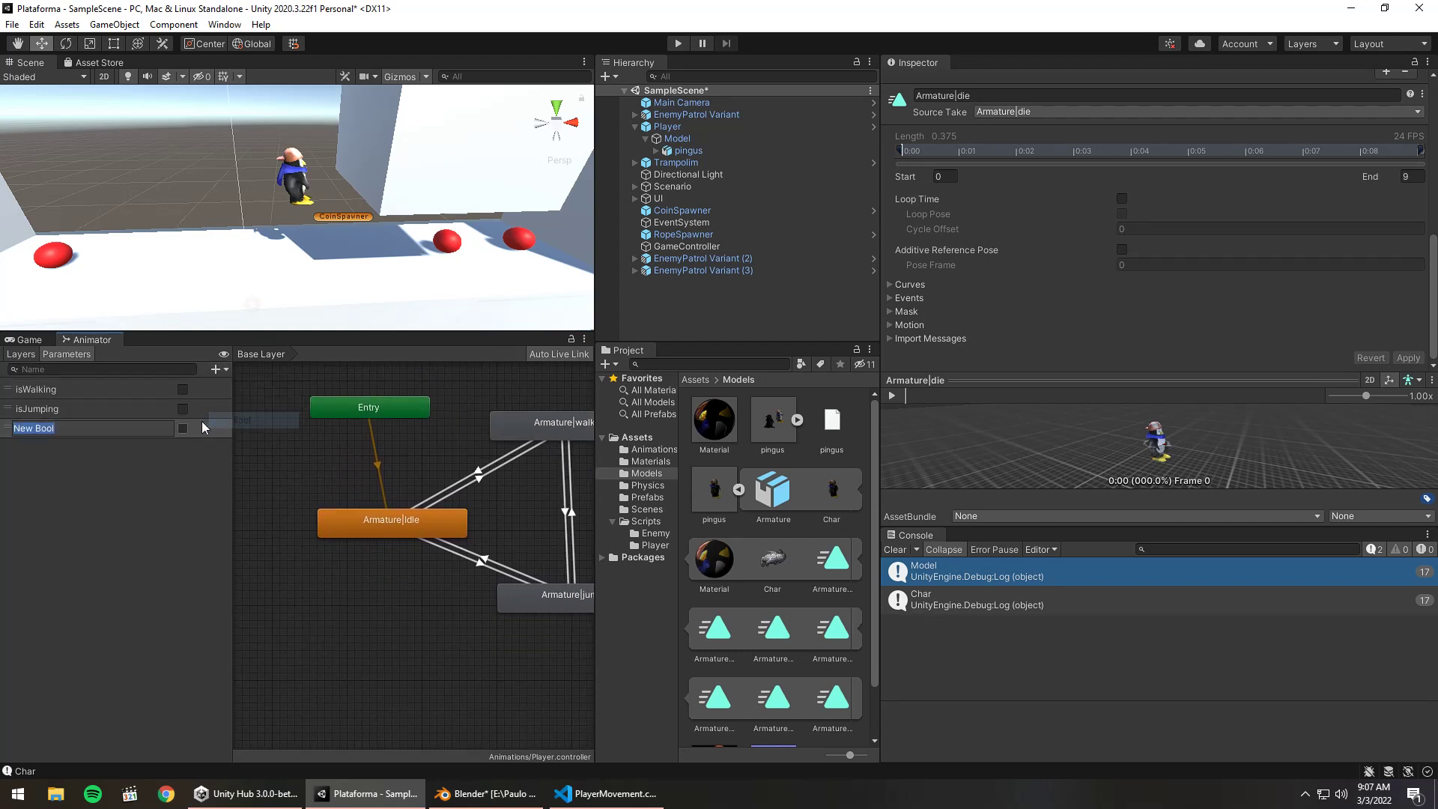
{"action": "type", "text": "is"}
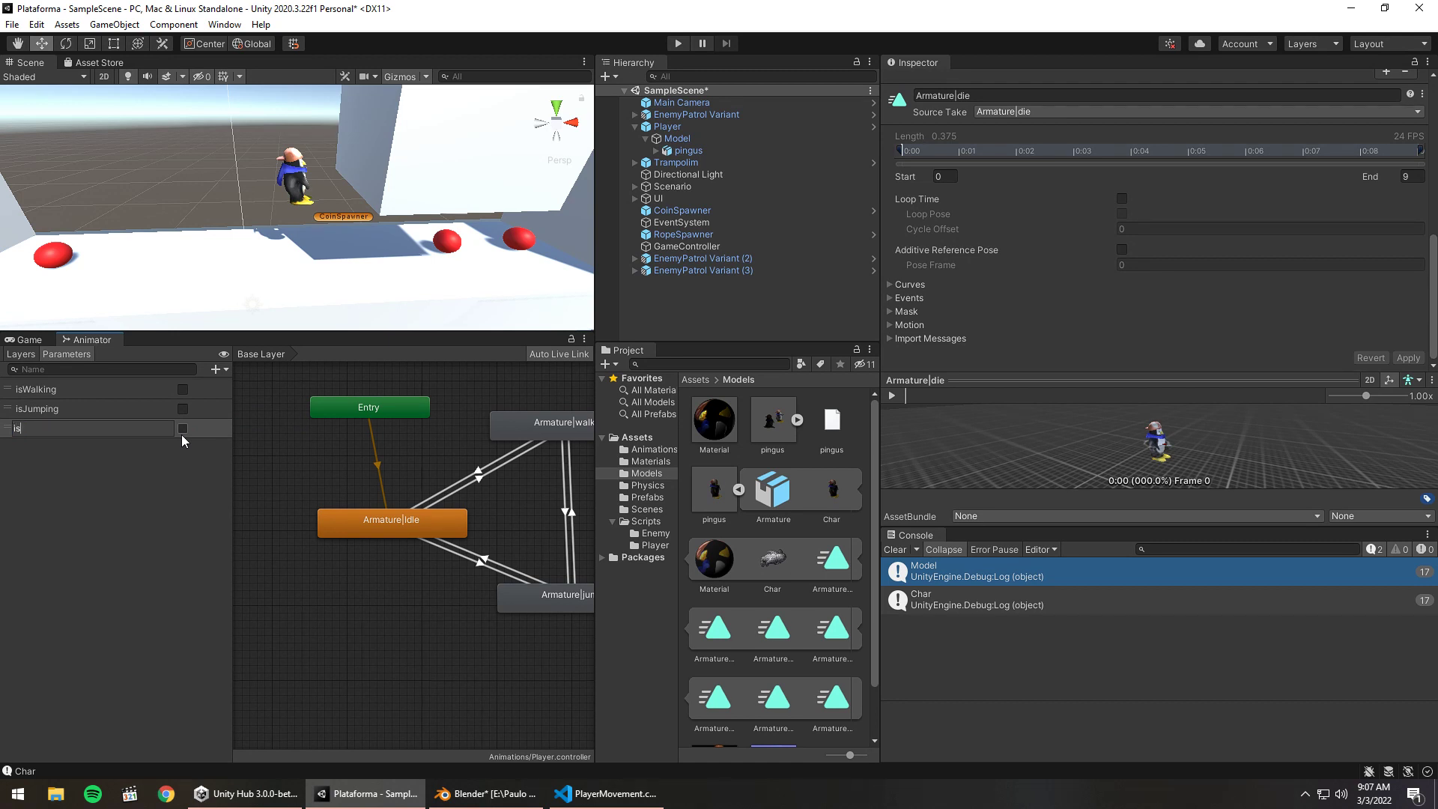
{"action": "type", "text": "A"}
{"action": "key", "text": "BackSpace"}
Finish naming the new Bool parameter isDead
{"action": "type", "text": "Dea"}
{"action": "type", "text": "d"}
{"action": "left_click", "coordinate": [127, 542]}
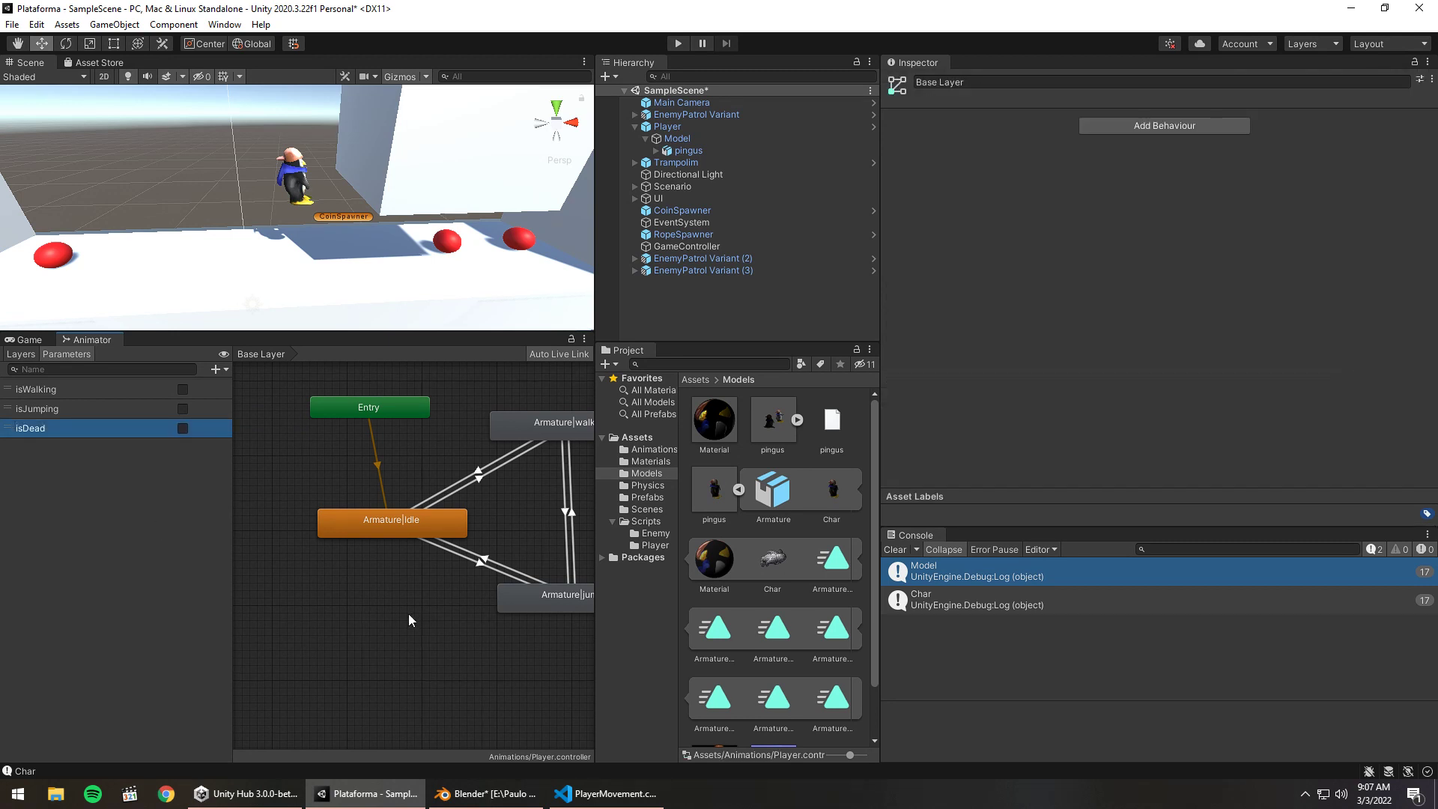
{"action": "middle_click_drag", "start_coordinate": [421, 534], "coordinate": [451, 528]}
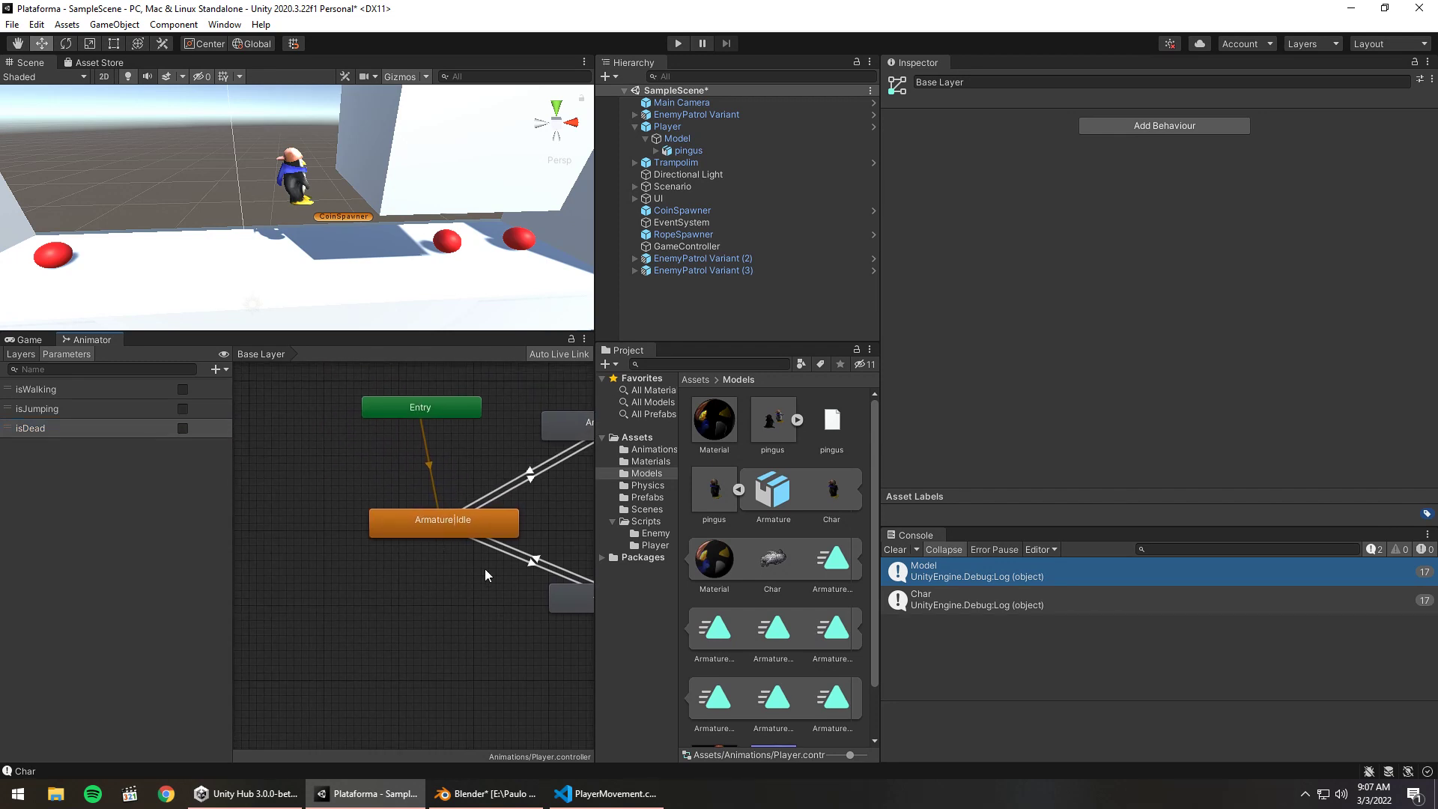
{"action": "scroll", "coordinate": [824, 644], "scroll_direction": "down", "scroll_amount": 3}
Drag the pingus model's Armature|die clip into the graph as a new state
{"action": "left_click", "coordinate": [821, 637]}
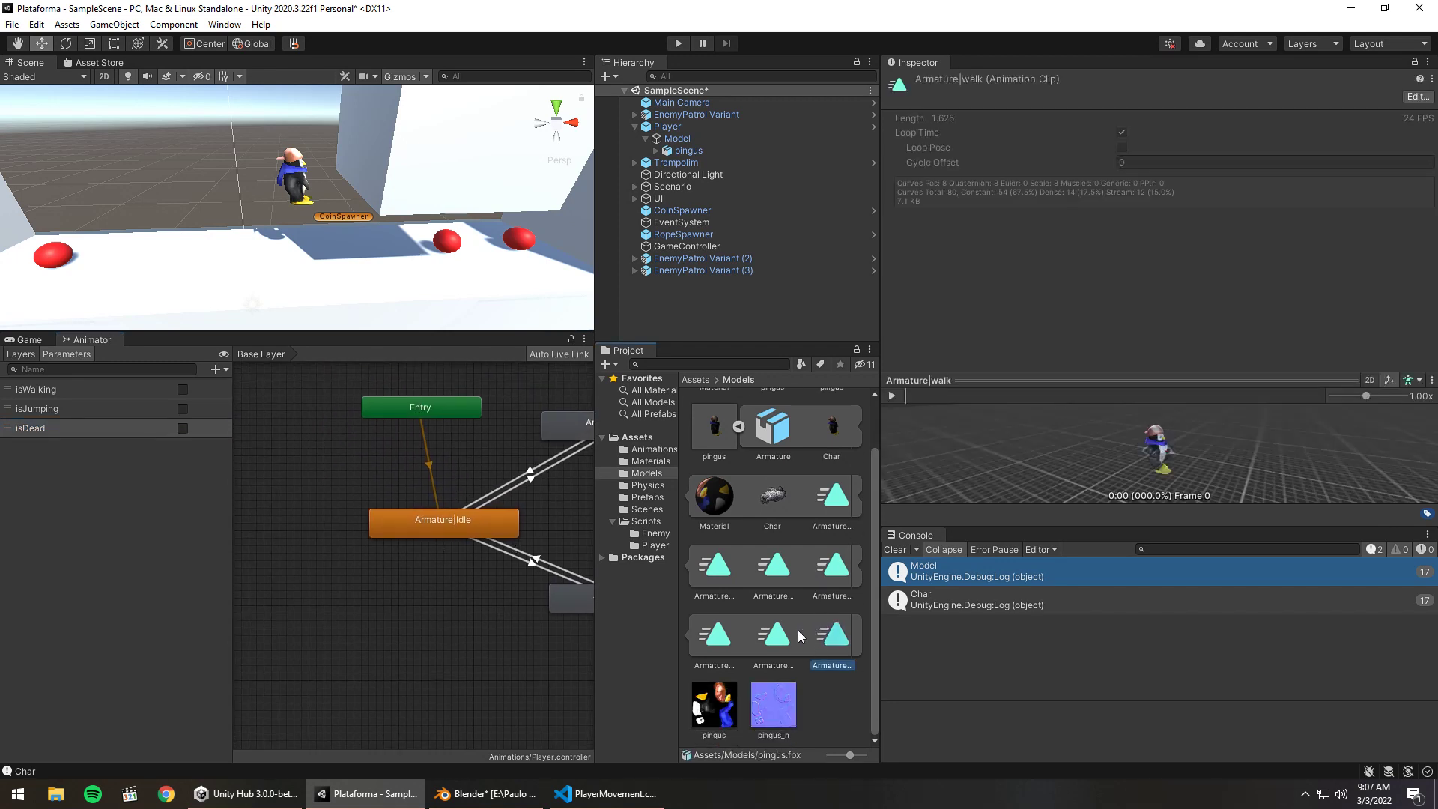
{"action": "left_click", "coordinate": [715, 573]}
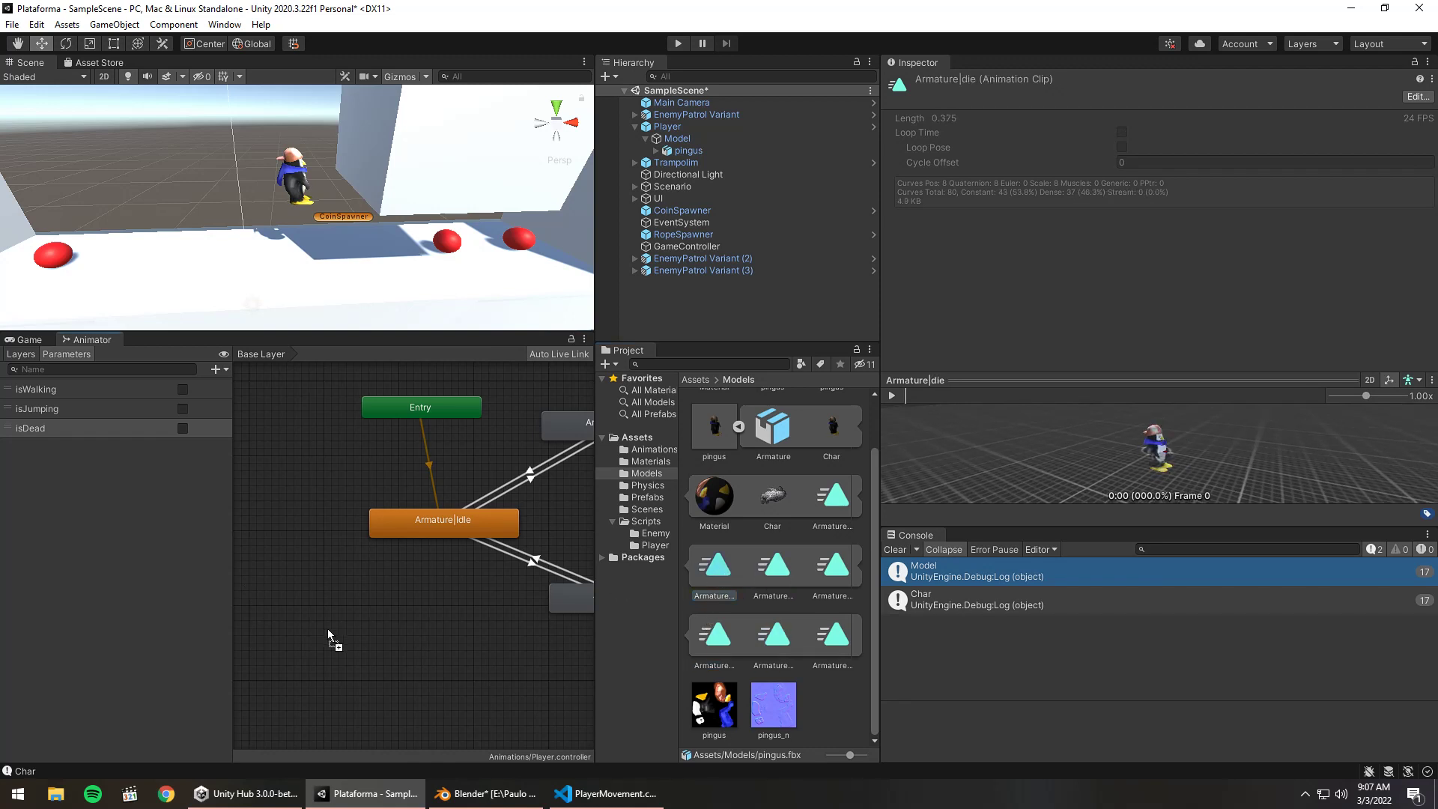
{"action": "left_click_drag", "start_coordinate": [327, 633], "coordinate": [397, 638]}
{"action": "mouse_move", "coordinate": [480, 645]}
{"action": "middle_mouse_down"}
{"action": "mouse_move", "coordinate": [454, 564]}
{"action": "mouse_move", "coordinate": [514, 597]}
{"action": "middle_mouse_up"}
{"action": "left_click", "coordinate": [407, 593]}
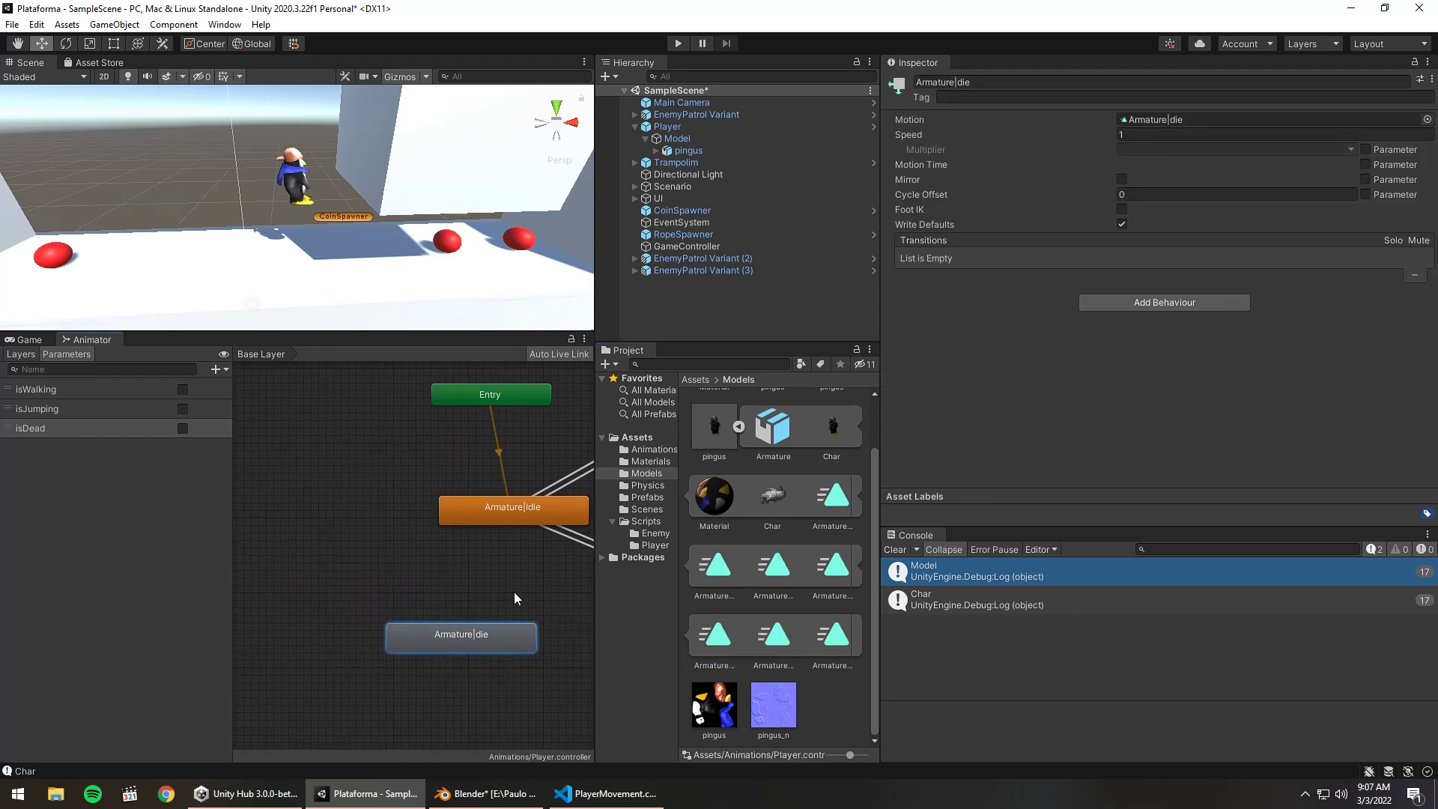
Move the Armature|die state next to Entry and create an Entry → Armature|die transition
{"action": "left_click_drag", "start_coordinate": [469, 650], "coordinate": [334, 470]}
{"action": "right_click", "coordinate": [460, 404]}
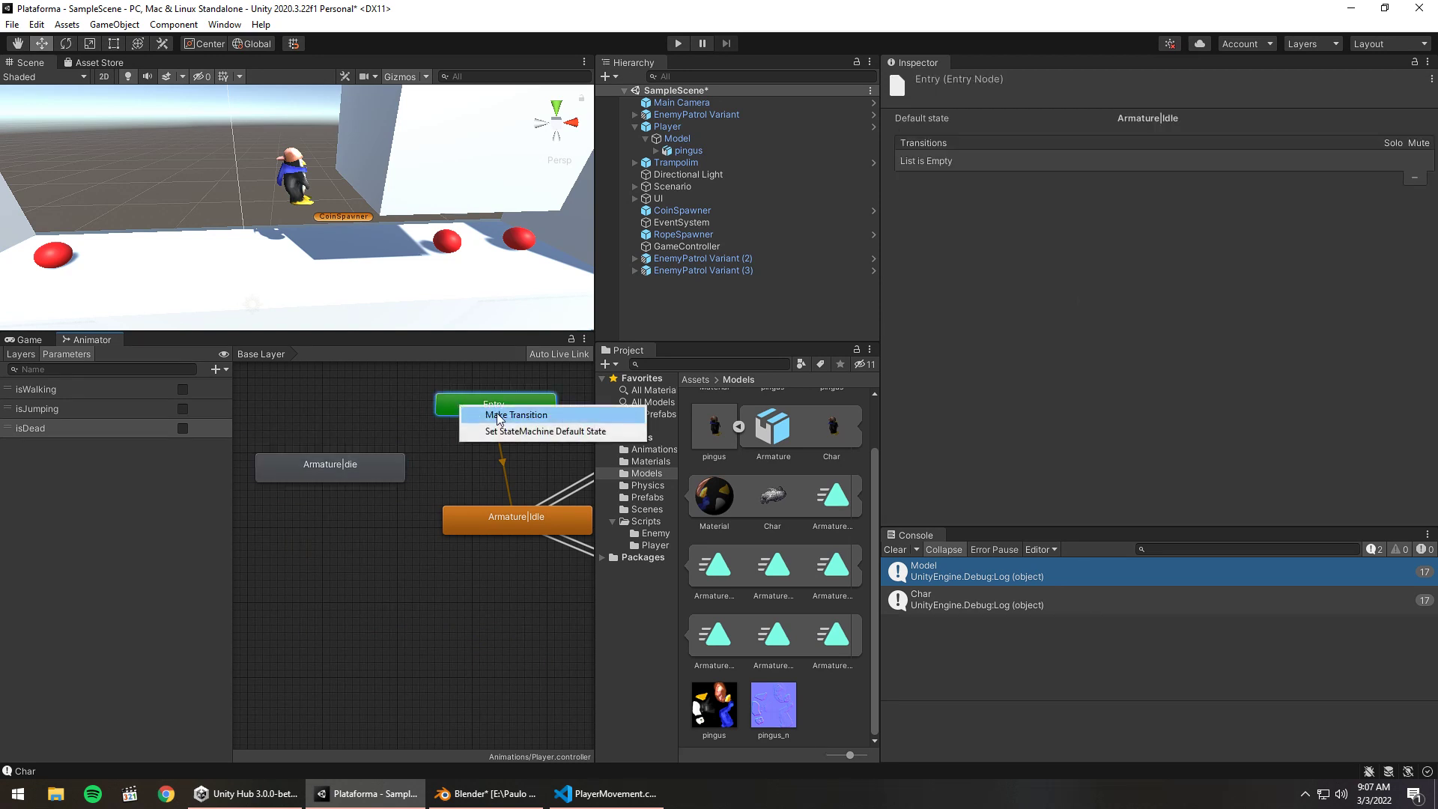
{"action": "left_click", "coordinate": [498, 415]}
{"action": "left_click", "coordinate": [363, 464]}
{"action": "left_click", "coordinate": [404, 437]}
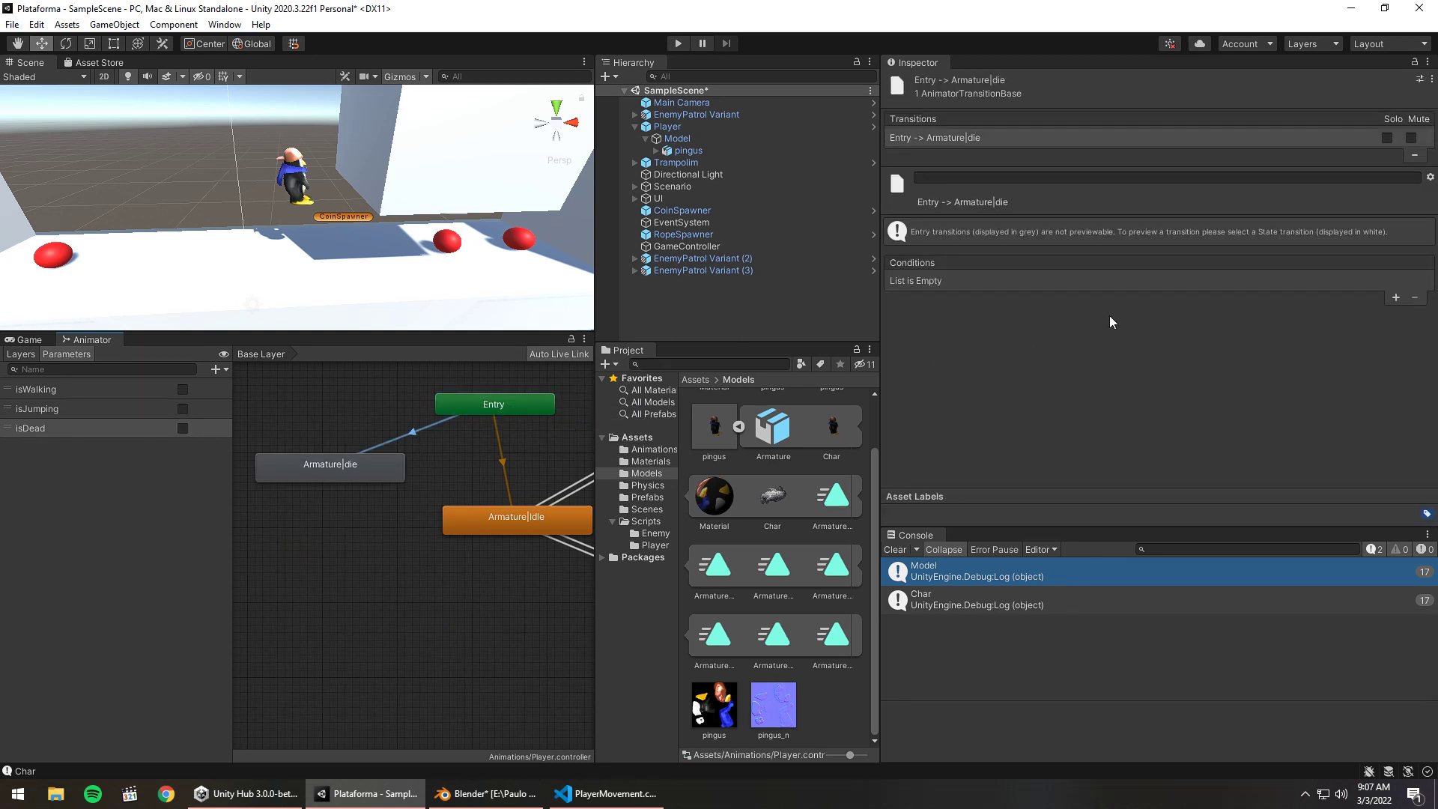
Give the Entry → Armature|die transition an isDead true condition
{"action": "left_click", "coordinate": [1395, 294]}
{"action": "left_click", "coordinate": [964, 282]}
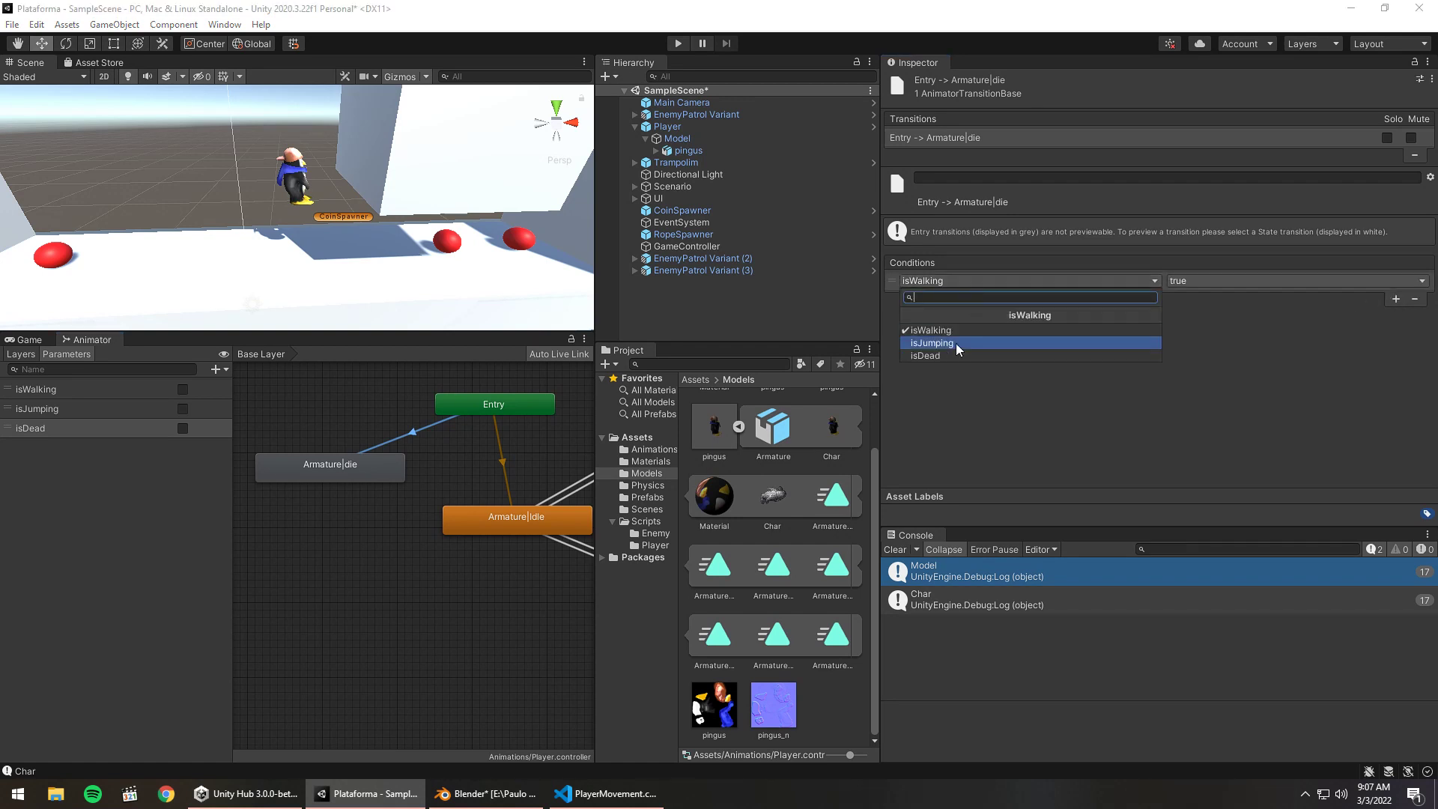
{"action": "left_click", "coordinate": [999, 342]}
{"action": "left_click", "coordinate": [378, 563]}
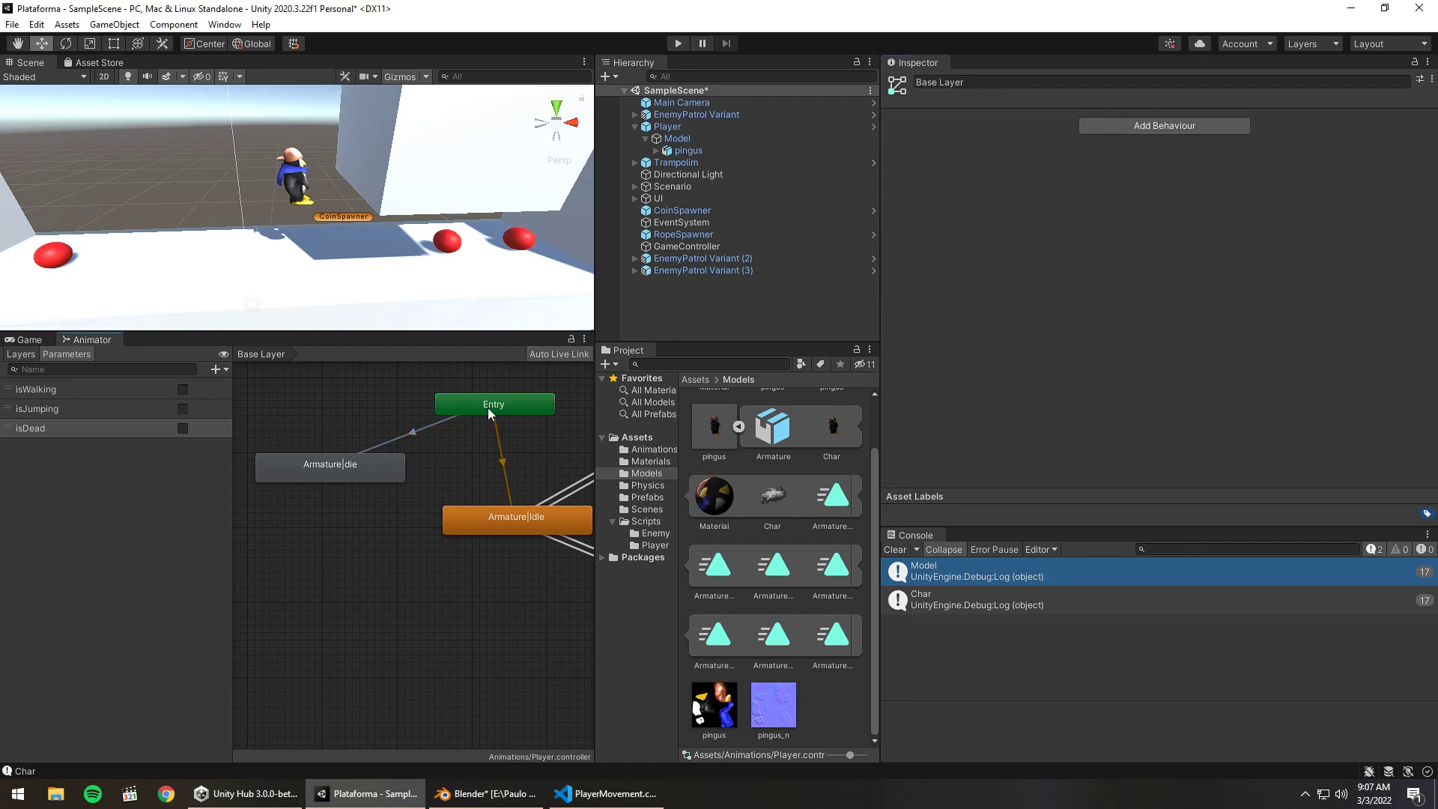
Test in play mode by setting isDead true, then stop the game
{"action": "left_click", "coordinate": [677, 44]}
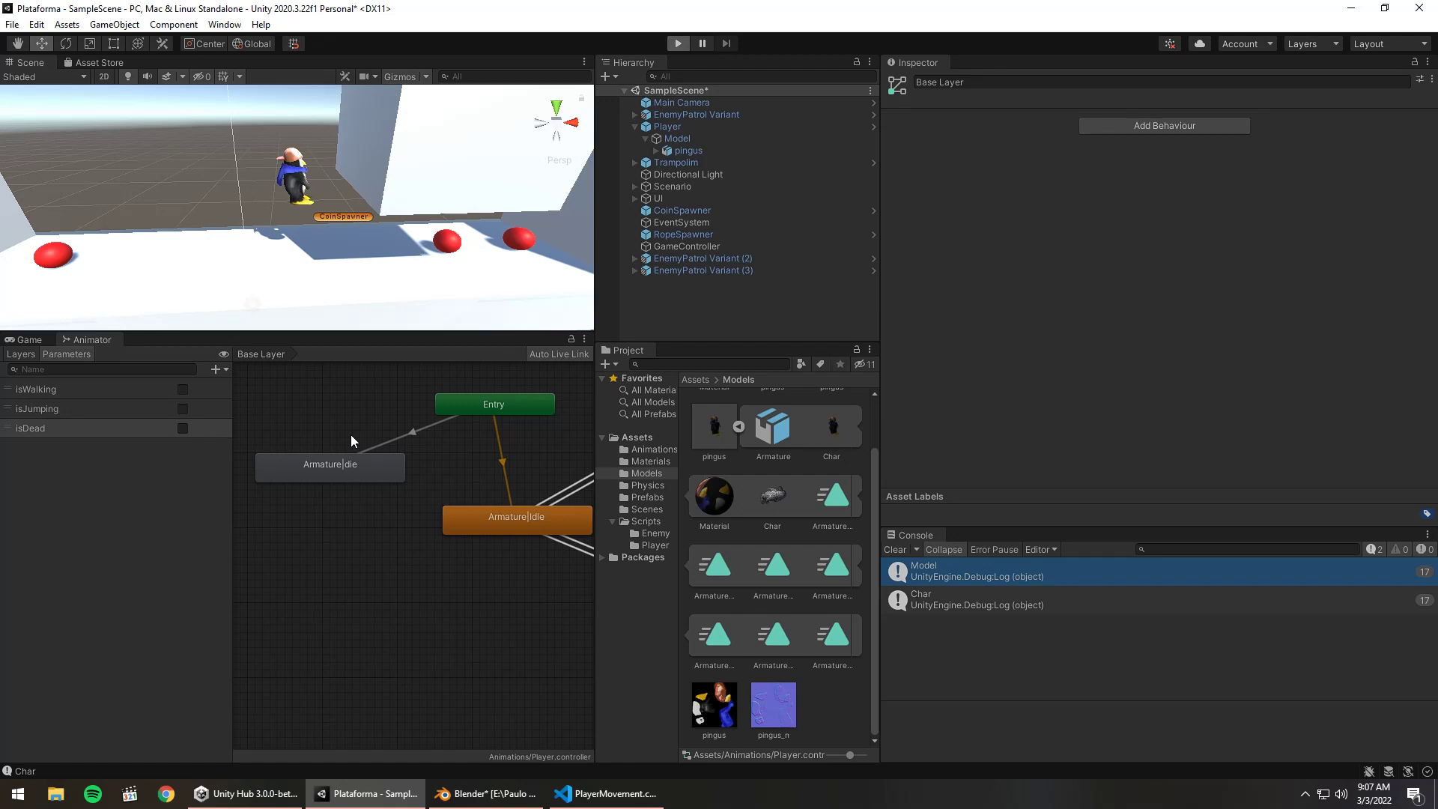
{"action": "left_click", "coordinate": [95, 340]}
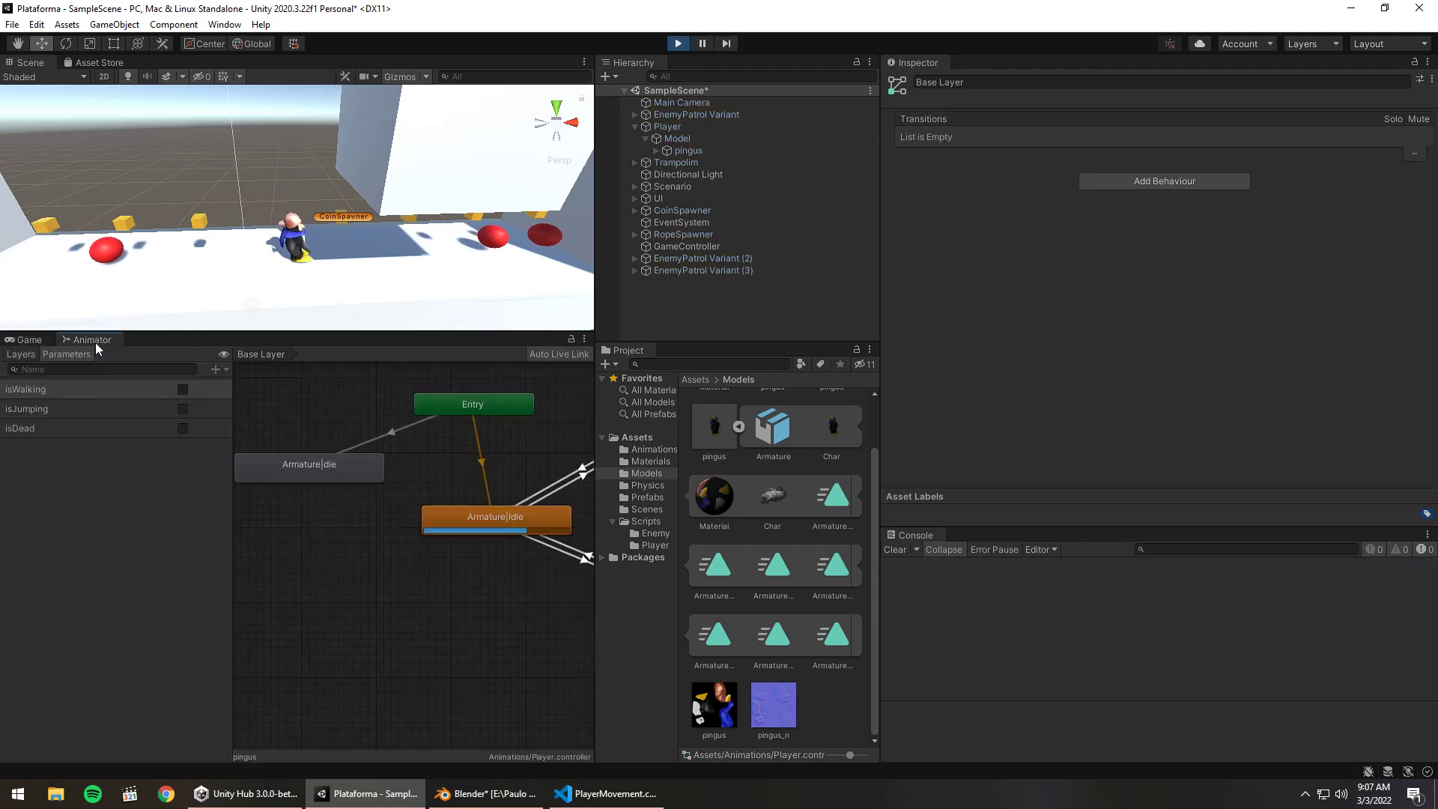
{"action": "left_click", "coordinate": [182, 428]}
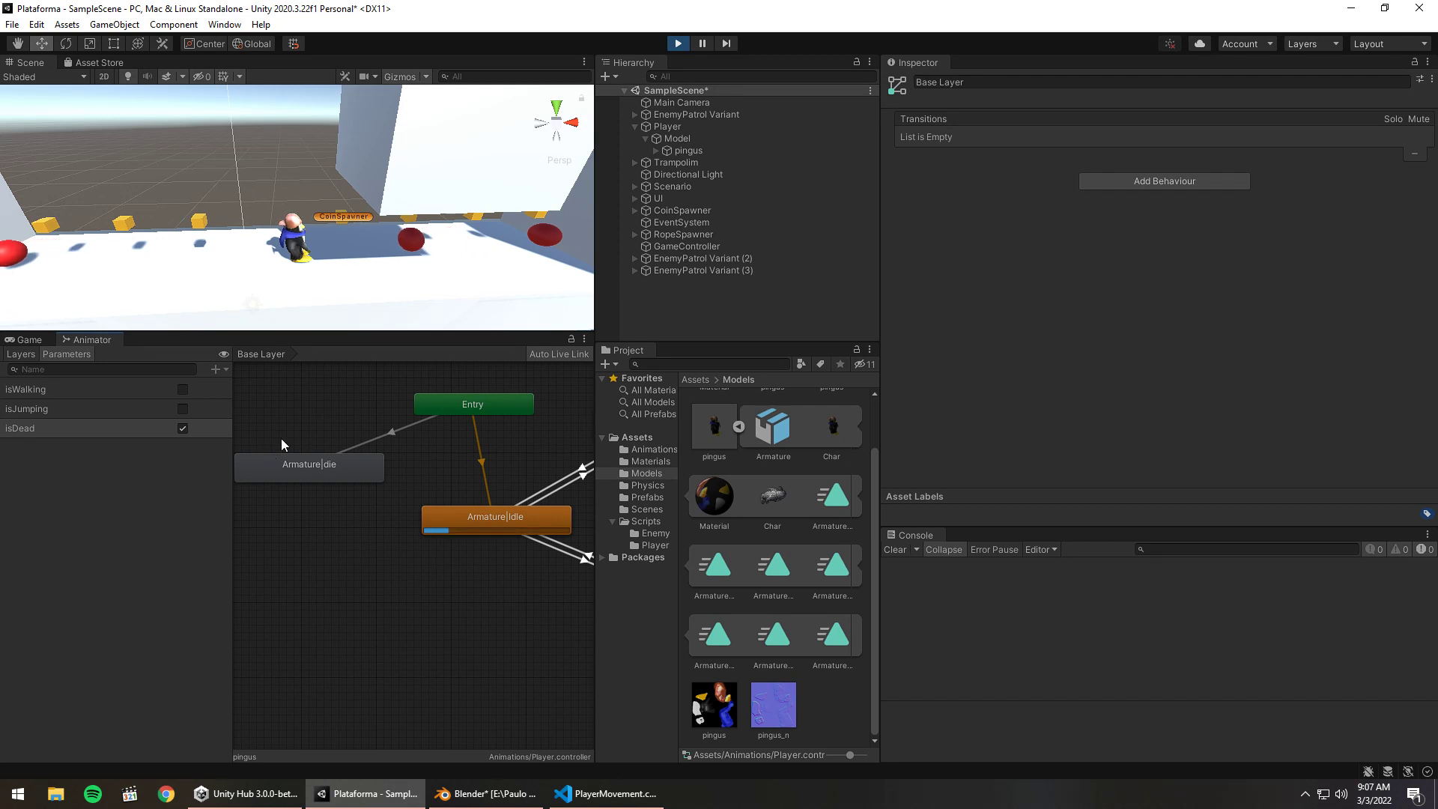
{"action": "key", "text": "a"}
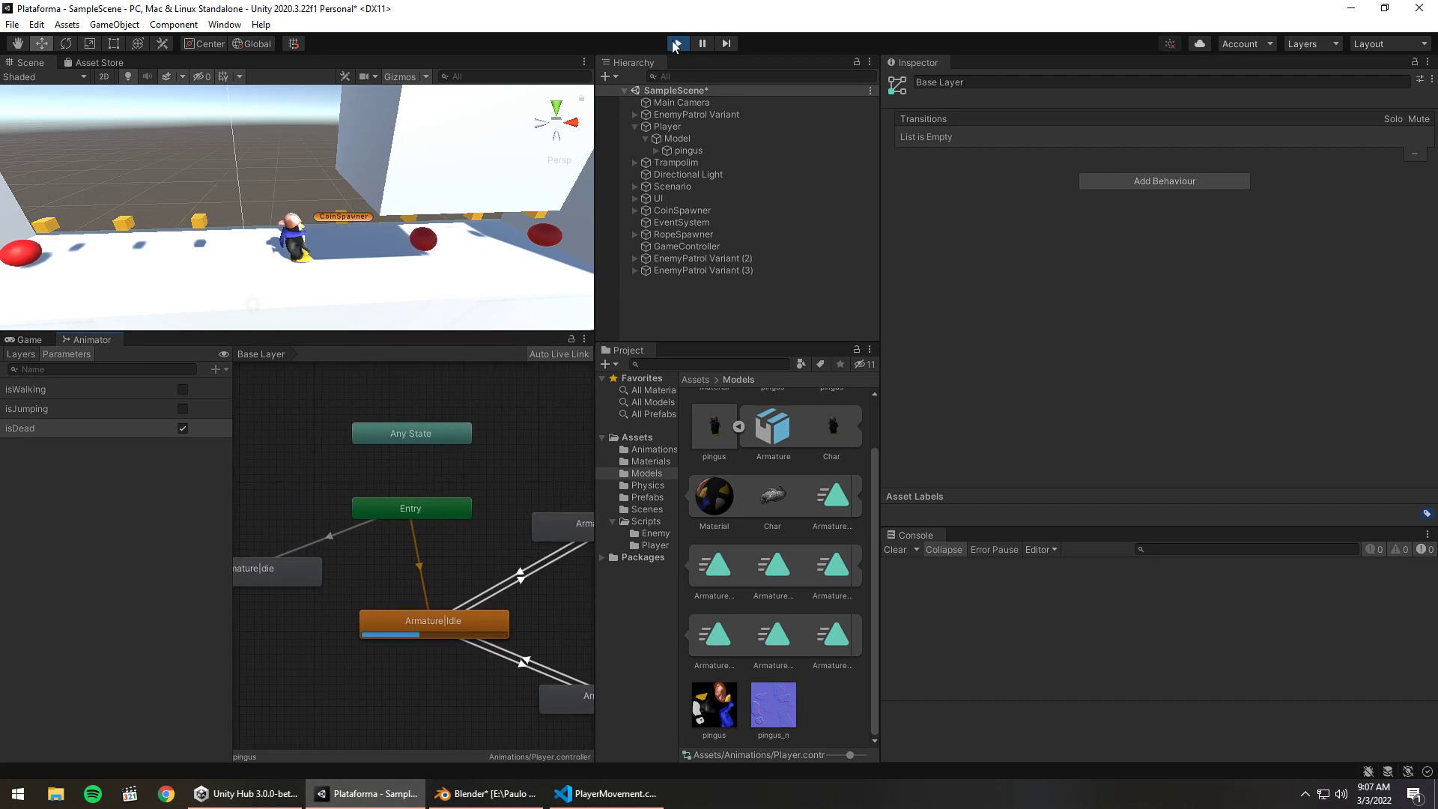
{"action": "left_click", "coordinate": [676, 45]}
{"action": "left_click", "coordinate": [349, 535]}
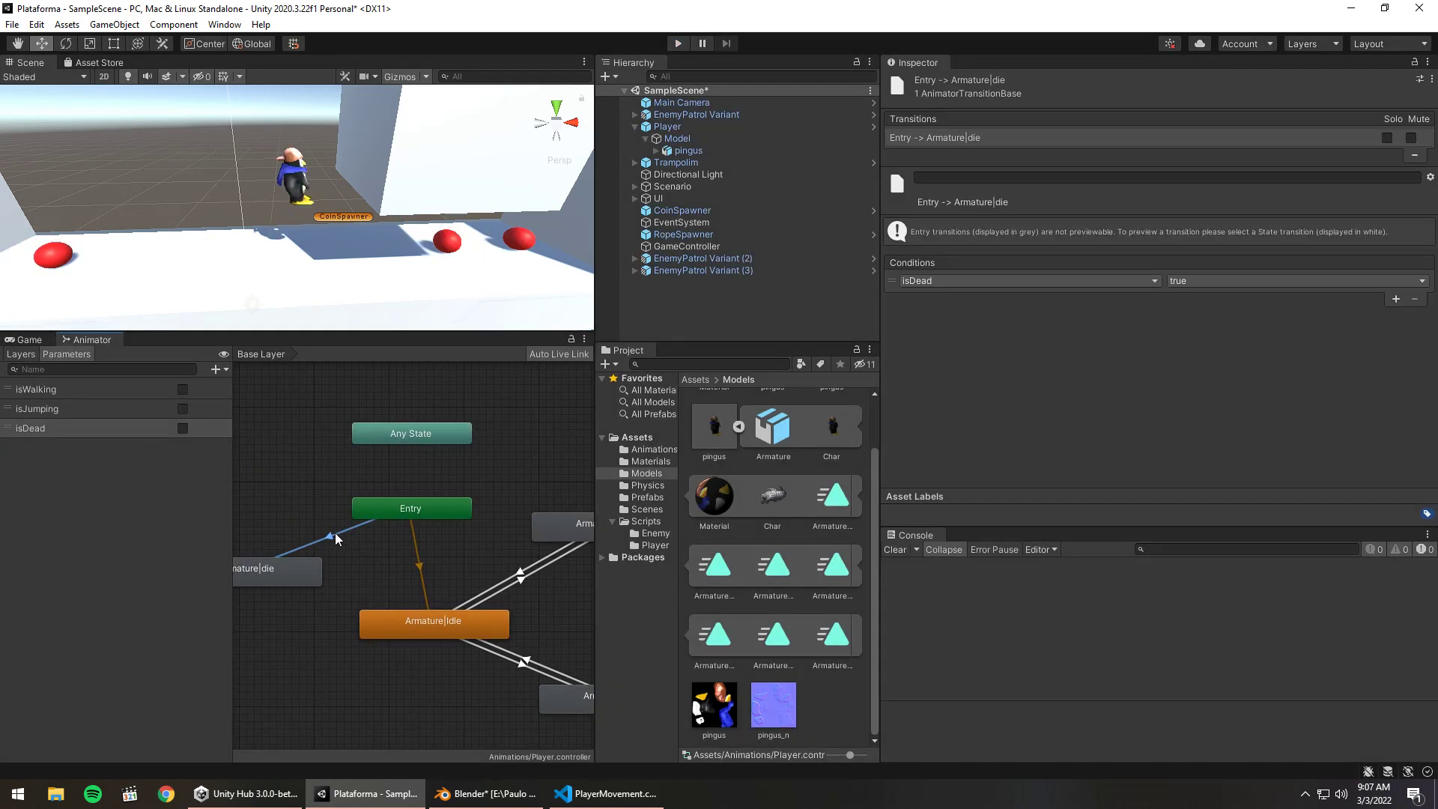
Move Any State near Armature|die and create an Any State → Armature|die transition
{"action": "left_click_drag", "start_coordinate": [281, 465], "coordinate": [282, 464]}
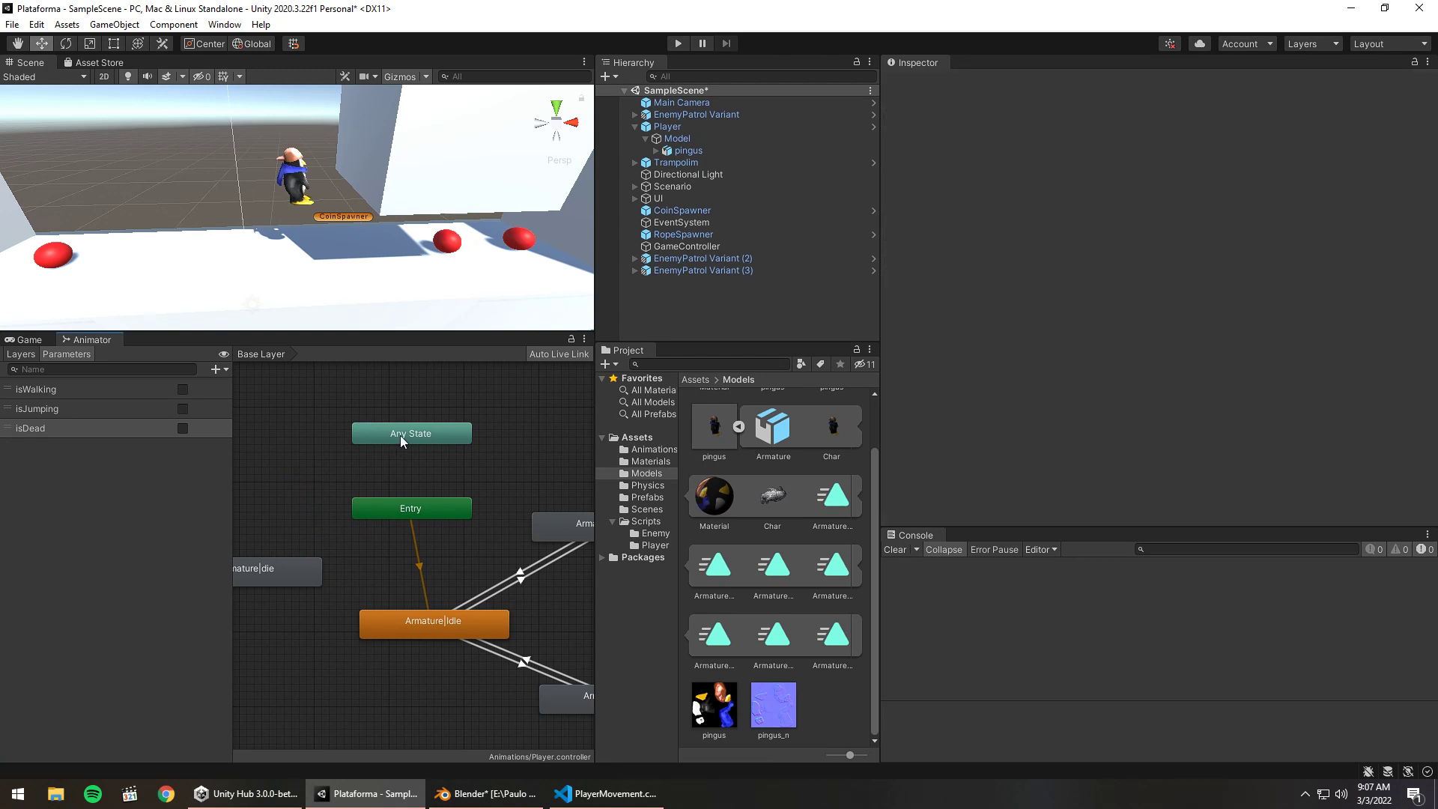
{"action": "left_click_drag", "start_coordinate": [400, 434], "coordinate": [318, 492]}
{"action": "right_click", "coordinate": [316, 479]}
{"action": "left_click", "coordinate": [397, 488]}
{"action": "left_click", "coordinate": [258, 575]}
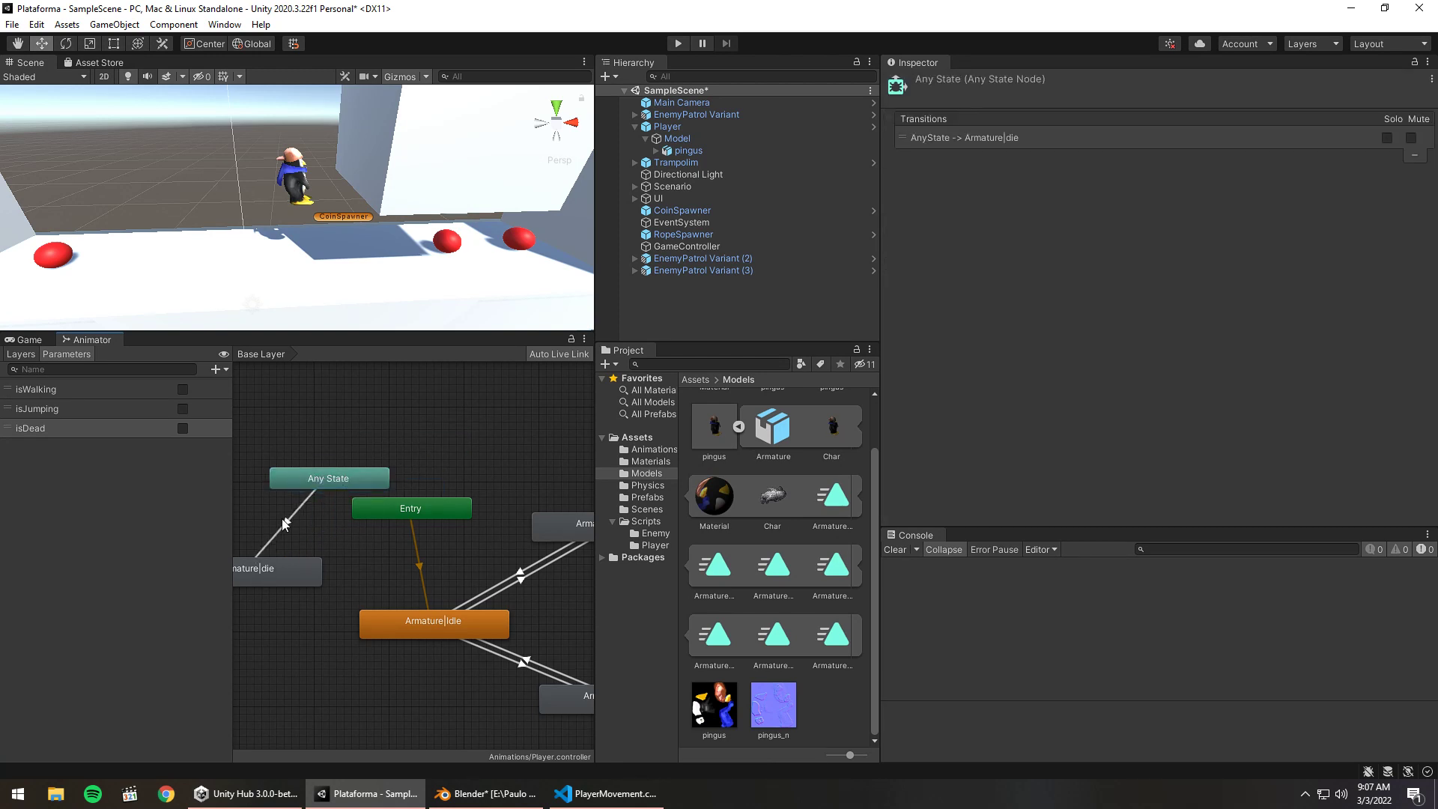
{"action": "left_click", "coordinate": [286, 519]}
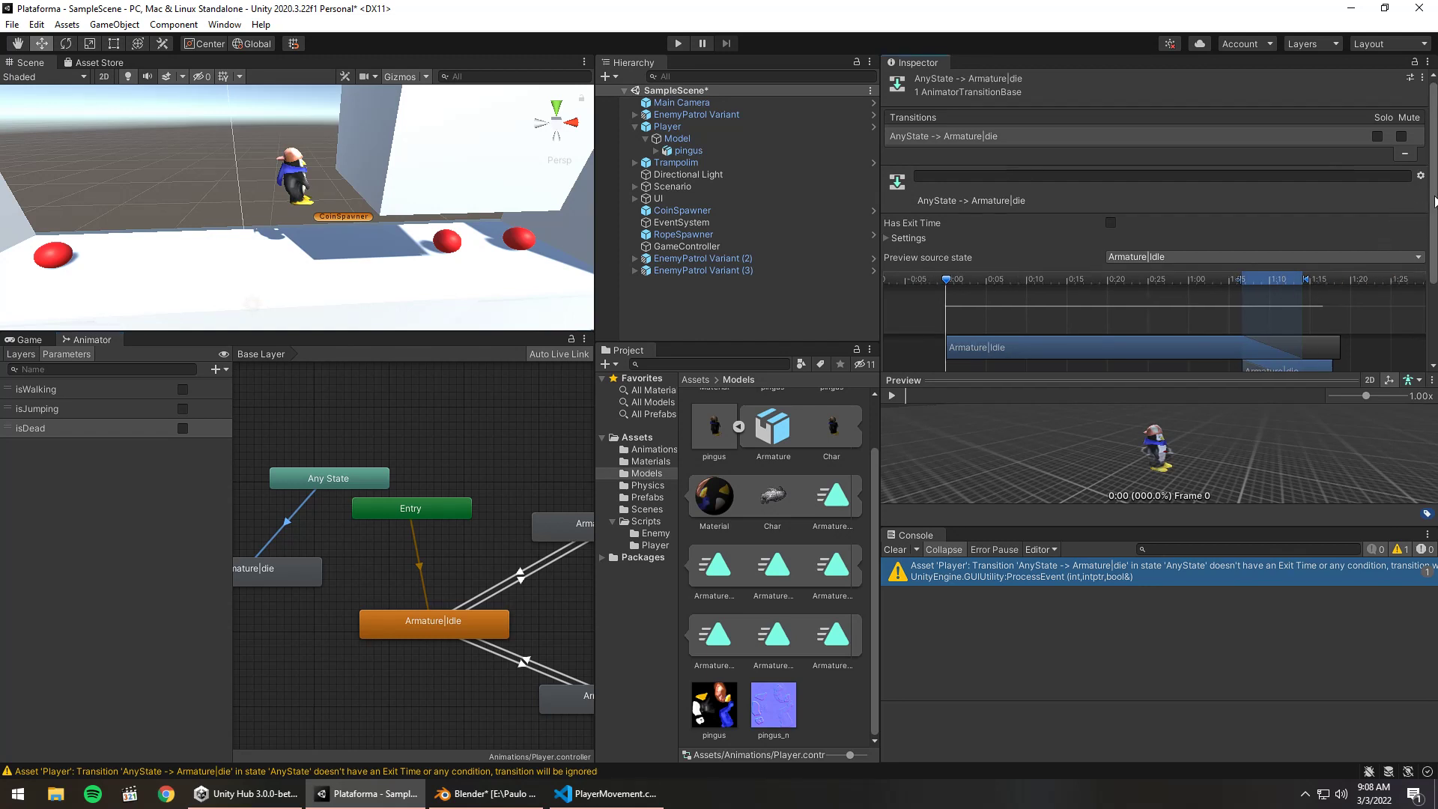
Add a condition (isWalking true) to the transition, shorten its blend, and run the game
{"action": "scroll", "coordinate": [1423, 331], "scroll_direction": "down", "scroll_amount": 5}
{"action": "left_click", "coordinate": [1386, 325]}
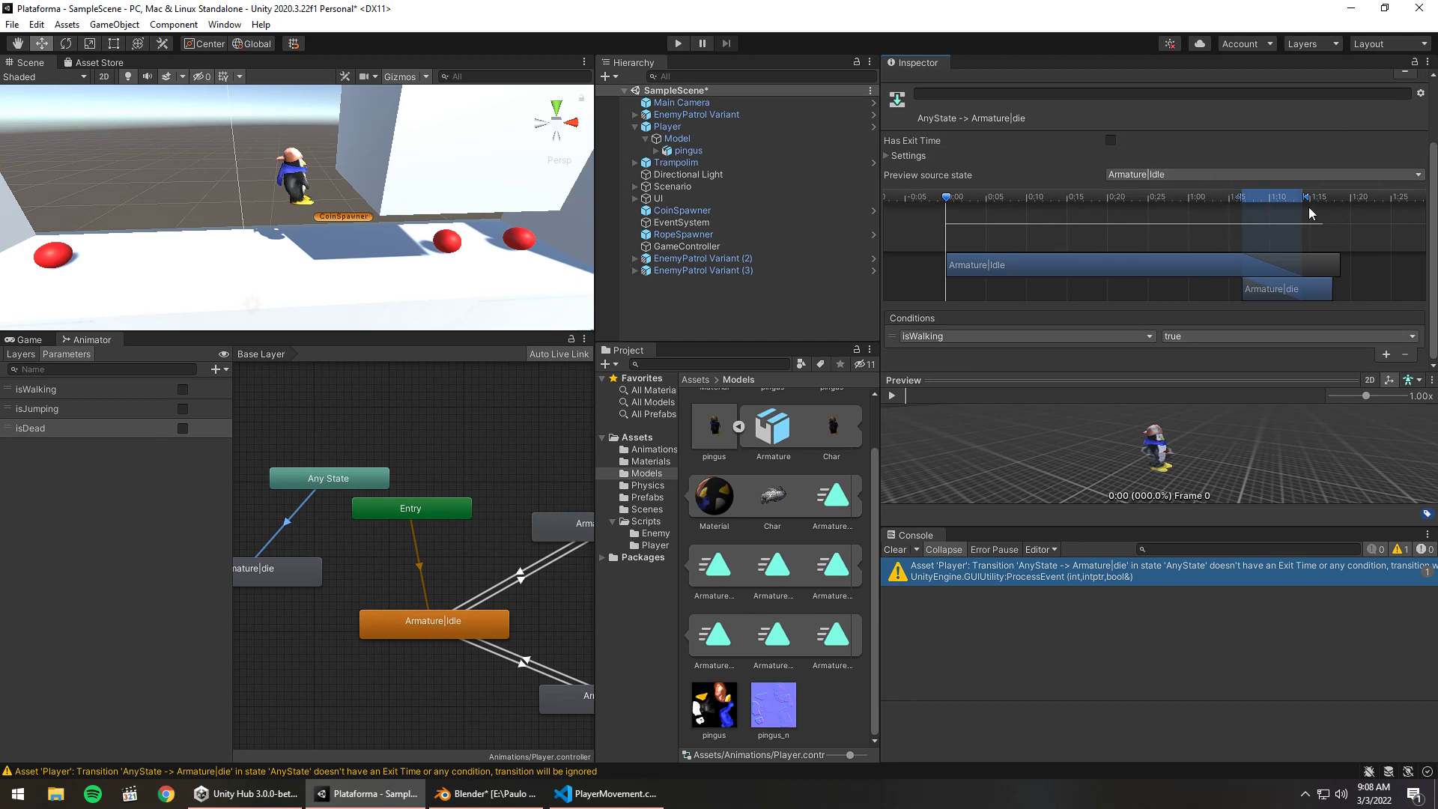
{"action": "left_click_drag", "start_coordinate": [1305, 197], "coordinate": [1252, 199]}
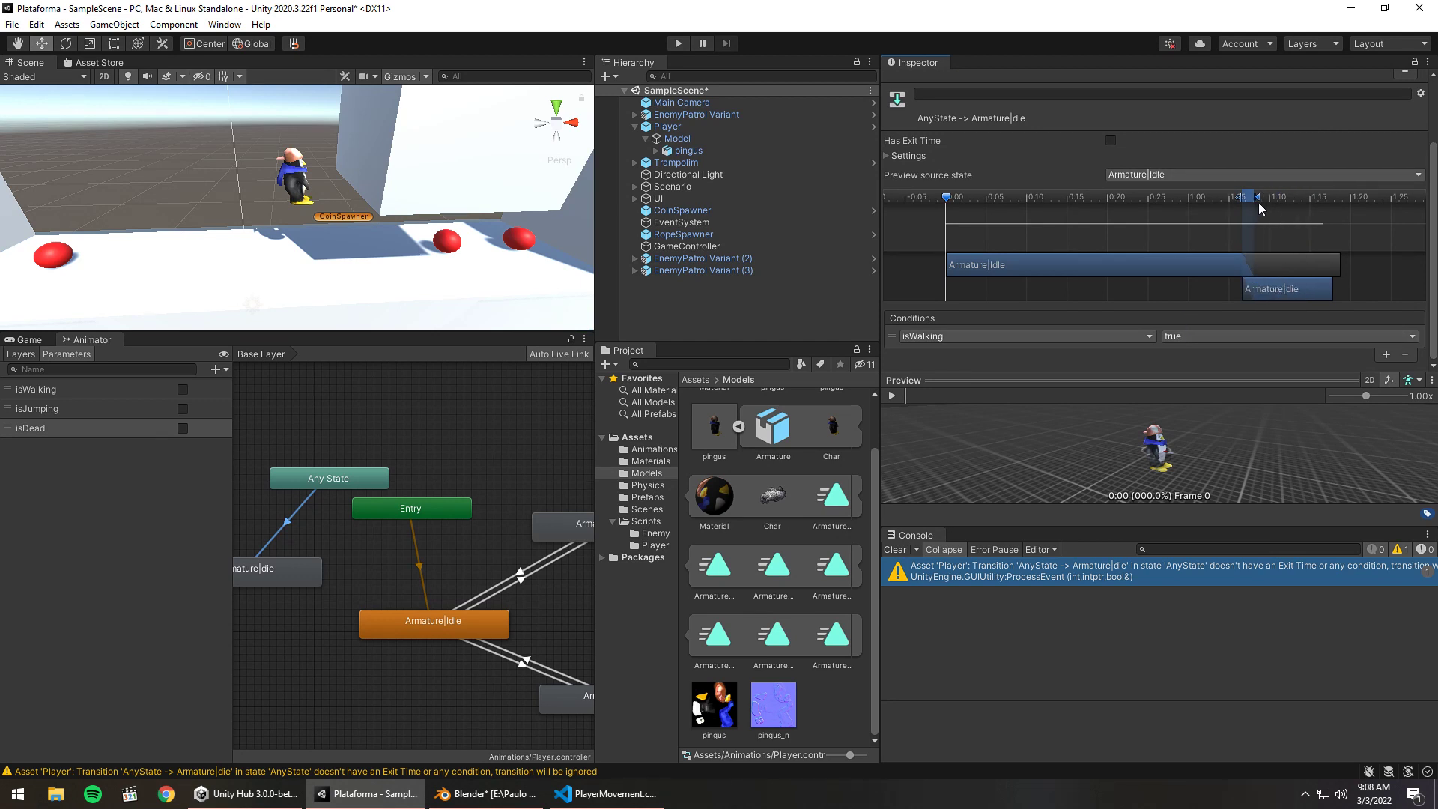
{"action": "left_click", "coordinate": [680, 43]}
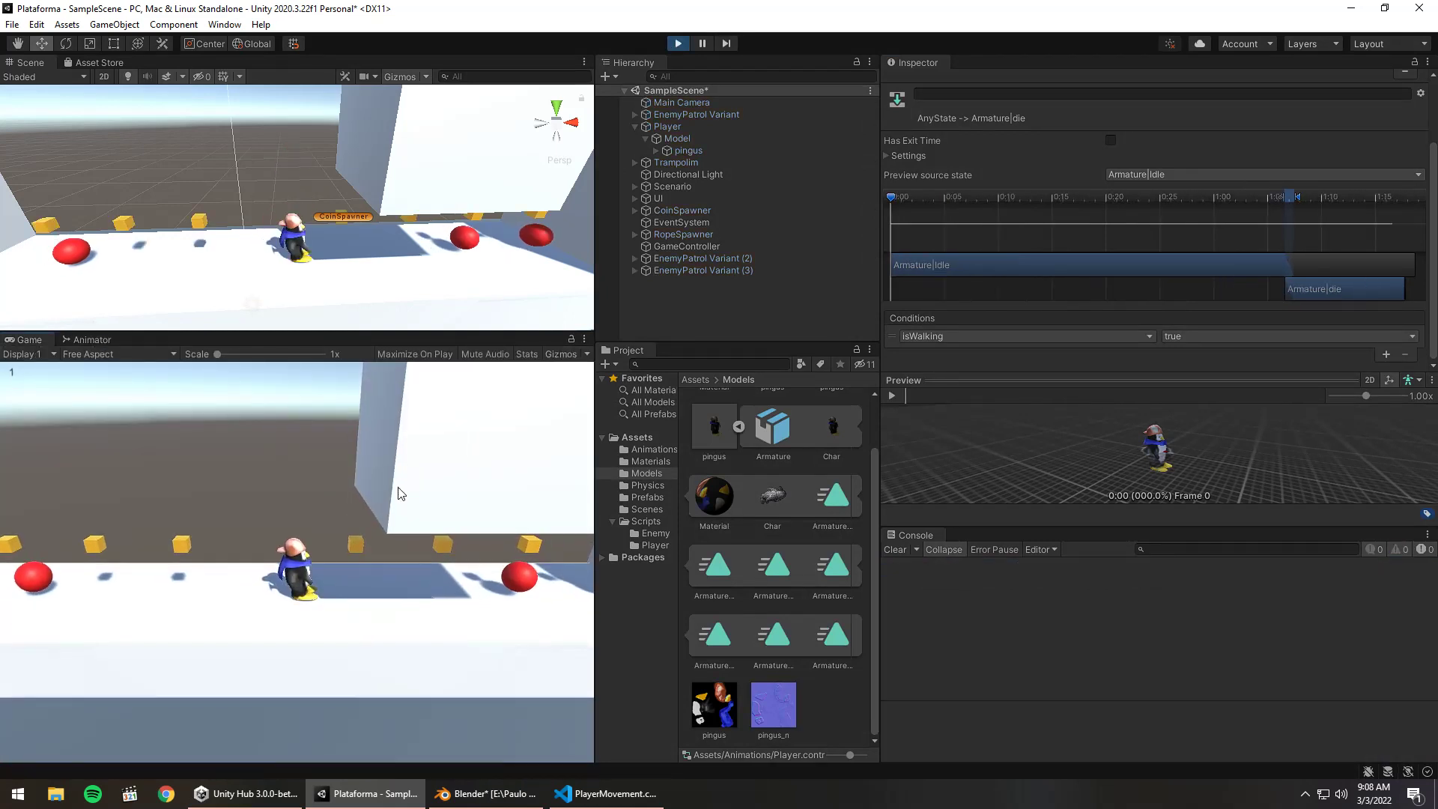
In play mode, set isDead true and watch the live state graph
{"action": "left_click", "coordinate": [91, 340]}
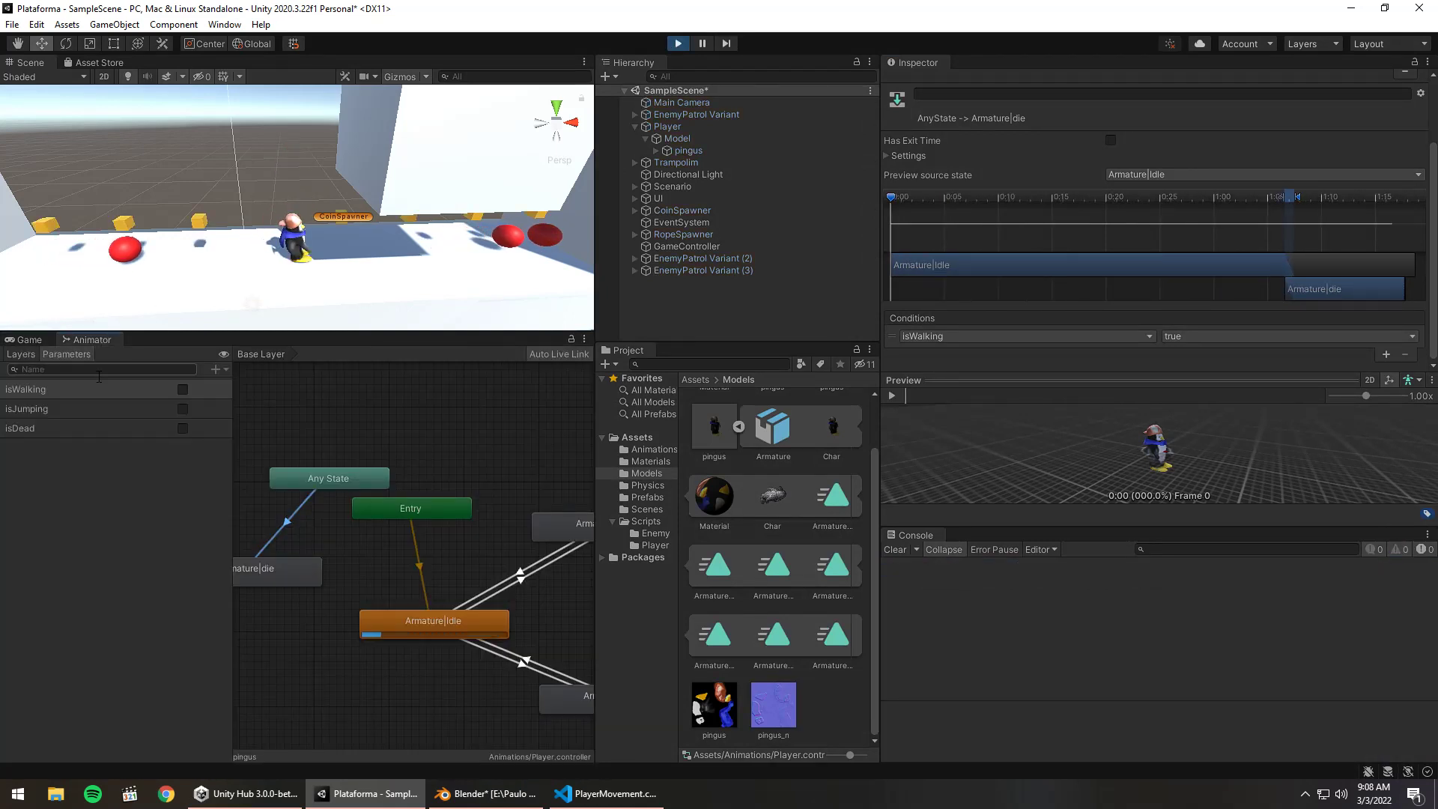
{"action": "left_click", "coordinate": [182, 428]}
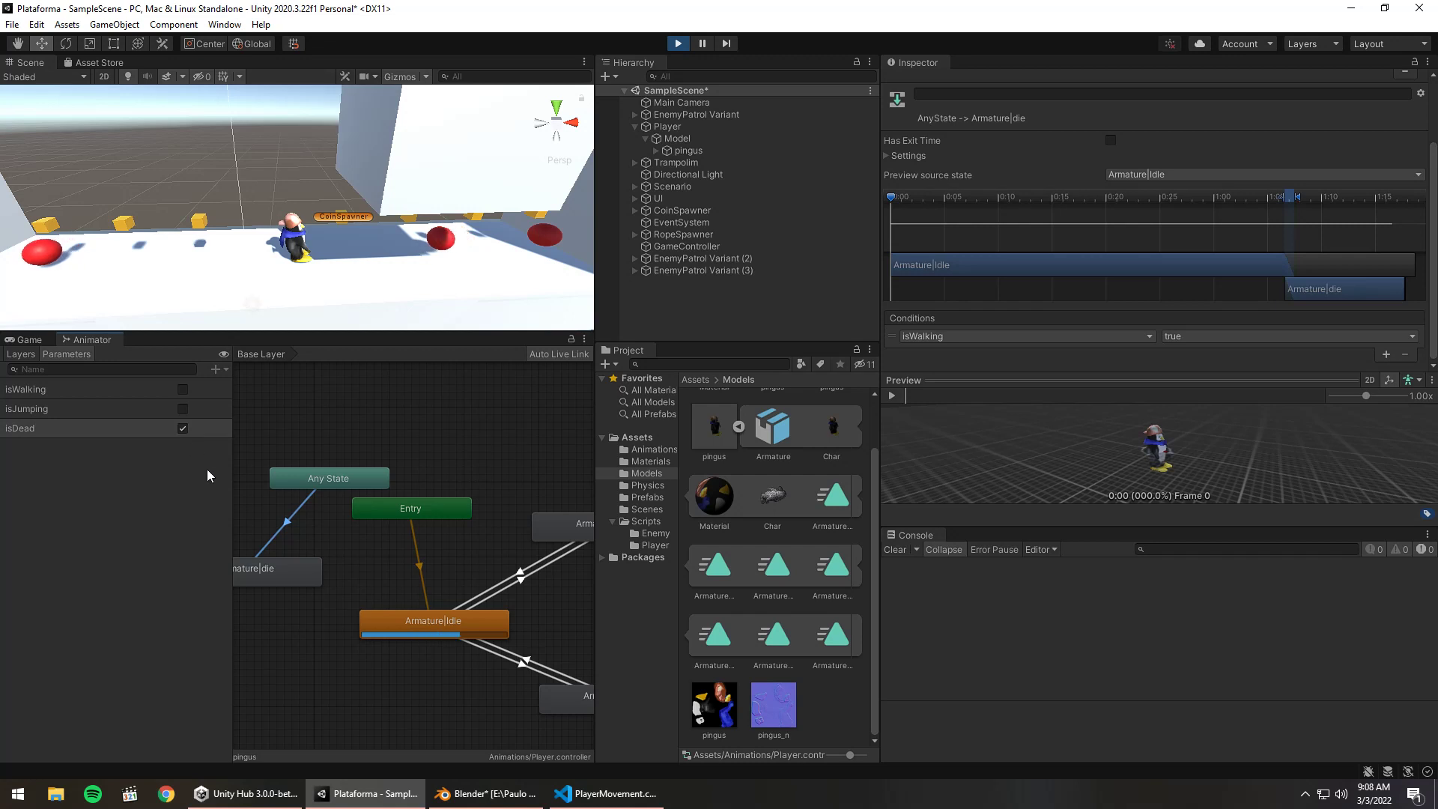
{"action": "middle_click_drag", "start_coordinate": [425, 498], "coordinate": [488, 469]}
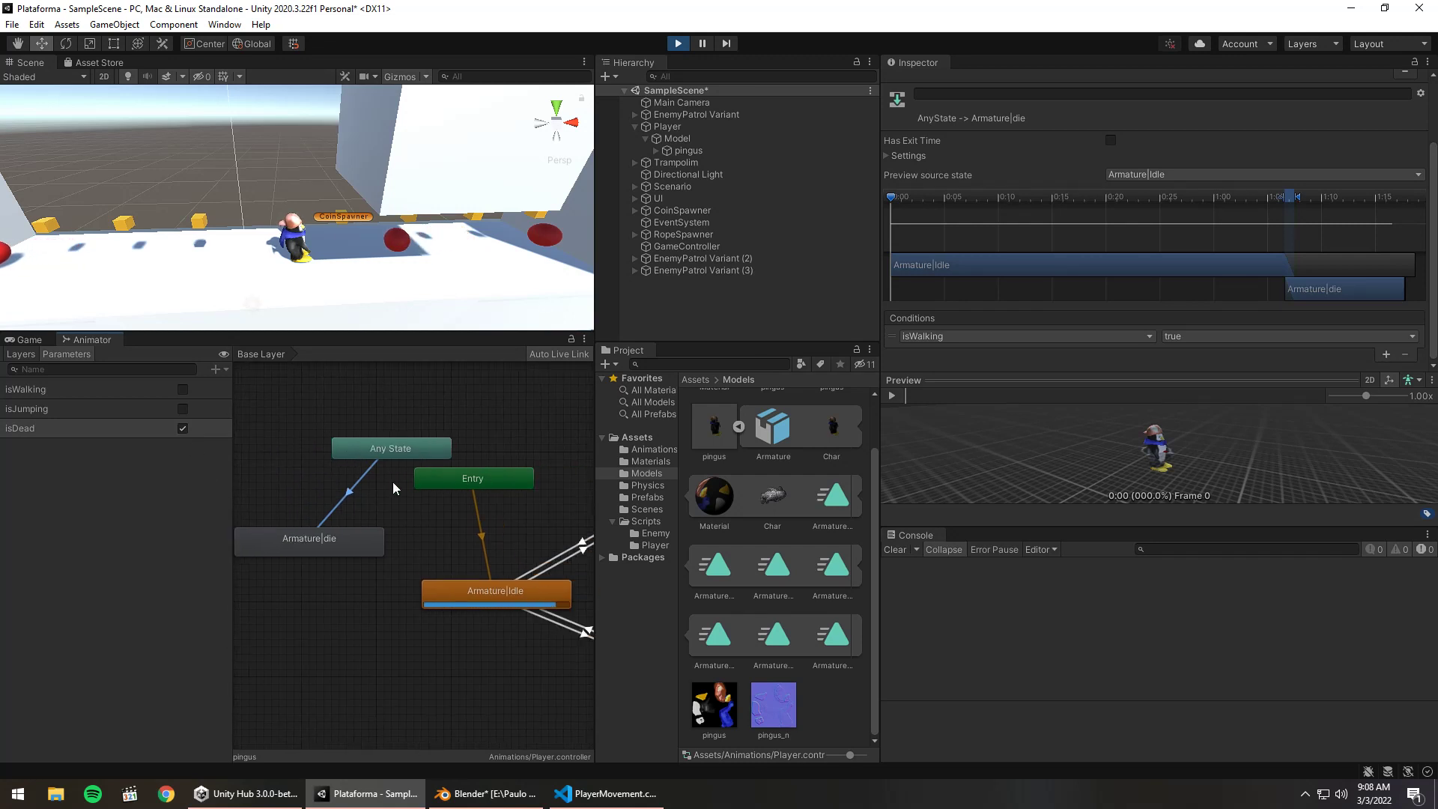
{"action": "left_click", "coordinate": [318, 500]}
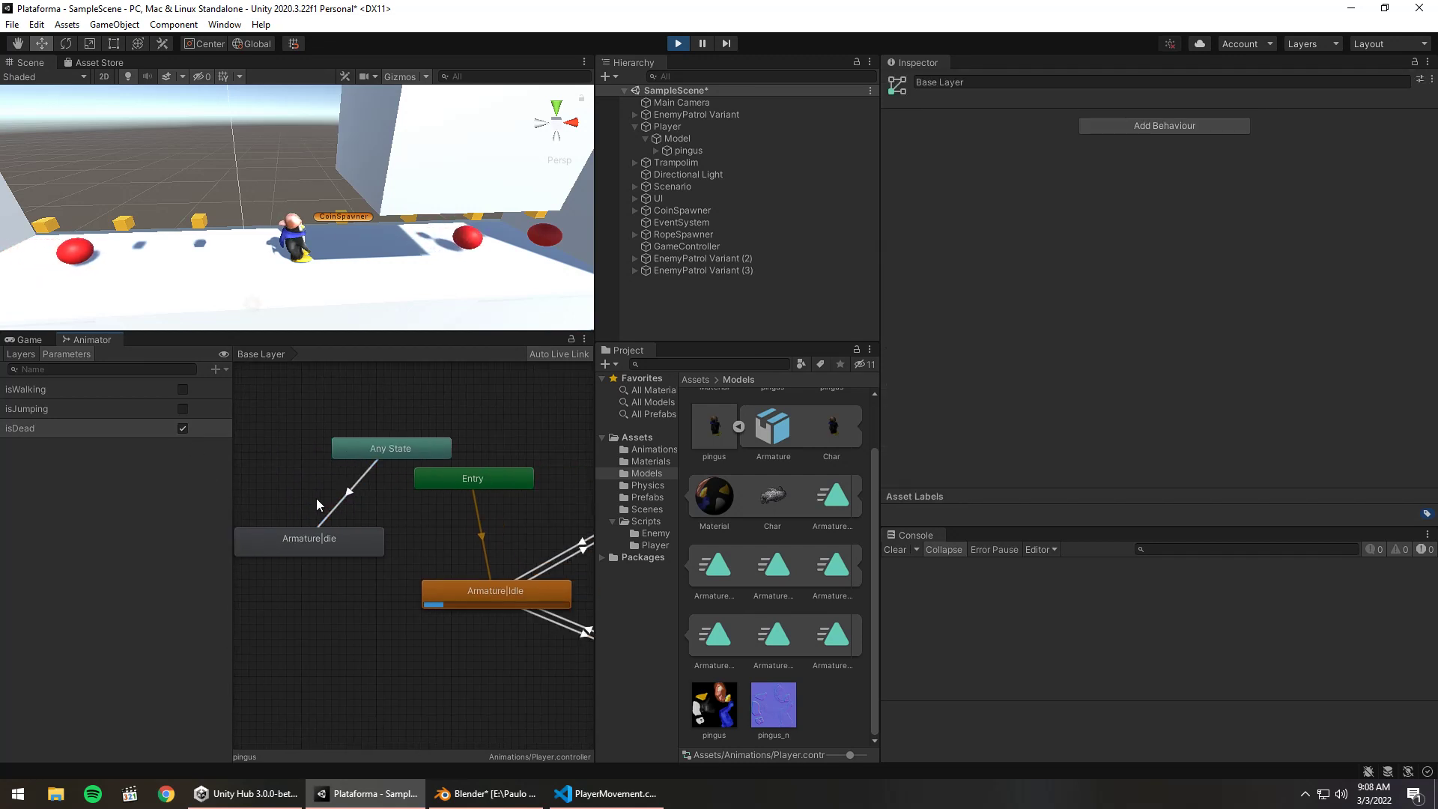
Switch the Any State → Armature|die condition to isDead, retest with isDead true, and stop
{"action": "left_click", "coordinate": [330, 513]}
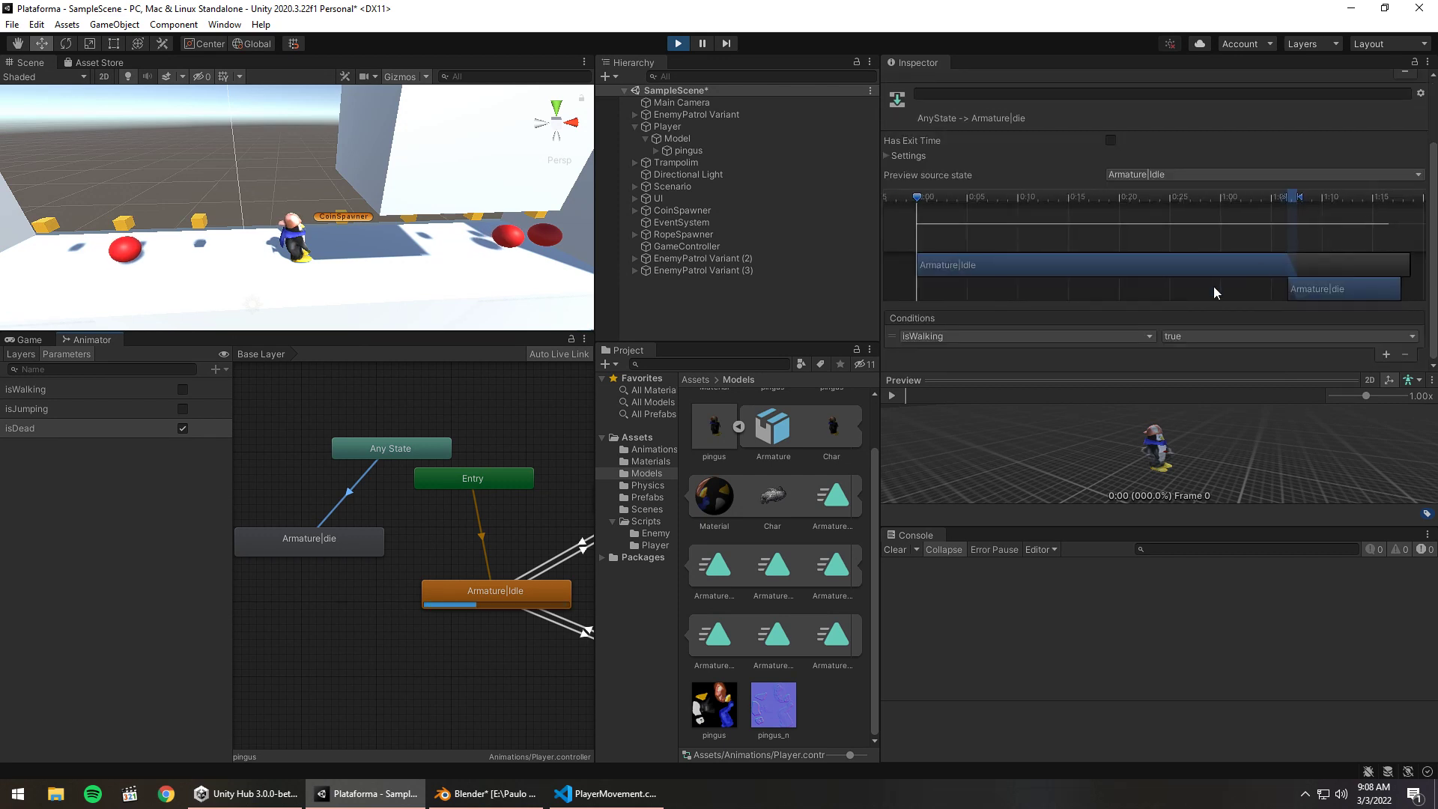
{"action": "left_click", "coordinate": [1063, 337]}
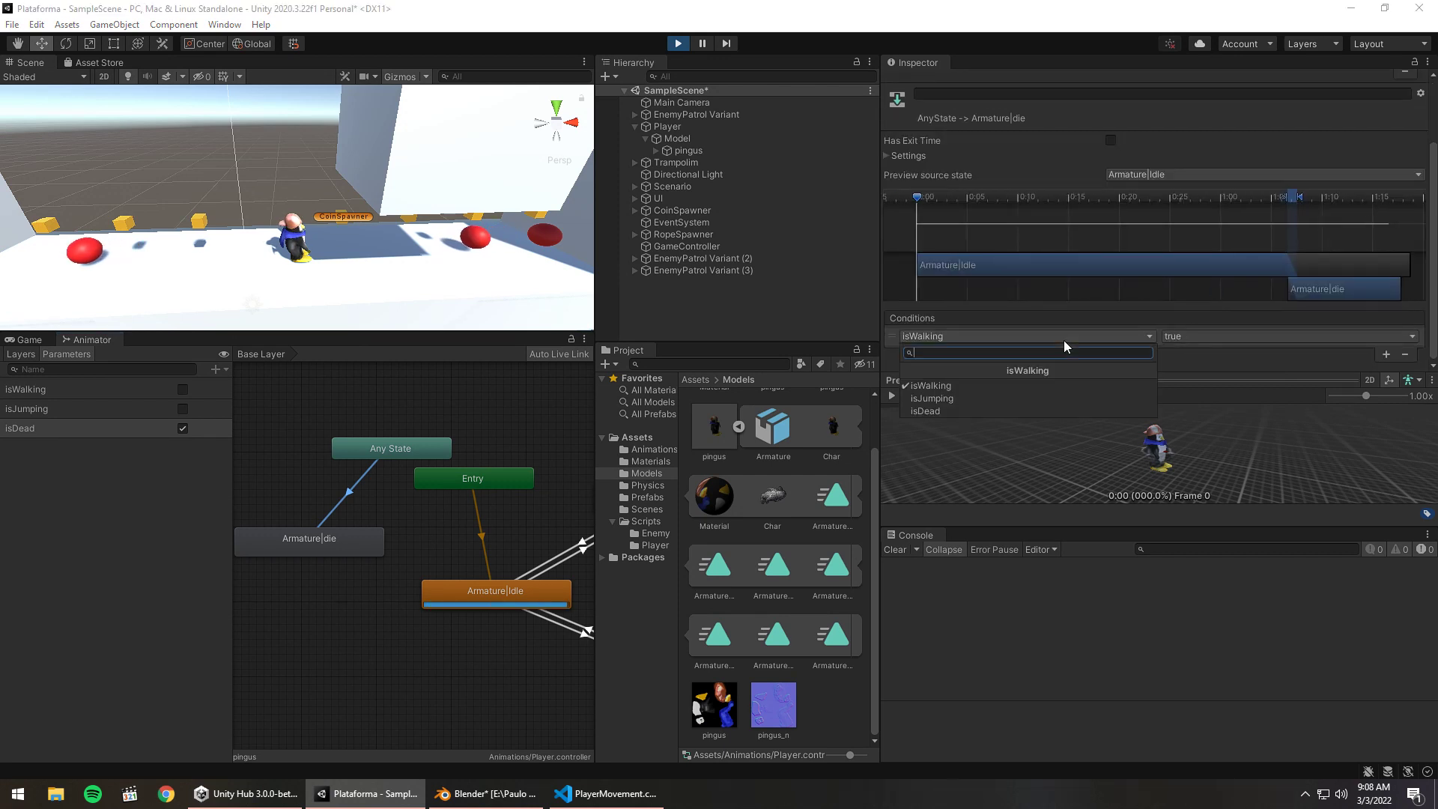
{"action": "left_click", "coordinate": [961, 412]}
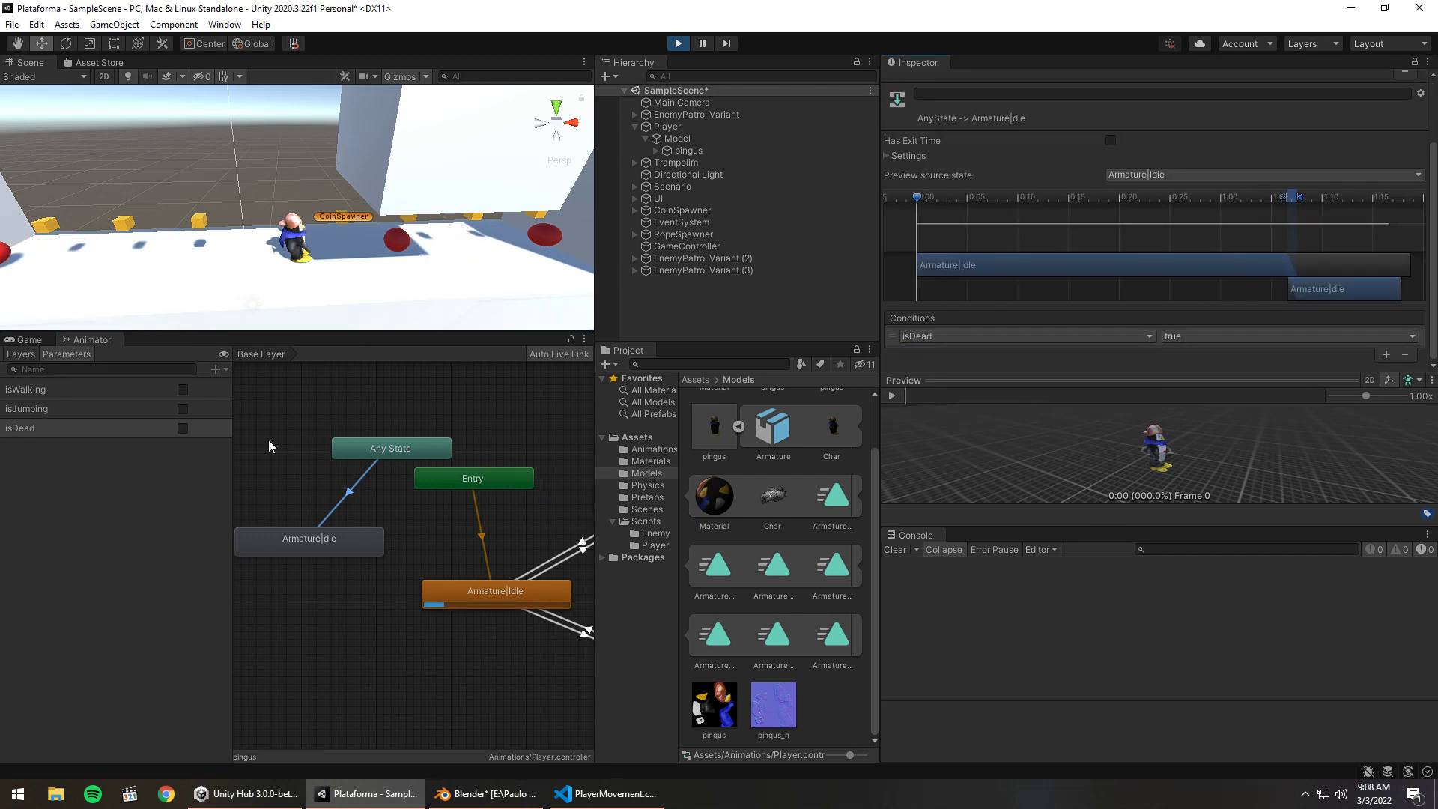
{"action": "left_click", "coordinate": [182, 428]}
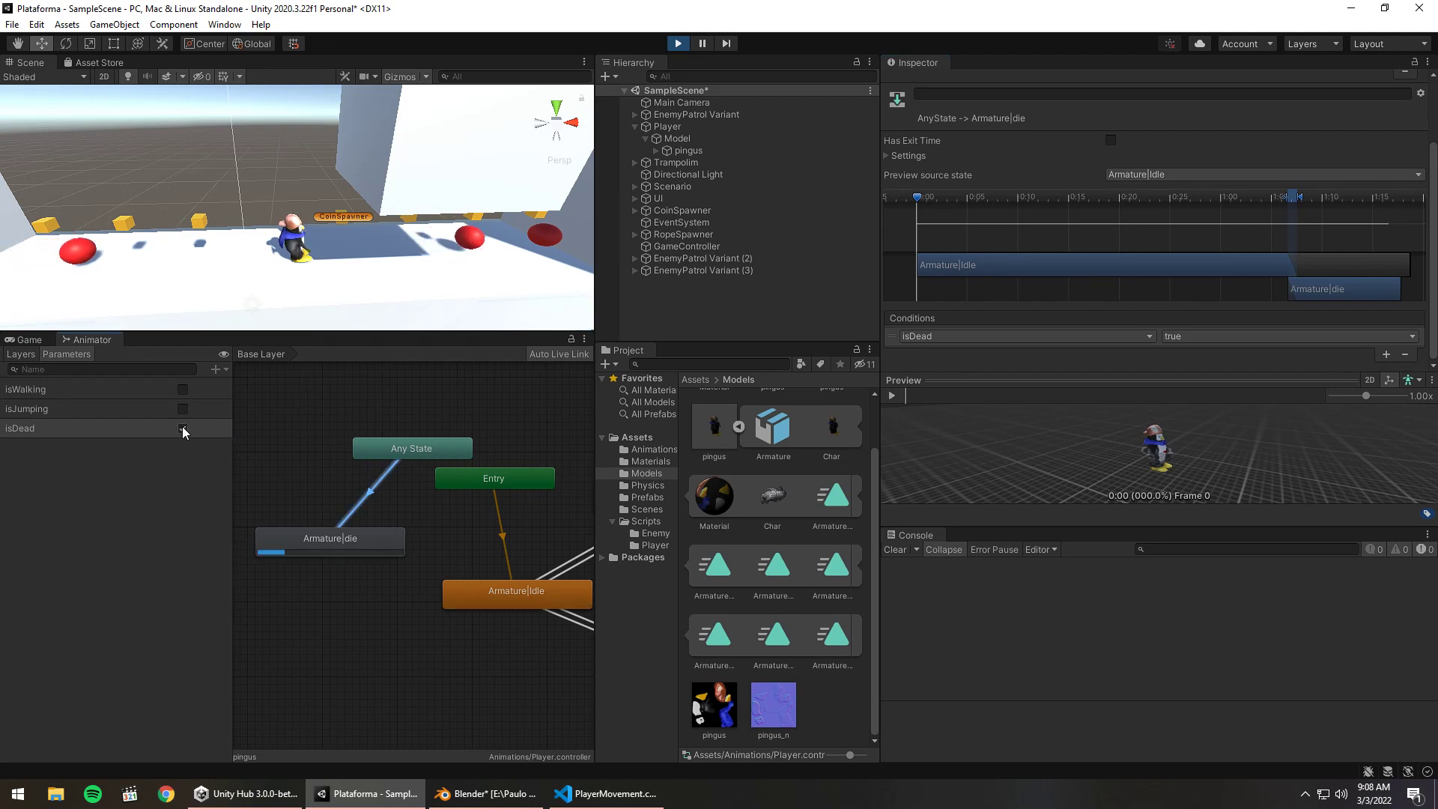
{"action": "left_click", "coordinate": [679, 45]}
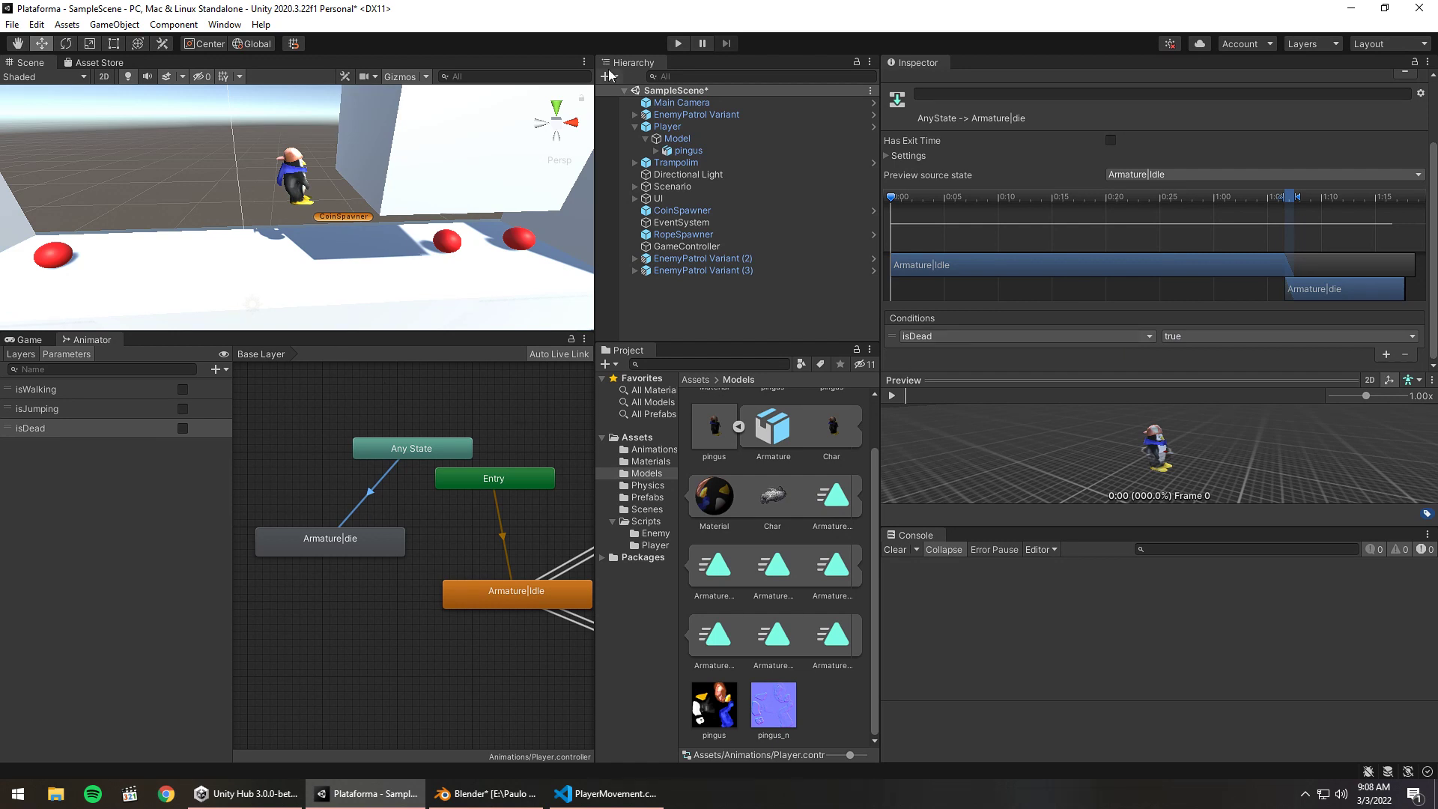
{"action": "left_click", "coordinate": [676, 43]}
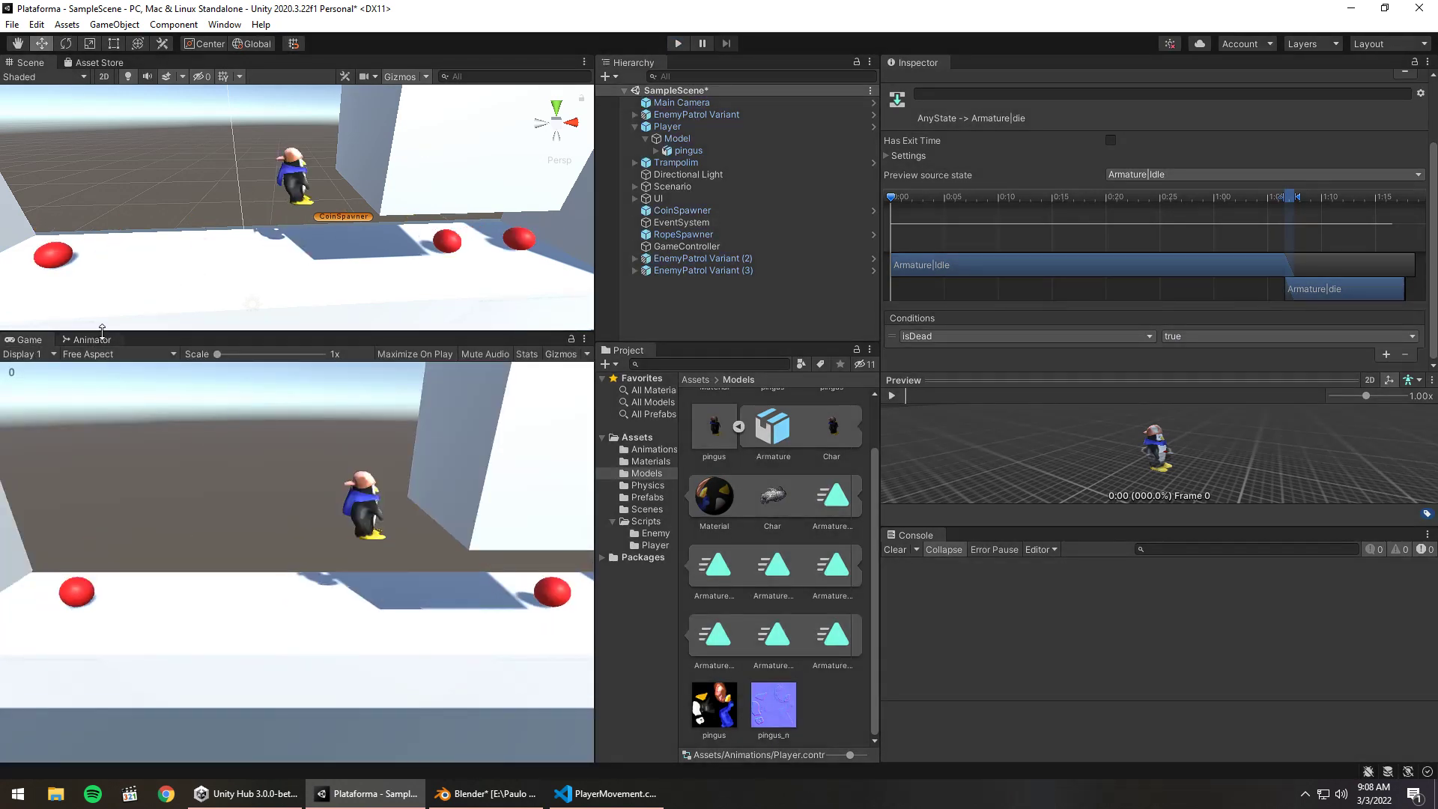
{"action": "left_click", "coordinate": [93, 339]}
{"action": "left_click", "coordinate": [683, 43]}
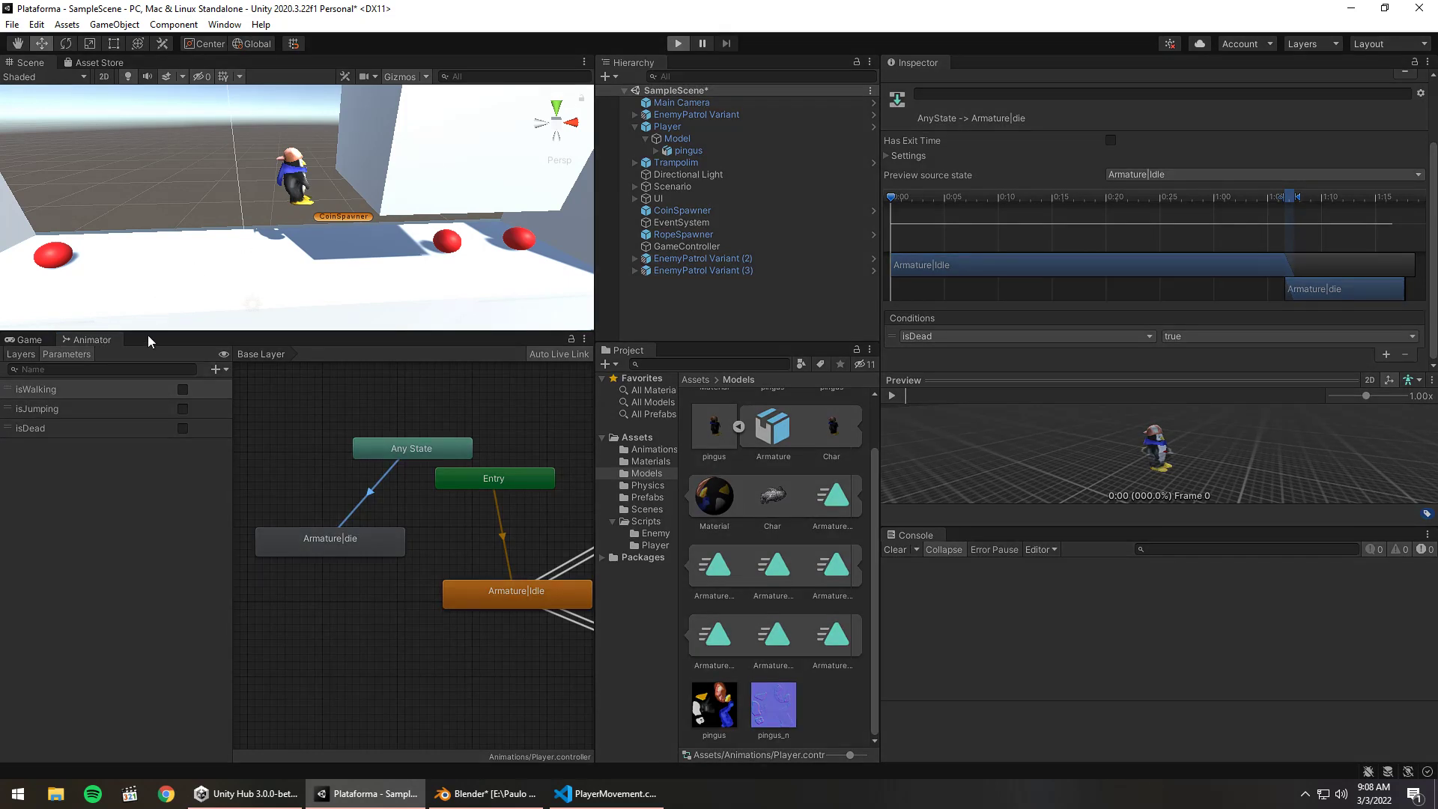
{"action": "left_click", "coordinate": [92, 339]}
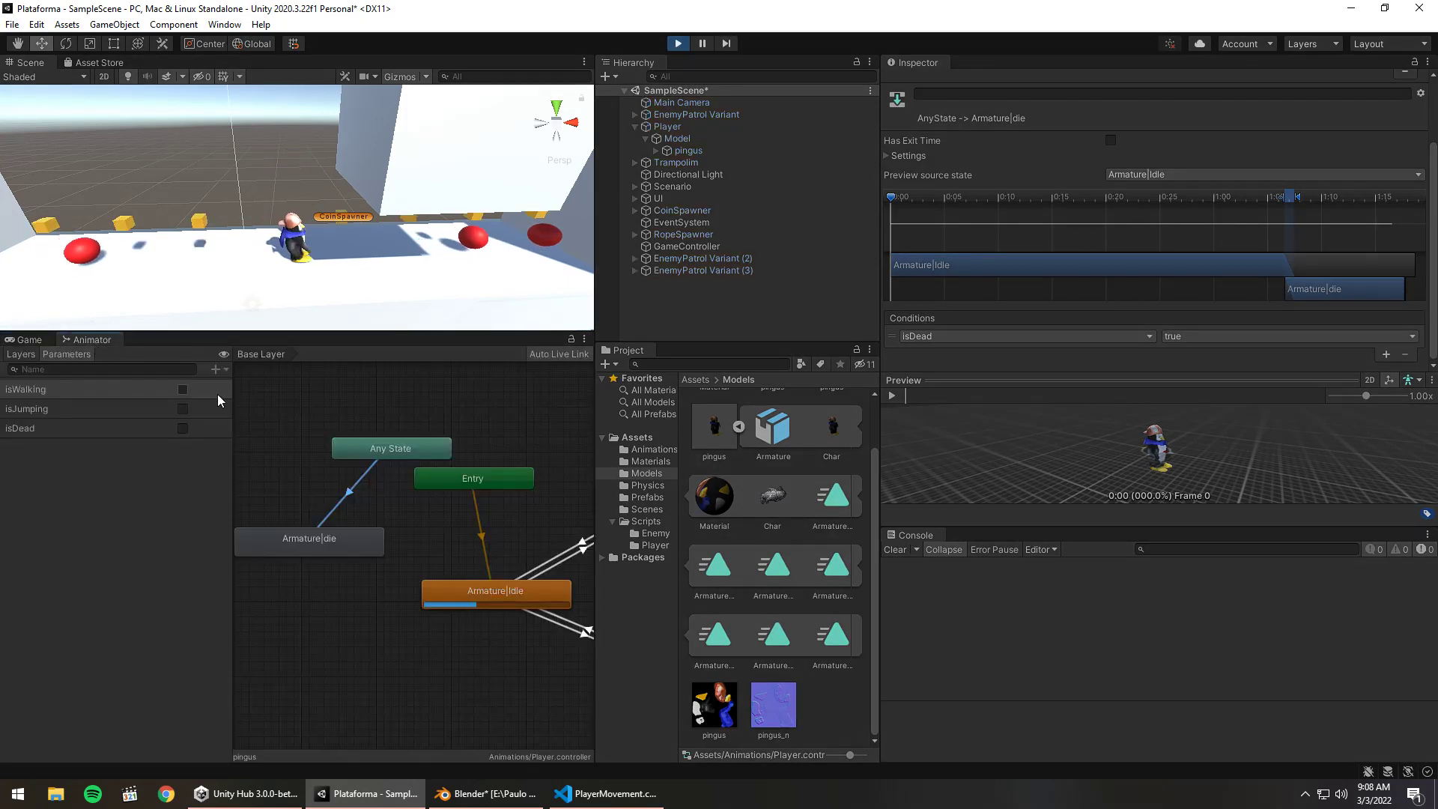
{"action": "left_click", "coordinate": [182, 431]}
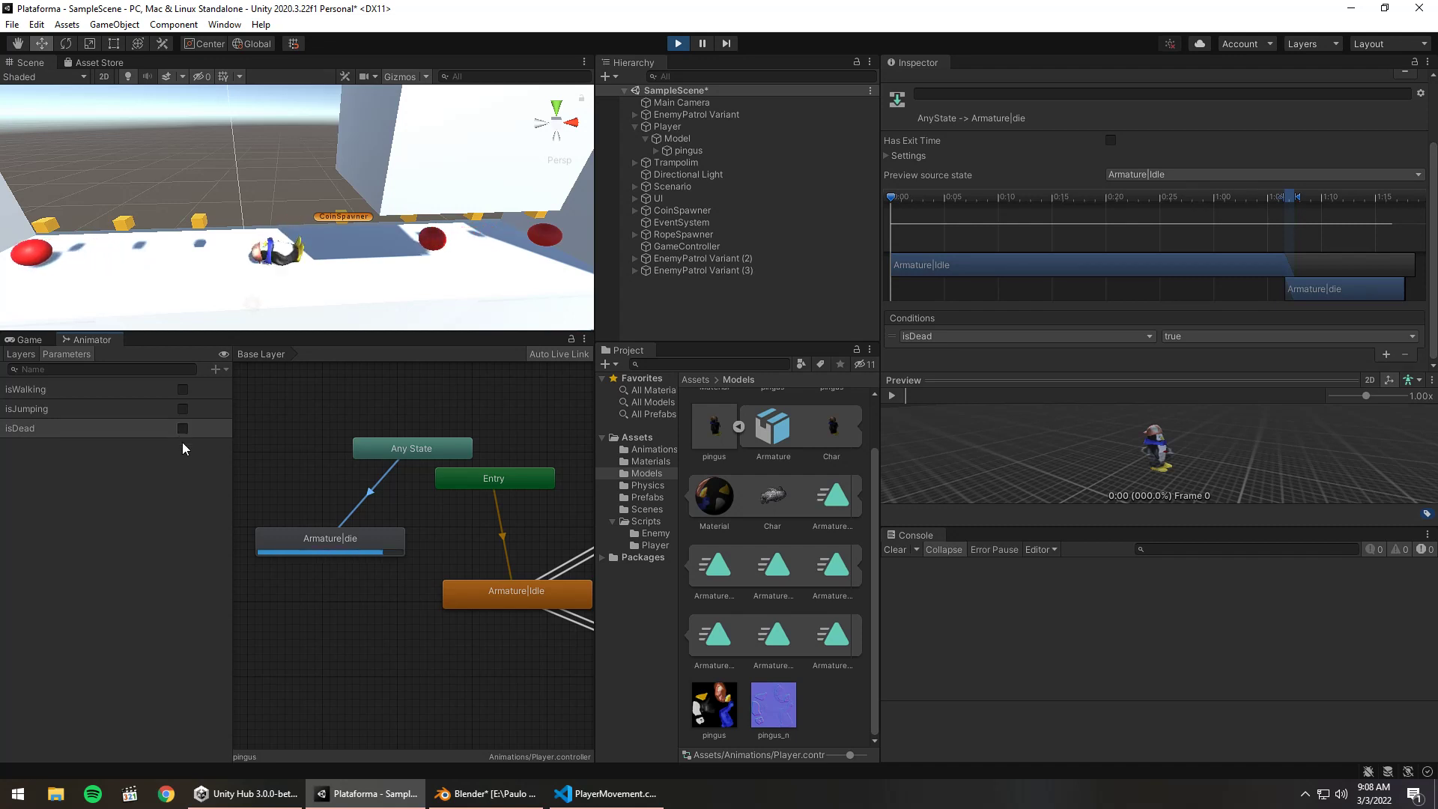
{"action": "left_click", "coordinate": [179, 429]}
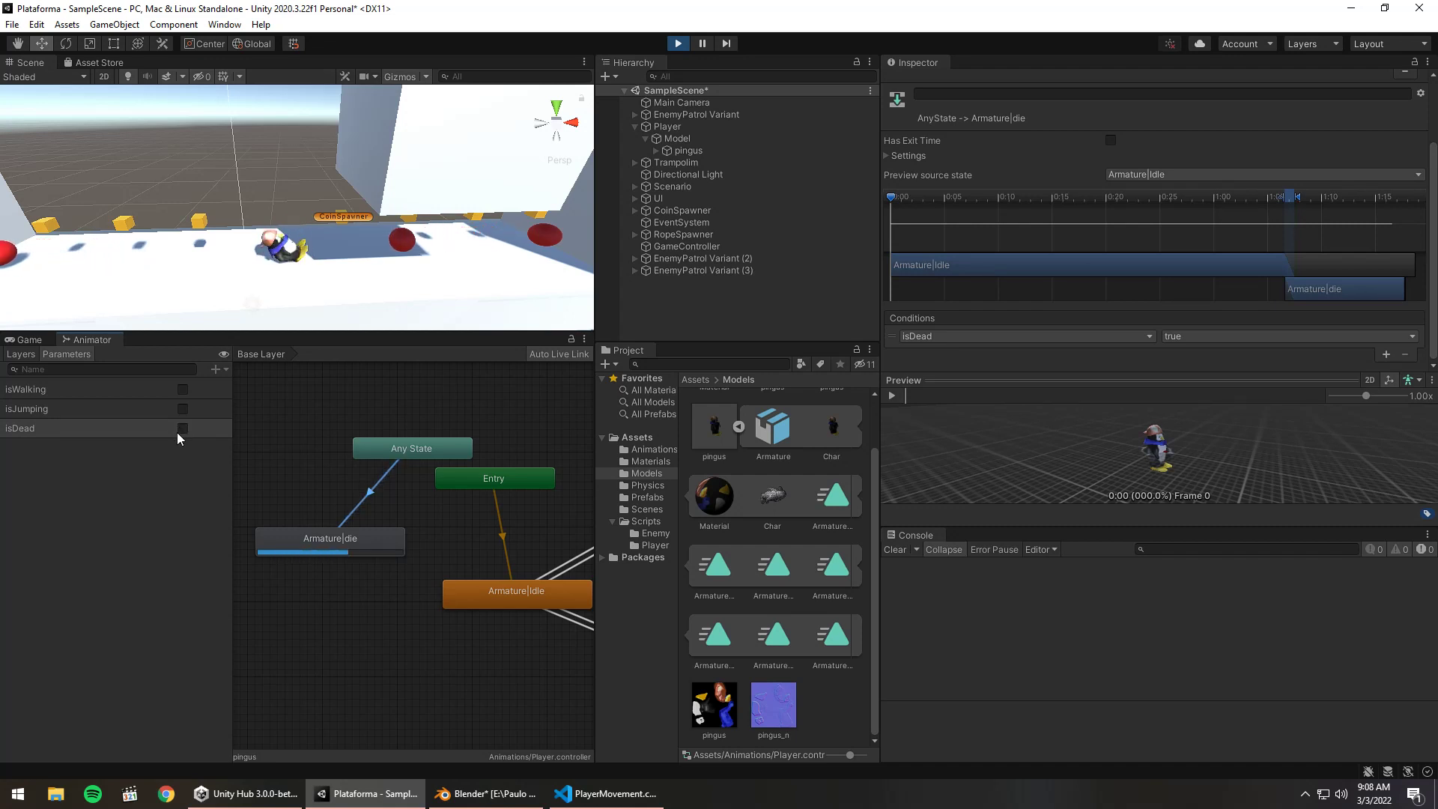
{"action": "left_click", "coordinate": [181, 428]}
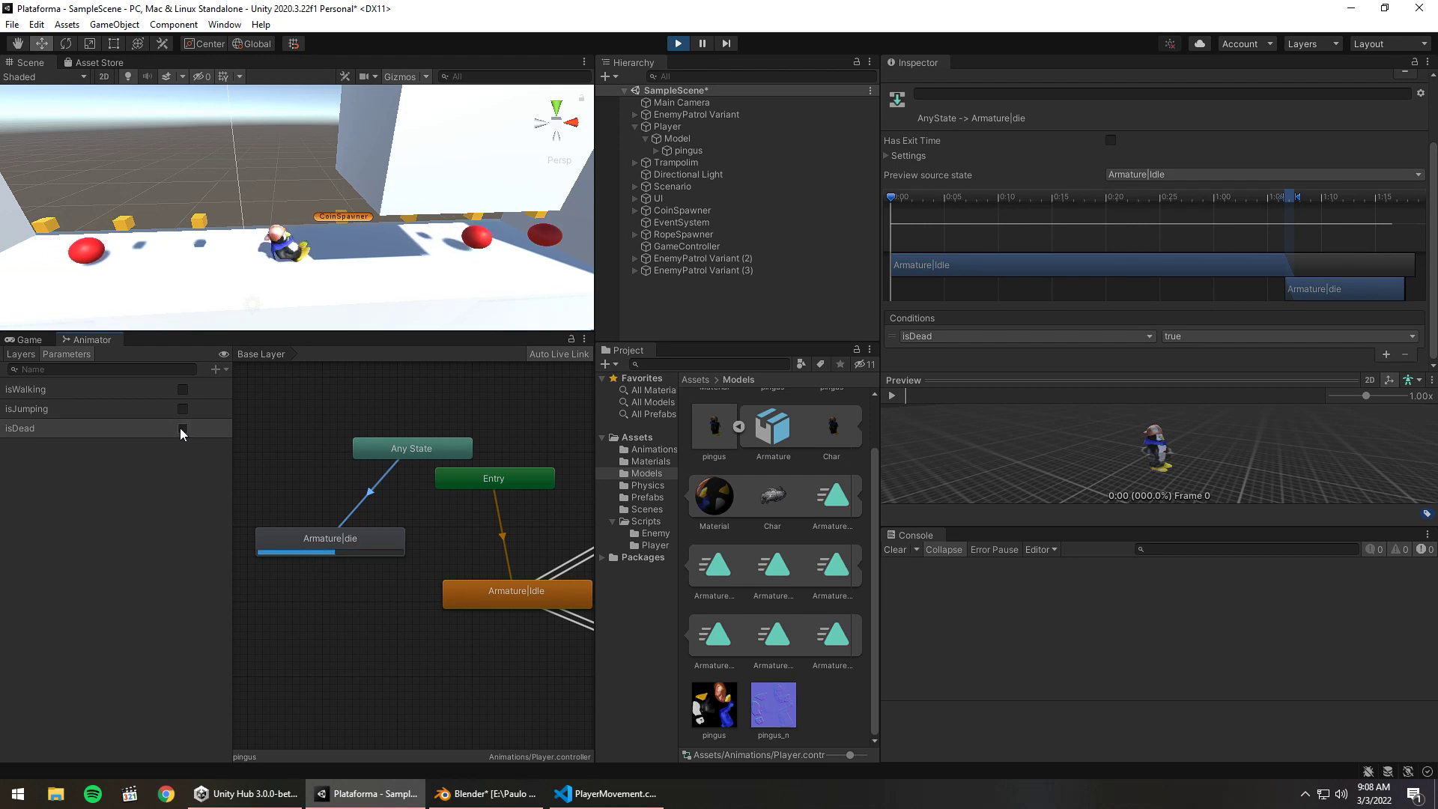
{"action": "double_click", "coordinate": [181, 428]}
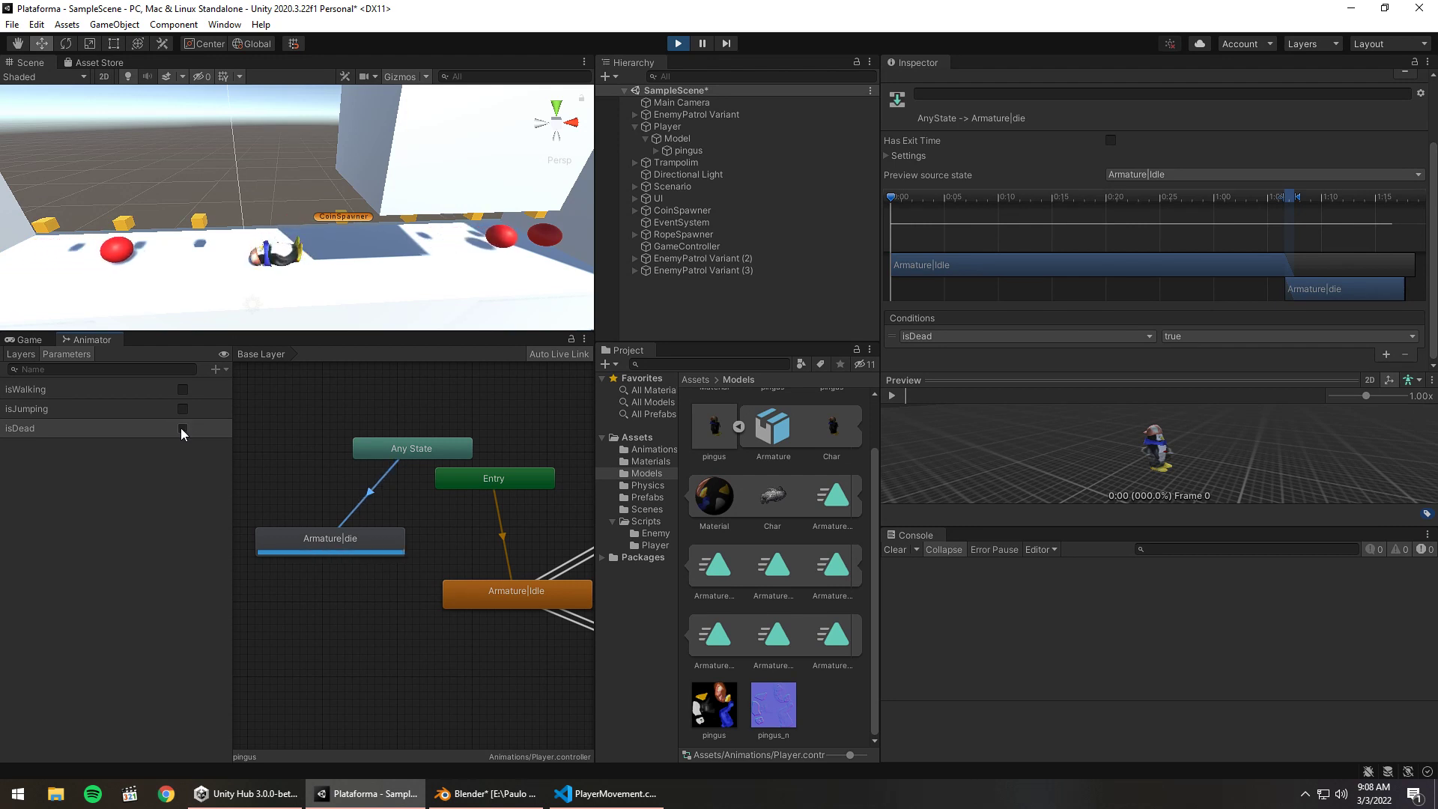
{"action": "left_click", "coordinate": [677, 43]}
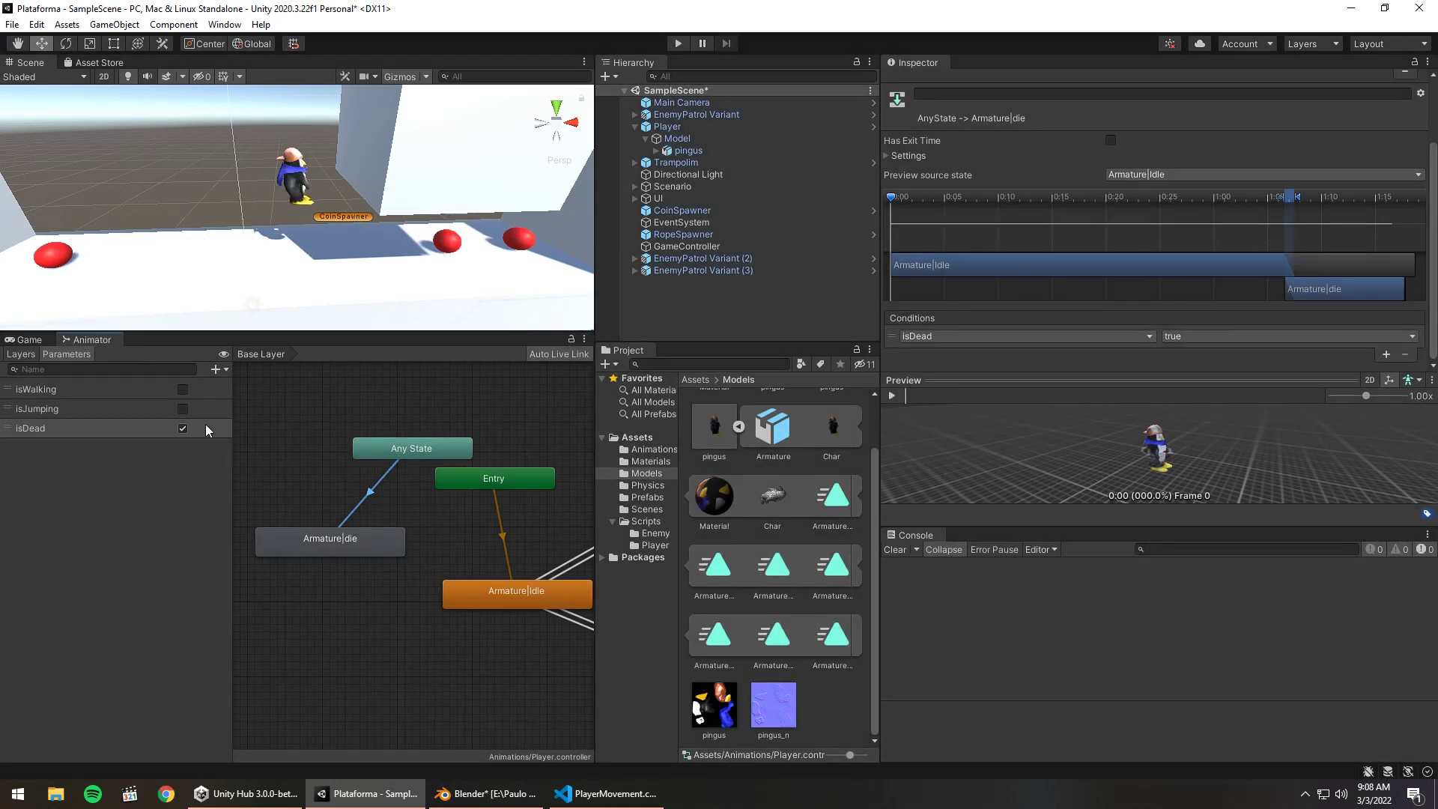
Delete the isDead parameter and add a Trigger parameter named die
{"action": "left_click", "coordinate": [223, 370]}
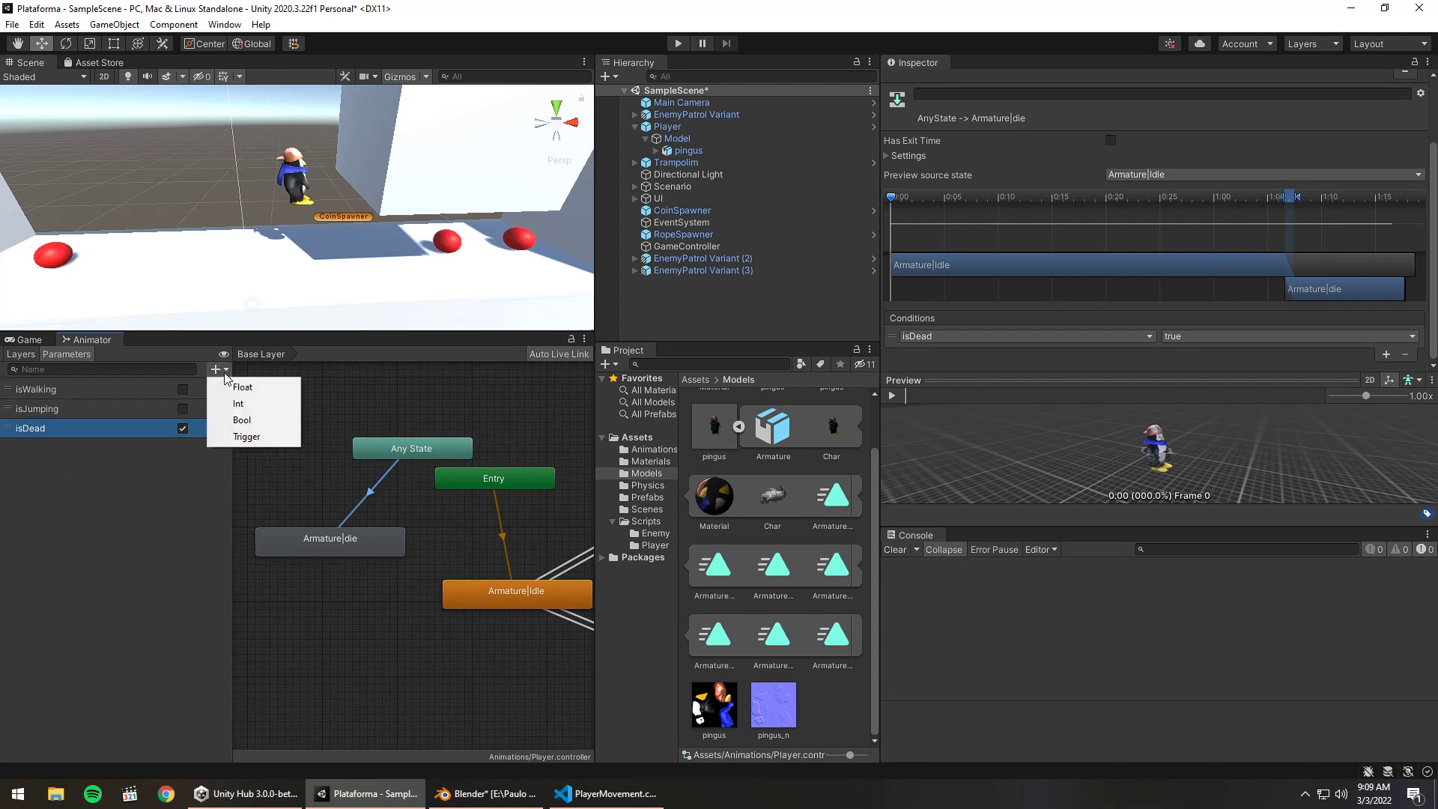
{"action": "left_click", "coordinate": [138, 428]}
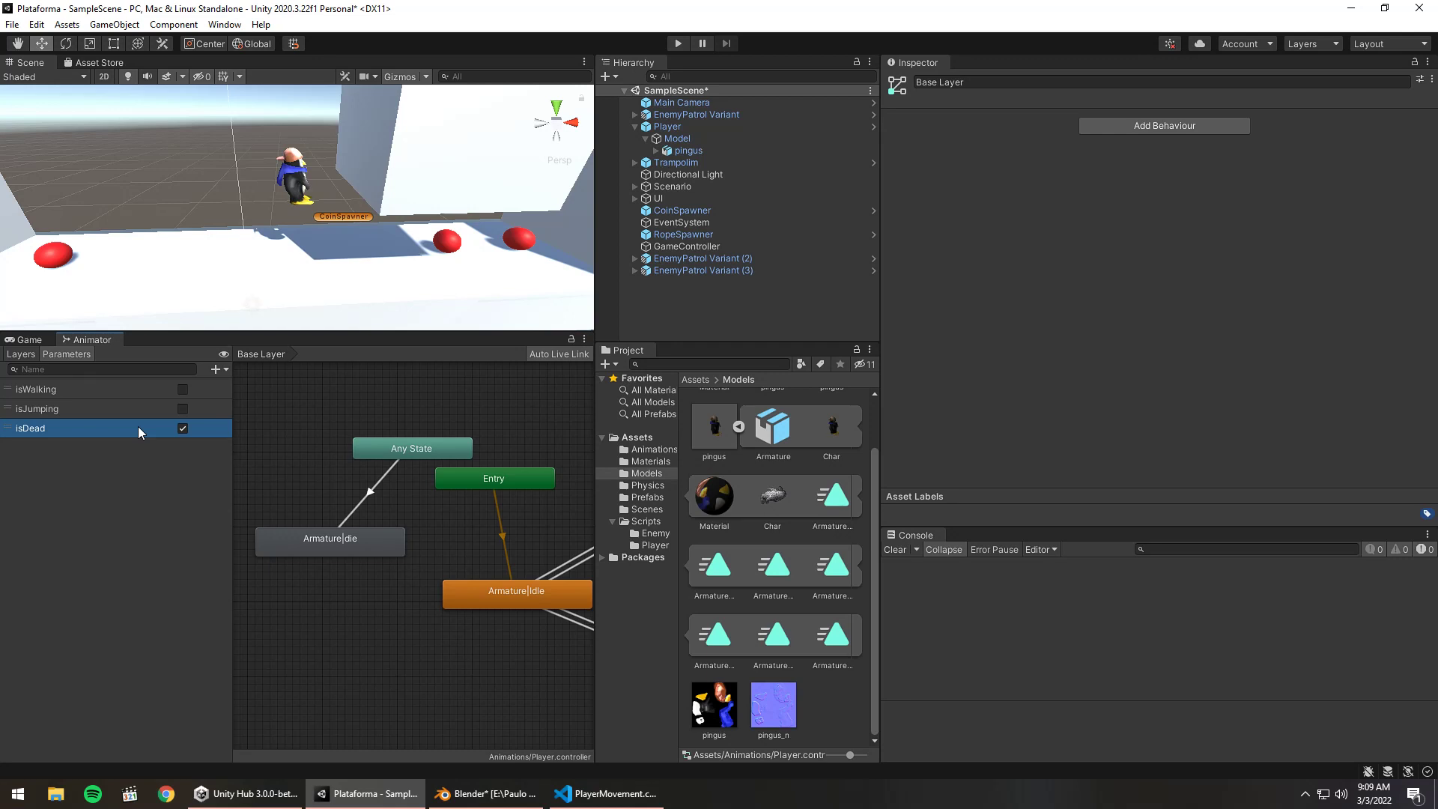
{"action": "key", "text": "Delete"}
{"action": "left_click", "coordinate": [761, 426]}
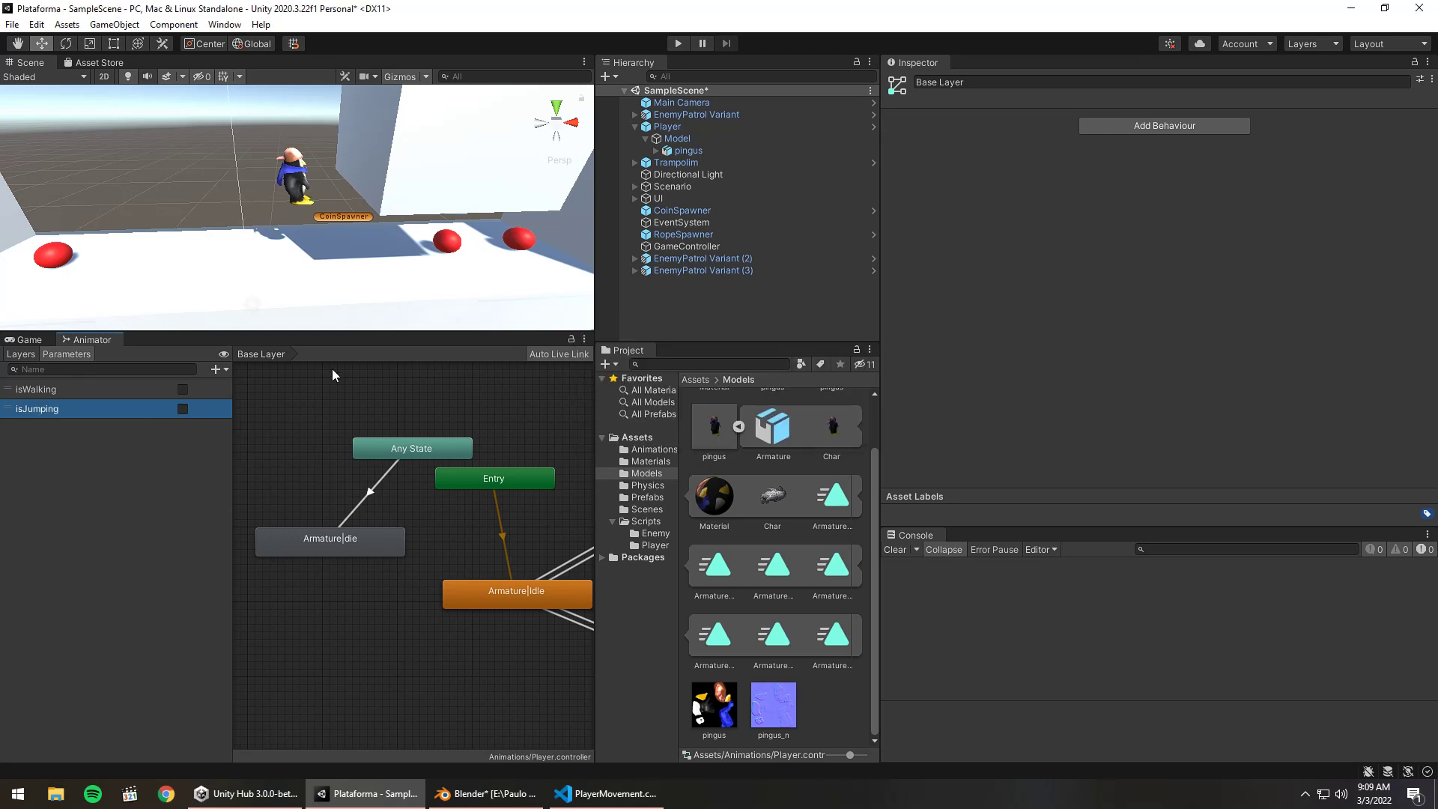
{"action": "left_click", "coordinate": [216, 369]}
{"action": "left_click", "coordinate": [247, 436]}
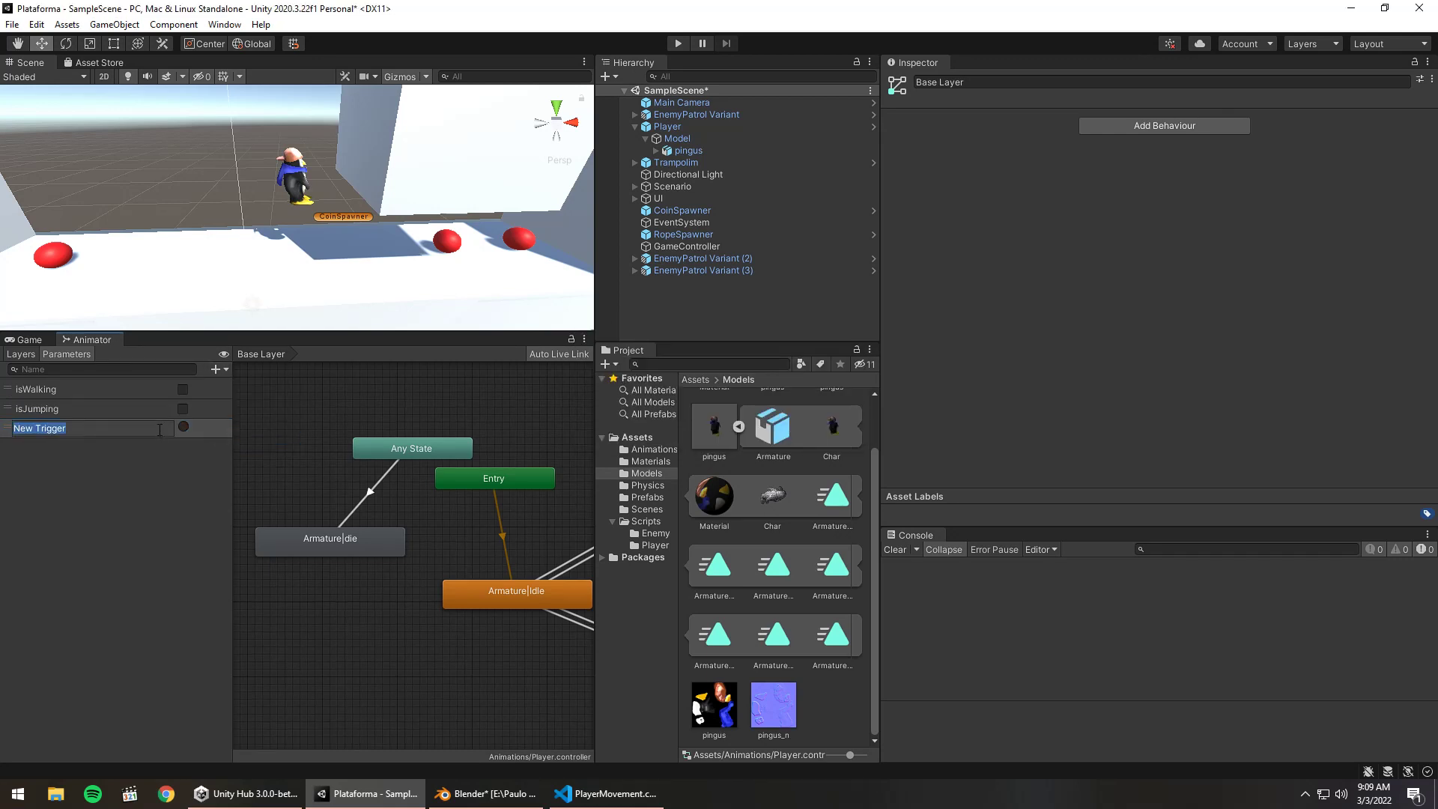
{"action": "type", "text": "die"}
{"action": "key", "text": "Return"}
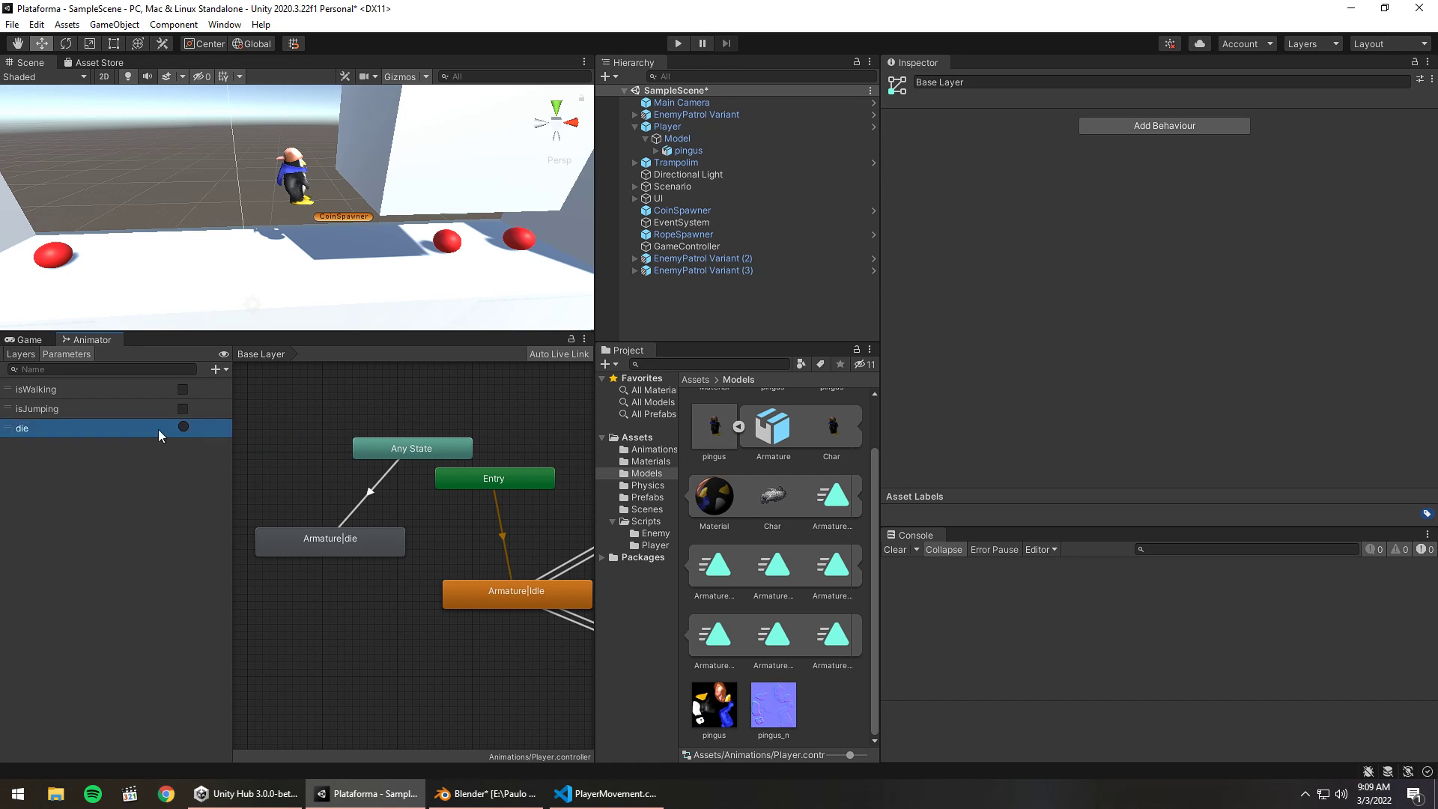
Set the Any State → Armature|die condition to die and start play mode
{"action": "left_click", "coordinate": [382, 482]}
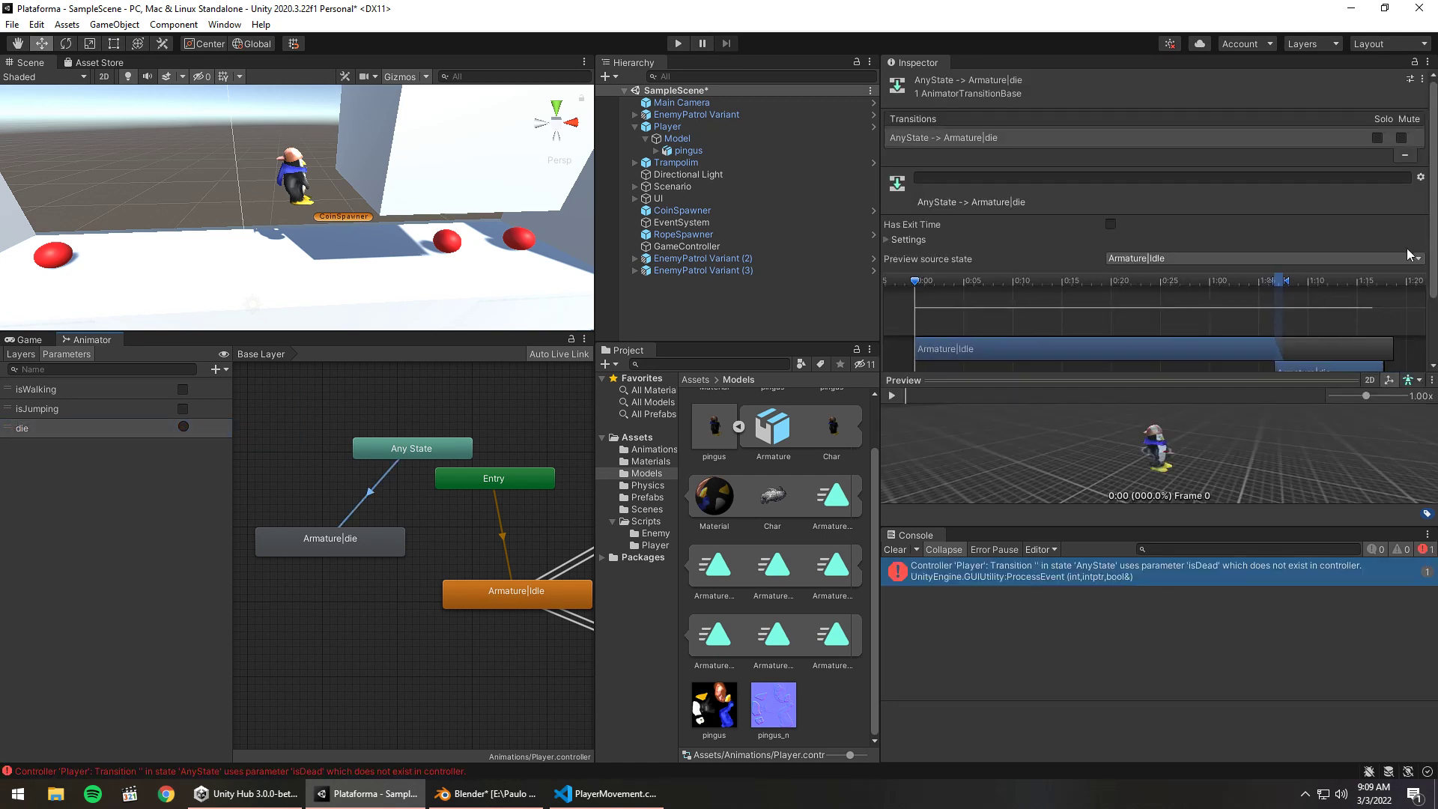
{"action": "left_click_drag", "start_coordinate": [1430, 253], "coordinate": [1431, 326]}
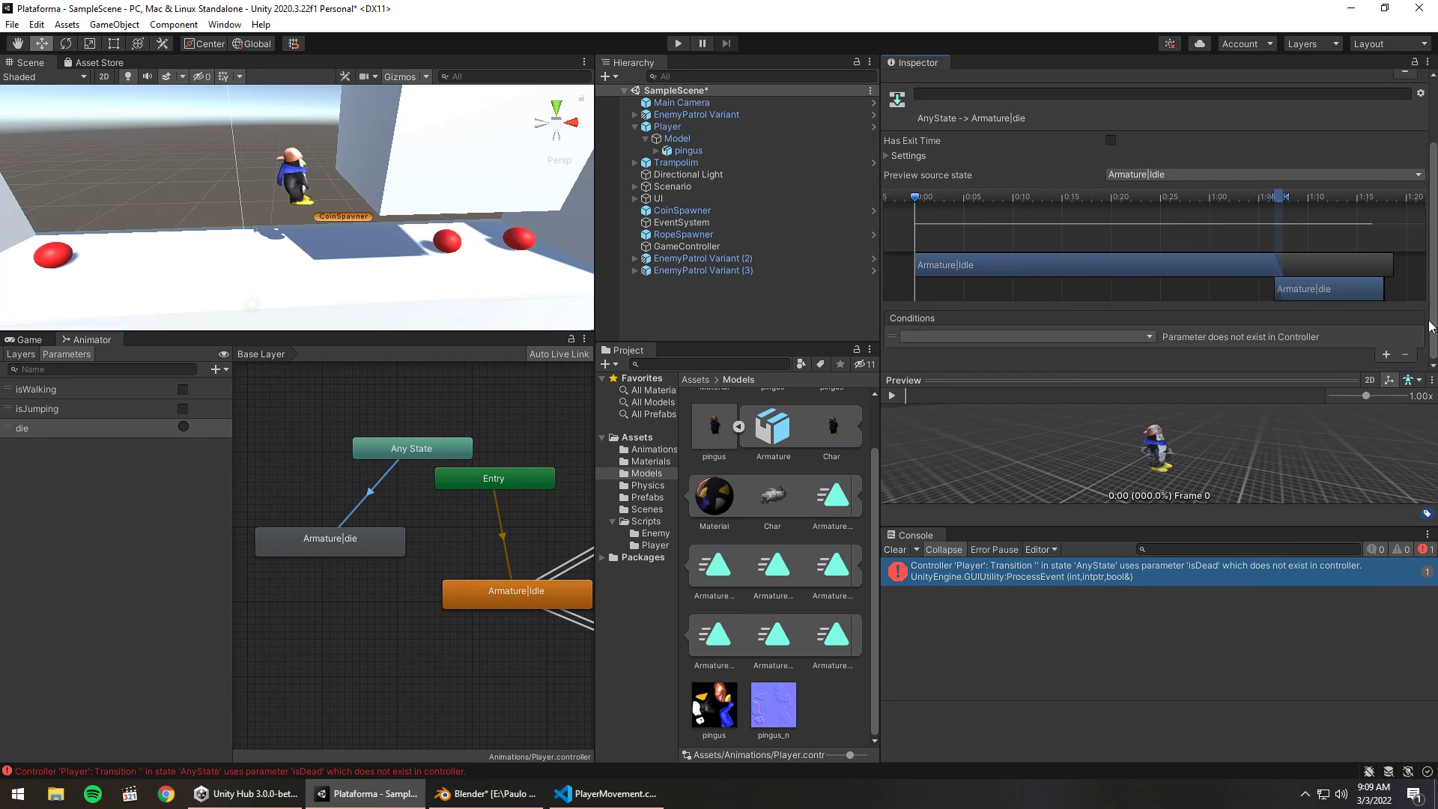
{"action": "left_click", "coordinate": [1077, 339]}
{"action": "left_click", "coordinate": [956, 411]}
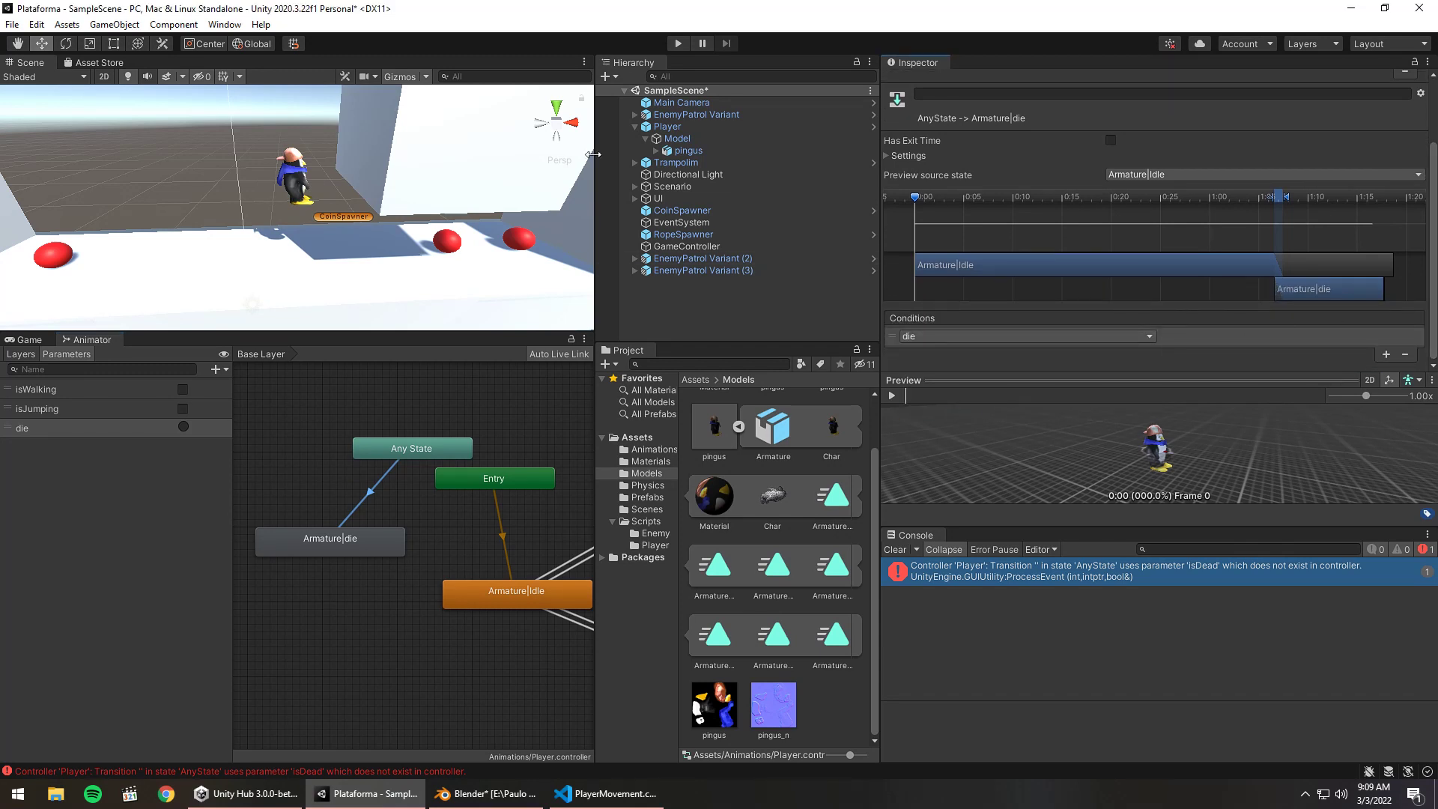
{"action": "left_click", "coordinate": [677, 44]}
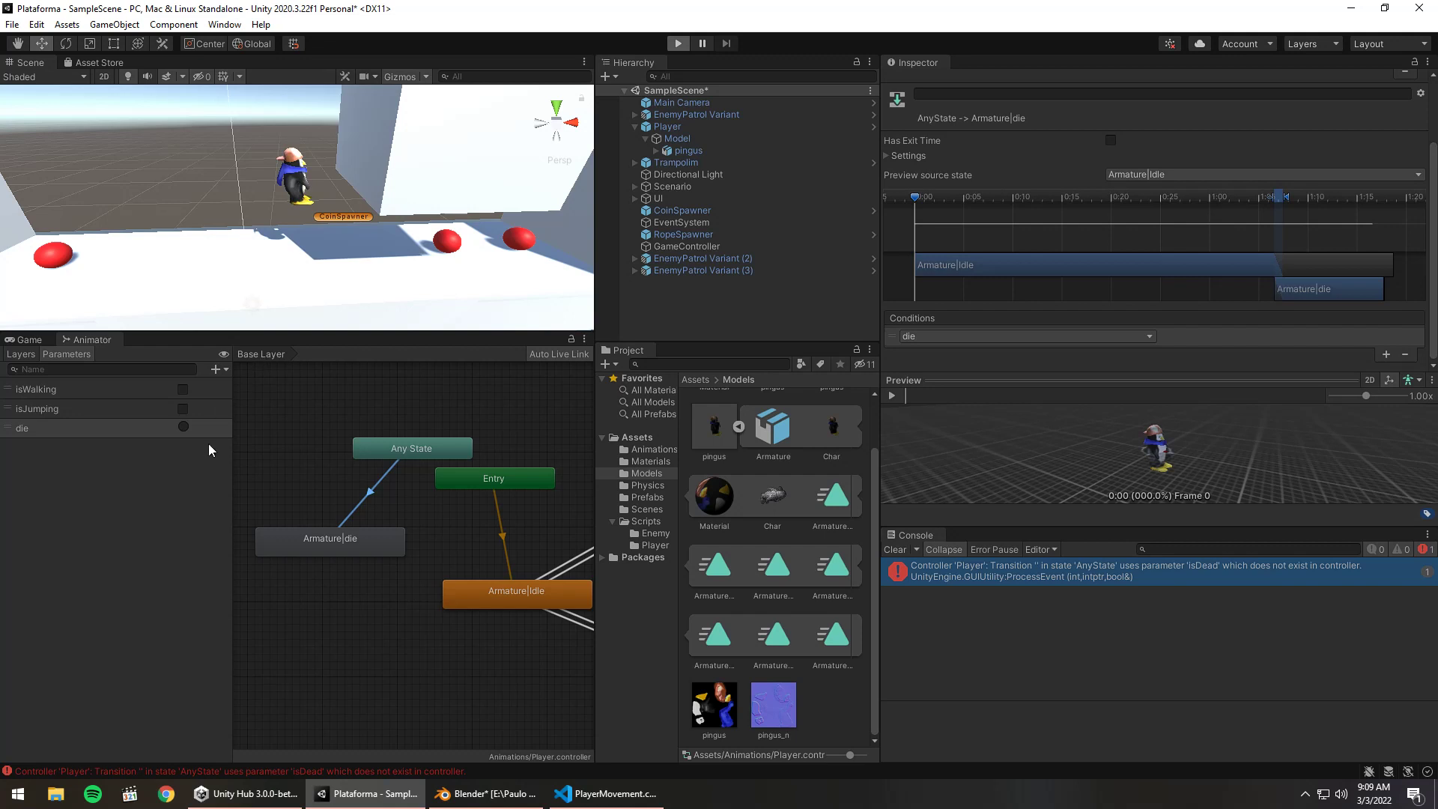
{"action": "left_click", "coordinate": [101, 338]}
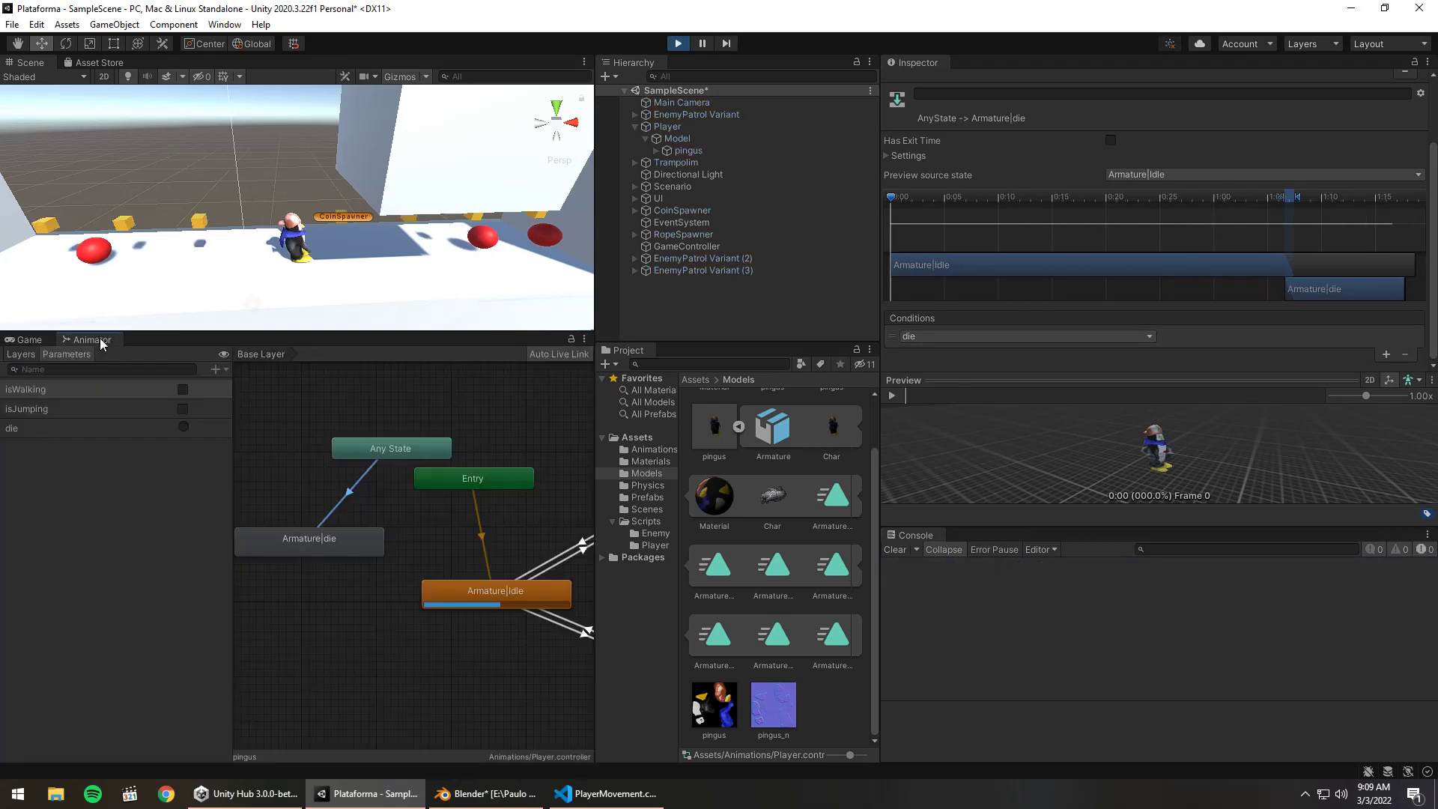
Fire the die trigger to see the death animation, stop play, and switch to VS Code
{"action": "left_click", "coordinate": [182, 427]}
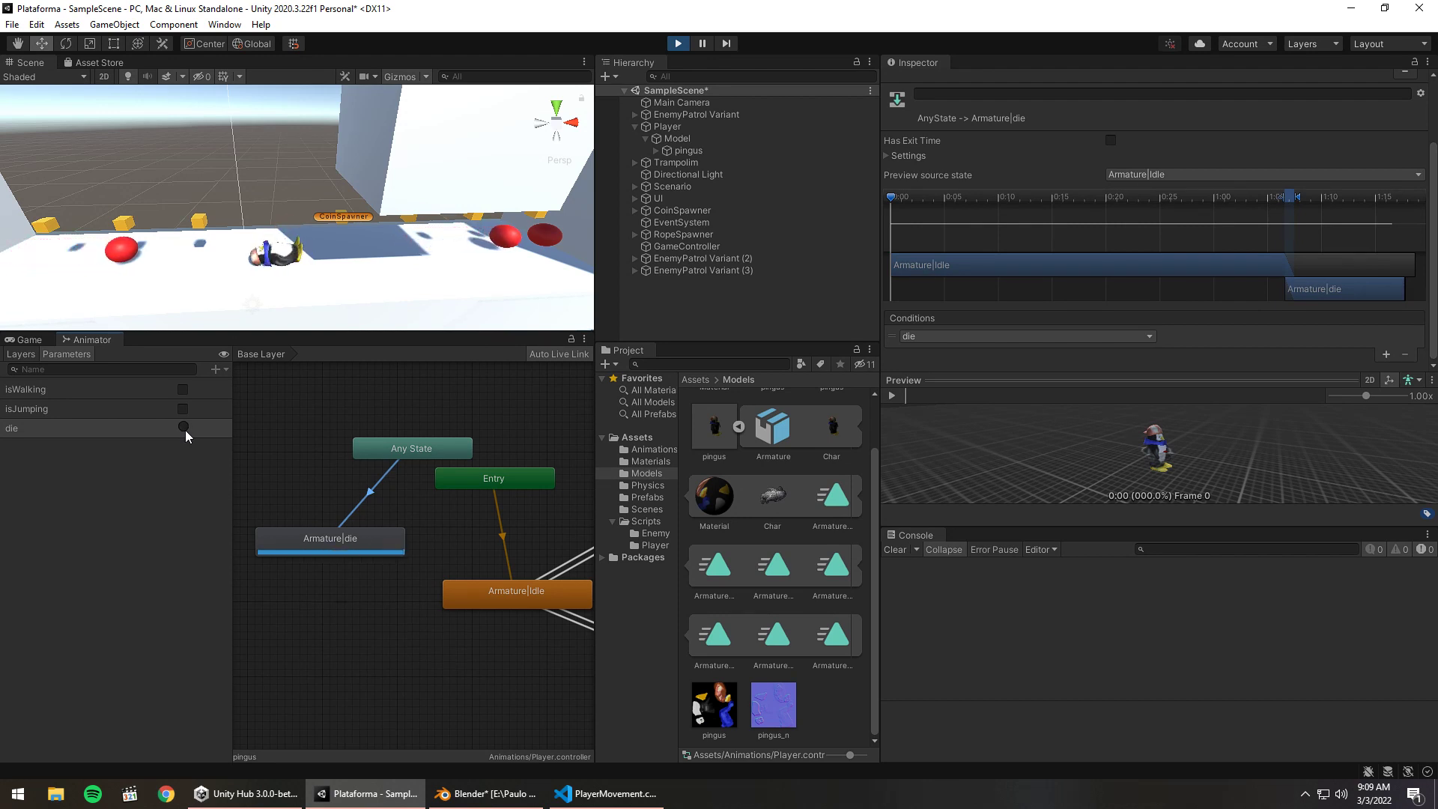
{"action": "left_click", "coordinate": [676, 43]}
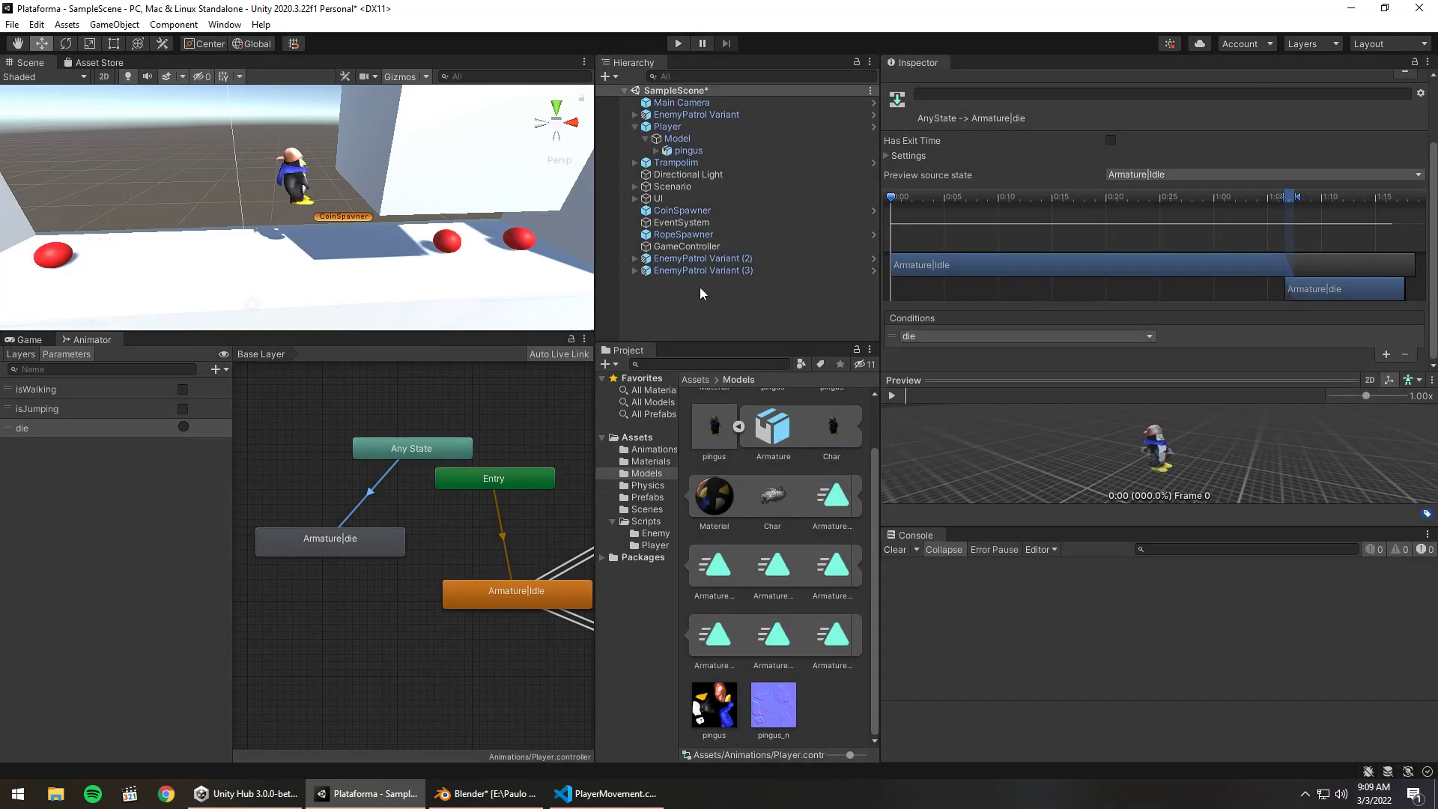
{"action": "middle_click_drag", "start_coordinate": [425, 563], "coordinate": [349, 557]}
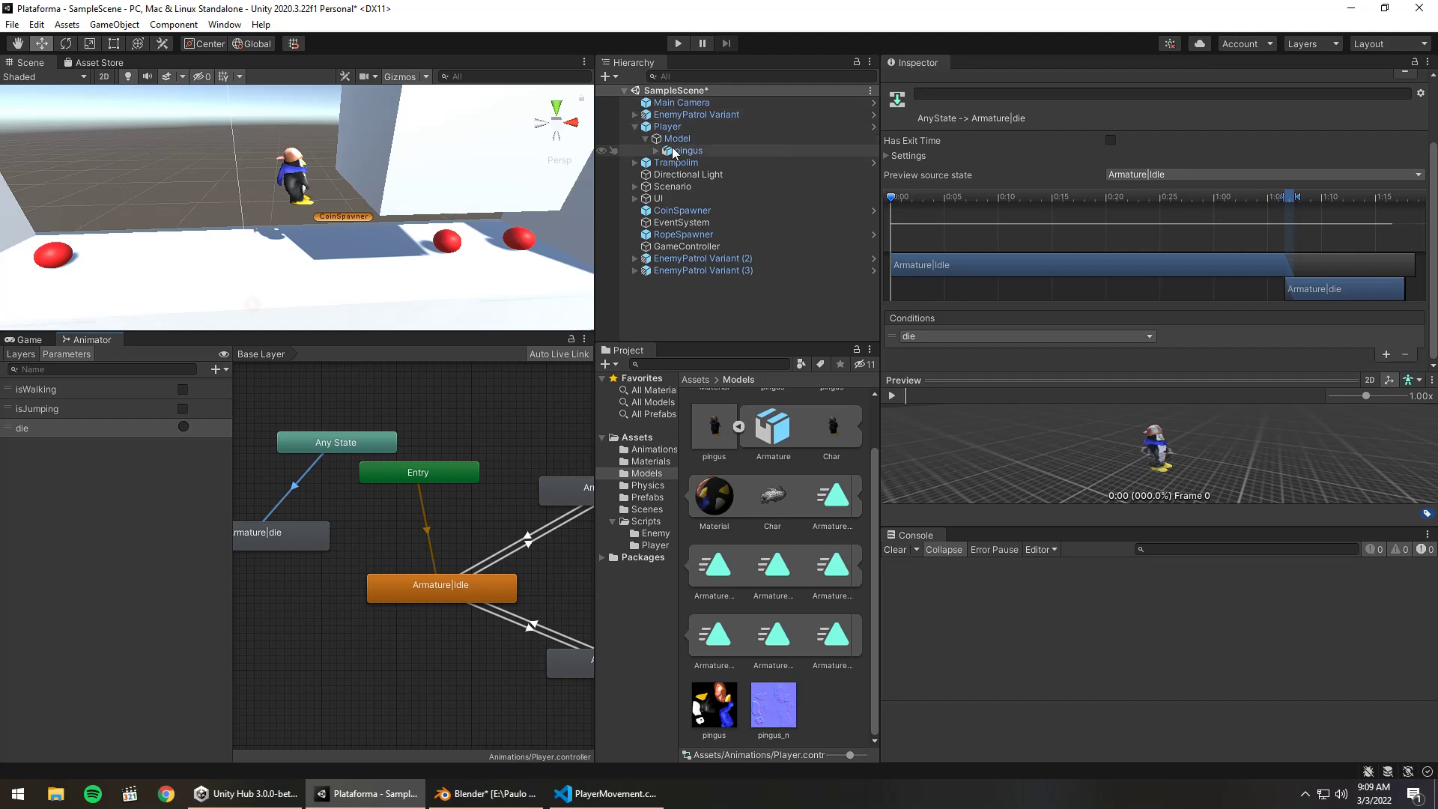
{"action": "left_click", "coordinate": [658, 783]}
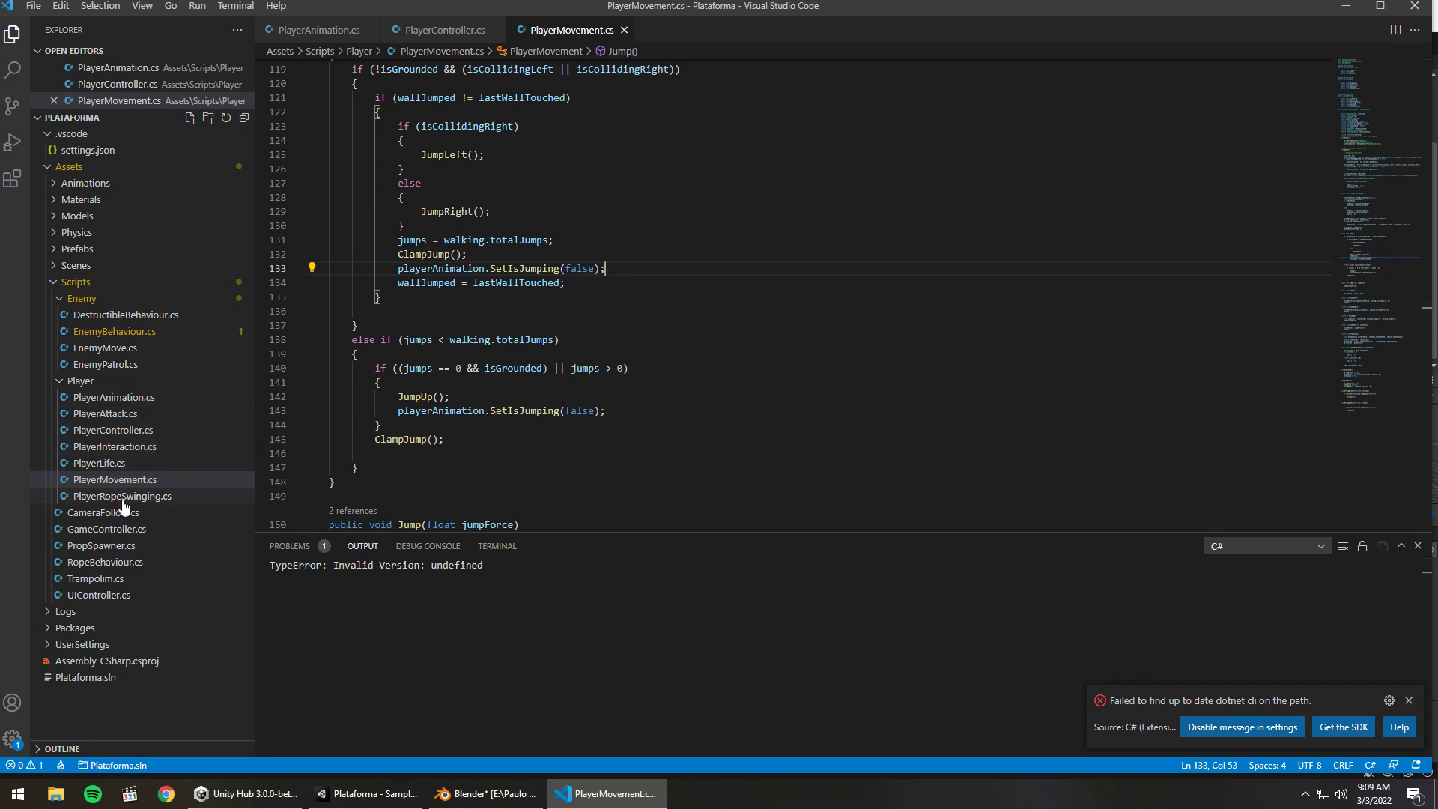
In PlayerLife.cs, declare a private PlayerAnimation playerAnimation field and save
{"action": "left_click", "coordinate": [151, 464]}
{"action": "scroll", "coordinate": [587, 419], "scroll_direction": "up", "scroll_amount": 10}
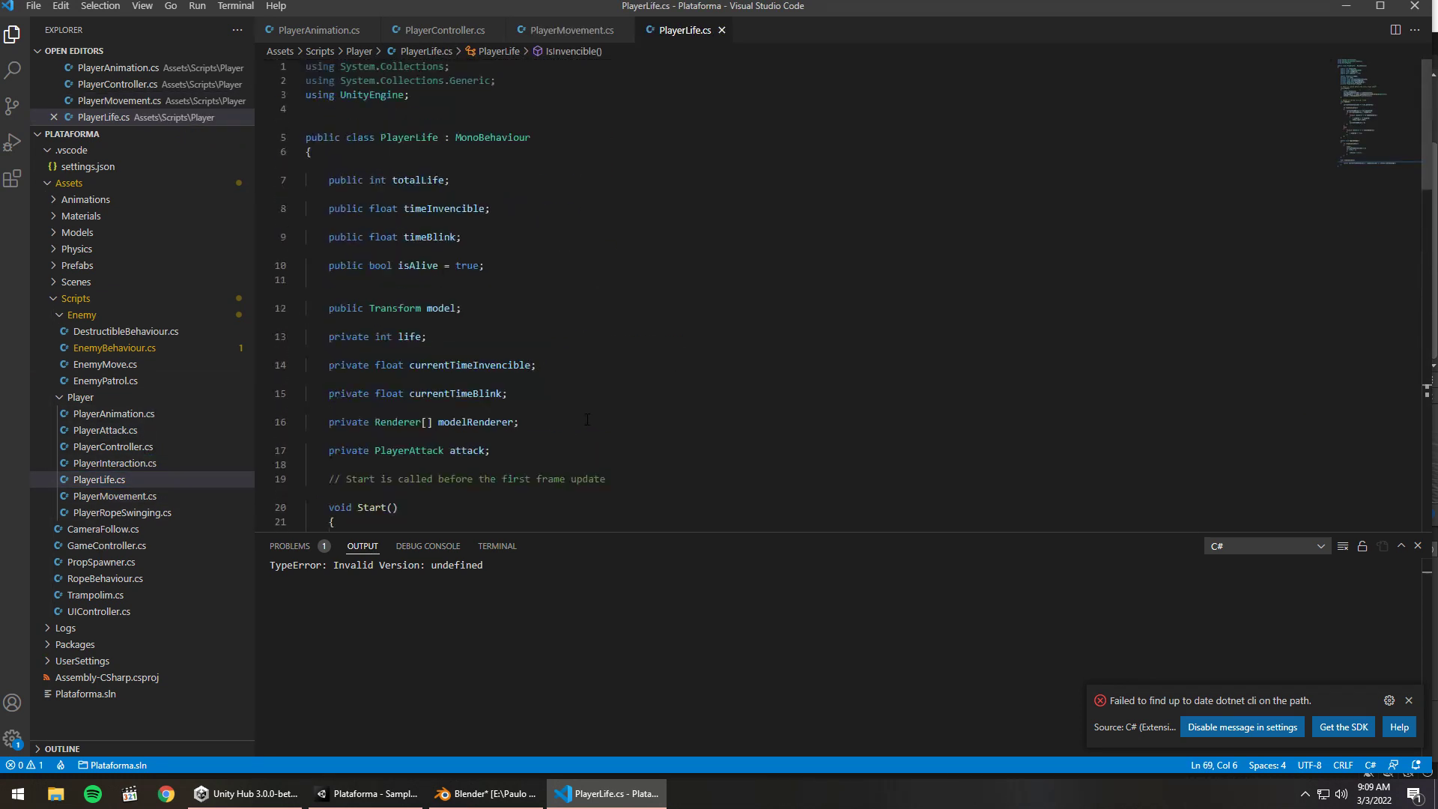
{"action": "scroll", "coordinate": [587, 420], "scroll_direction": "down", "scroll_amount": 2}
{"action": "left_click", "coordinate": [527, 385]}
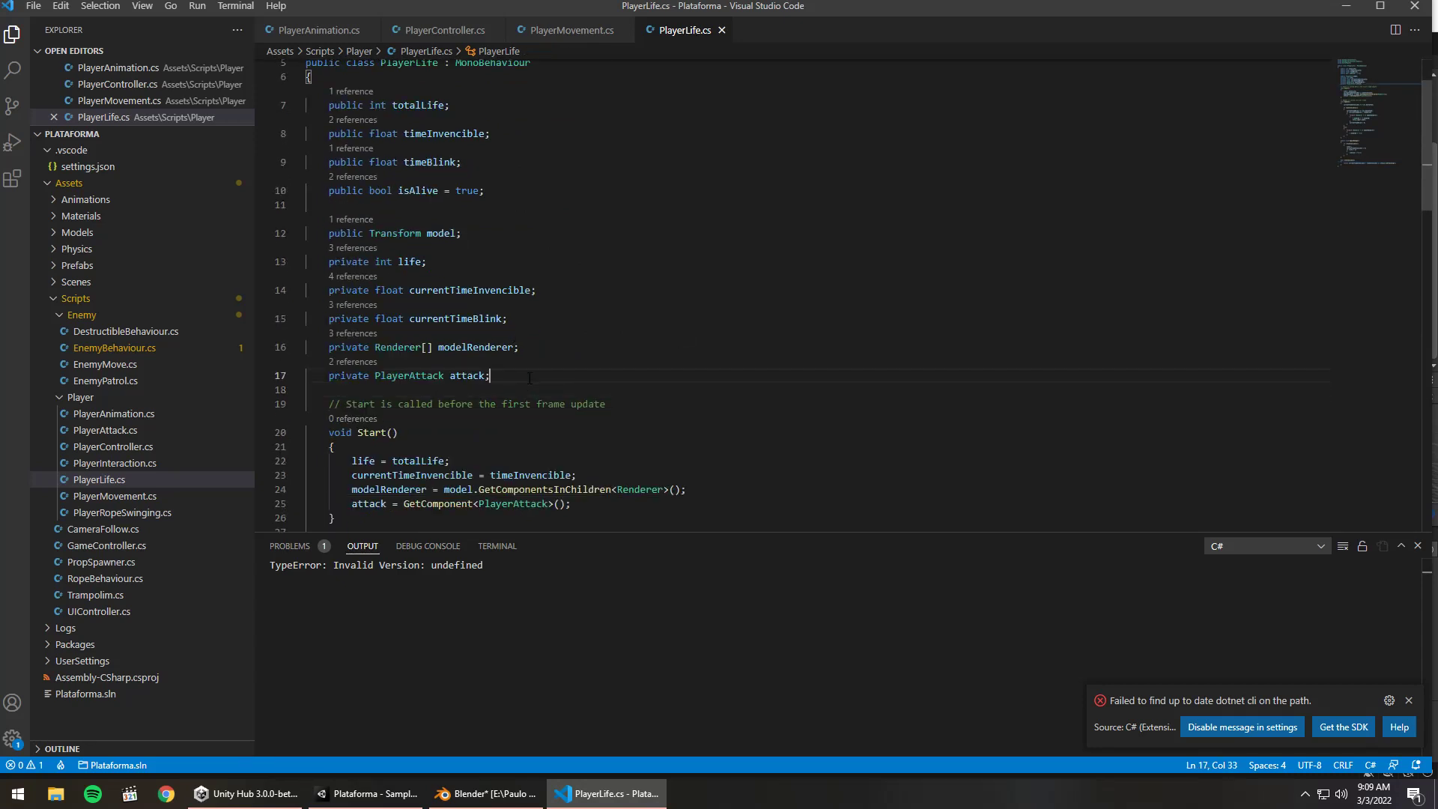
{"action": "key", "text": "Return"}
{"action": "type", "text": "private Player"}
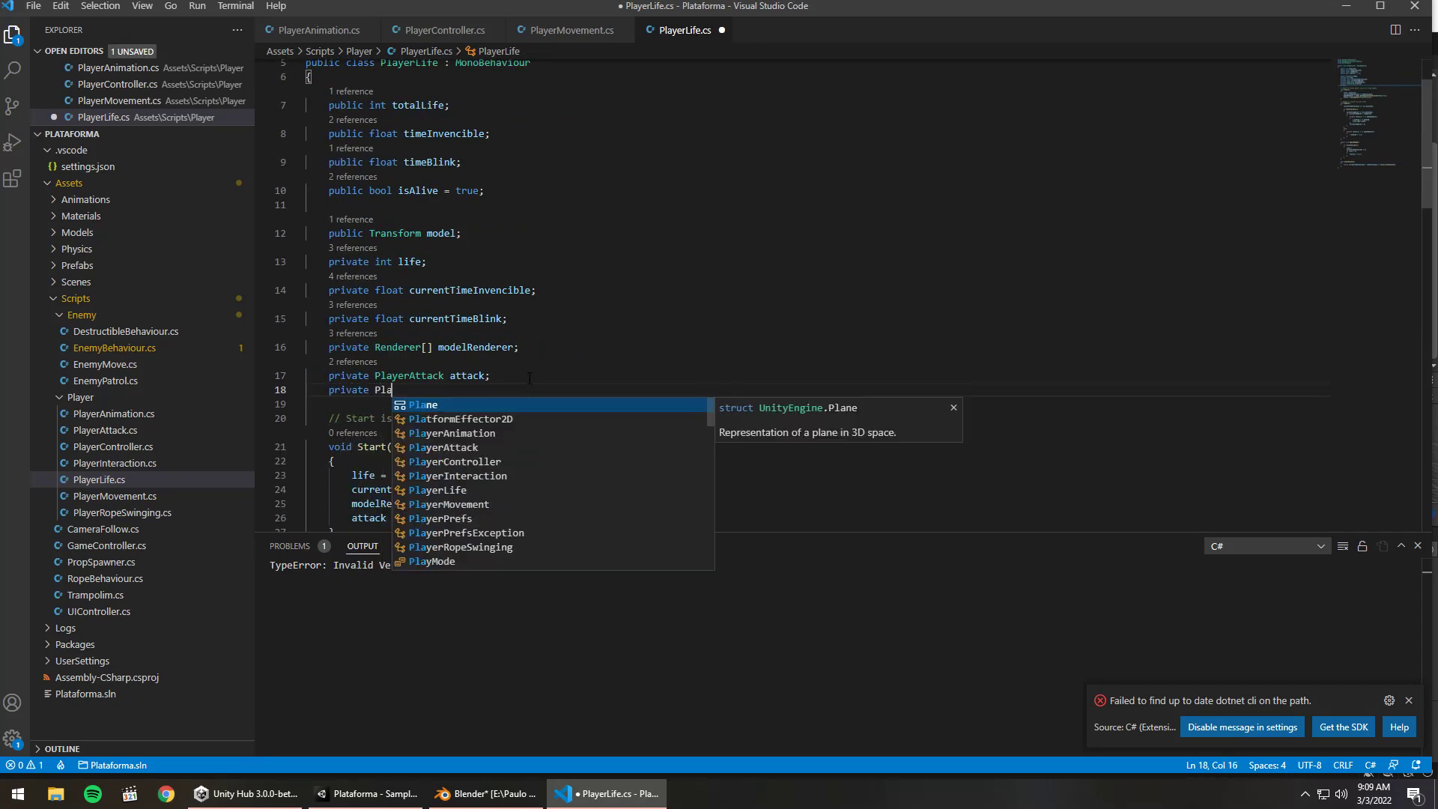
{"action": "key", "text": "Return"}
{"action": "type", "text": "player"}
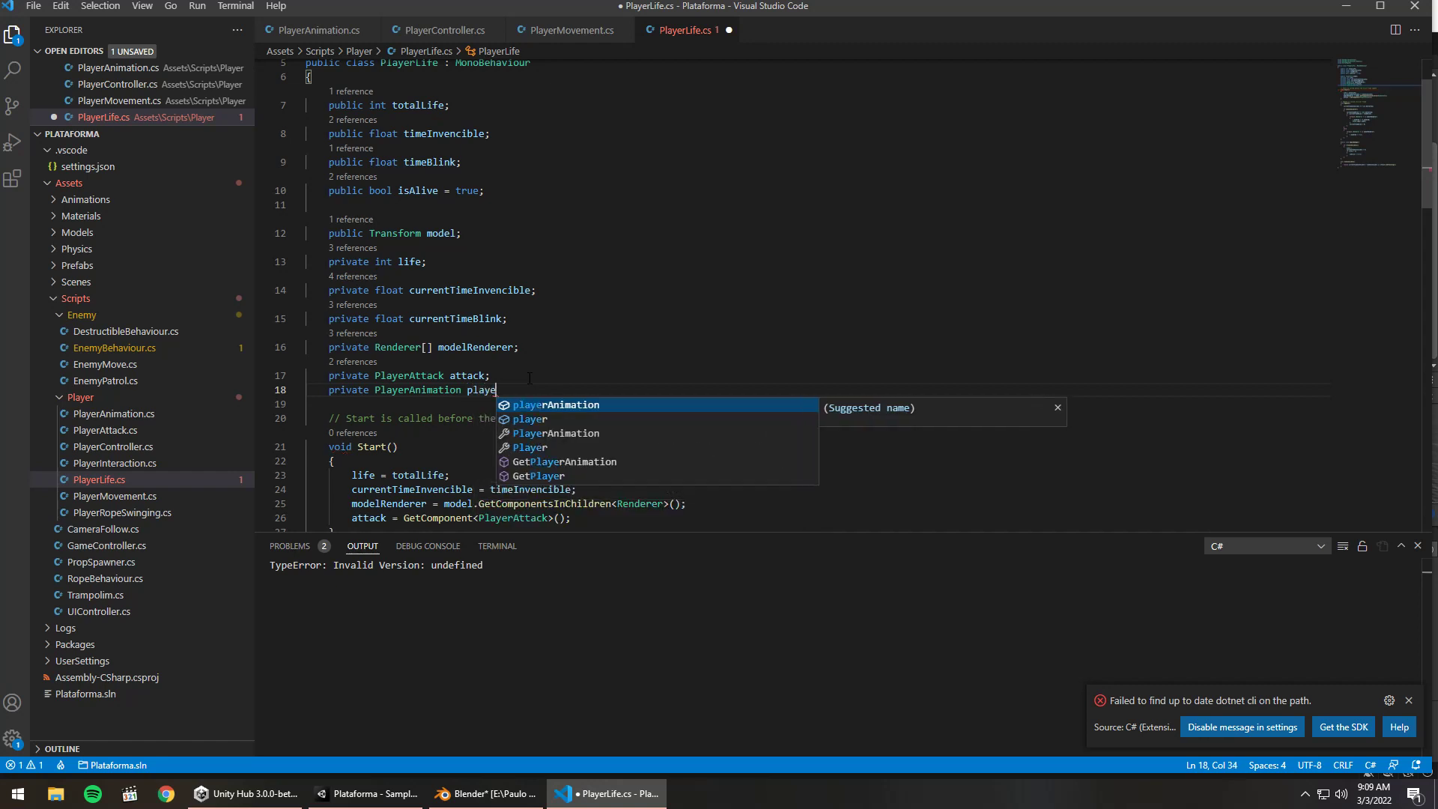
{"action": "key", "text": "BackSpace"}
{"action": "key", "text": "BackSpace"}
{"action": "key", "text": "BackSpace"}
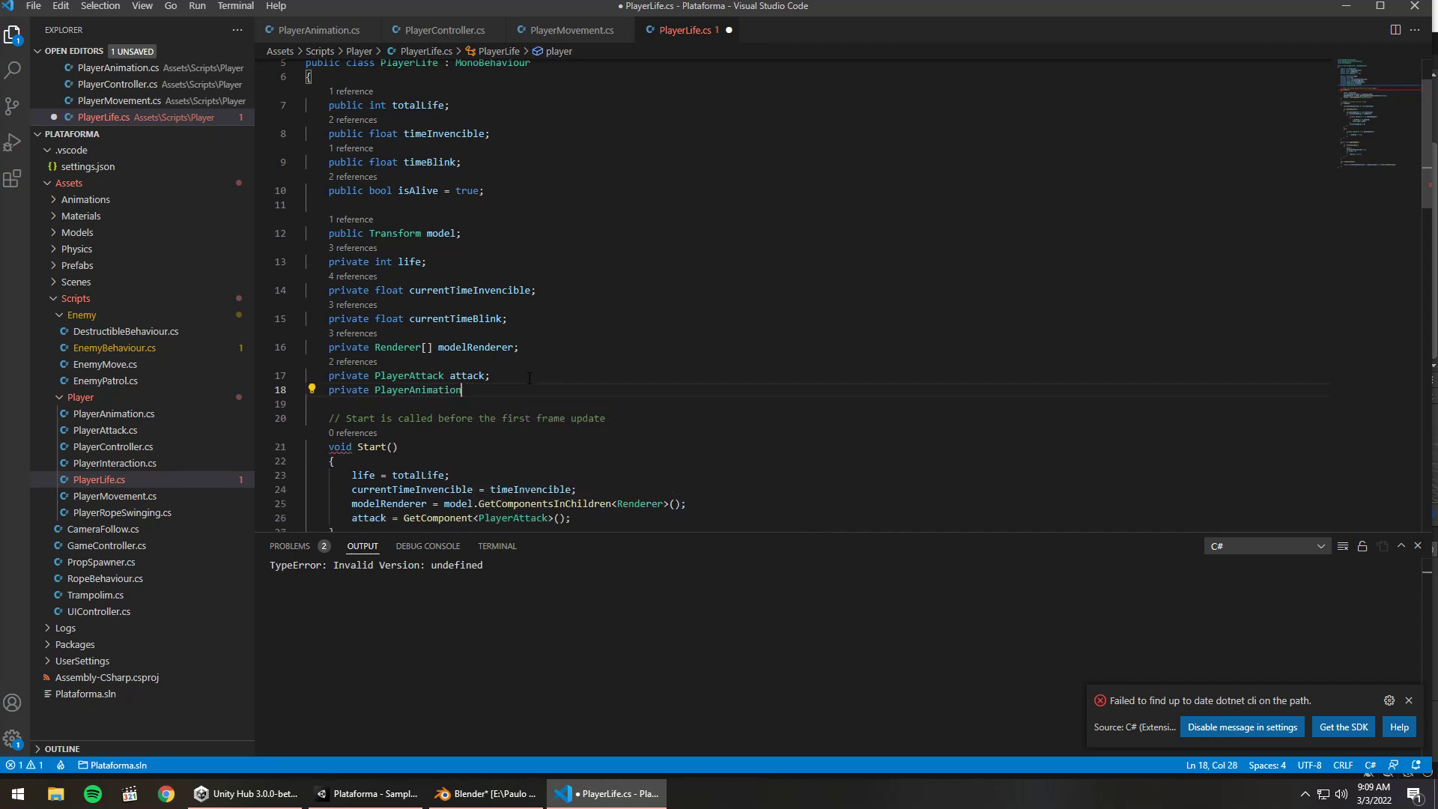
{"action": "type", "text": "player"}
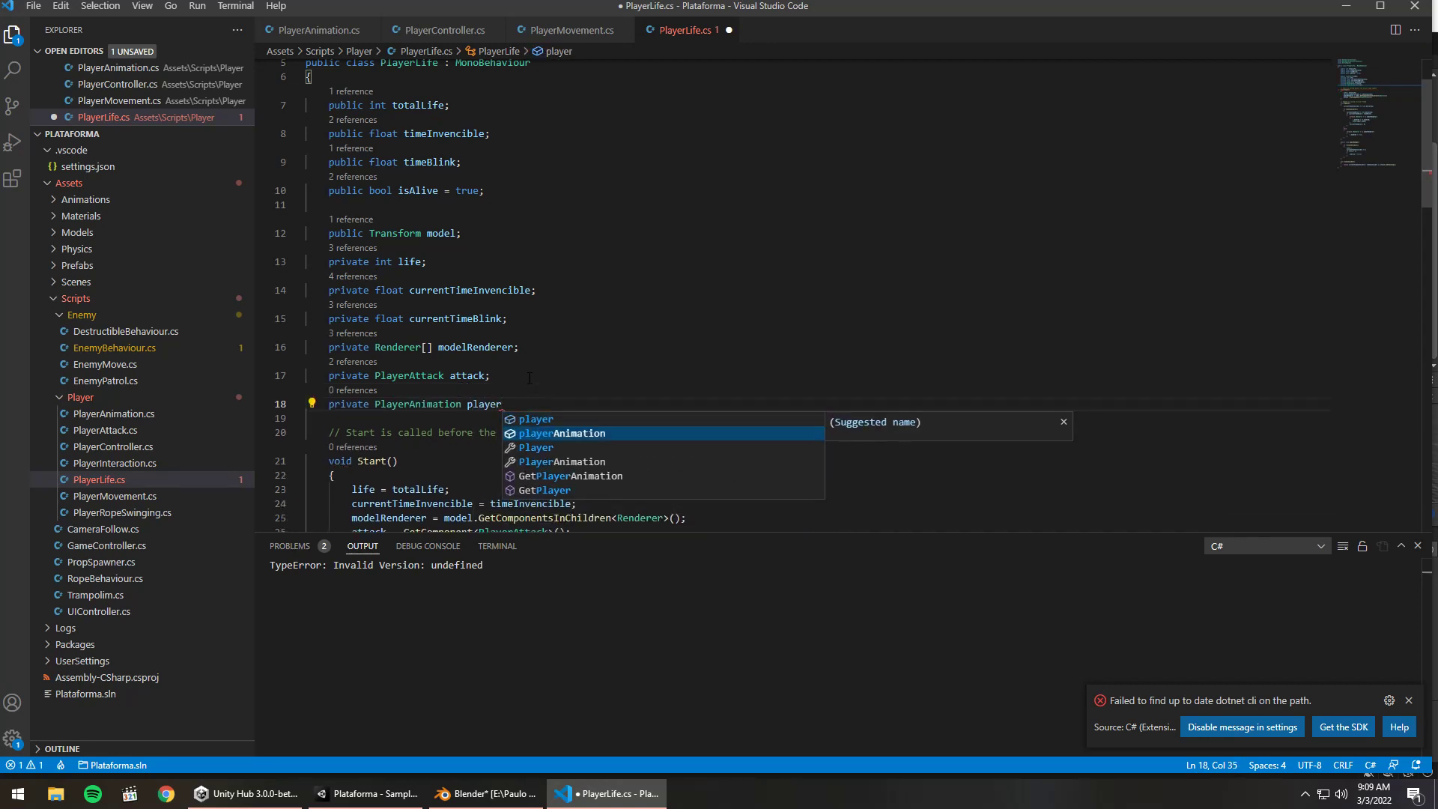
{"action": "key", "text": "Return"}
{"action": "type", "text": ";"}
{"action": "key", "text": "ctrl+s"}
In Start, assign playerAnimation = GetComponent<PlayerAnimation>();
{"action": "scroll", "coordinate": [529, 377], "scroll_direction": "down", "scroll_amount": 3}
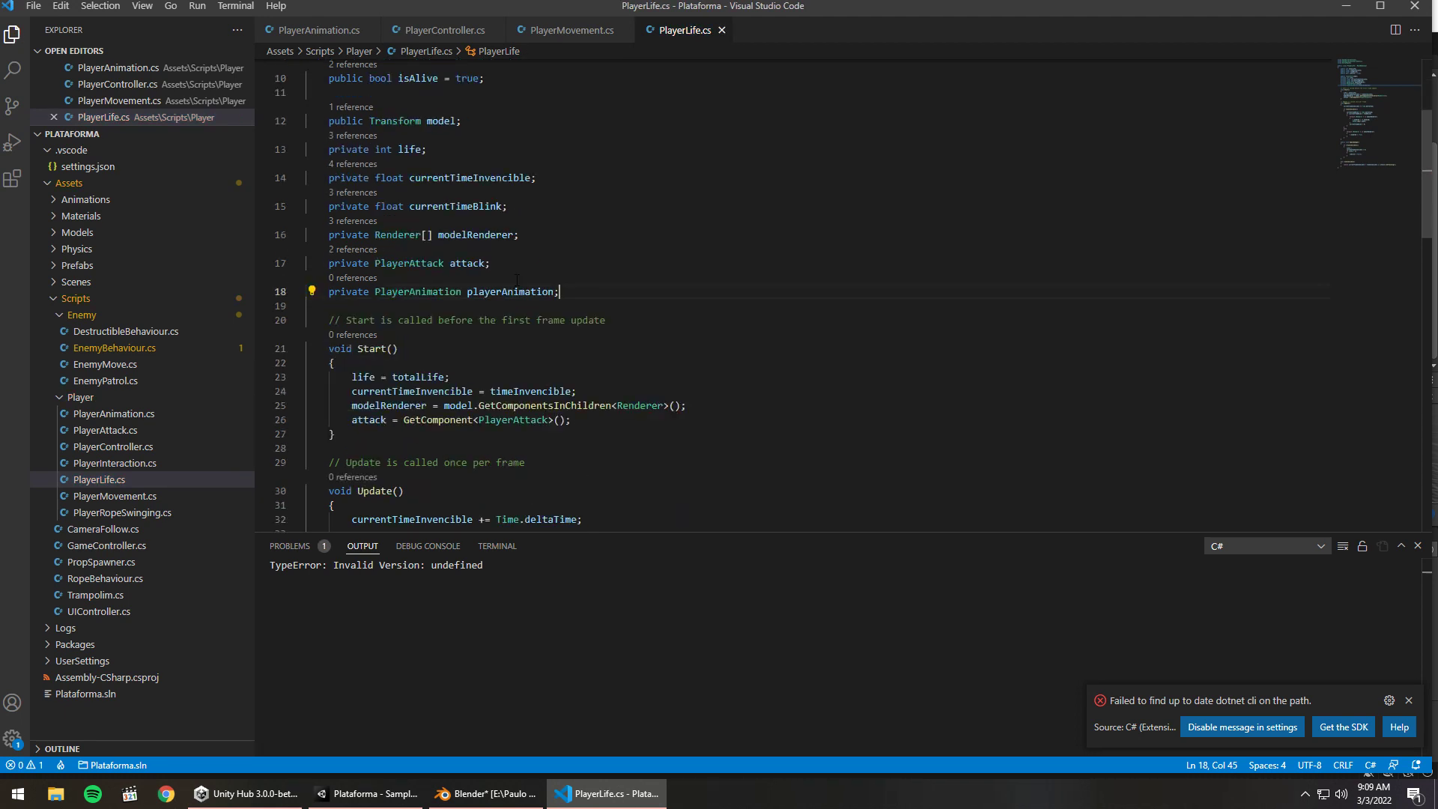
{"action": "double_click", "coordinate": [526, 292]}
{"action": "key", "text": "ctrl+c"}
{"action": "left_click", "coordinate": [599, 418]}
{"action": "key", "text": "Return"}
{"action": "key", "text": "ctrl+v"}
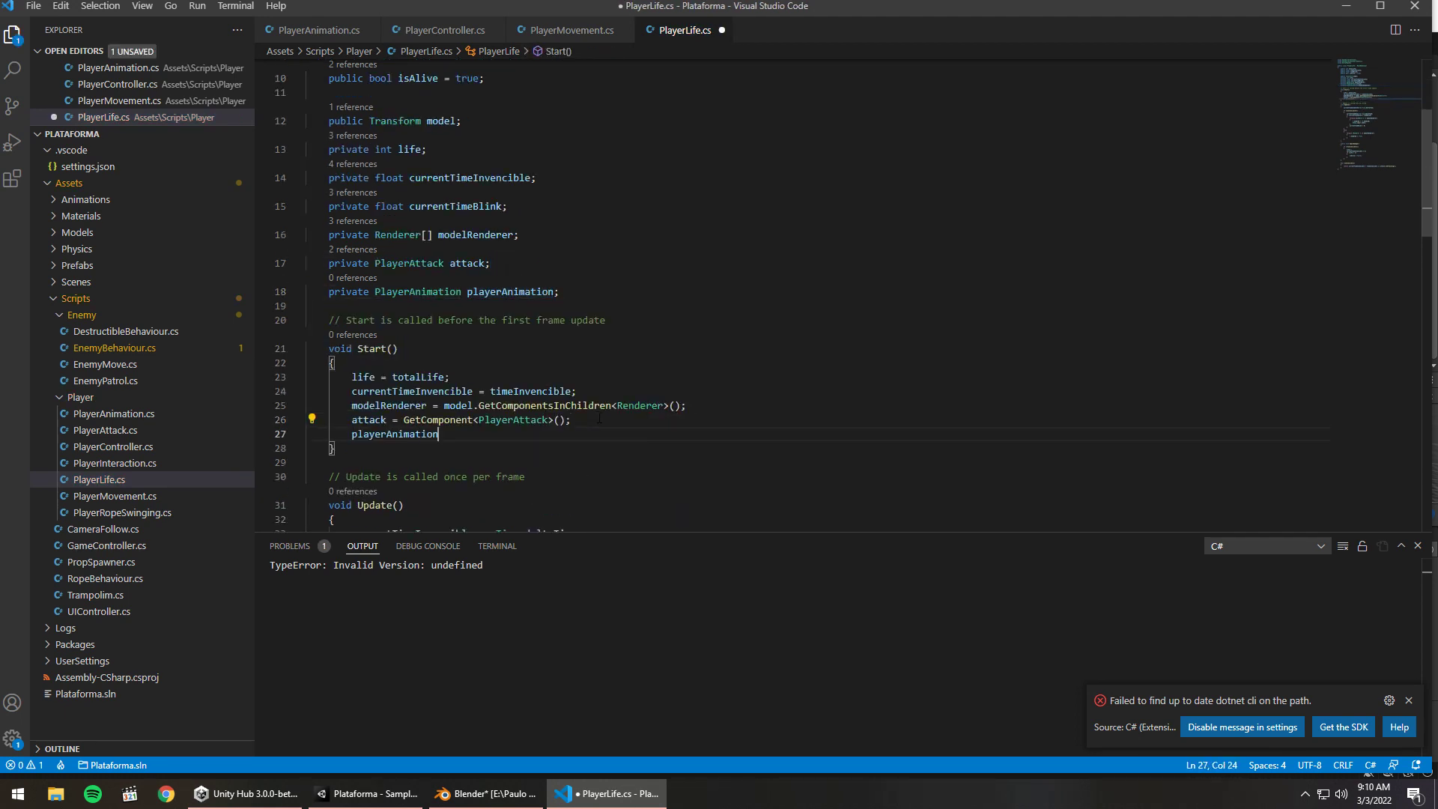
{"action": "type", "text": "etComp"}
{"action": "key", "text": "Down"}
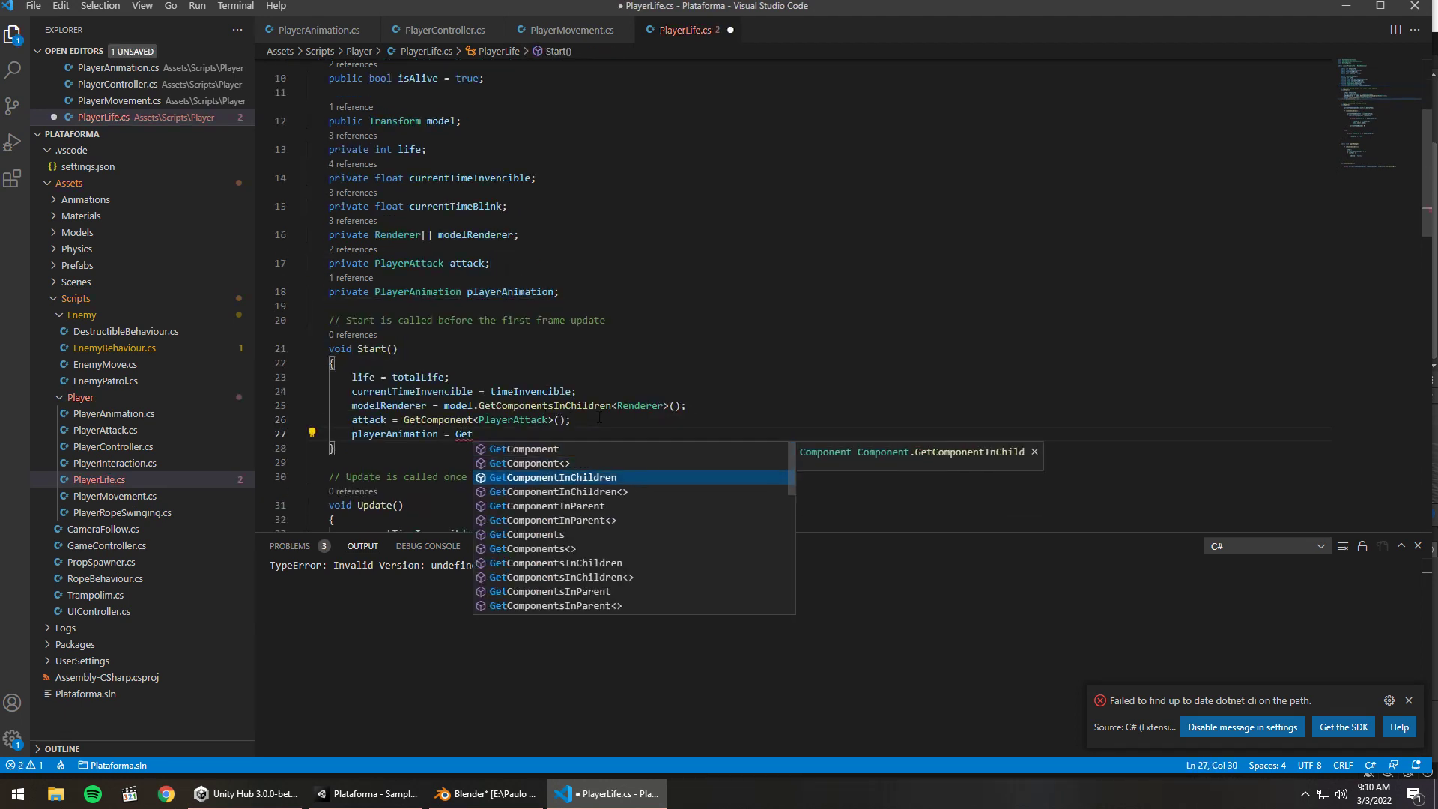
{"action": "key", "text": "Up"}
{"action": "key", "text": "Tab"}
{"action": "type", "text": "<"}
{"action": "type", "text": "Player"}
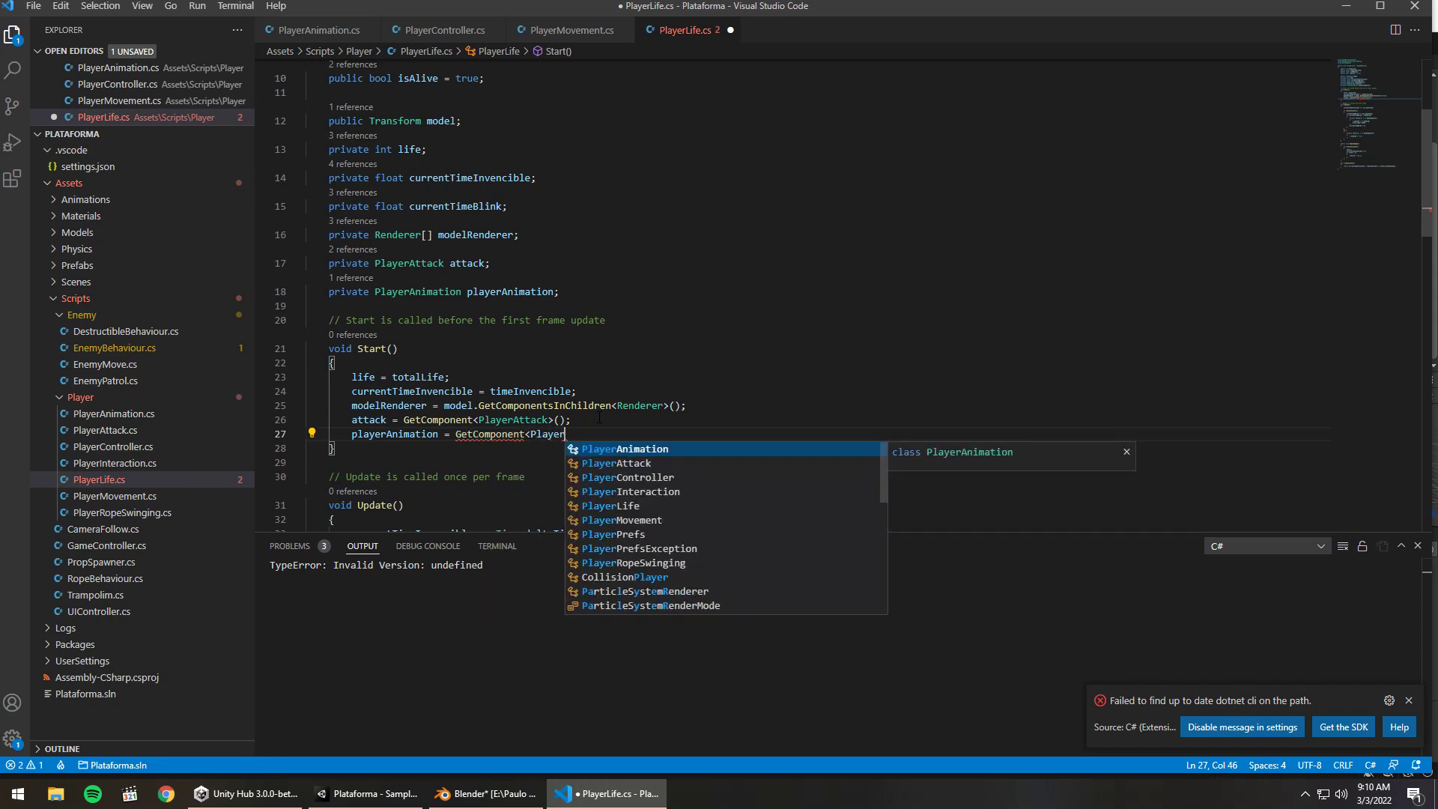
{"action": "key", "text": "Tab"}
{"action": "type", "text": "()"}
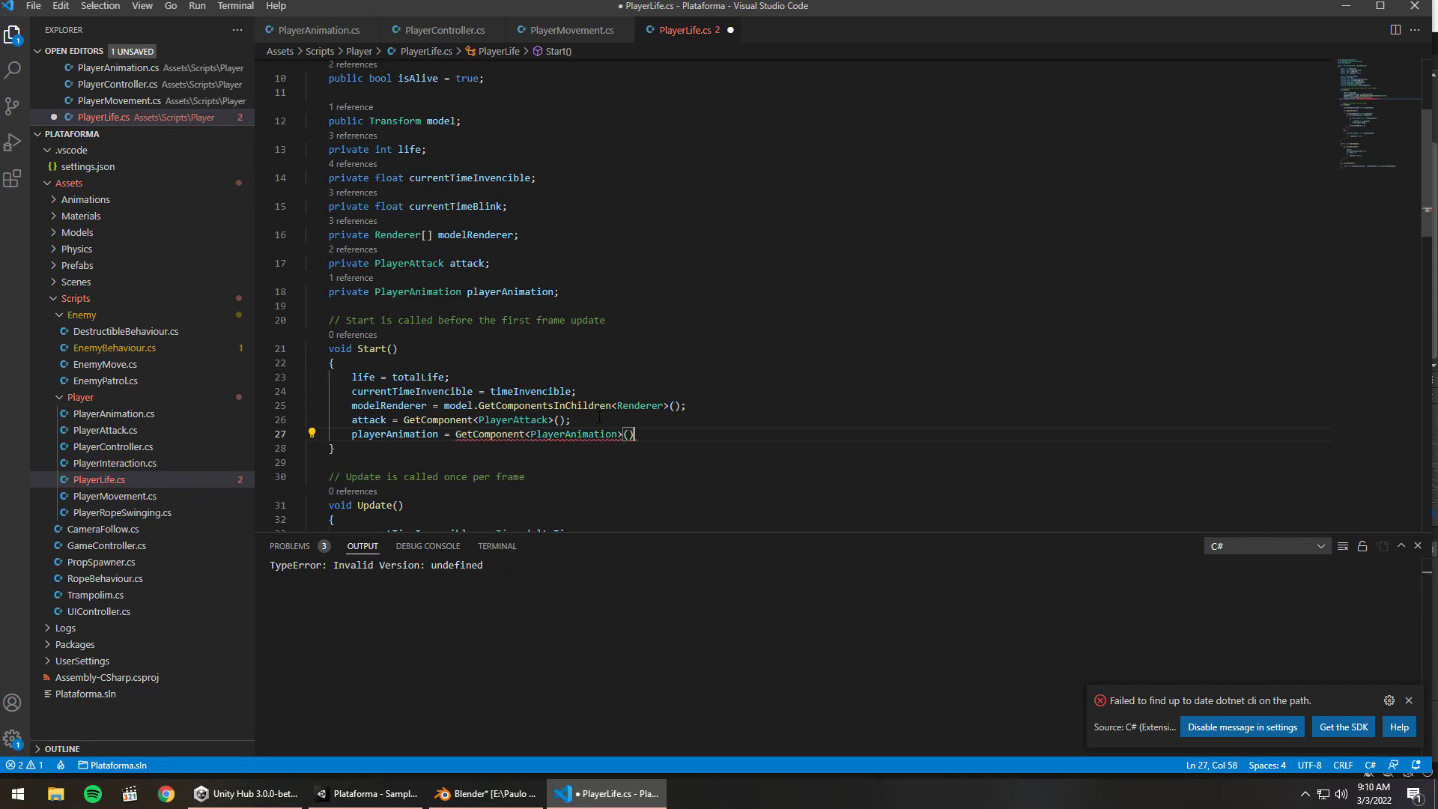
{"action": "type", "text": ";"}
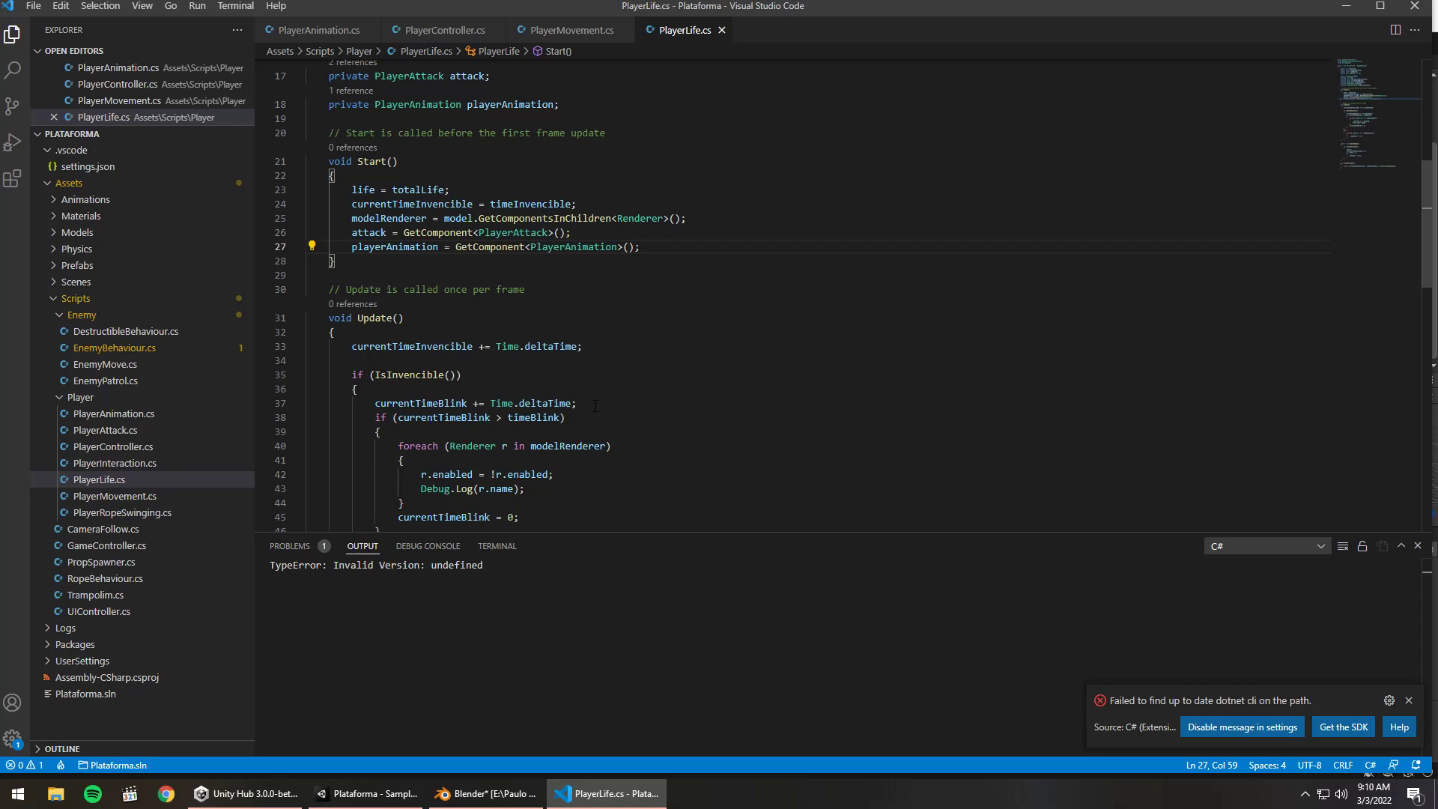
Begin a playerAnimation. call on a new line after isAlive = false in ApplyDamage
{"action": "scroll", "coordinate": [595, 406], "scroll_direction": "down", "scroll_amount": 4}
{"action": "scroll", "coordinate": [594, 408], "scroll_direction": "down", "scroll_amount": 3}
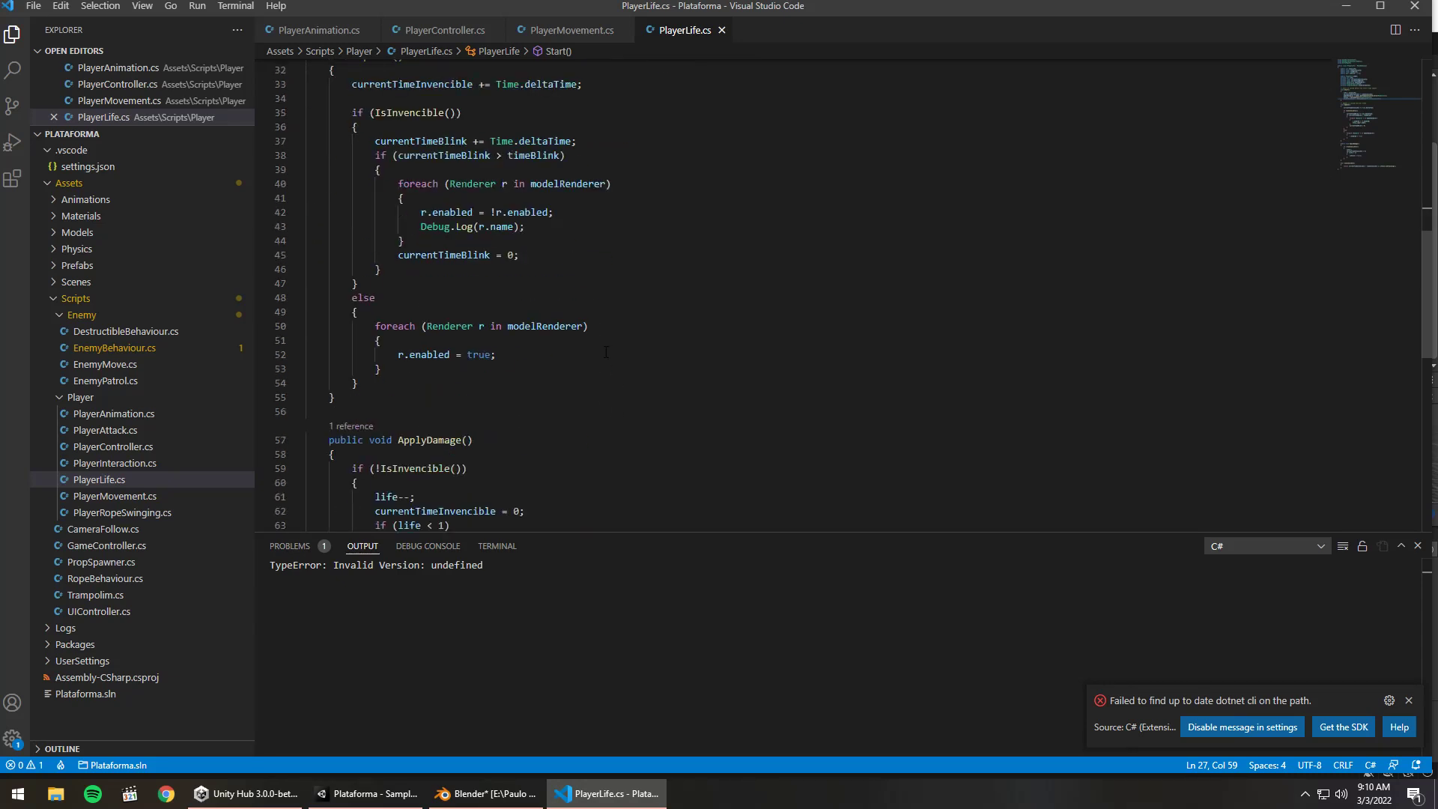
{"action": "scroll", "coordinate": [597, 382], "scroll_direction": "down", "scroll_amount": 5}
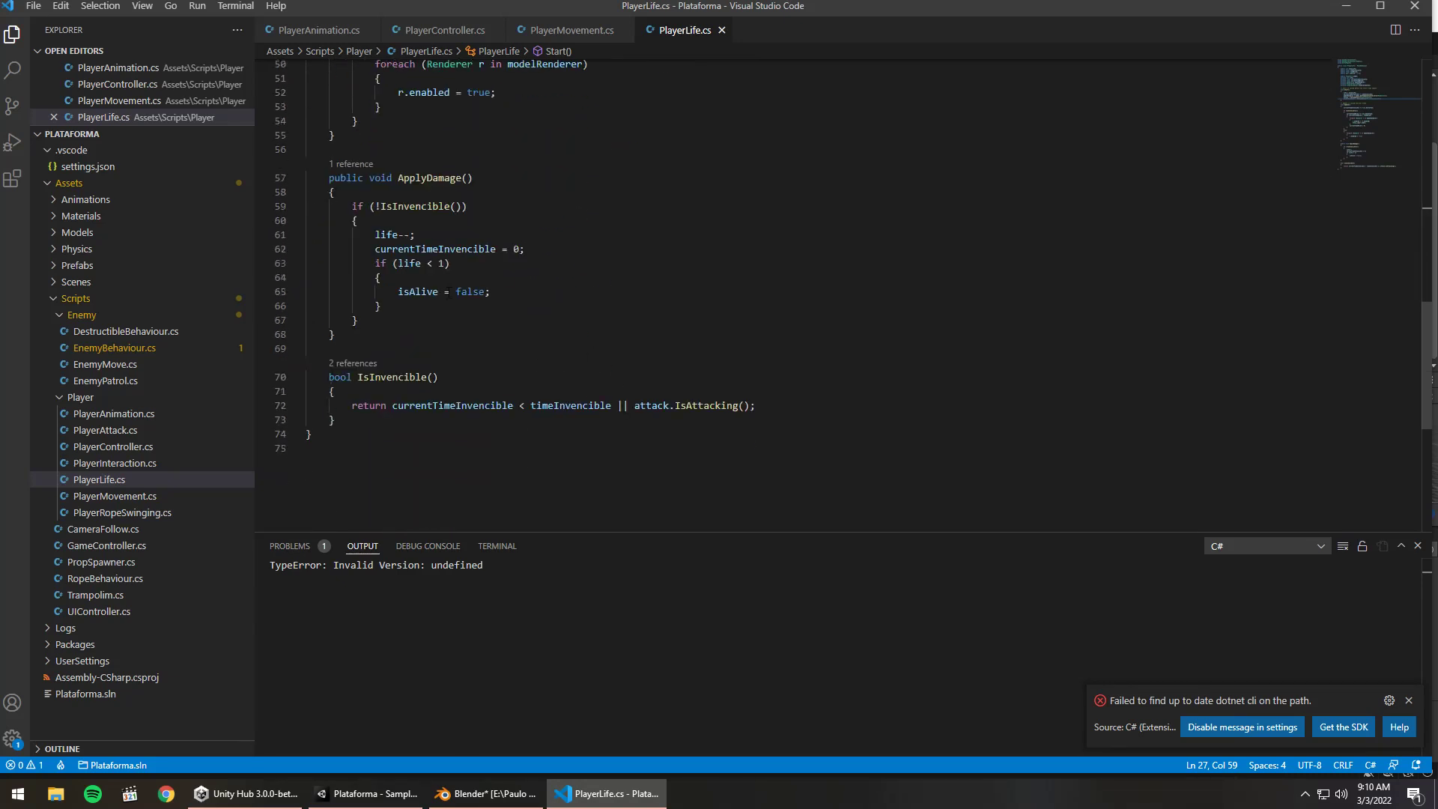
{"action": "scroll", "coordinate": [479, 318], "scroll_direction": "up", "scroll_amount": 1}
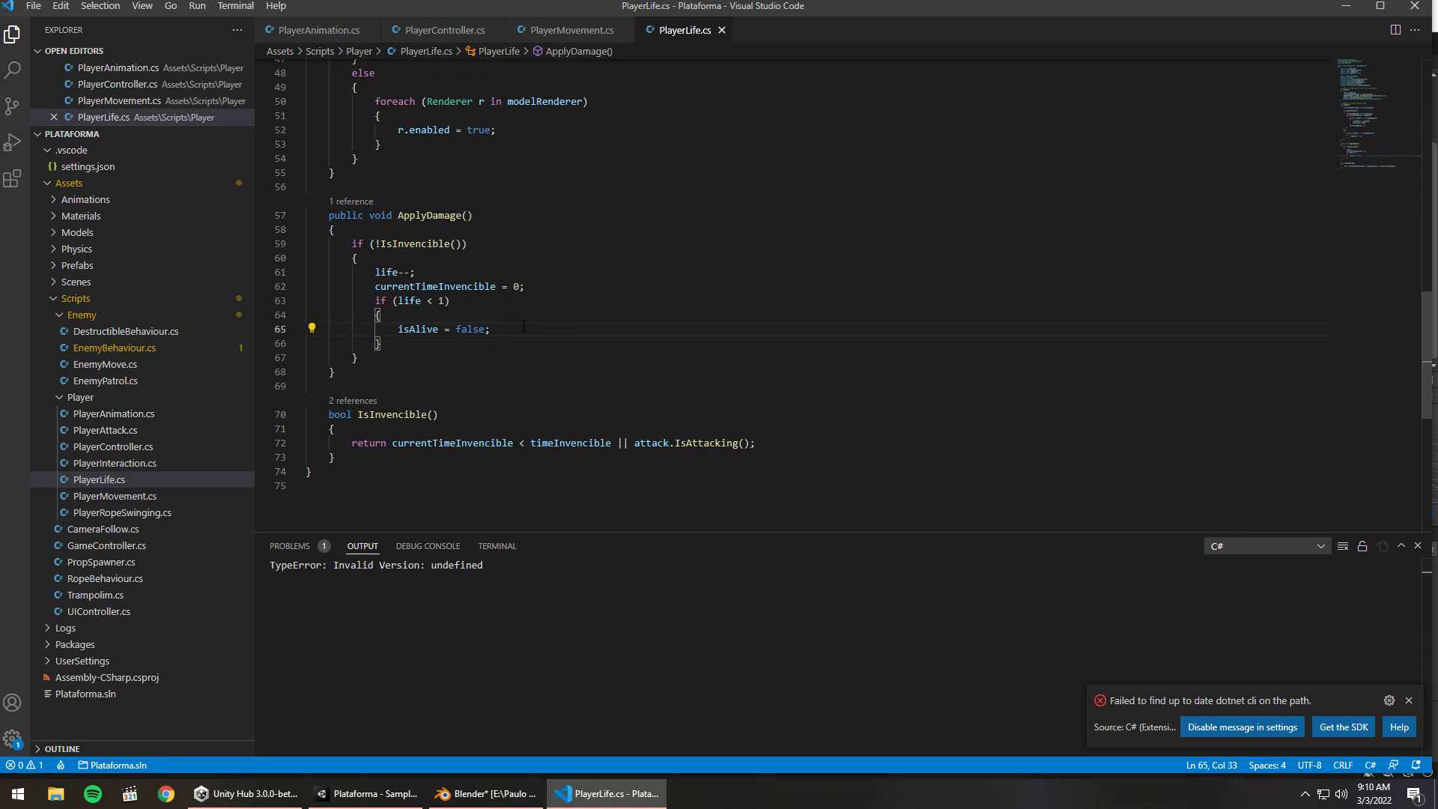
{"action": "key", "text": "Return"}
{"action": "type", "text": "player"}
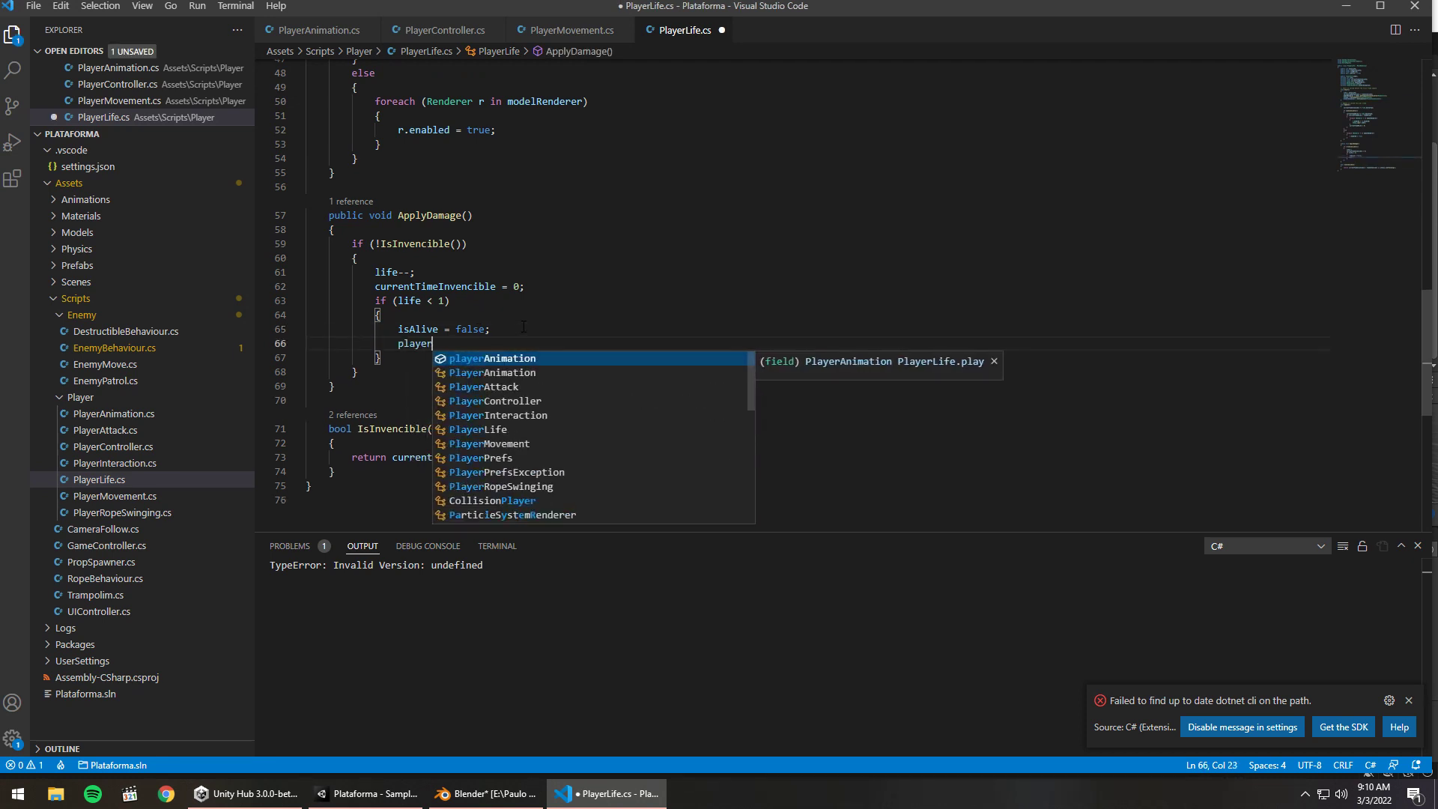
{"action": "type", "text": "Animation."}
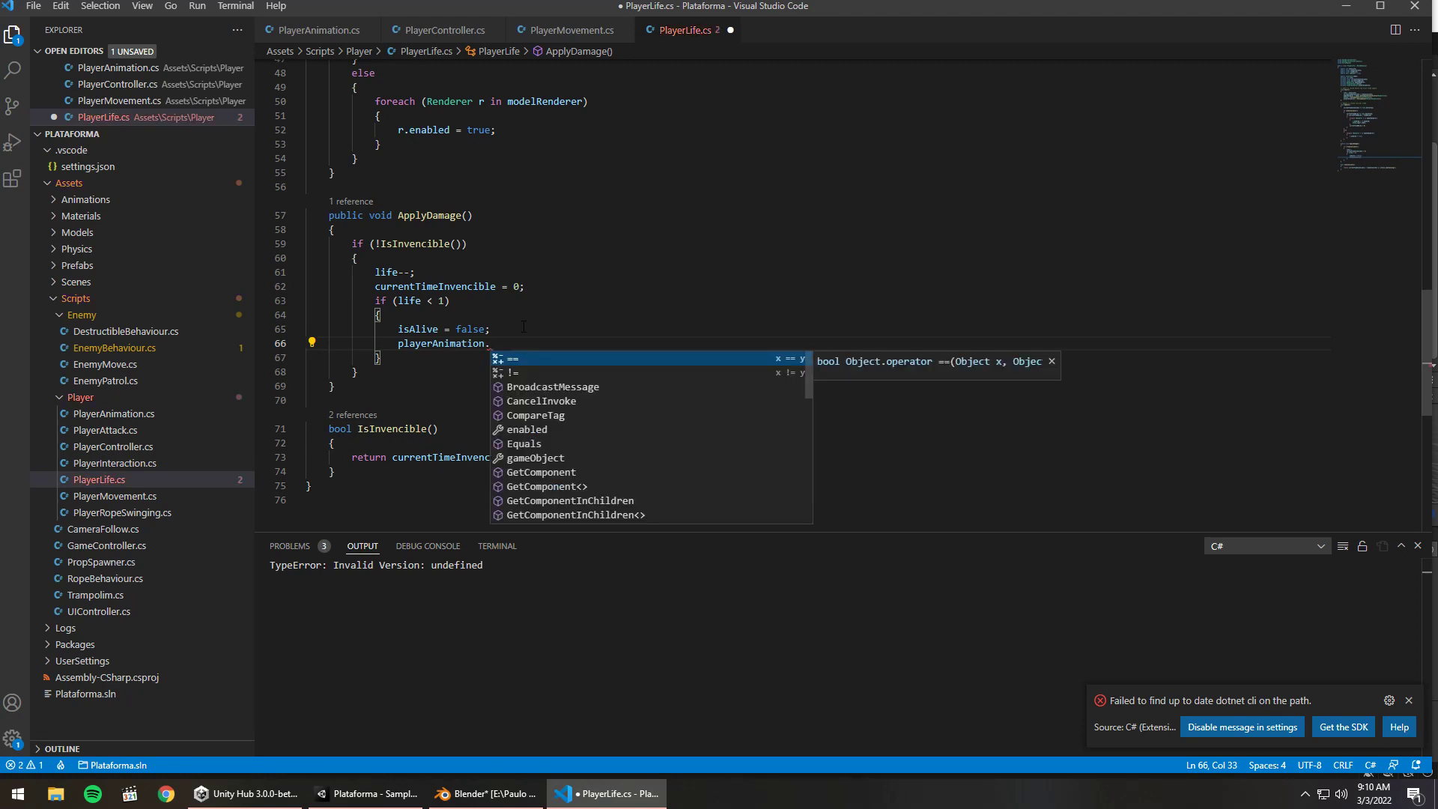
{"action": "type", "text": "tr"}
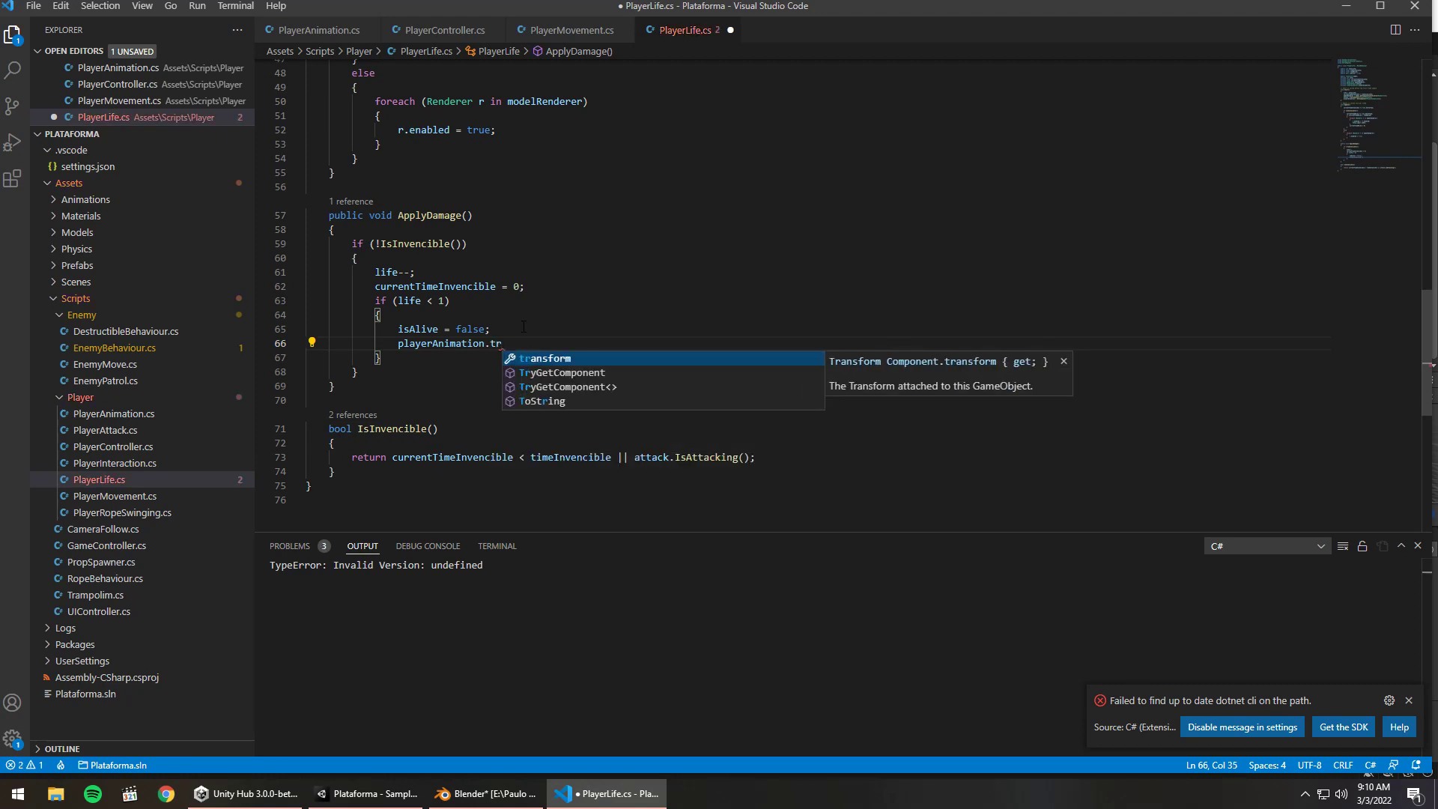
{"action": "key", "text": "BackSpace"}
{"action": "key", "text": "BackSpace"}
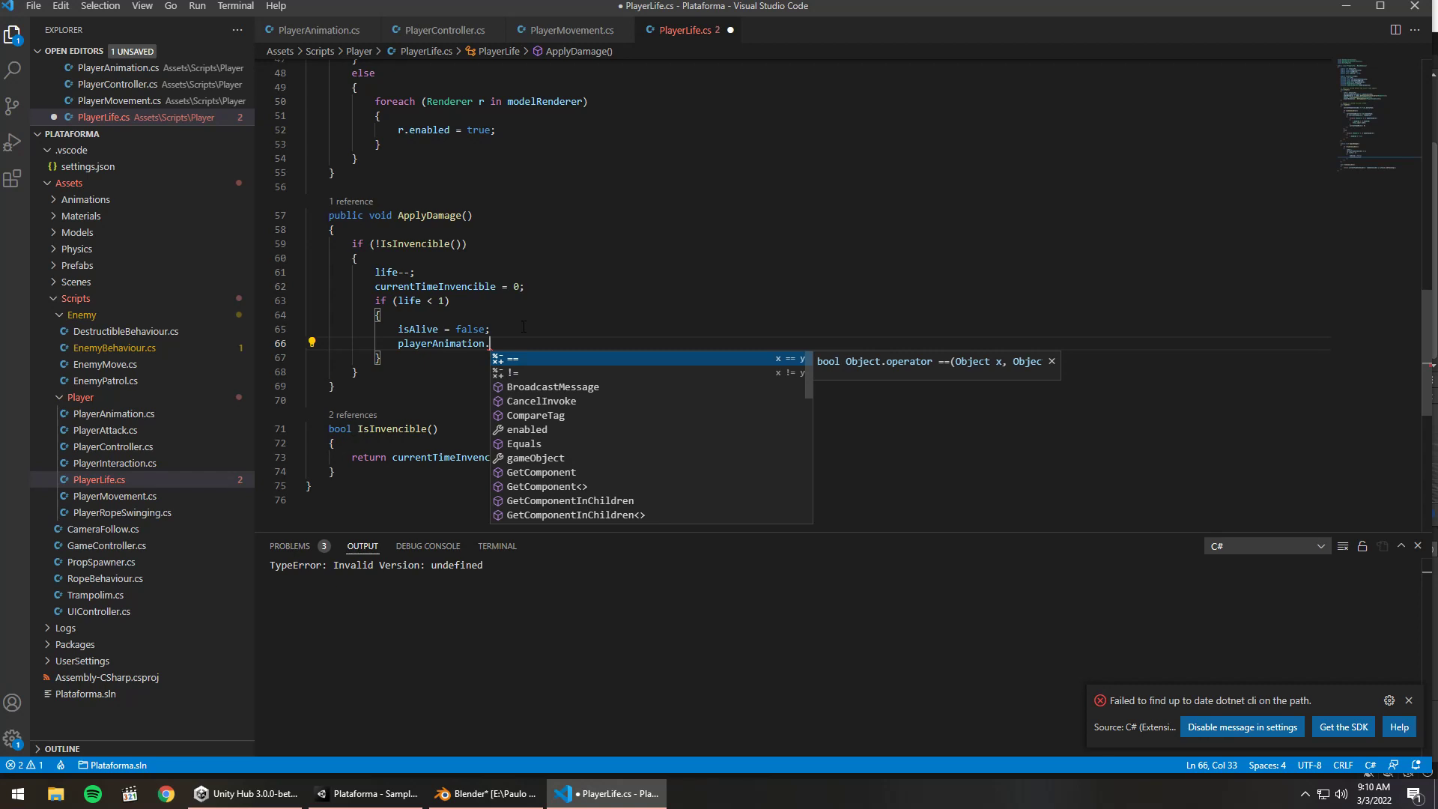
{"action": "key", "text": "Escape"}
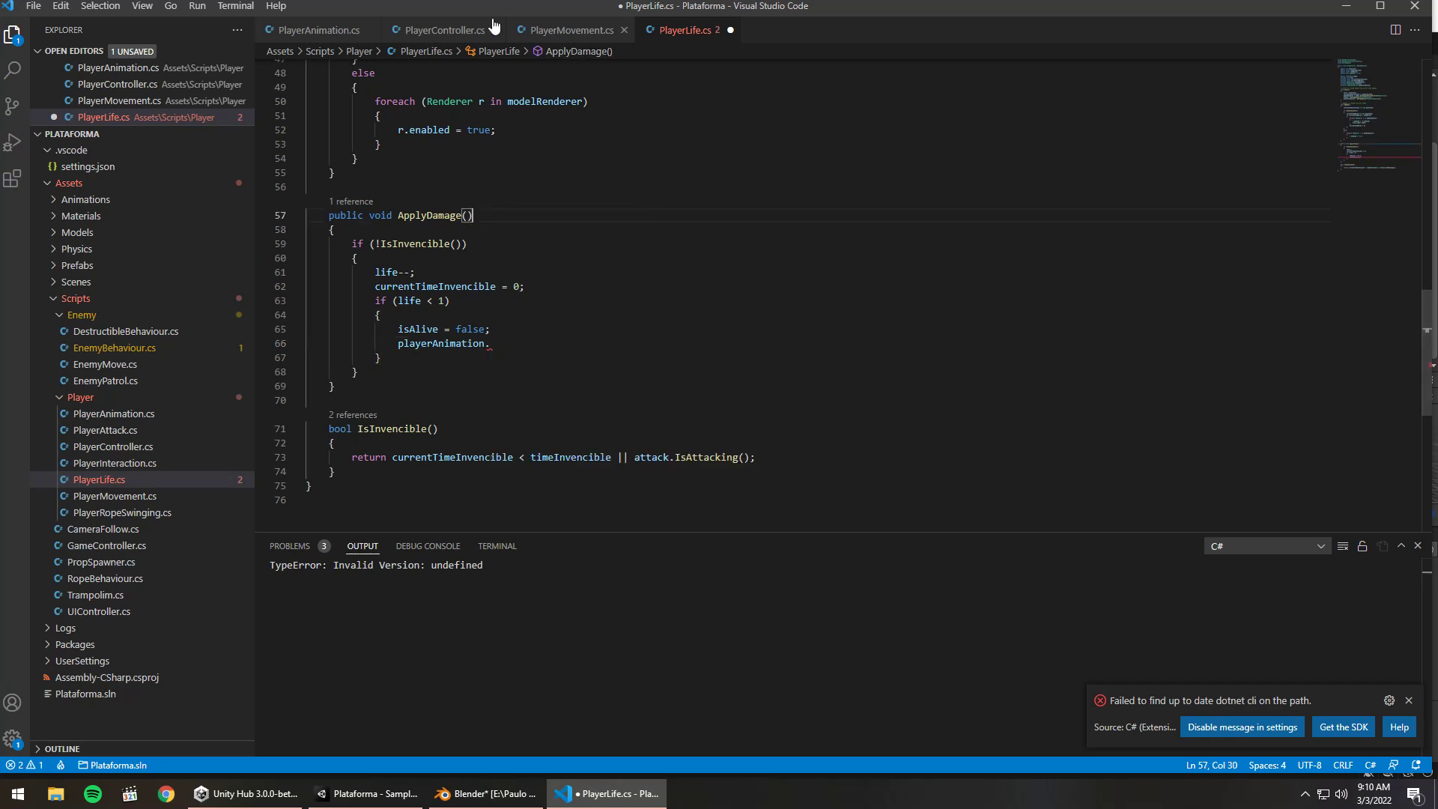
In PlayerAnimation.cs, add public void SetIsDead() calling animator.SetTrigger("die"), and save
{"action": "left_click", "coordinate": [117, 67]}
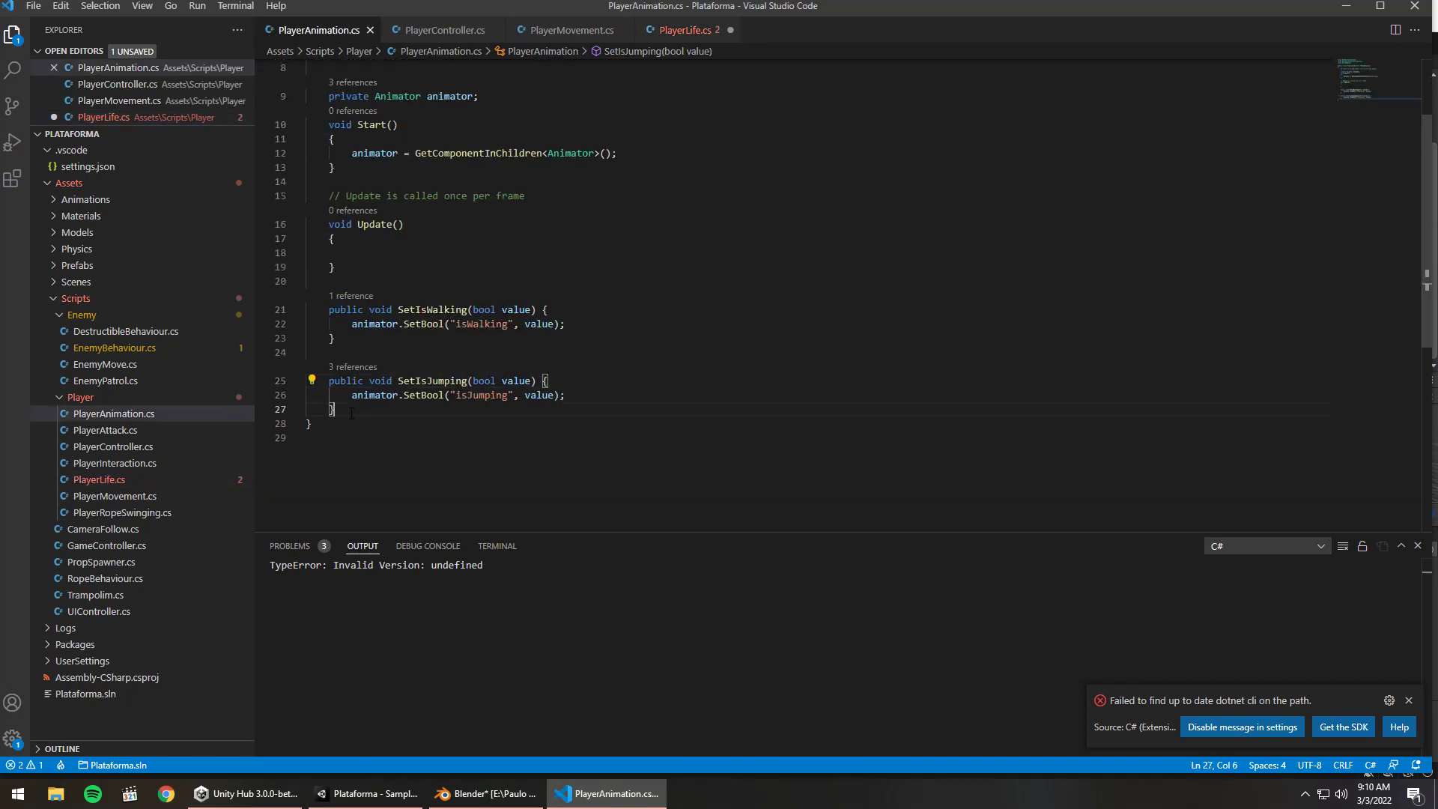
{"action": "key", "text": "Return"}
{"action": "type", "text": "public bvo"}
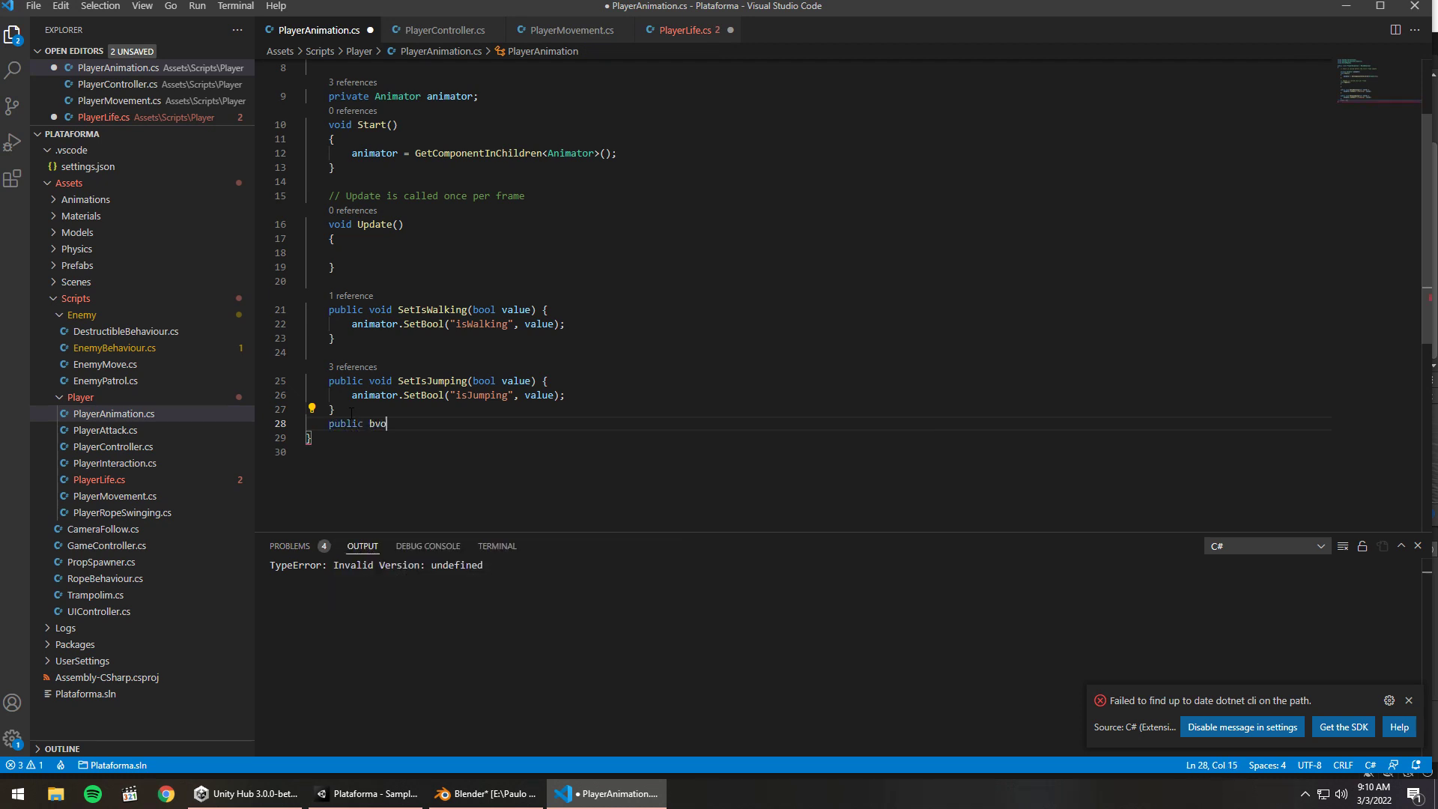
{"action": "type", "text": "i"}
{"action": "key", "text": "BackSpace"}
{"action": "key", "text": "BackSpace"}
{"action": "key", "text": "BackSpace"}
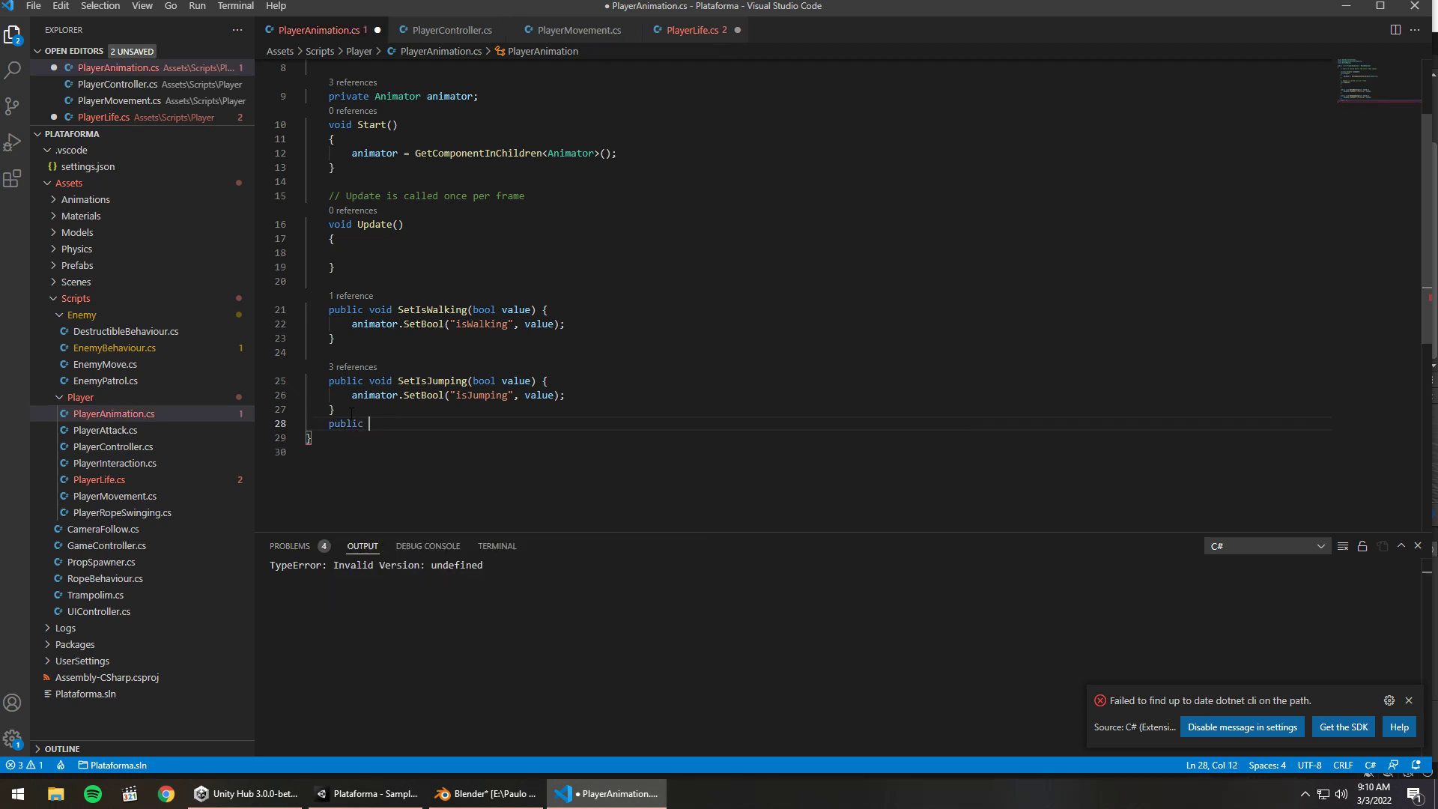
{"action": "type", "text": "void S"}
{"action": "type", "text": "etI"}
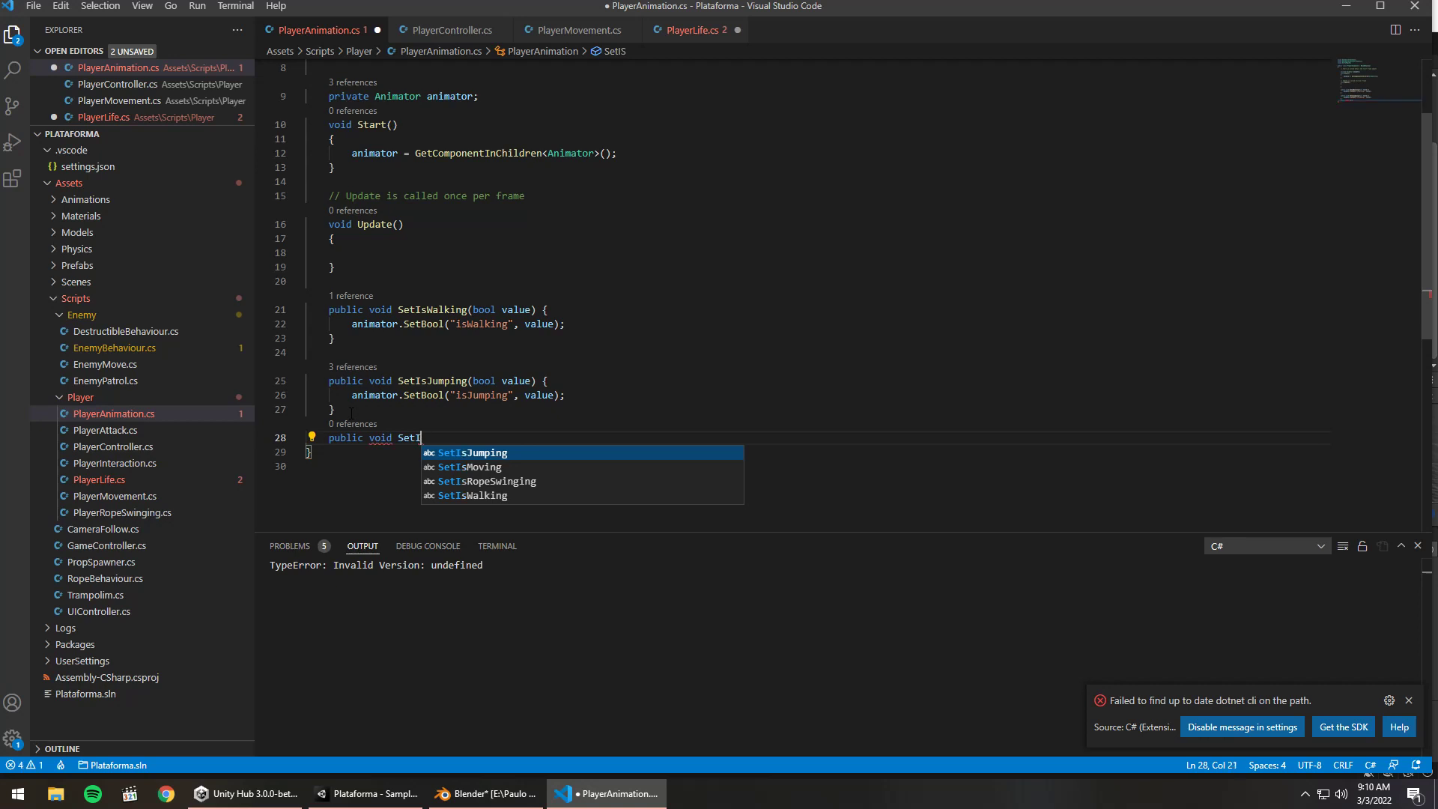
{"action": "type", "text": "sDead() {"}
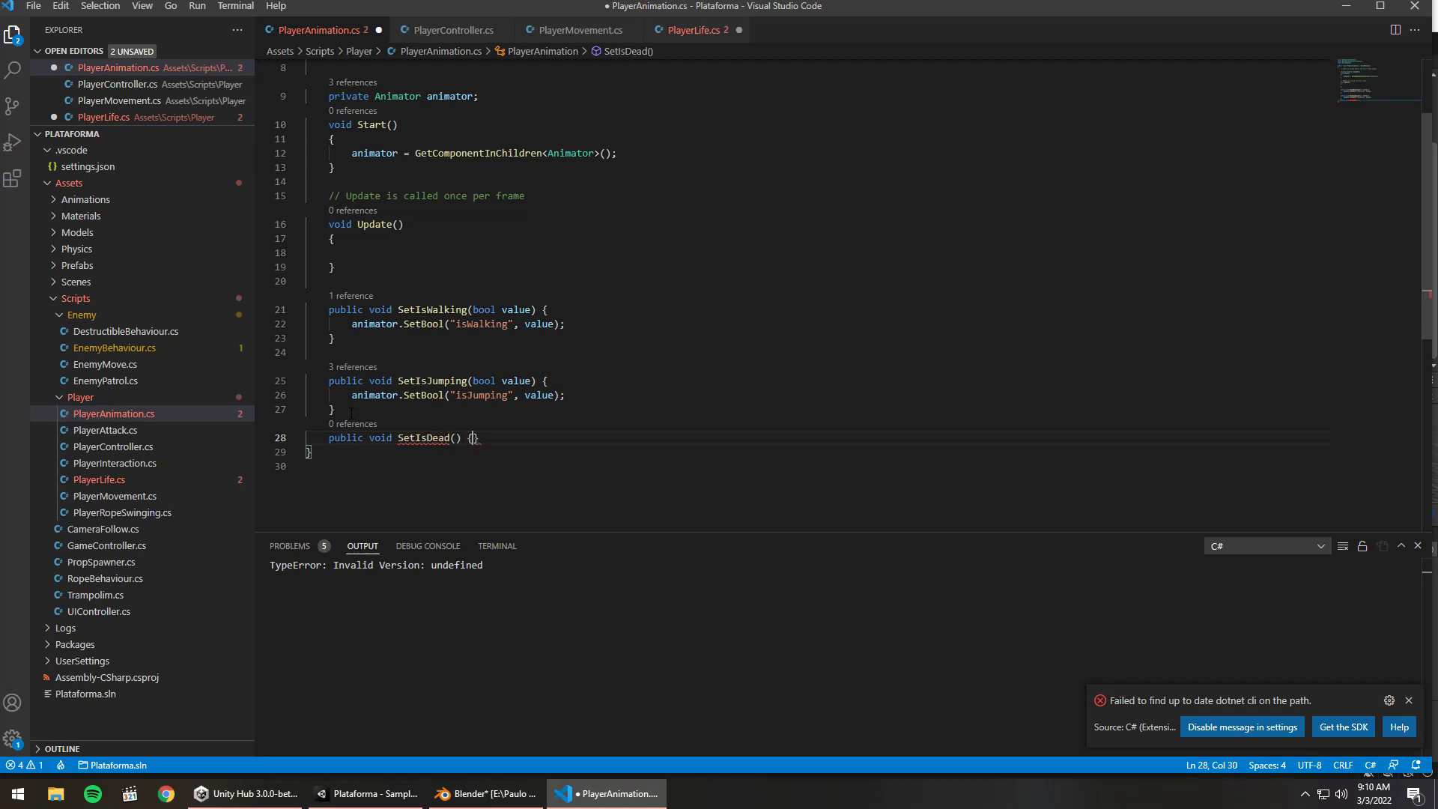
{"action": "key", "text": "Return"}
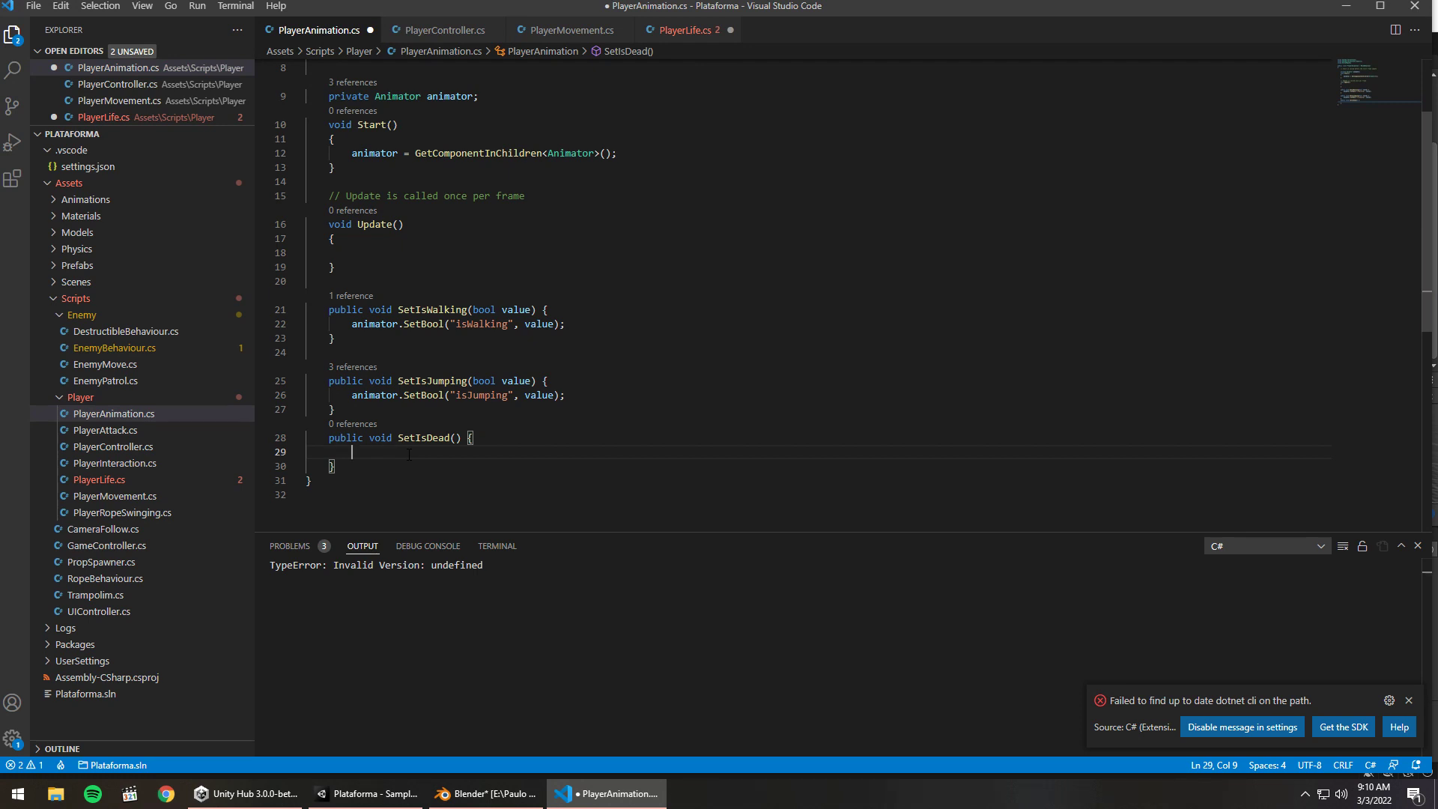
{"action": "type", "text": "animator.set"}
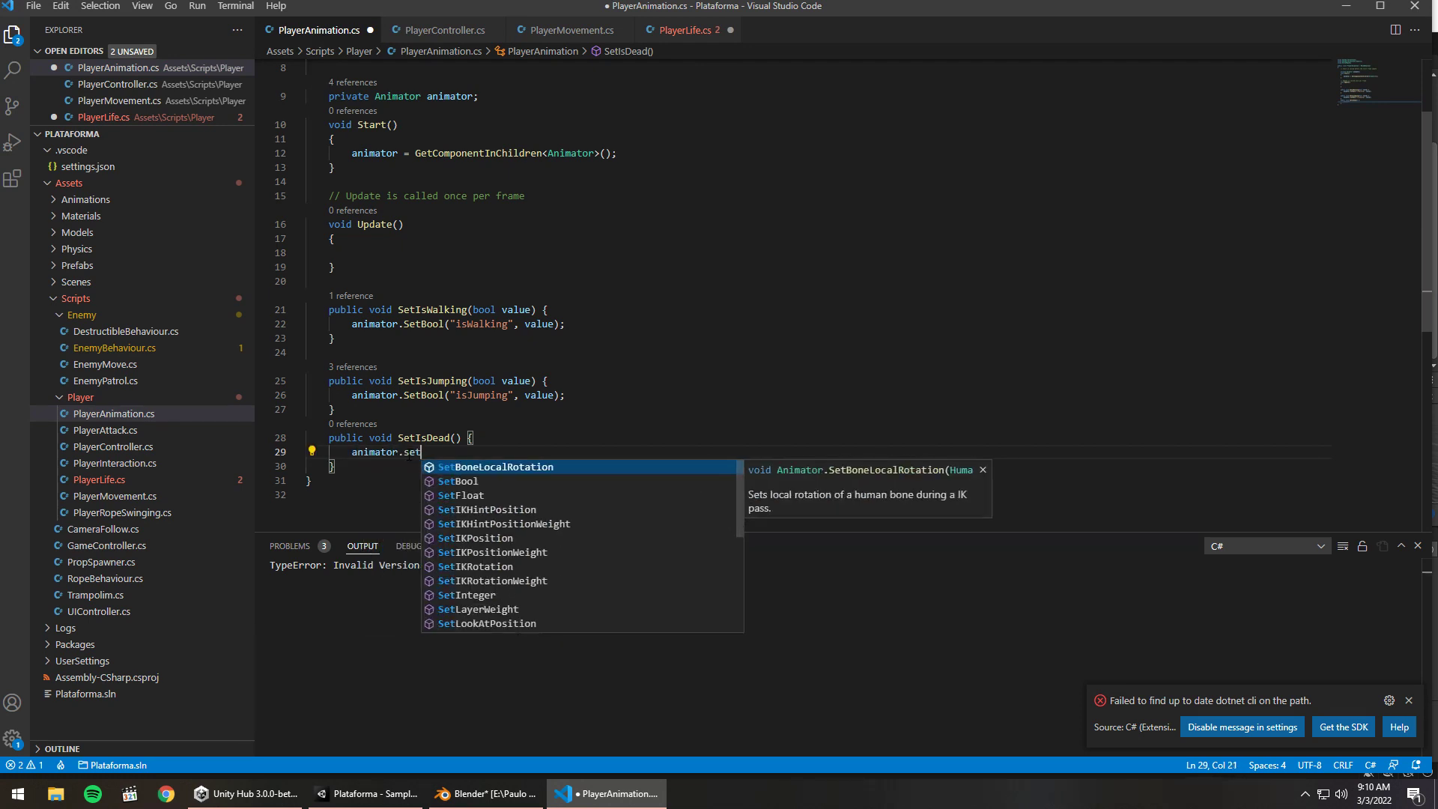
{"action": "type", "text": "T"}
{"action": "key", "text": "Down"}
{"action": "key", "text": "Return"}
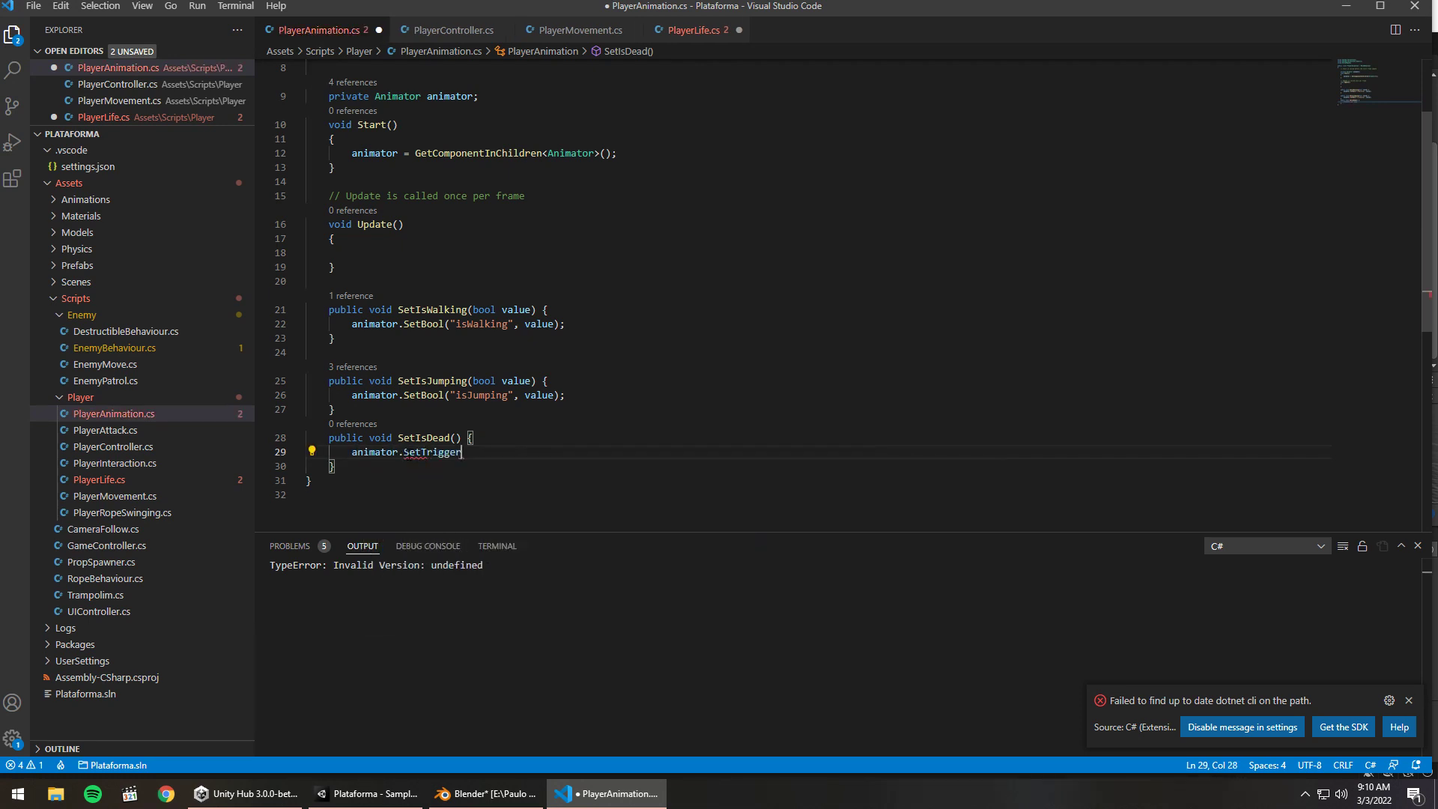
{"action": "type", "text": "(\""}
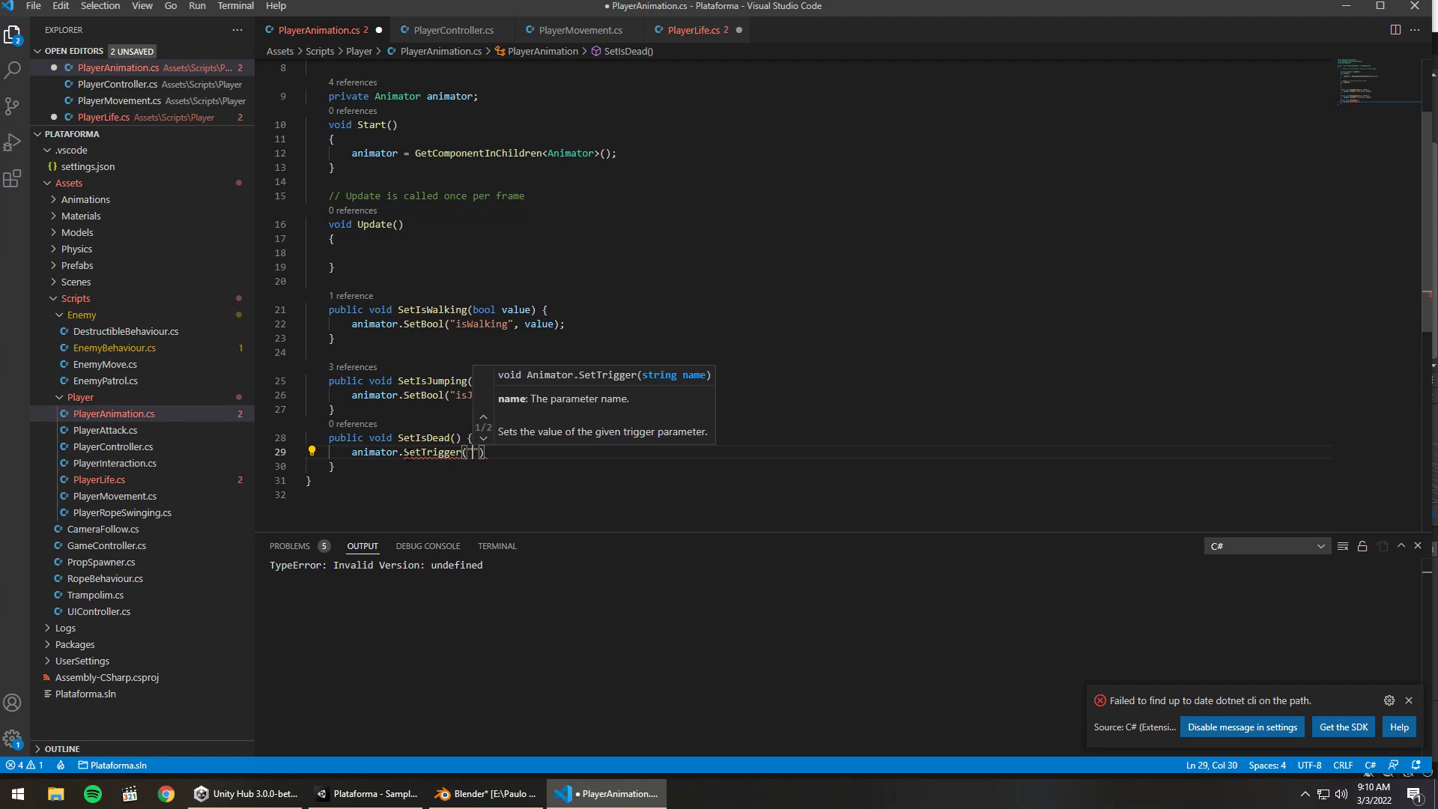
{"action": "type", "text": "die"}
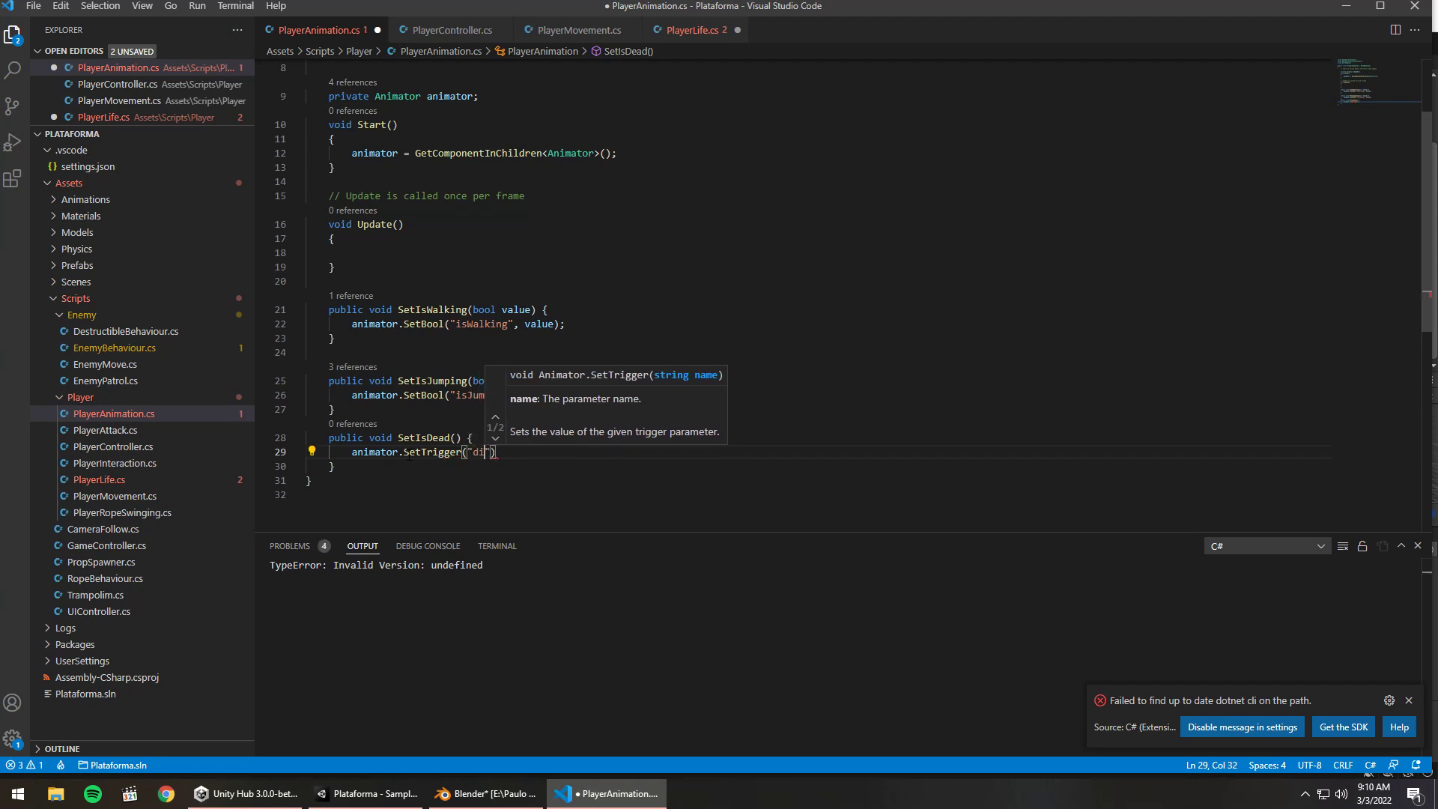
{"action": "type", "text": "\")"}
{"action": "key", "text": "ctrl+s"}
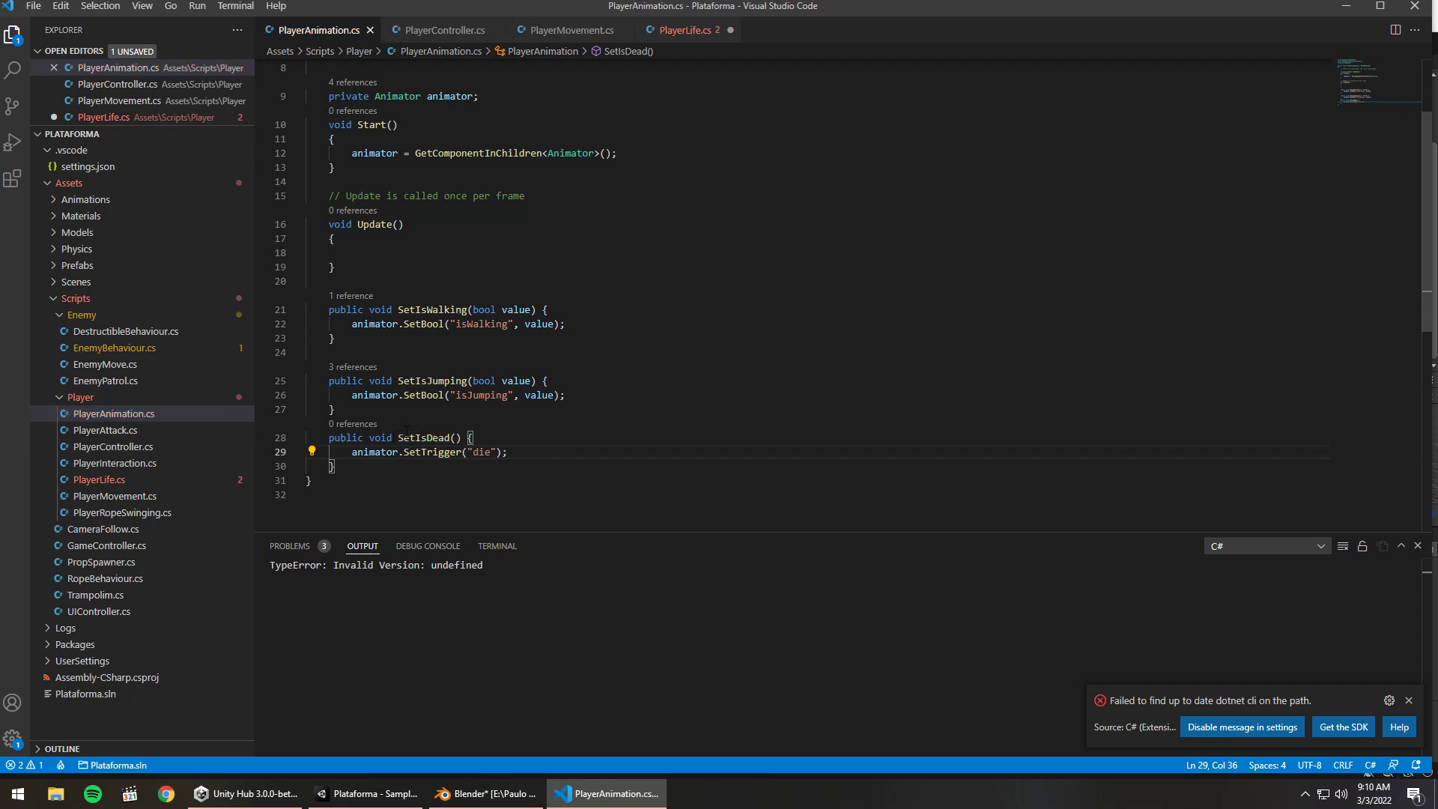
Complete the call as playerAnimation.SetIsDead(); in PlayerLife's ApplyDamage and save
{"action": "left_click", "coordinate": [679, 31]}
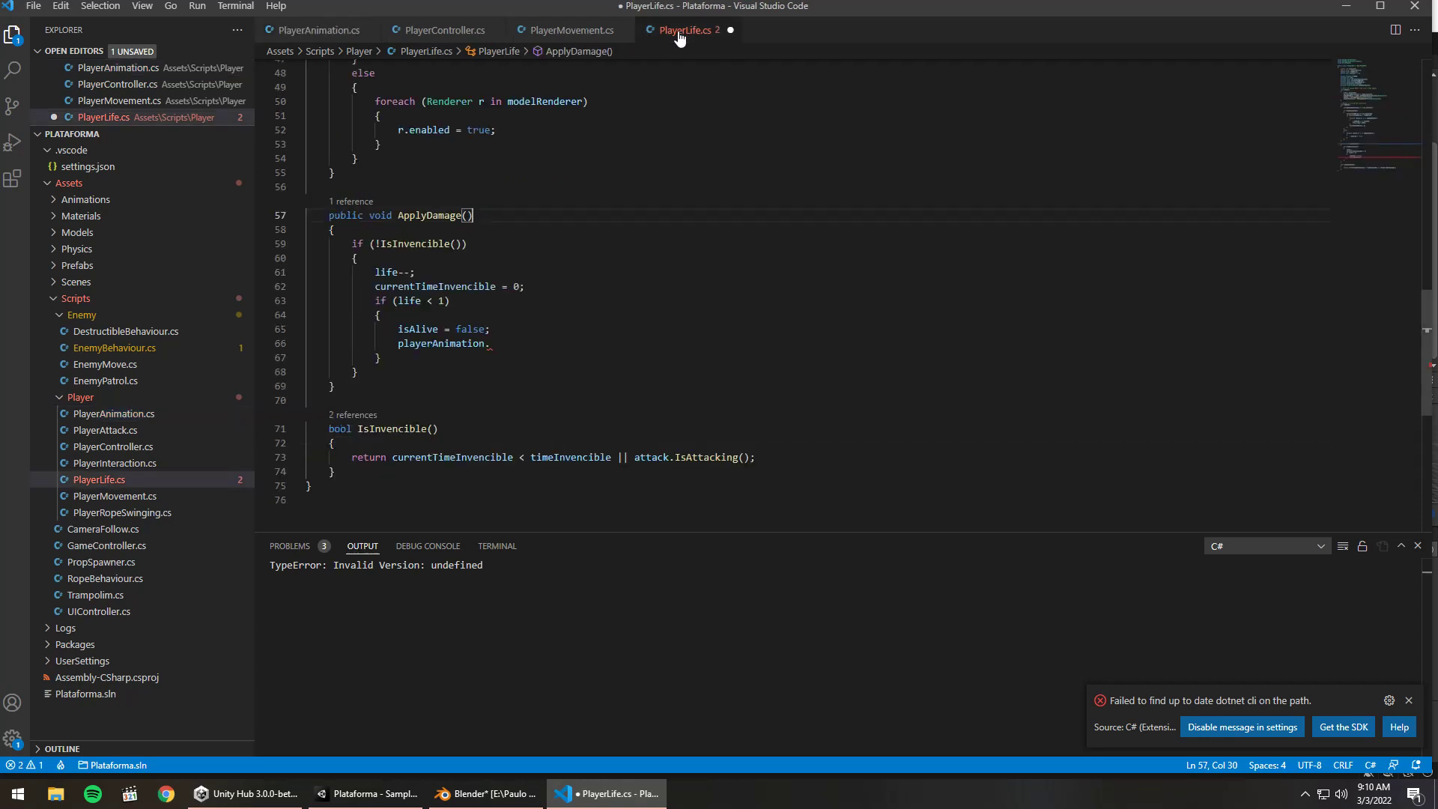
{"action": "left_click", "coordinate": [506, 349]}
{"action": "type", "text": "Set"}
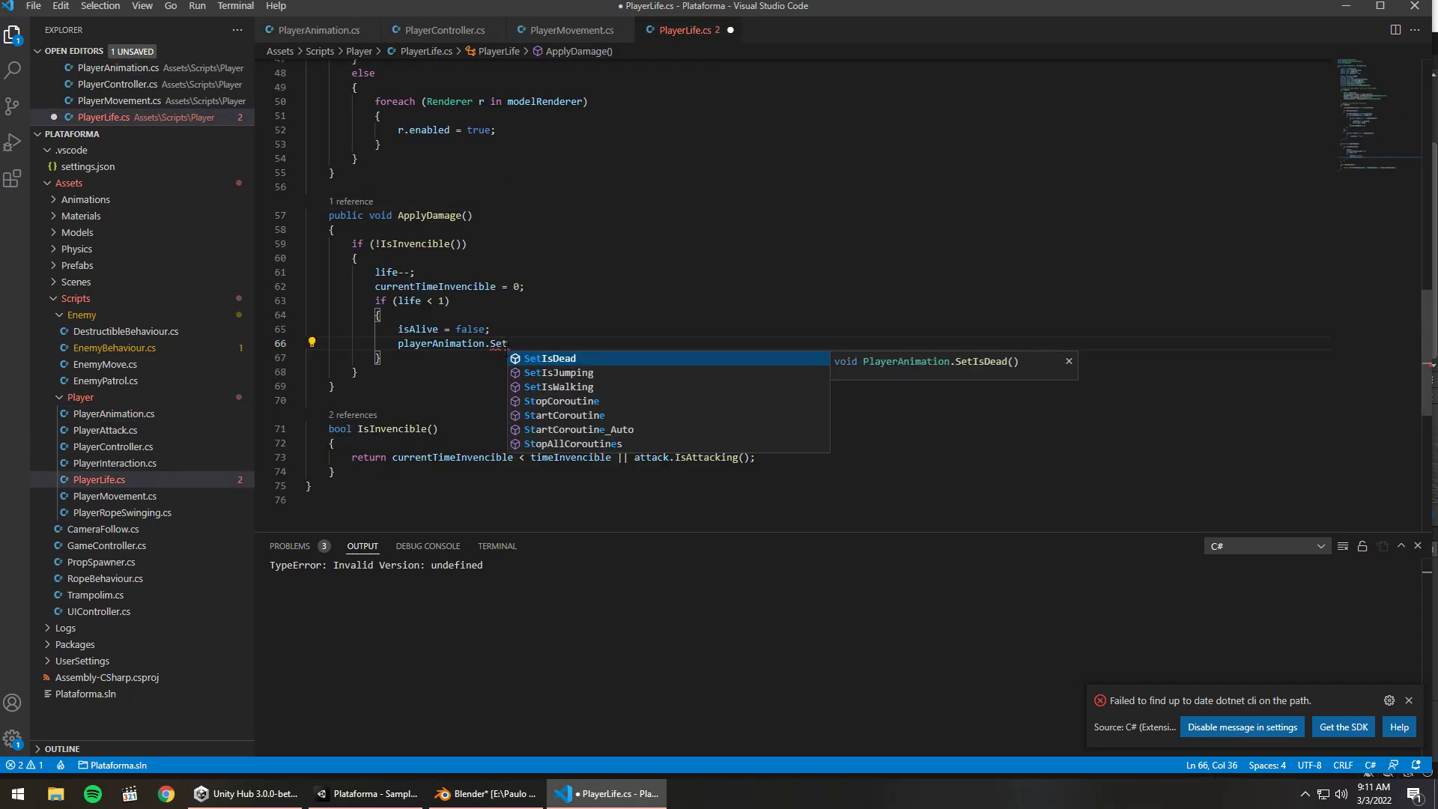
{"action": "key", "text": "Return"}
{"action": "type", "text": "();"}
{"action": "key", "text": "ctrl+s"}
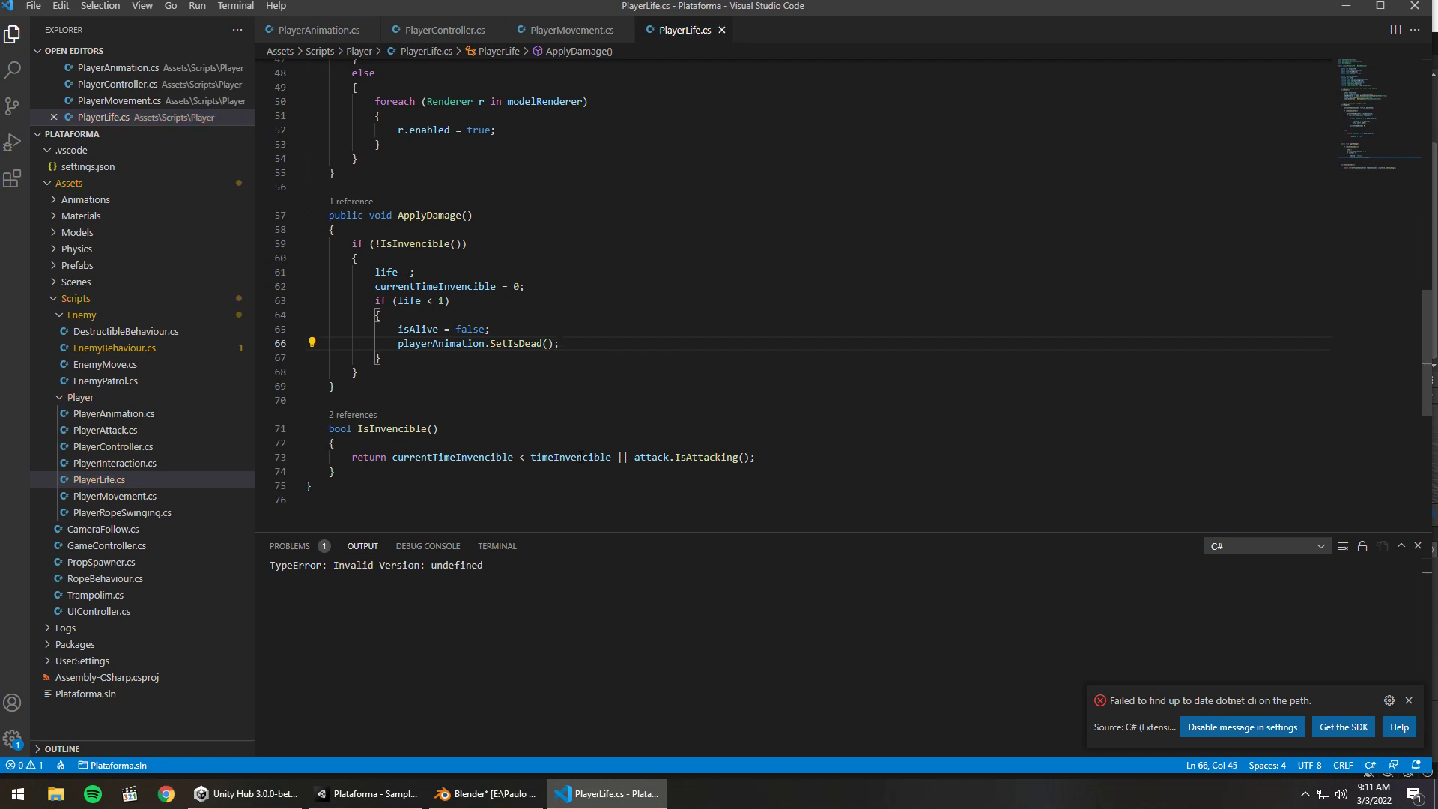
In Unity, run the penguin left into a red enemy and back right to watch it collapse
{"action": "mouse_move", "coordinate": [304, 796]}
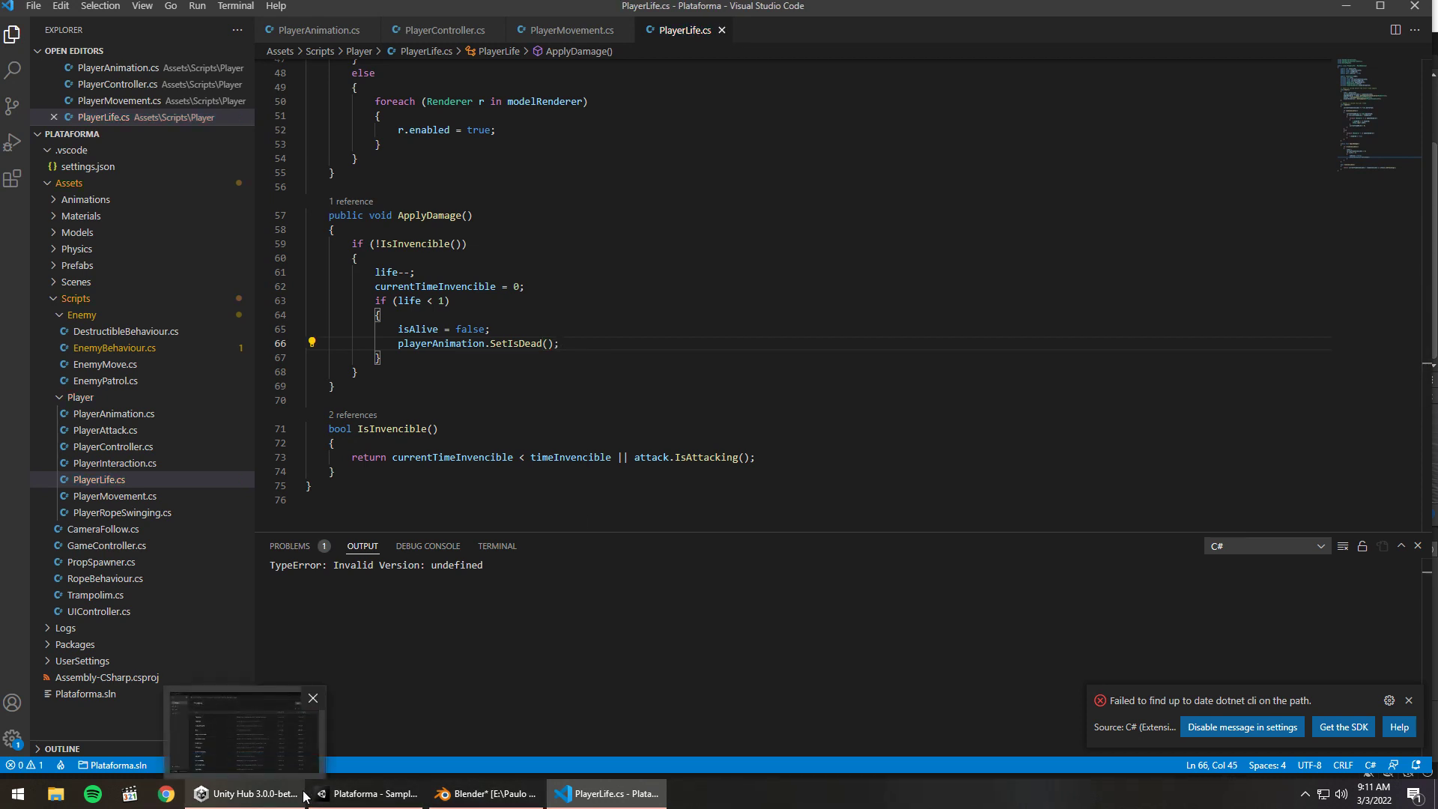
{"action": "left_click", "coordinate": [355, 799]}
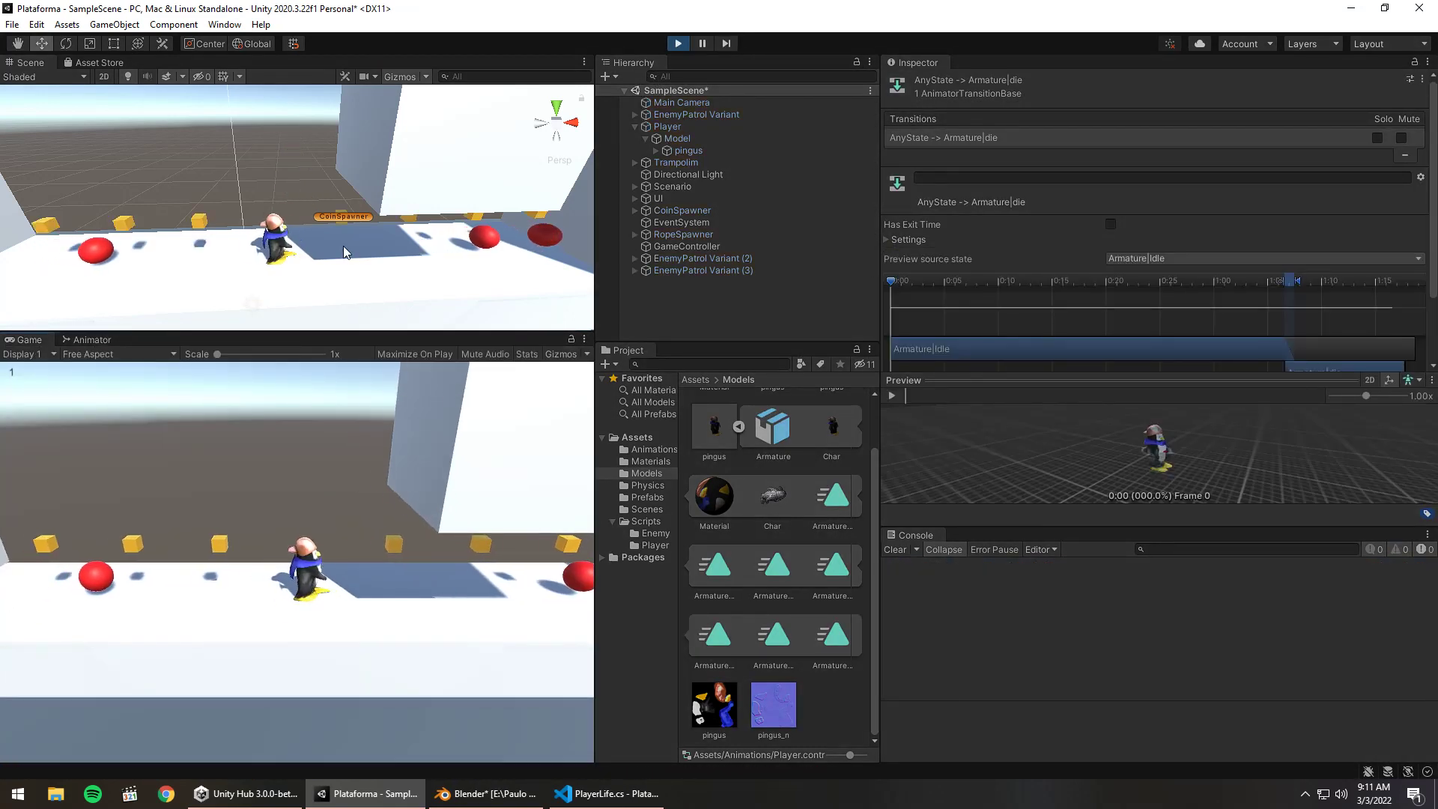
{"action": "key", "text": "Left"}
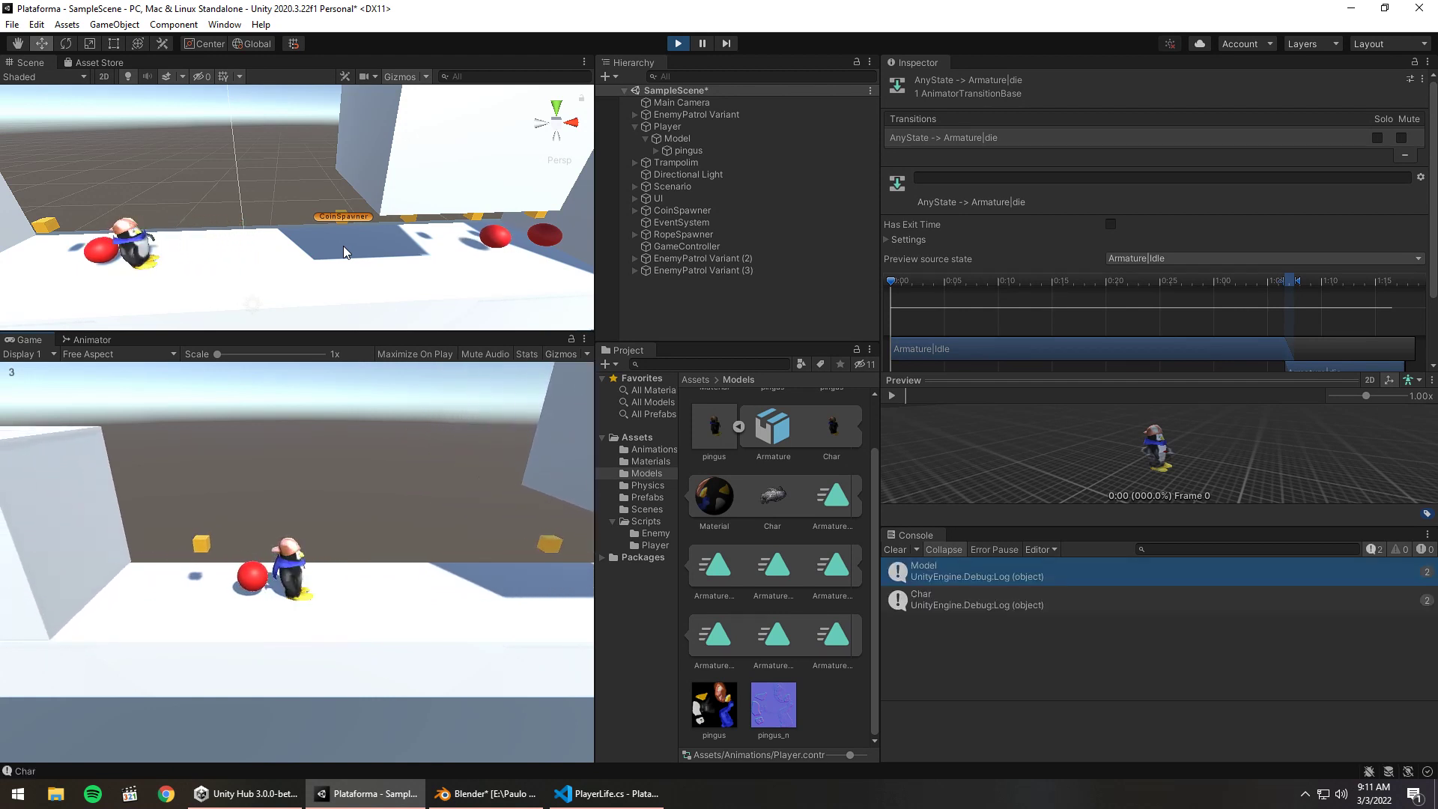
{"action": "key", "text": "Right"}
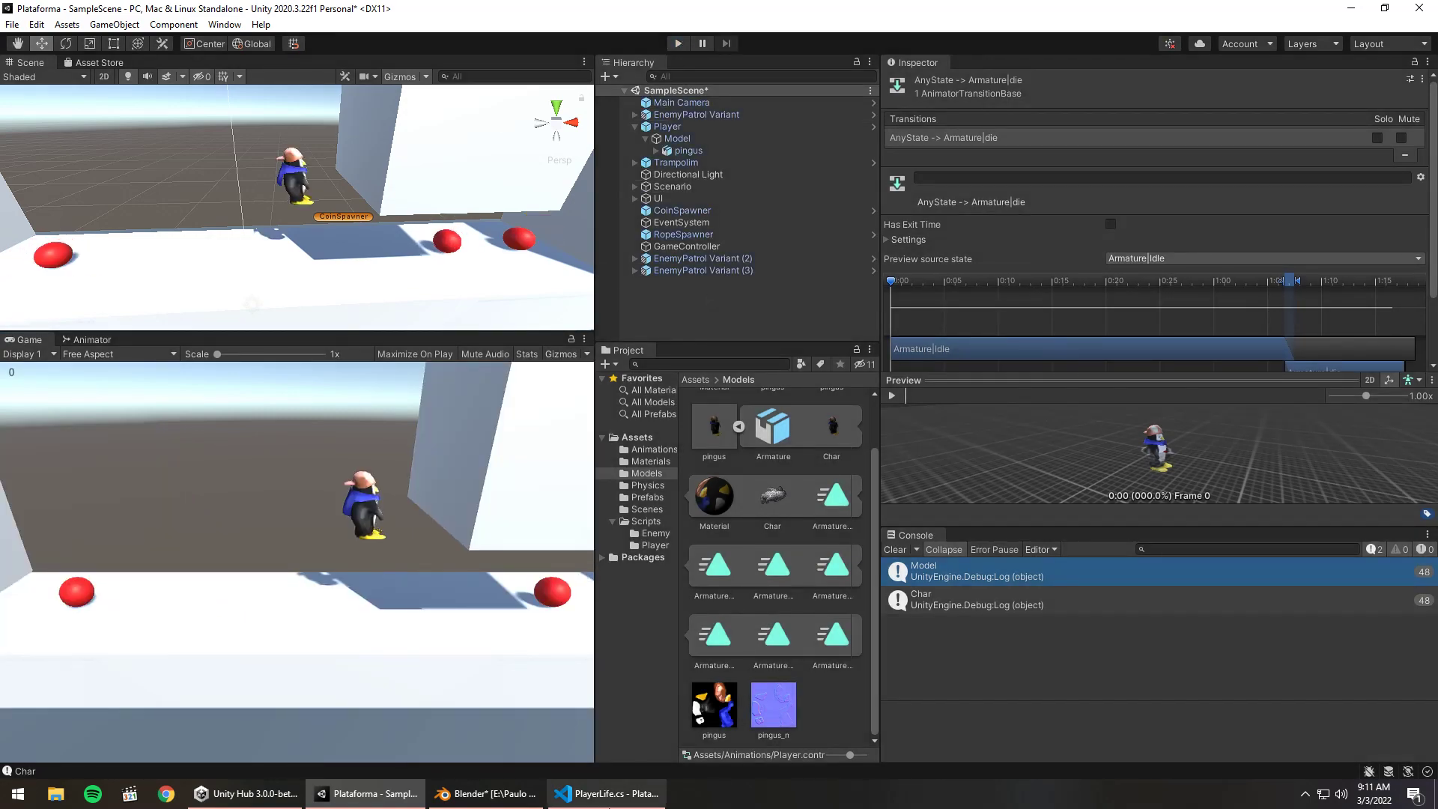
{"action": "left_click", "coordinate": [606, 795]}
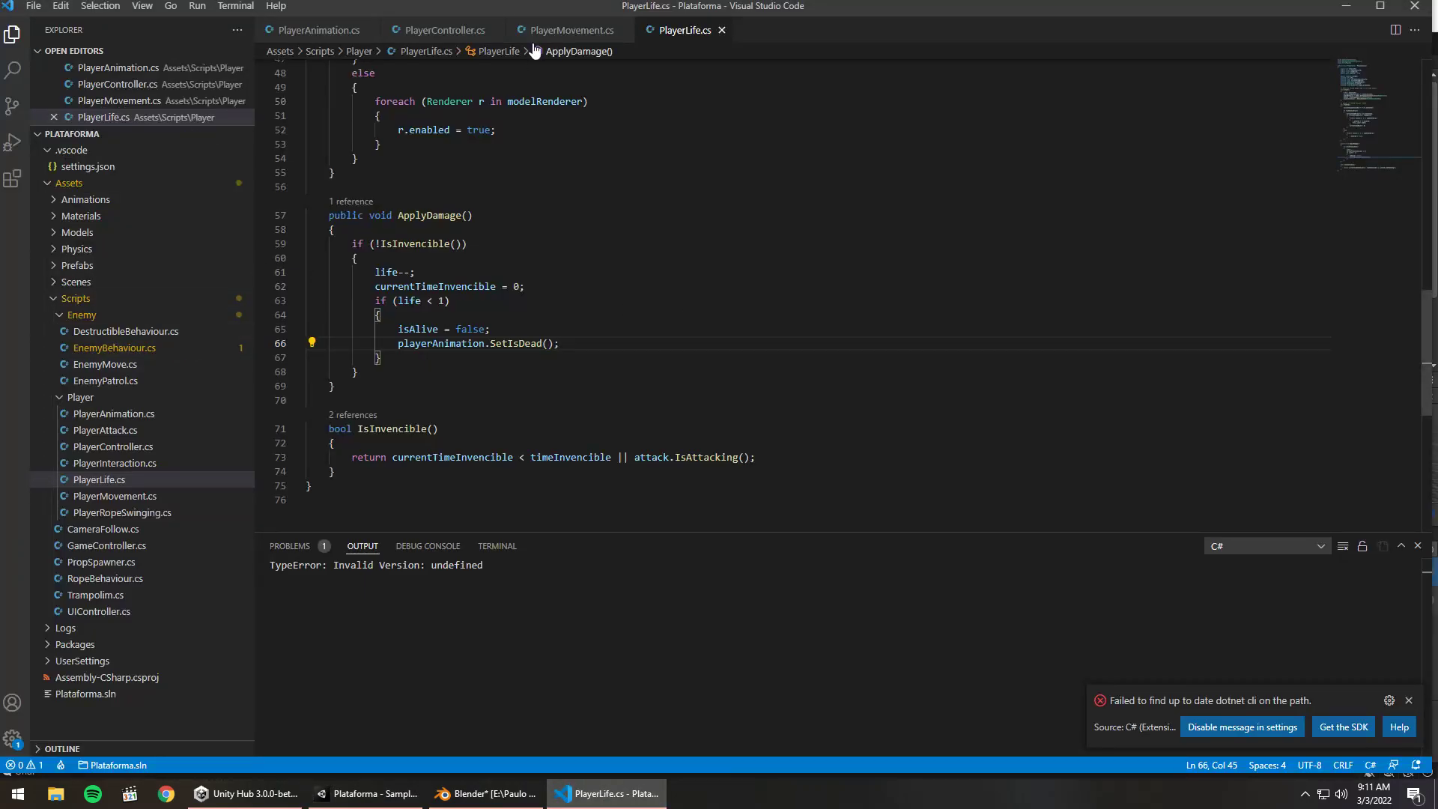
Review the PlayerController.cs and PlayerAnimation.cs scripts, then go back to PlayerLife.cs
{"action": "left_click", "coordinate": [440, 30]}
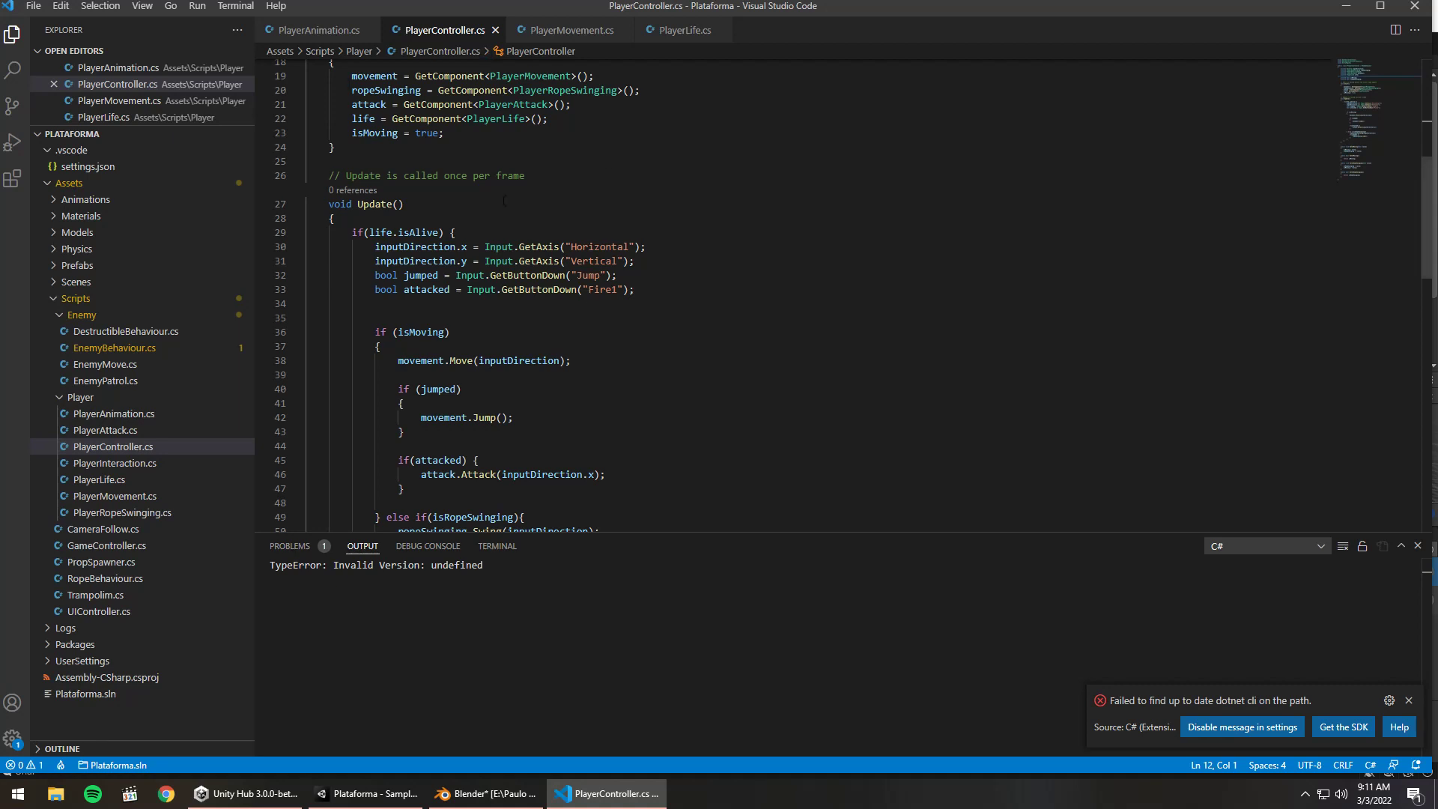
{"action": "left_click", "coordinate": [318, 32]}
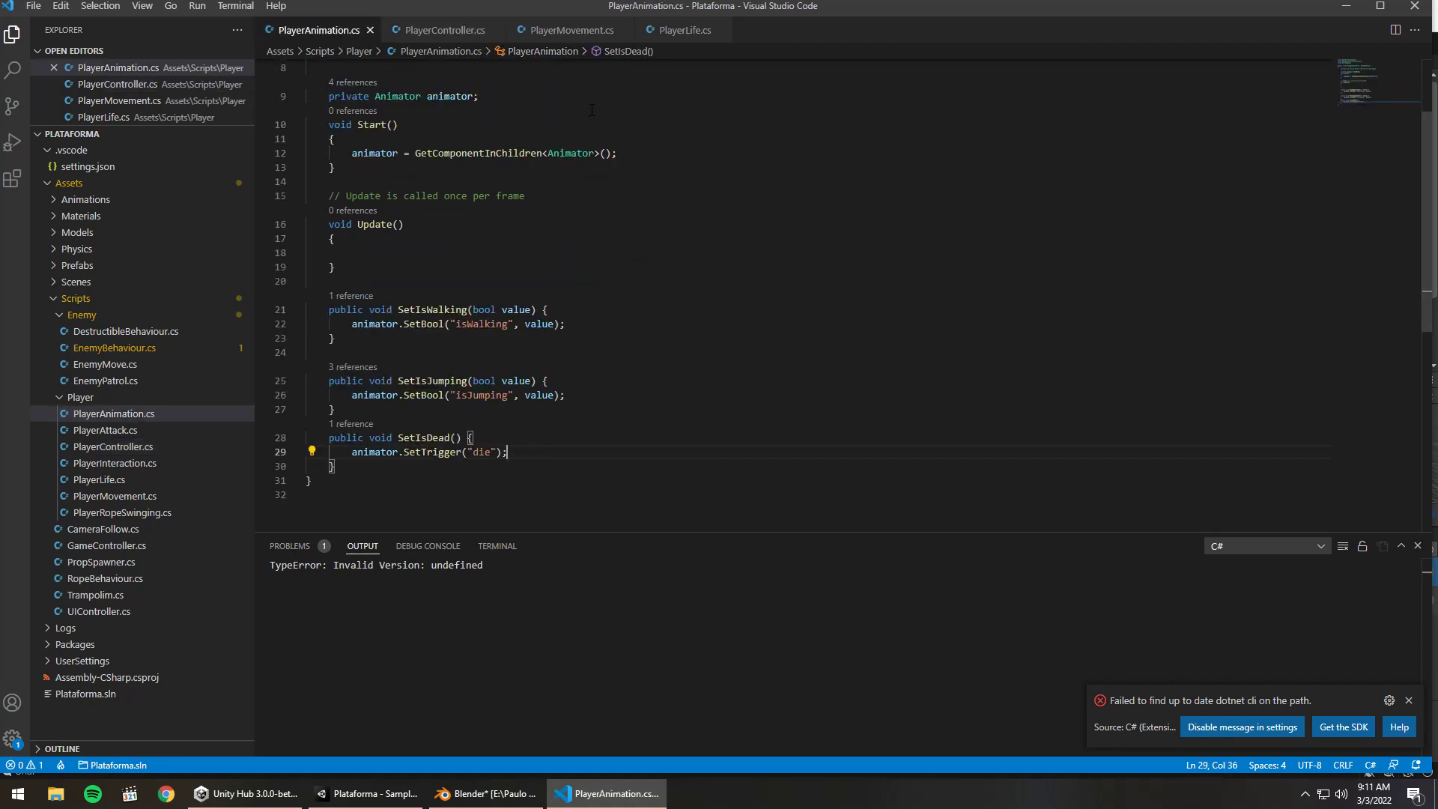
{"action": "left_click", "coordinate": [684, 31]}
Place the cursor after the else block's closing brace at the end of Update()
{"action": "scroll", "coordinate": [479, 366], "scroll_direction": "up", "scroll_amount": 8}
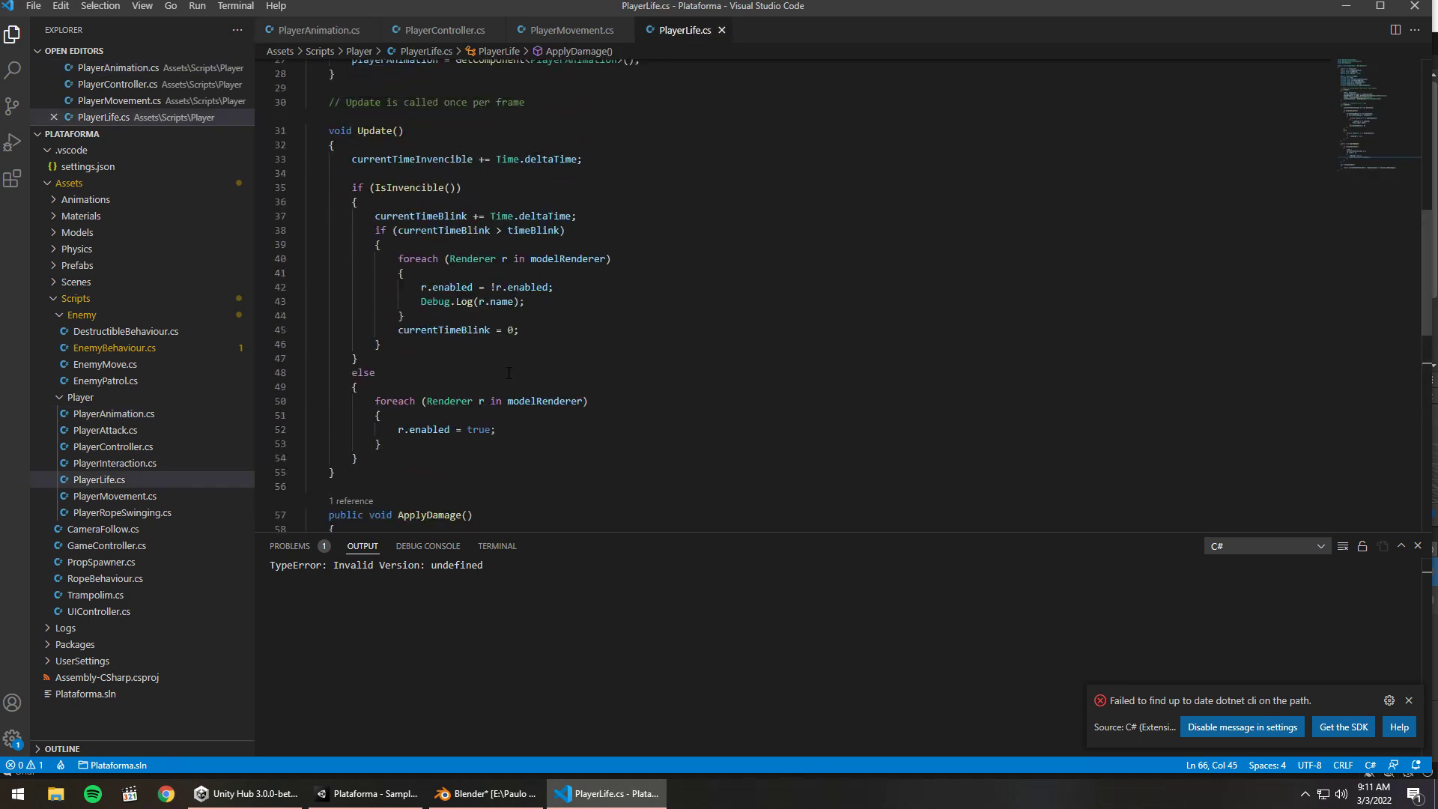
{"action": "scroll", "coordinate": [479, 367], "scroll_direction": "up", "scroll_amount": 4}
{"action": "scroll", "coordinate": [483, 382], "scroll_direction": "down", "scroll_amount": 1}
{"action": "scroll", "coordinate": [489, 410], "scroll_direction": "down", "scroll_amount": 4}
{"action": "scroll", "coordinate": [490, 410], "scroll_direction": "down", "scroll_amount": 2}
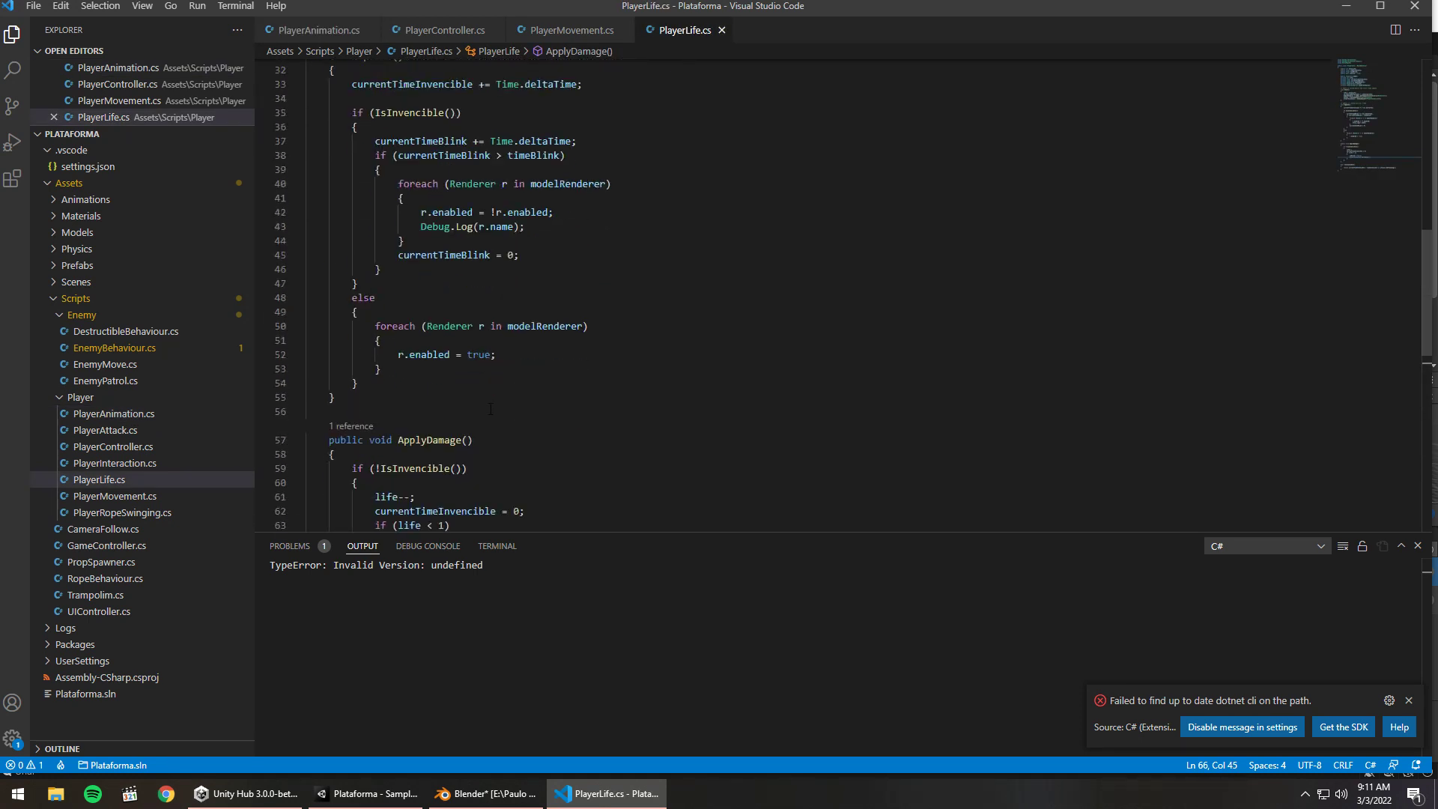
{"action": "scroll", "coordinate": [489, 408], "scroll_direction": "up", "scroll_amount": 3}
{"action": "scroll", "coordinate": [489, 408], "scroll_direction": "up", "scroll_amount": 2}
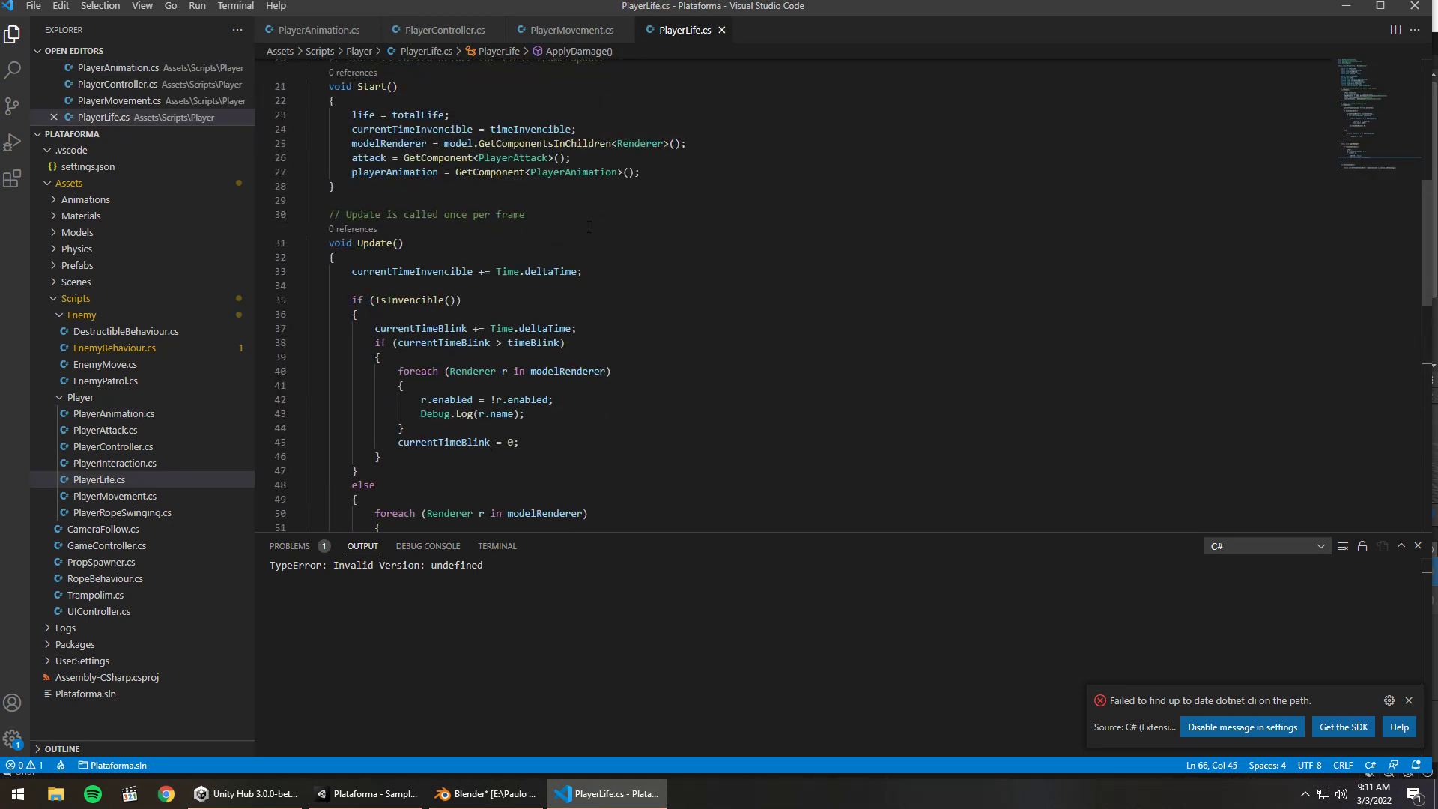
{"action": "left_click", "coordinate": [334, 257]}
{"action": "scroll", "coordinate": [475, 426], "scroll_direction": "down", "scroll_amount": 2}
{"action": "scroll", "coordinate": [476, 425], "scroll_direction": "down", "scroll_amount": 1}
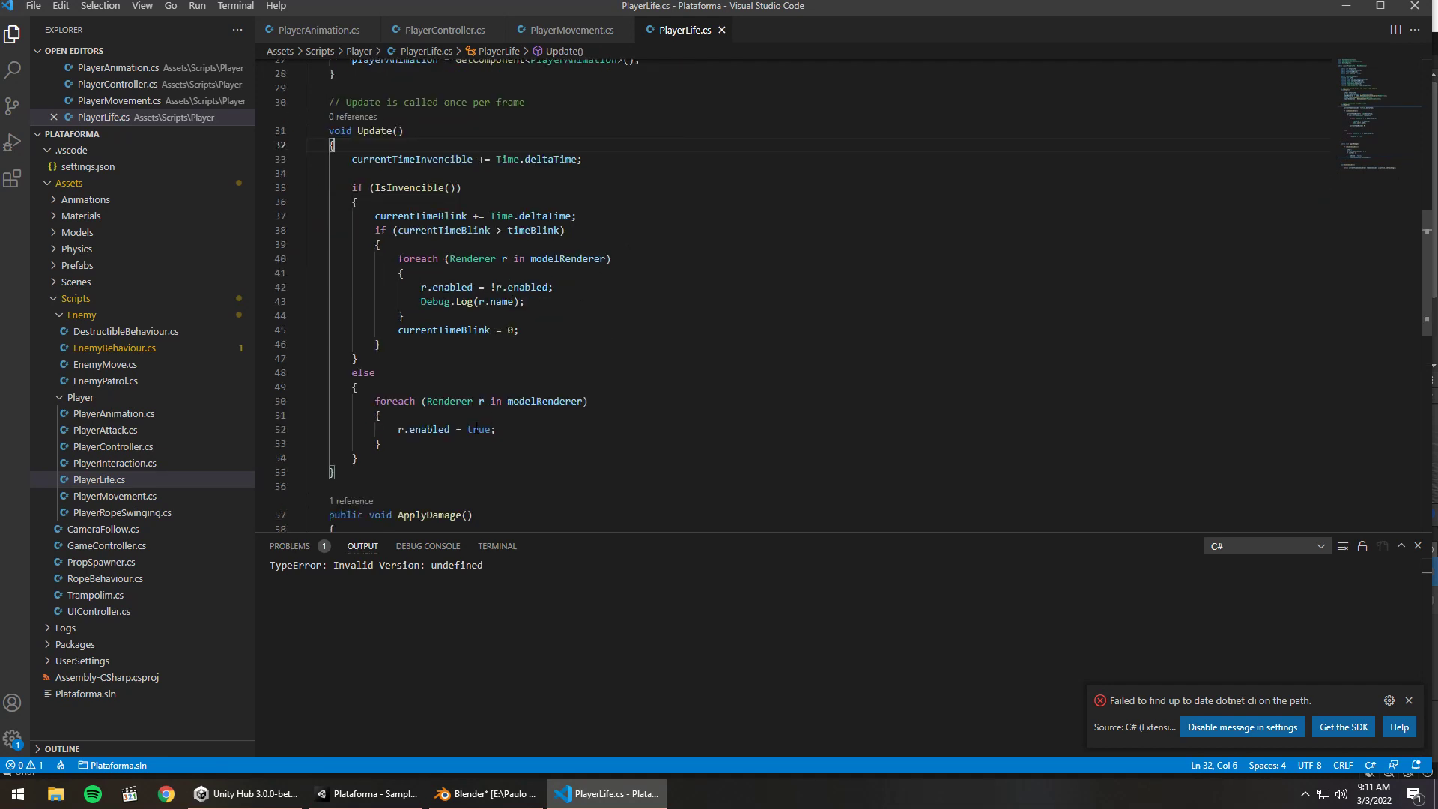
{"action": "left_click", "coordinate": [365, 458]}
Add an if (!isAlive) block with an open body at the end of Update()
{"action": "key", "text": "Return"}
{"action": "key", "text": "Return"}
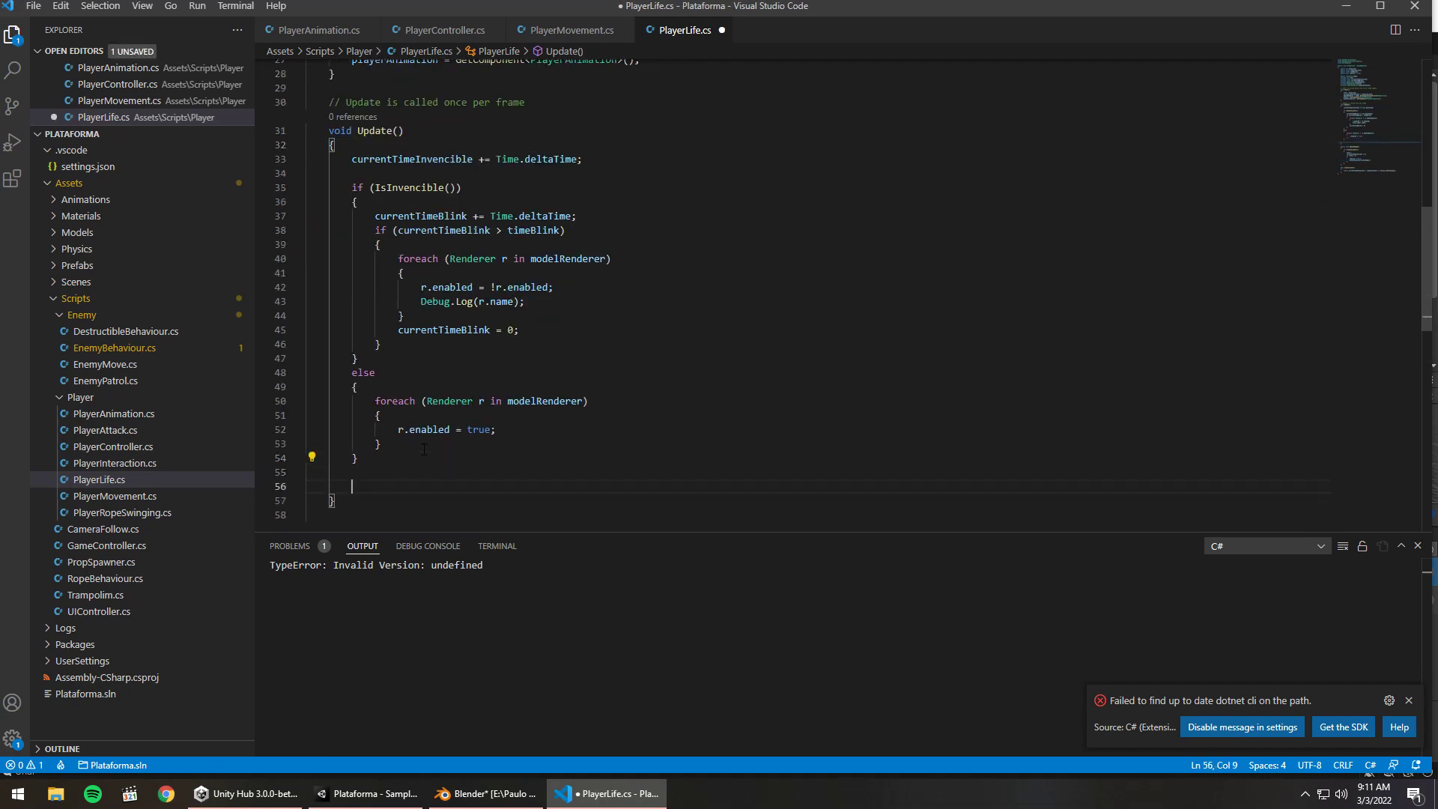
{"action": "type", "text": "if("}
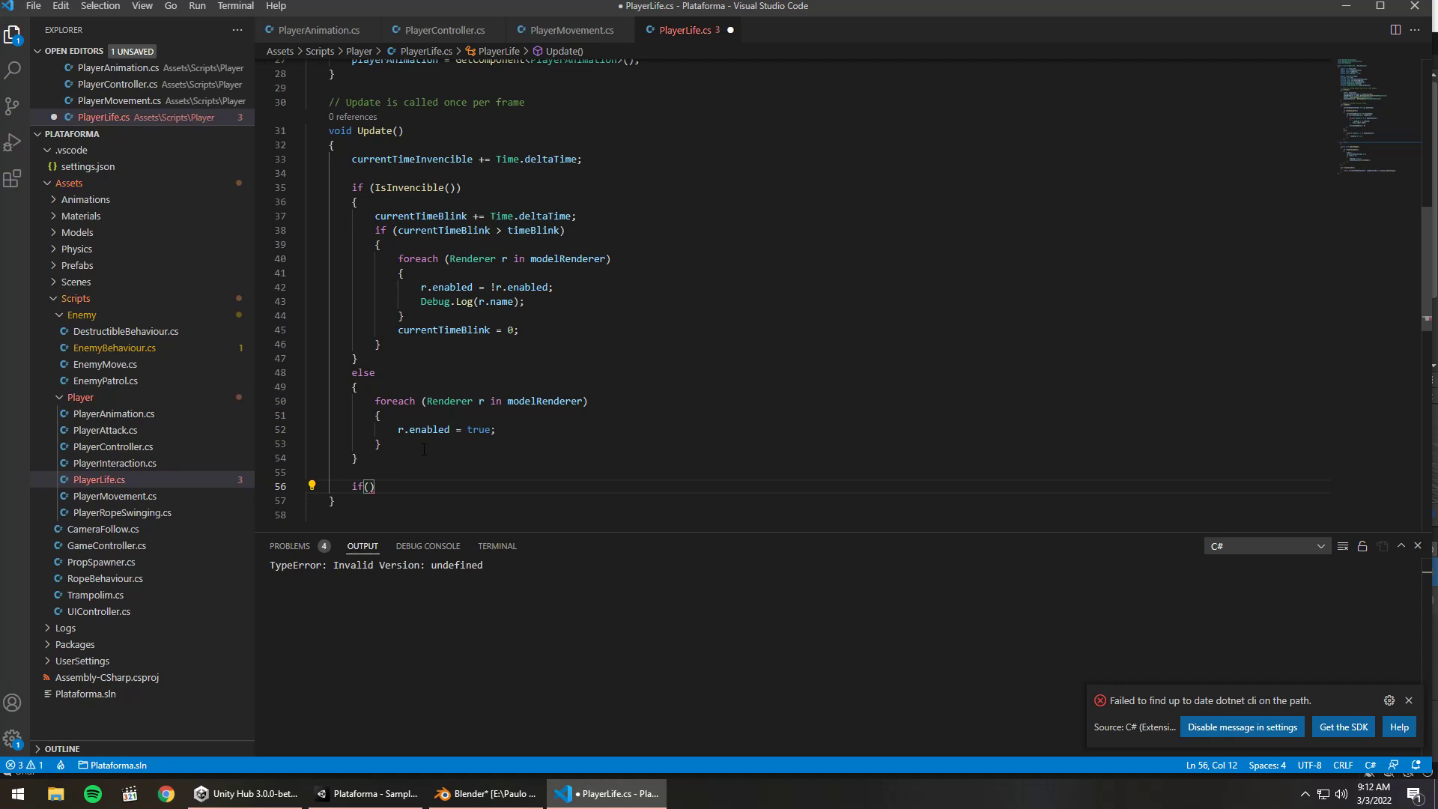
{"action": "type", "text": "is"}
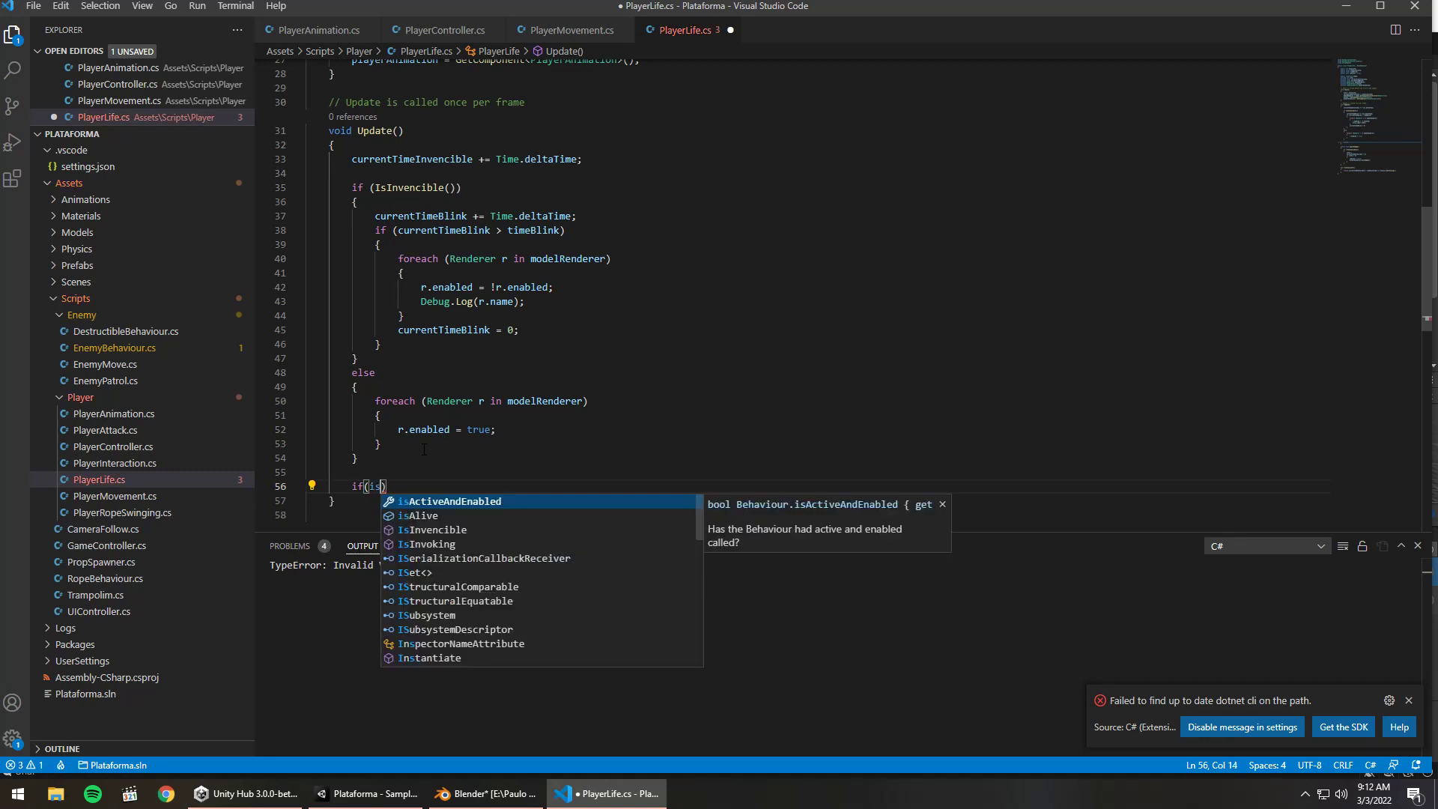
{"action": "key", "text": "Down"}
{"action": "key", "text": "Return"}
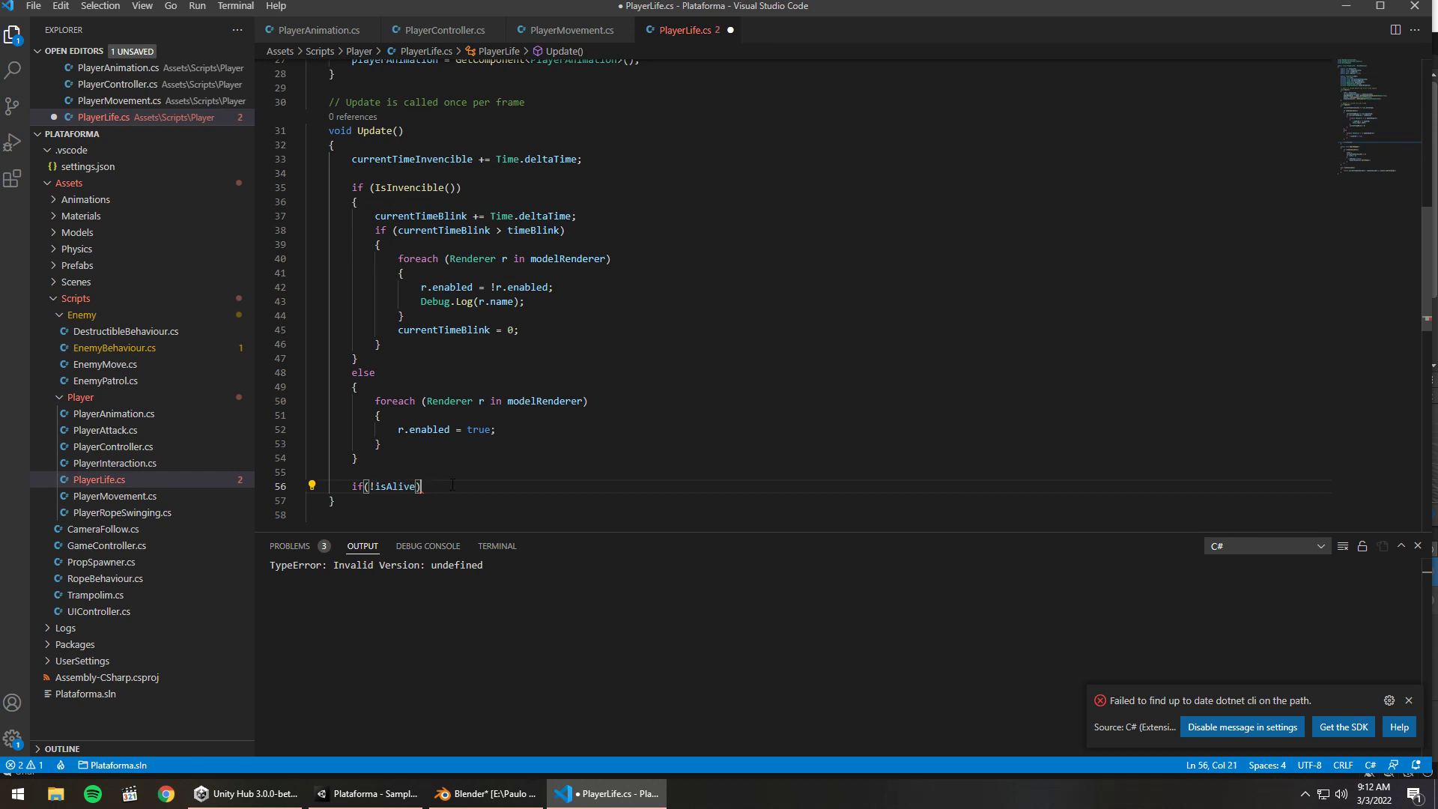
{"action": "type", "text": "{"}
{"action": "key", "text": "Return"}
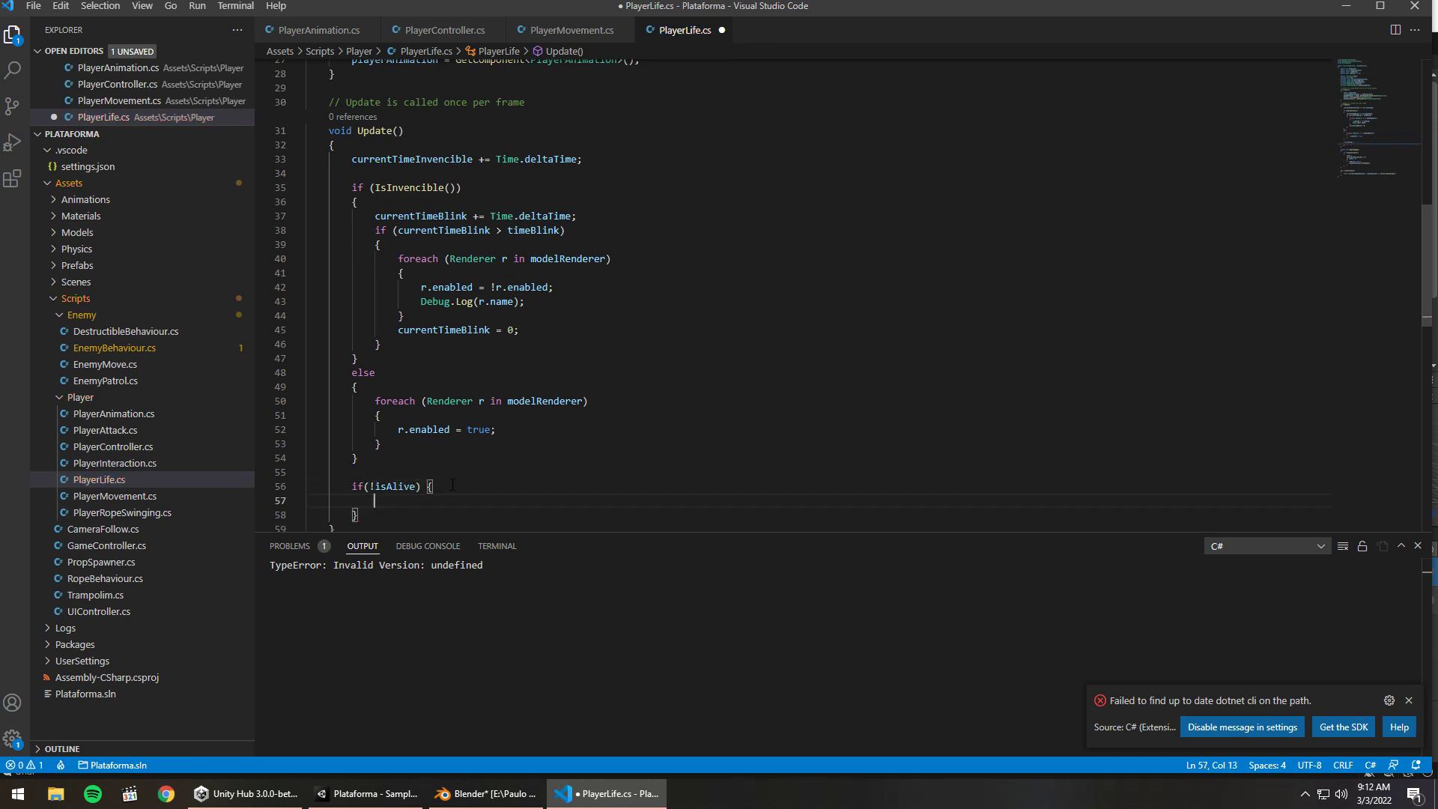
Inside the block, insert GetComponent<Rigidbody>() via autocomplete and select the expression
{"action": "type", "text": "rb"}
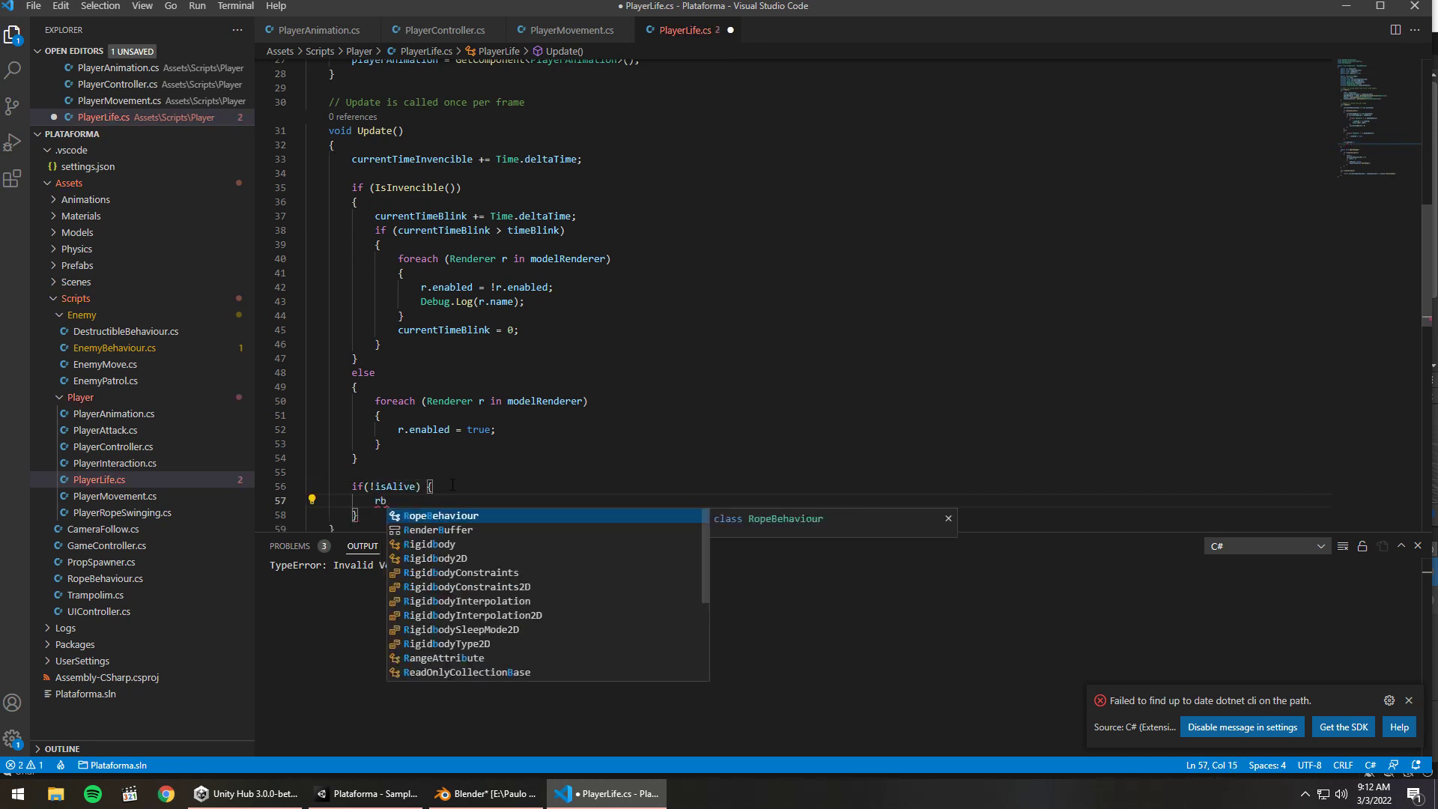
{"action": "key", "text": "BackSpace"}
{"action": "key", "text": "BackSpace"}
{"action": "type", "text": "Get"}
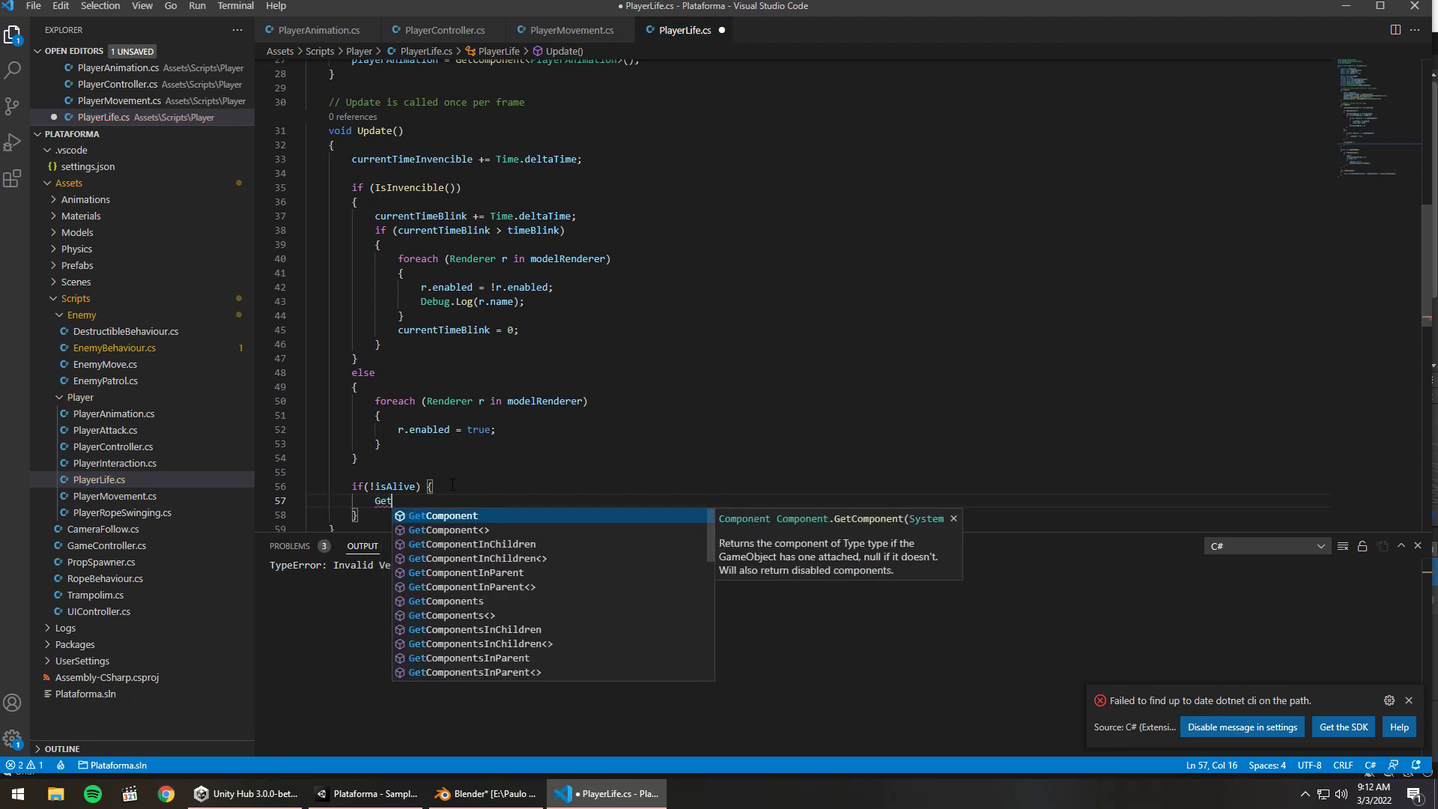
{"action": "key", "text": "Return"}
{"action": "type", "text": "Rig"}
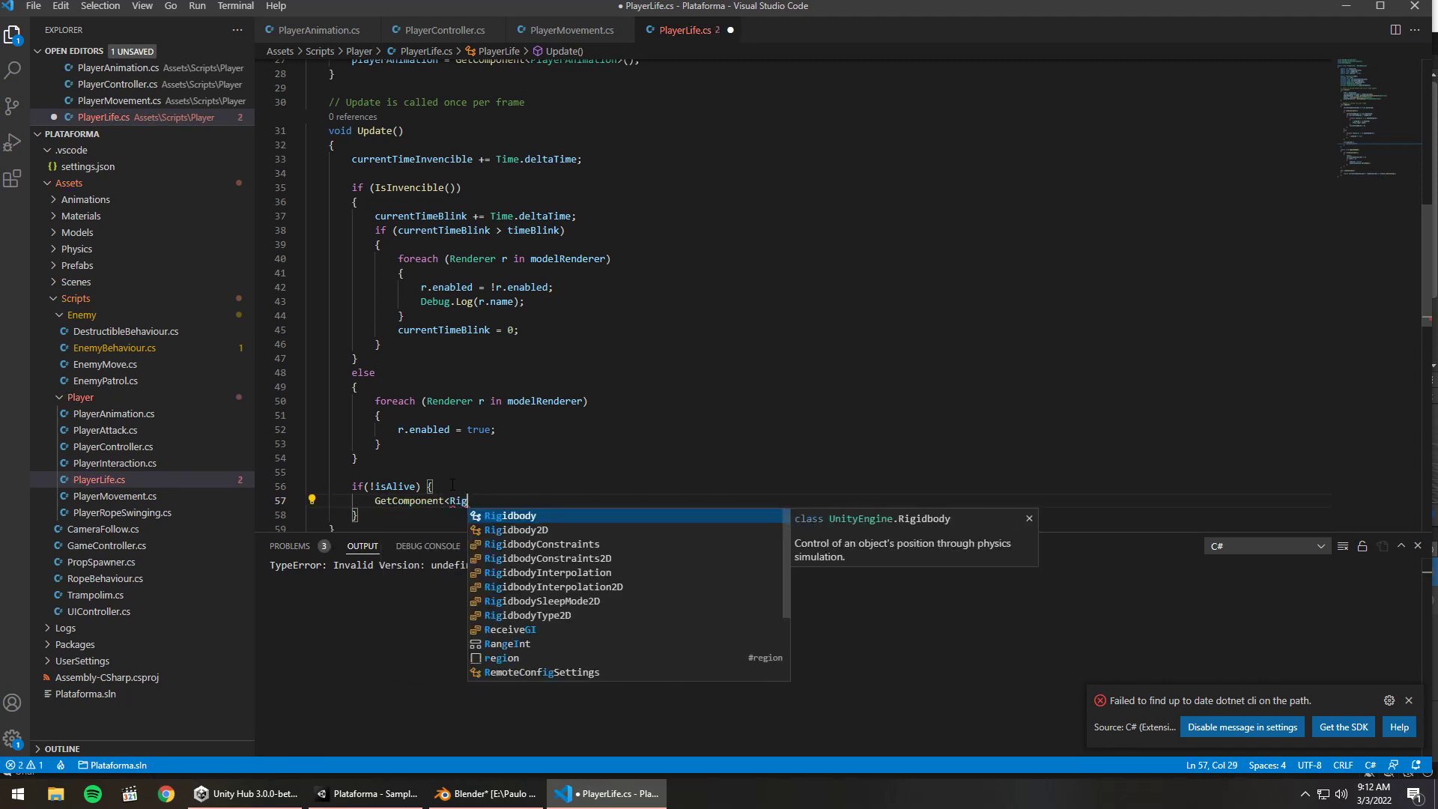
{"action": "key", "text": "Return"}
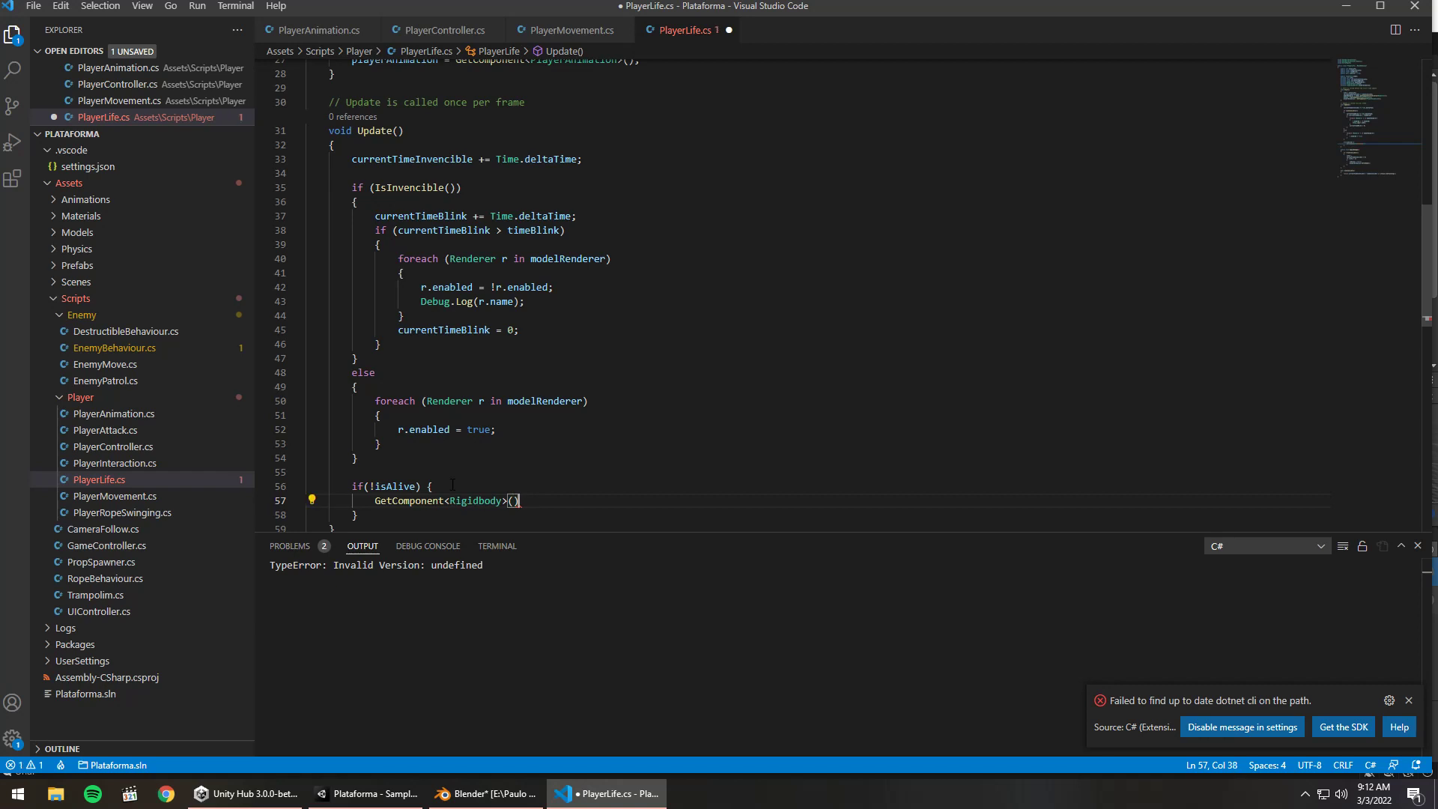
{"action": "left_click_drag", "start_coordinate": [518, 500], "coordinate": [375, 501]}
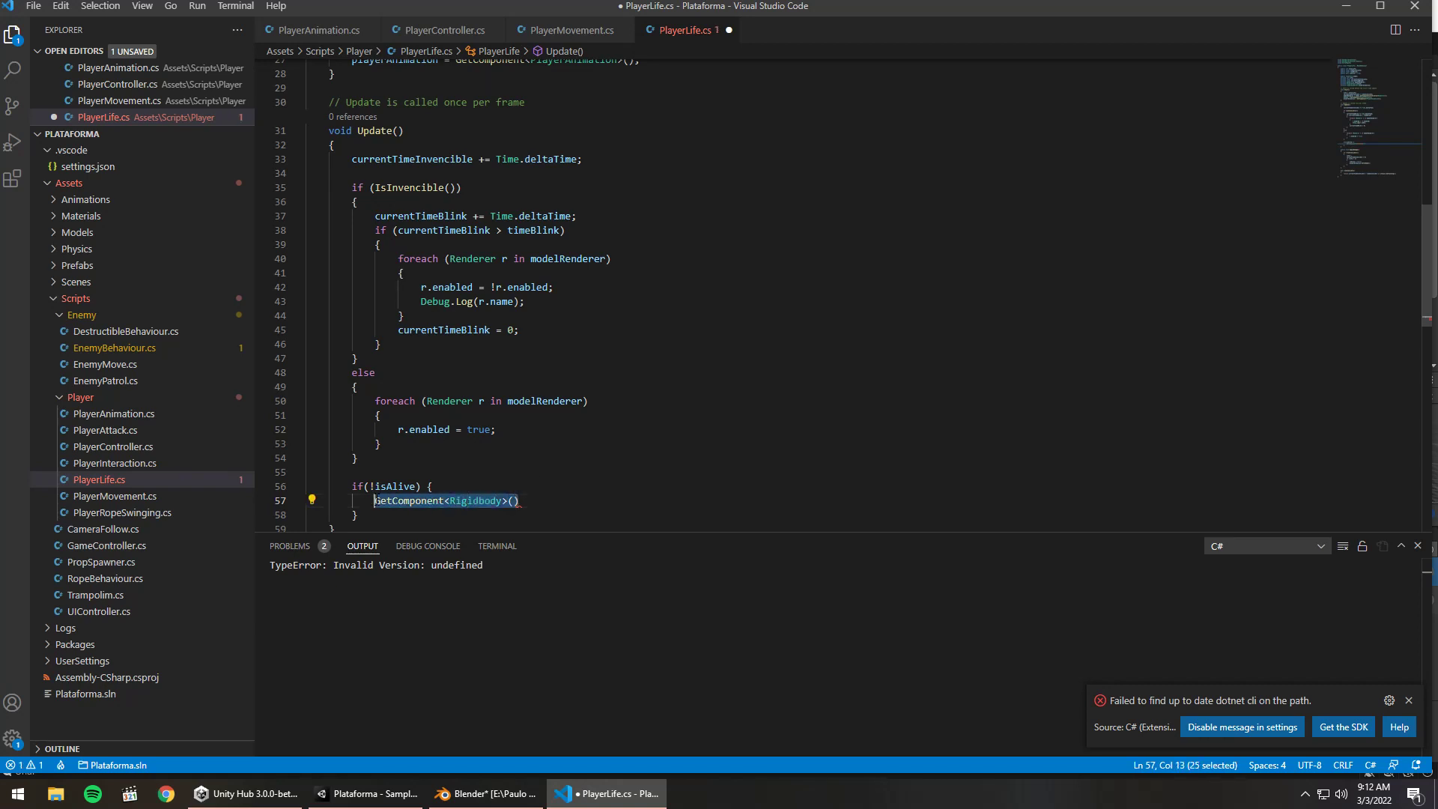
{"action": "scroll", "coordinate": [637, 338], "scroll_direction": "up", "scroll_amount": 3}
{"action": "scroll", "coordinate": [621, 307], "scroll_direction": "up", "scroll_amount": 2}
Declare a private Rigidbody rb field, begin an rb = GetComponent<Rigidbody>(); assignment in Start(), and save
{"action": "left_click", "coordinate": [599, 266]}
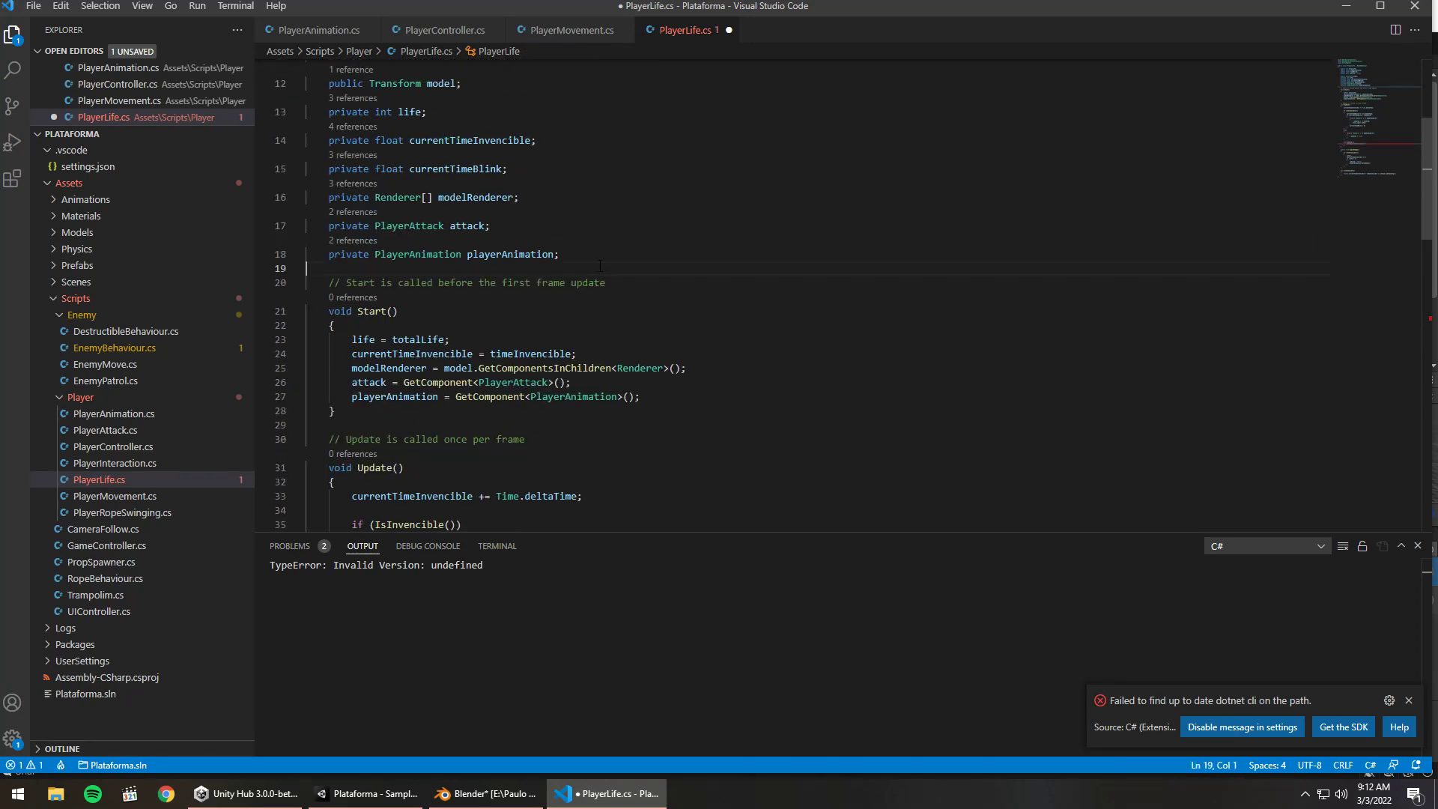
{"action": "key", "text": "Return"}
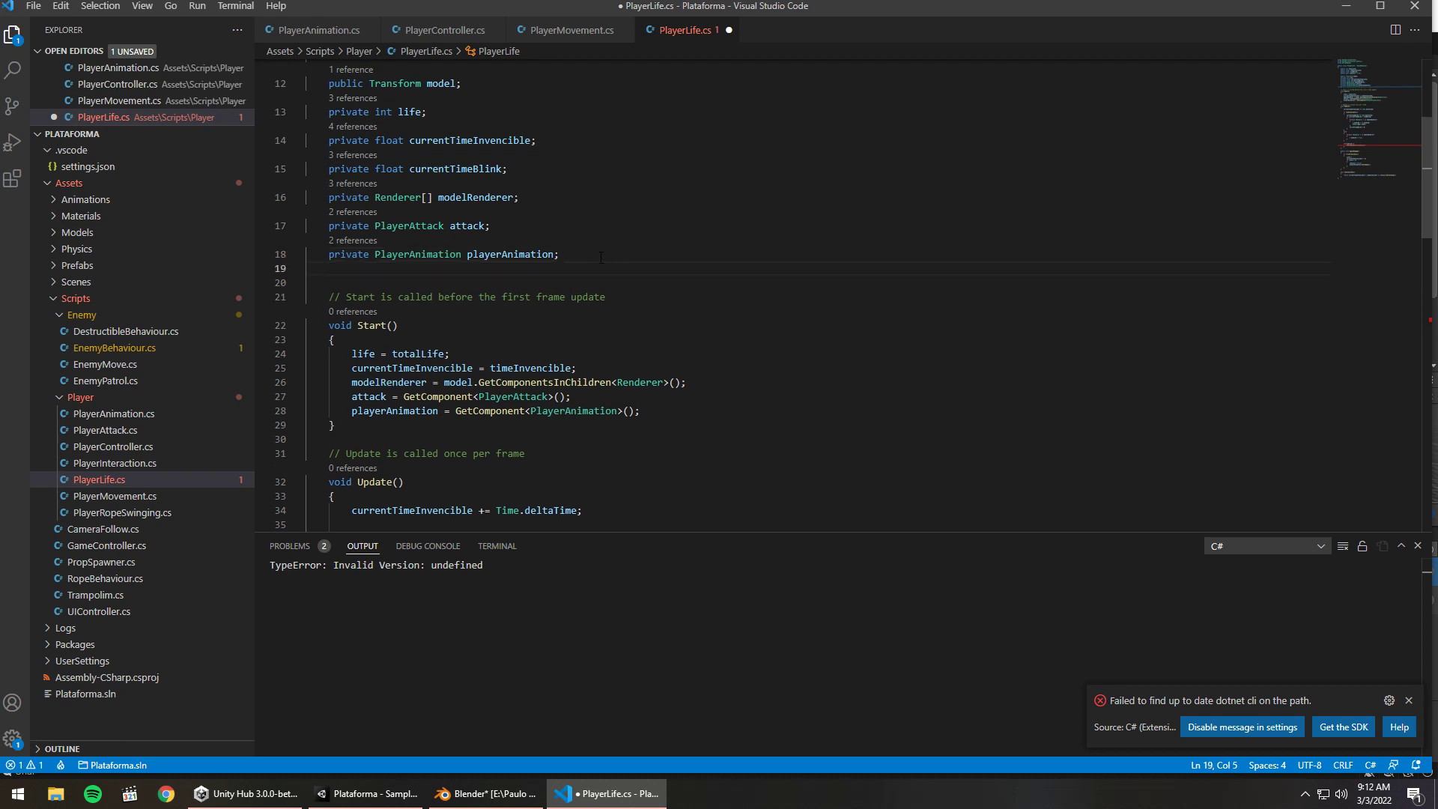
{"action": "type", "text": "private Rig"}
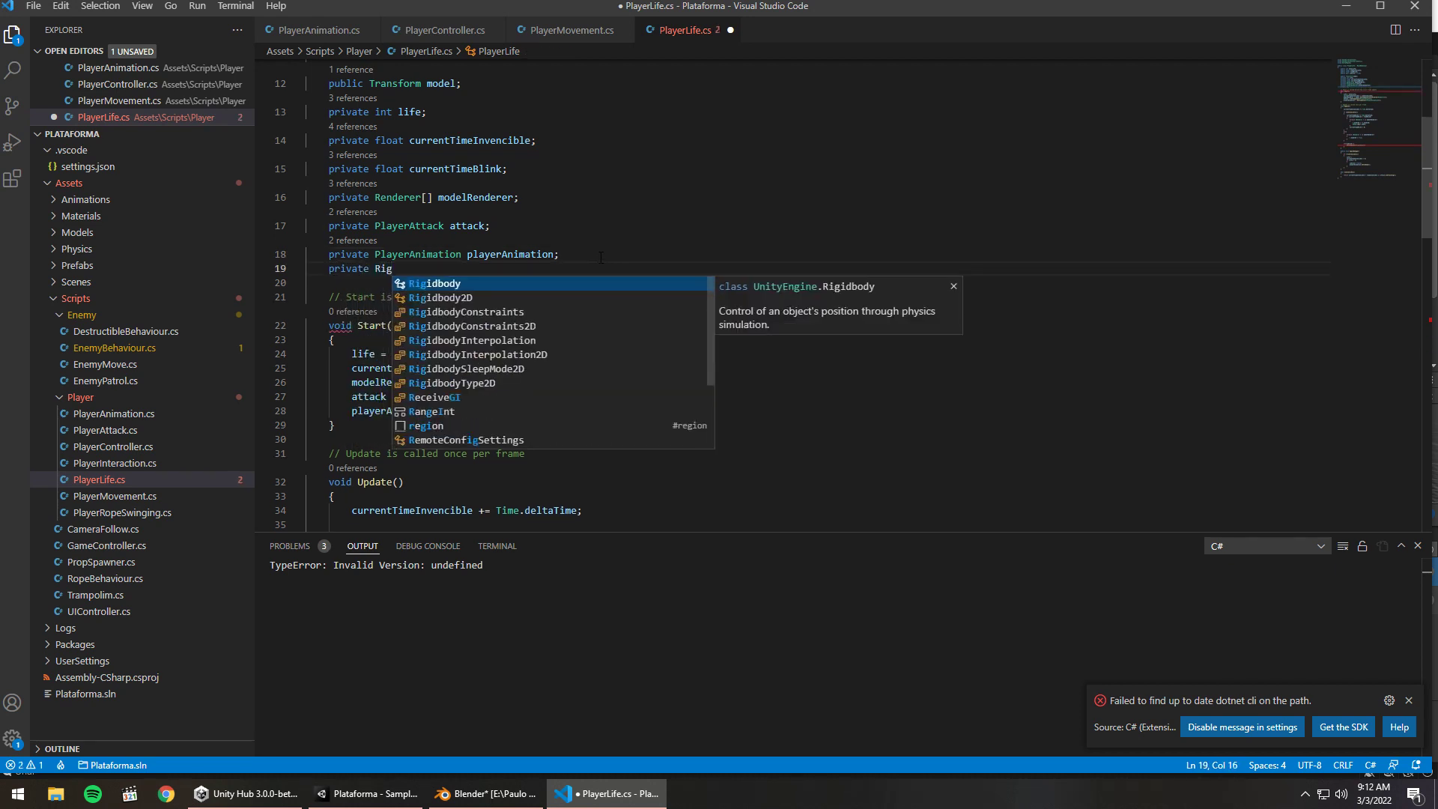
{"action": "key", "text": "Tab"}
{"action": "type", "text": "rb;"}
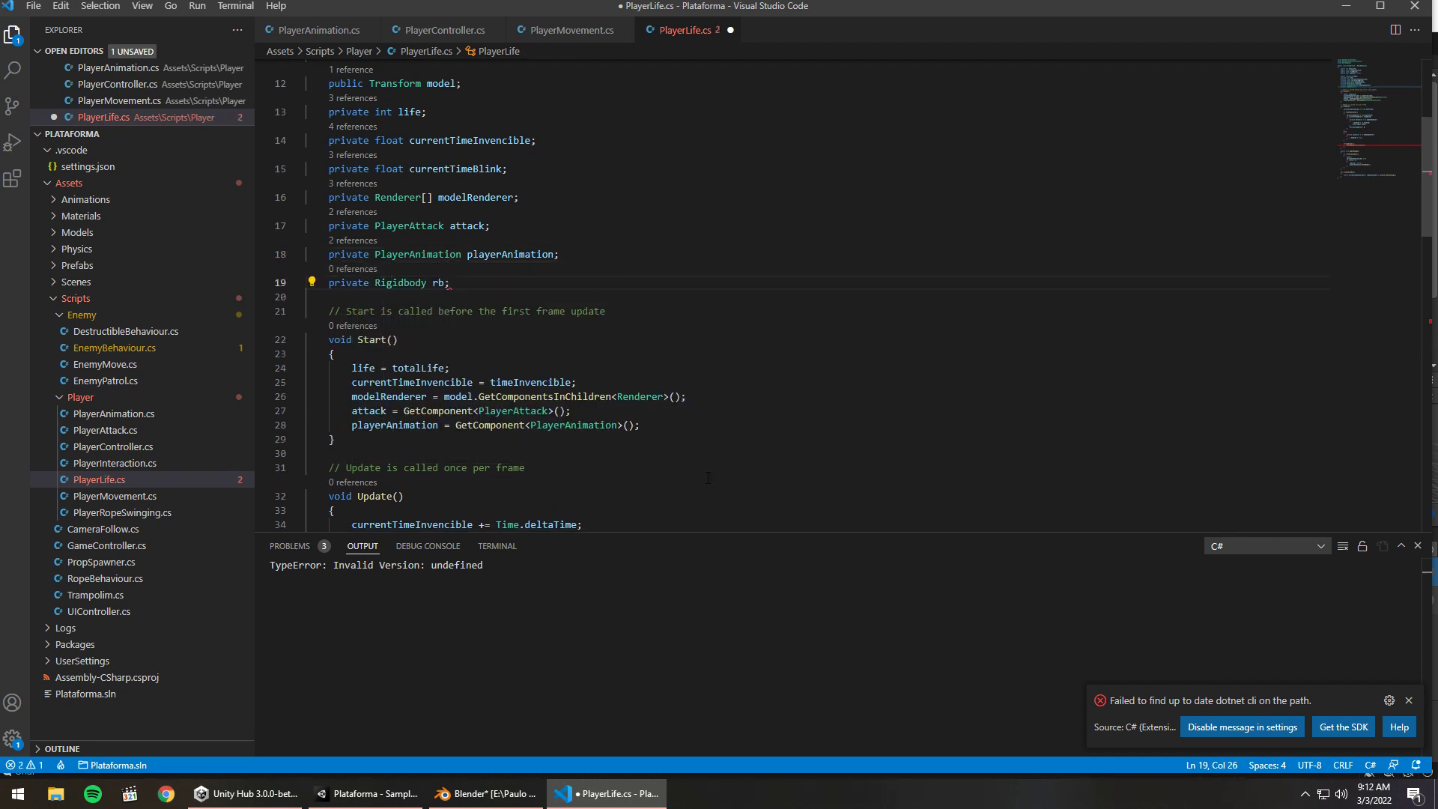
{"action": "left_click", "coordinate": [654, 426]}
{"action": "key", "text": "Return"}
{"action": "type", "text": "rb = GetComponent<Rigidbody>();"}
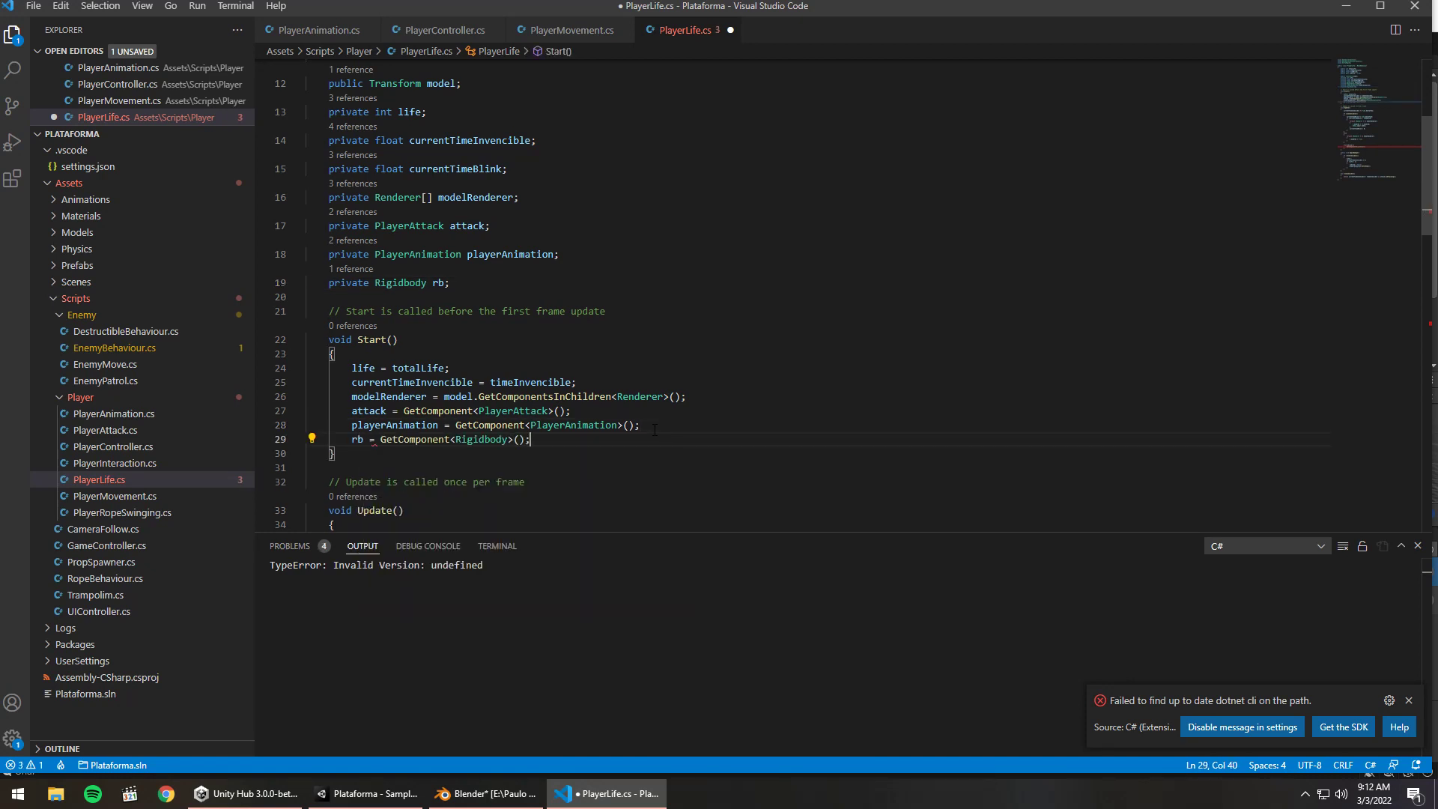
{"action": "key", "text": "ctrl+s"}
Replace line 59's GetComponent call with rb.velocity = new Vector3(0, rb.velocity.y, 0) and save
{"action": "scroll", "coordinate": [569, 426], "scroll_direction": "down", "scroll_amount": 5}
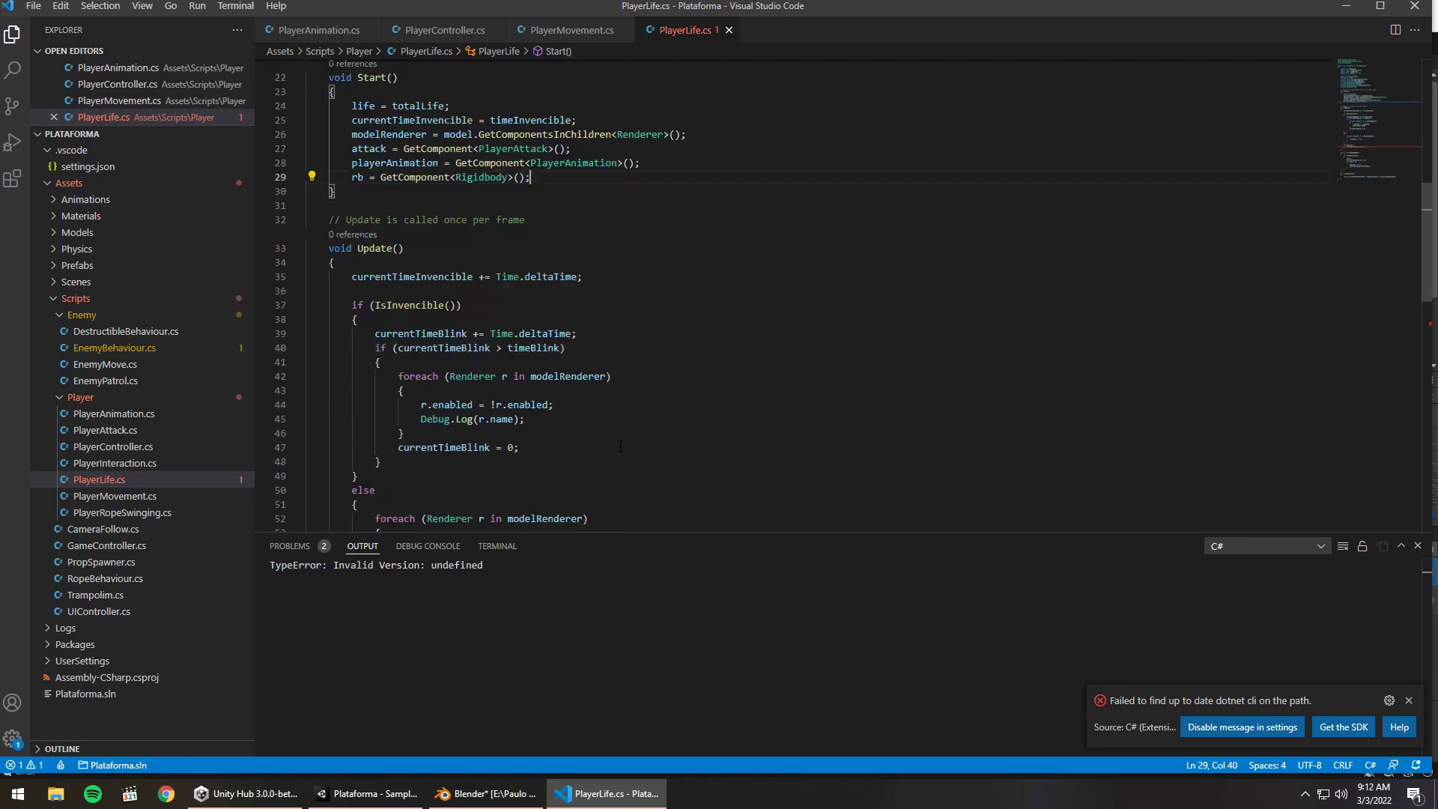
{"action": "scroll", "coordinate": [479, 422], "scroll_direction": "down", "scroll_amount": 6}
{"action": "left_click_drag", "start_coordinate": [519, 394], "coordinate": [375, 394]}
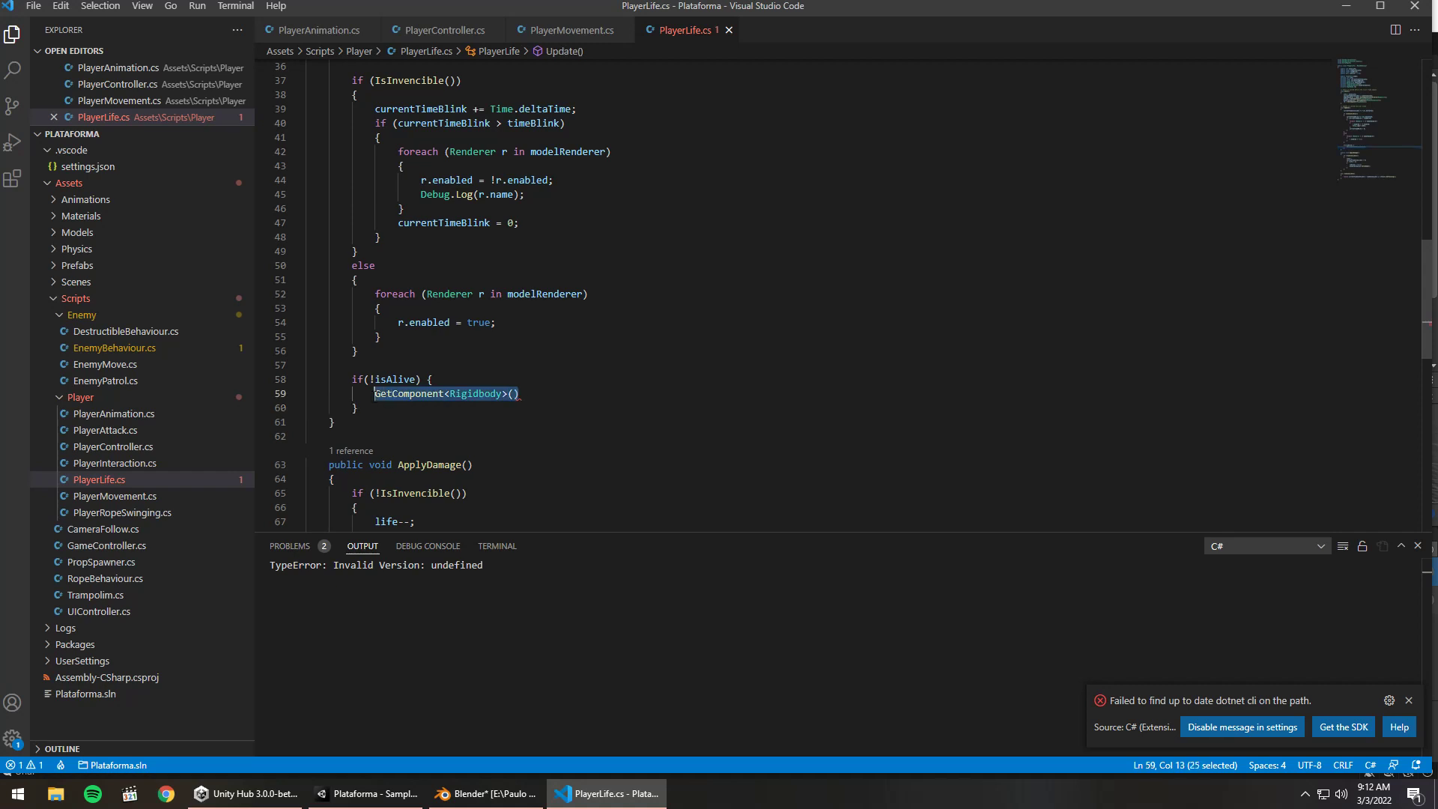
{"action": "type", "text": "rb."}
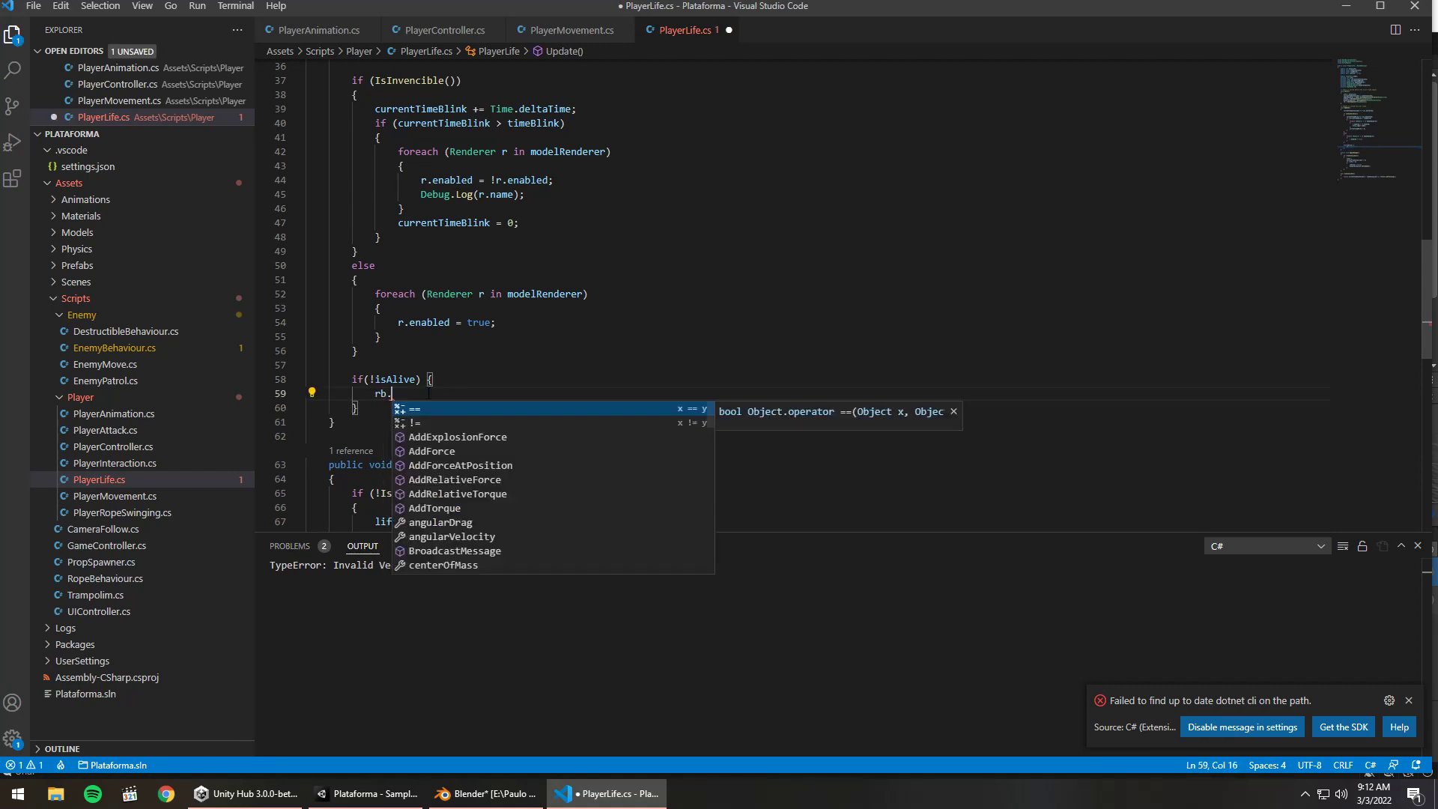
{"action": "type", "text": "velocity "}
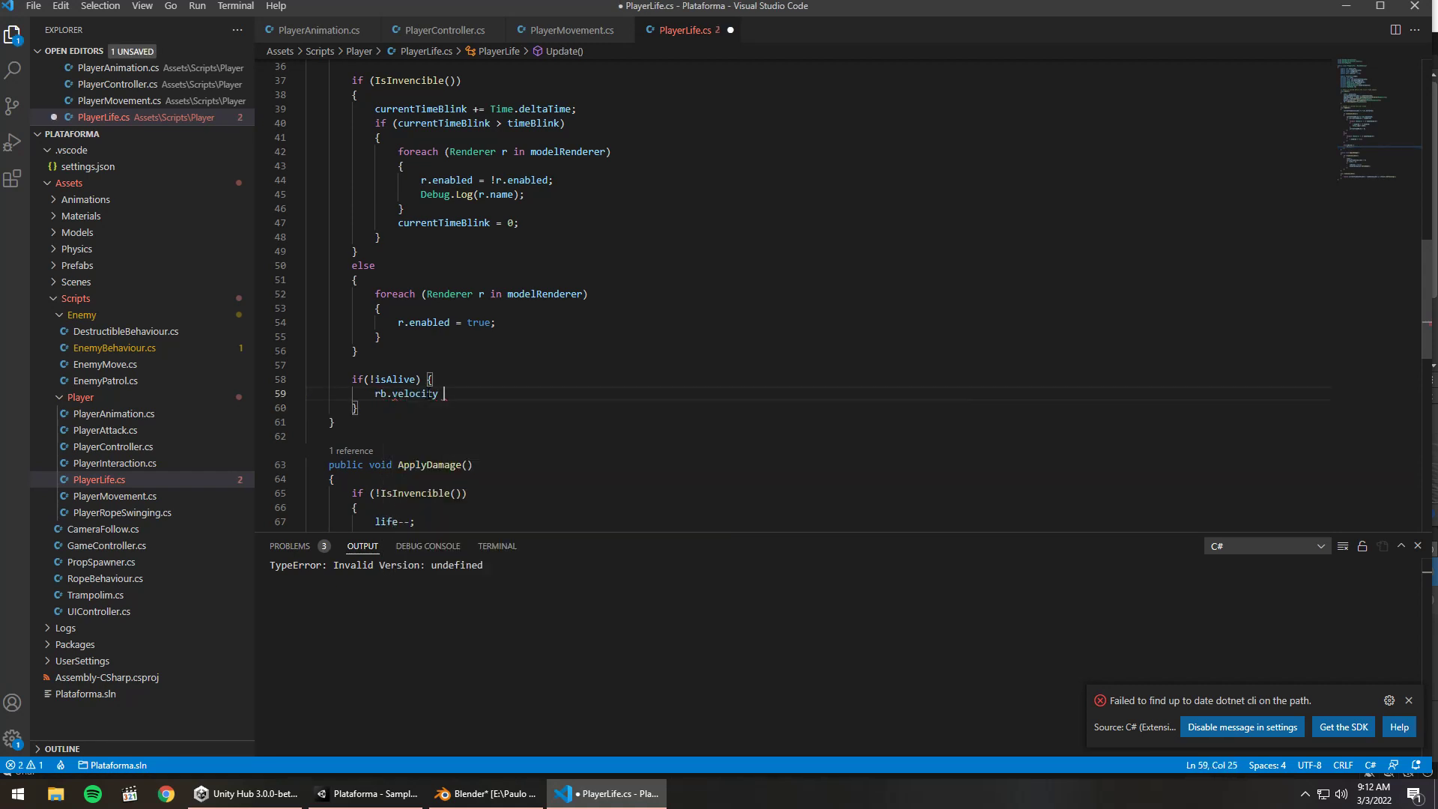
{"action": "type", "text": "= new "}
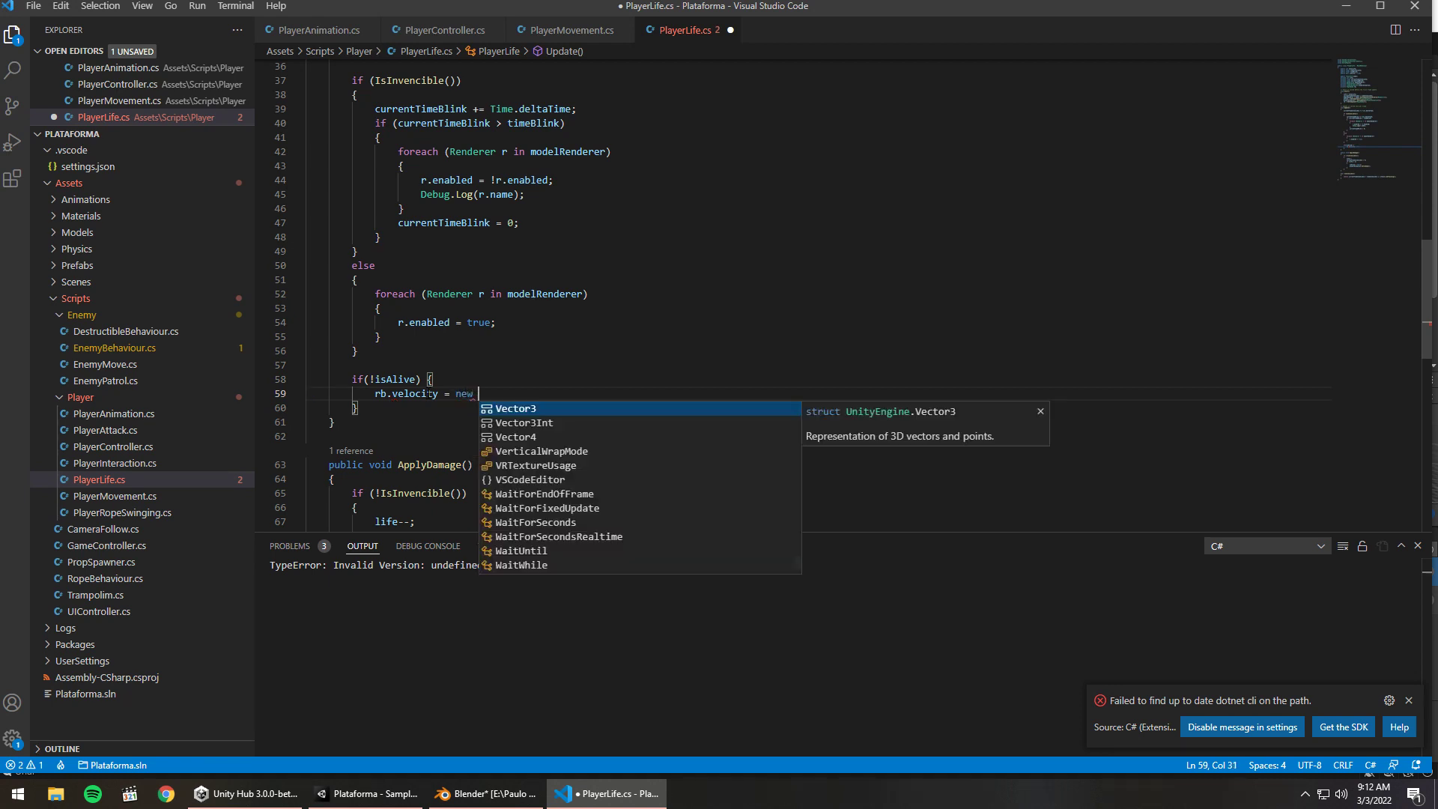
{"action": "type", "text": "Vector3("}
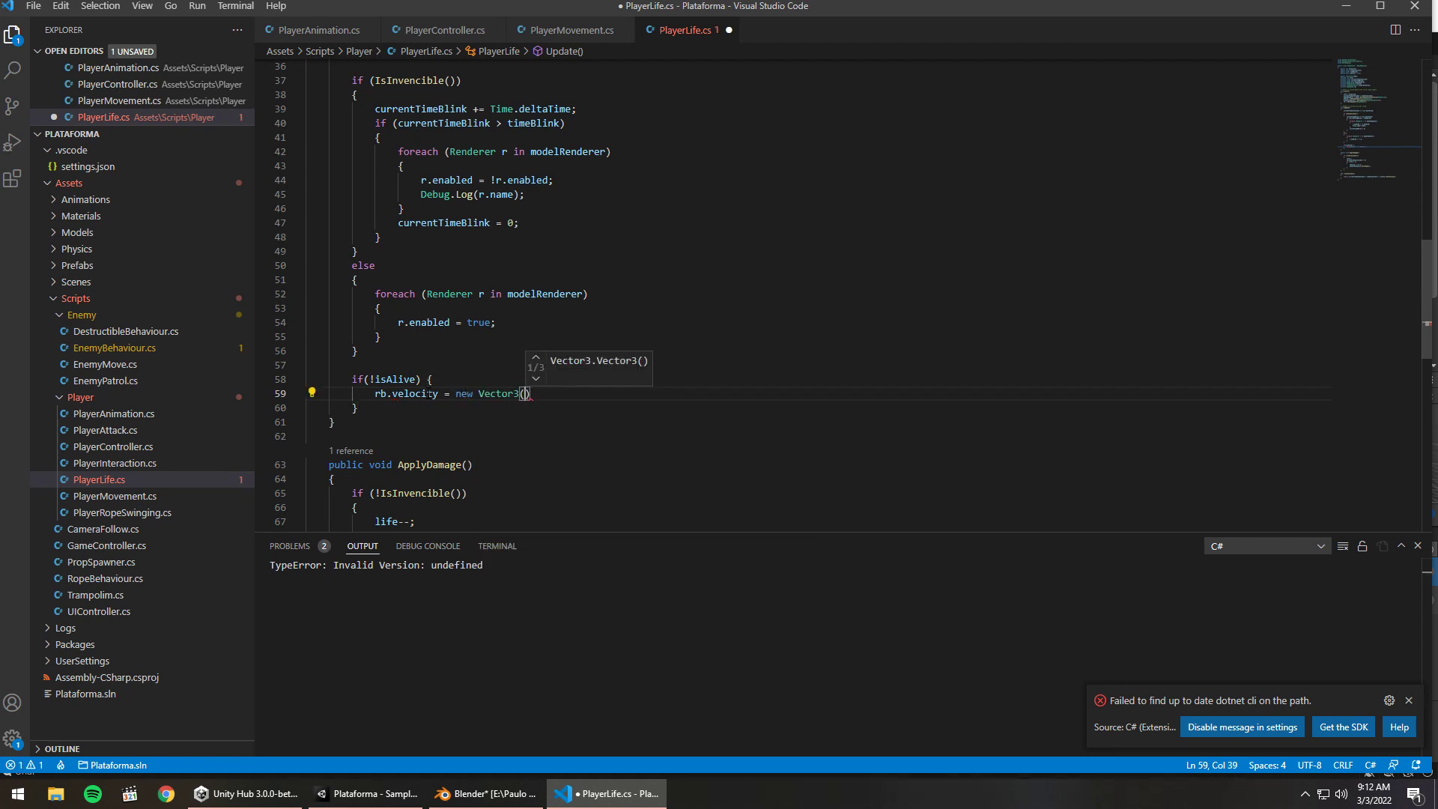
{"action": "type", "text": "0"}
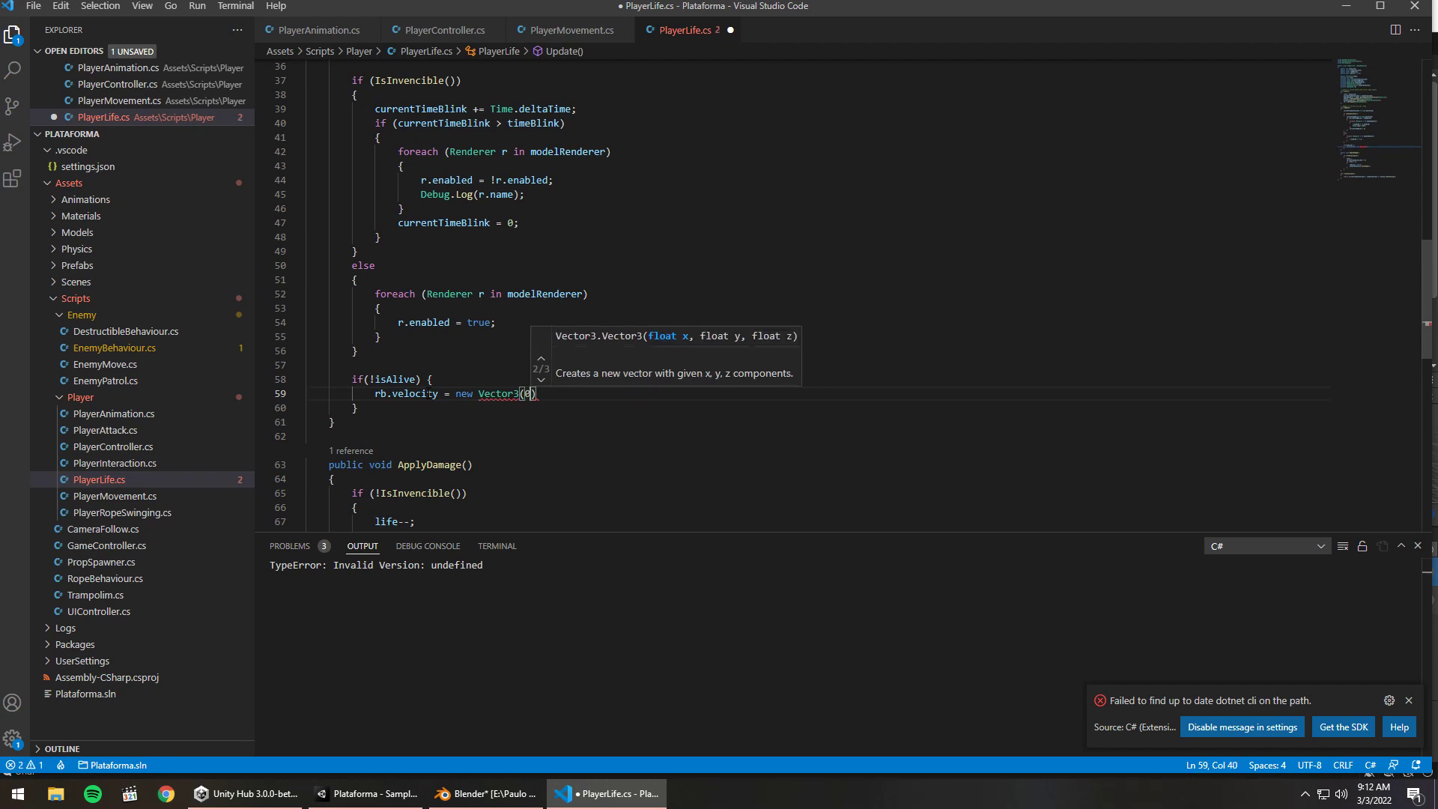
{"action": "type", "text": ", rb."}
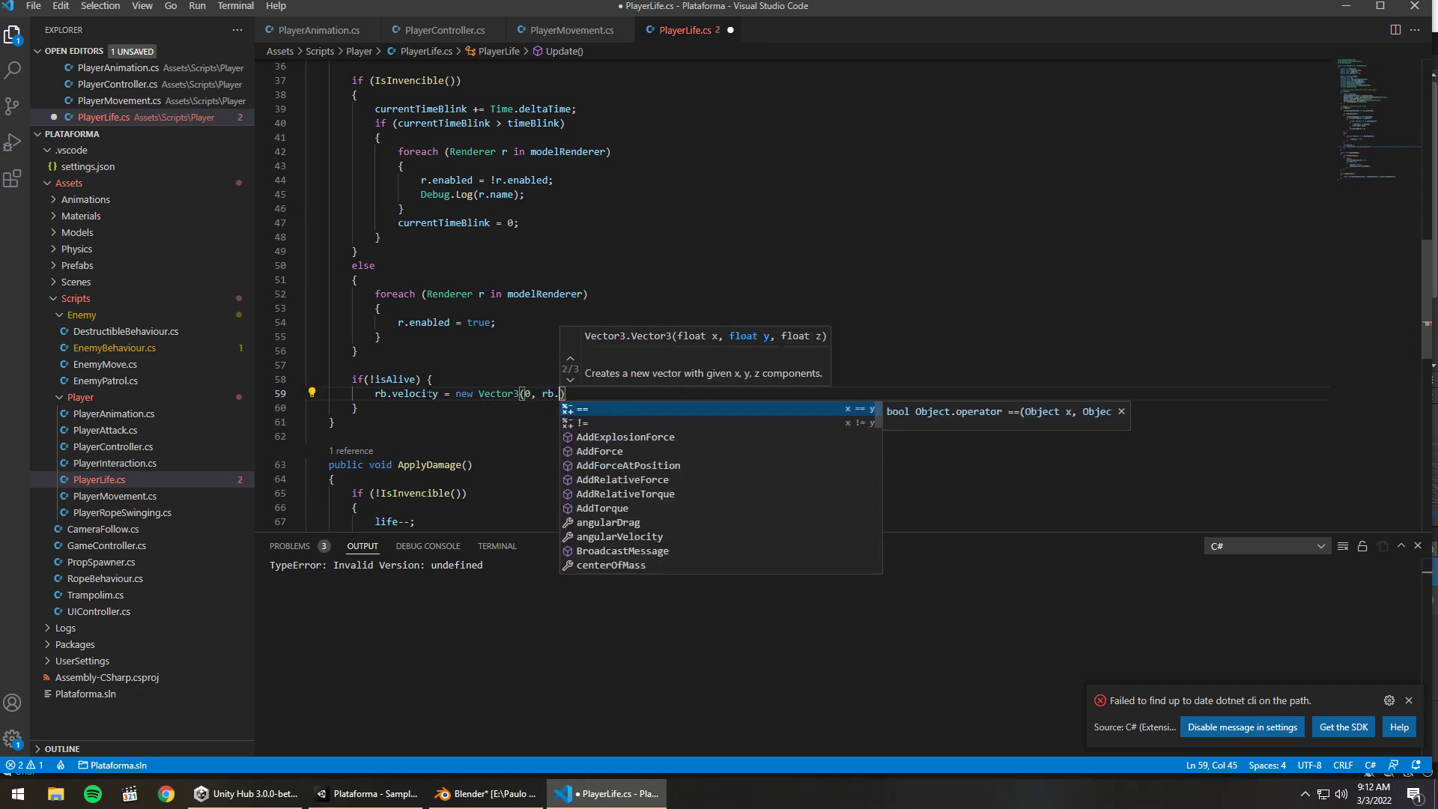
{"action": "type", "text": "velocity.y"}
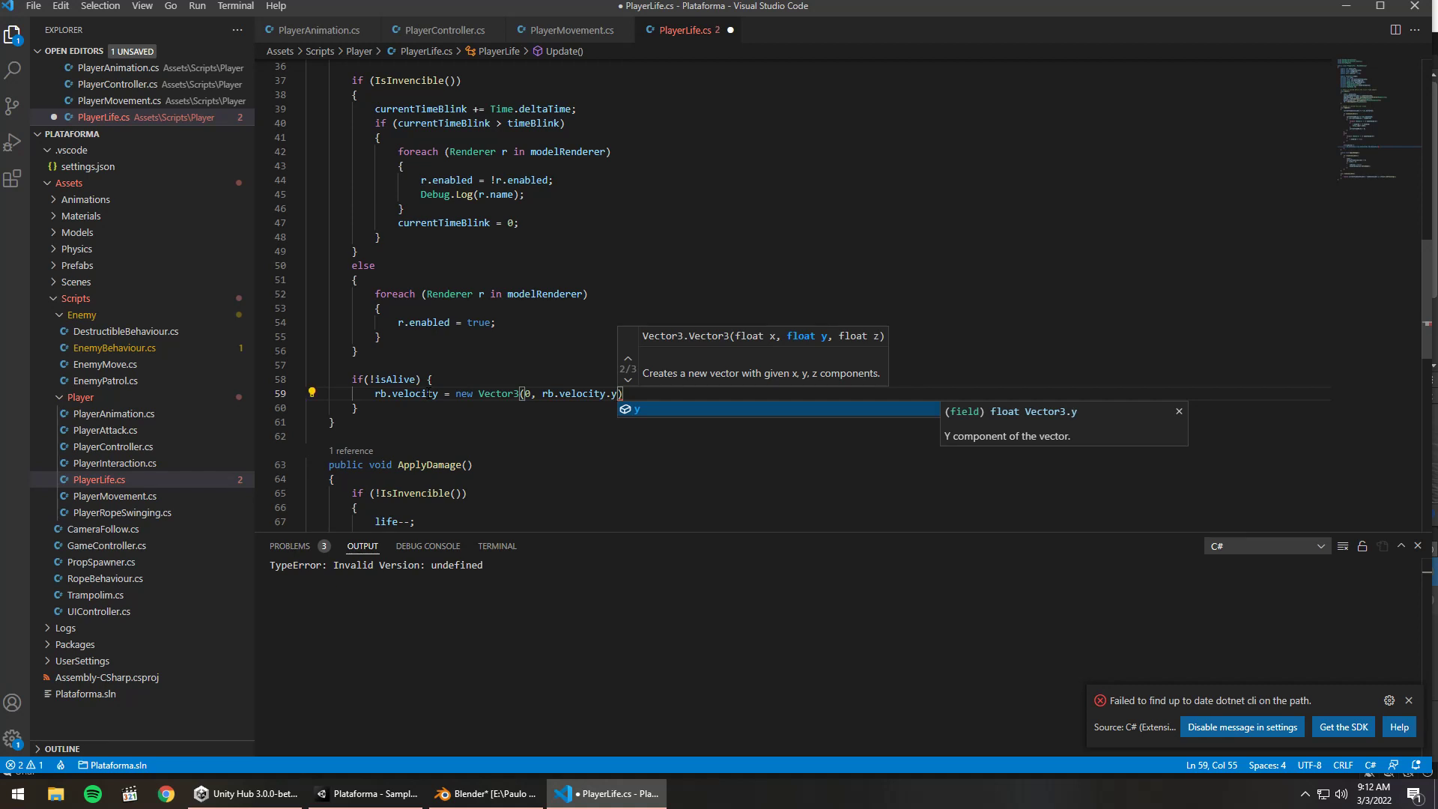
{"action": "type", "text": ", z"}
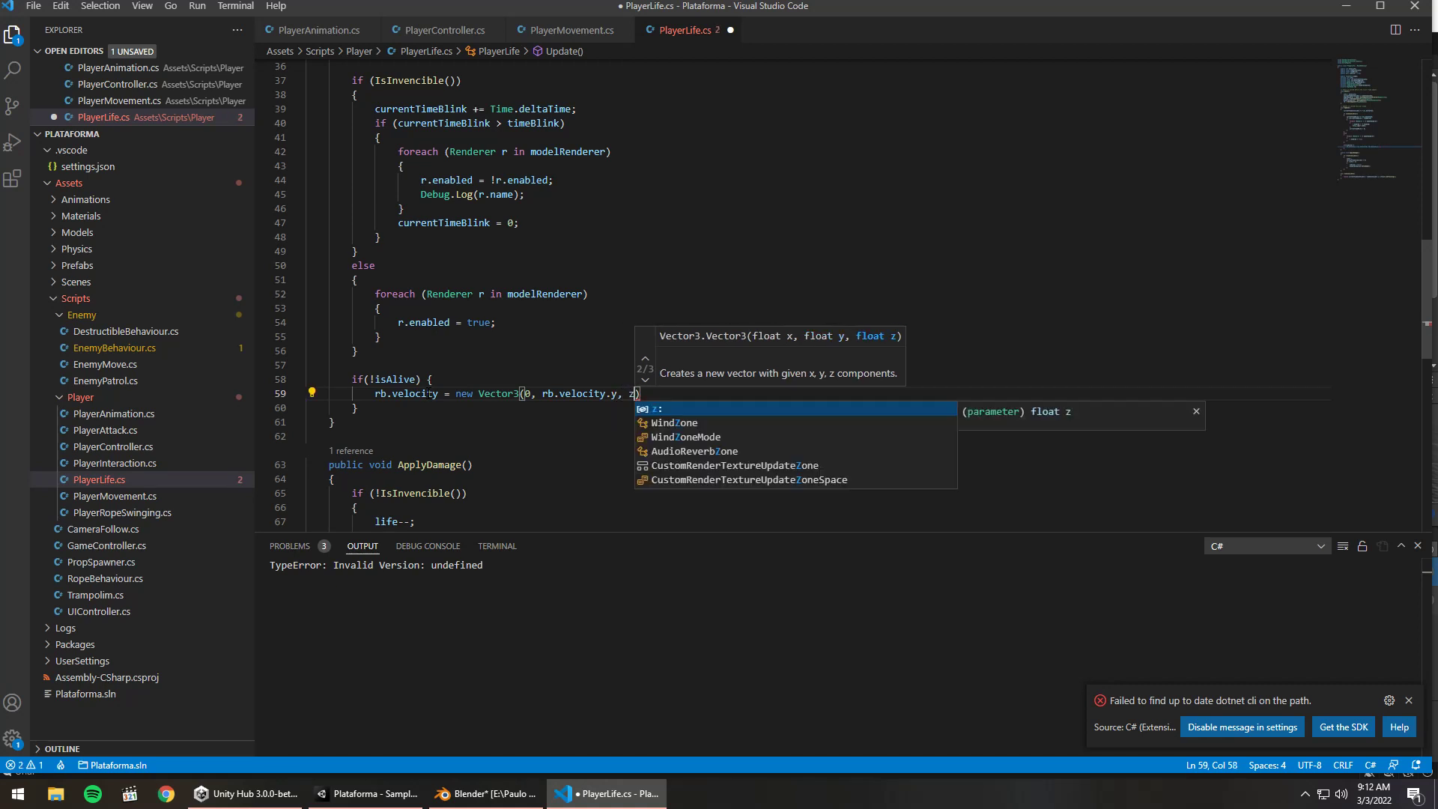
{"action": "key", "text": "BackSpace"}
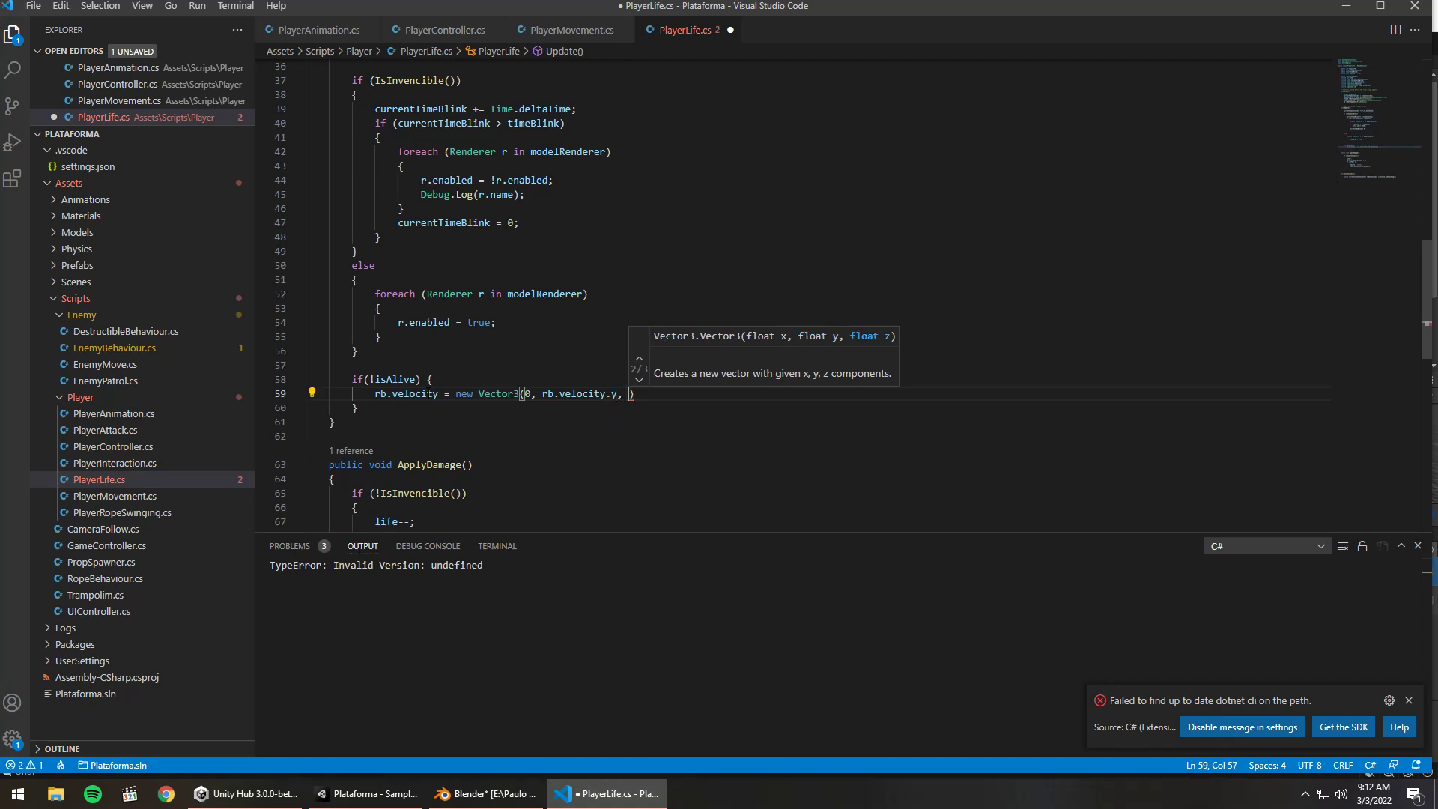
{"action": "type", "text": "0)"}
{"action": "key", "text": "ctrl+s"}
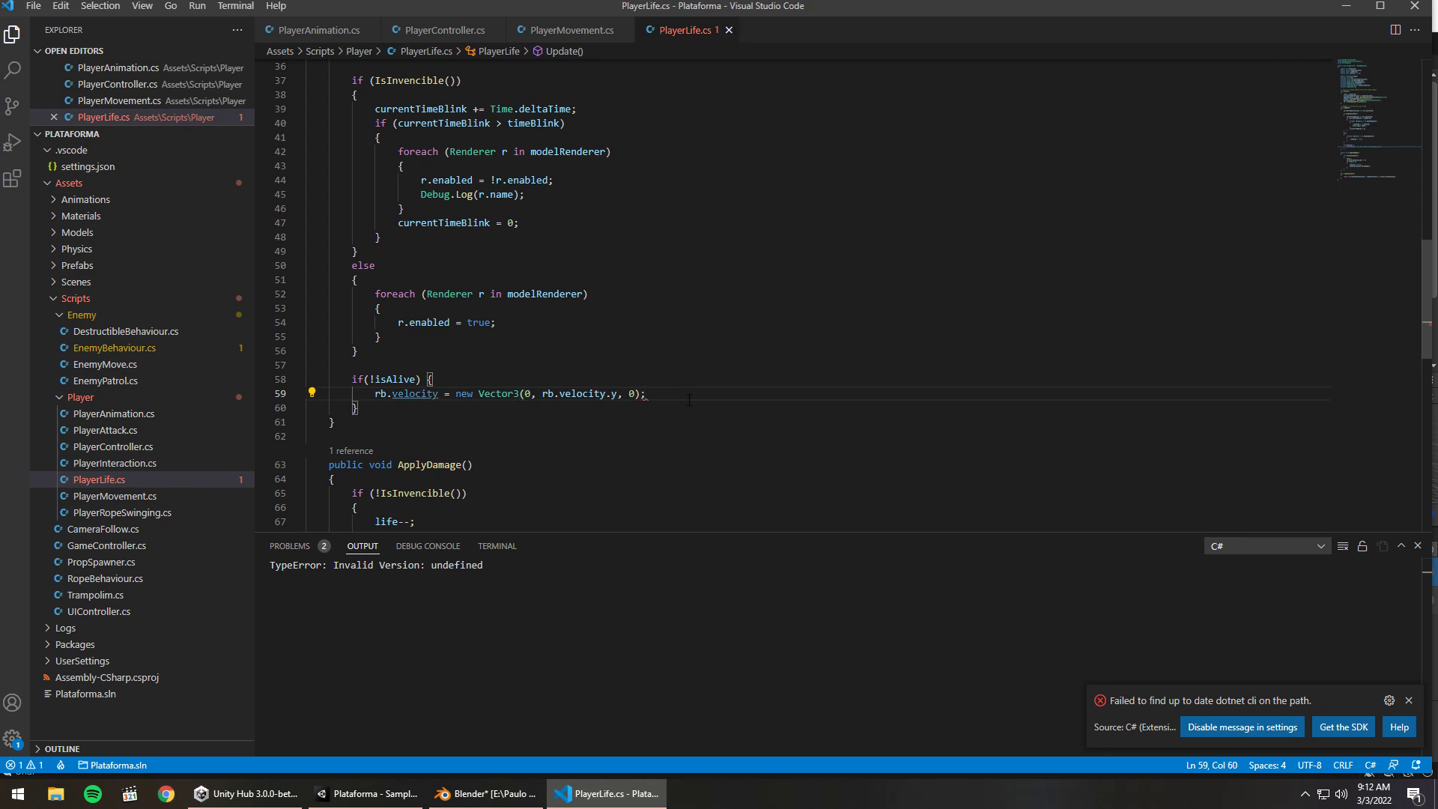
In Unity, walk the penguin with A and D into the enemy until it dies and lies still
{"action": "left_click", "coordinate": [473, 794]}
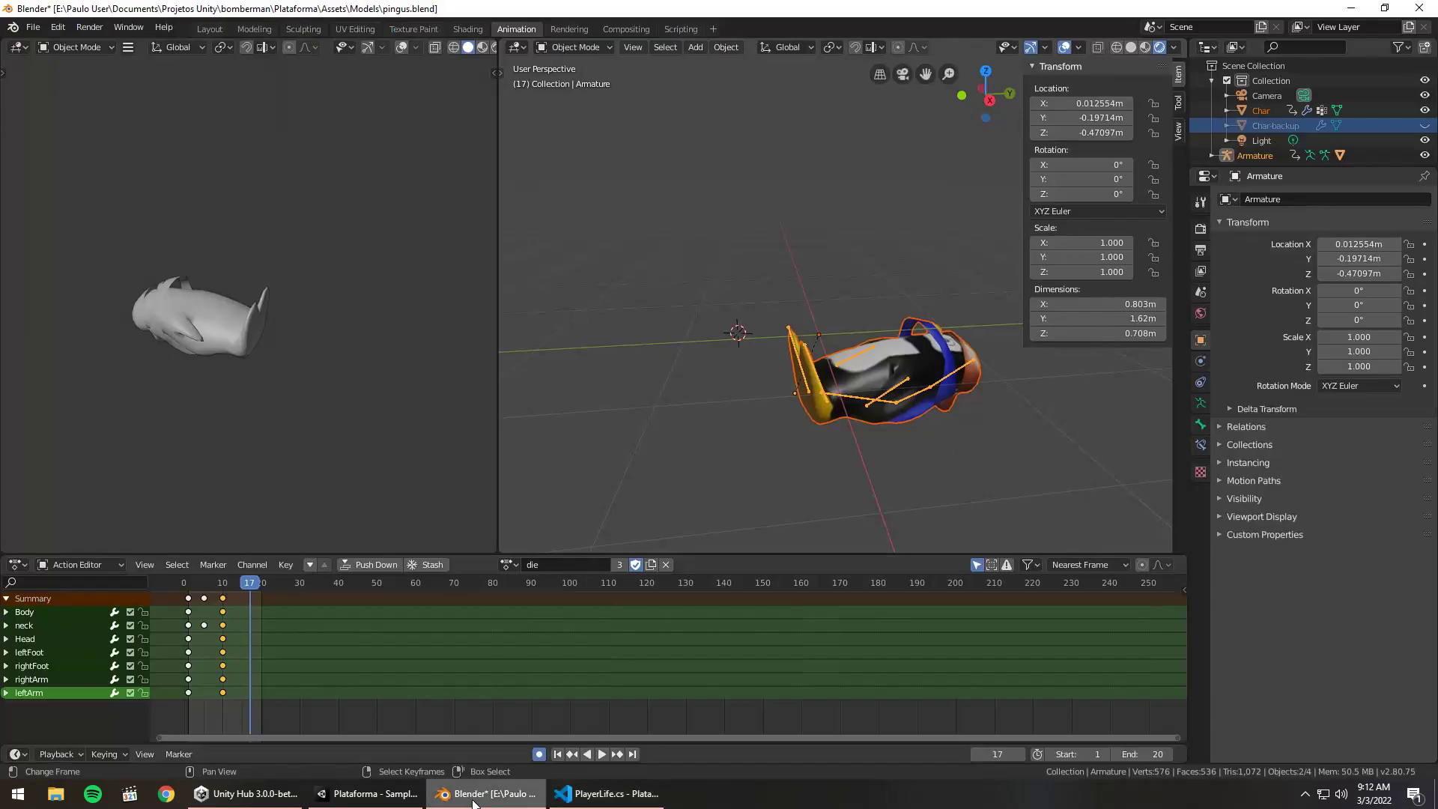
{"action": "left_click", "coordinate": [473, 794]}
{"action": "left_click", "coordinate": [367, 794]}
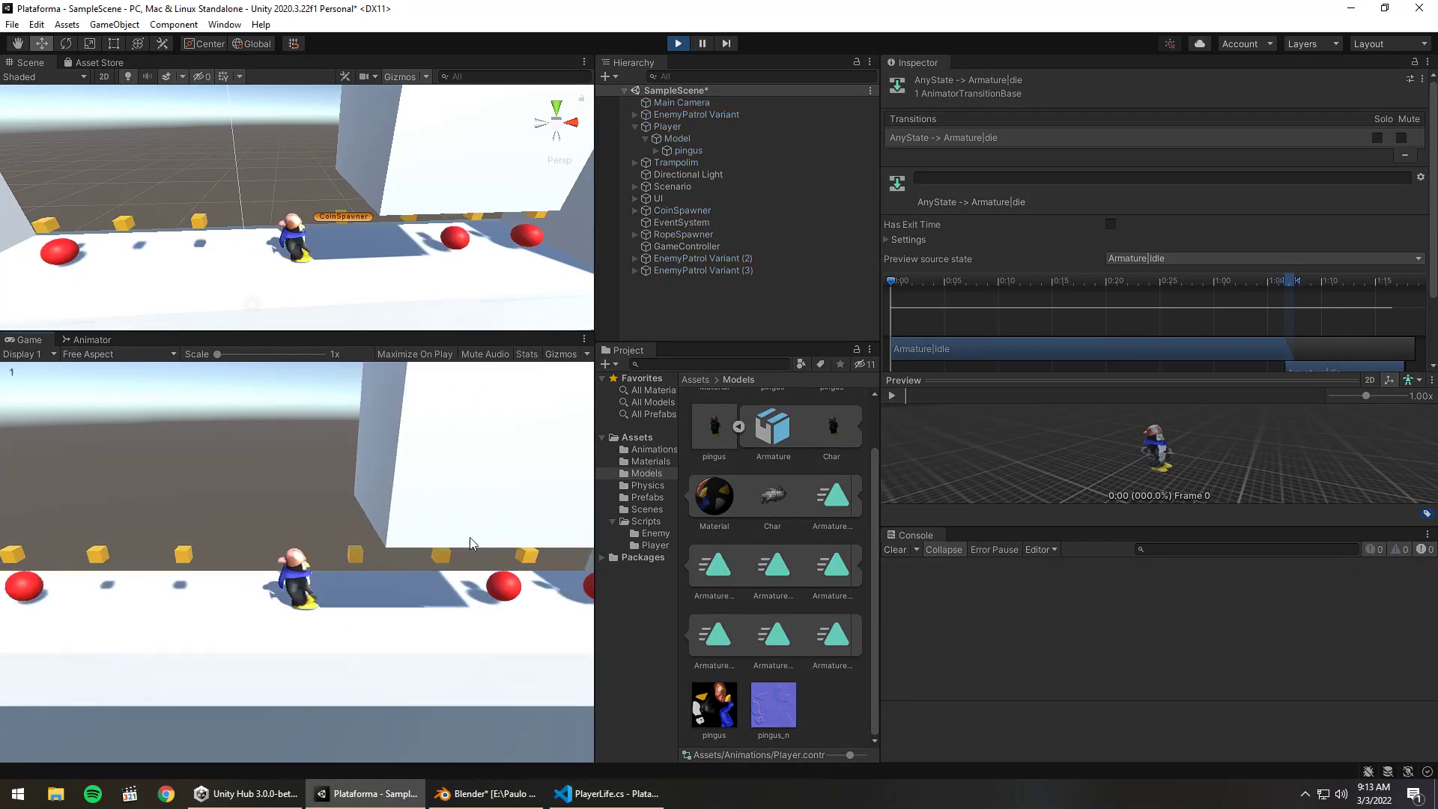
{"action": "key", "text": "a"}
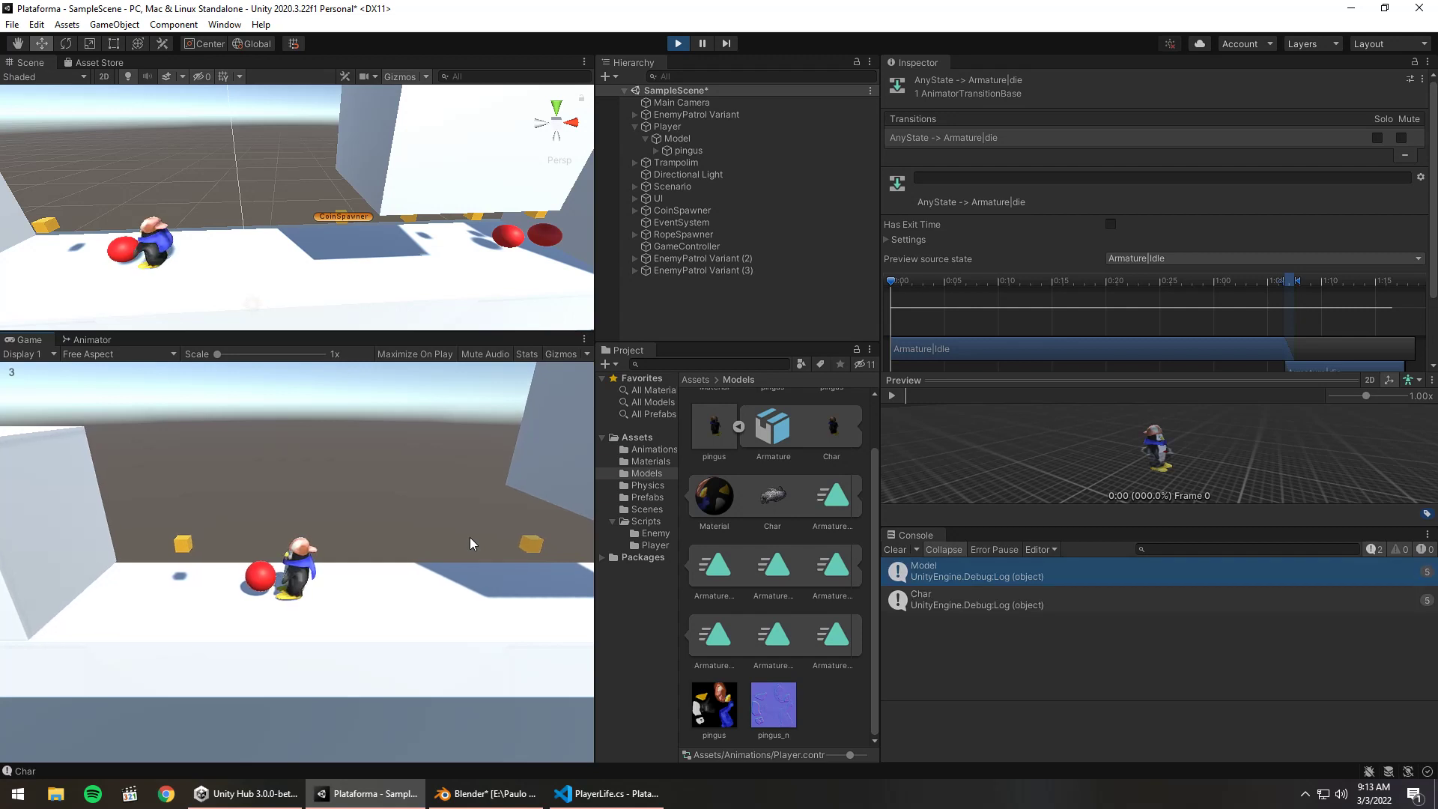
{"action": "key", "text": "a"}
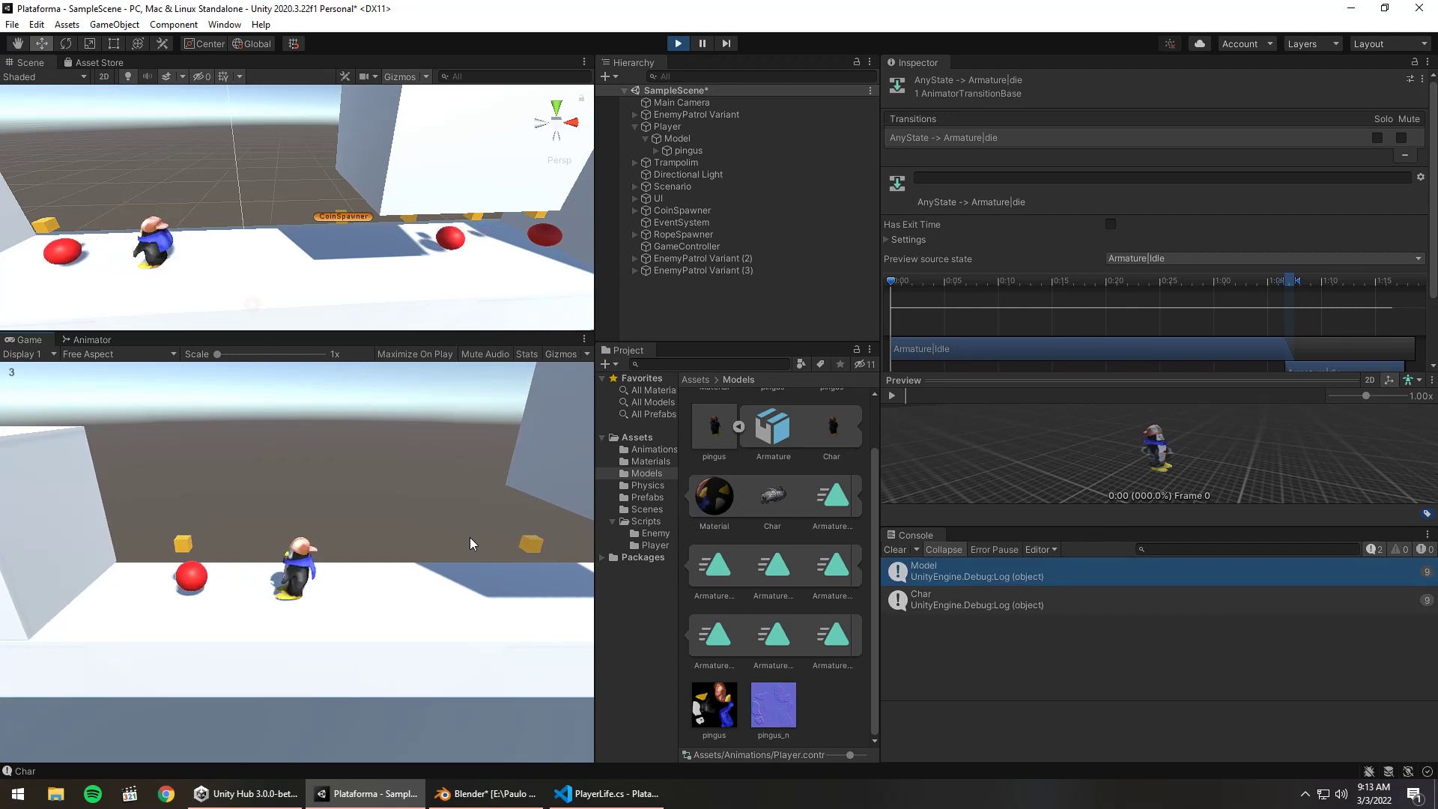
{"action": "key", "text": "d"}
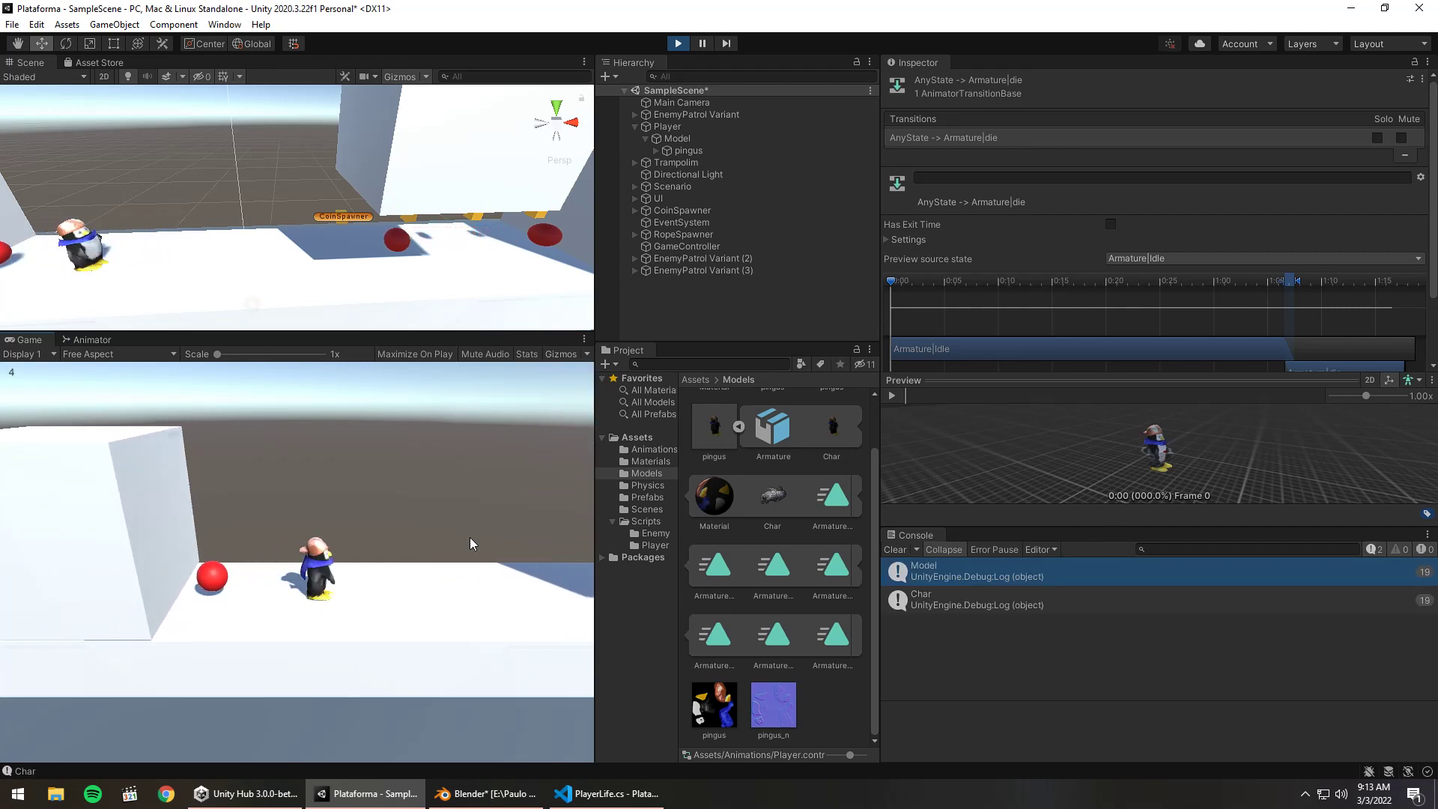
{"action": "key", "text": "d"}
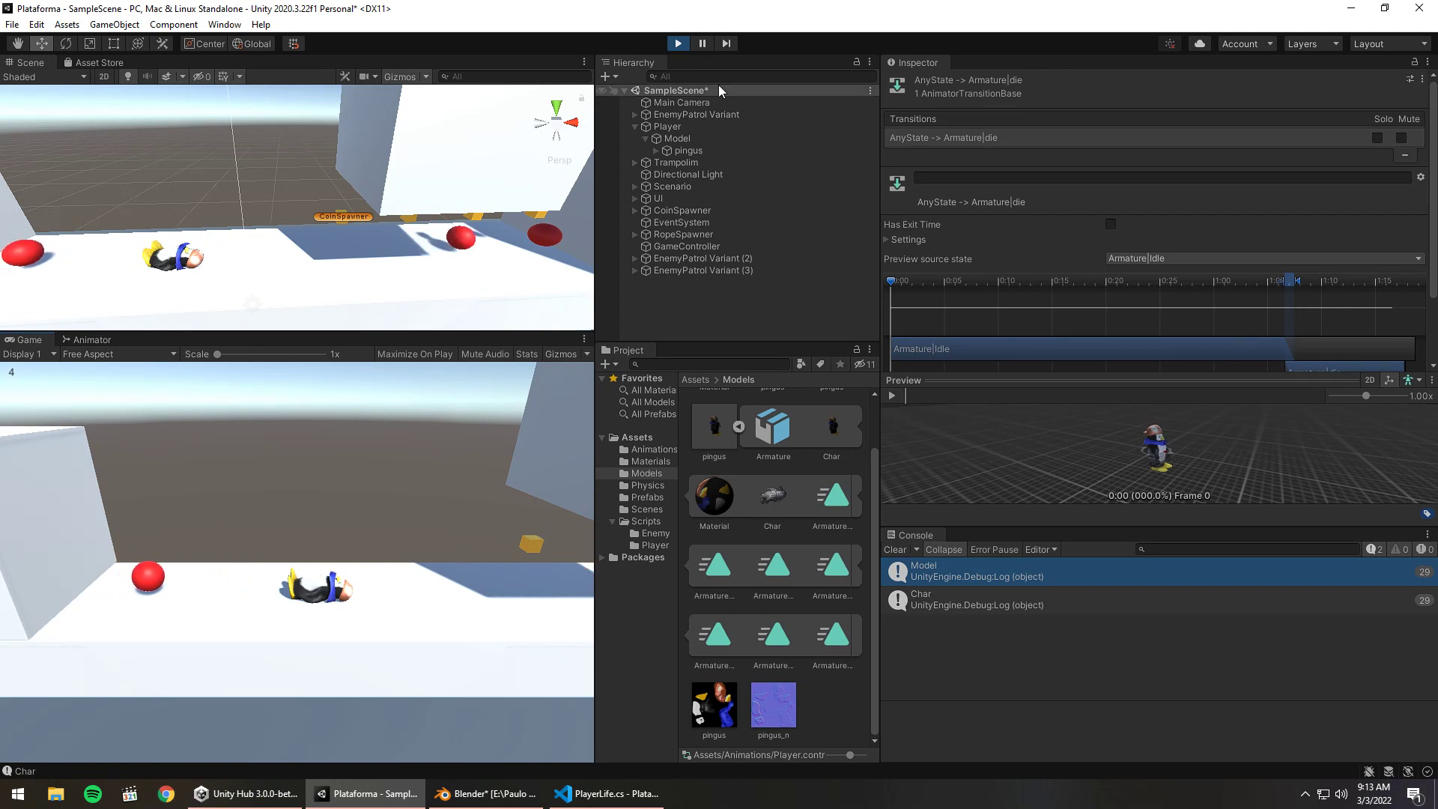
{"action": "left_click", "coordinate": [679, 46]}
{"action": "left_click", "coordinate": [606, 793]}
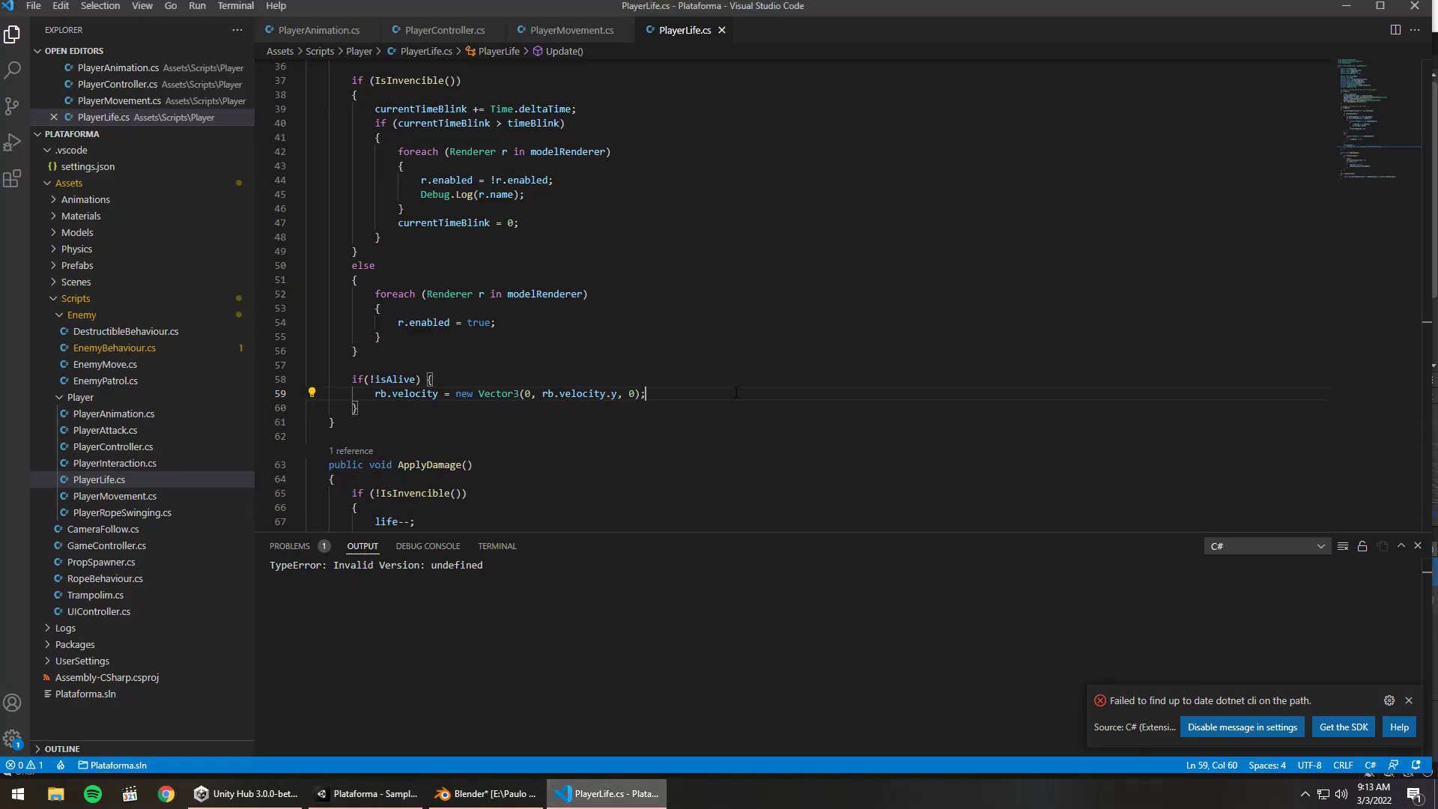
Change the ApplyDamage condition to if (!IsInvencible() && isAlive) and save PlayerLife.cs
{"action": "left_click", "coordinate": [623, 456]}
{"action": "scroll", "coordinate": [607, 456], "scroll_direction": "up", "scroll_amount": 1}
{"action": "scroll", "coordinate": [608, 457], "scroll_direction": "down", "scroll_amount": 5}
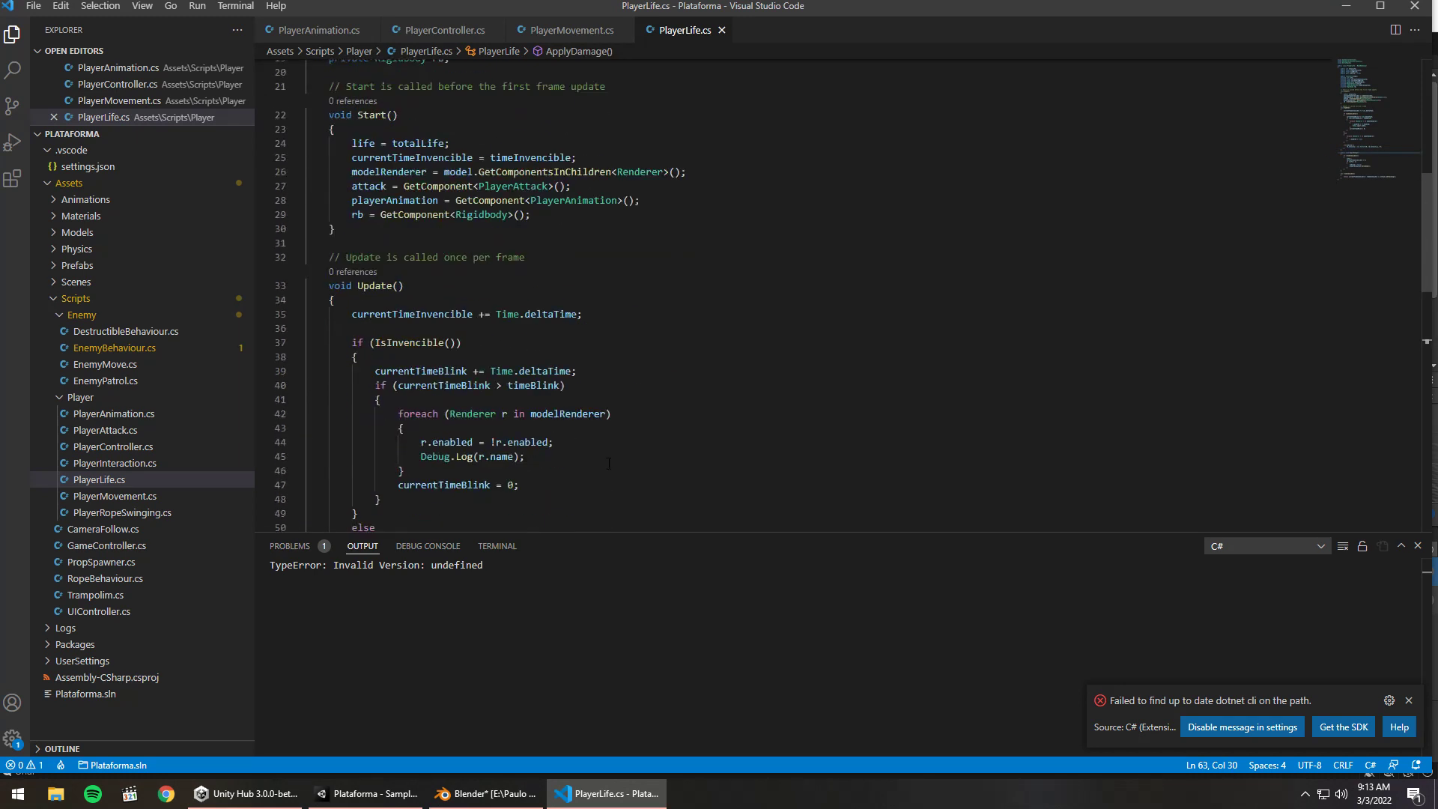
{"action": "scroll", "coordinate": [611, 467], "scroll_direction": "down", "scroll_amount": 10}
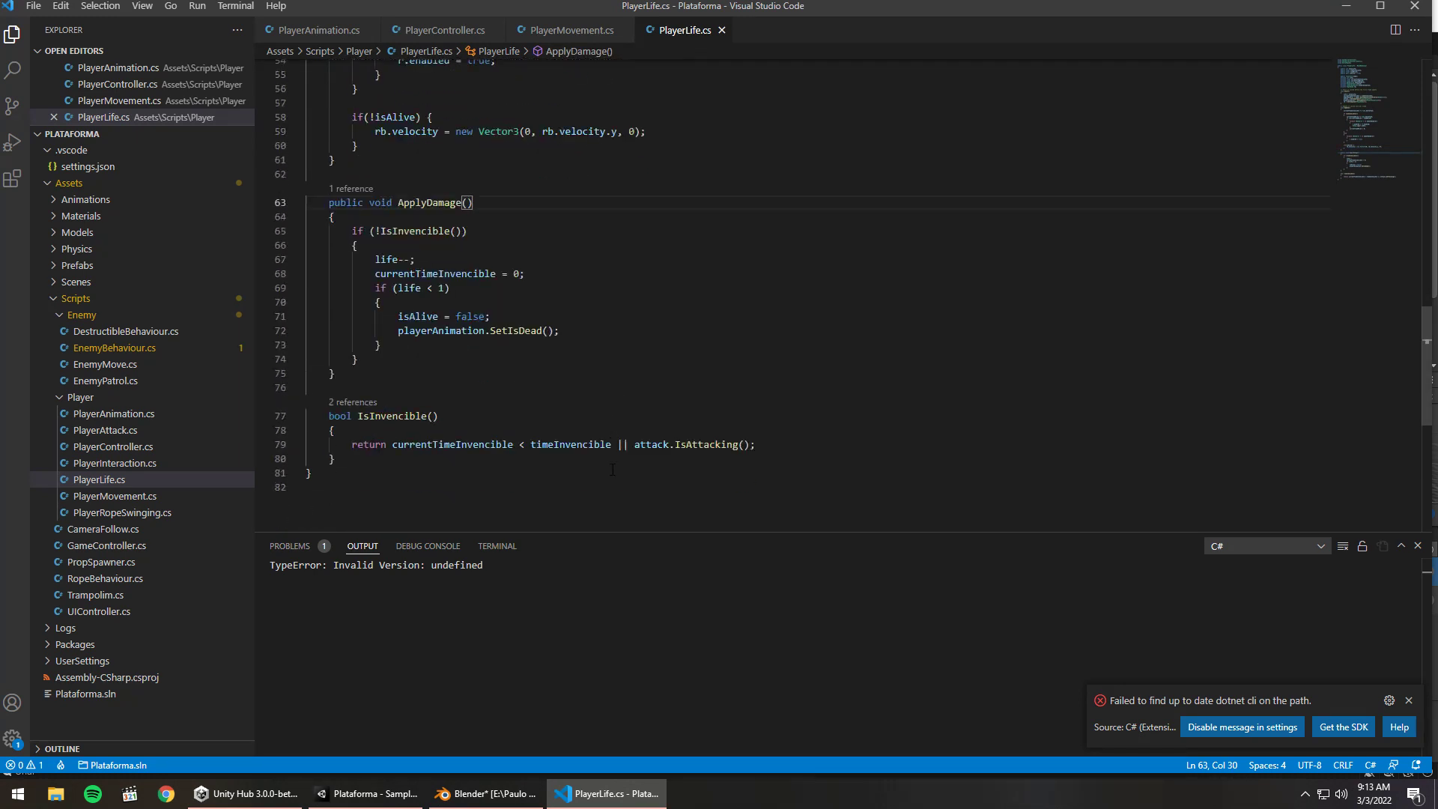
{"action": "left_click", "coordinate": [465, 231]}
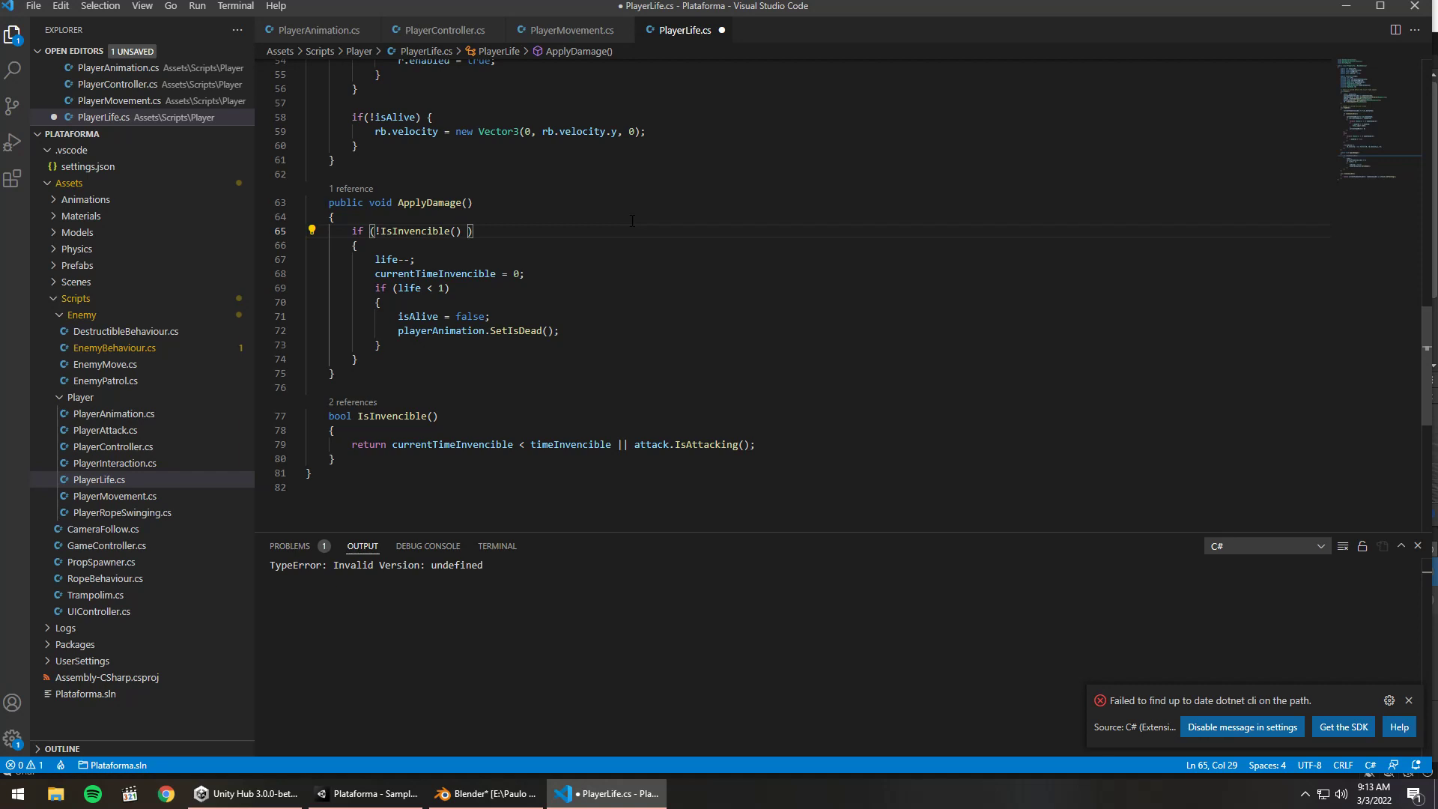
{"action": "type", "text": "&& i"}
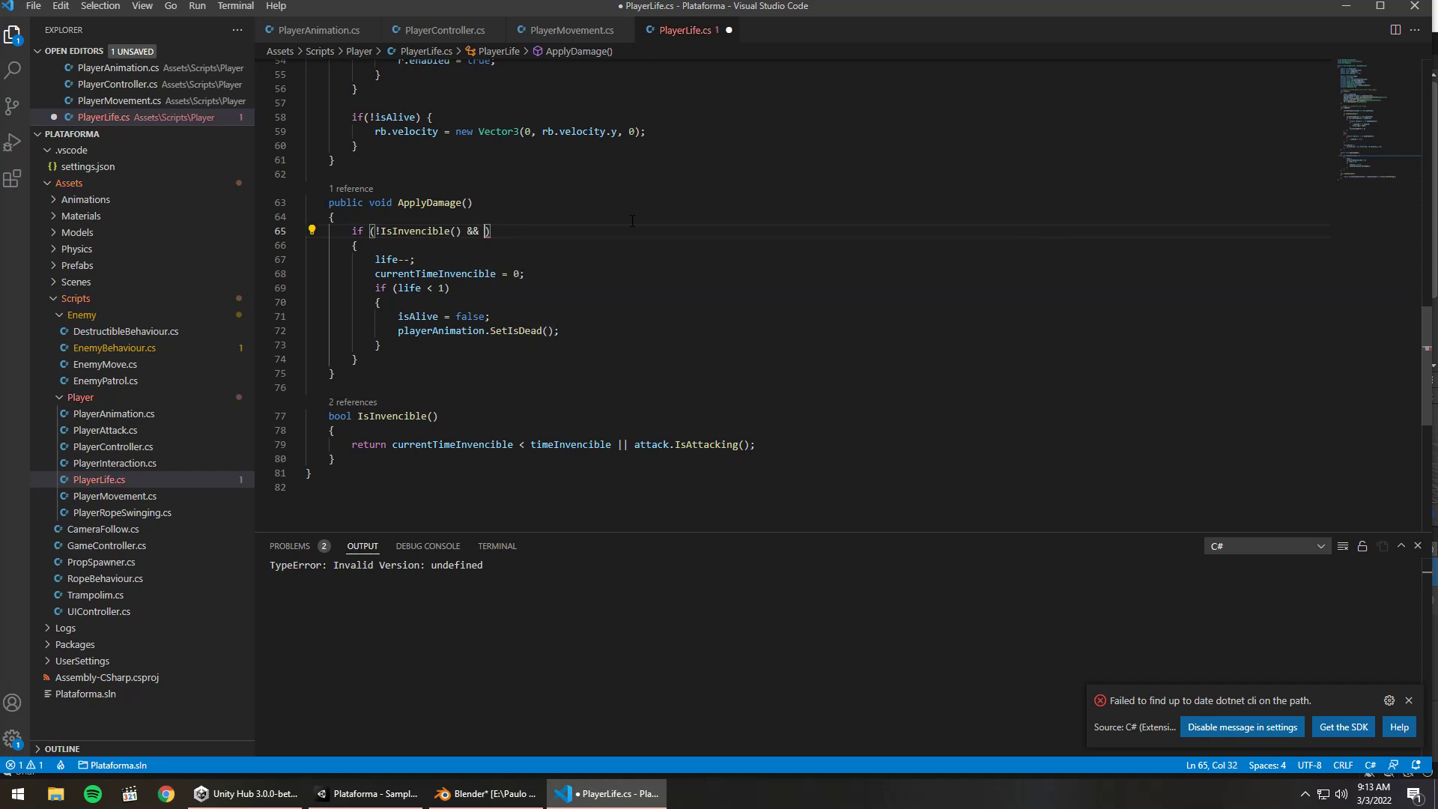
{"action": "type", "text": "s"}
{"action": "key", "text": "Down"}
{"action": "key", "text": "Return"}
{"action": "key", "text": "ctrl+s"}
Bring the Unity editor to the front so it reloads the scripts
{"action": "left_click", "coordinate": [507, 796]}
{"action": "left_click", "coordinate": [507, 796]}
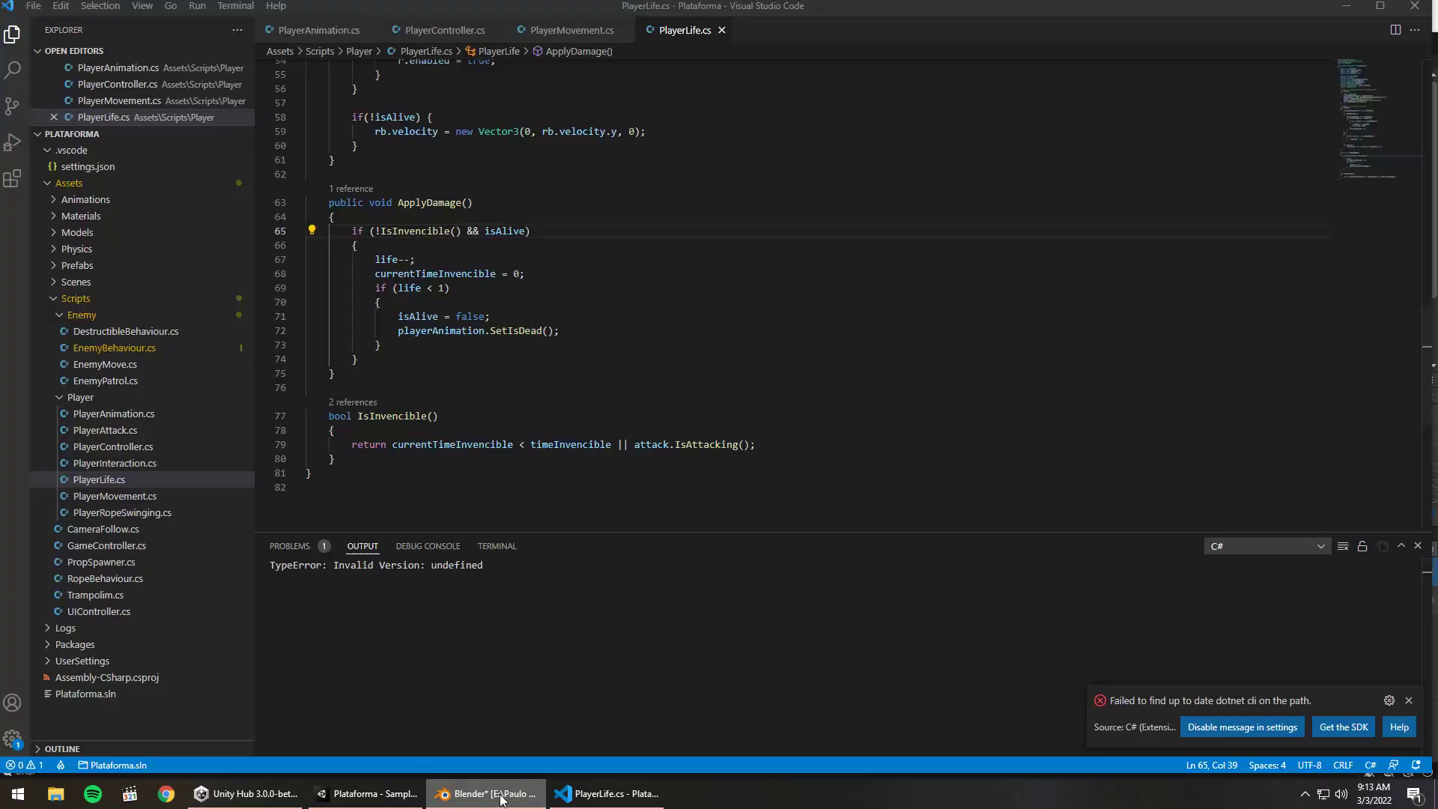
{"action": "left_click", "coordinate": [367, 794]}
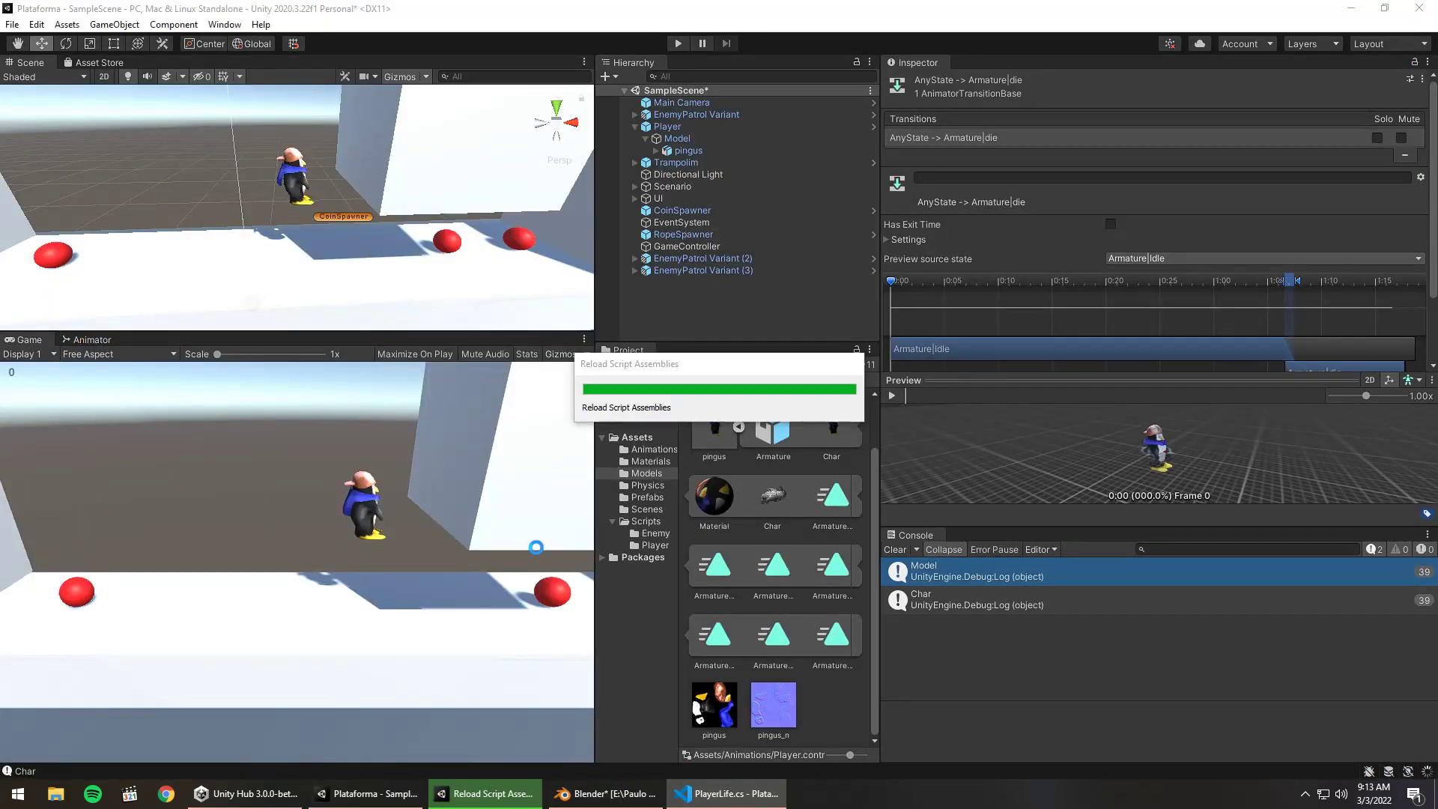
Start play mode and move the penguin left with A toward the red enemy
{"action": "left_click", "coordinate": [676, 45]}
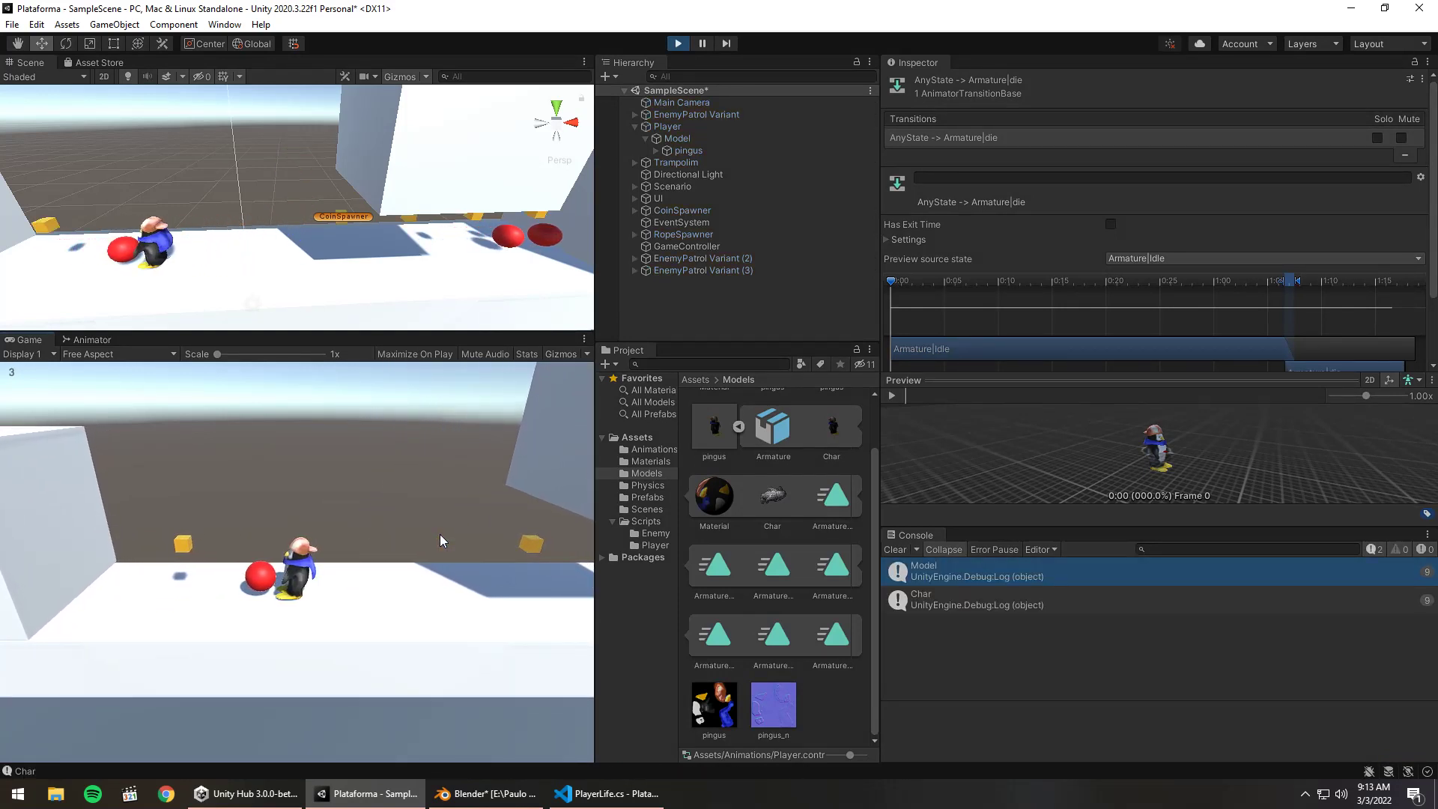
{"action": "key", "text": "a"}
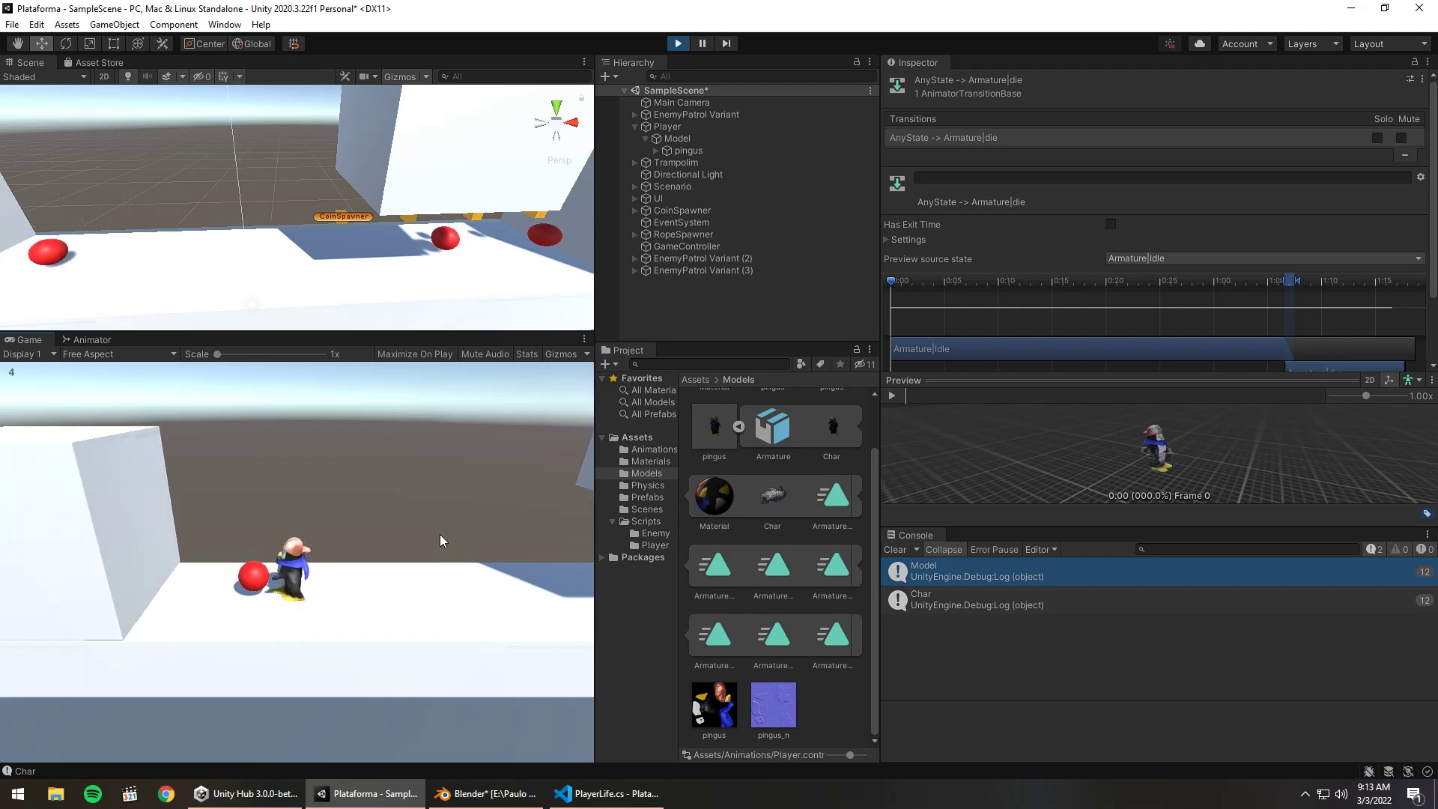
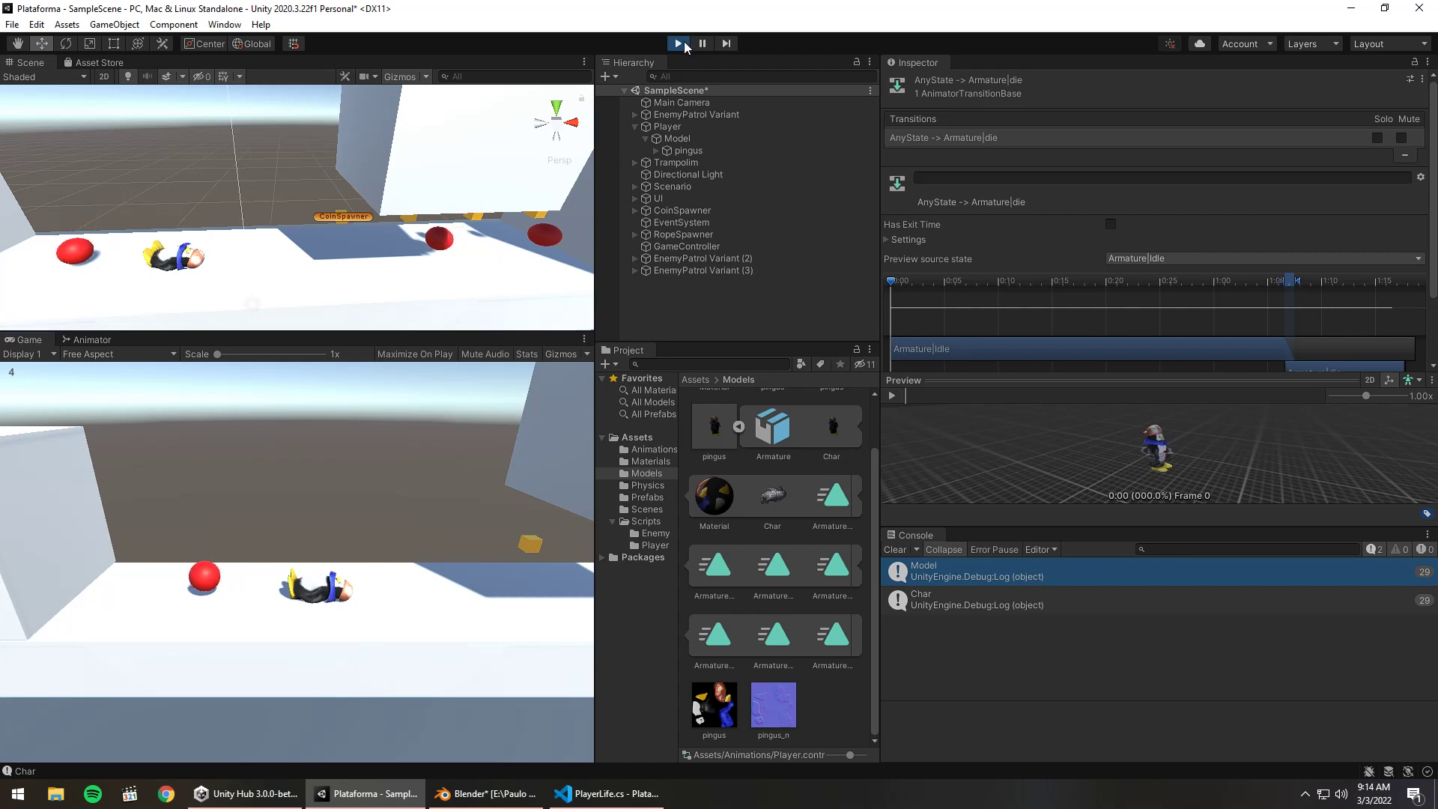
Exit Play mode and clear the current scene selection
{"action": "key", "text": "ctrl+p"}
{"action": "right_click_drag", "start_coordinate": [337, 198], "coordinate": [427, 187]}
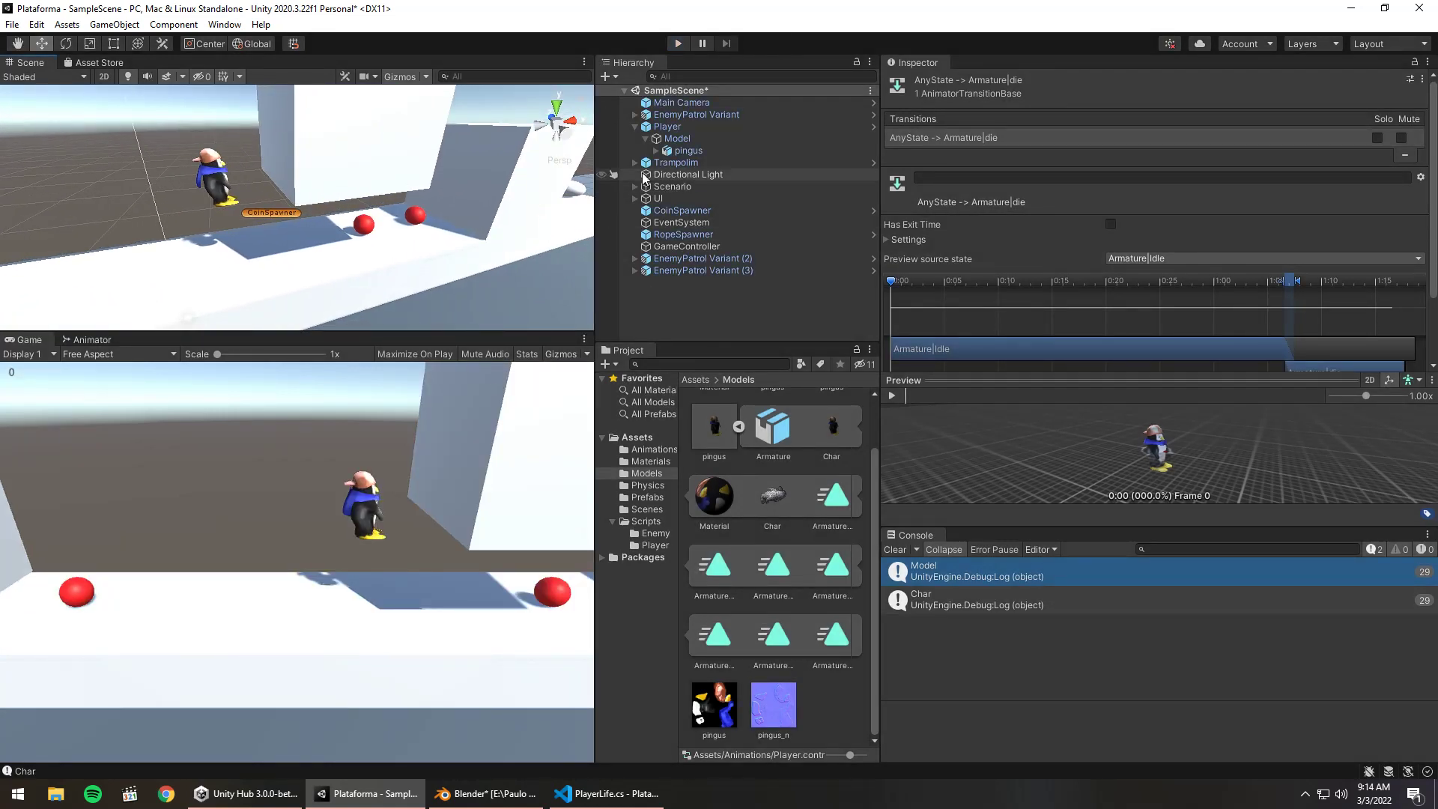
{"action": "left_click", "coordinate": [735, 292]}
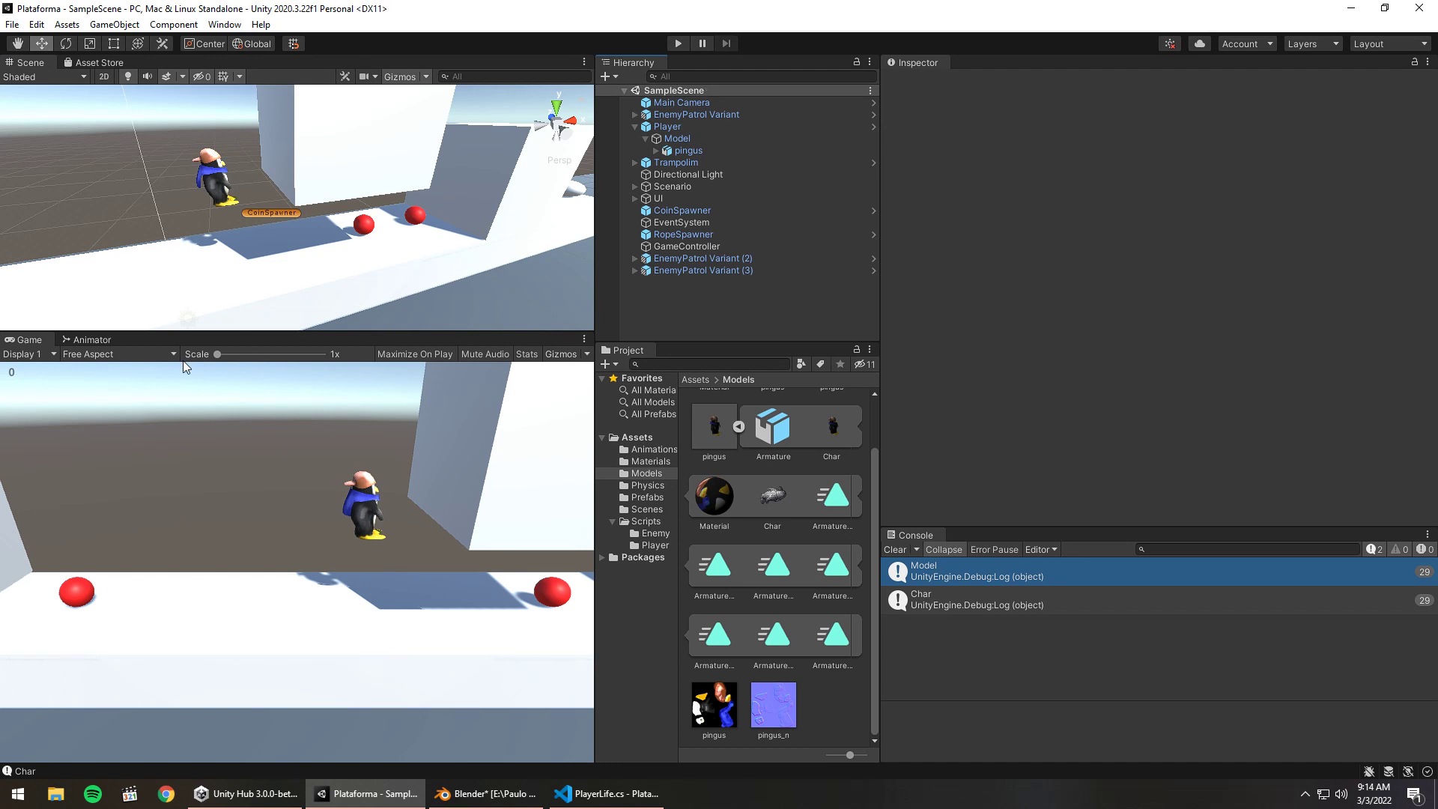
In the Animator, add a new layer named Dash to the Player controller
{"action": "left_click", "coordinate": [91, 339]}
{"action": "middle_click_drag", "start_coordinate": [418, 537], "coordinate": [391, 516]}
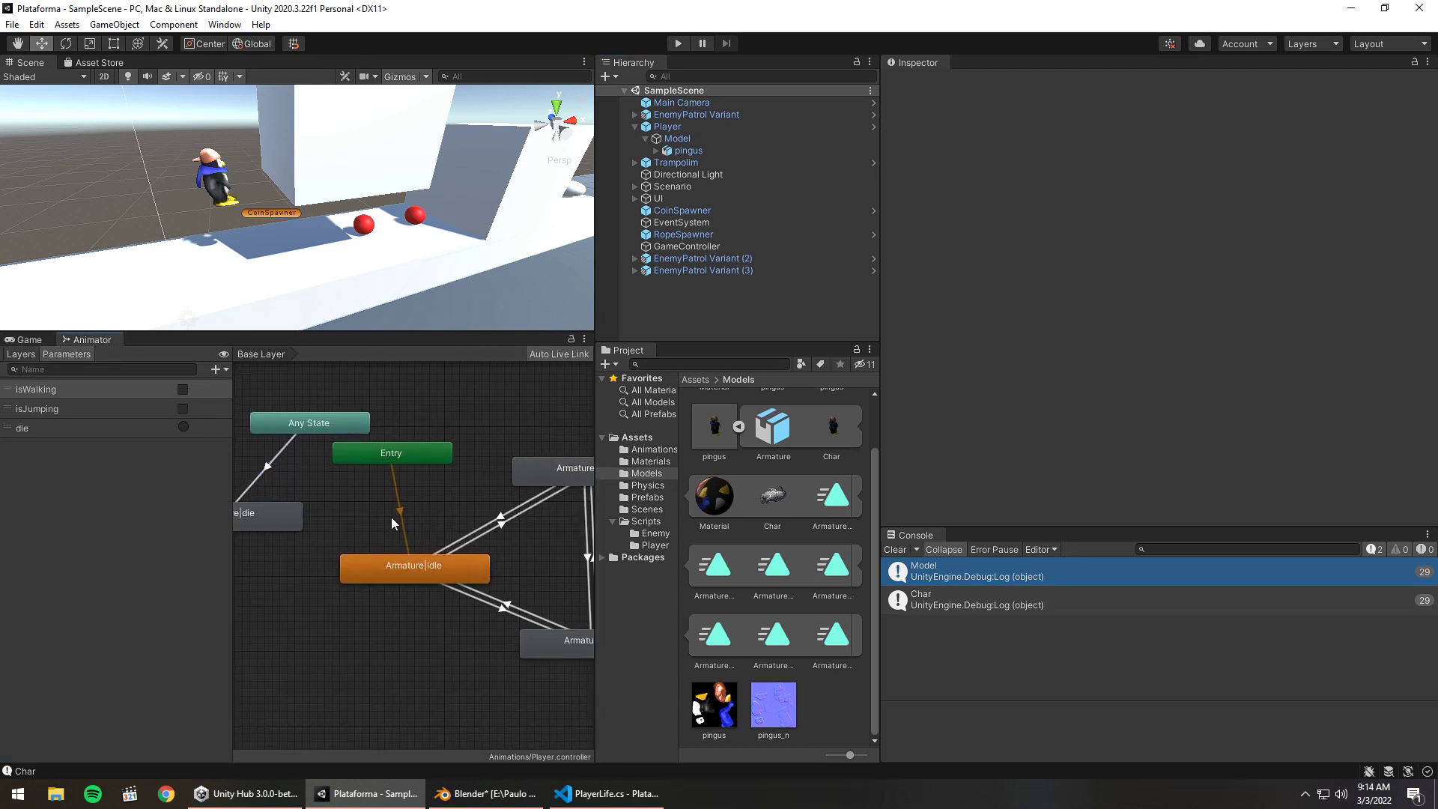
{"action": "left_click", "coordinate": [21, 354]}
{"action": "left_click", "coordinate": [219, 369]}
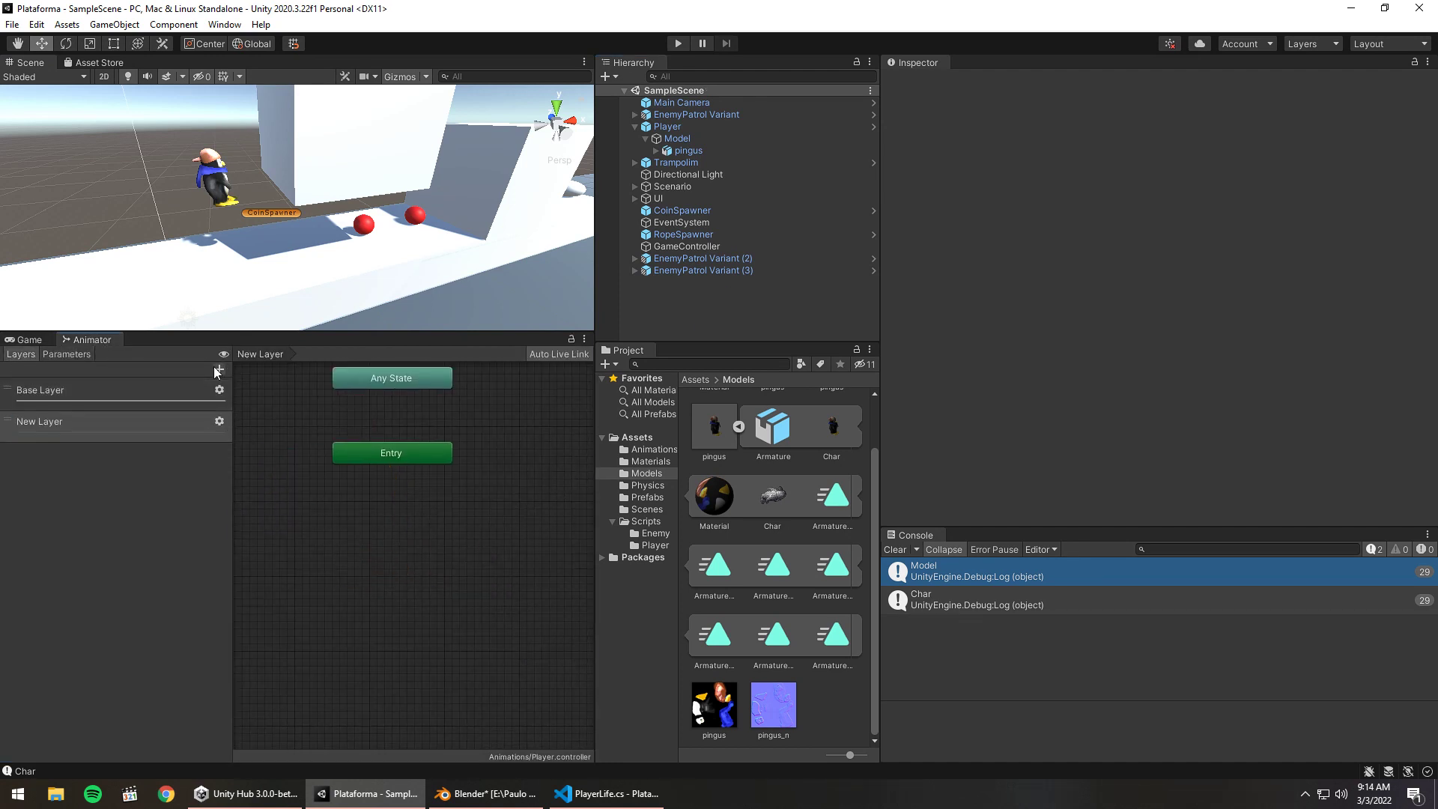
{"action": "type", "text": "Dash"}
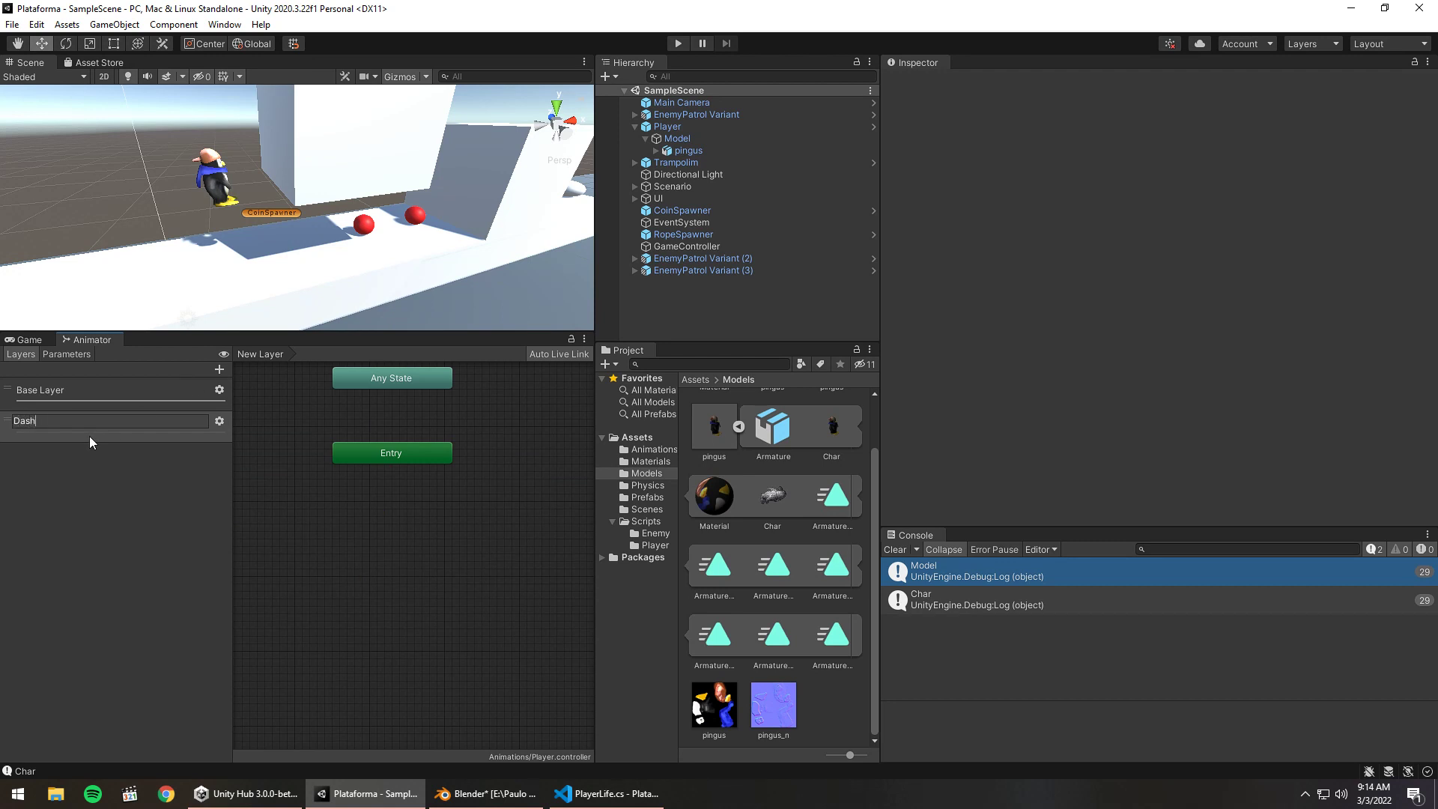
{"action": "key", "text": "Return"}
Tidy the Dash layer's graph and check the layer's gear settings
{"action": "middle_click_drag", "start_coordinate": [443, 453], "coordinate": [425, 496]}
{"action": "left_click_drag", "start_coordinate": [425, 496], "coordinate": [390, 496]}
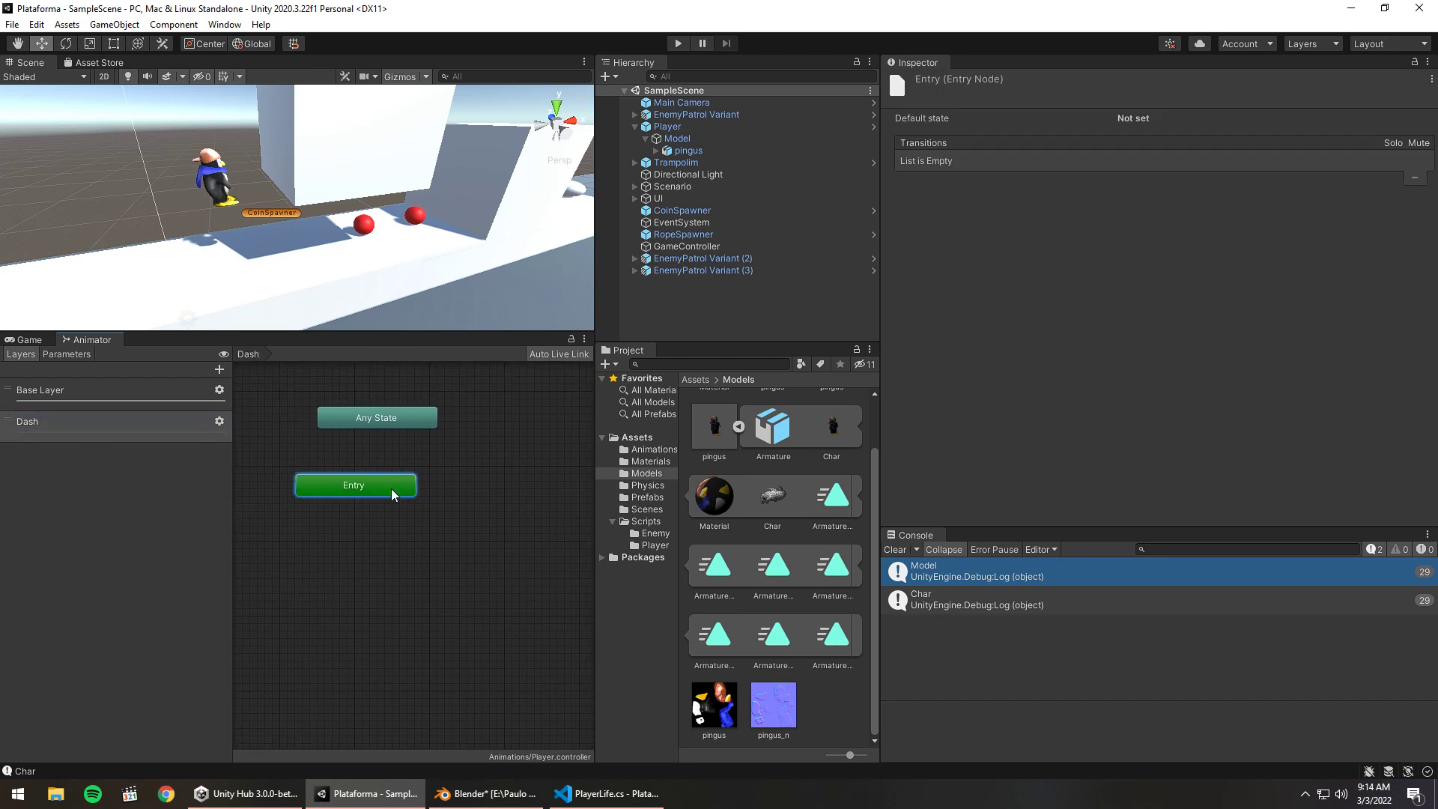
{"action": "middle_click_drag", "start_coordinate": [458, 503], "coordinate": [398, 491]}
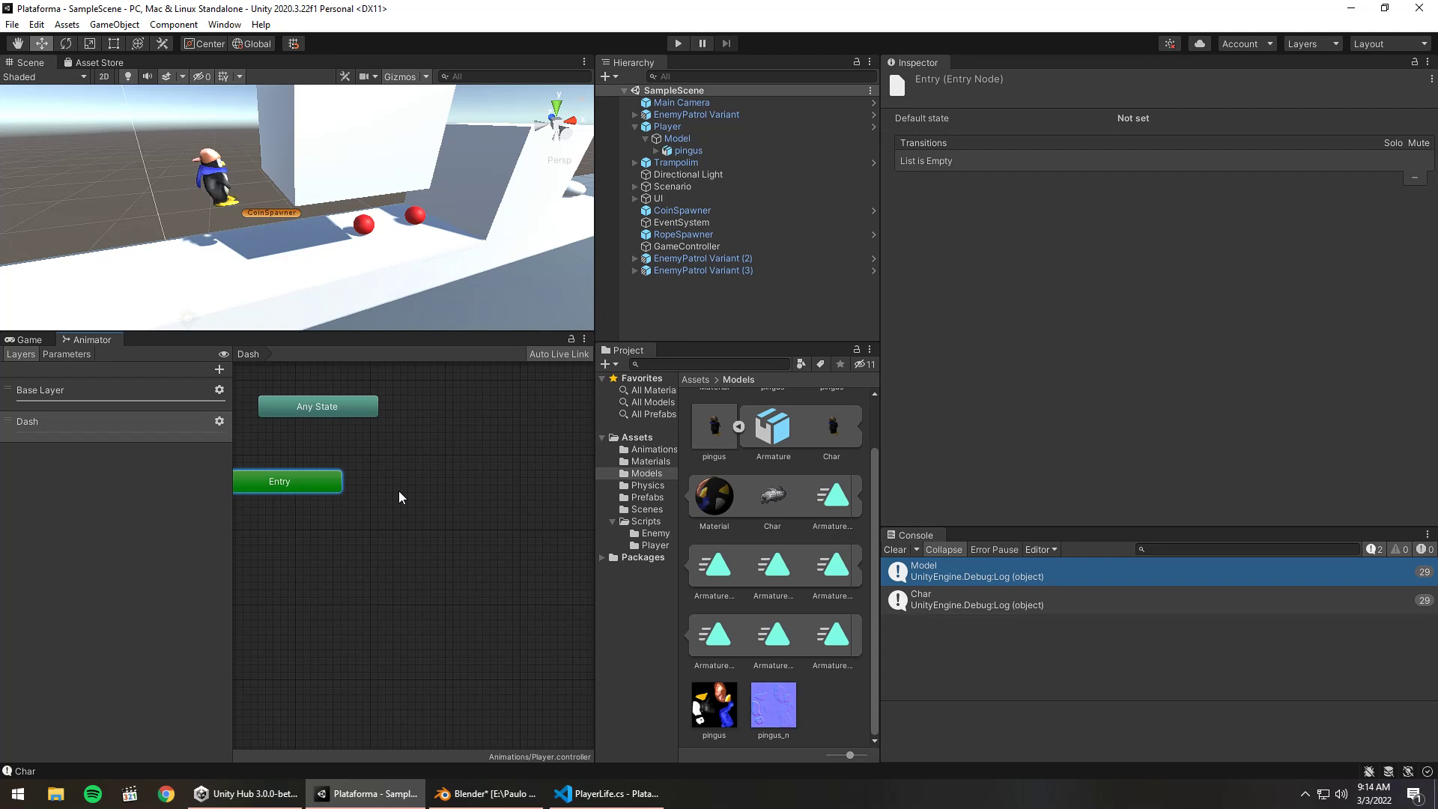
{"action": "left_click", "coordinate": [208, 423]}
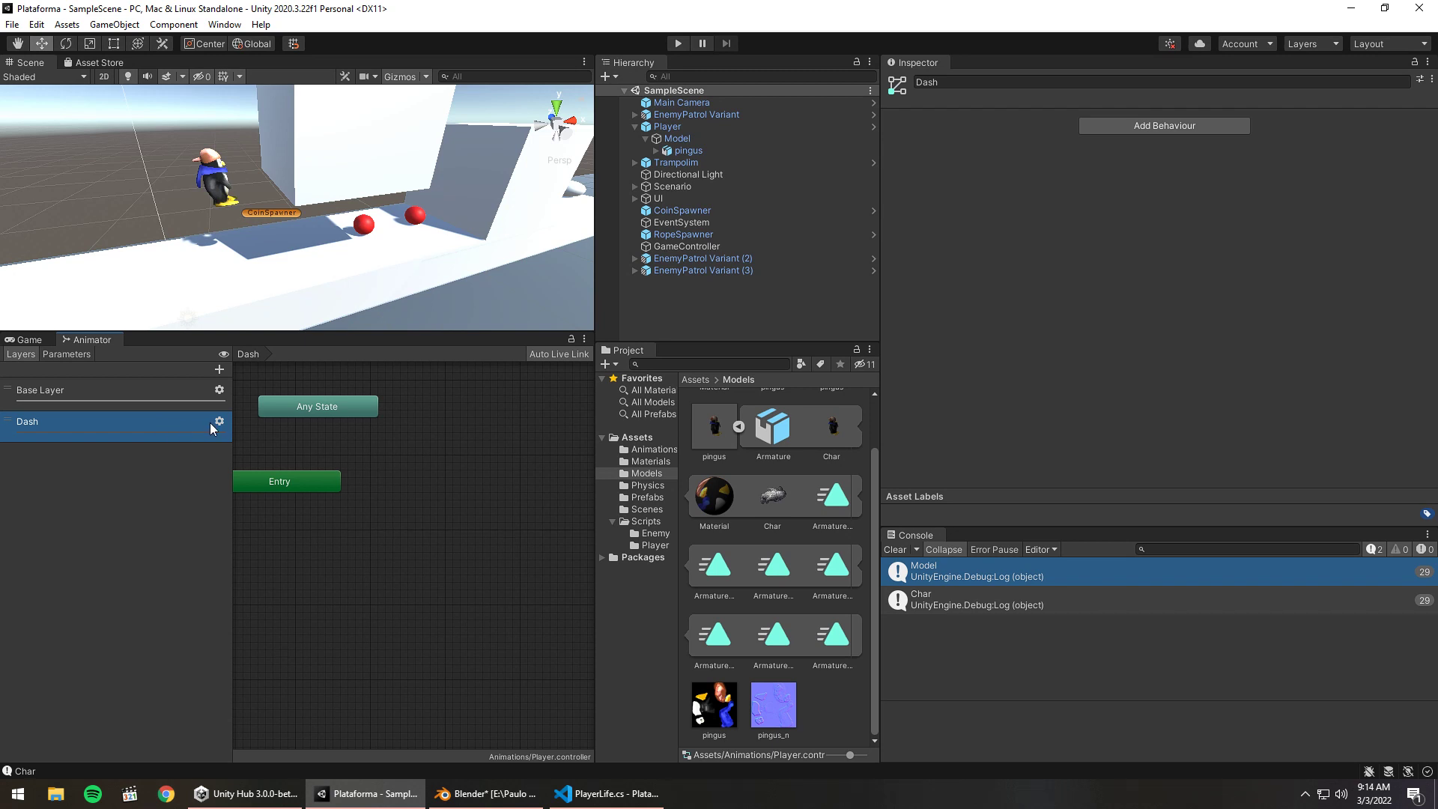
{"action": "left_click", "coordinate": [218, 421]}
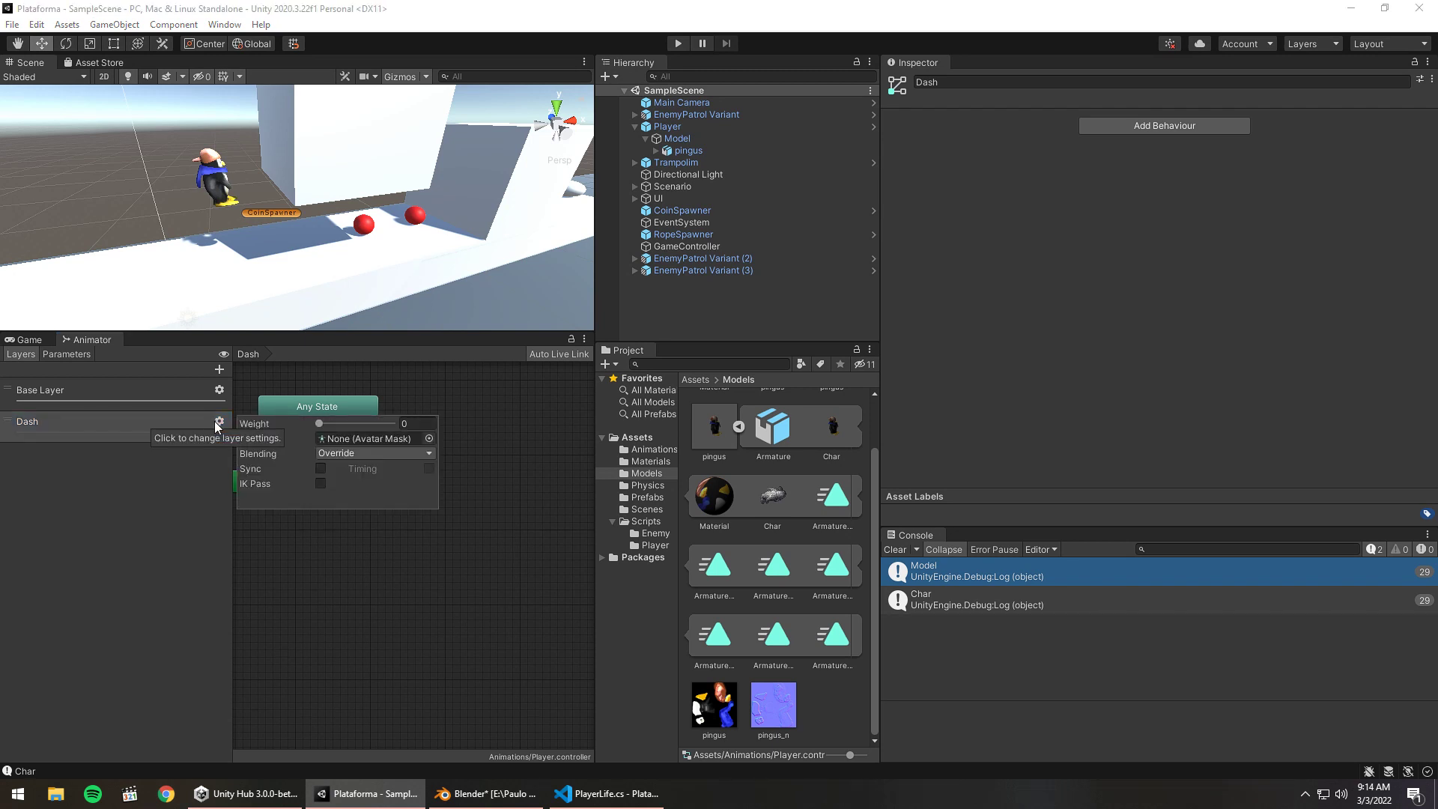
{"action": "left_click", "coordinate": [178, 461]}
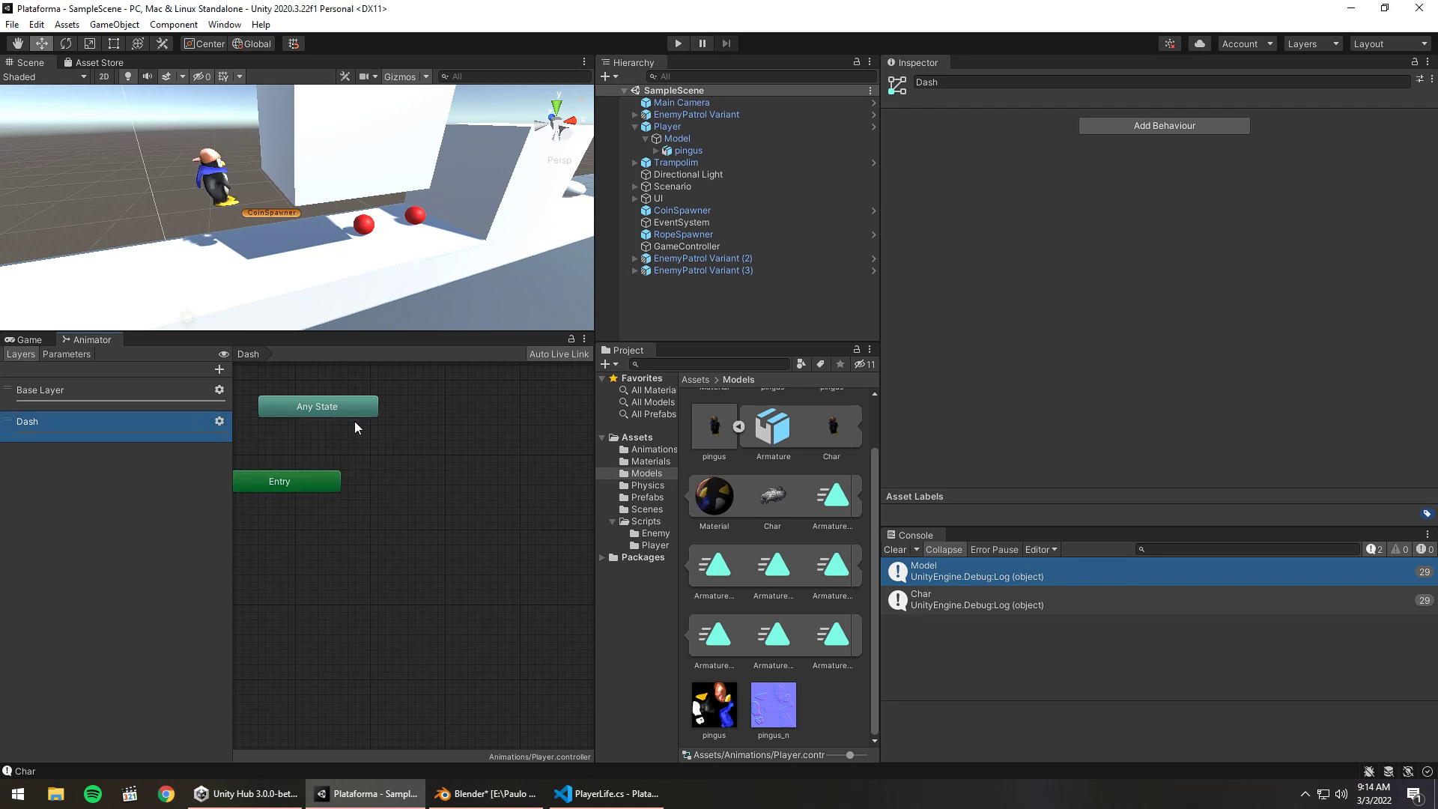
Find the Armature|dash clip among the model's clips and drop it into the Dash layer
{"action": "right_click", "coordinate": [408, 439]}
{"action": "left_click", "coordinate": [779, 565]}
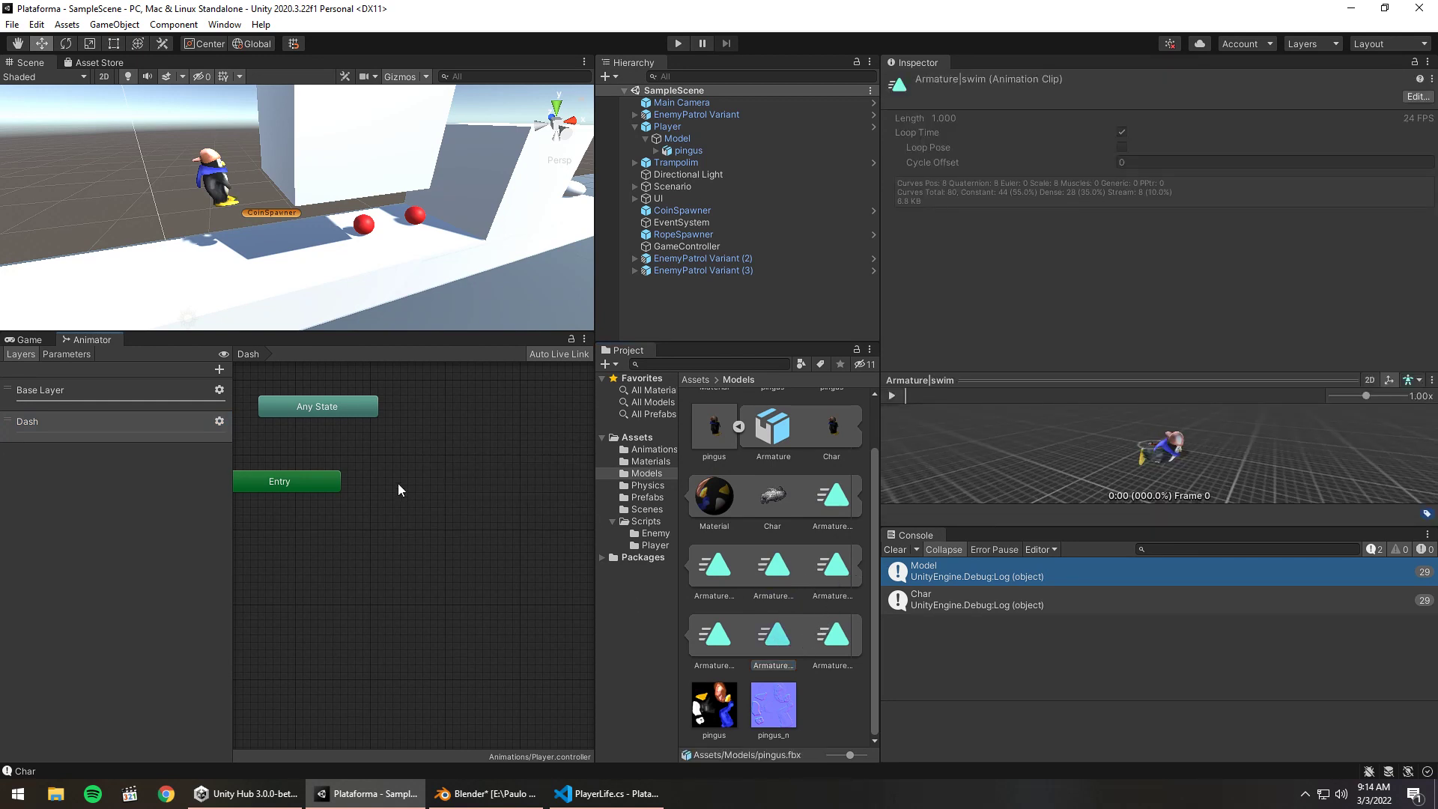
{"action": "middle_click_drag", "start_coordinate": [398, 483], "coordinate": [389, 469]}
{"action": "left_click", "coordinate": [726, 573]}
{"action": "left_click", "coordinate": [775, 635]}
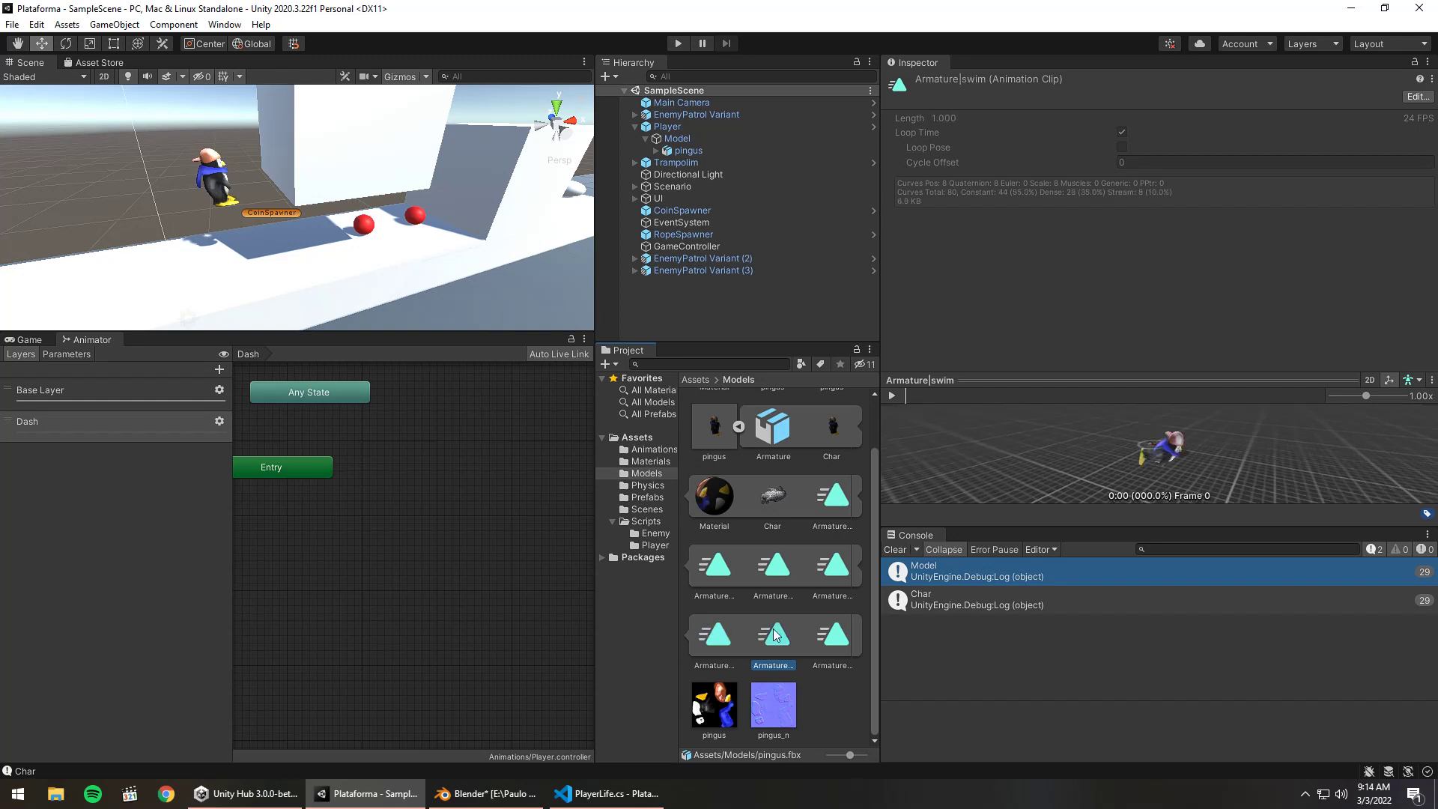
{"action": "left_click", "coordinate": [718, 627]}
{"action": "left_click", "coordinate": [724, 589]}
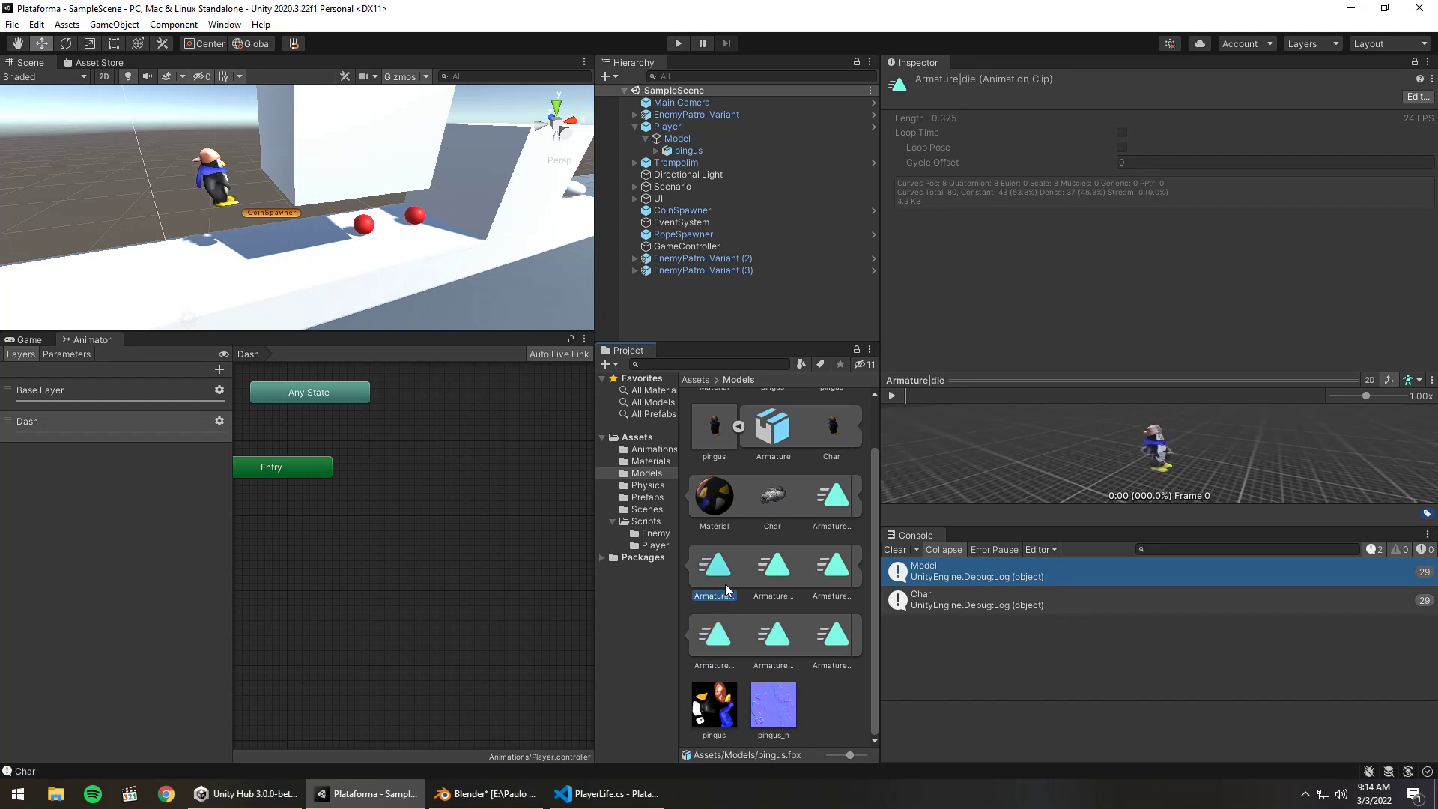
{"action": "left_click", "coordinate": [822, 569]}
{"action": "left_click", "coordinate": [824, 510]}
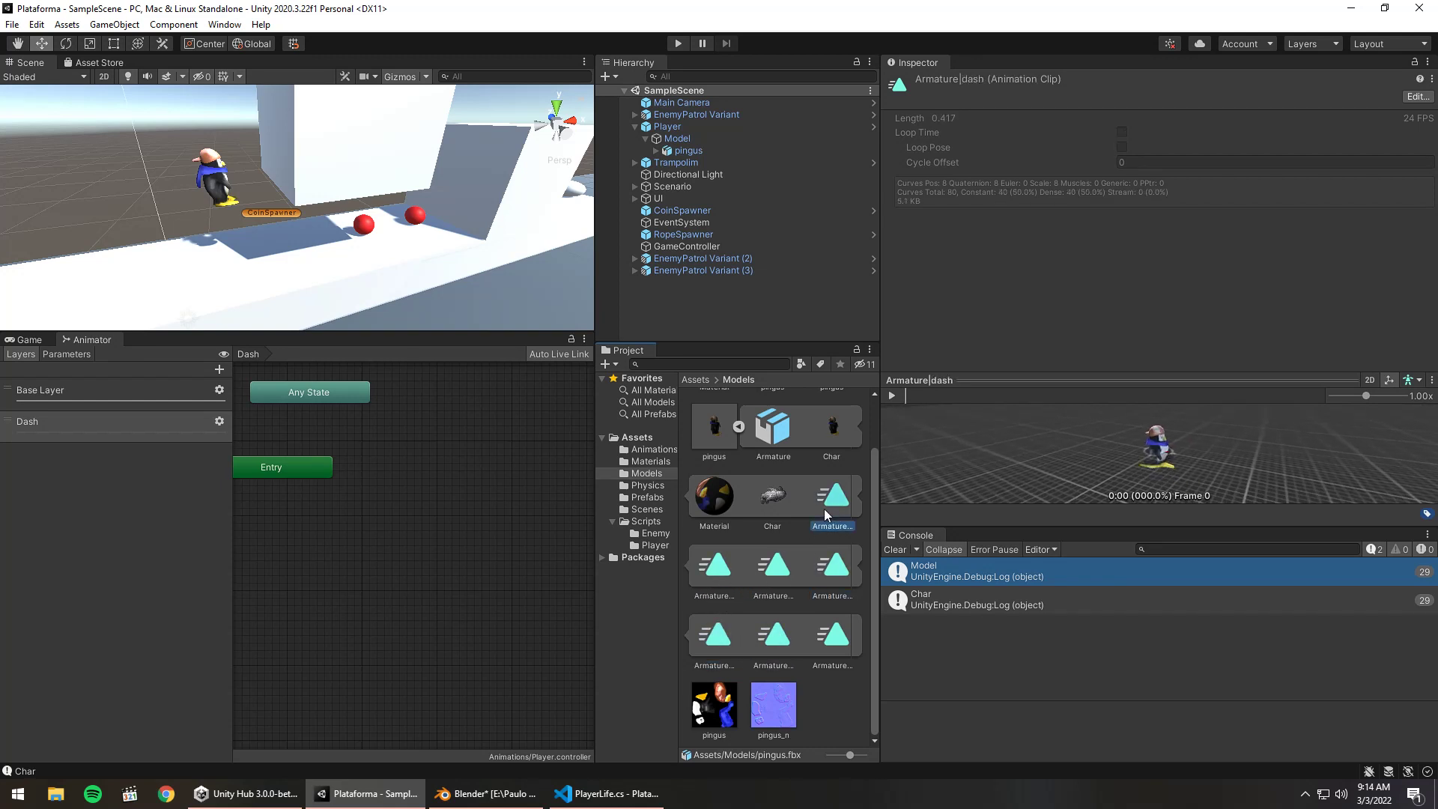
{"action": "left_click_drag", "start_coordinate": [824, 507], "coordinate": [454, 518]}
Reposition the Armature|dash state and create a new empty state beside Entry
{"action": "left_click_drag", "start_coordinate": [534, 537], "coordinate": [463, 533]}
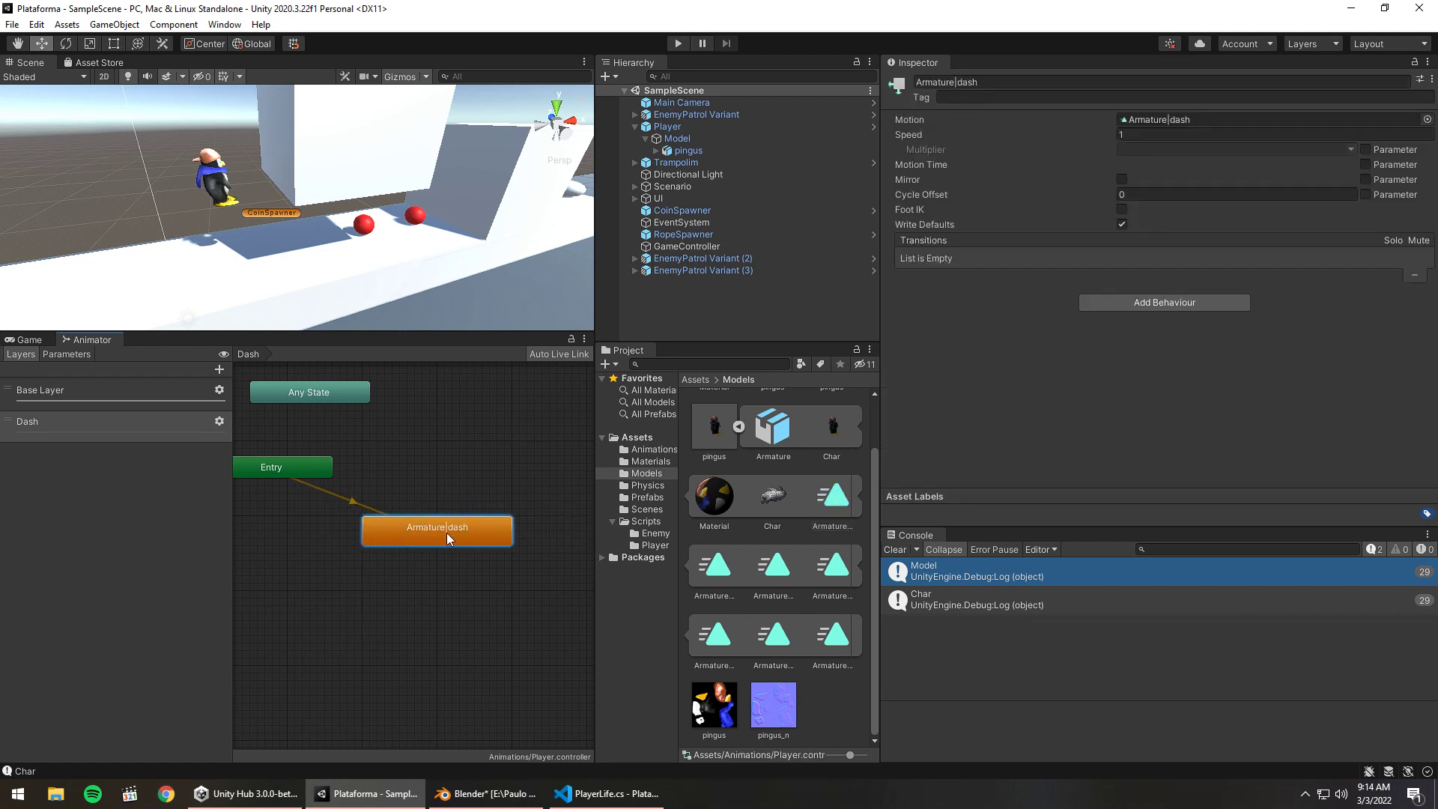
{"action": "left_click", "coordinate": [352, 494]}
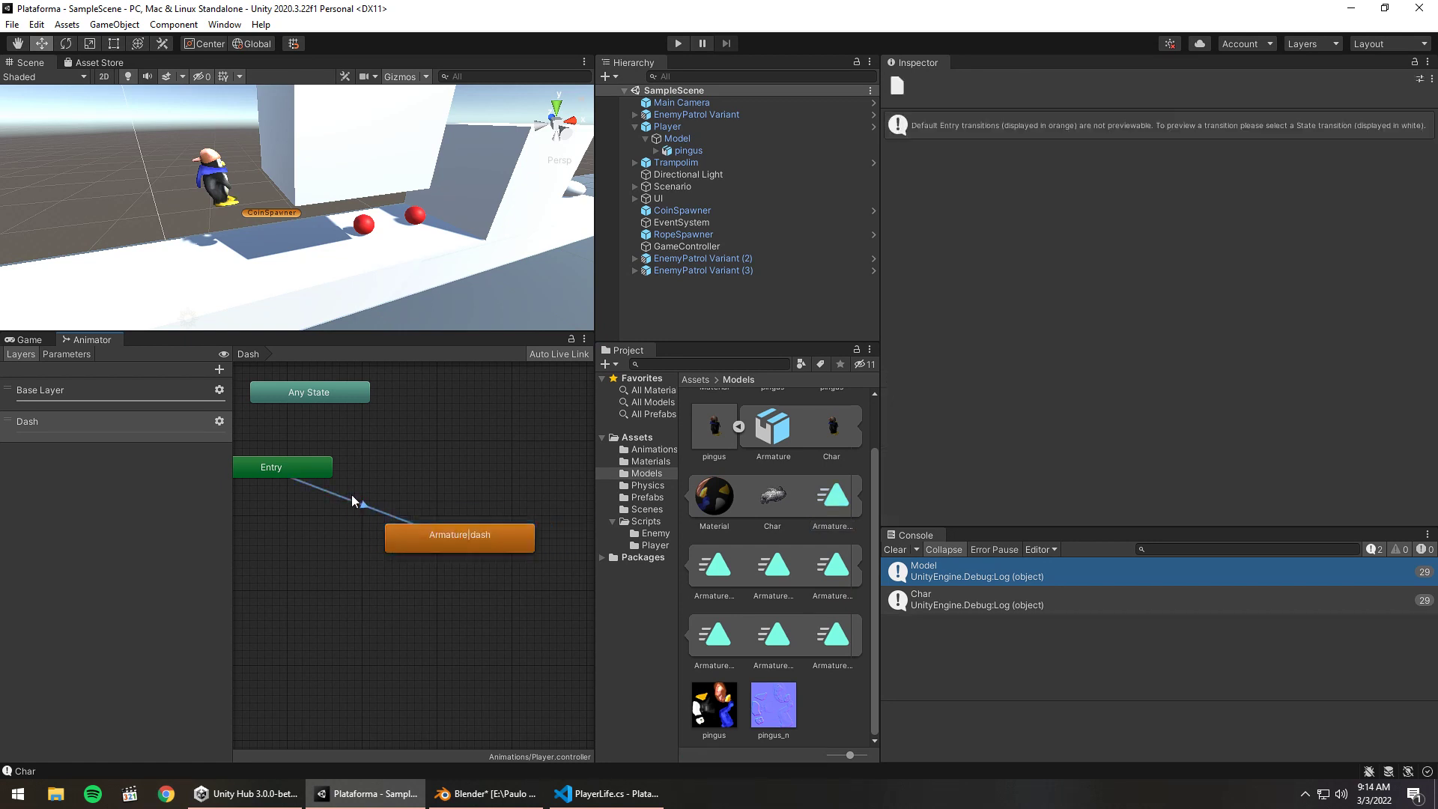
{"action": "left_click_drag", "start_coordinate": [470, 528], "coordinate": [484, 552]}
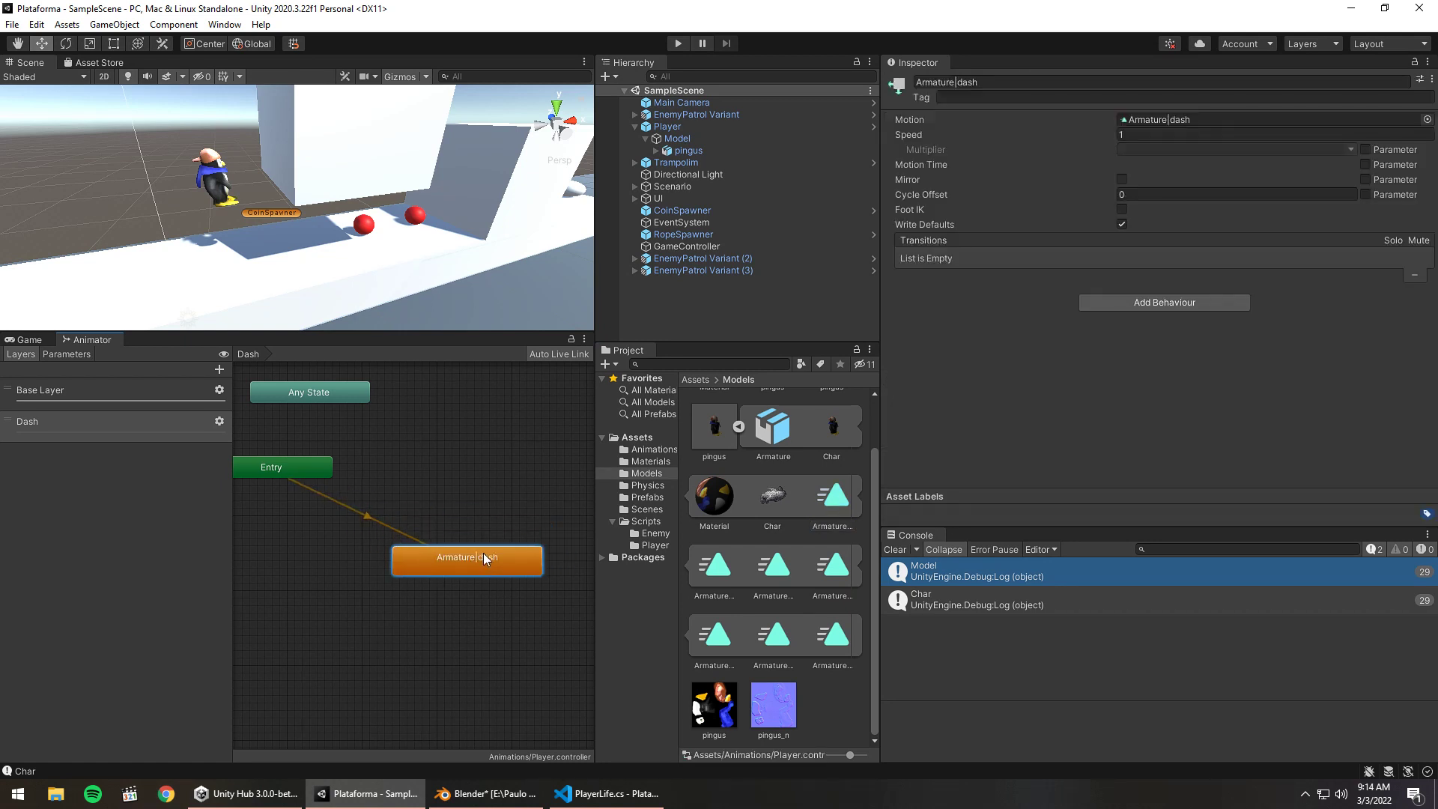
{"action": "right_click", "coordinate": [453, 453]}
{"action": "mouse_move", "coordinate": [487, 462]}
{"action": "left_click", "coordinate": [663, 462]}
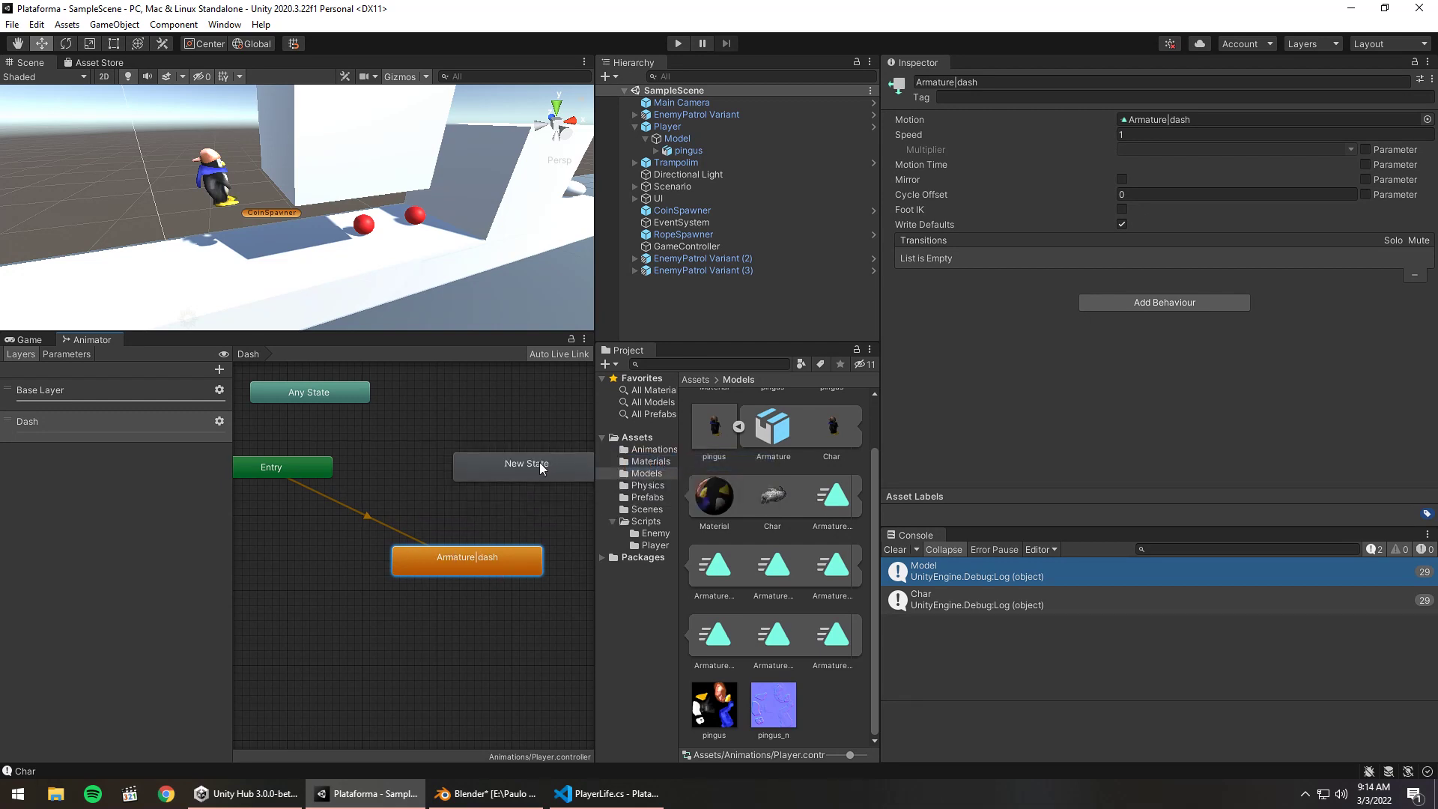
{"action": "left_click_drag", "start_coordinate": [539, 462], "coordinate": [448, 464]}
Link Entry to the new empty state and make it the layer's default
{"action": "right_click", "coordinate": [331, 469]}
{"action": "left_click", "coordinate": [356, 477]}
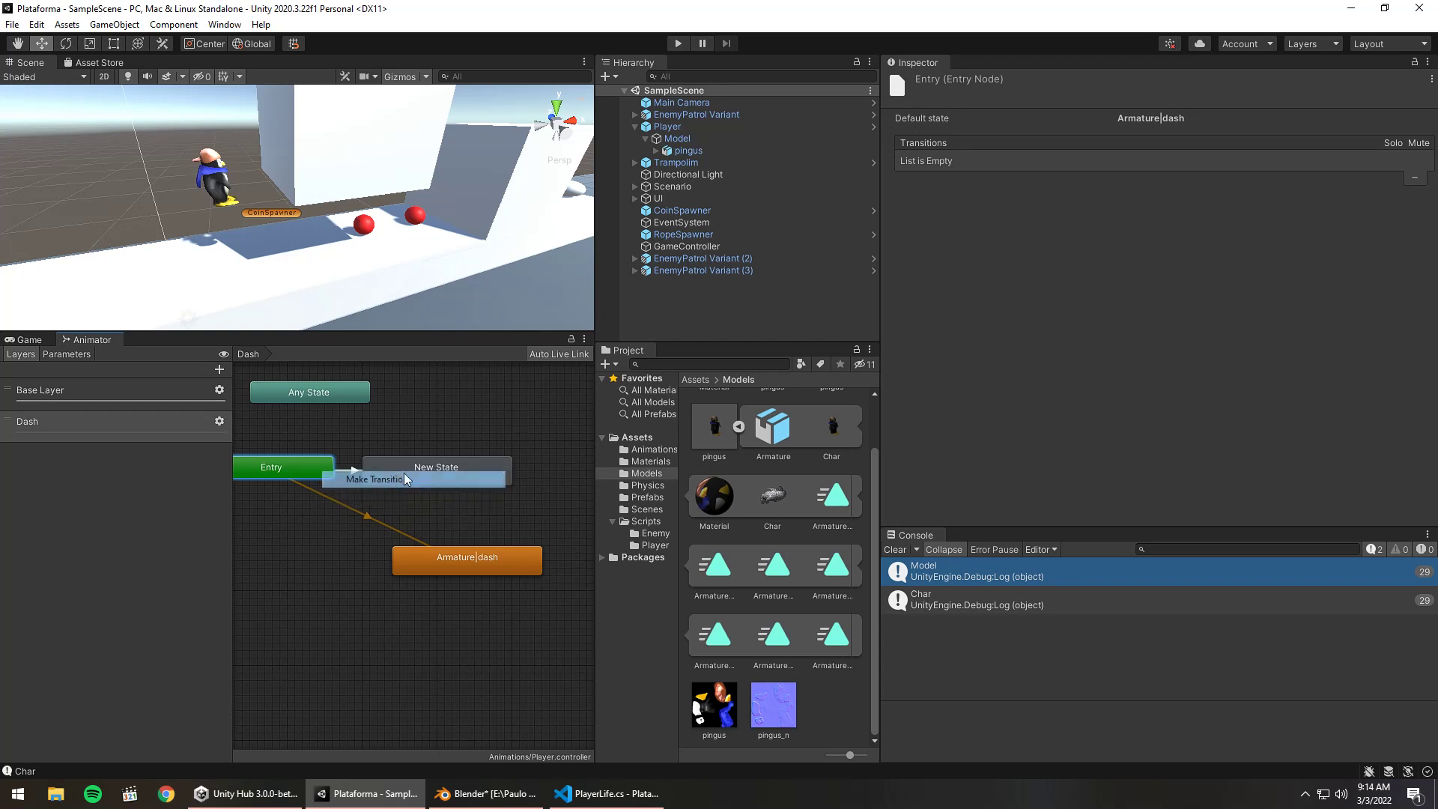
{"action": "left_click", "coordinate": [403, 474]}
{"action": "right_click", "coordinate": [350, 469]}
{"action": "mouse_move", "coordinate": [400, 479]}
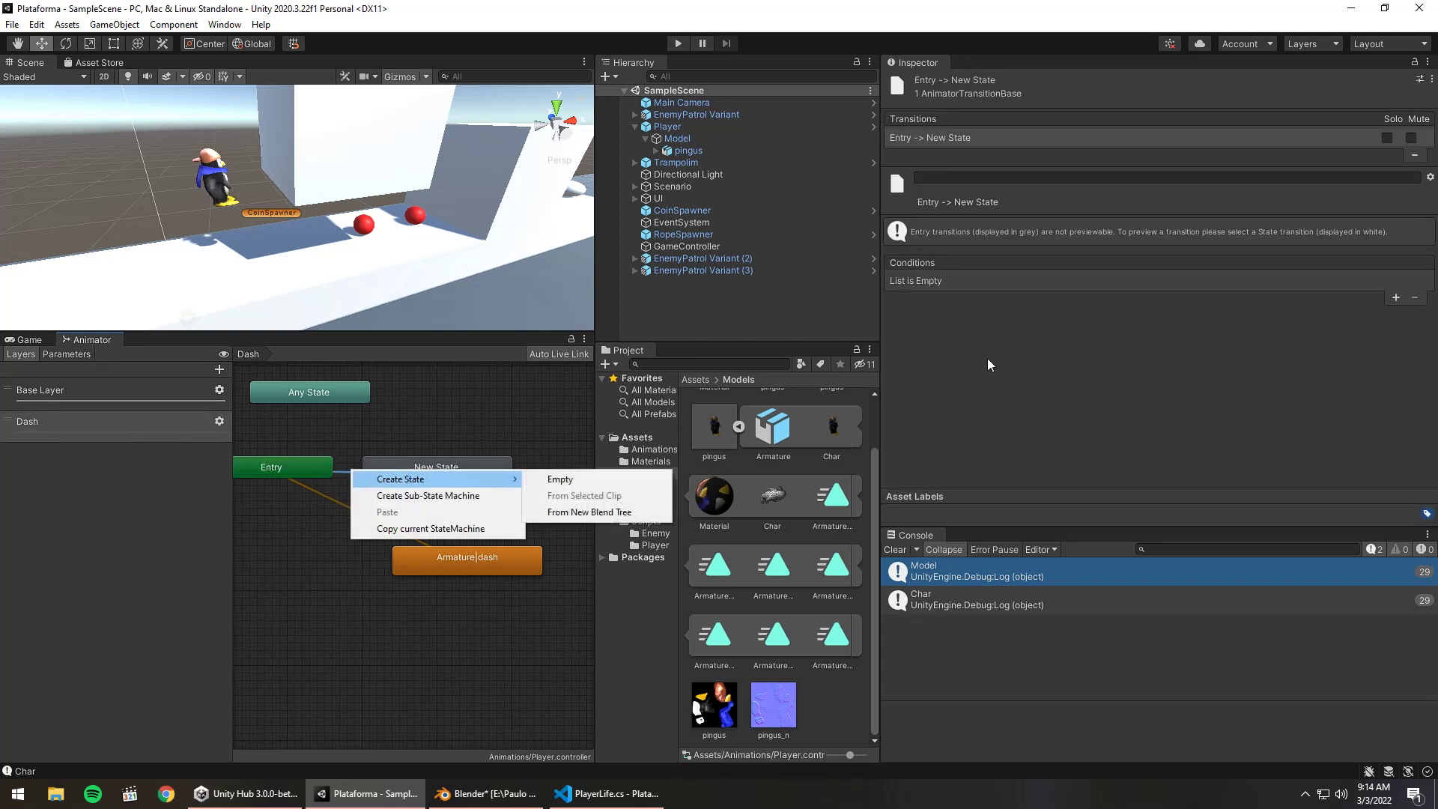
{"action": "left_click", "coordinate": [409, 466]}
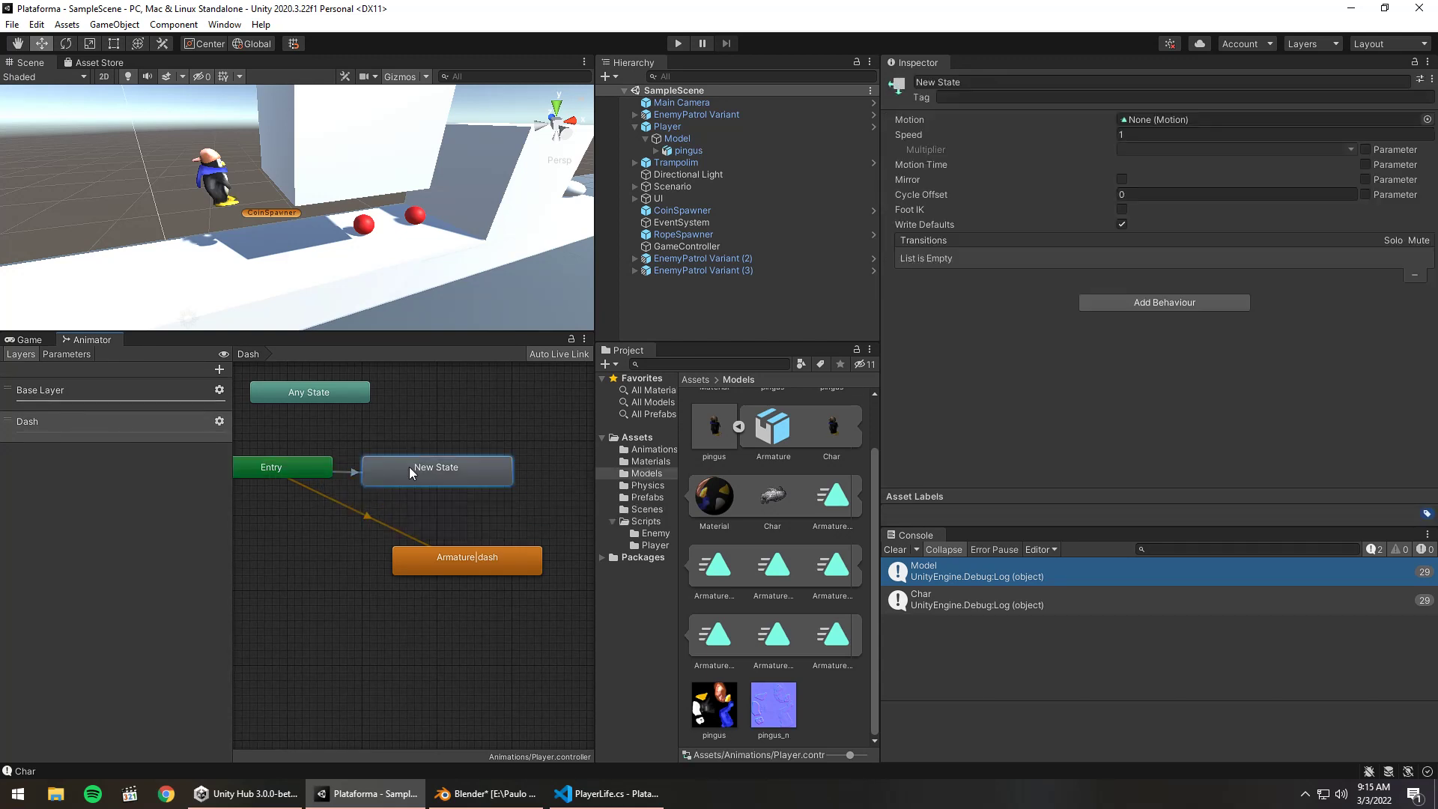
{"action": "right_click", "coordinate": [410, 468]}
{"action": "left_click", "coordinate": [545, 494]}
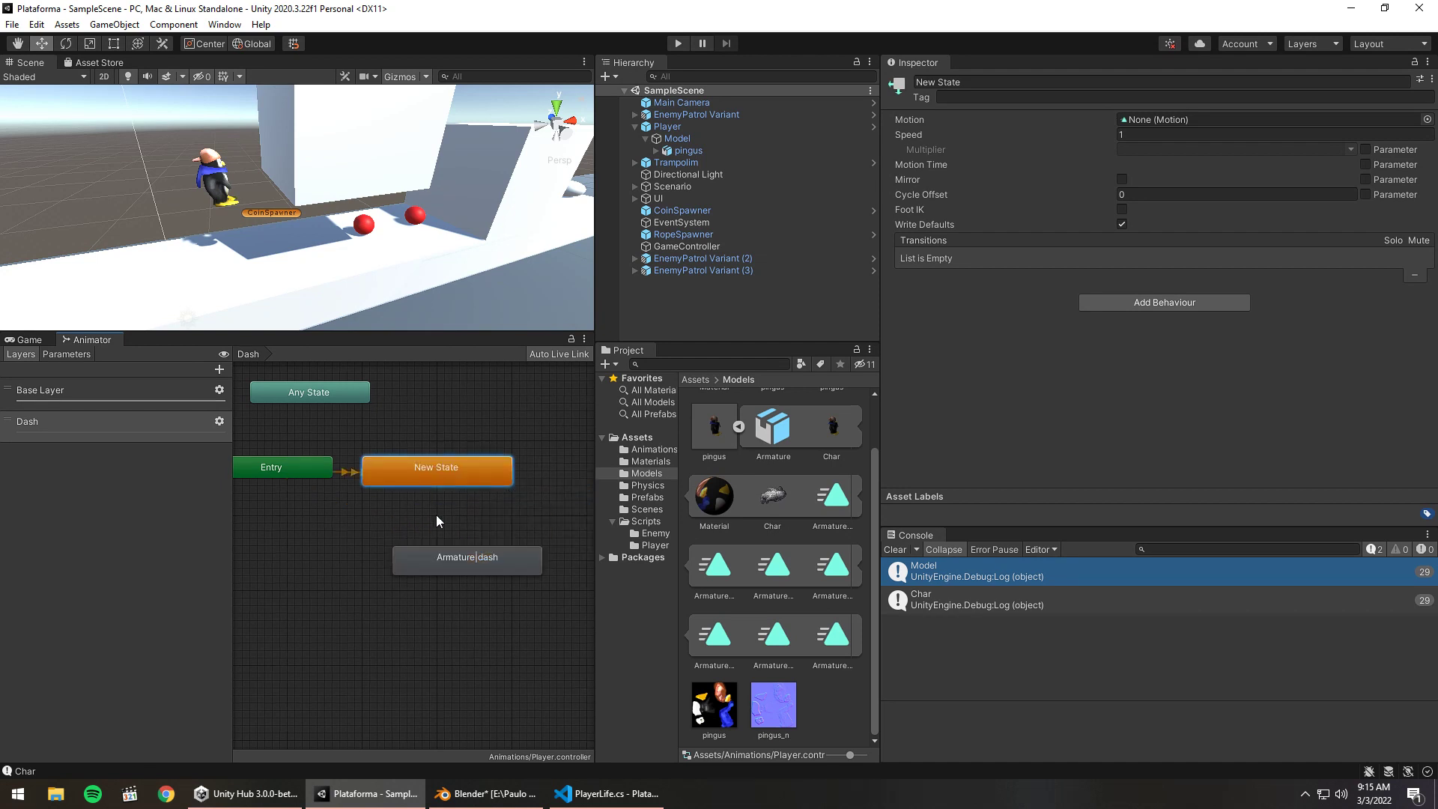
{"action": "mouse_move", "coordinate": [456, 481]}
{"action": "left_mouse_down"}
{"action": "mouse_move", "coordinate": [522, 480]}
{"action": "mouse_move", "coordinate": [477, 488]}
{"action": "left_mouse_up"}
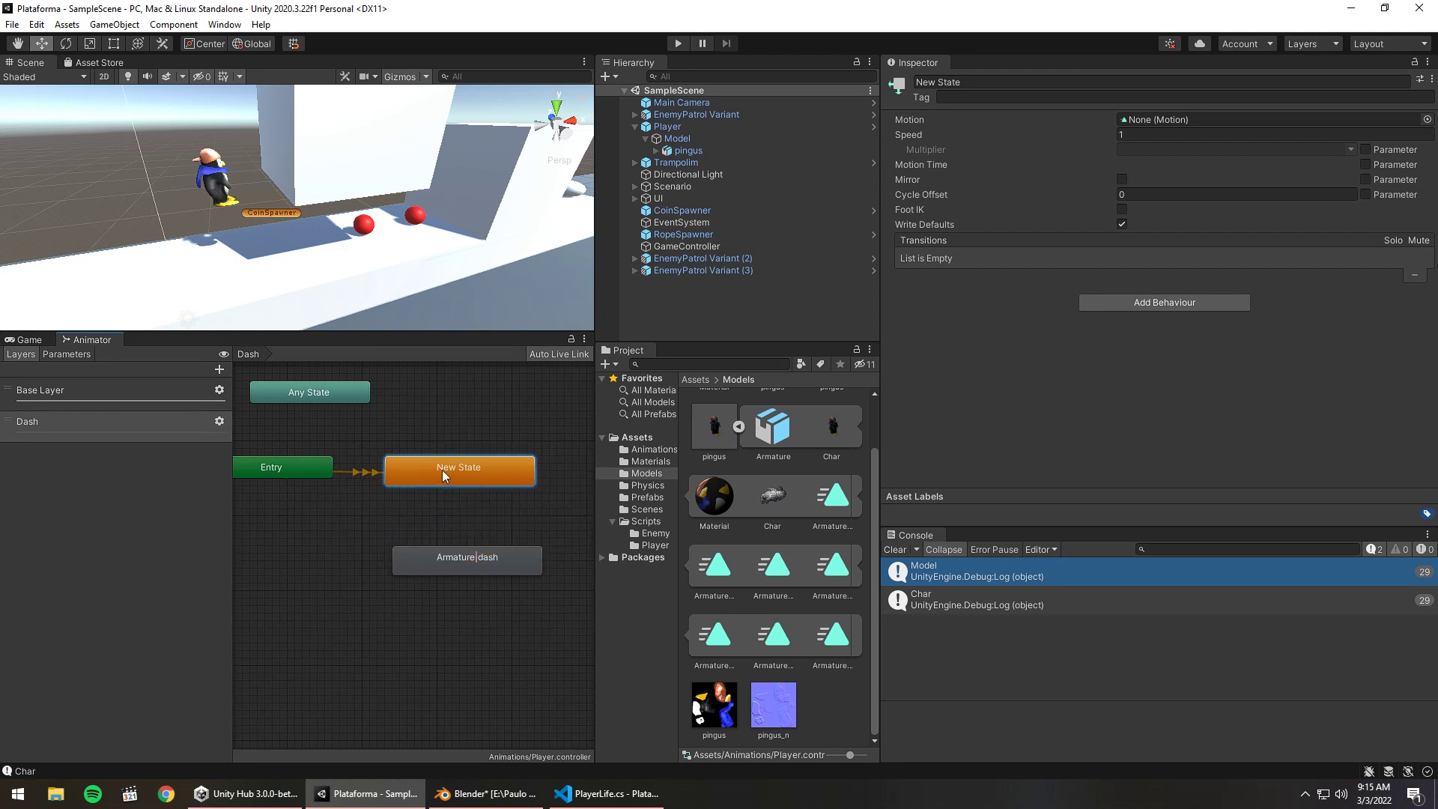
Rename the new default state to Empty
{"action": "right_click", "coordinate": [474, 474]}
{"action": "left_click", "coordinate": [447, 463]}
{"action": "left_click", "coordinate": [1001, 80]}
{"action": "type", "text": "Ep"}
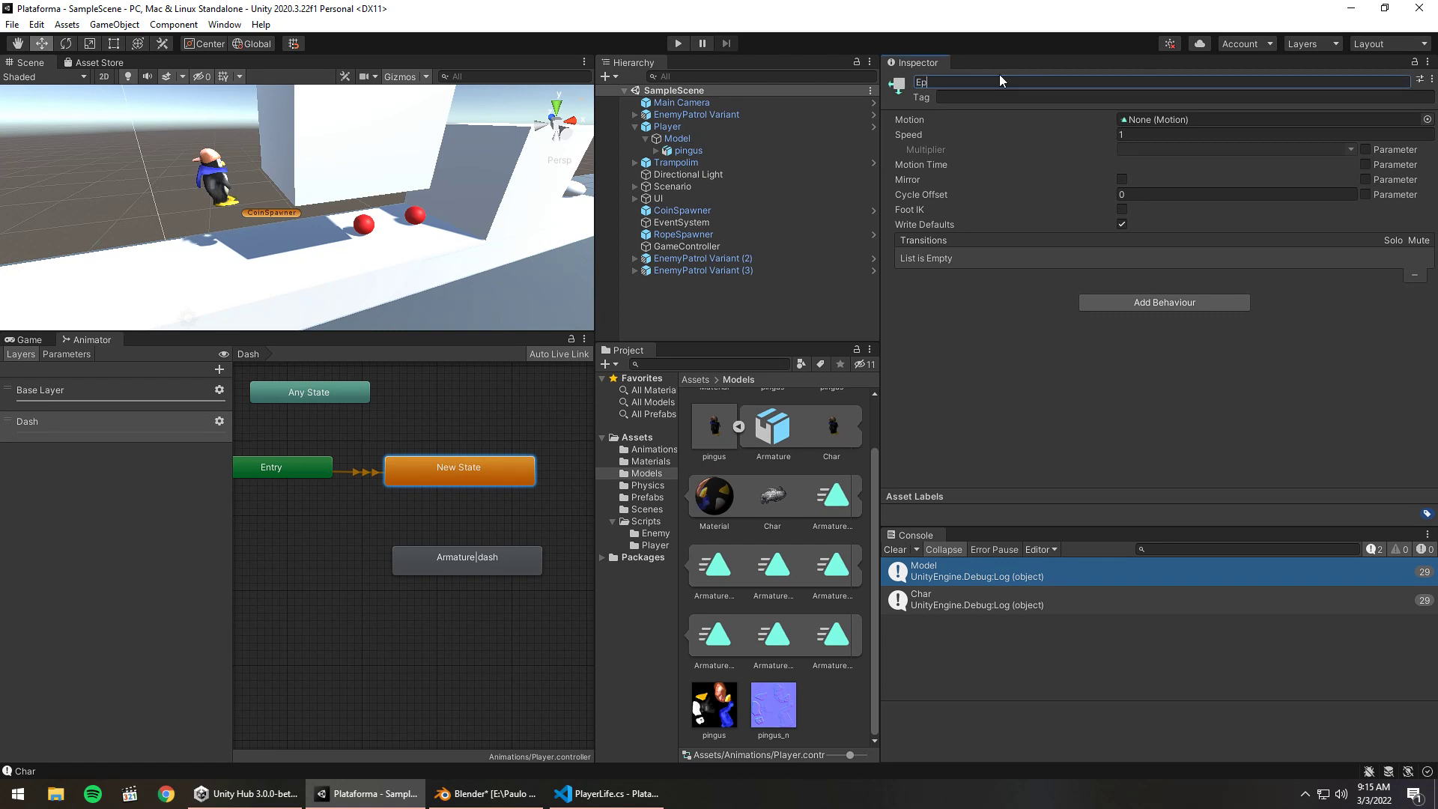
{"action": "key", "text": "BackSpace"}
{"action": "type", "text": "mpty"}
{"action": "key", "text": "Return"}
Add a transition from Empty to the Armature|dash state
{"action": "right_click", "coordinate": [449, 472]}
{"action": "left_click", "coordinate": [472, 478]}
{"action": "left_click", "coordinate": [478, 549]}
{"action": "left_click", "coordinate": [471, 515]}
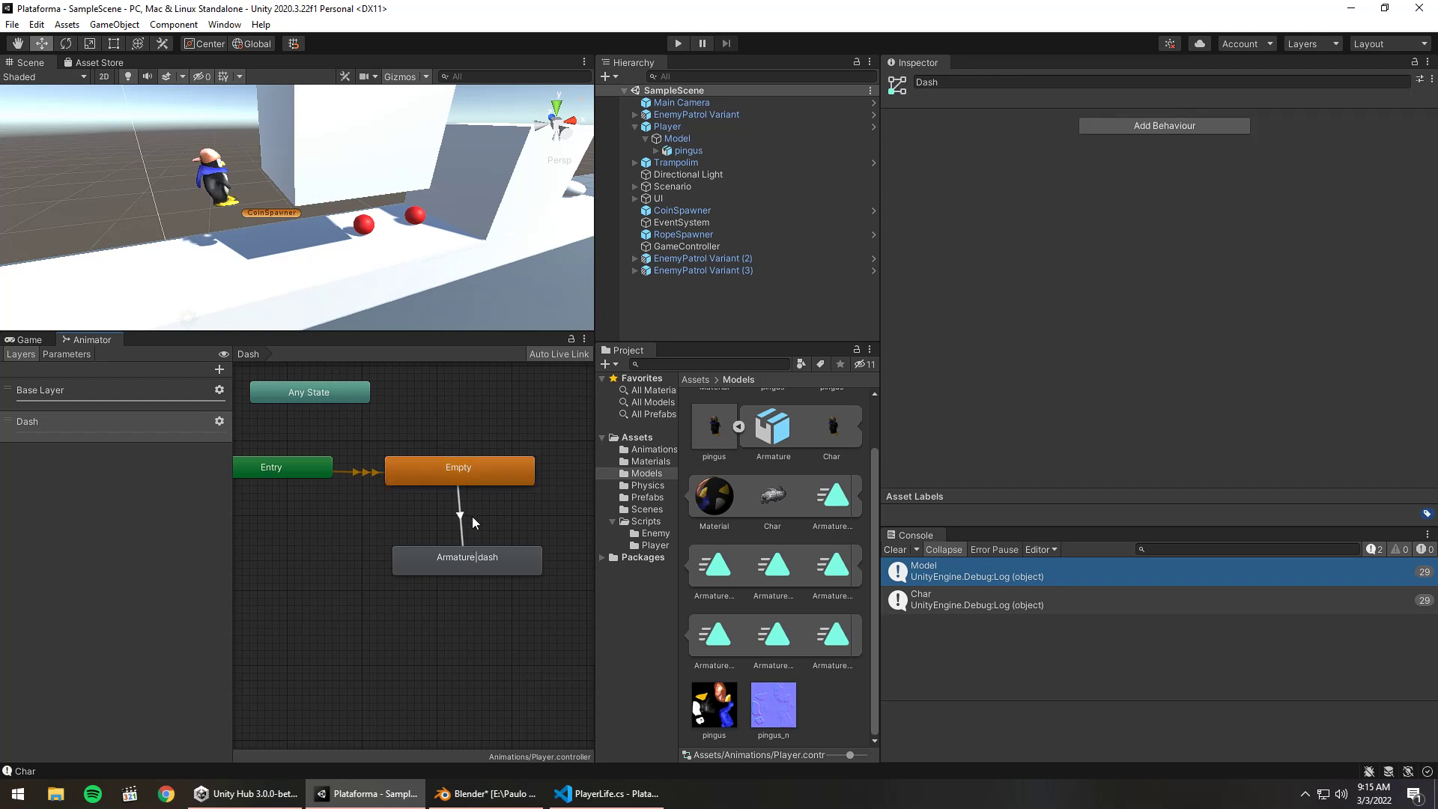
{"action": "left_click", "coordinate": [459, 539]}
Add a return transition from Armature|dash to Empty, with exit time off and a shorter duration
{"action": "right_click", "coordinate": [484, 555]}
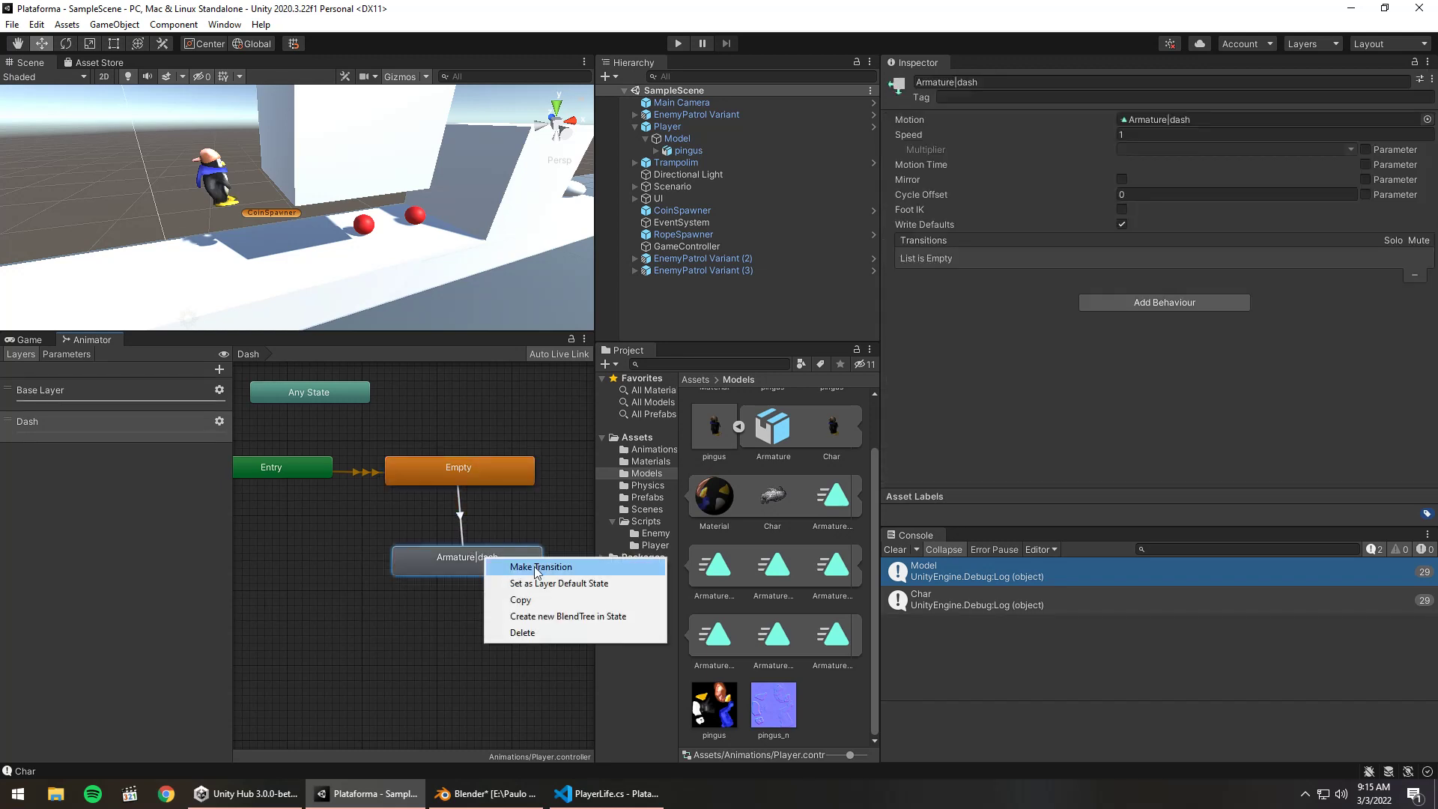
{"action": "left_click", "coordinate": [524, 562]}
{"action": "left_click", "coordinate": [487, 485]}
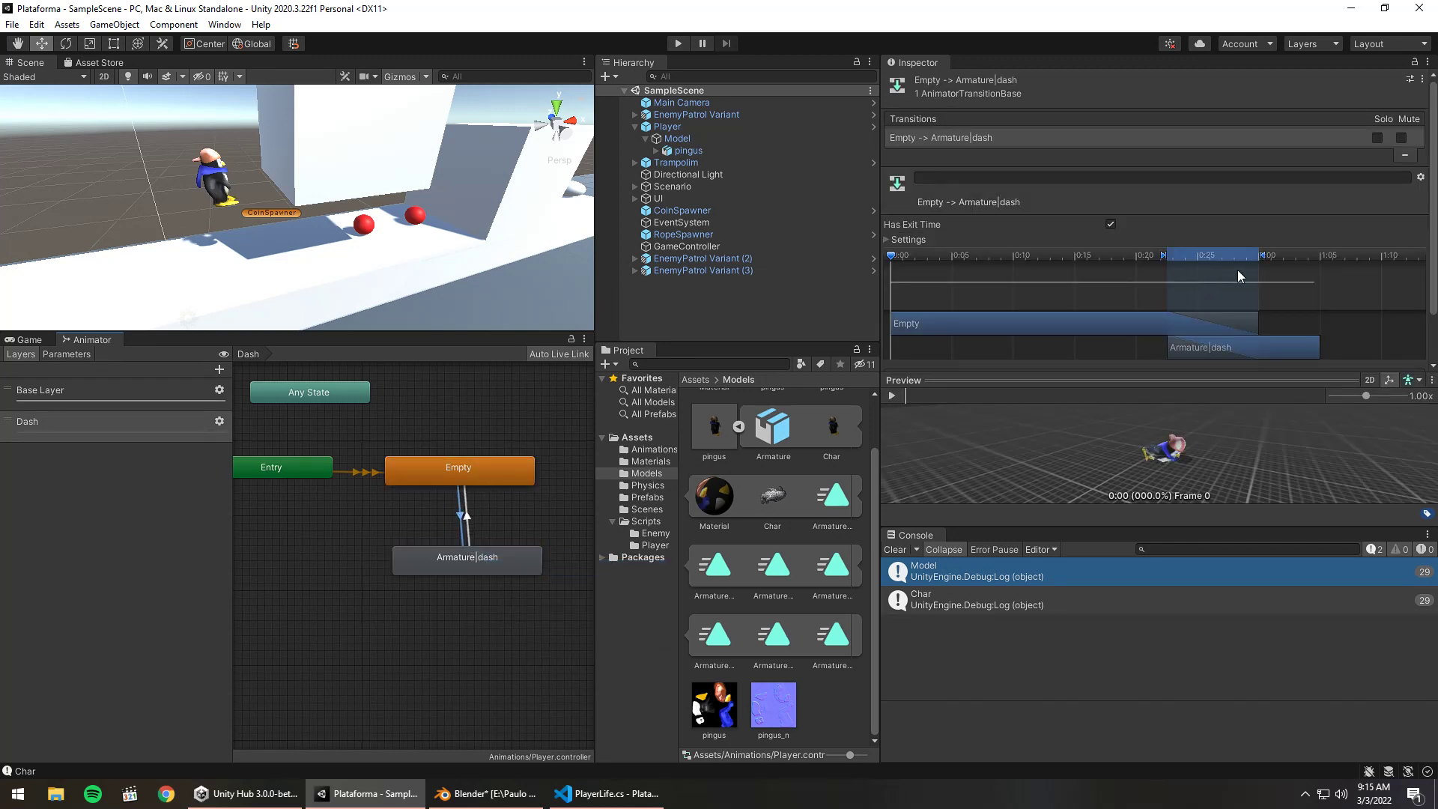
{"action": "left_click", "coordinate": [1110, 224]}
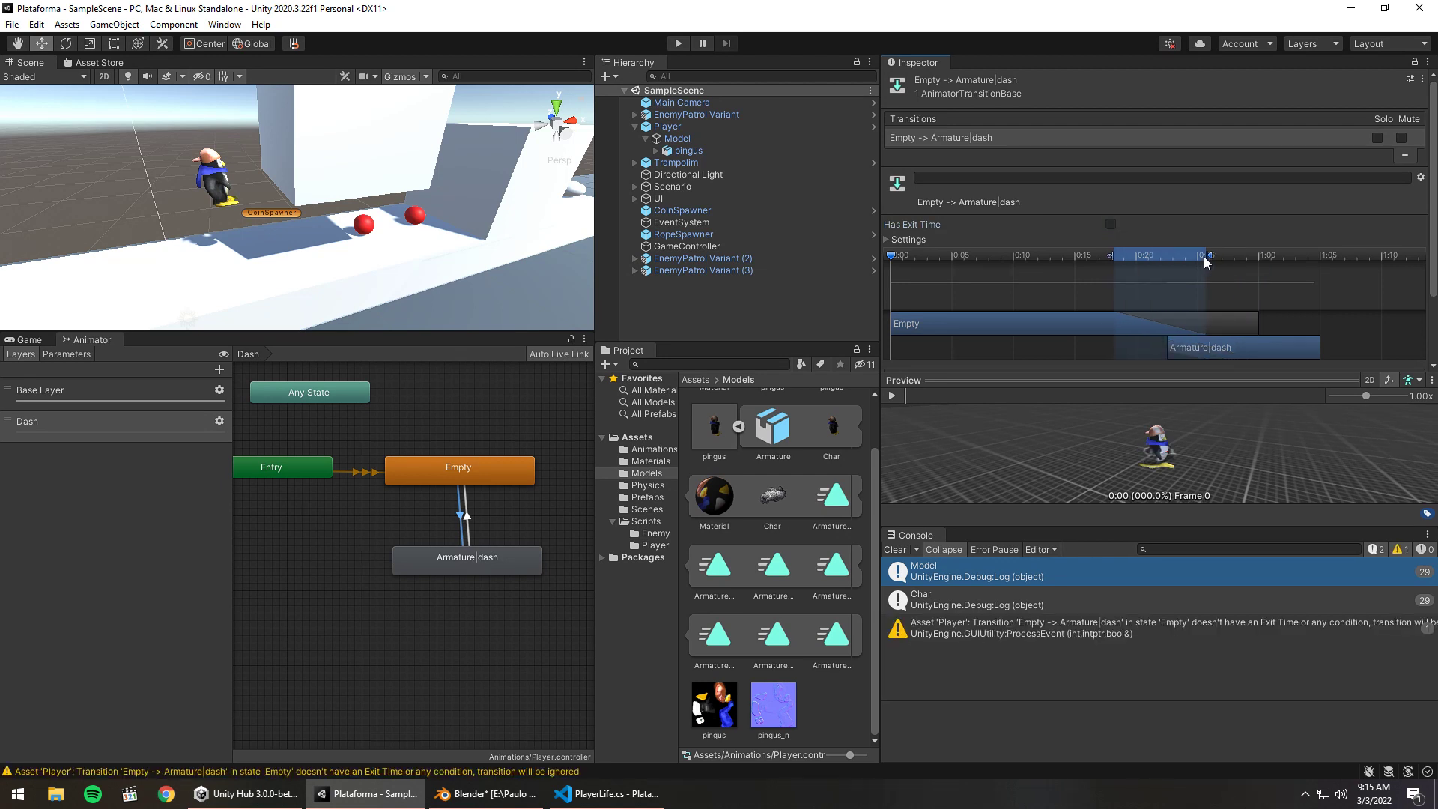
{"action": "left_click_drag", "start_coordinate": [1259, 258], "coordinate": [1175, 258]}
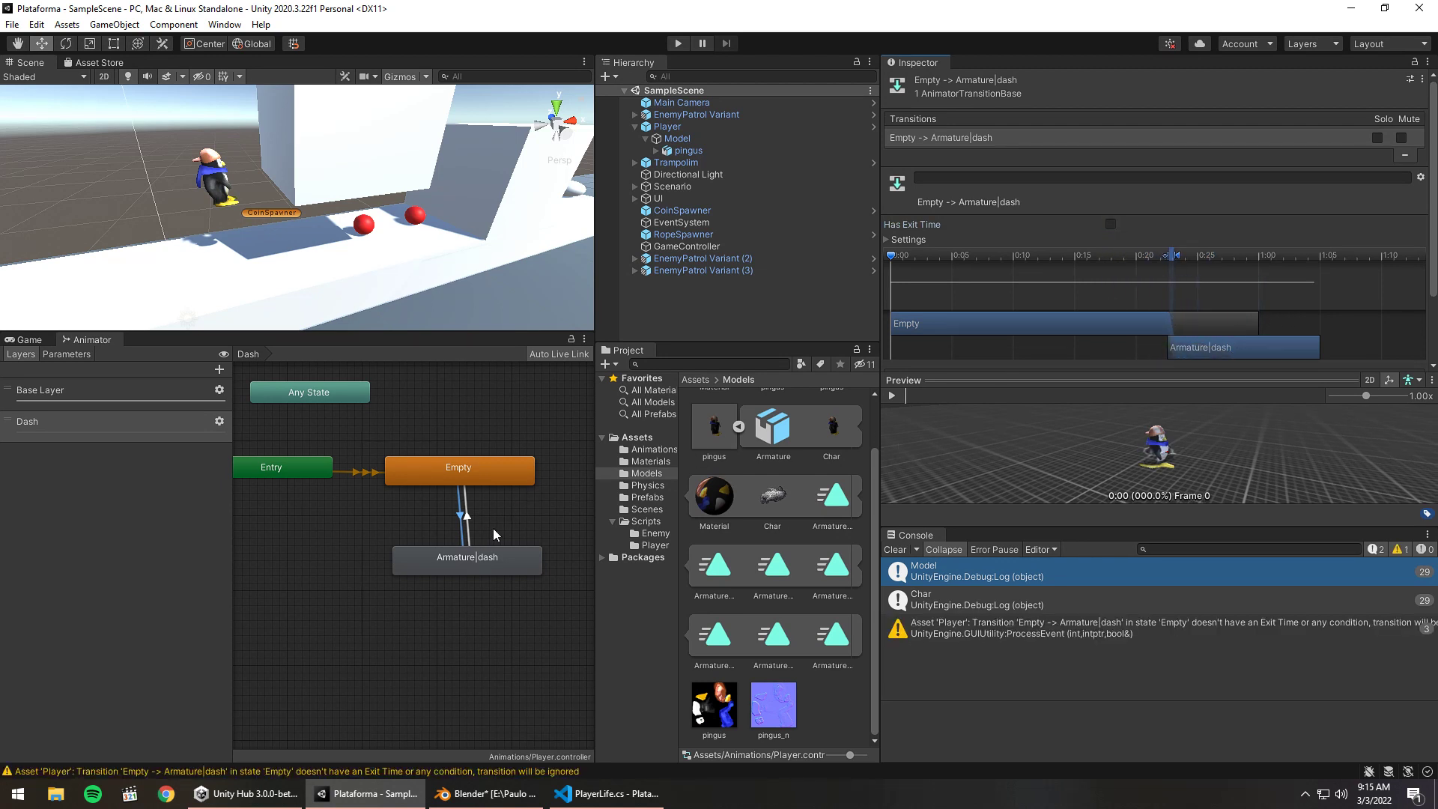
Create a Bool parameter named isDashing
{"action": "left_click", "coordinate": [66, 355]}
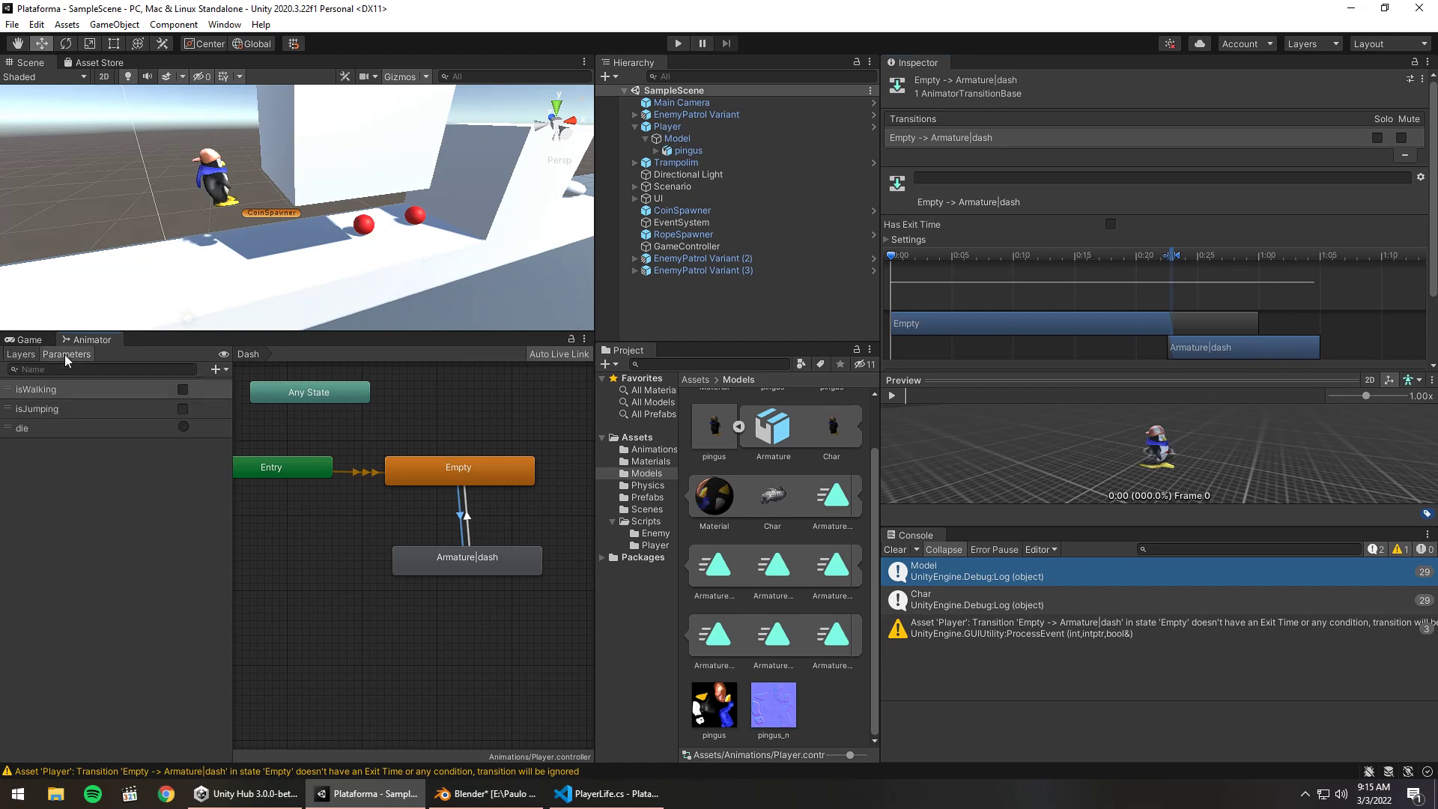
{"action": "left_click", "coordinate": [213, 370]}
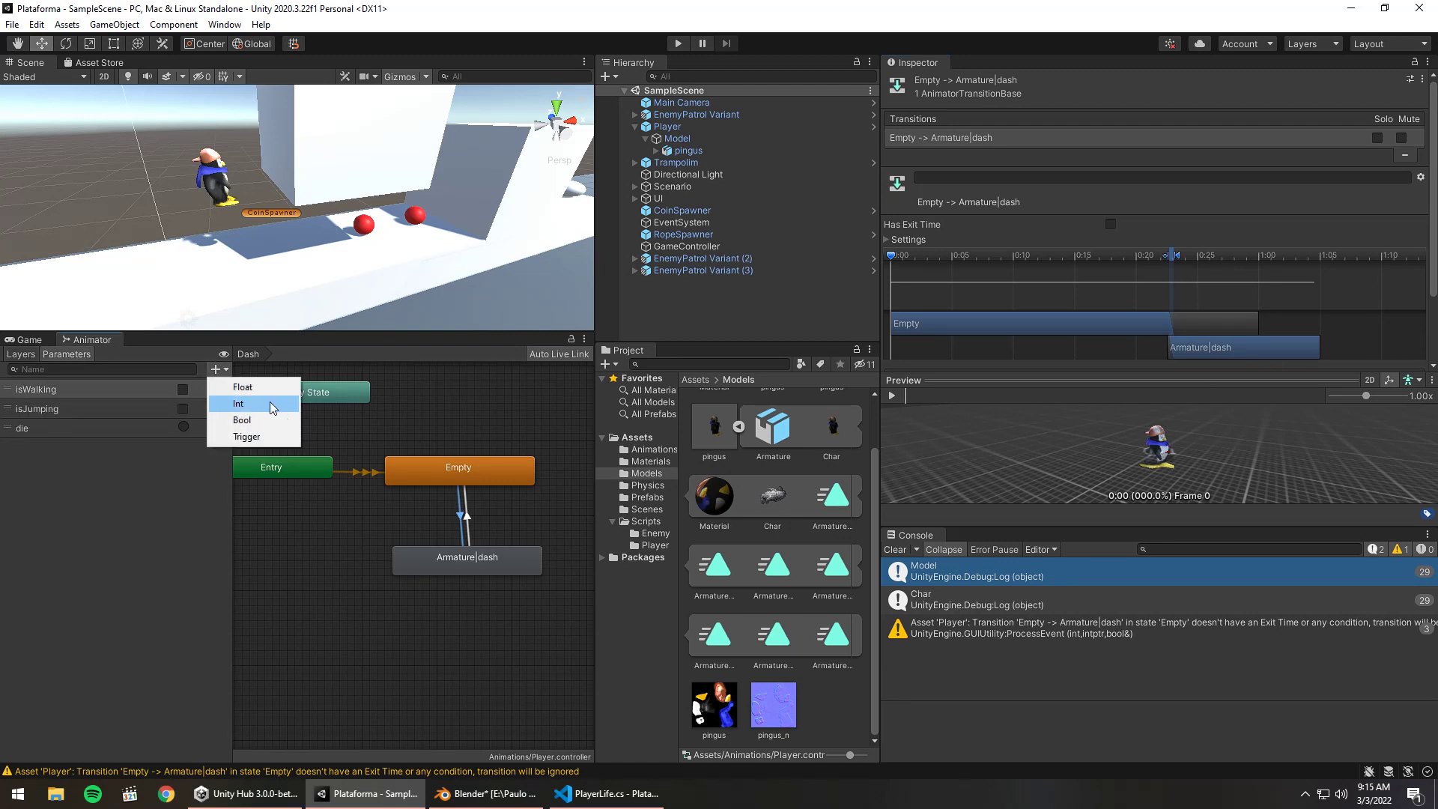
{"action": "left_click", "coordinate": [257, 421]}
{"action": "type", "text": "isDashing"}
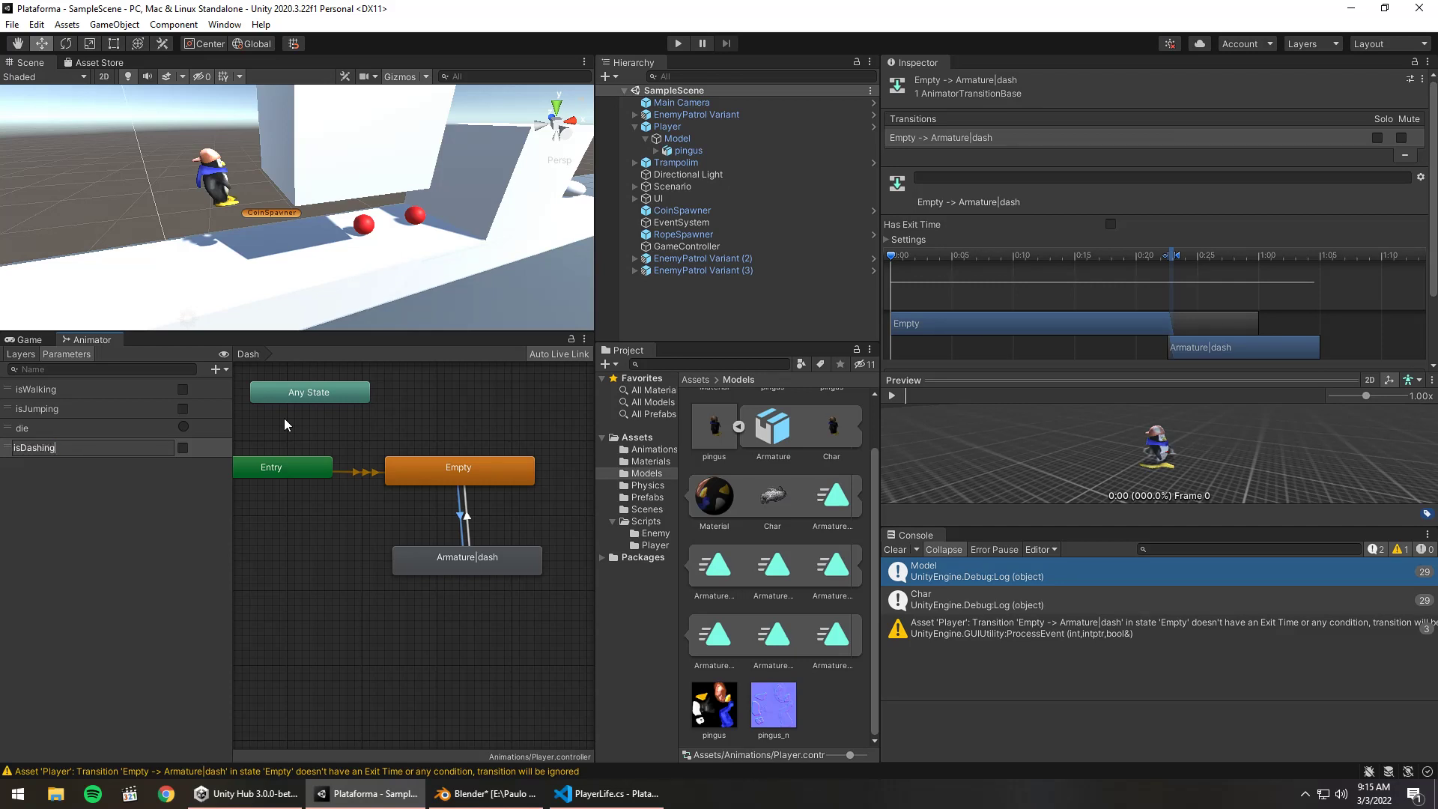
{"action": "key", "text": "Return"}
Set the Empty→Armature|dash transition's condition to isDashing
{"action": "left_click", "coordinate": [17, 355]}
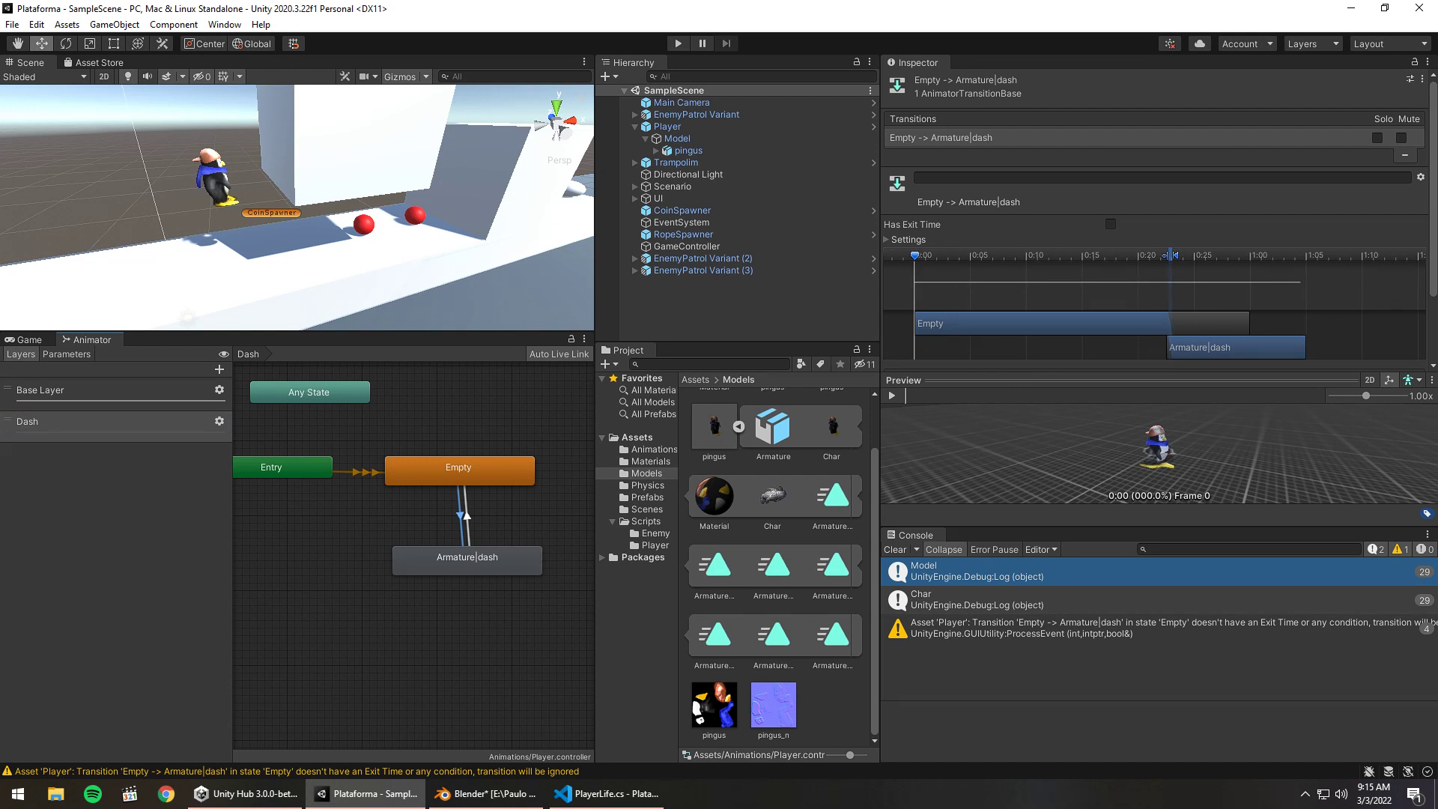
{"action": "scroll", "coordinate": [1426, 212], "scroll_direction": "down", "scroll_amount": 2}
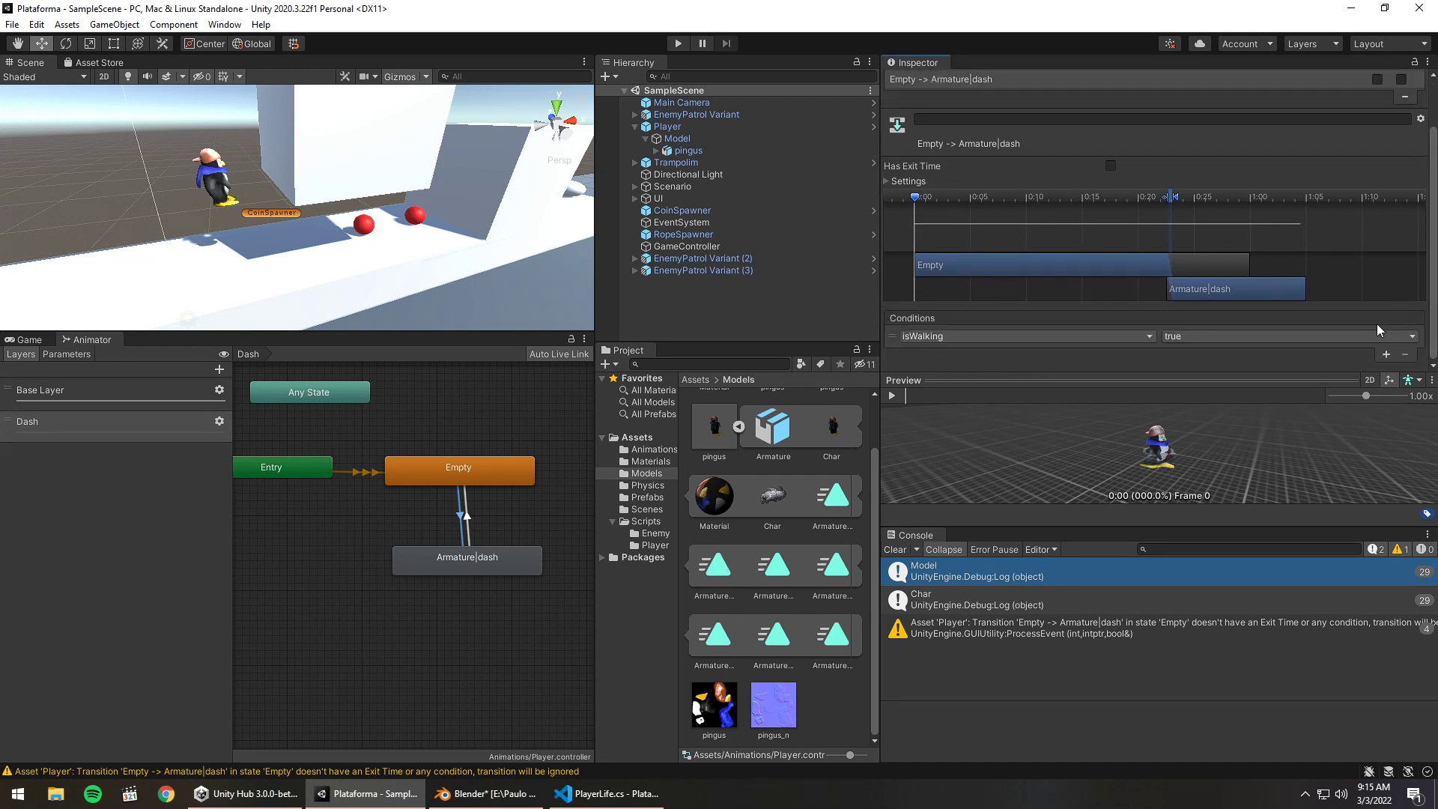
{"action": "left_click", "coordinate": [966, 340]}
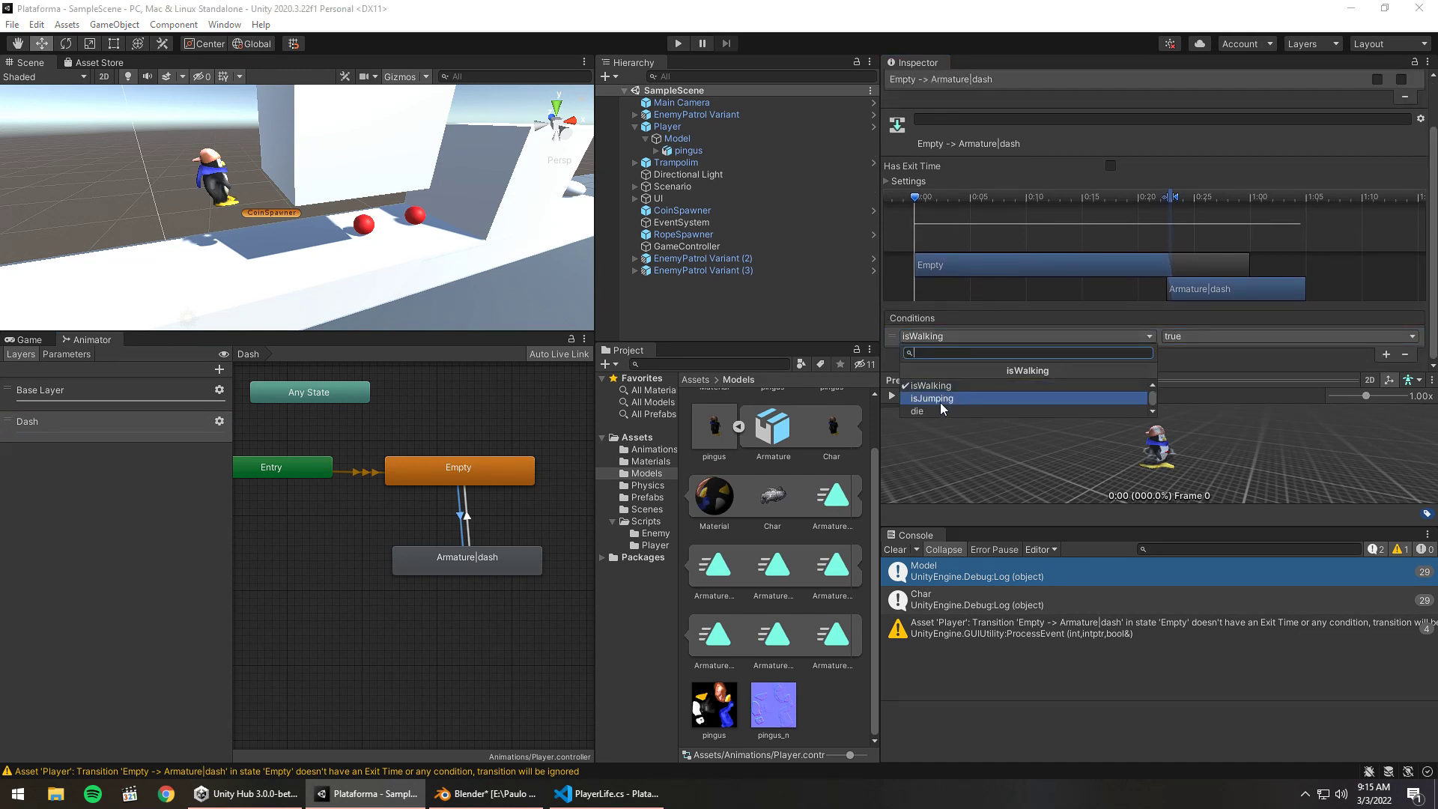
{"action": "scroll", "coordinate": [1157, 409], "scroll_direction": "down", "scroll_amount": 2}
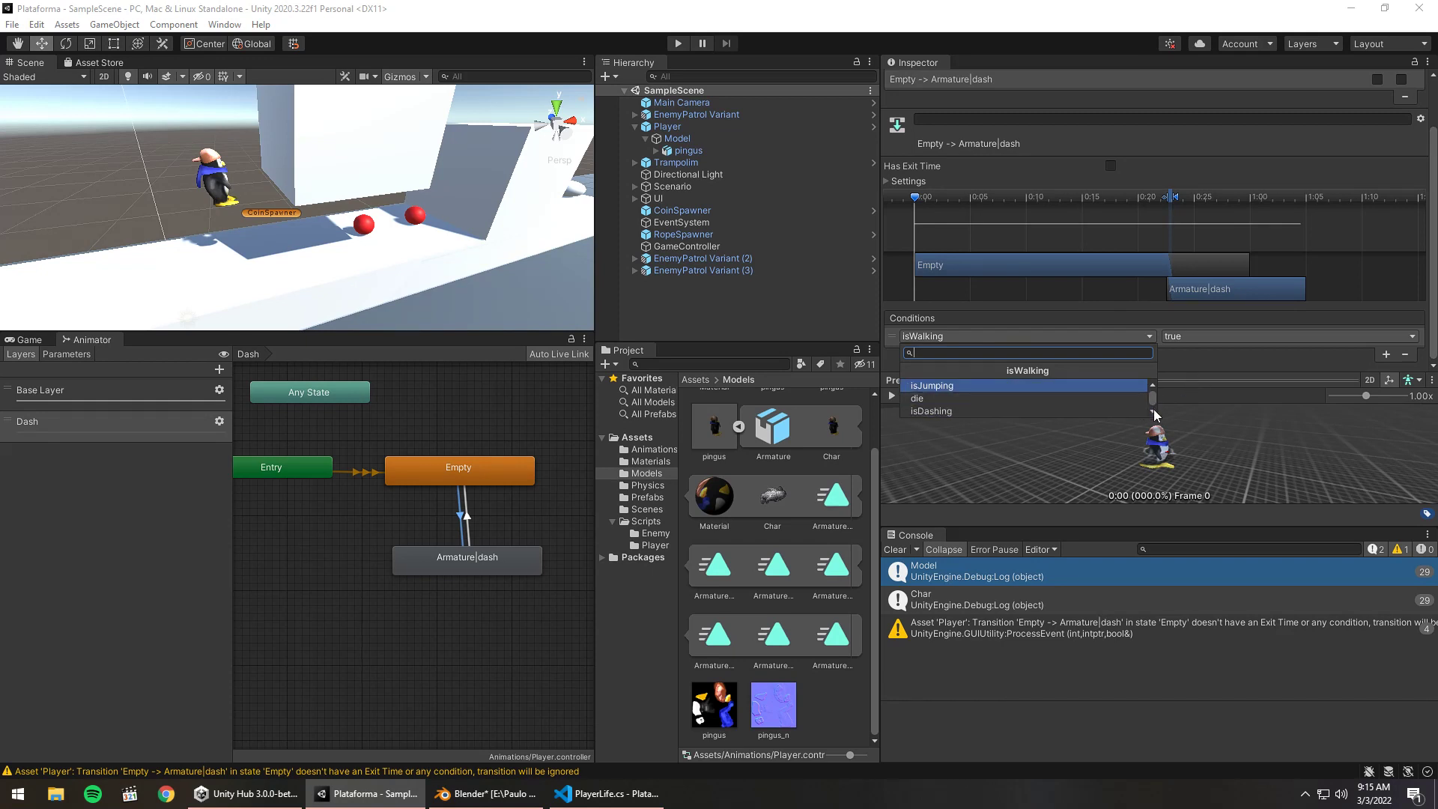
{"action": "left_click", "coordinate": [1015, 411]}
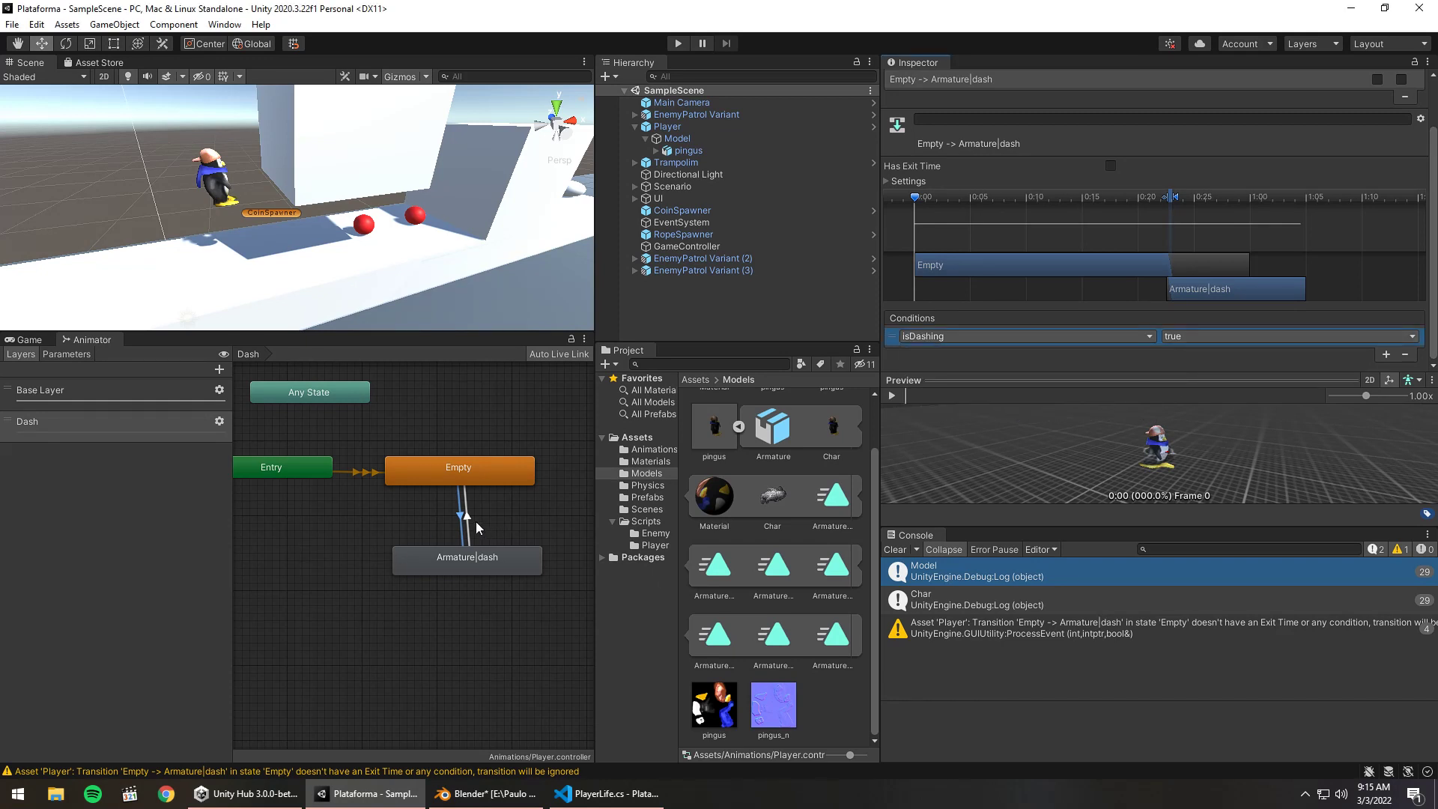
Make the return transition require isDashing false, without exit time and with a shorter blend
{"action": "left_click", "coordinate": [475, 521]}
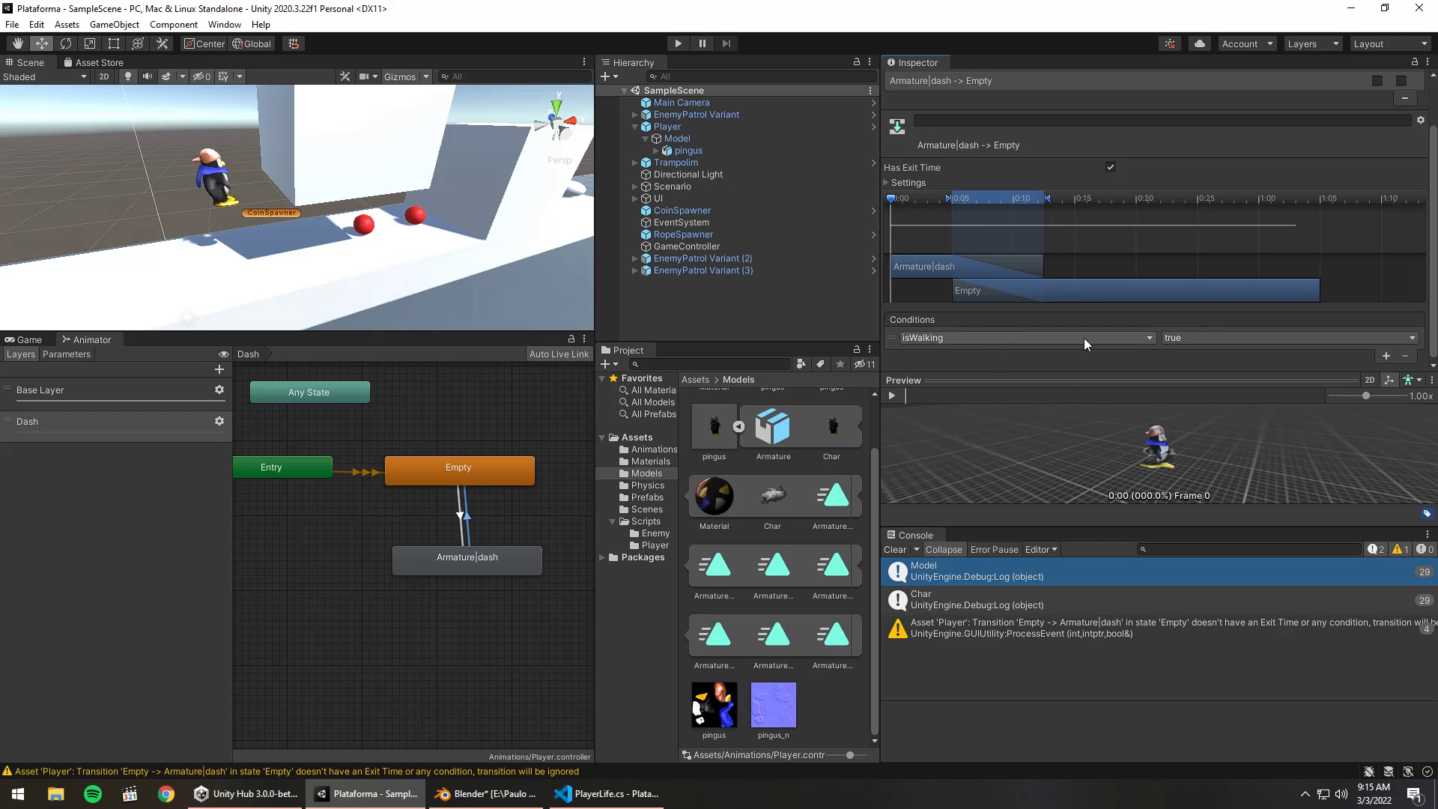
{"action": "left_click", "coordinate": [1150, 337]}
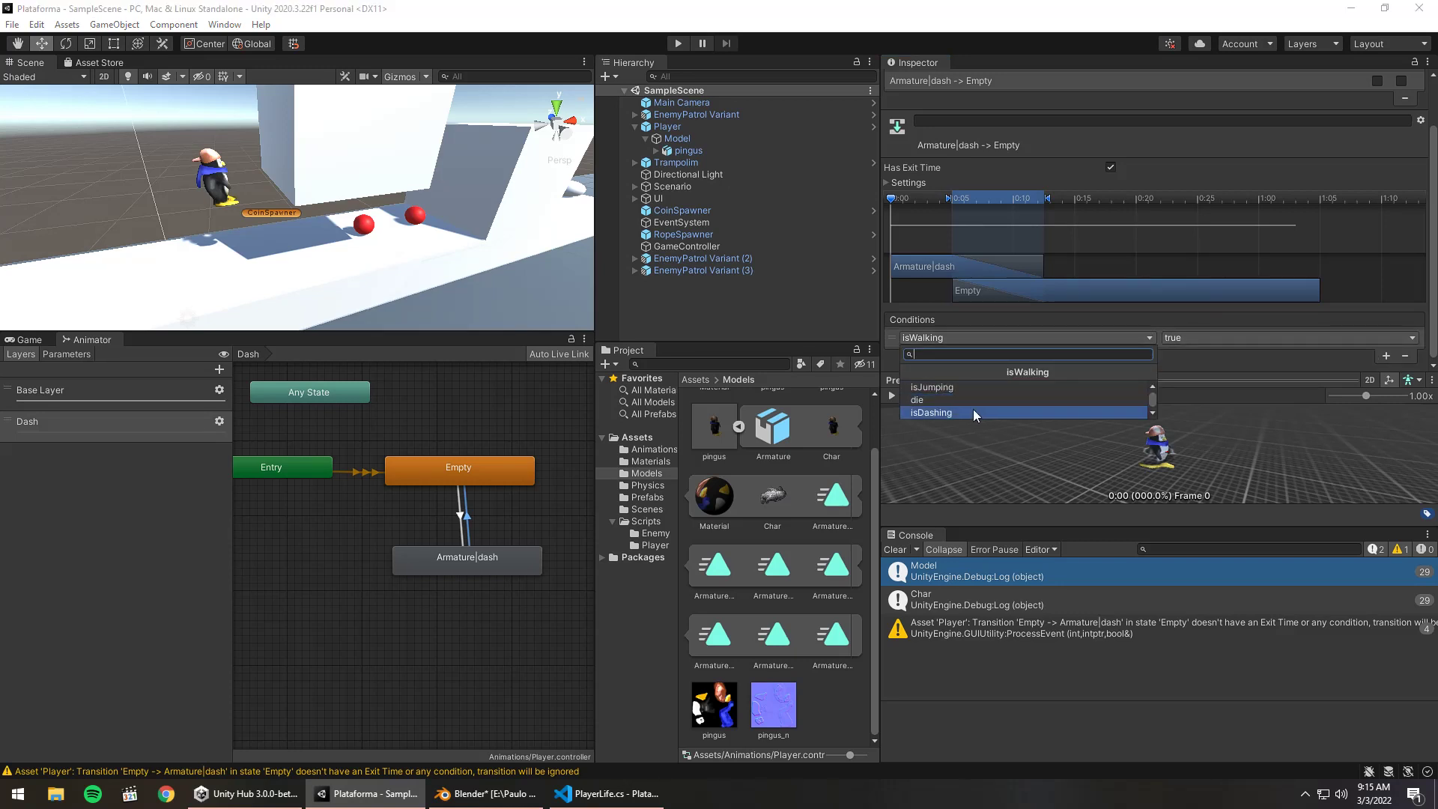
{"action": "left_click", "coordinate": [973, 412]}
{"action": "left_click", "coordinate": [1190, 338]}
{"action": "left_click", "coordinate": [1195, 370]}
{"action": "left_click", "coordinate": [1111, 167]}
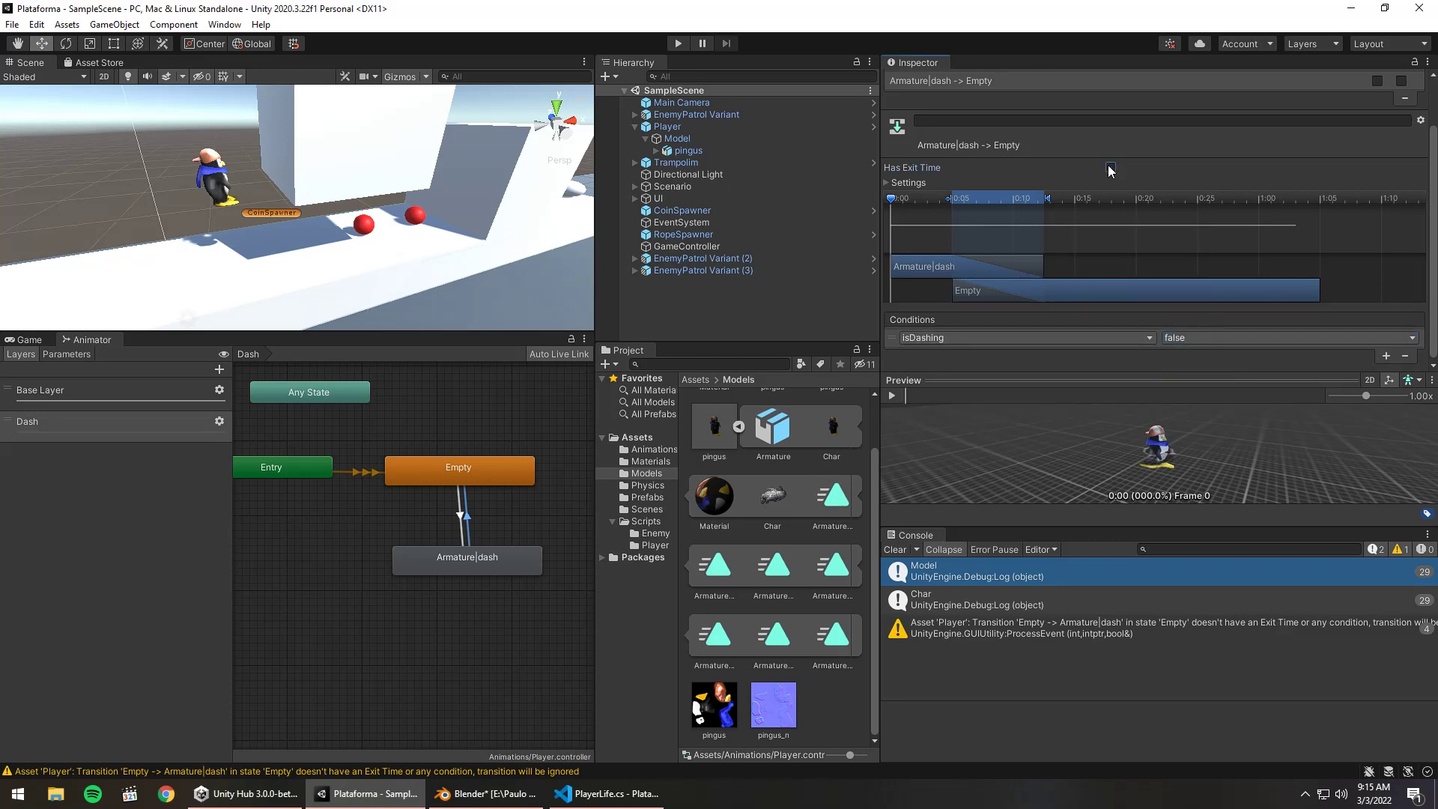
{"action": "left_click_drag", "start_coordinate": [1049, 200], "coordinate": [955, 203]}
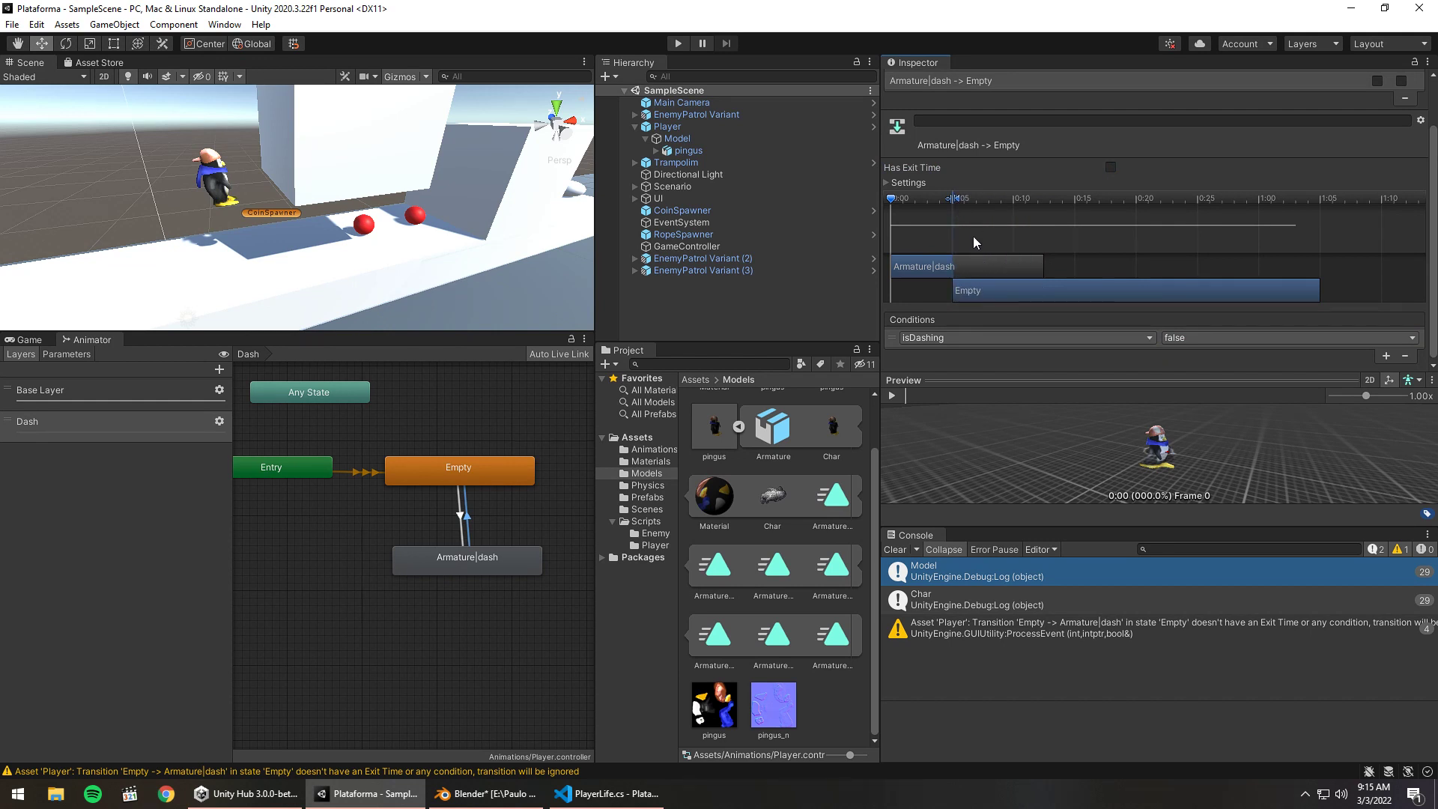
{"action": "left_click", "coordinate": [509, 551]}
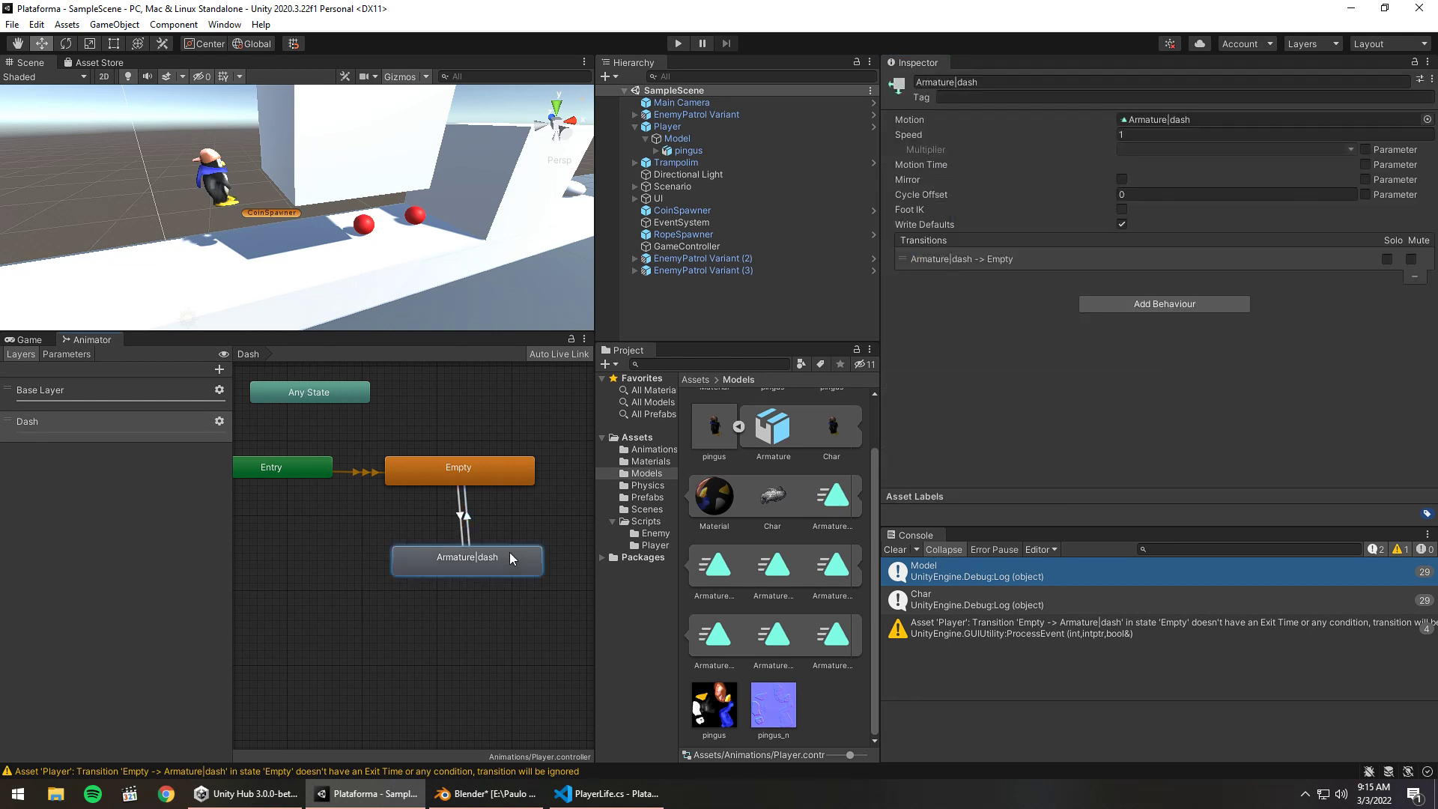
{"action": "left_click", "coordinate": [462, 522]}
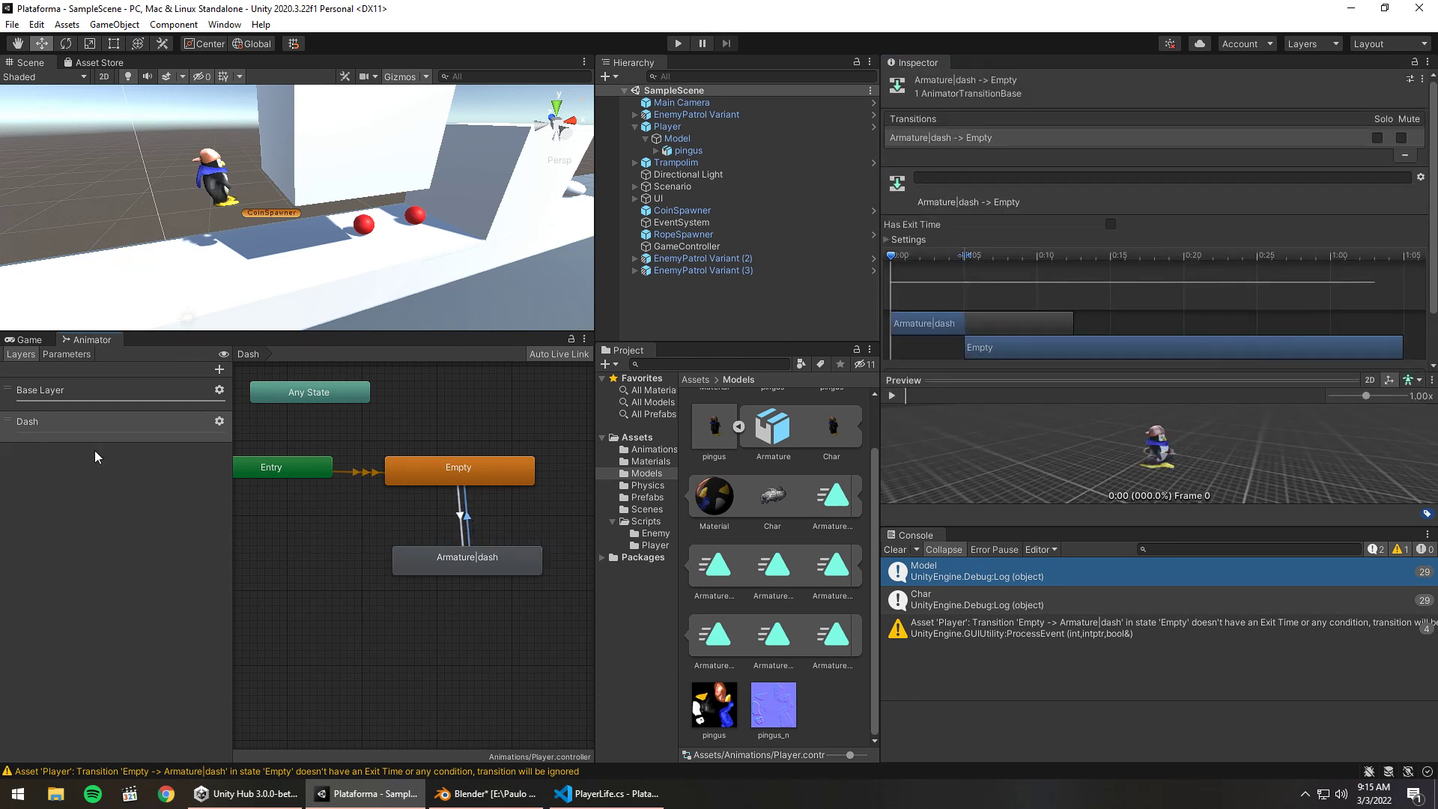
Raise the Dash layer's weight to 1
{"action": "left_click", "coordinate": [95, 422]}
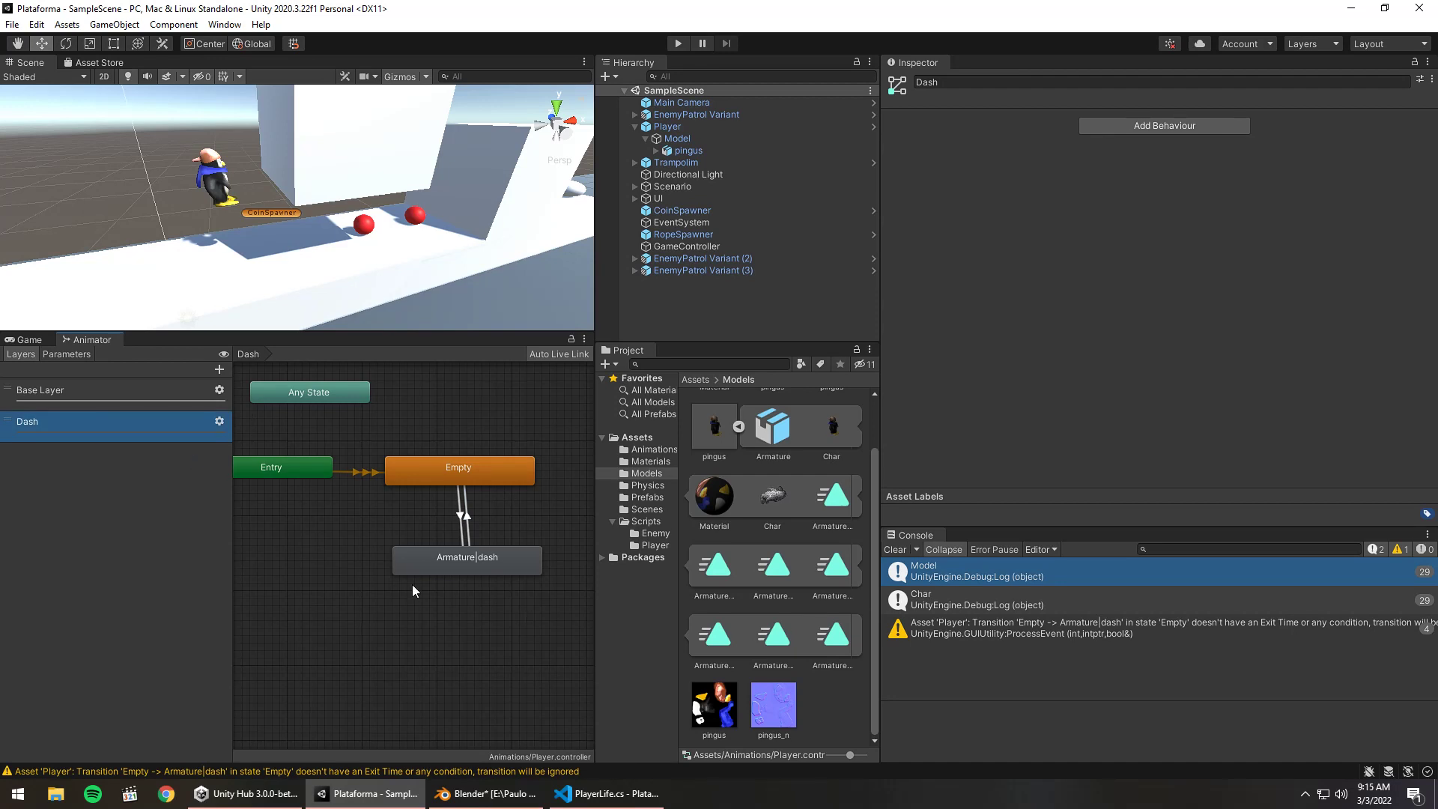
{"action": "left_click", "coordinate": [219, 421]}
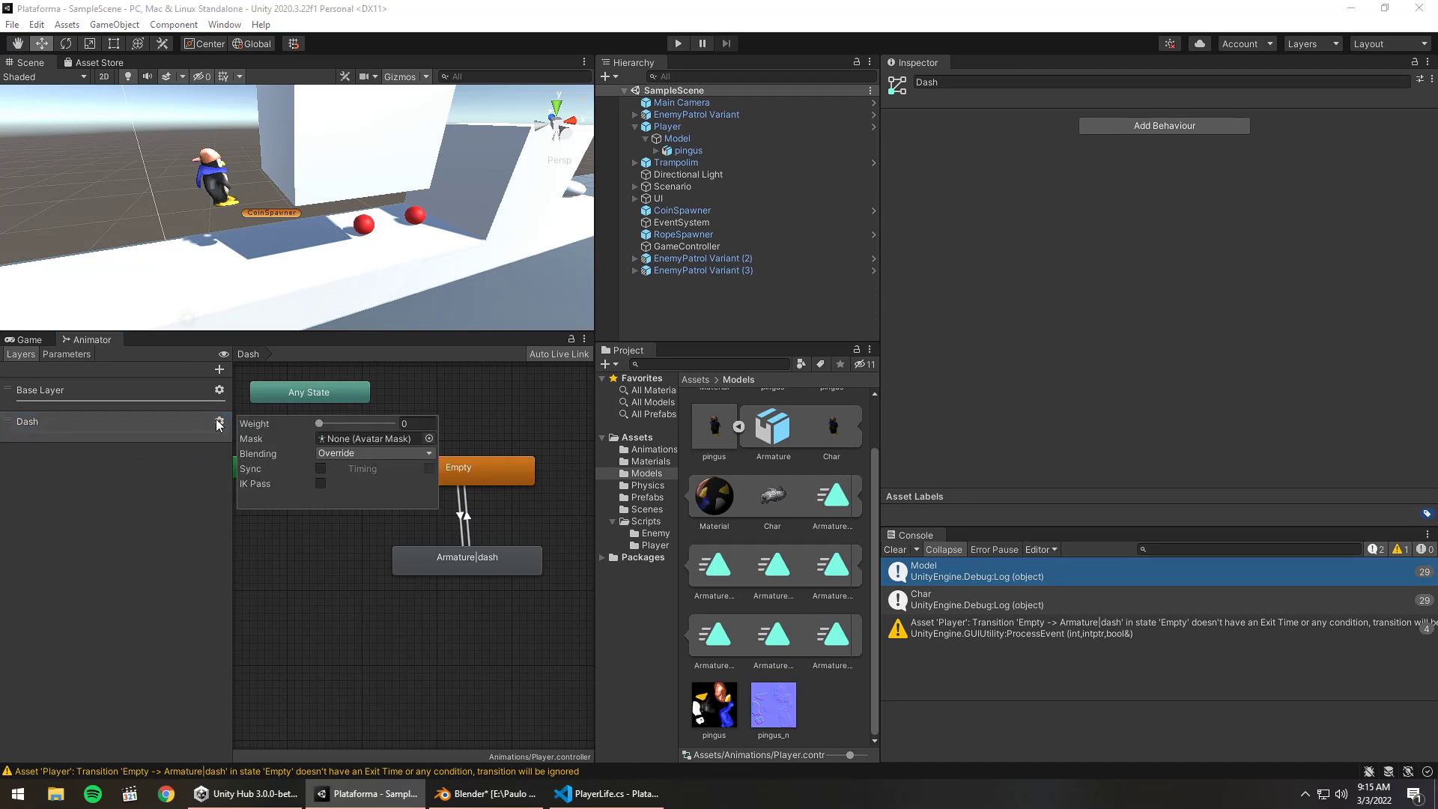
{"action": "left_click_drag", "start_coordinate": [319, 424], "coordinate": [394, 424]}
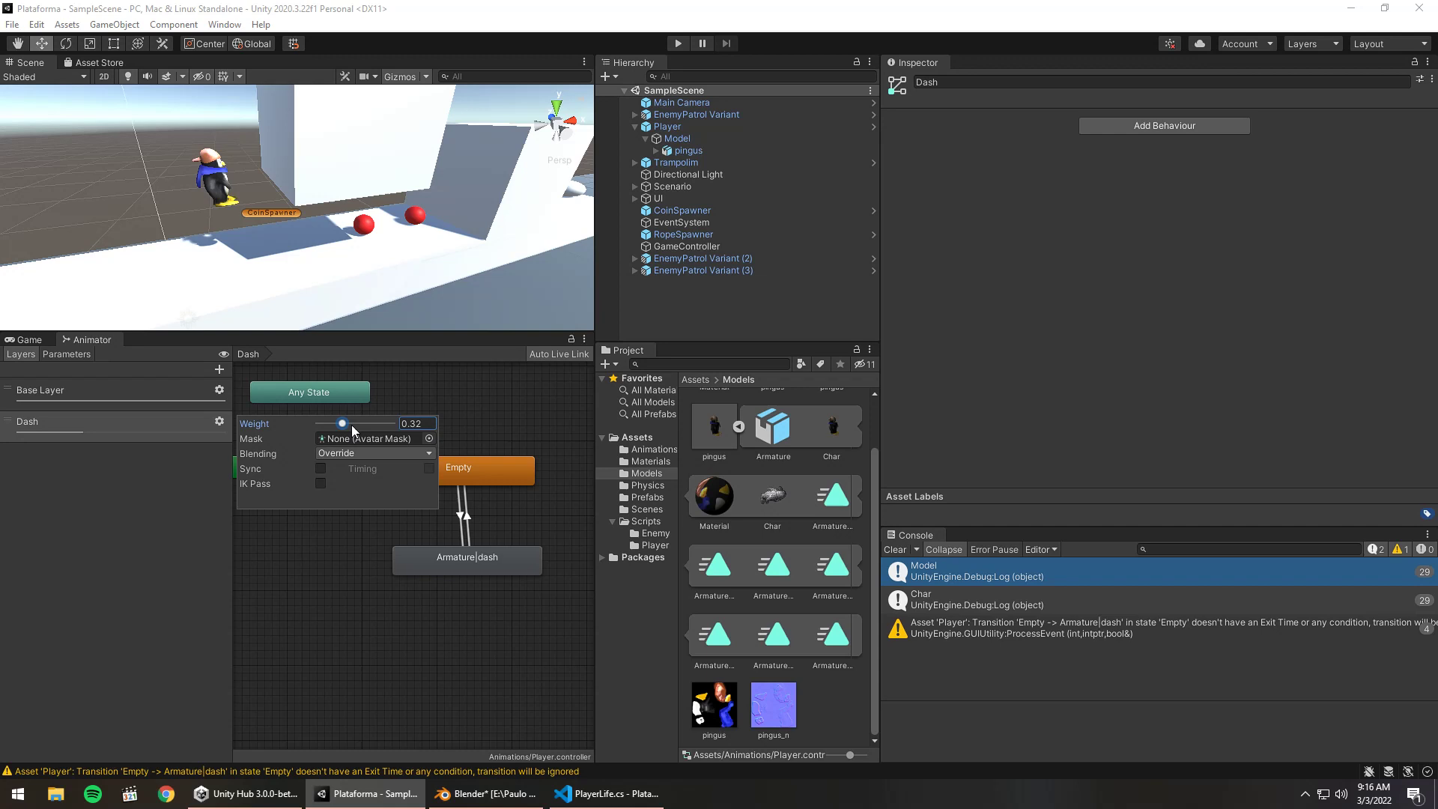
{"action": "left_click", "coordinate": [500, 502]}
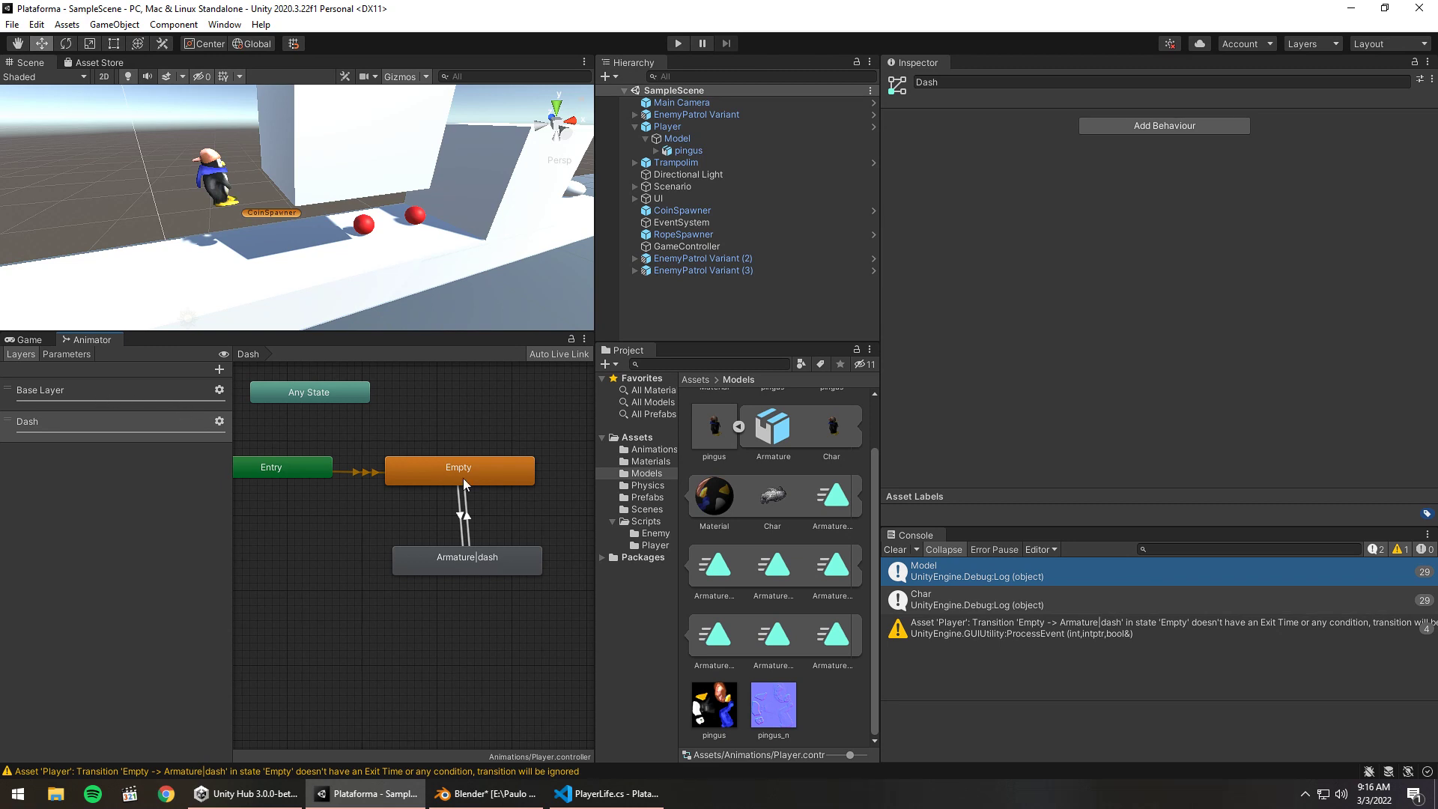
Review the Base Layer and Dash layer graphs, then enter Play mode
{"action": "left_click", "coordinate": [109, 403]}
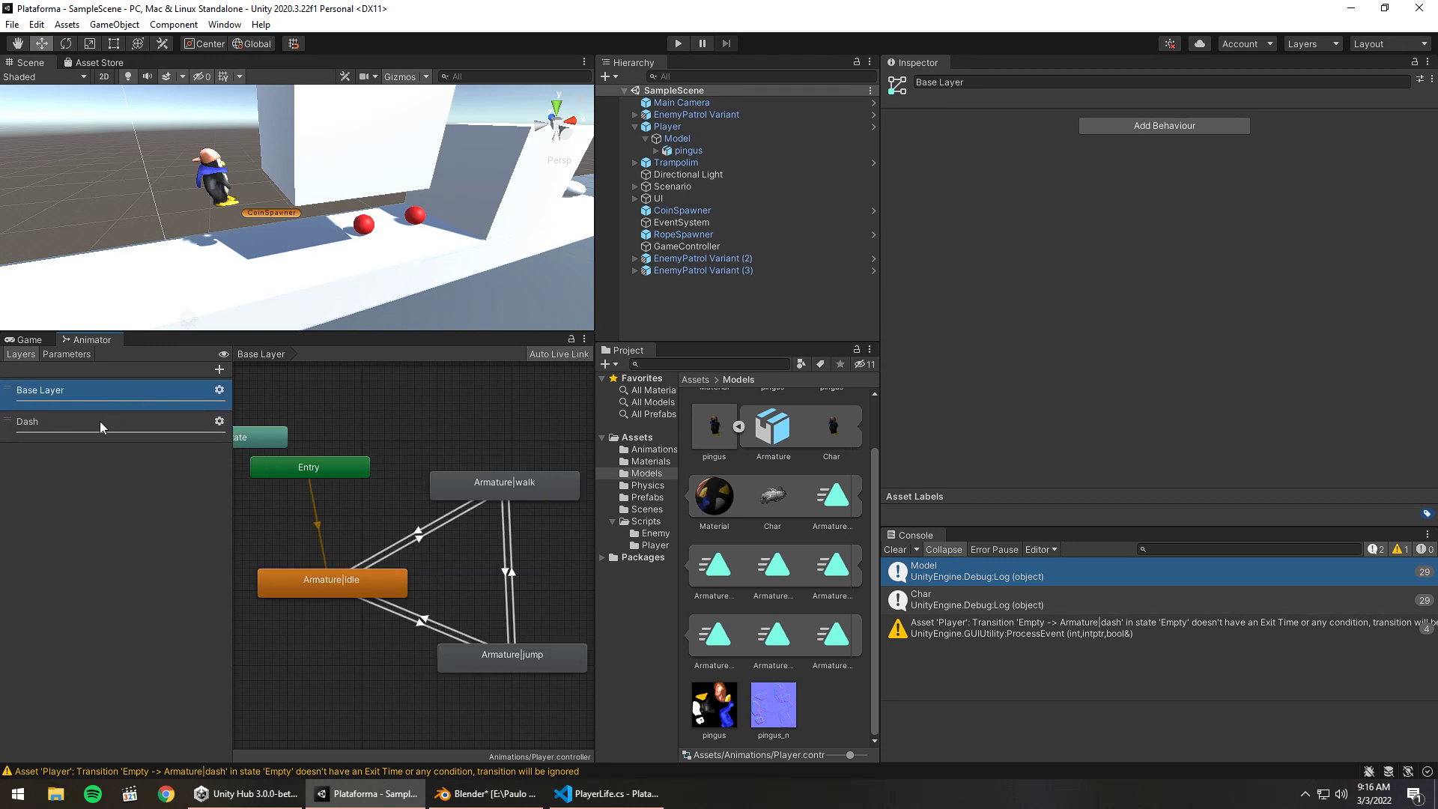
{"action": "left_click", "coordinate": [101, 420]}
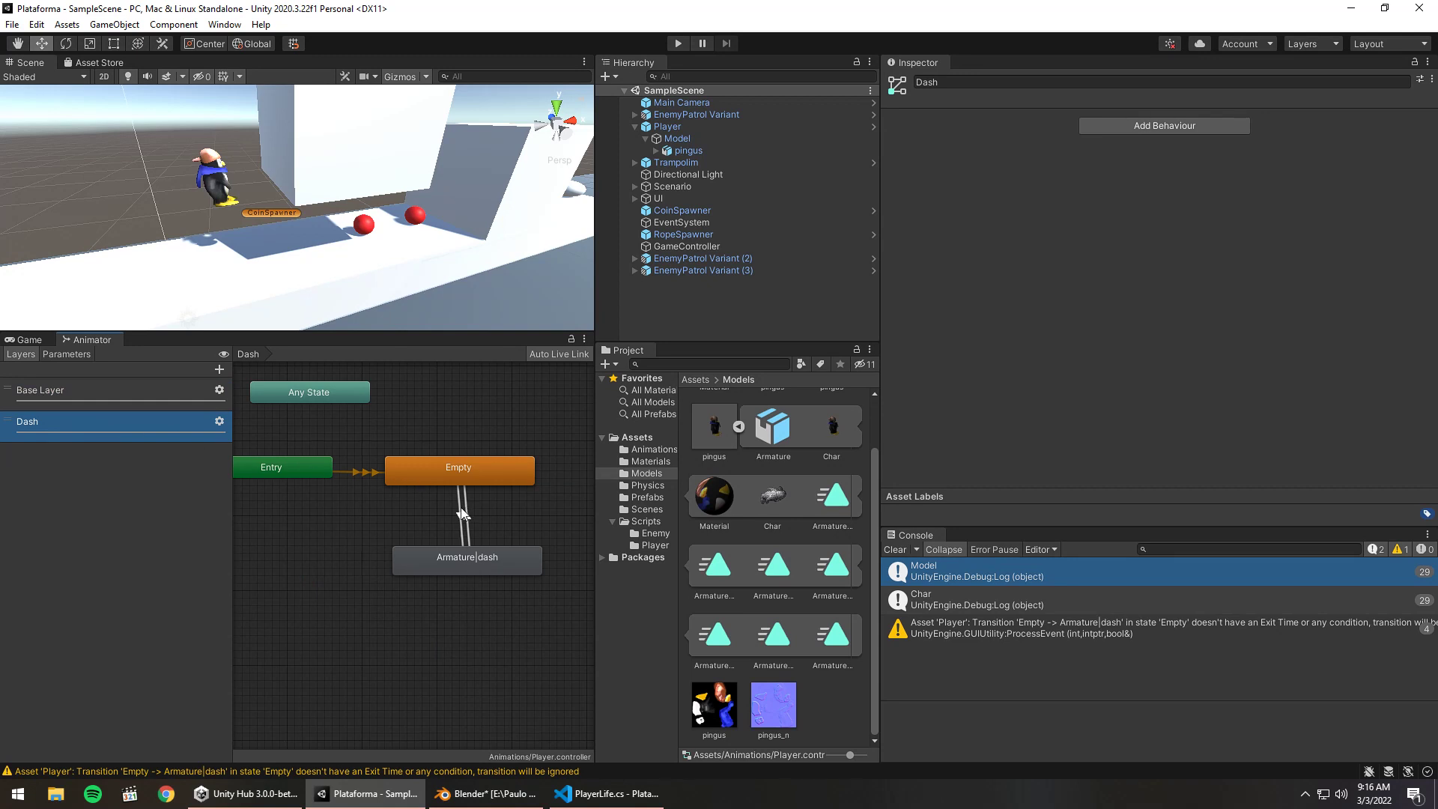
{"action": "left_click", "coordinate": [462, 514]}
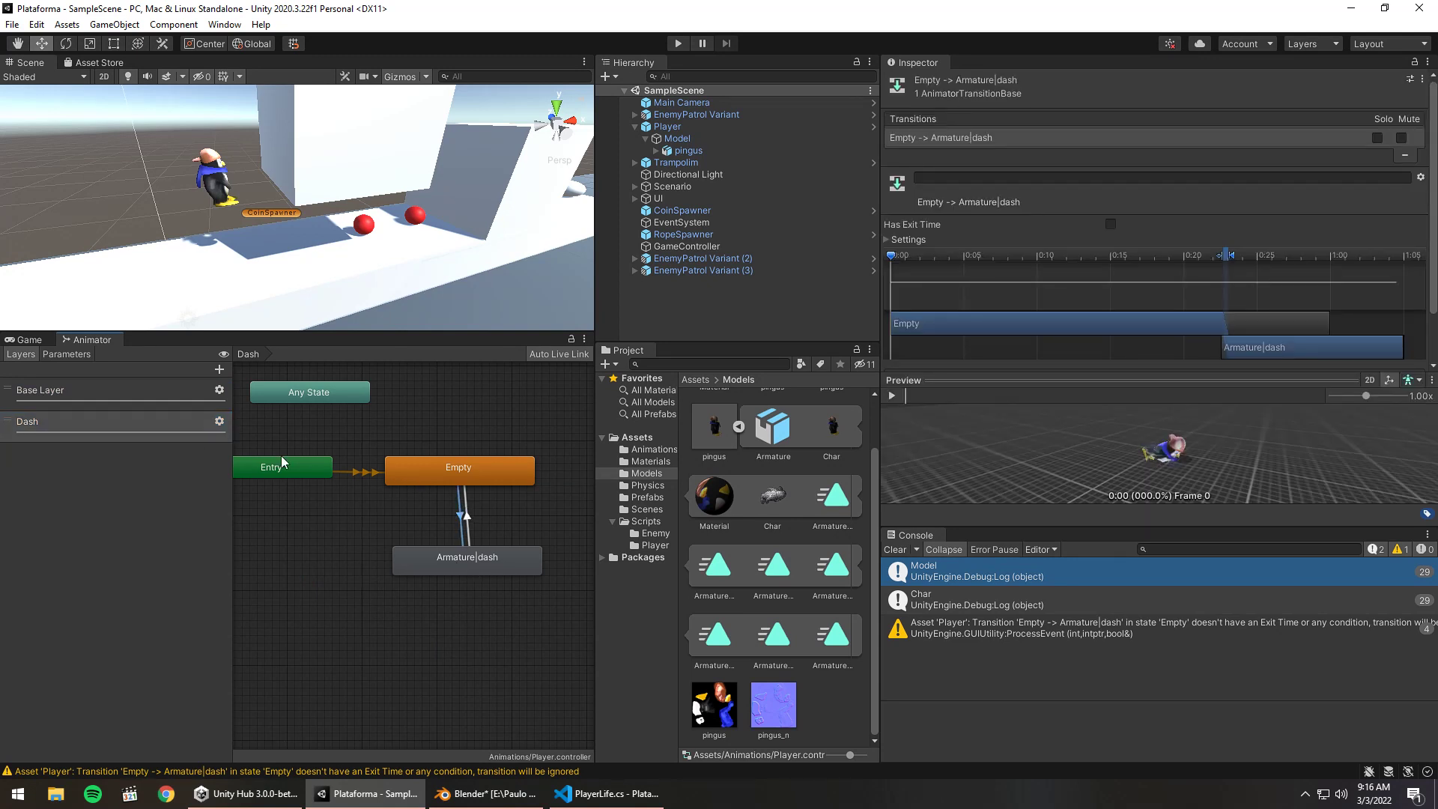
{"action": "left_click", "coordinate": [93, 390]}
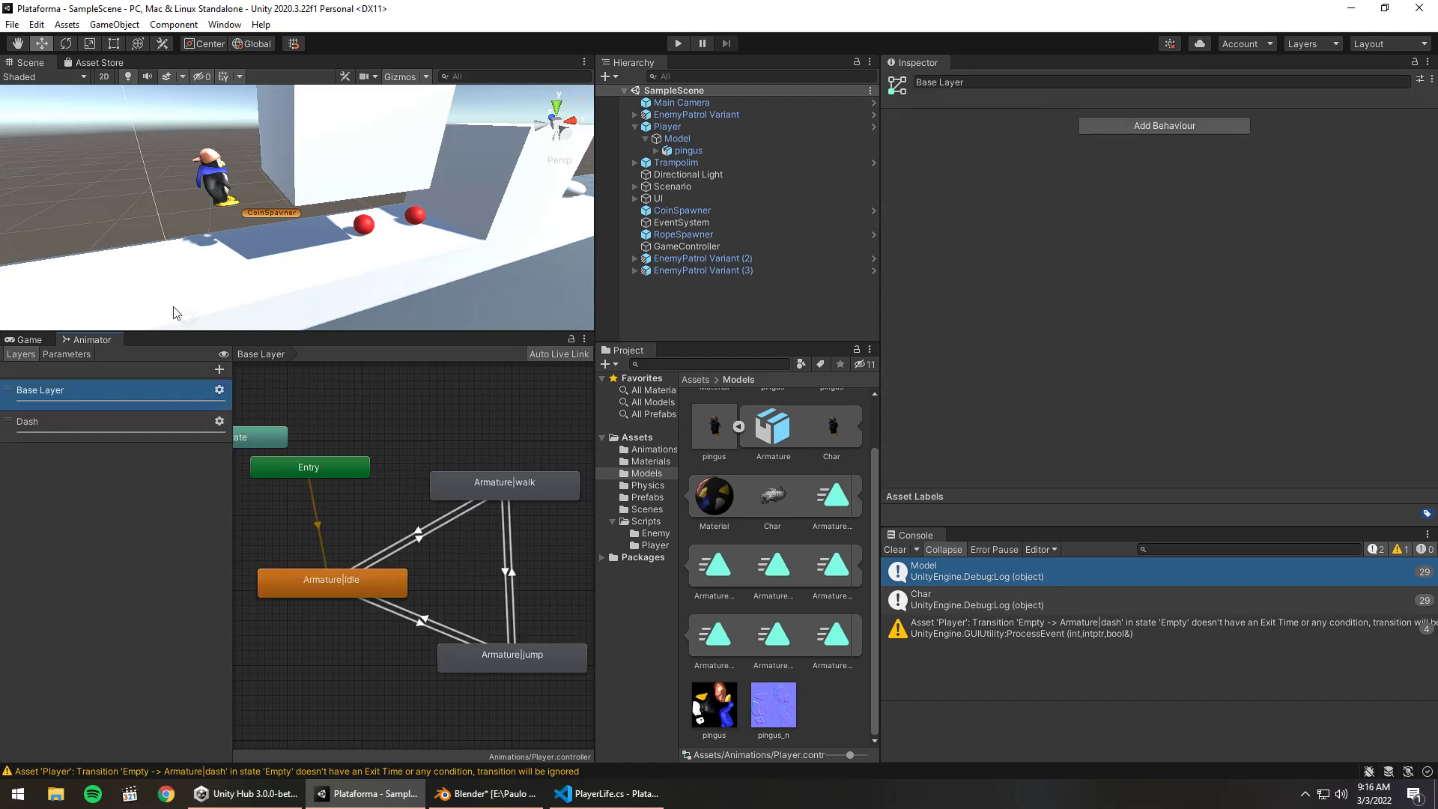
{"action": "key", "text": "ctrl+p"}
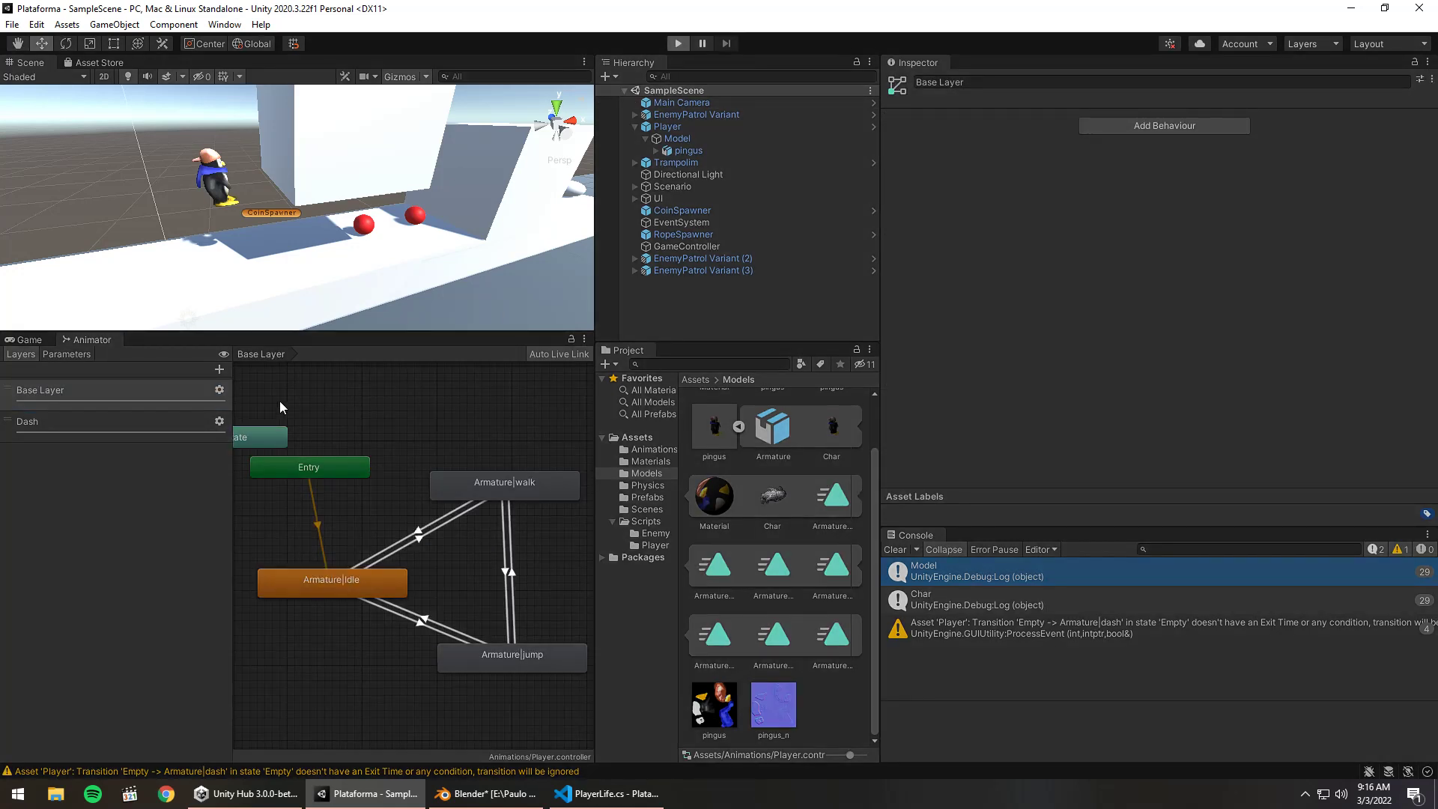
While playing, toggle isDashing on and off twice to watch the dash, then stop the run
{"action": "left_click", "coordinate": [92, 340]}
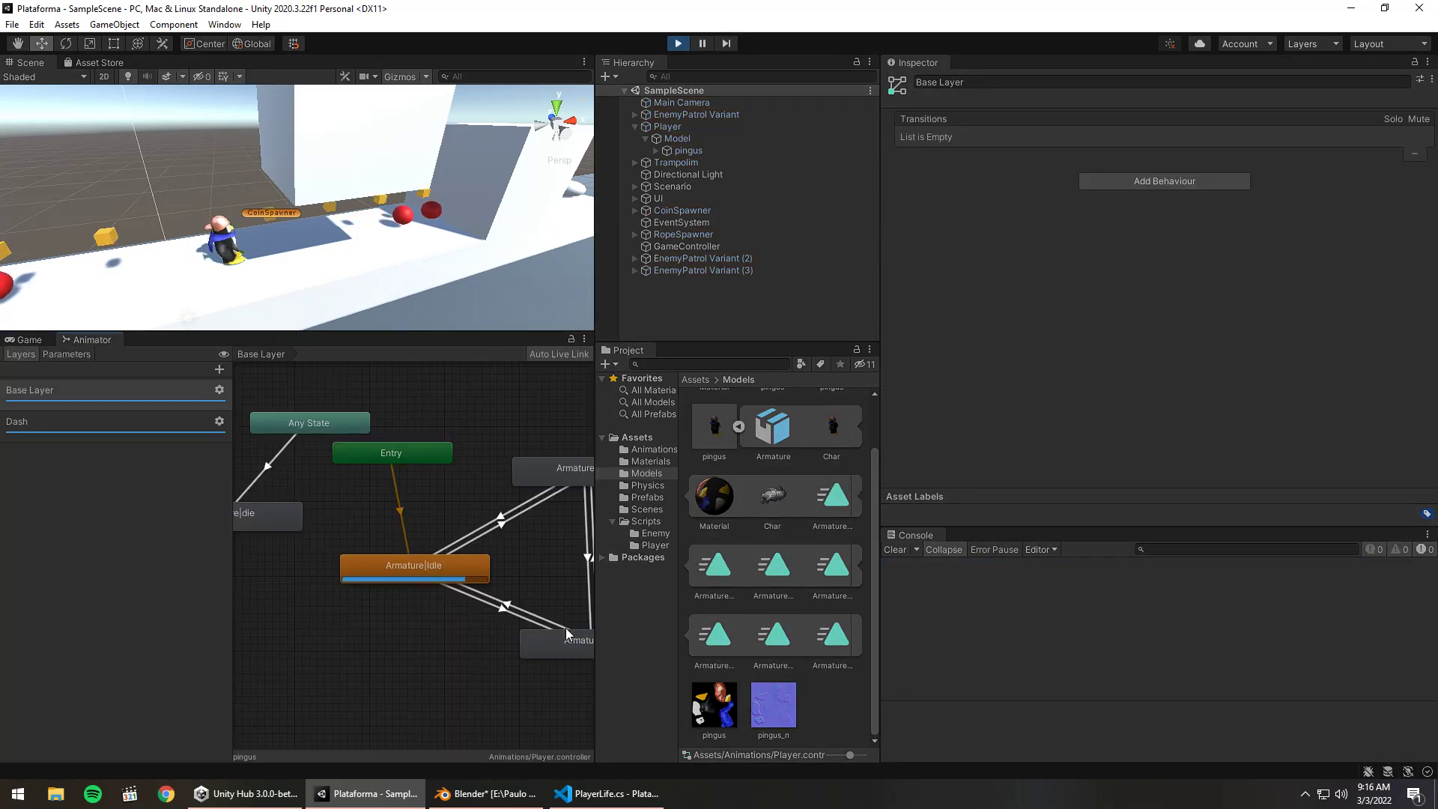
{"action": "middle_click_drag", "start_coordinate": [565, 628], "coordinate": [480, 533]}
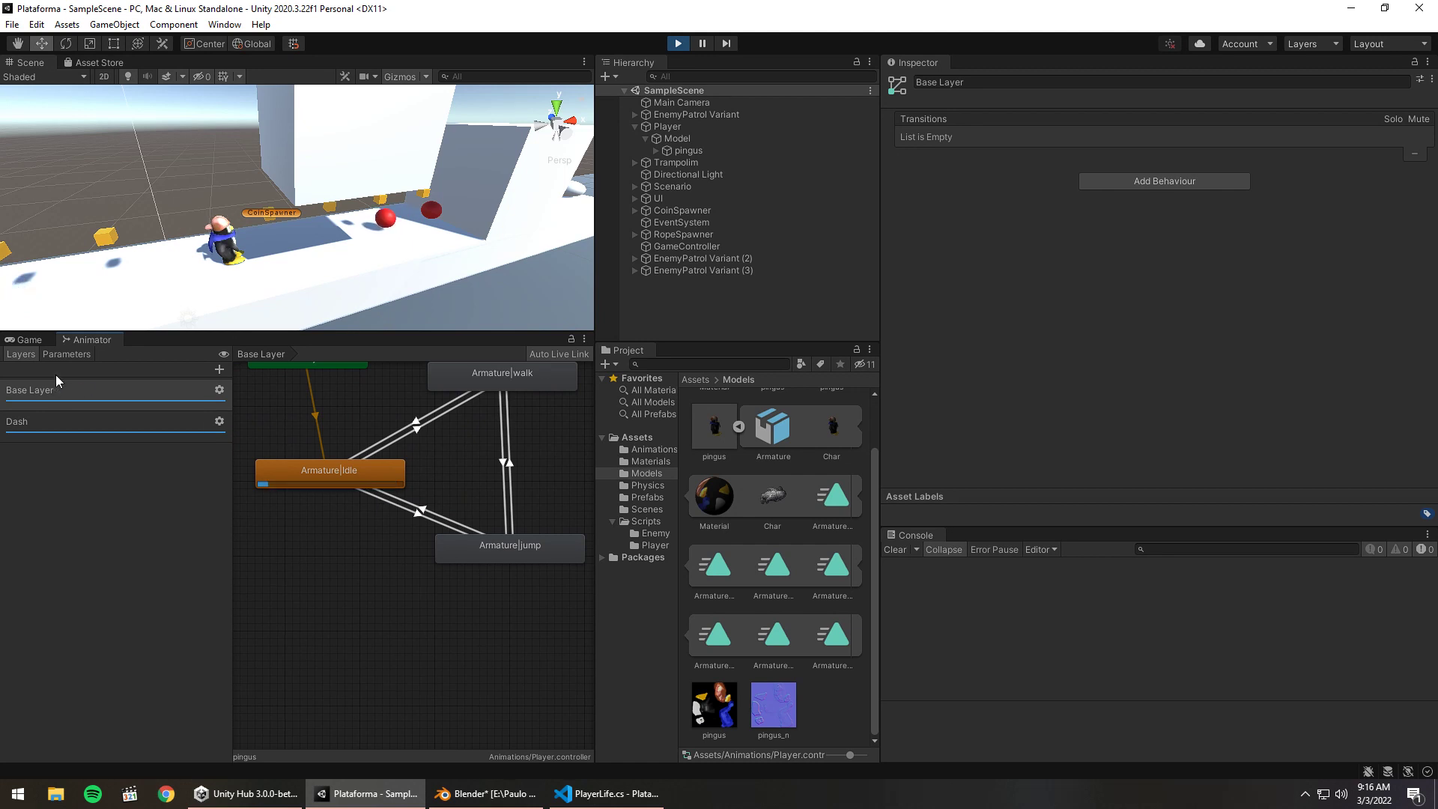
{"action": "left_click", "coordinate": [73, 353]}
{"action": "left_click", "coordinate": [184, 447]}
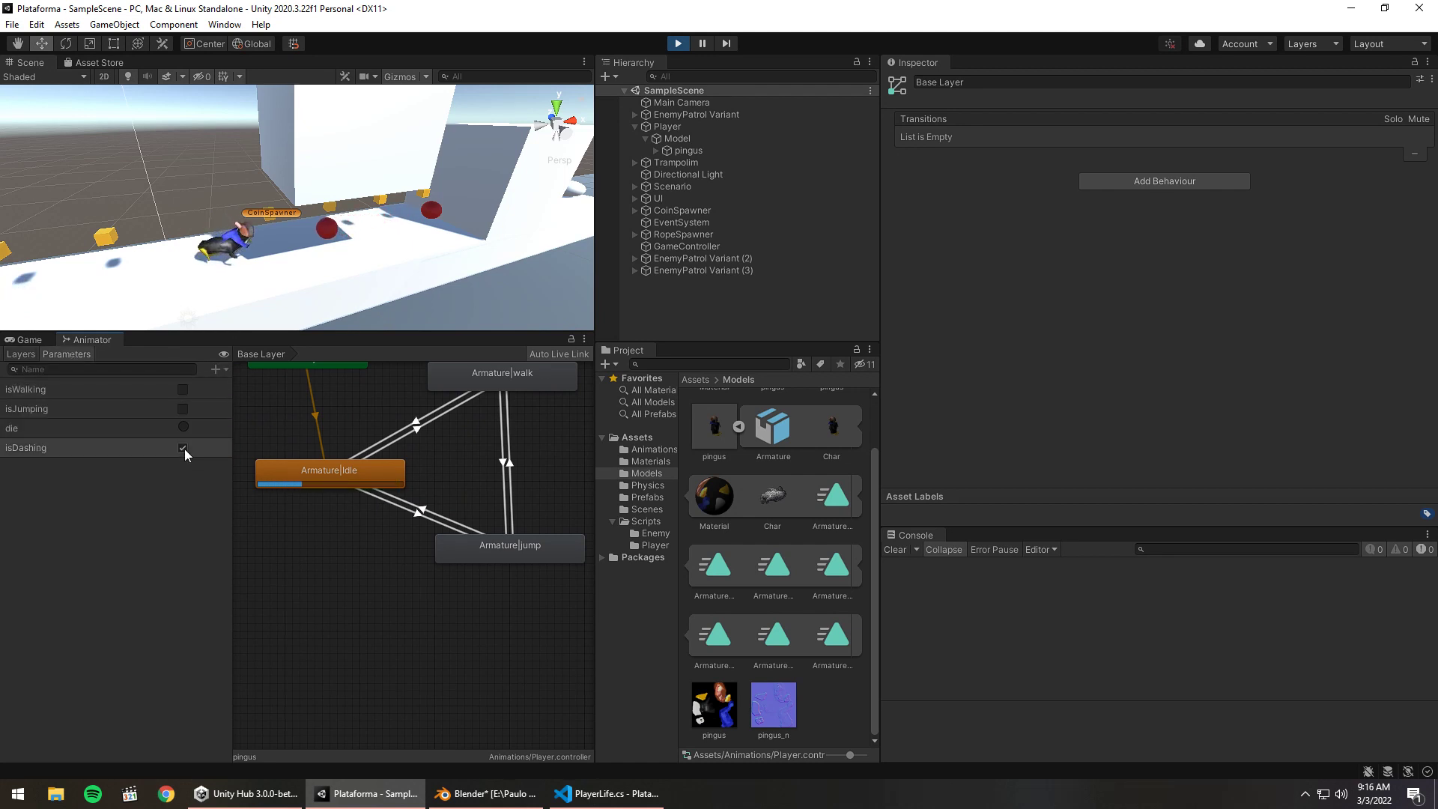
{"action": "left_click", "coordinate": [183, 448]}
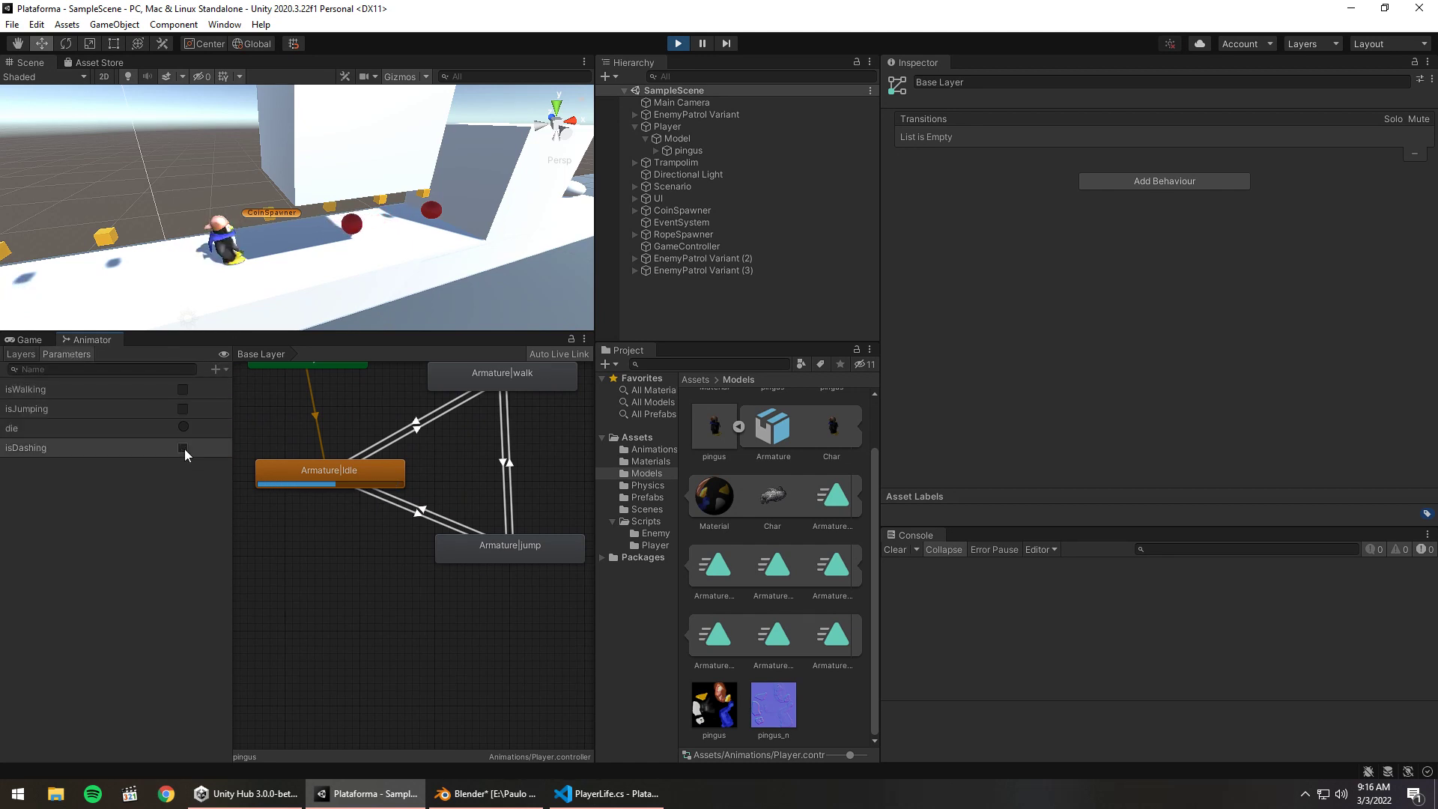
{"action": "left_click", "coordinate": [185, 449]}
{"action": "left_click", "coordinate": [186, 449]}
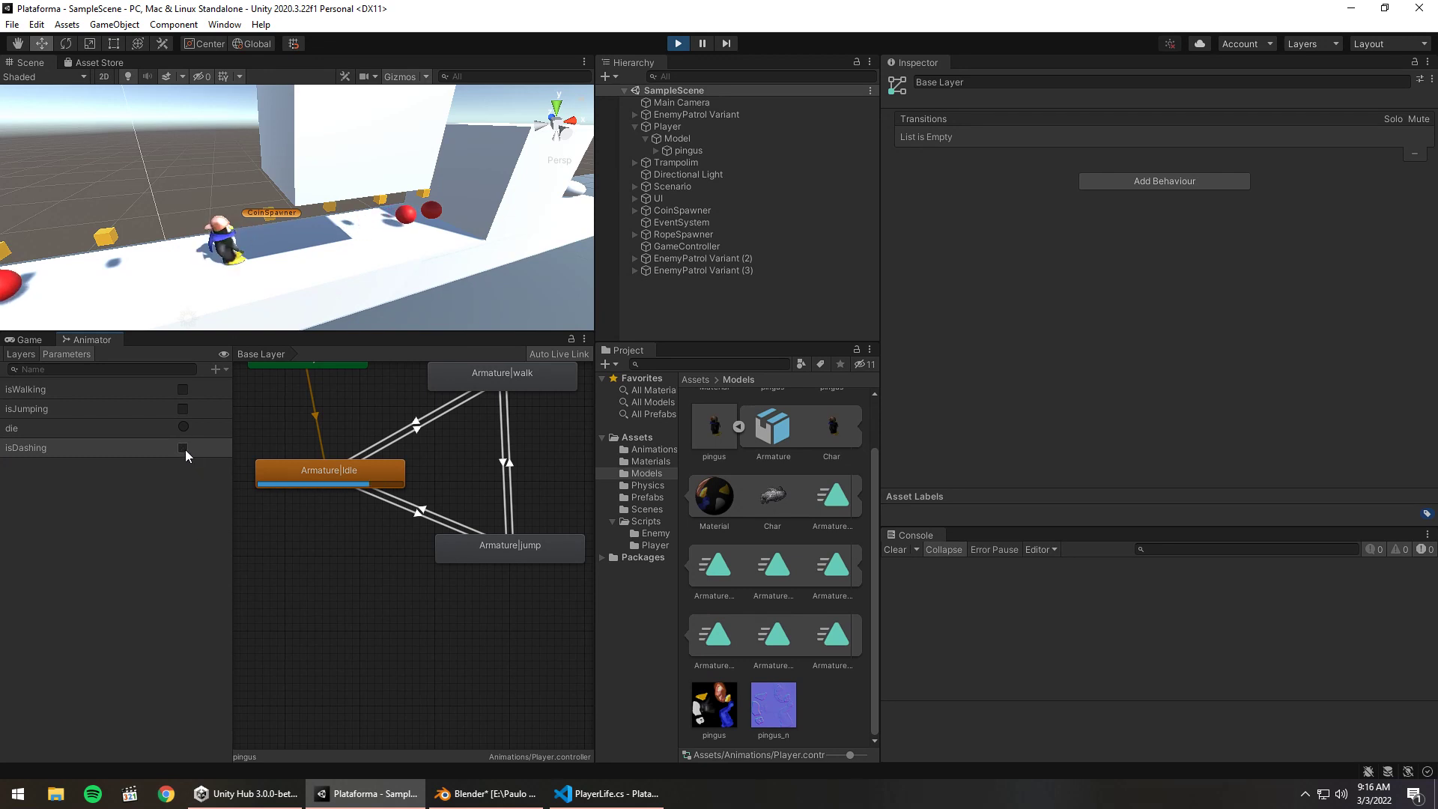
{"action": "left_click", "coordinate": [679, 45]}
{"action": "left_click", "coordinate": [21, 354]}
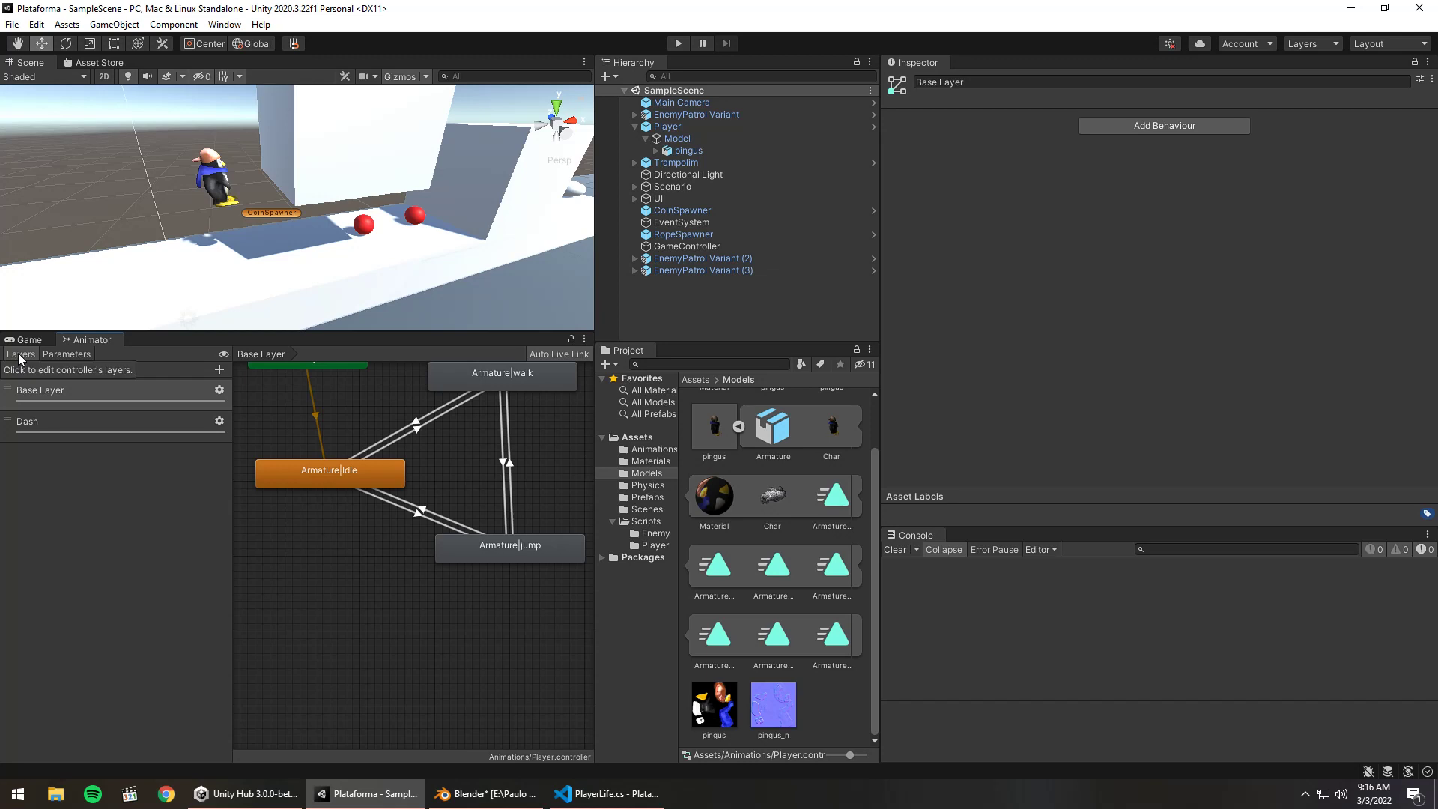
Turn isDashing on and move between the parameters and layers lists to open the Dash layer
{"action": "left_click", "coordinate": [67, 355]}
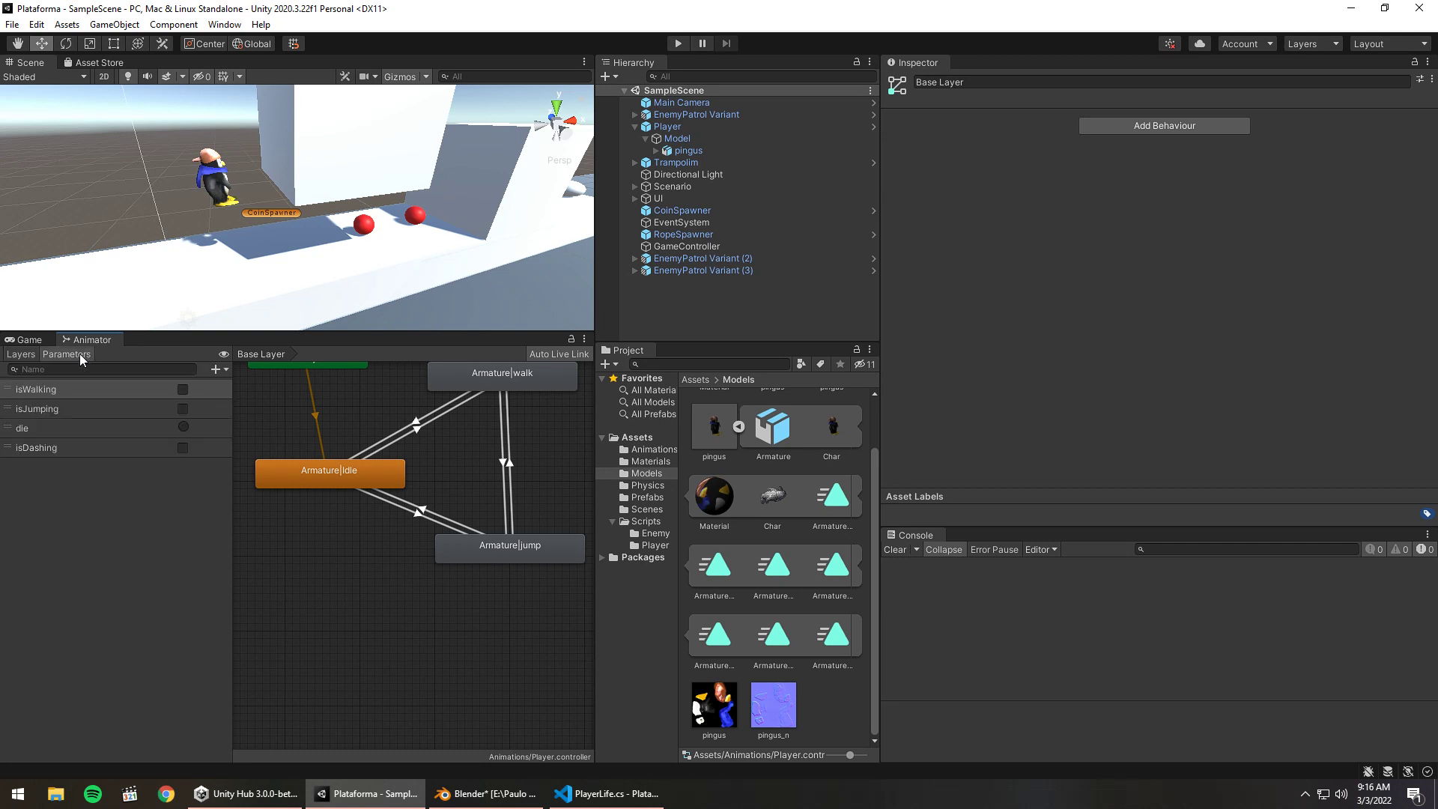
{"action": "left_click", "coordinate": [183, 447]}
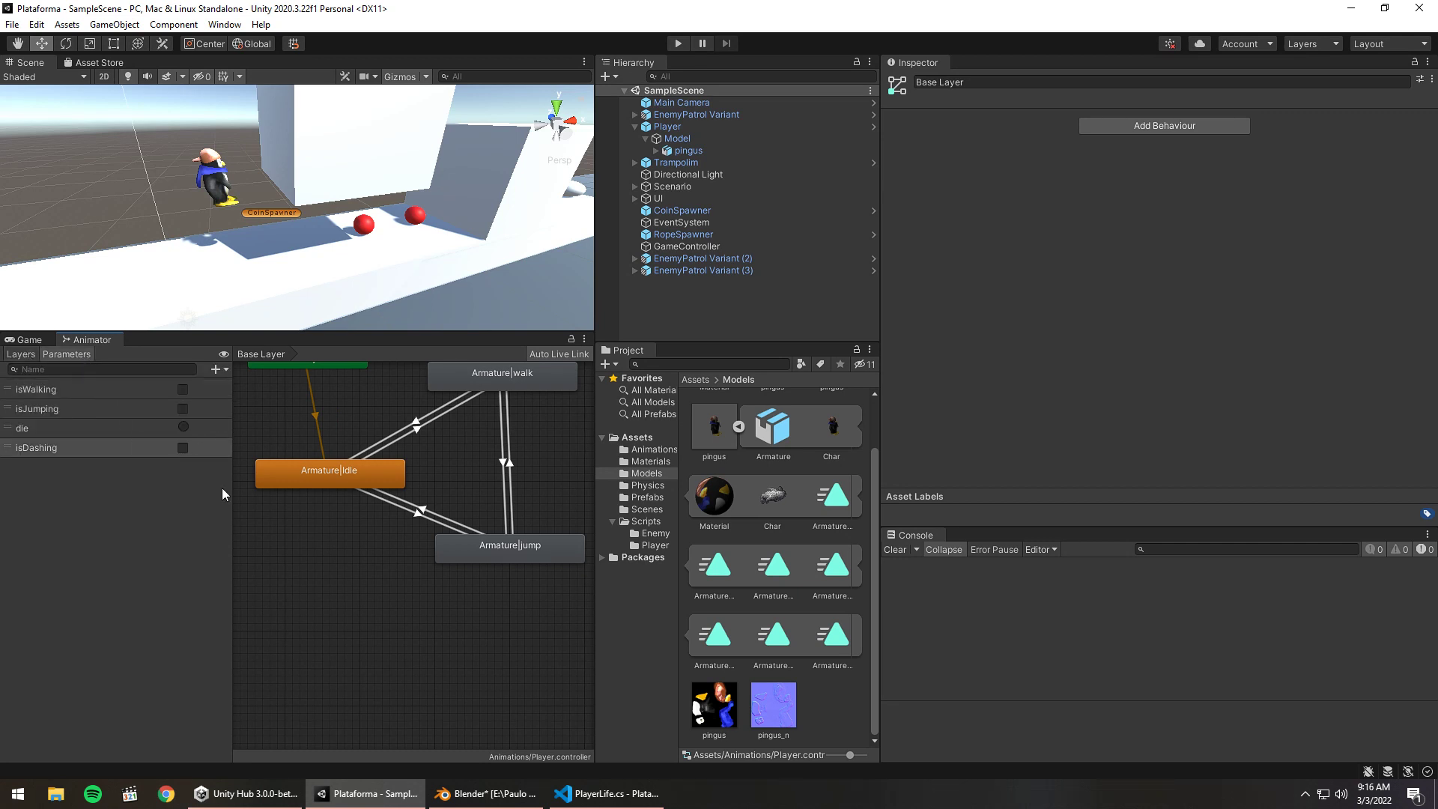
{"action": "left_click", "coordinate": [34, 357]}
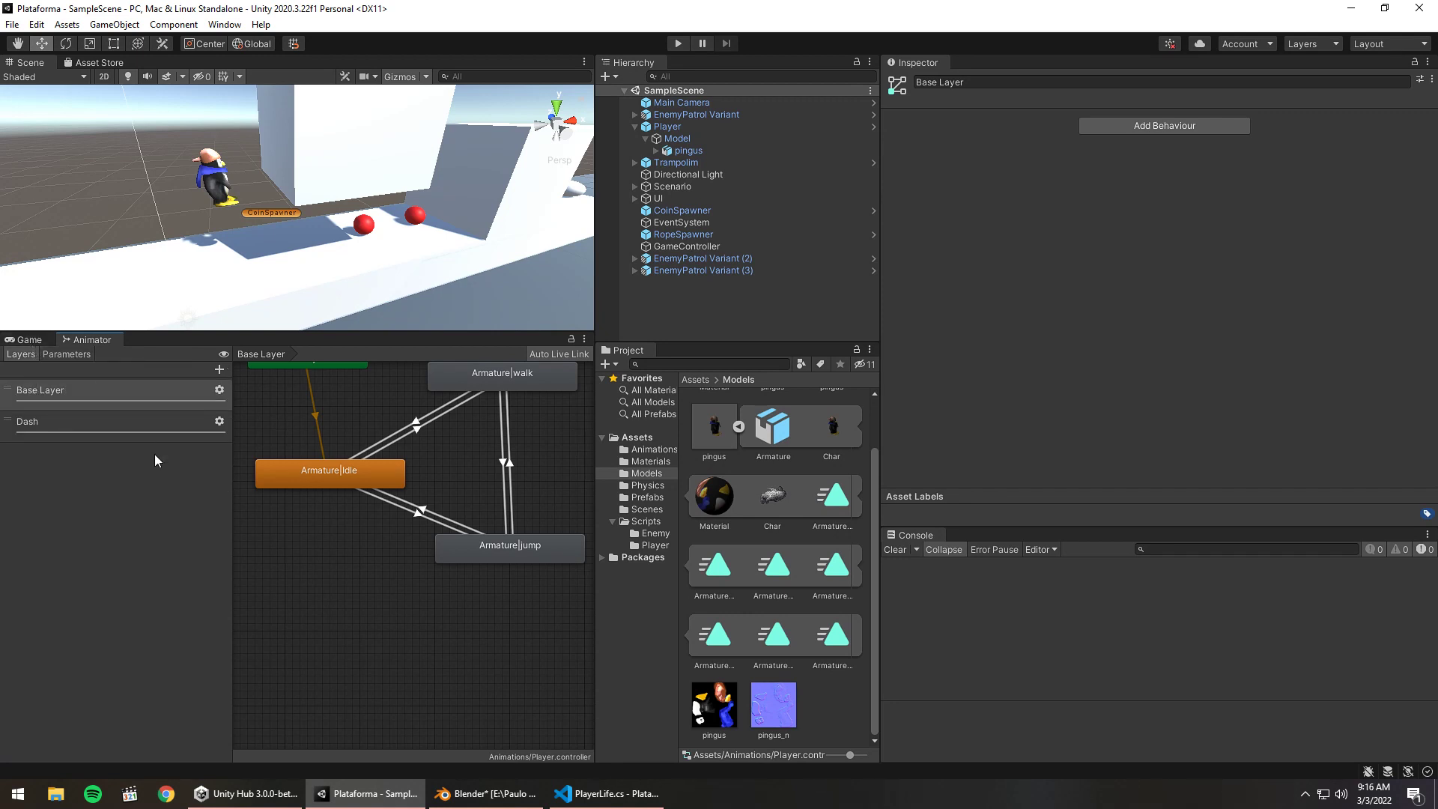
{"action": "left_click", "coordinate": [67, 355]}
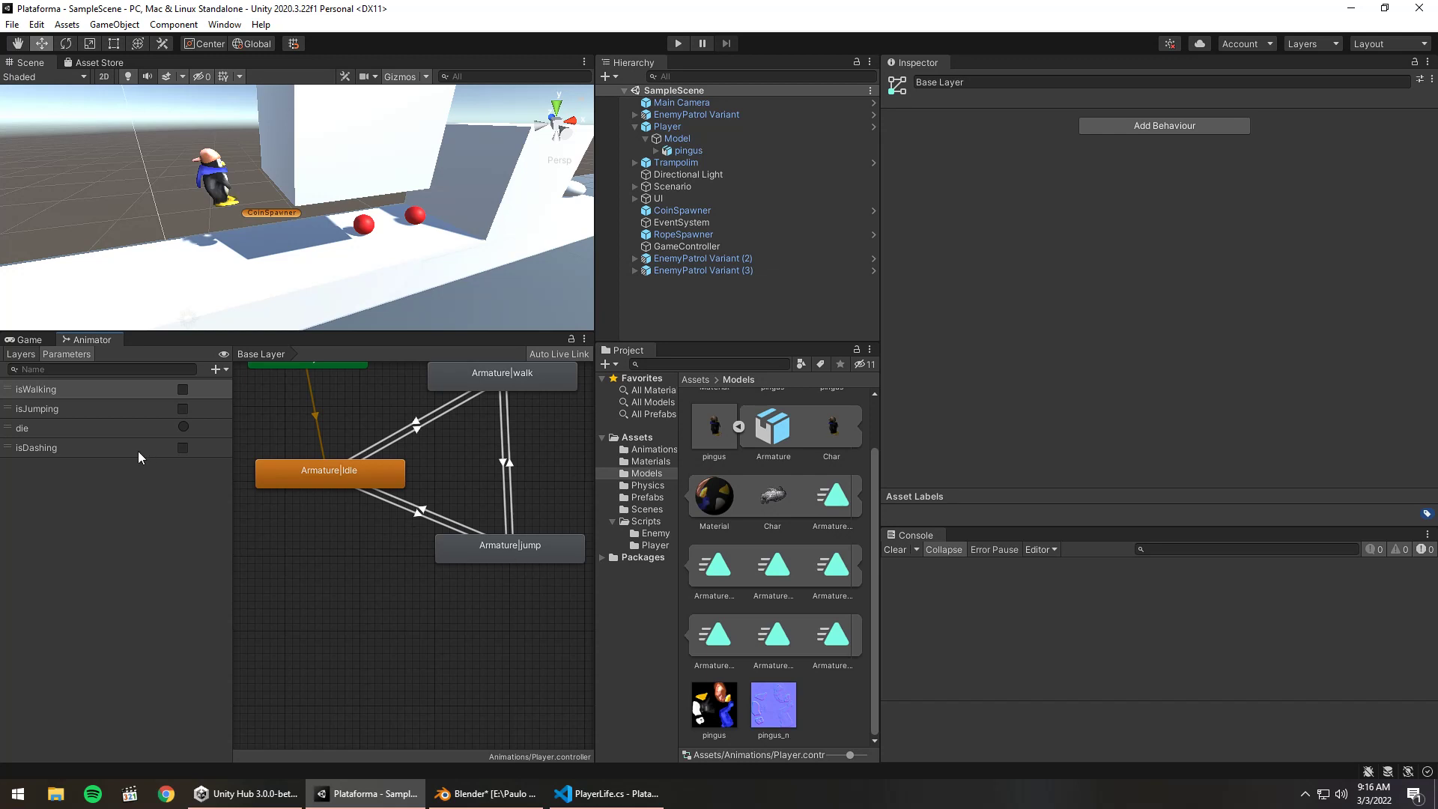
{"action": "left_click", "coordinate": [23, 353]}
{"action": "left_click", "coordinate": [90, 423]}
Set the Armature|dash state's playback speed to 3 and recheck the parameter list
{"action": "left_click", "coordinate": [461, 447]}
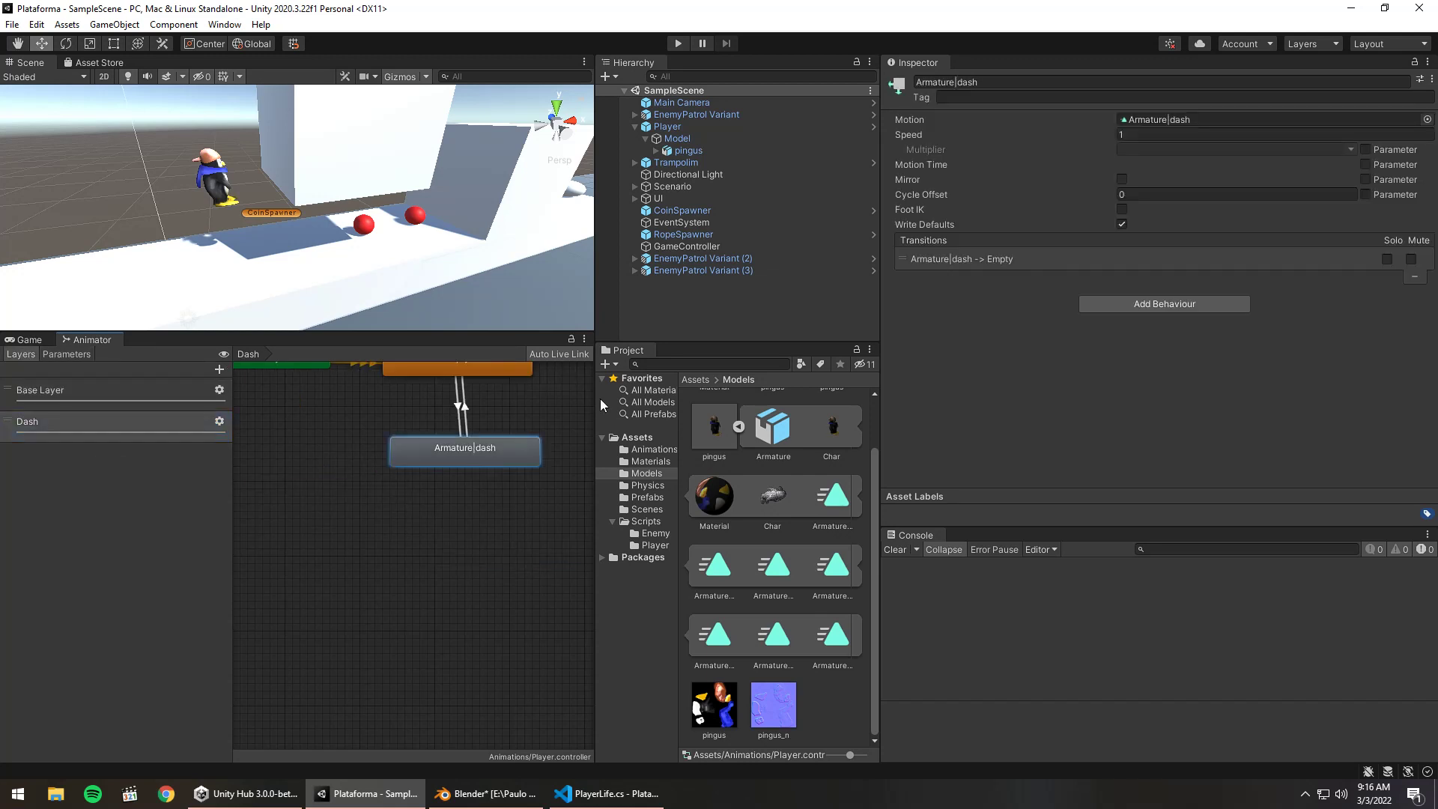
{"action": "left_click", "coordinate": [1142, 133]}
{"action": "type", "text": "3"}
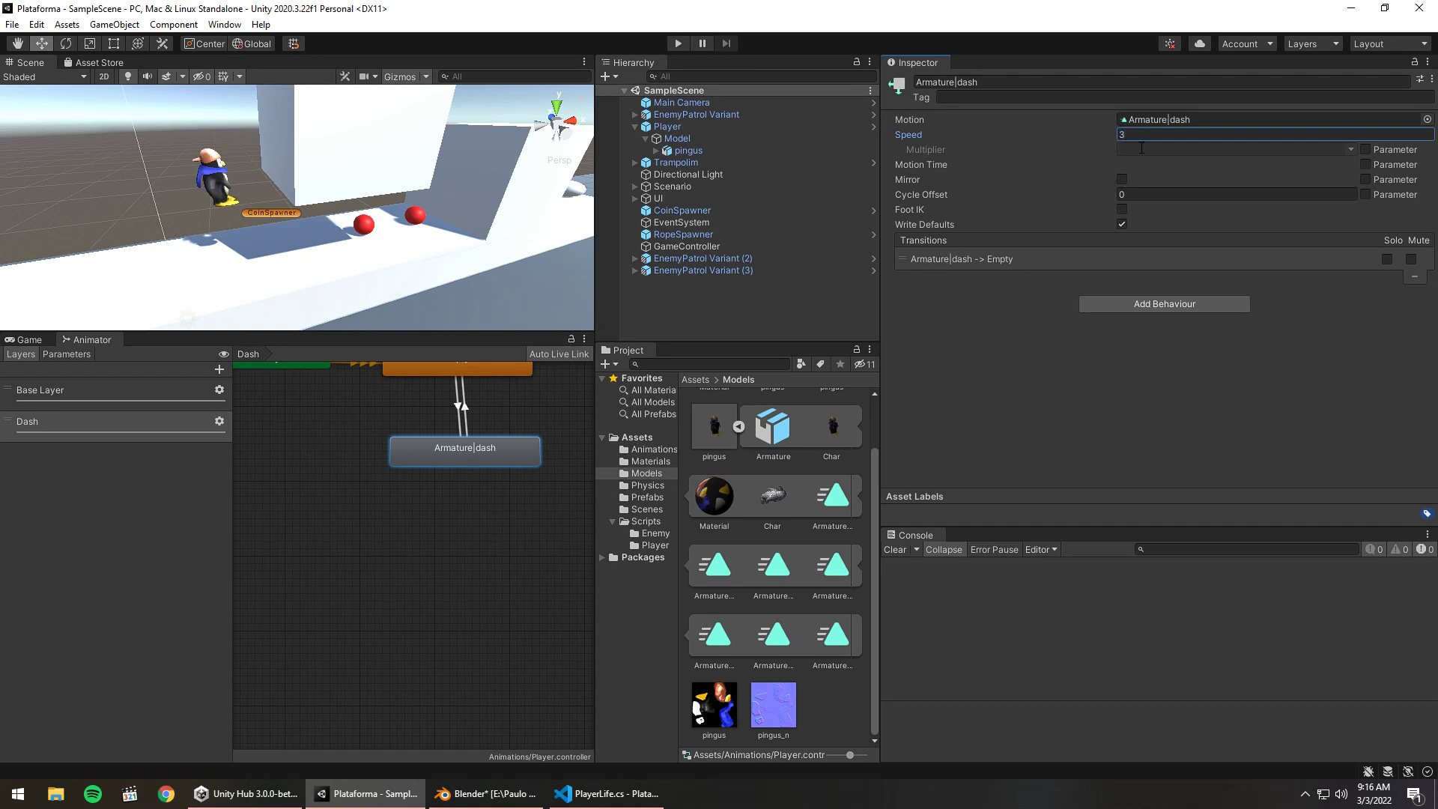
{"action": "left_click", "coordinate": [439, 524]}
{"action": "middle_click_drag", "start_coordinate": [439, 524], "coordinate": [457, 595]}
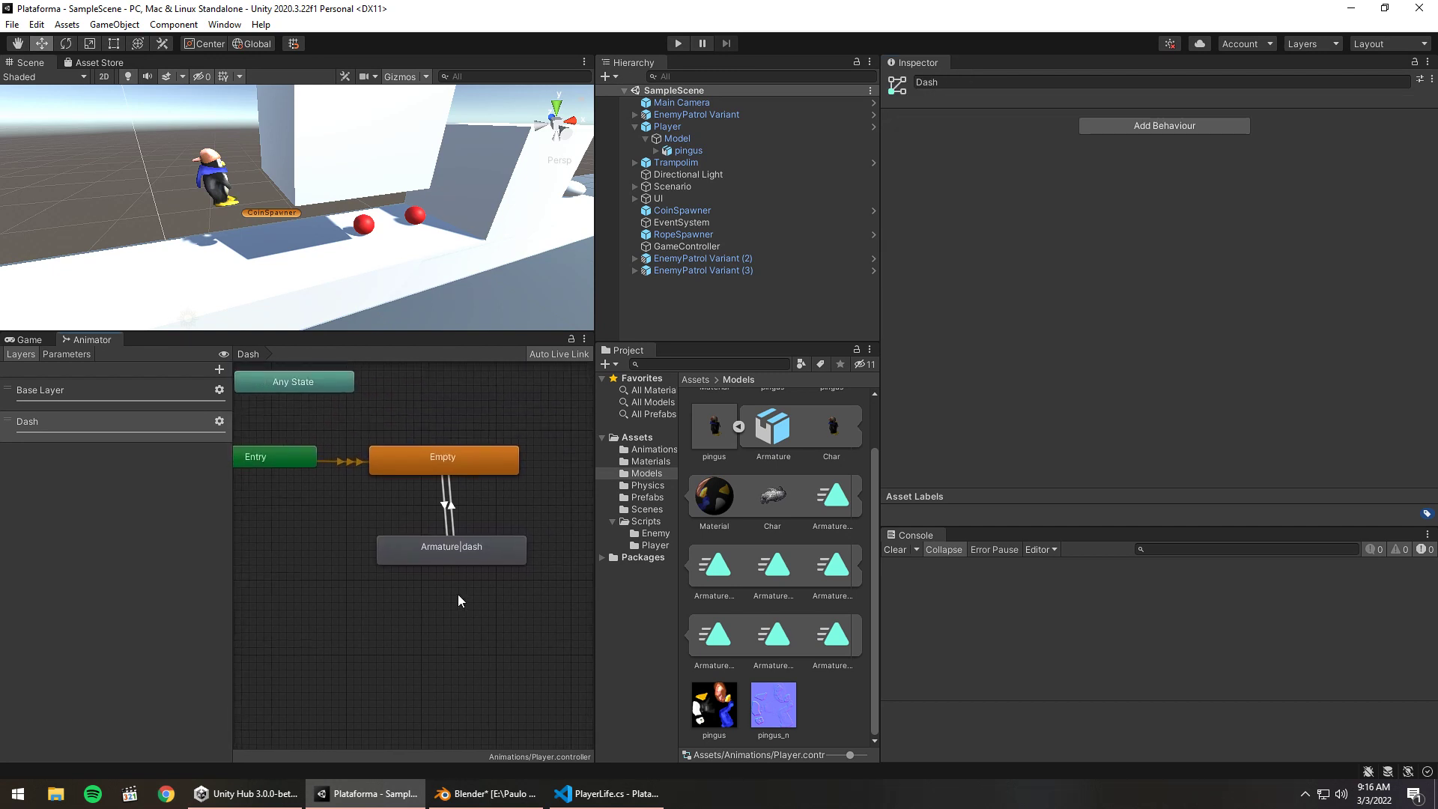
{"action": "left_click", "coordinate": [68, 353]}
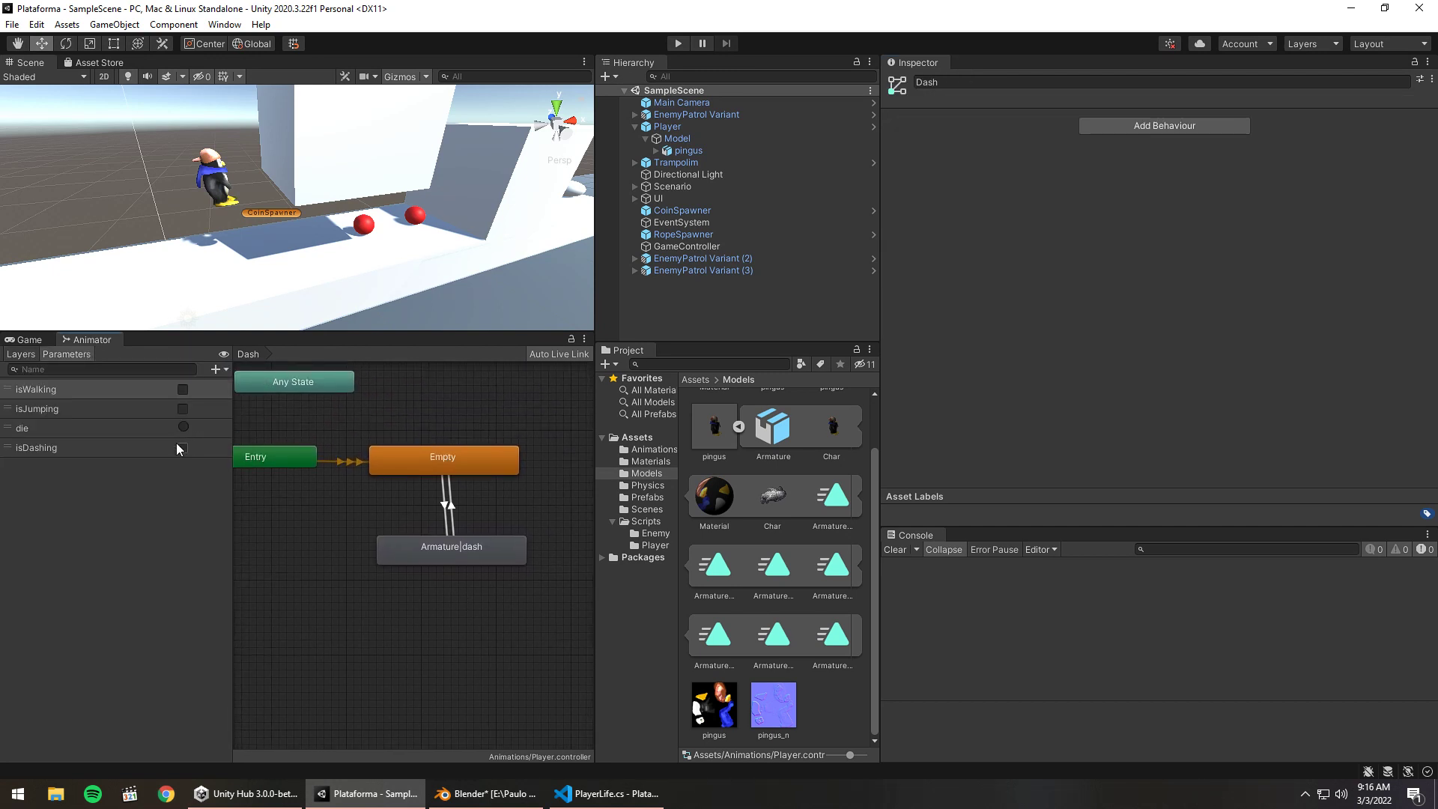
{"action": "left_click", "coordinate": [642, 804]}
Scroll through the PlayerMovement.cs script in VS Code
{"action": "left_click", "coordinate": [551, 31]}
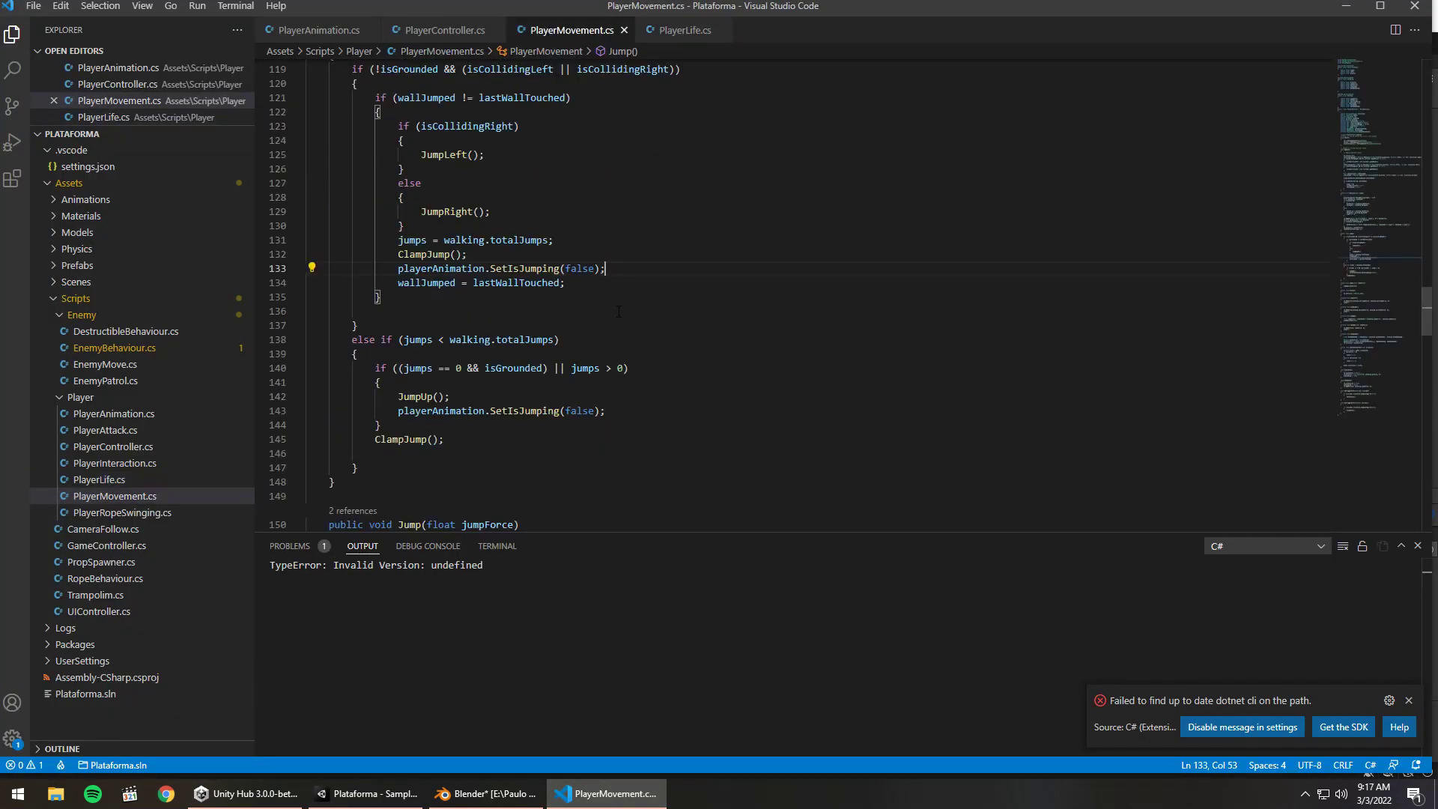
{"action": "scroll", "coordinate": [619, 311], "scroll_direction": "up", "scroll_amount": 7}
{"action": "scroll", "coordinate": [617, 344], "scroll_direction": "up", "scroll_amount": 7}
{"action": "scroll", "coordinate": [616, 382], "scroll_direction": "up", "scroll_amount": 5}
{"action": "scroll", "coordinate": [615, 413], "scroll_direction": "down", "scroll_amount": 4}
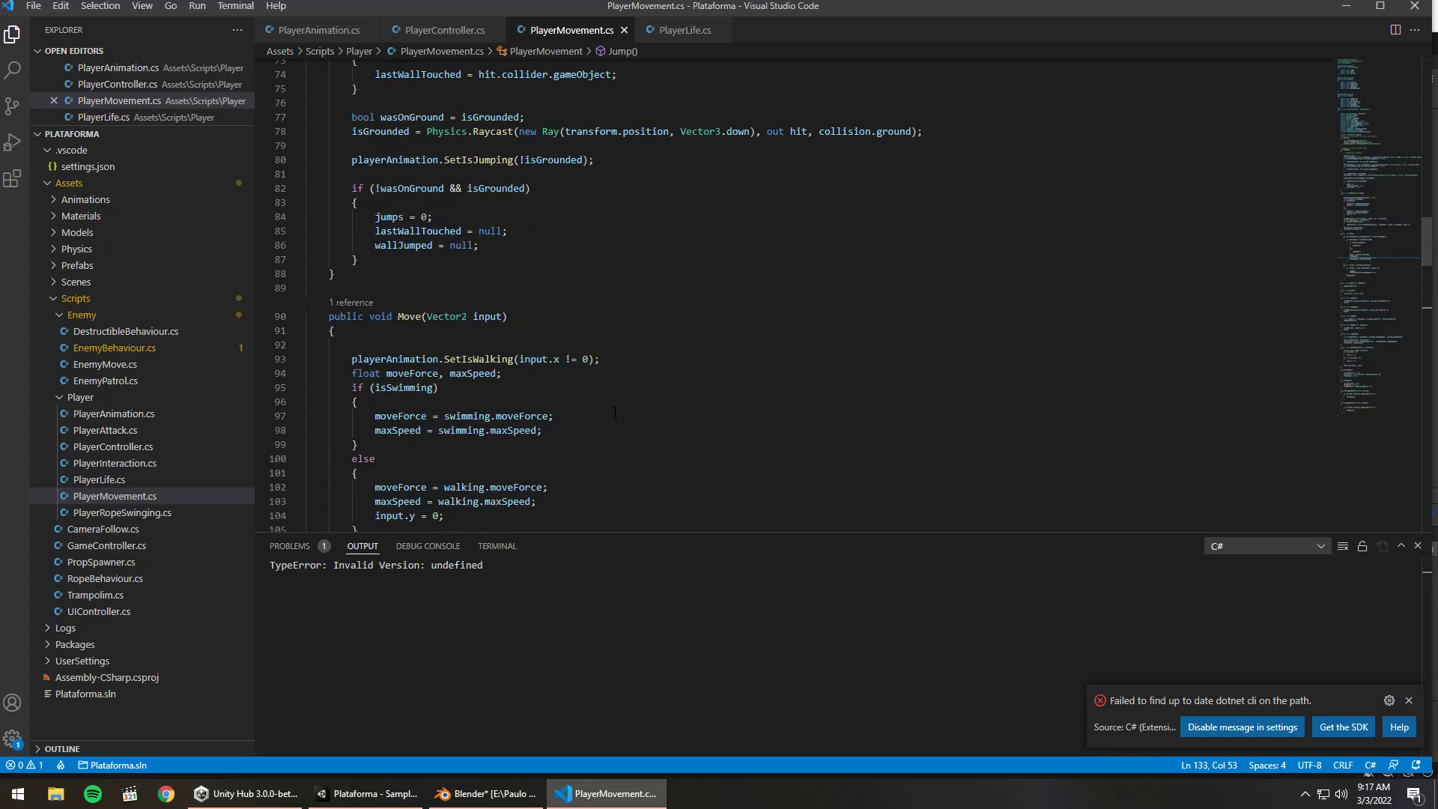
{"action": "scroll", "coordinate": [615, 413], "scroll_direction": "down", "scroll_amount": 3}
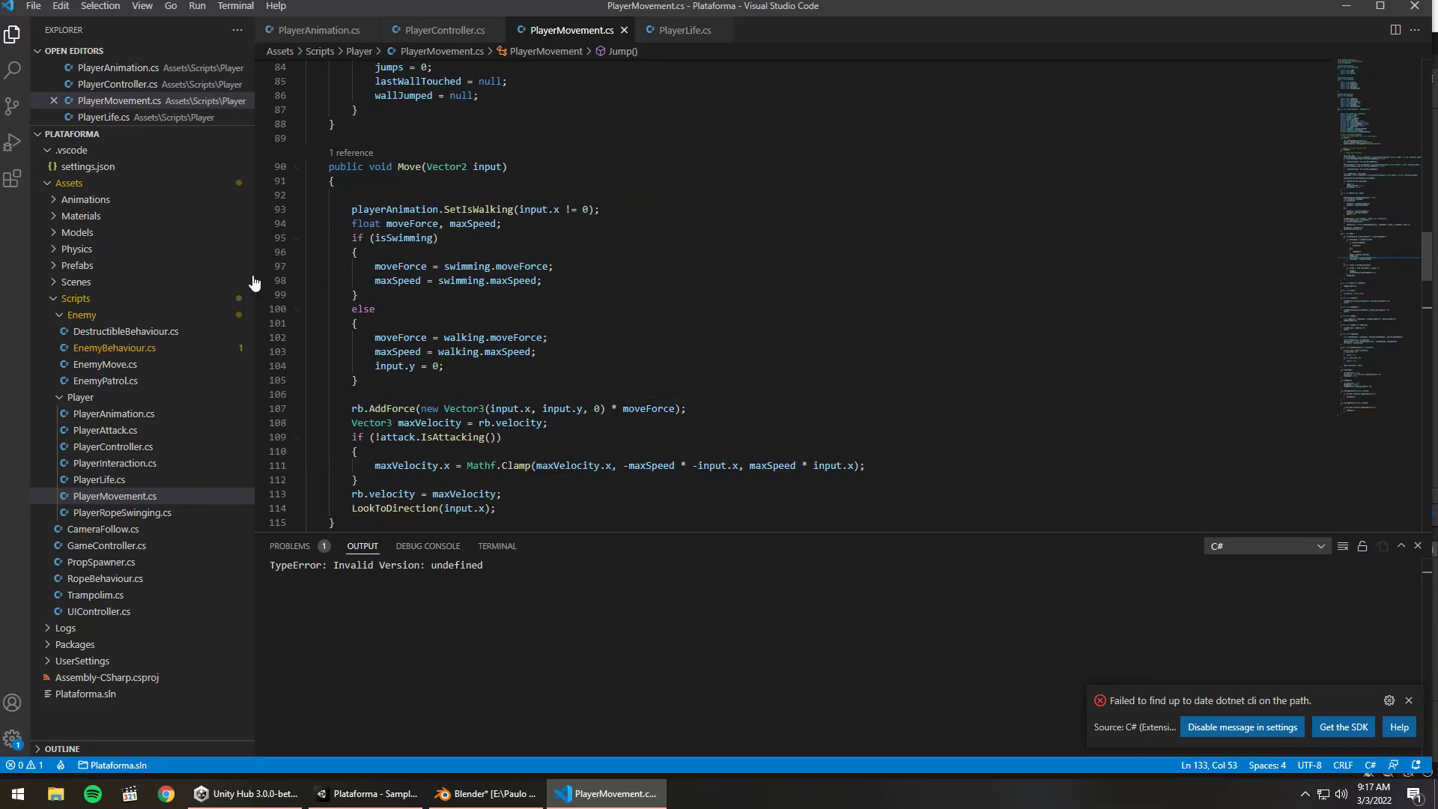
Open PlayerAttack.cs and inspect its dash fields, highlighting uses of currentDashTime
{"action": "left_click", "coordinate": [144, 432]}
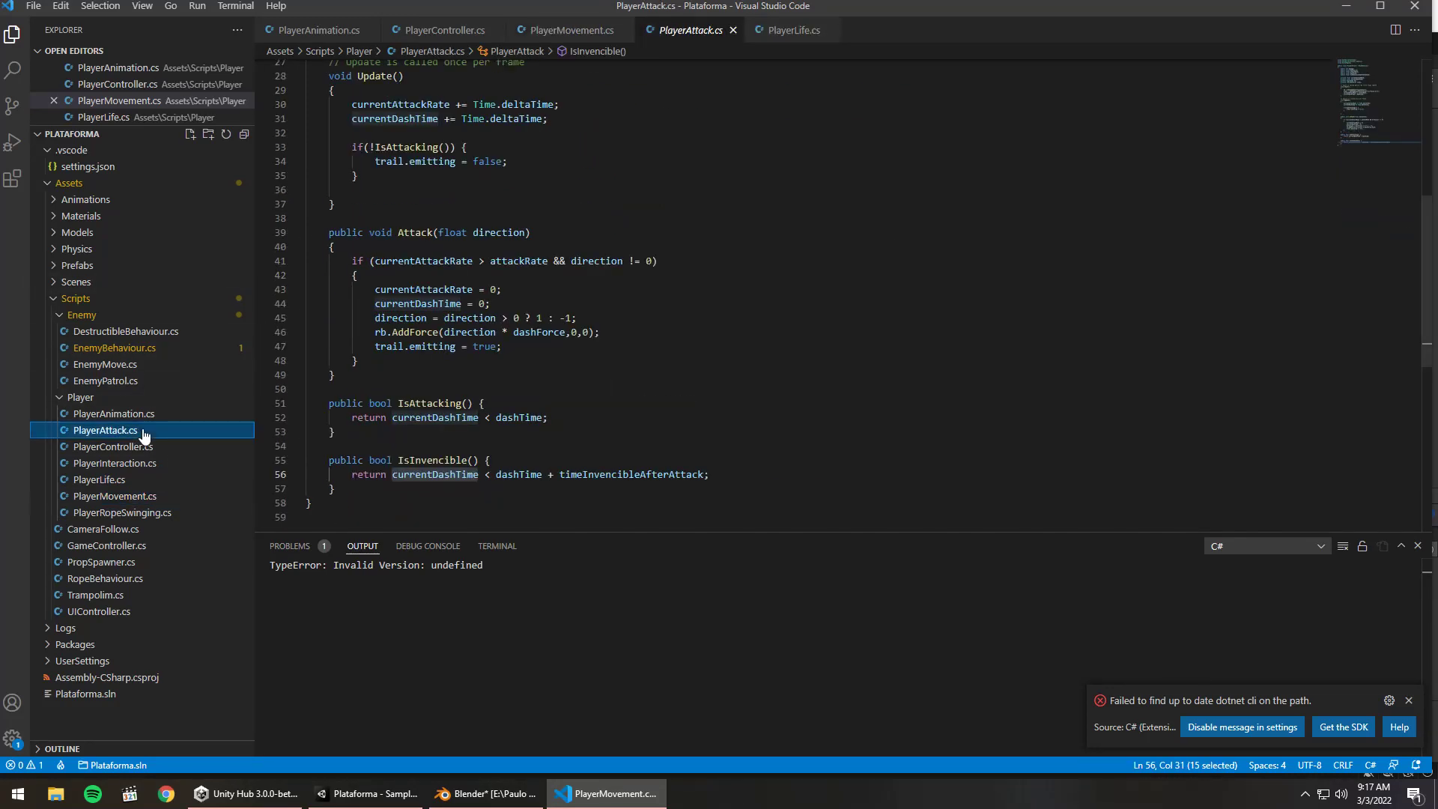
{"action": "double_click", "coordinate": [144, 432]}
{"action": "left_click", "coordinate": [502, 375]}
{"action": "scroll", "coordinate": [503, 306], "scroll_direction": "down", "scroll_amount": 3}
{"action": "scroll", "coordinate": [502, 307], "scroll_direction": "up", "scroll_amount": 1}
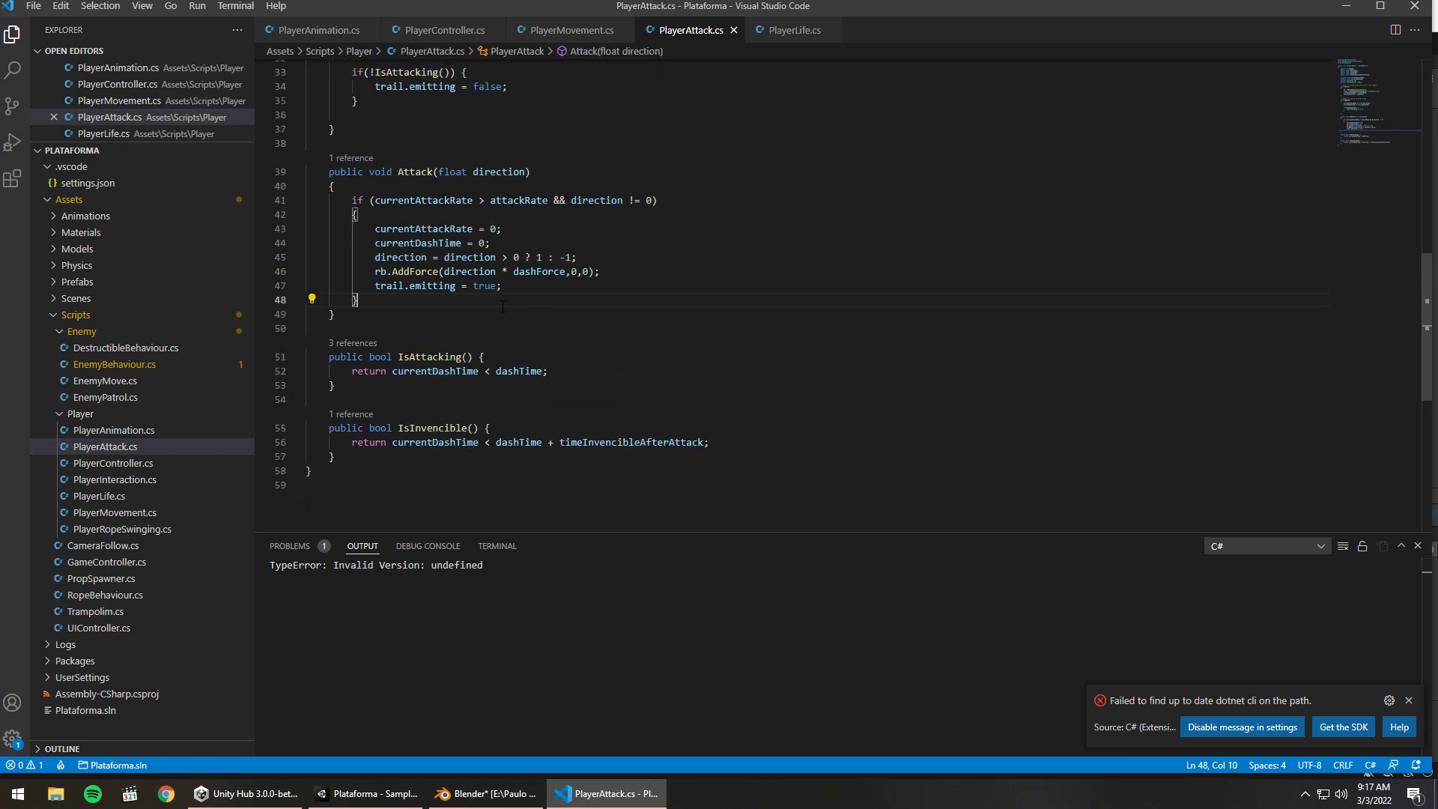
{"action": "left_click", "coordinate": [454, 243]}
{"action": "scroll", "coordinate": [539, 322], "scroll_direction": "up", "scroll_amount": 8}
{"action": "scroll", "coordinate": [570, 339], "scroll_direction": "down", "scroll_amount": 1}
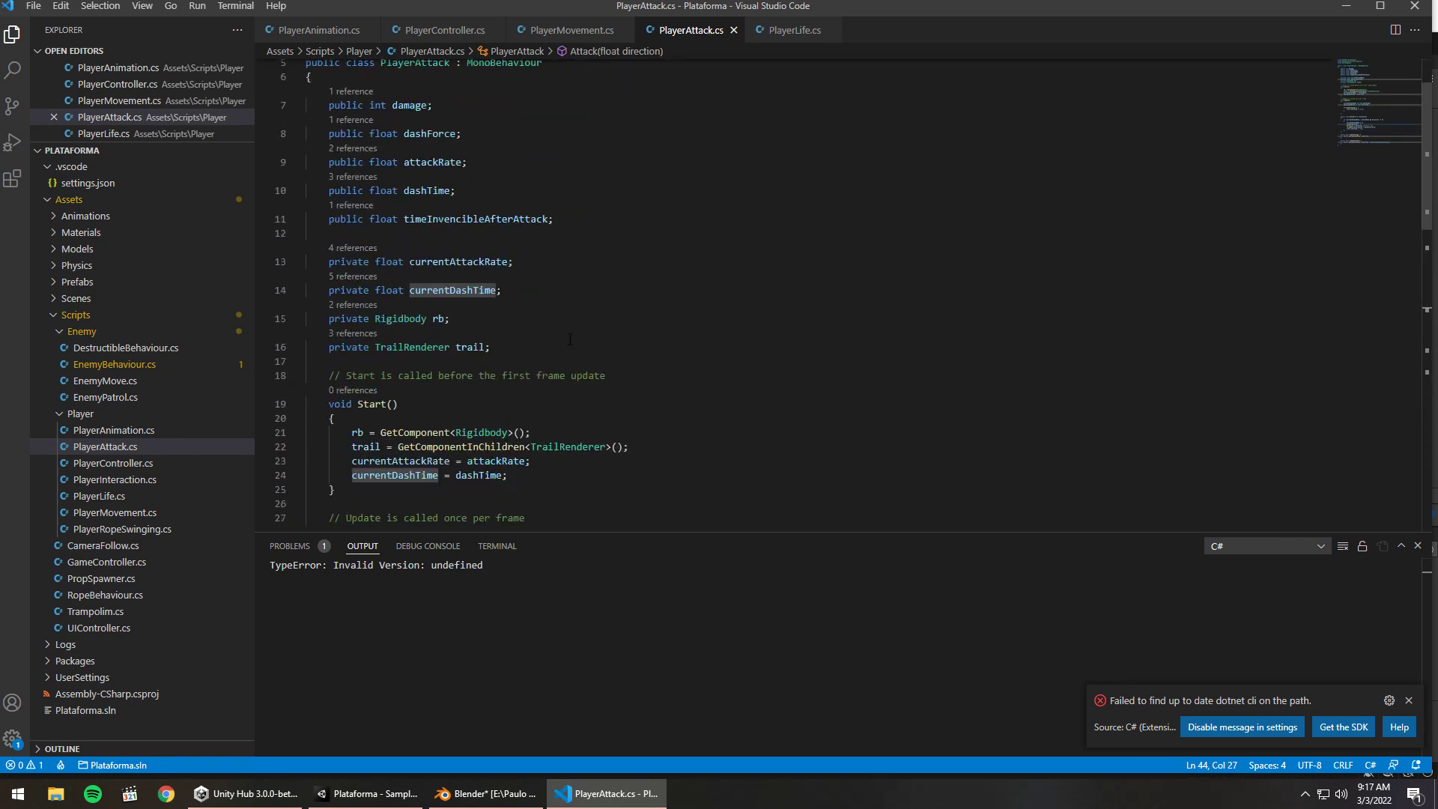
{"action": "left_click_drag", "start_coordinate": [569, 332], "coordinate": [566, 339]}
{"action": "left_click", "coordinate": [551, 343]}
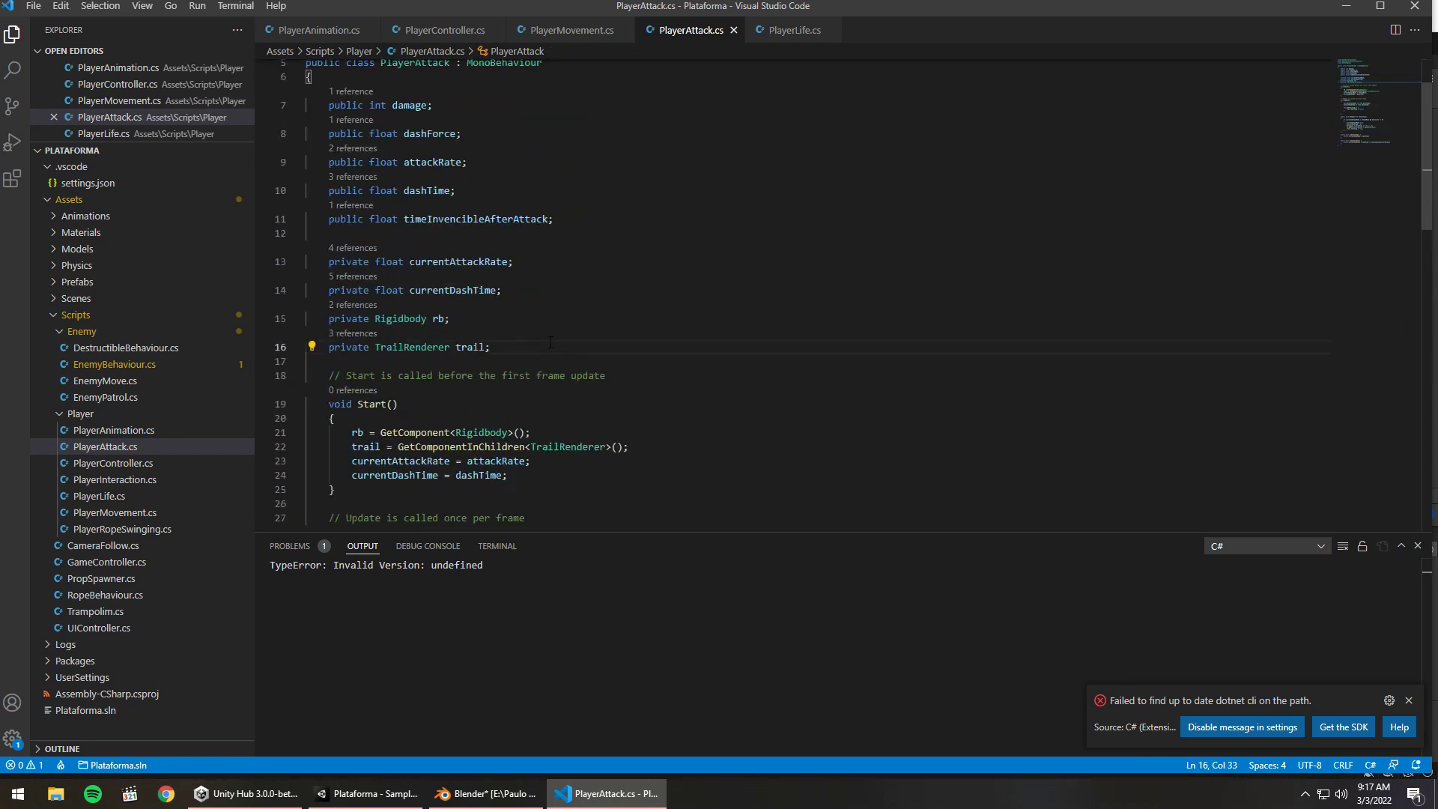
Declare a private PlayerAnimation playerAnimation field below the trail field and save PlayerAttack.cs
{"action": "key", "text": "Return"}
{"action": "type", "text": "pruio"}
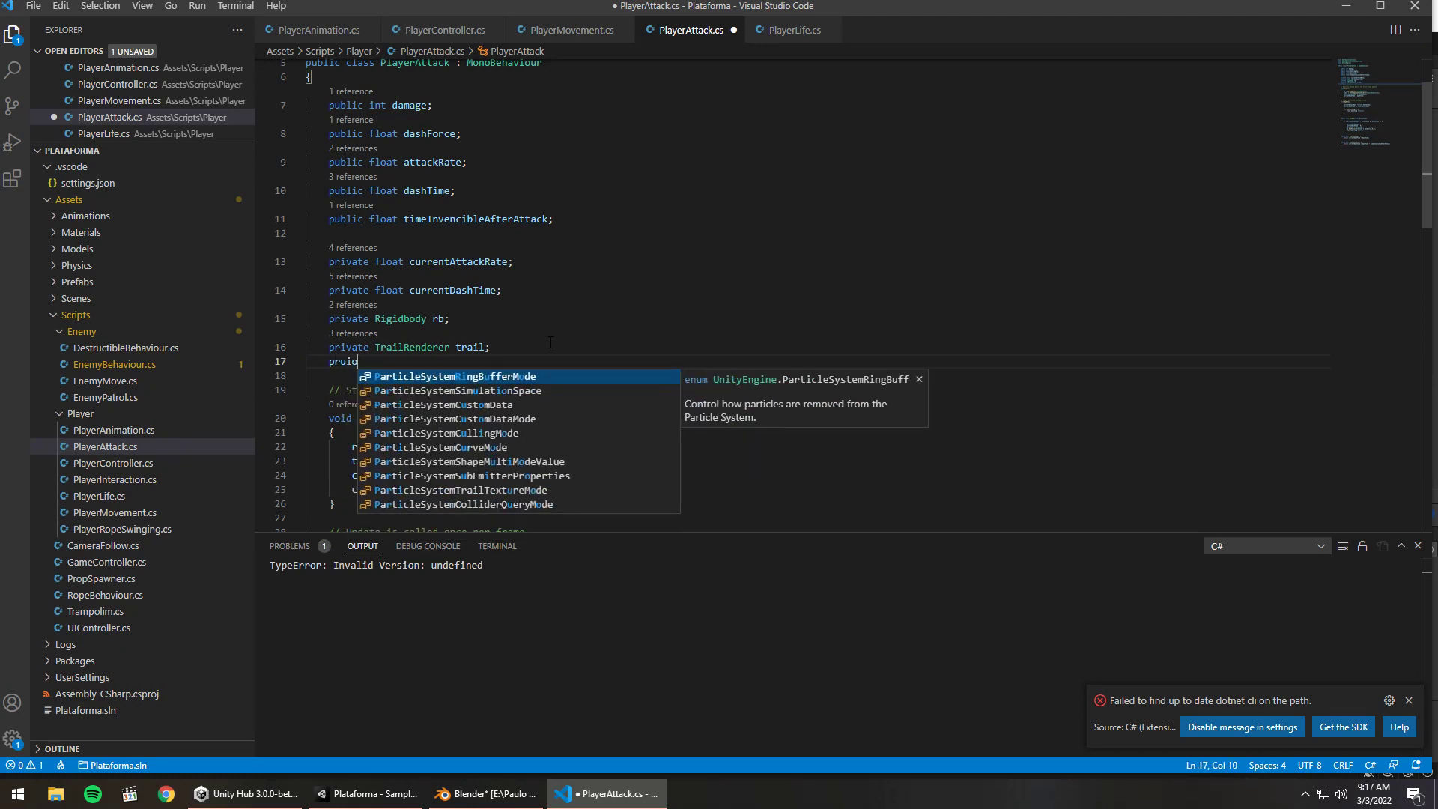
{"action": "key", "text": "BackSpace"}
{"action": "key", "text": "BackSpace"}
{"action": "key", "text": "BackSpace"}
{"action": "type", "text": "ivaat"}
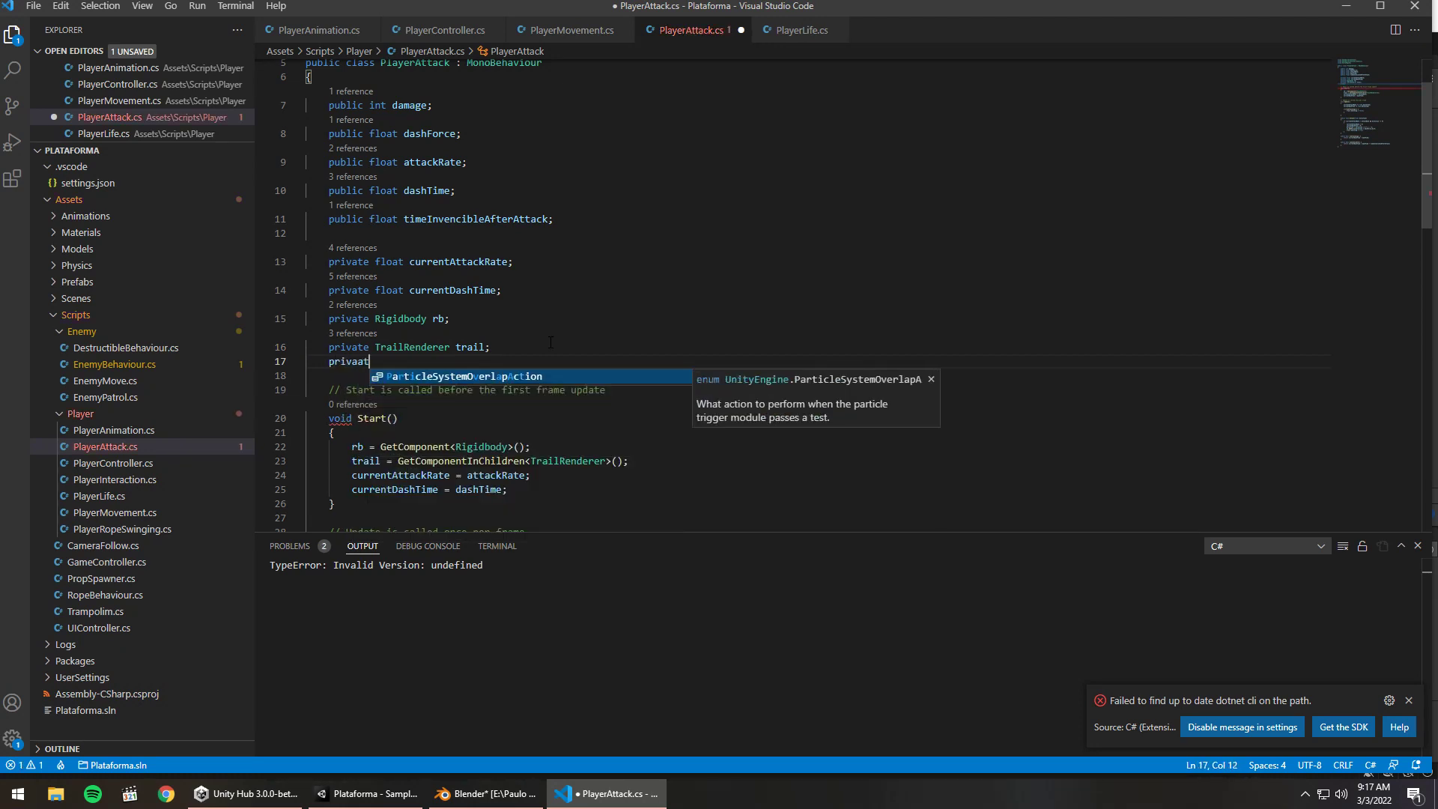
{"action": "key", "text": "BackSpace"}
{"action": "key", "text": "BackSpace"}
{"action": "type", "text": "te ANima"}
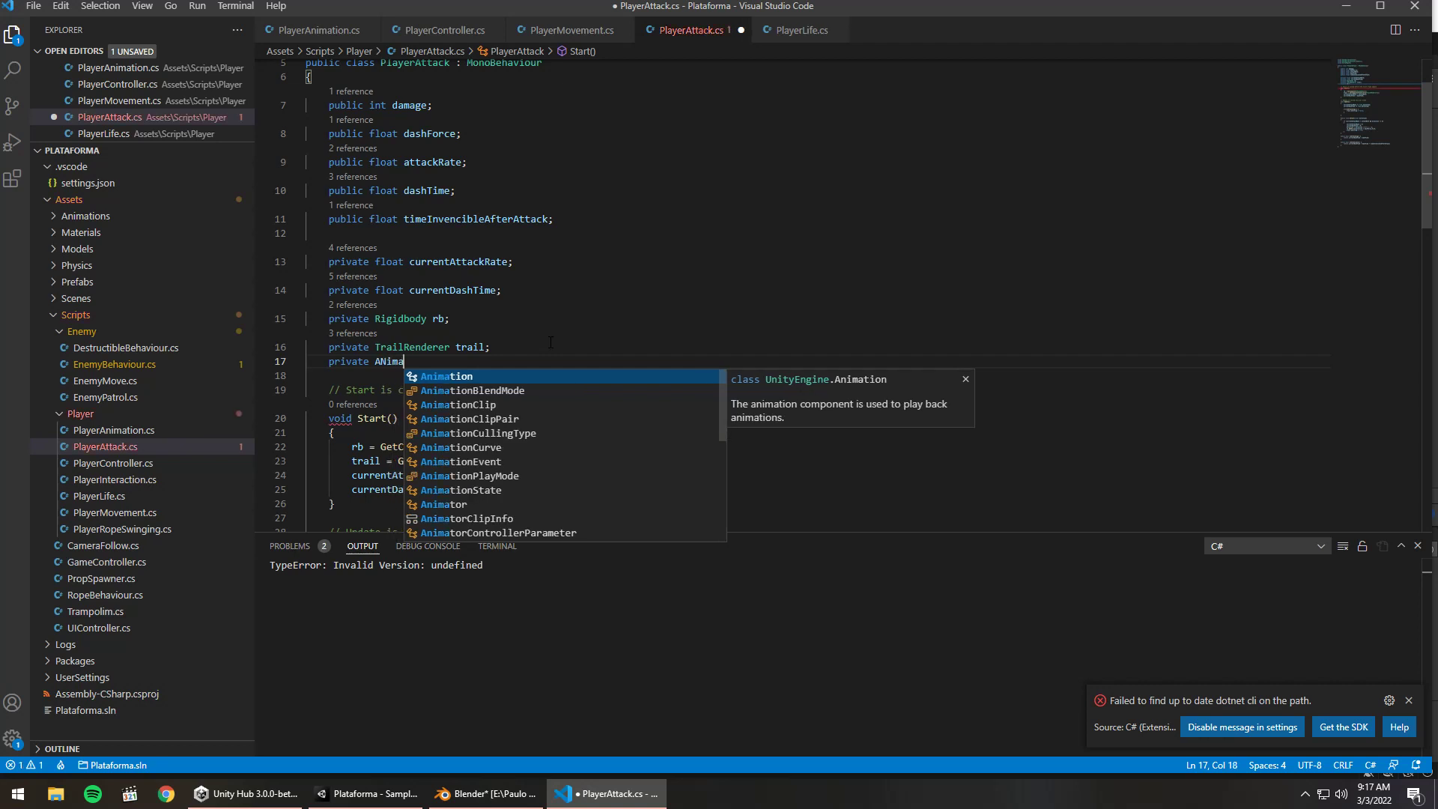
{"action": "key", "text": "BackSpace"}
{"action": "key", "text": "BackSpace"}
{"action": "key", "text": "BackSpace"}
{"action": "key", "text": "BackSpace"}
{"action": "key", "text": "BackSpace"}
{"action": "type", "text": "Player"}
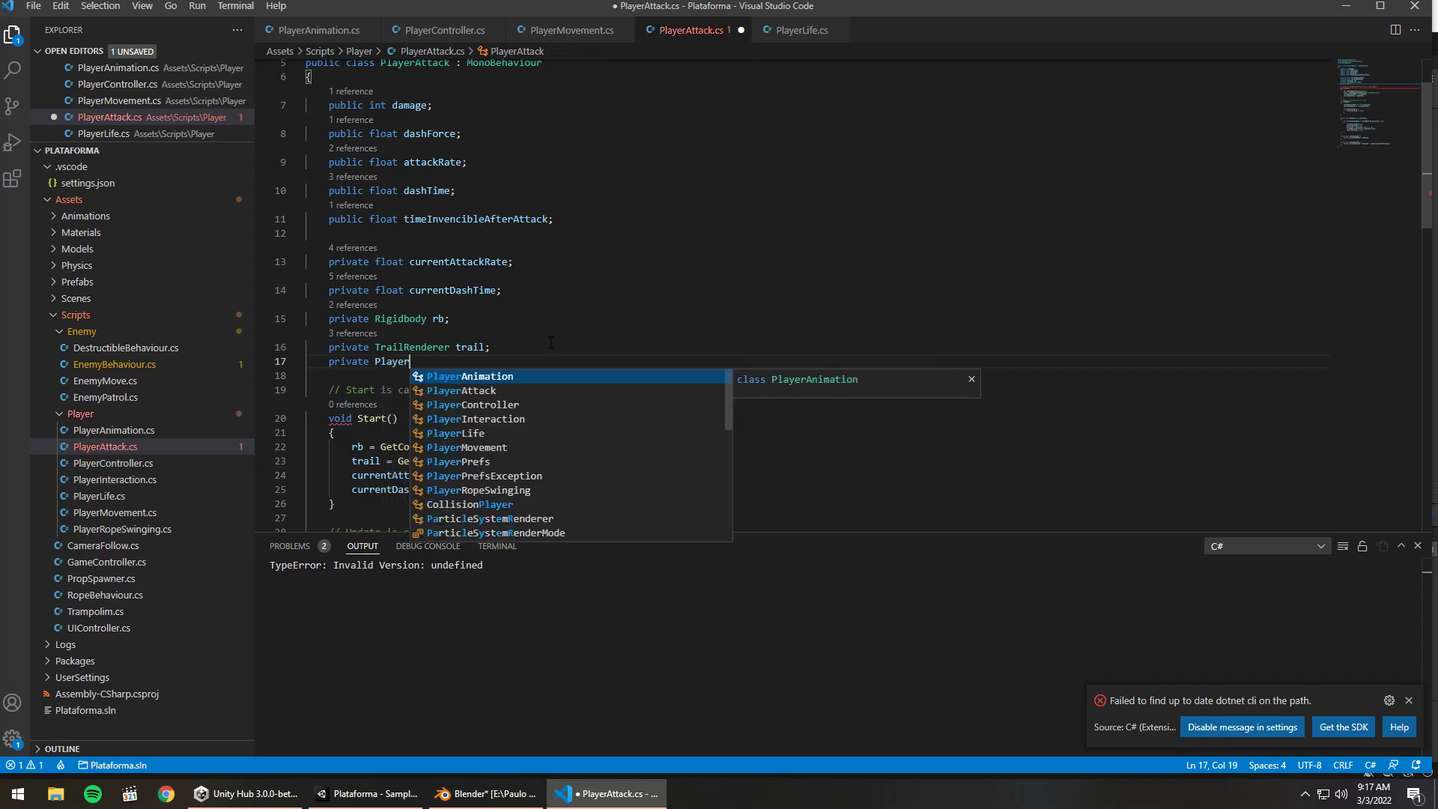
{"action": "key", "text": "Tab"}
{"action": "type", "text": "player"}
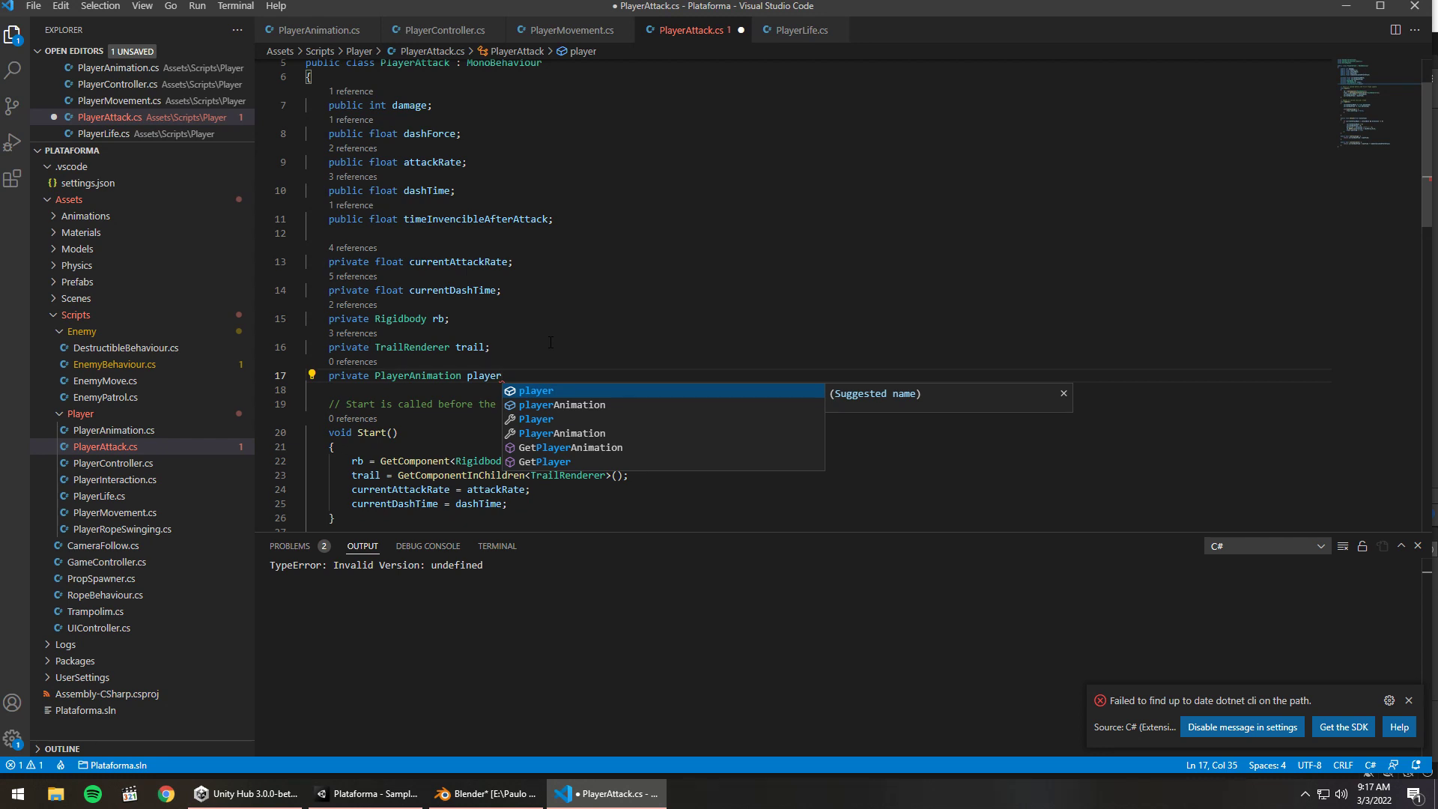
{"action": "key", "text": "Down"}
{"action": "key", "text": "Tab"}
{"action": "type", "text": ";"}
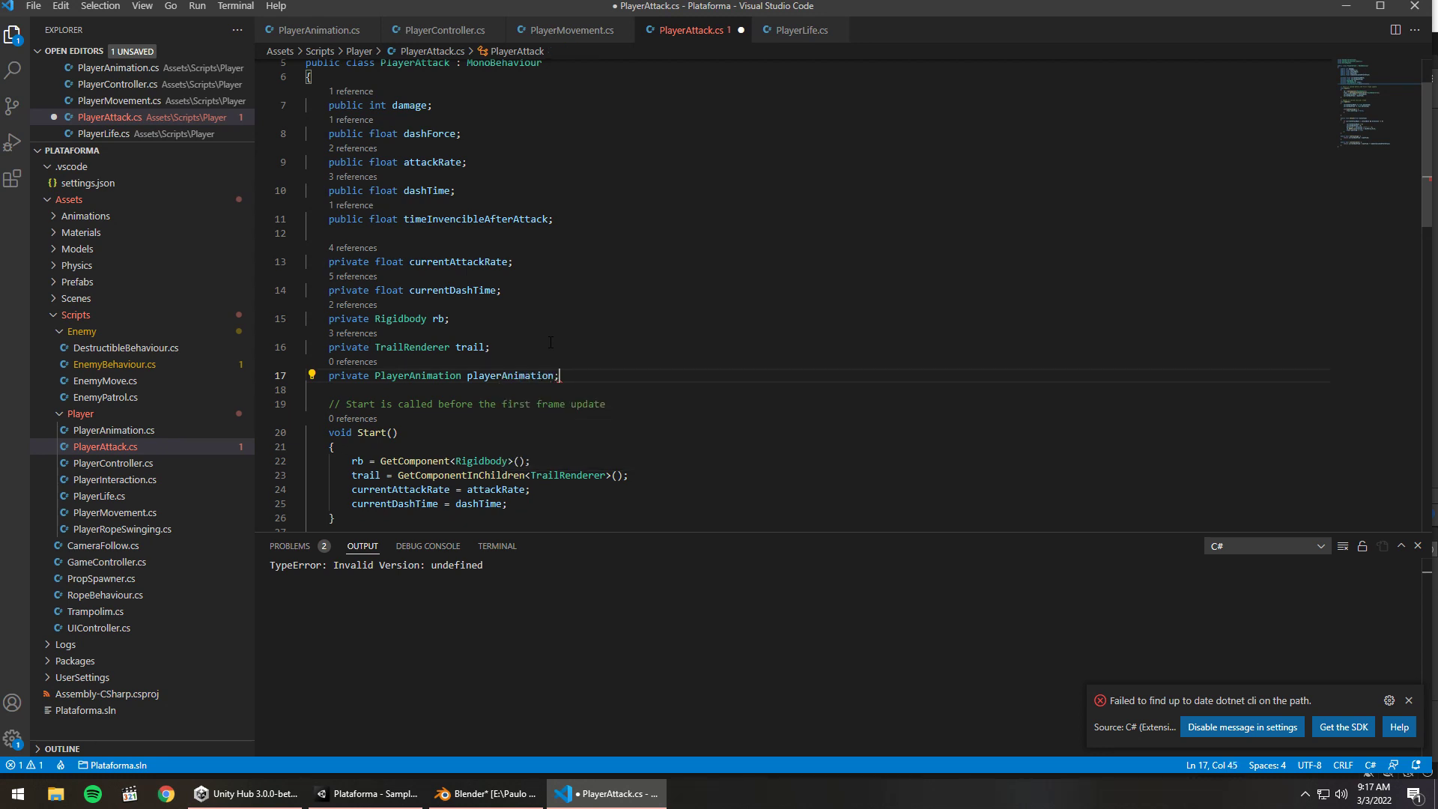
{"action": "key", "text": "ctrl+s"}
In Start(), add playerAnimation = GetComponent<PlayerAnimation>(), save, and switch to PlayerAnimation.cs
{"action": "left_click", "coordinate": [513, 386]}
{"action": "double_click", "coordinate": [513, 377]}
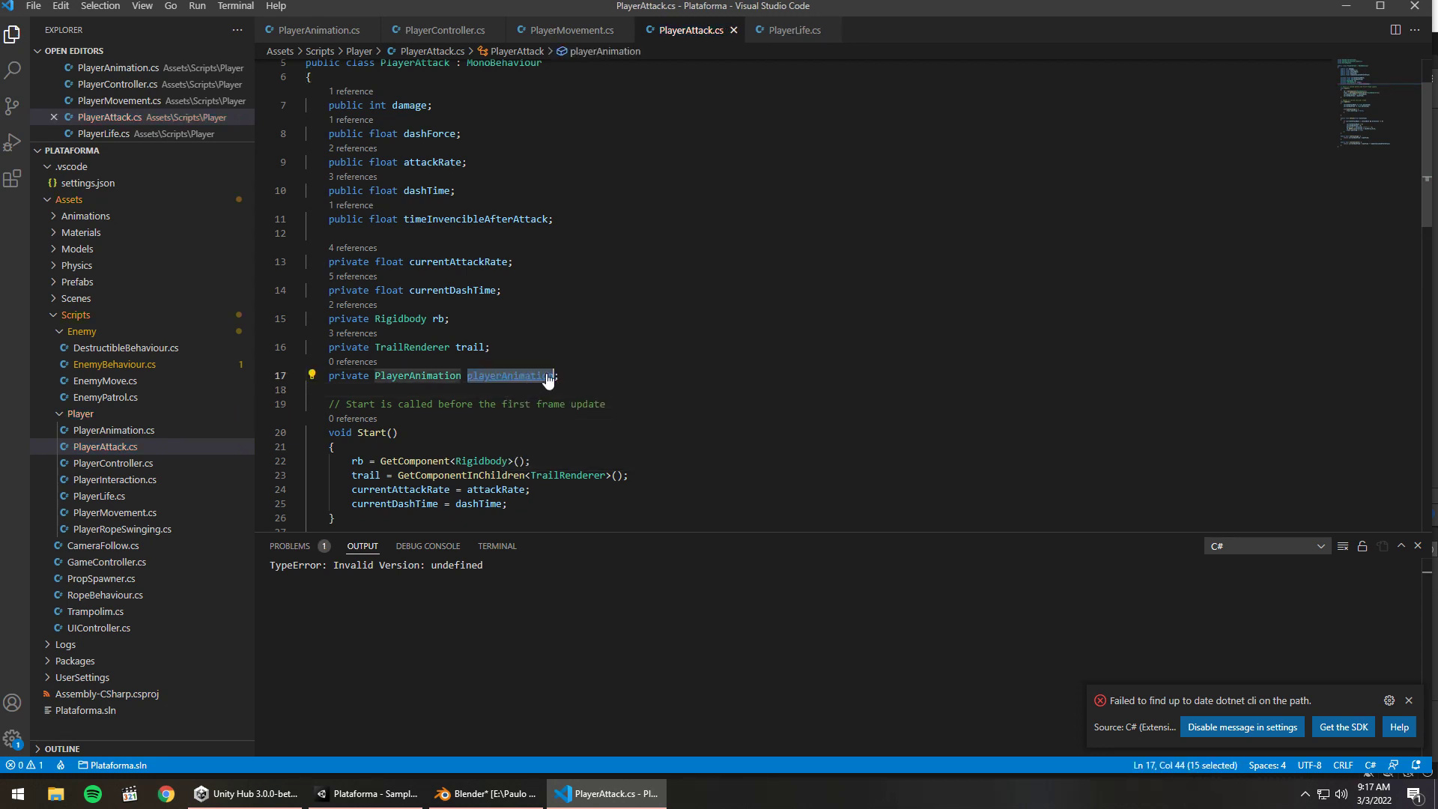
{"action": "scroll", "coordinate": [576, 411], "scroll_direction": "down", "scroll_amount": 2}
{"action": "scroll", "coordinate": [572, 382], "scroll_direction": "down", "scroll_amount": 2}
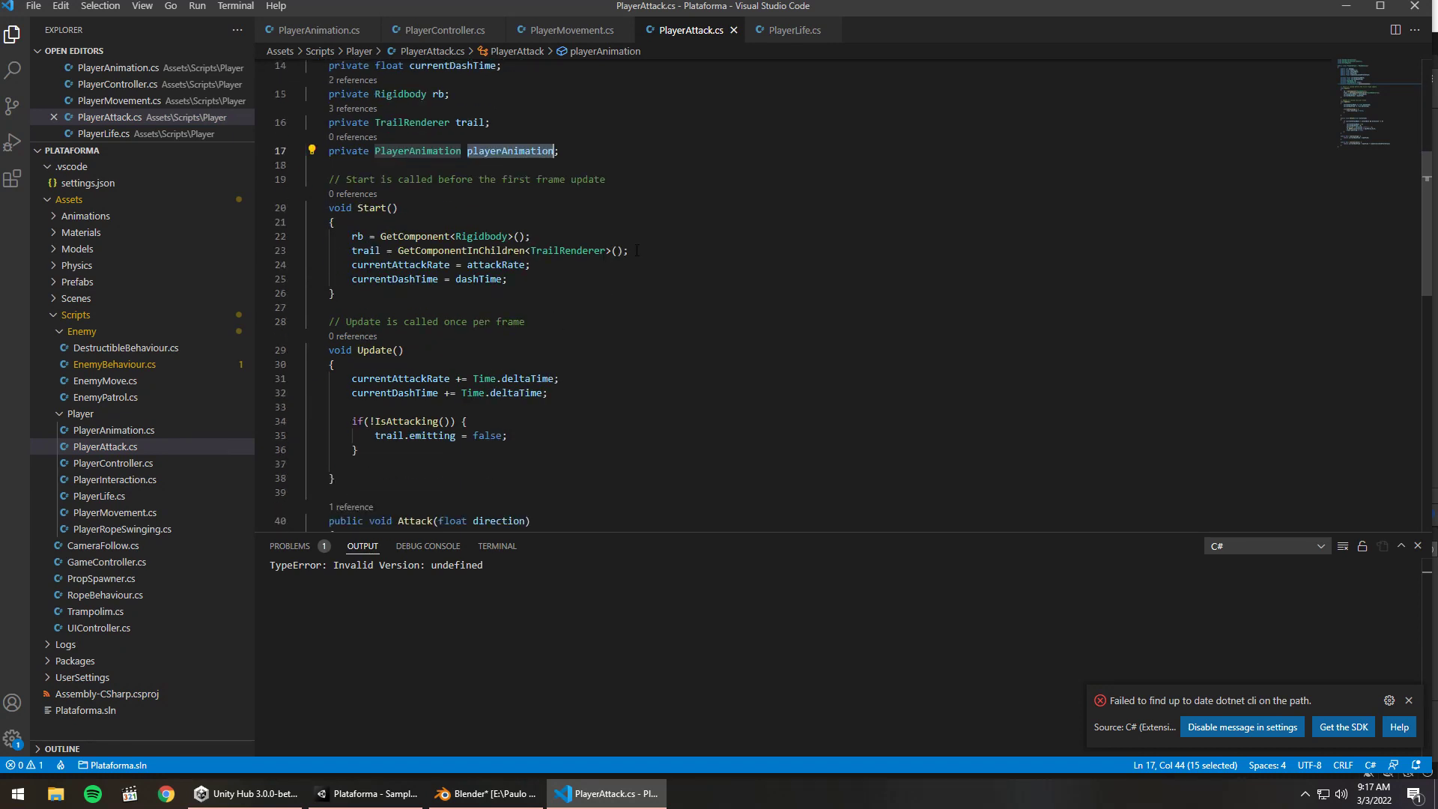
{"action": "left_click", "coordinate": [593, 263]}
{"action": "scroll", "coordinate": [594, 263], "scroll_direction": "up", "scroll_amount": 2}
{"action": "left_click", "coordinate": [663, 317]}
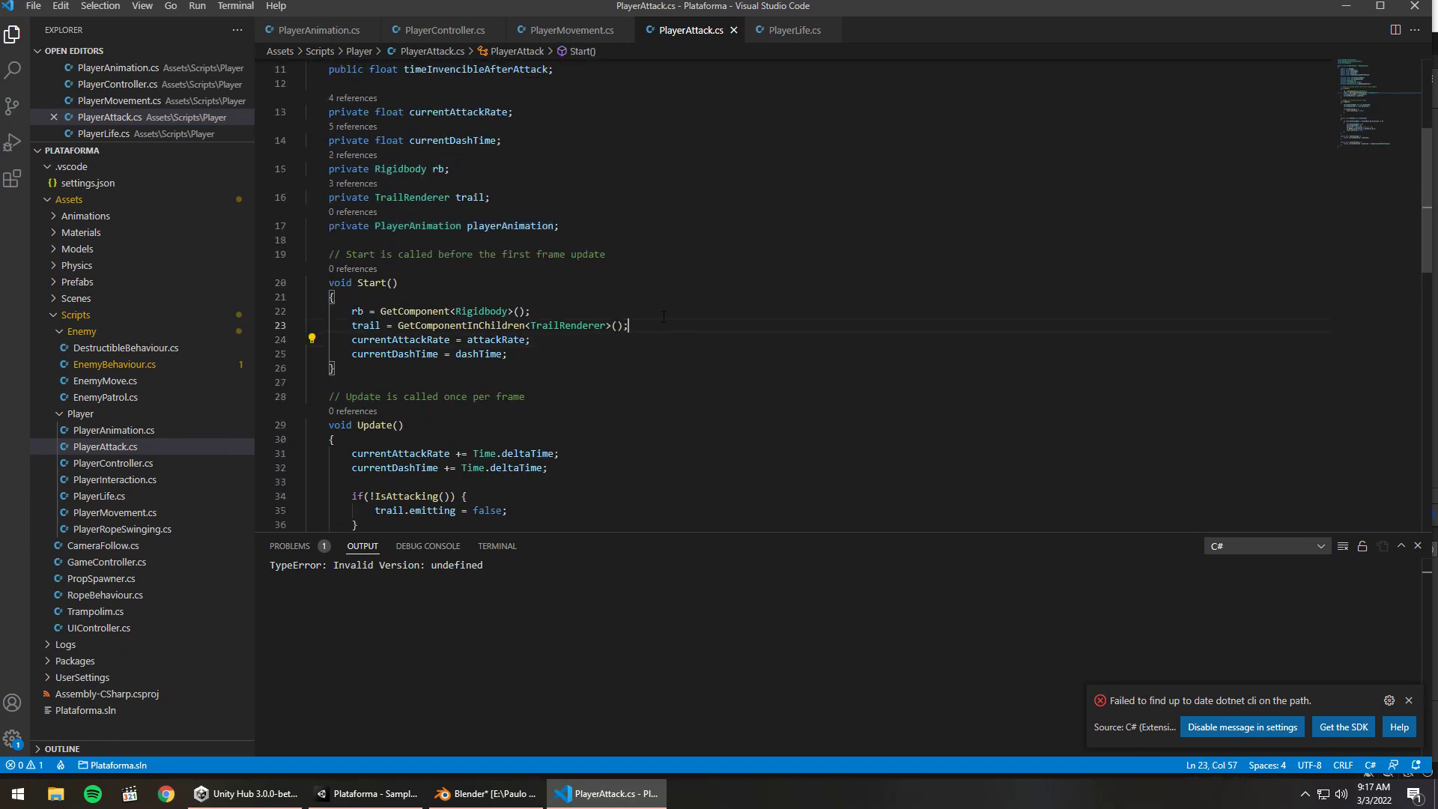
{"action": "key", "text": "Return"}
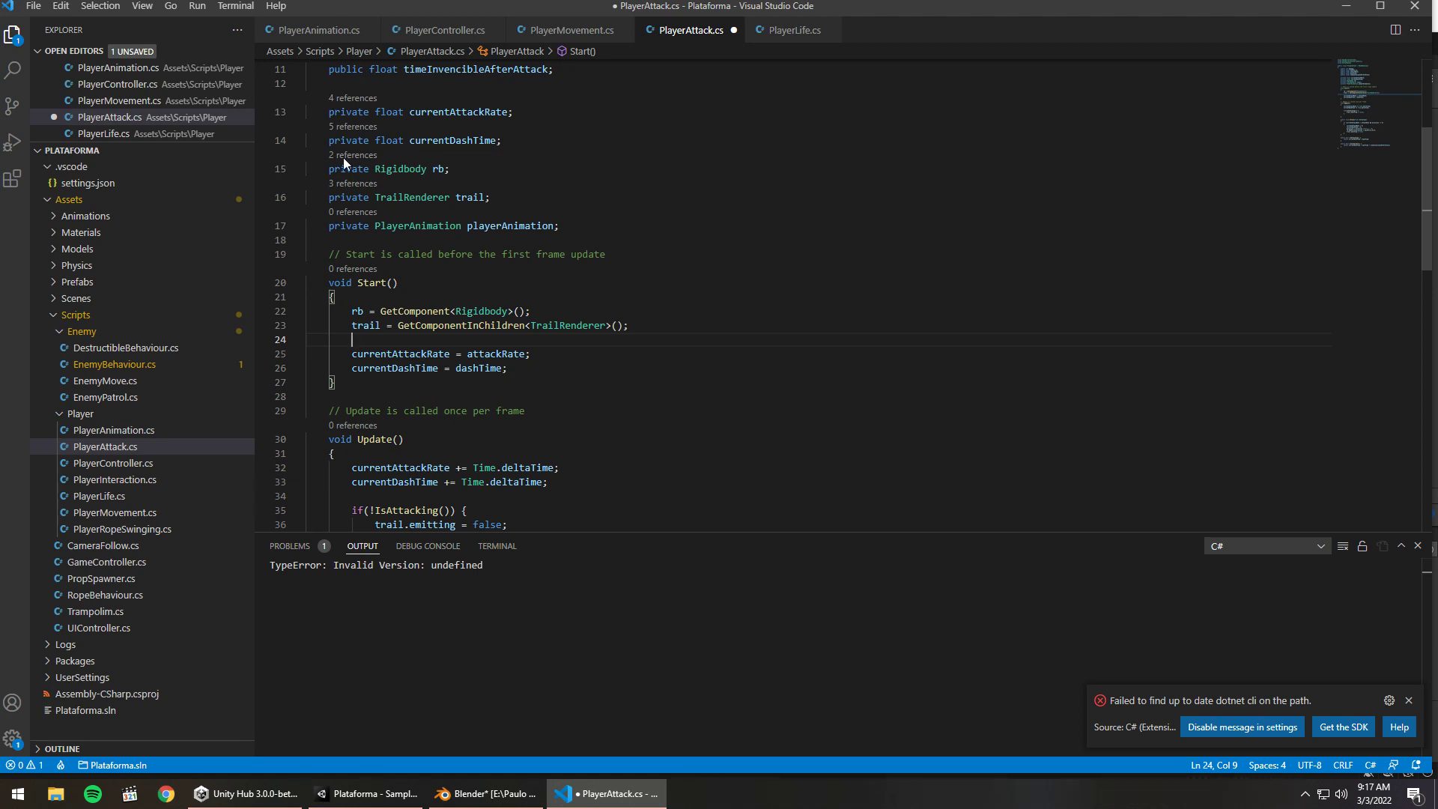
{"action": "left_click", "coordinate": [306, 35]}
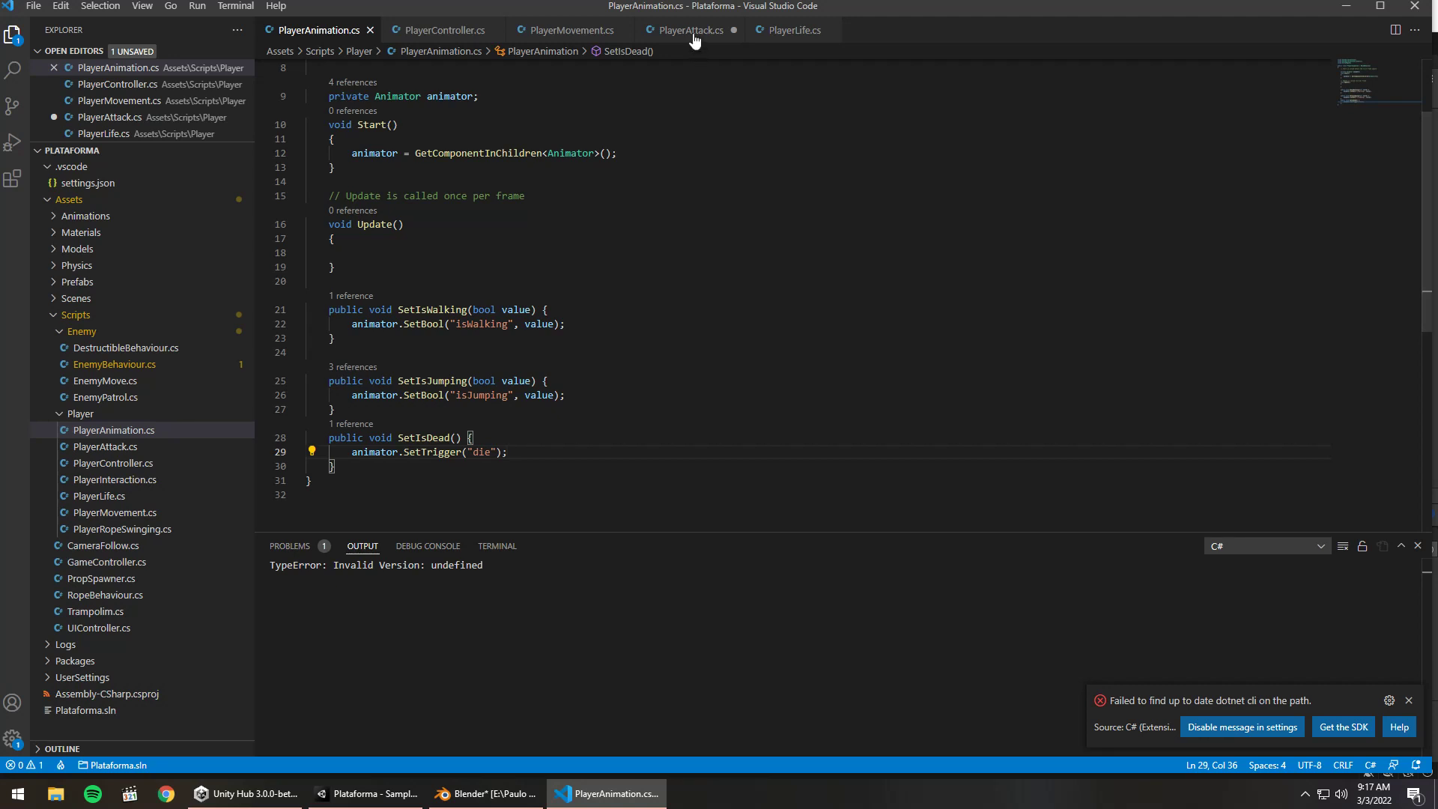
{"action": "key", "text": "ctrl+Tab"}
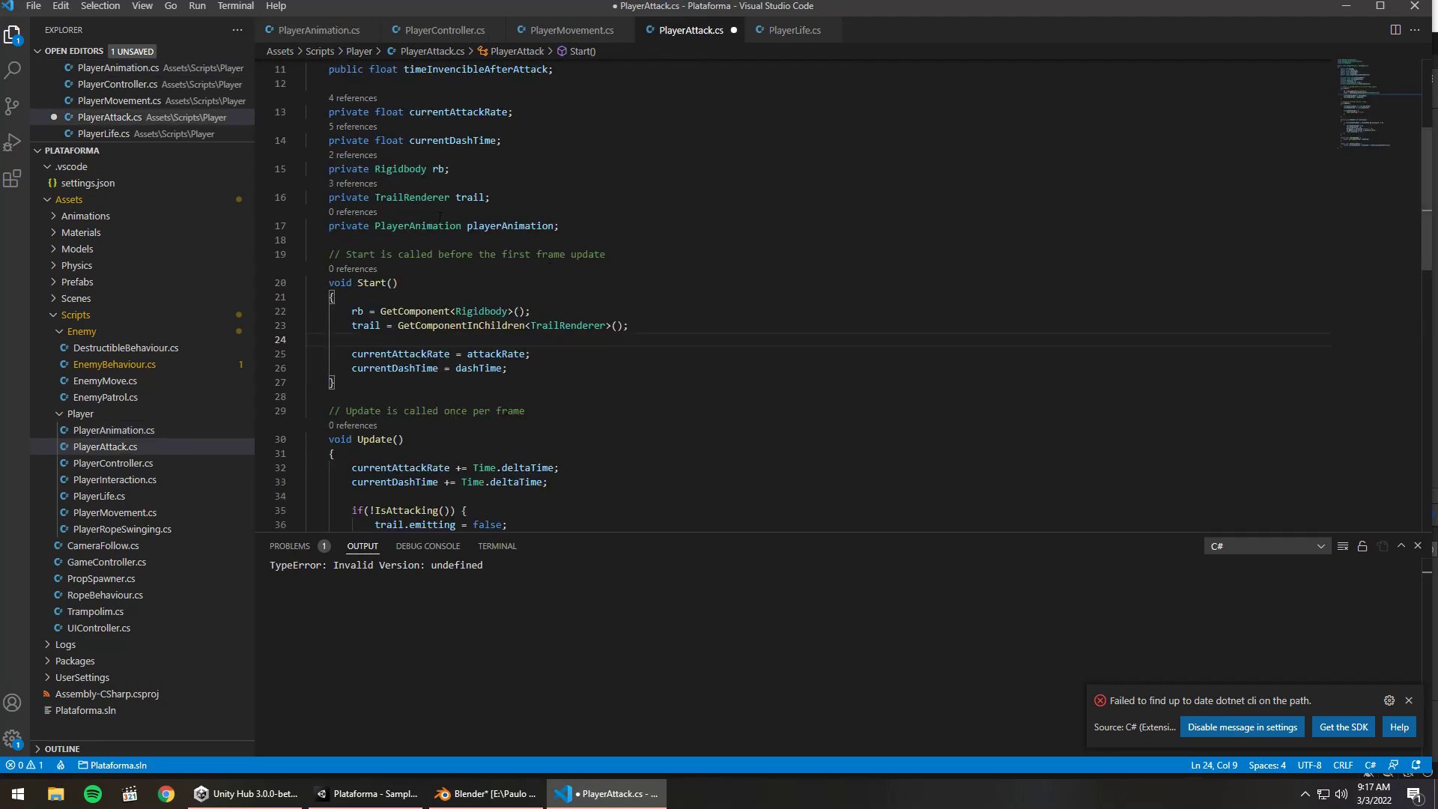
{"action": "type", "text": "player"}
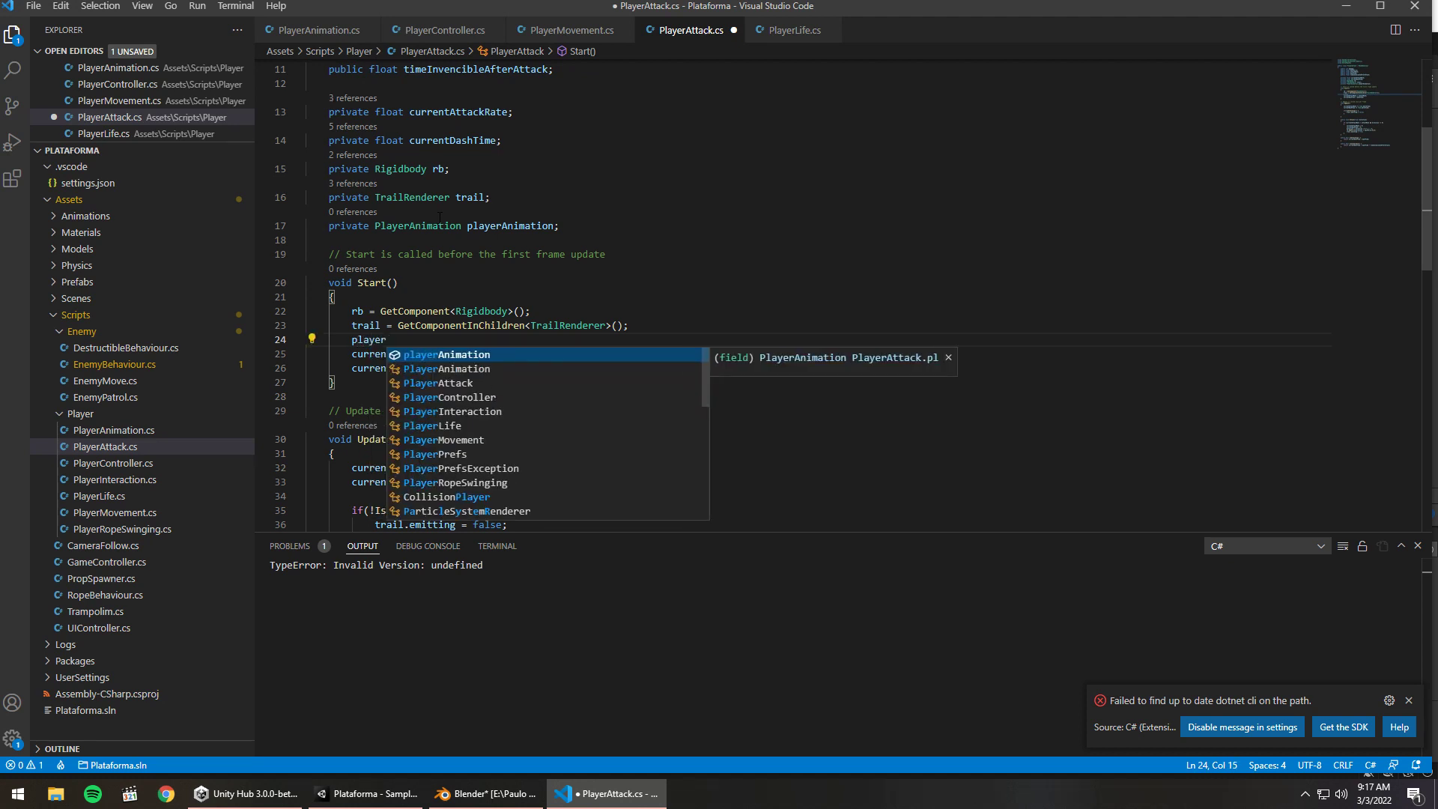
{"action": "type", "text": "Animation = GetComponent<"}
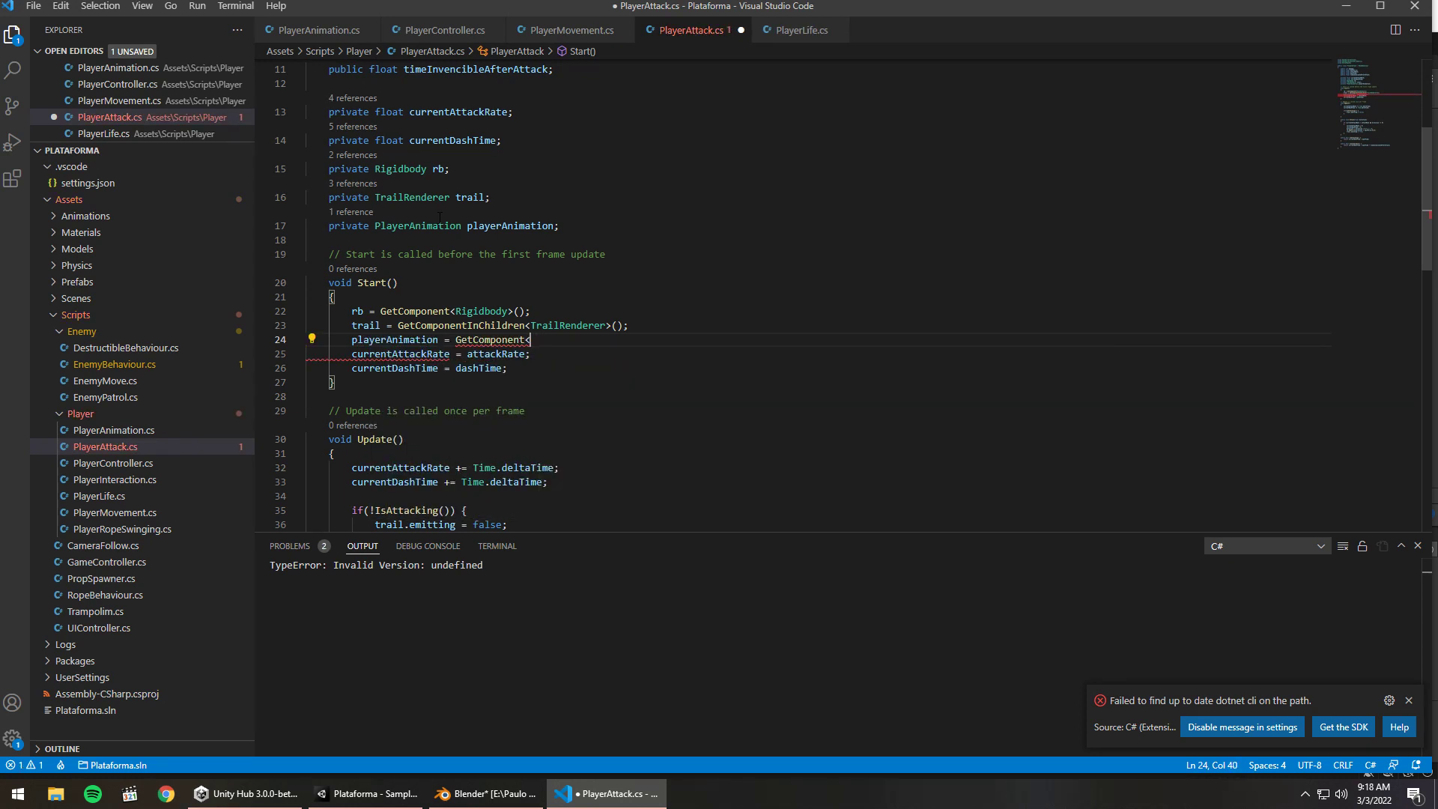
{"action": "type", "text": "Player"}
{"action": "key", "text": "Tab"}
{"action": "type", "text": ">"}
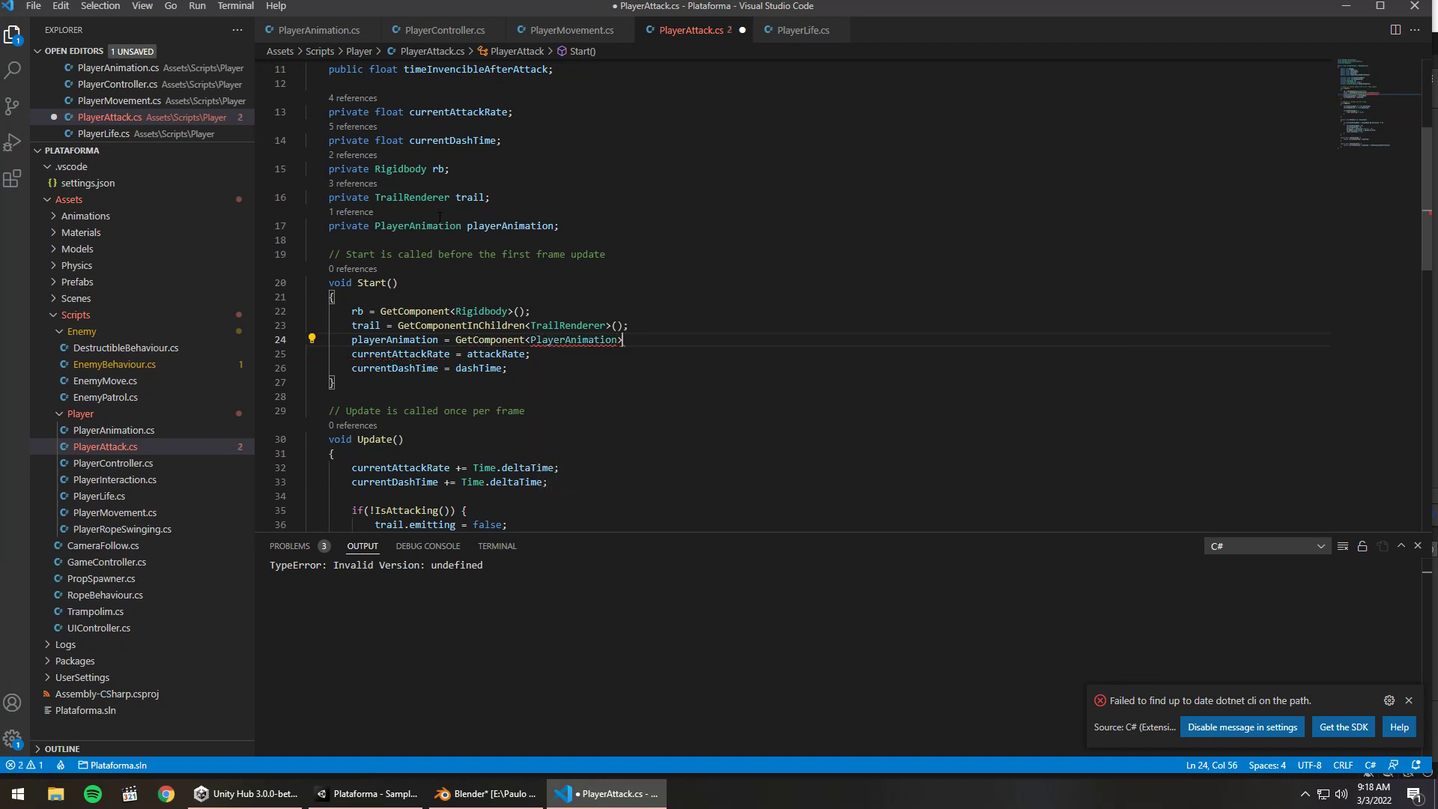
{"action": "type", "text": "()p"}
{"action": "key", "text": "BackSpace"}
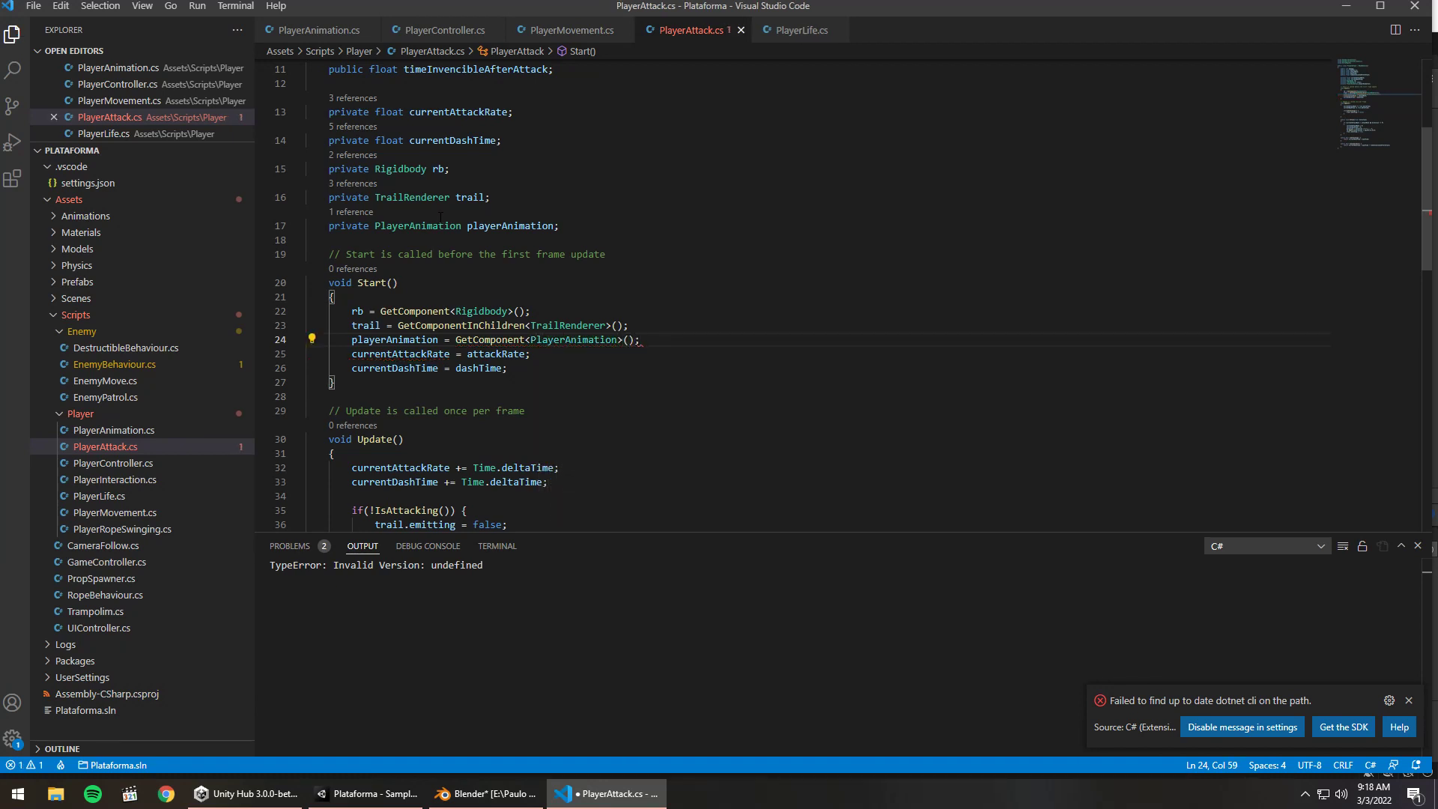
{"action": "key", "text": "ctrl+s"}
{"action": "left_click", "coordinate": [319, 30]}
{"action": "left_click", "coordinate": [358, 466]}
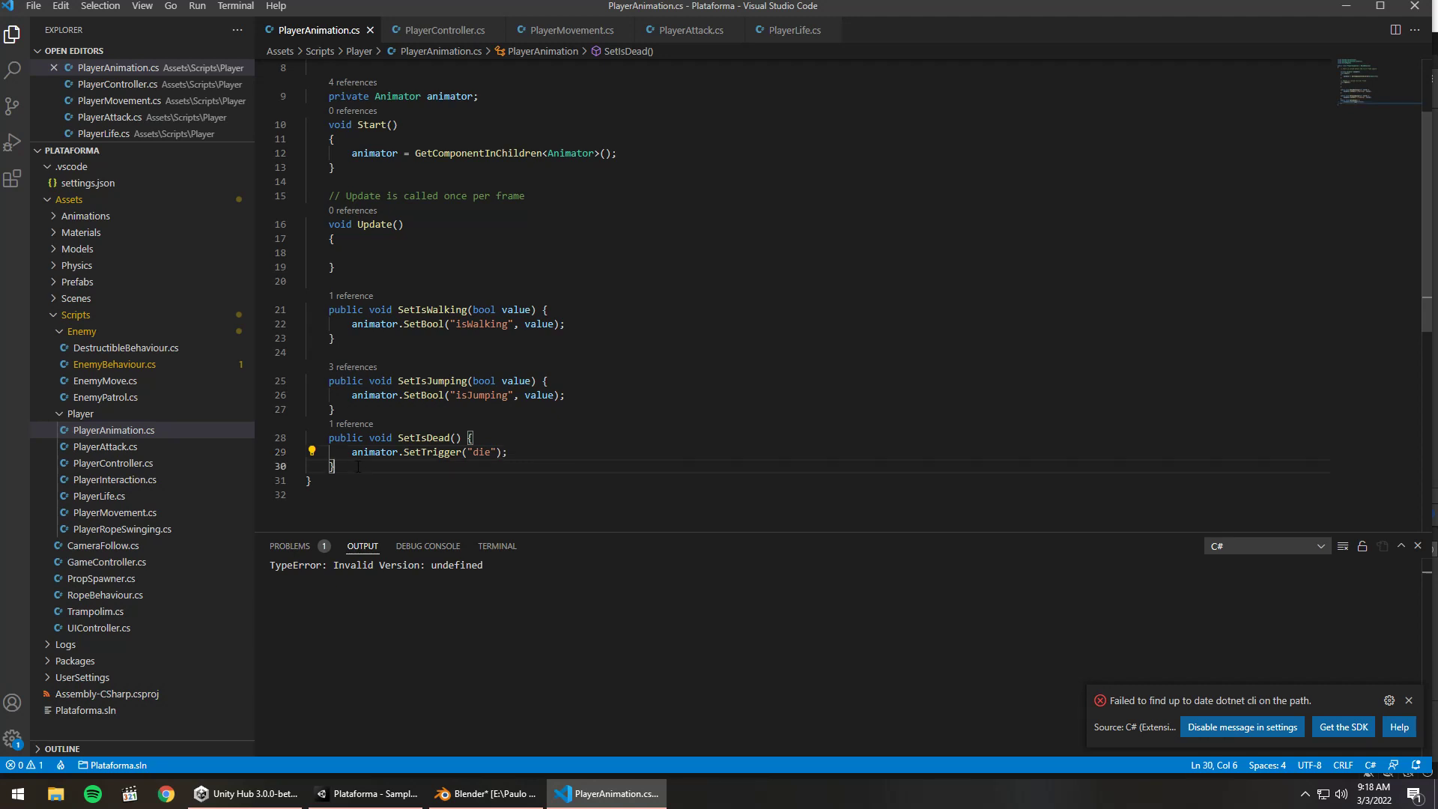
Add a public void SetIsDashing(bool value) method after SetIsDead
{"action": "key", "text": "Return"}
{"action": "key", "text": "Return"}
{"action": "type", "text": "p"}
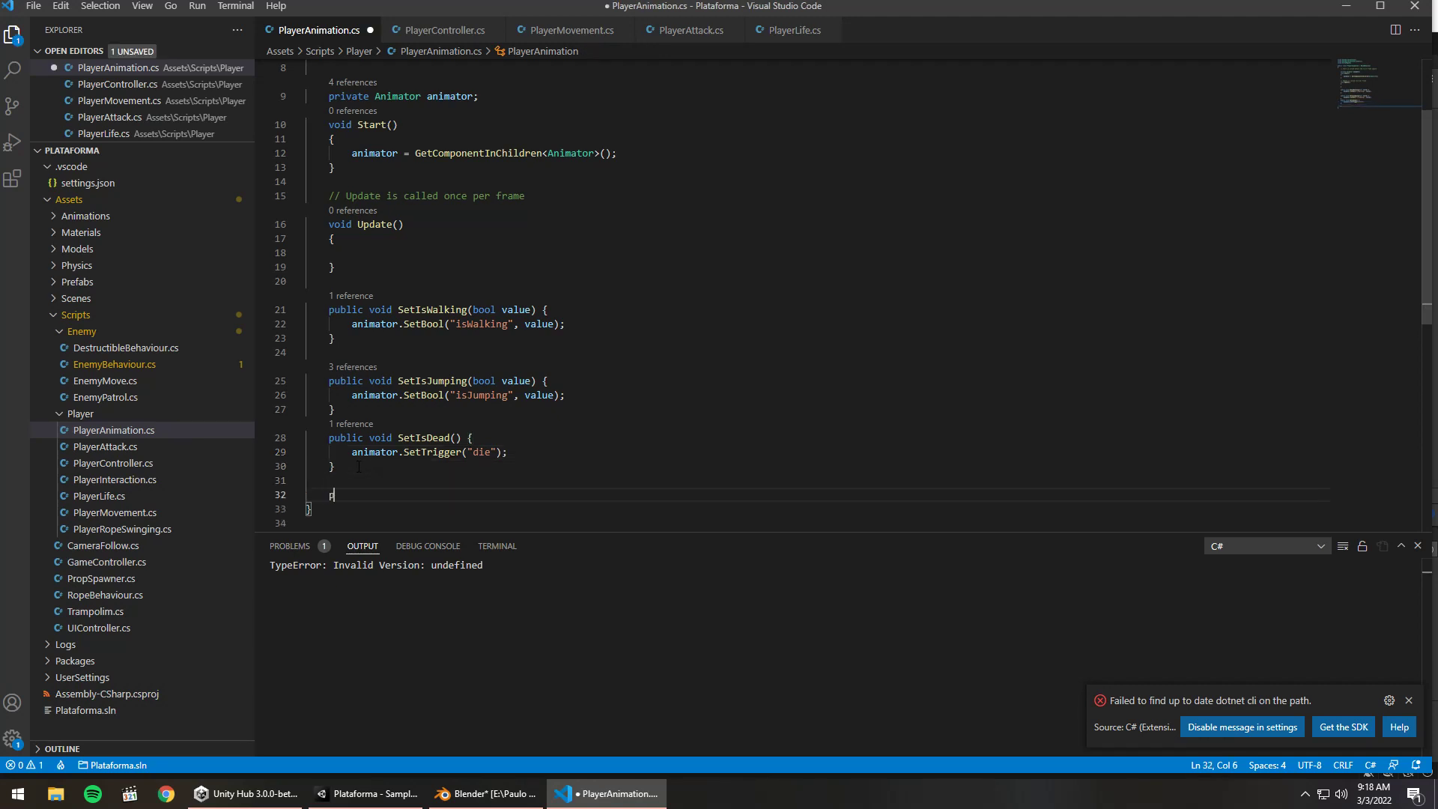
{"action": "type", "text": "ublic void"}
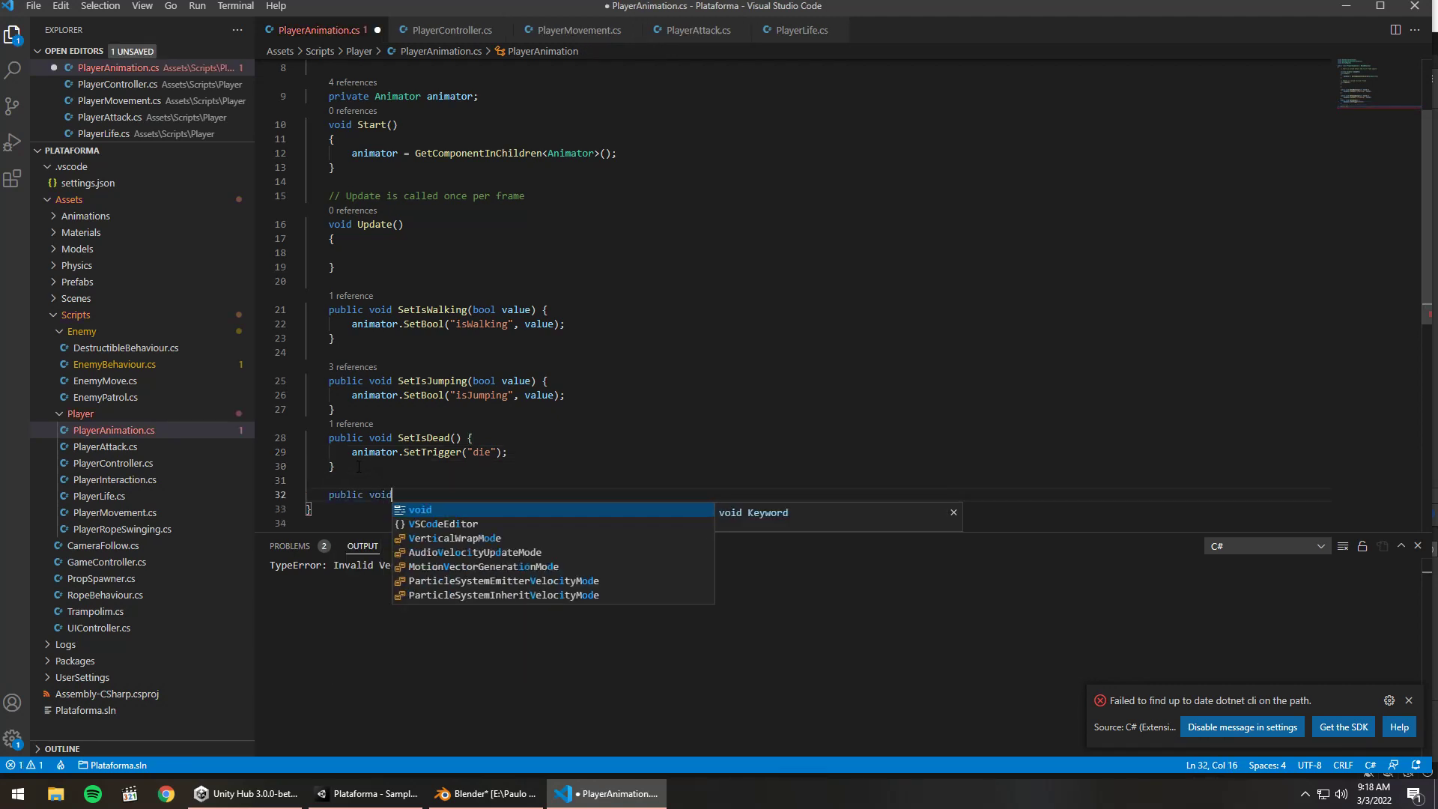
{"action": "type", "text": " Set"}
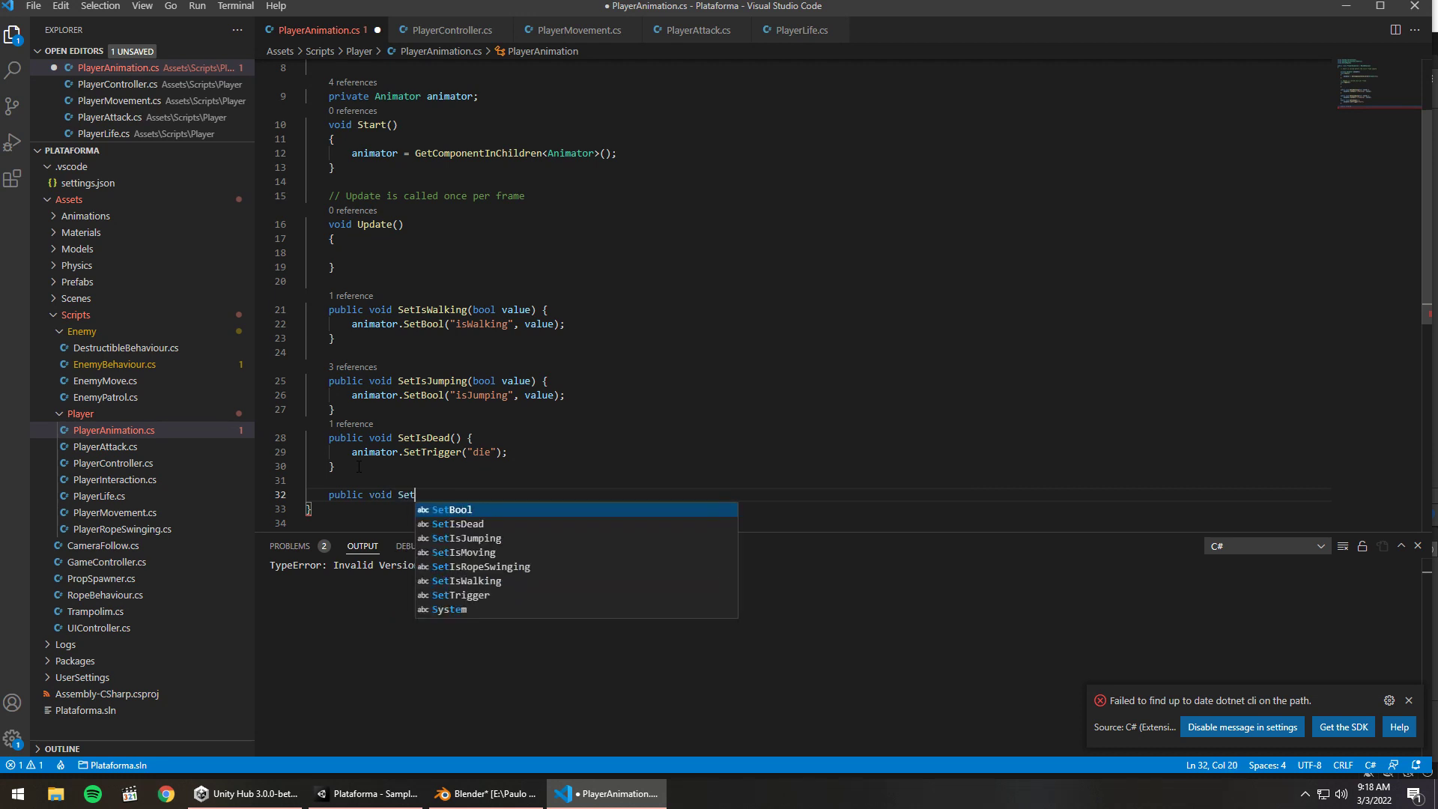
{"action": "type", "text": "IsDashing"}
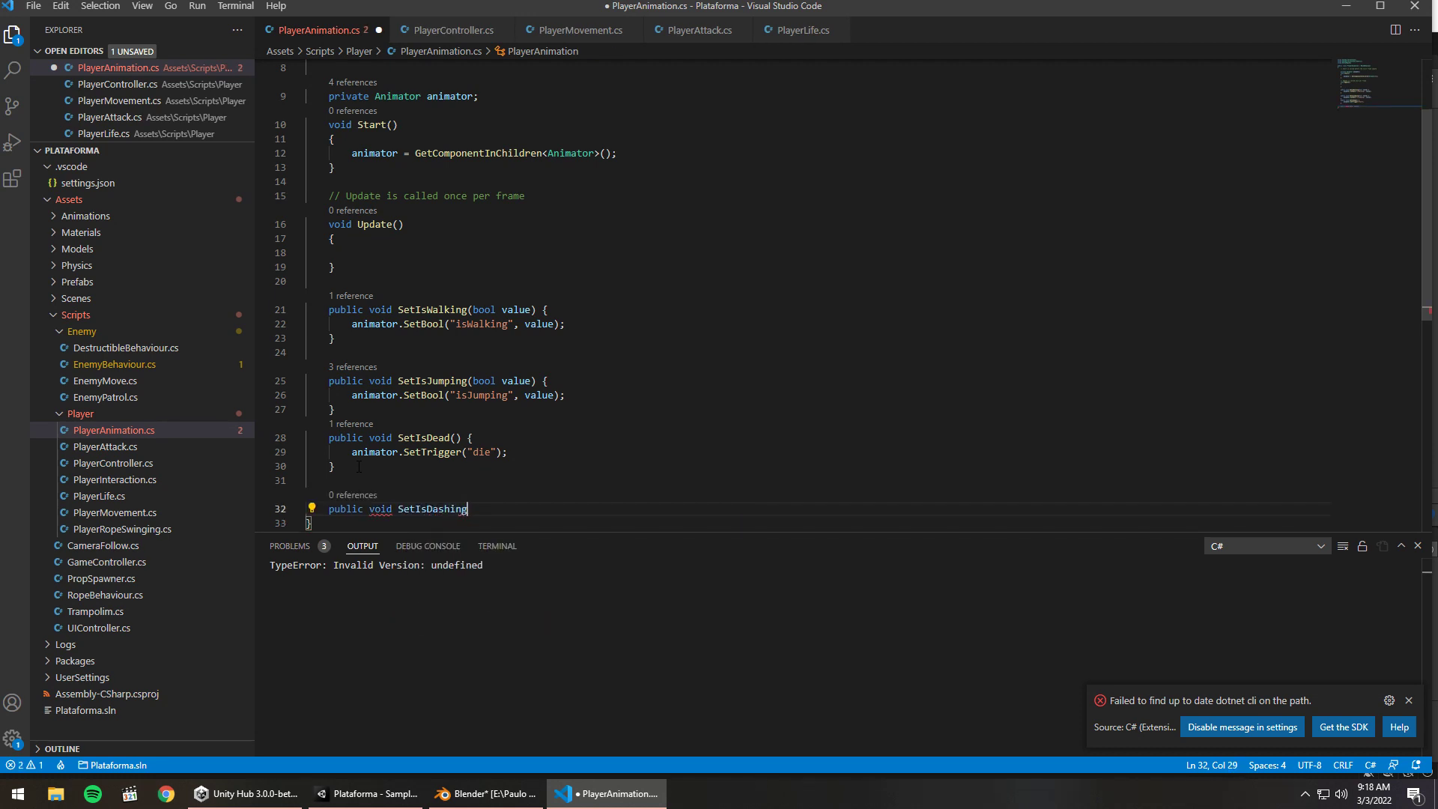
{"action": "type", "text": "(V"}
{"action": "key", "text": "BackSpace"}
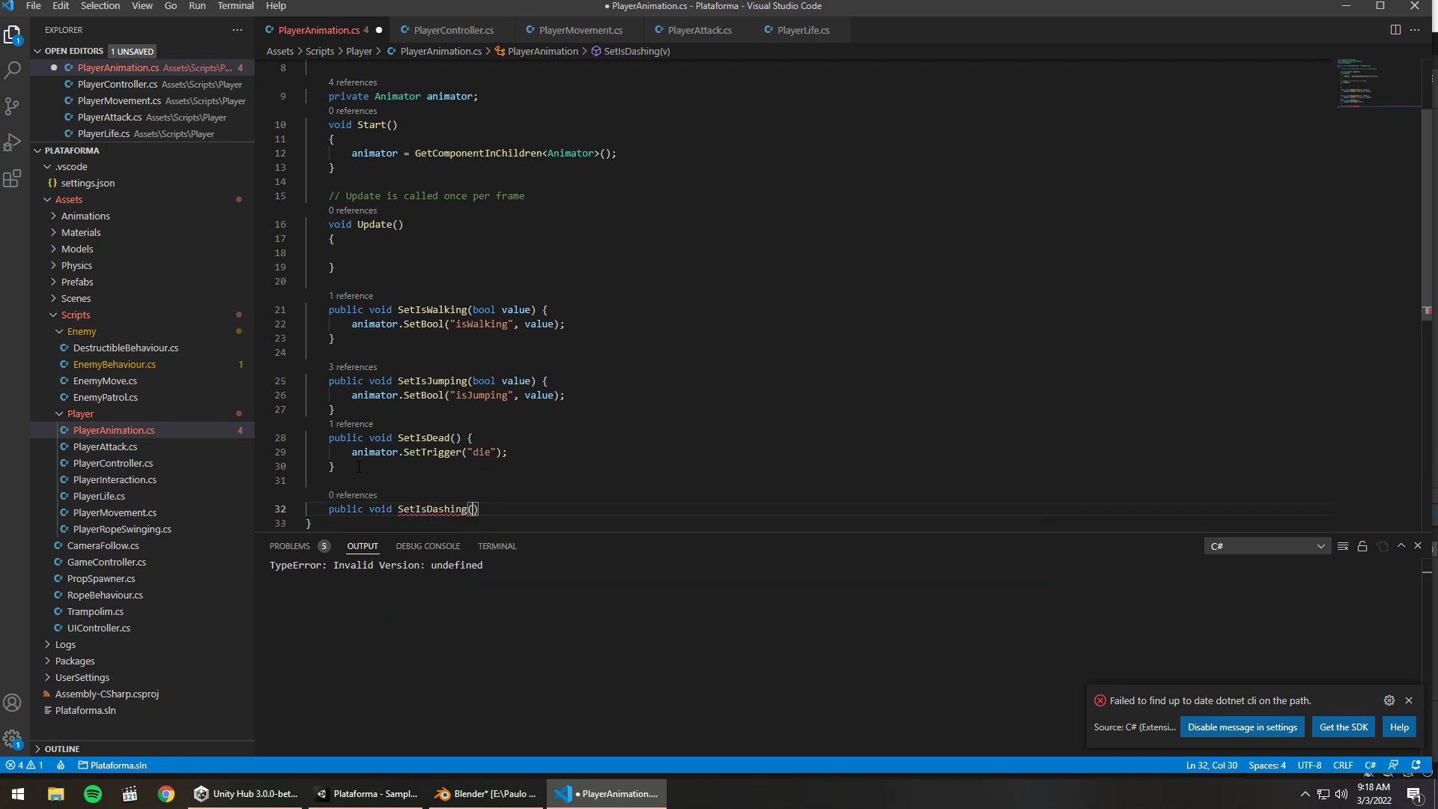
{"action": "type", "text": "bool value) "}
{"action": "type", "text": "{"}
{"action": "key", "text": "Return"}
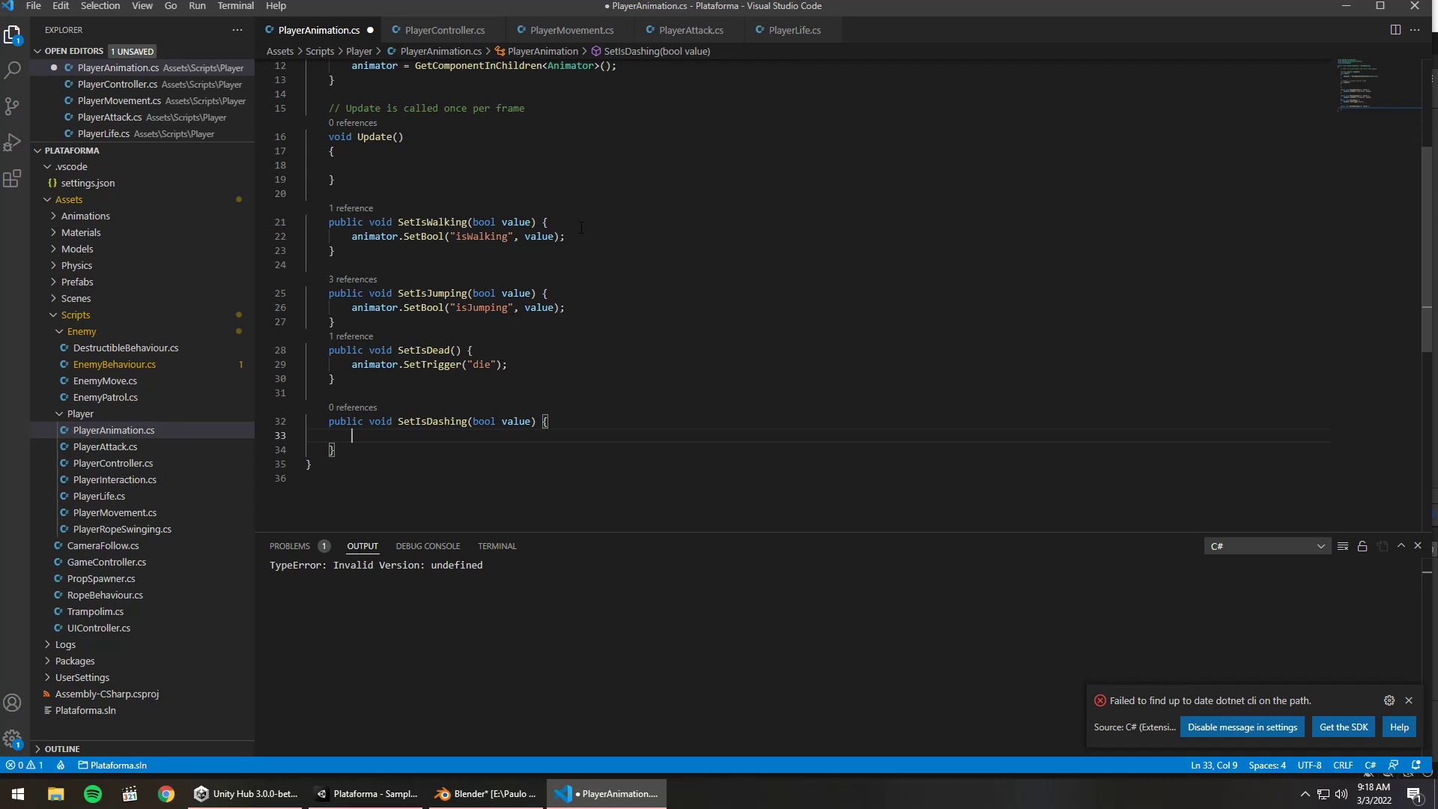
Reuse the isWalking SetBool line as animator.SetBool("isDashing", value) in SetIsDashing and save
{"action": "left_click_drag", "start_coordinate": [345, 239], "coordinate": [566, 238]}
{"action": "key", "text": "End"}
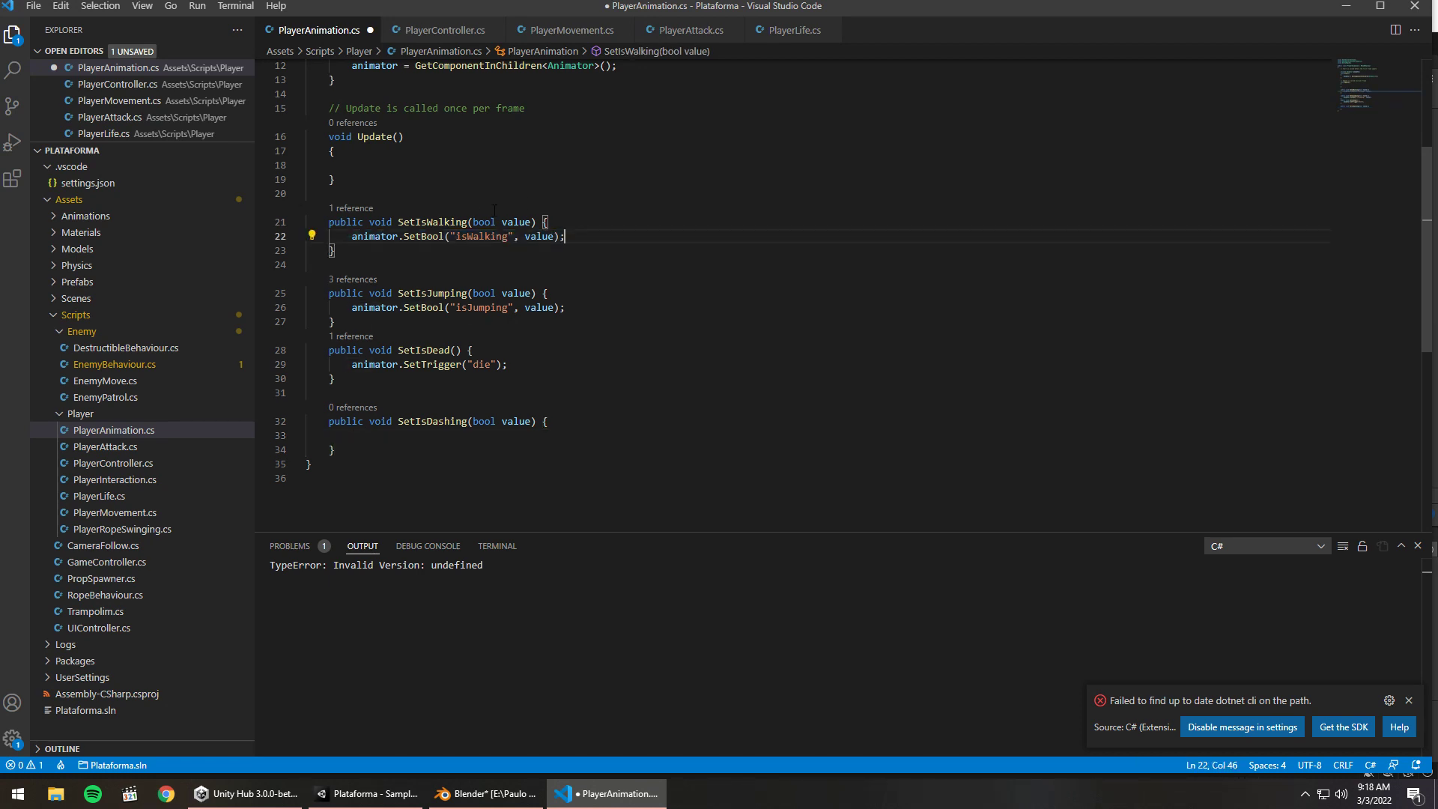
{"action": "scroll", "coordinate": [541, 201], "scroll_direction": "up", "scroll_amount": 2}
{"action": "scroll", "coordinate": [551, 299], "scroll_direction": "up", "scroll_amount": 1}
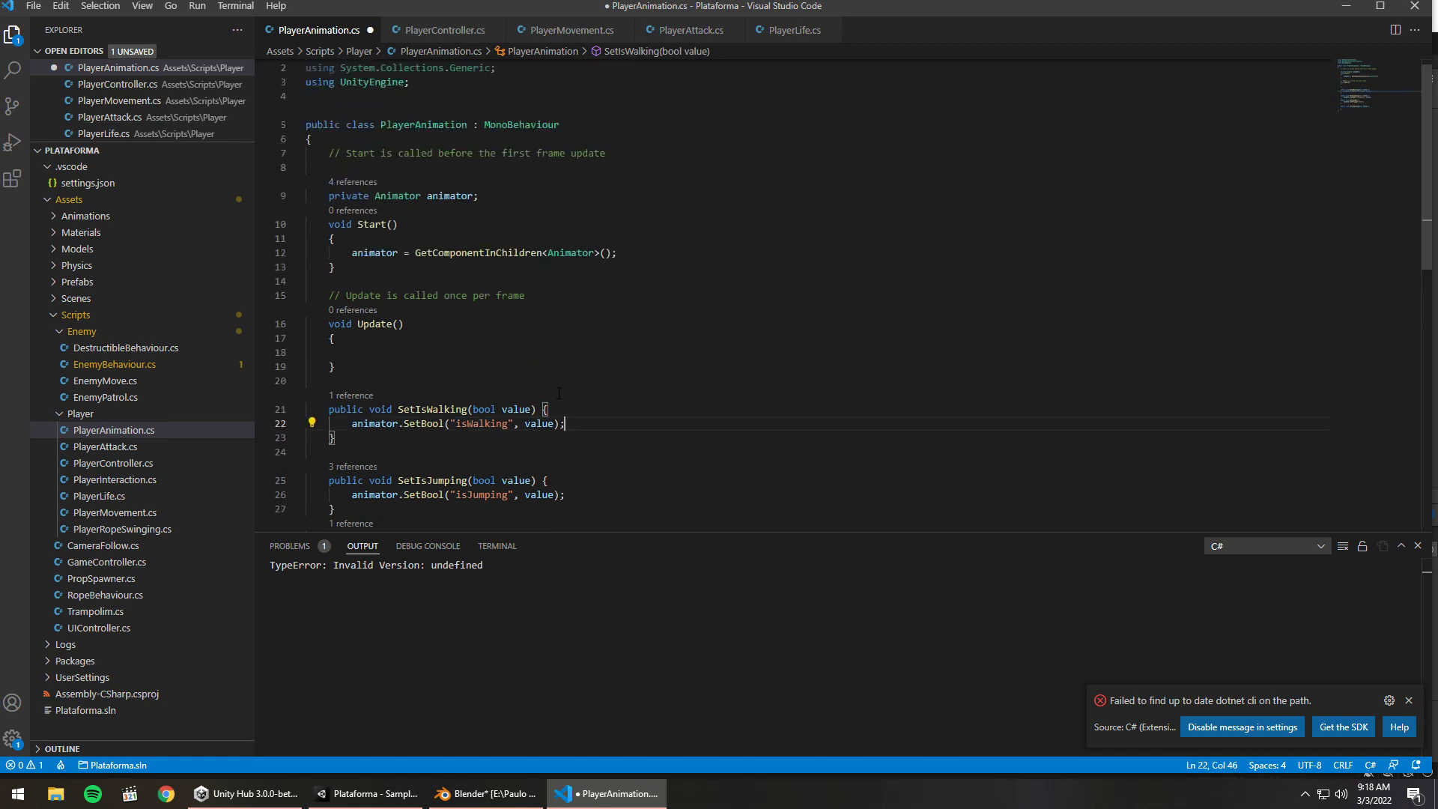
{"action": "scroll", "coordinate": [560, 395], "scroll_direction": "down", "scroll_amount": 2}
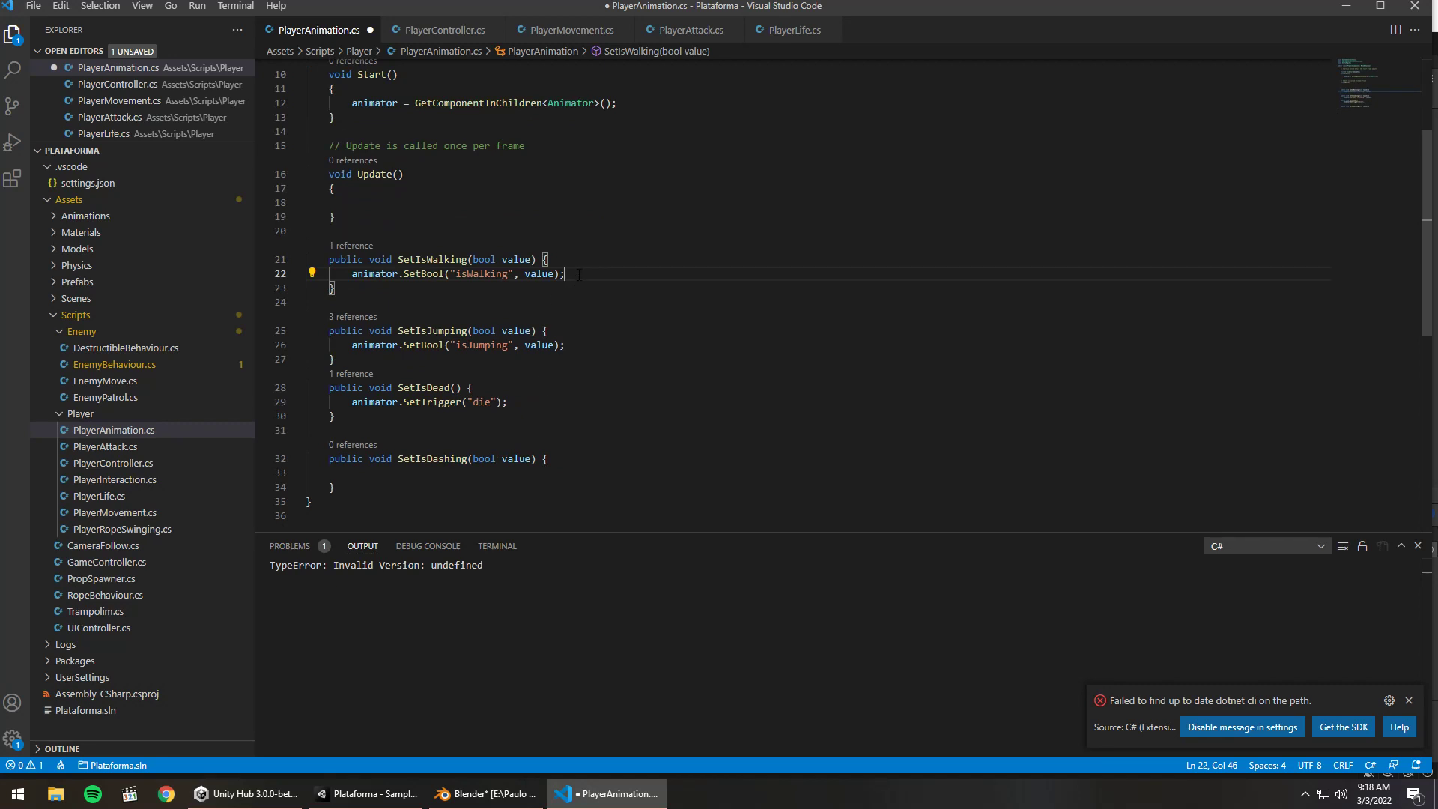
{"action": "key", "text": "shift+Home"}
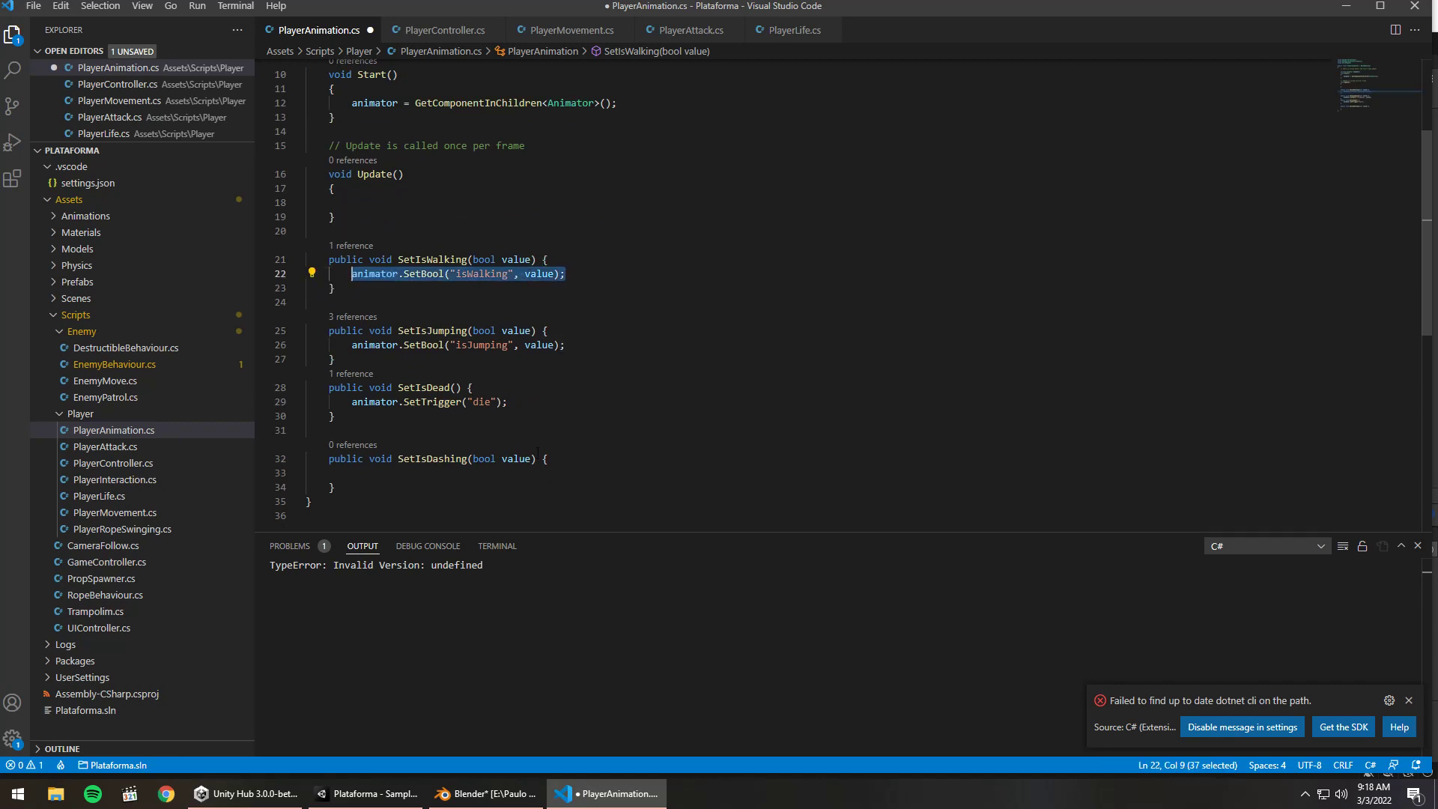
{"action": "key", "text": "ctrl+c"}
{"action": "left_click", "coordinate": [372, 473]}
{"action": "key", "text": "ctrl+v"}
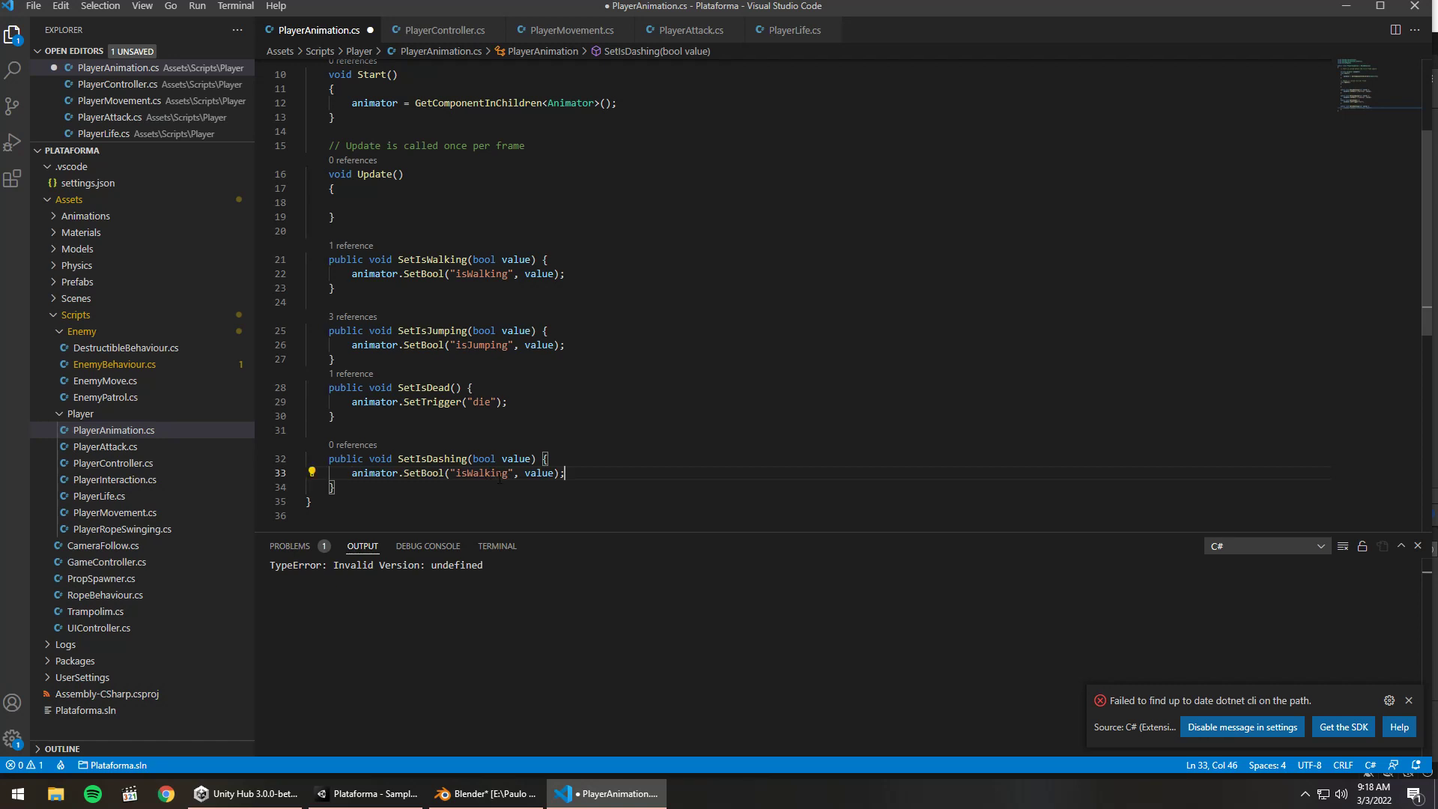
{"action": "double_click", "coordinate": [499, 473]}
{"action": "type", "text": "isDa"}
{"action": "type", "text": "sh"}
{"action": "type", "text": "ing"}
{"action": "left_click", "coordinate": [587, 473]}
{"action": "key", "text": "ctrl+s"}
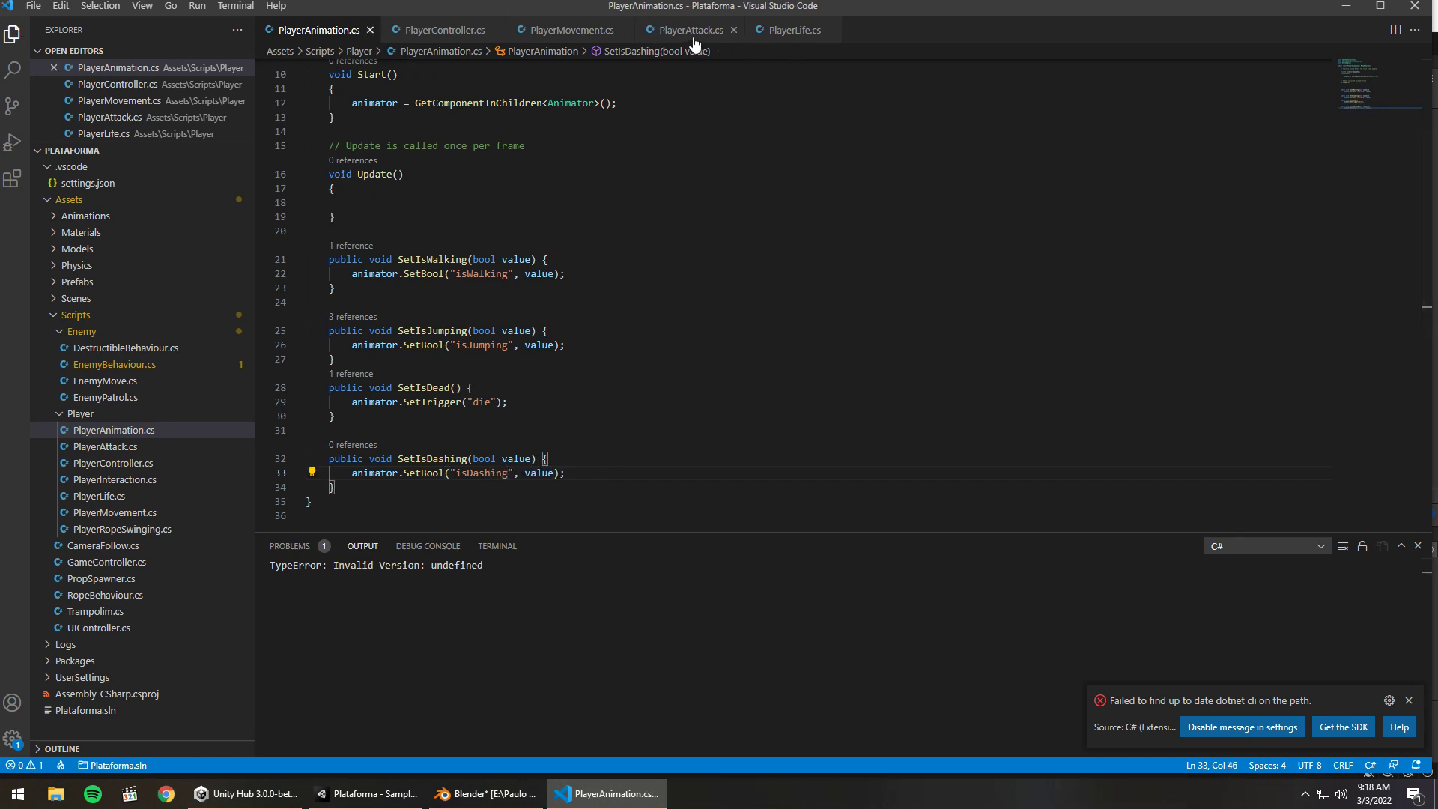
Append playerAnimation.SetIsDashing(IsAttacking()); to the end of Update() in PlayerAttack.cs, save, and return to Unity
{"action": "left_click", "coordinate": [692, 30]}
{"action": "scroll", "coordinate": [494, 421], "scroll_direction": "down", "scroll_amount": 5}
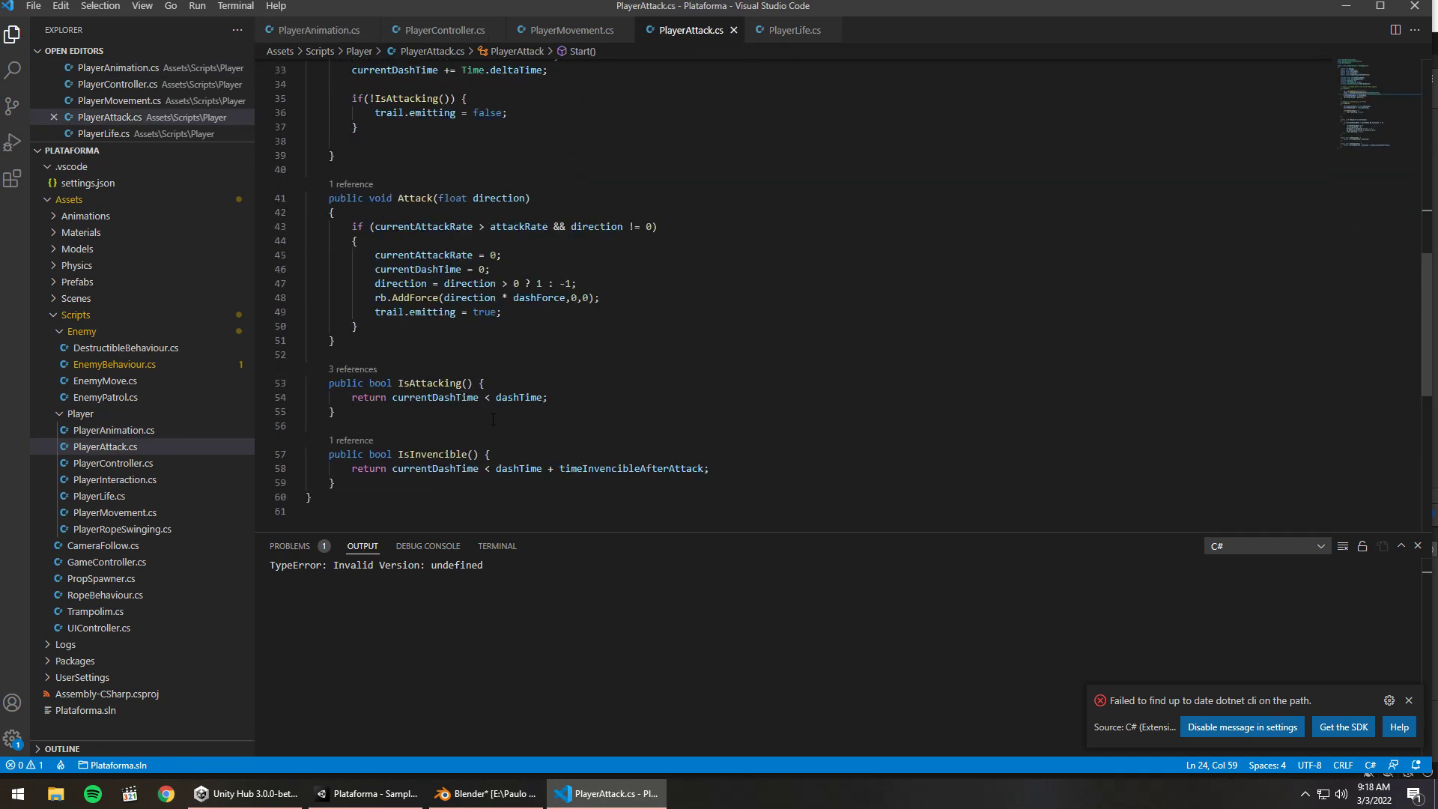
{"action": "left_click", "coordinate": [521, 321]}
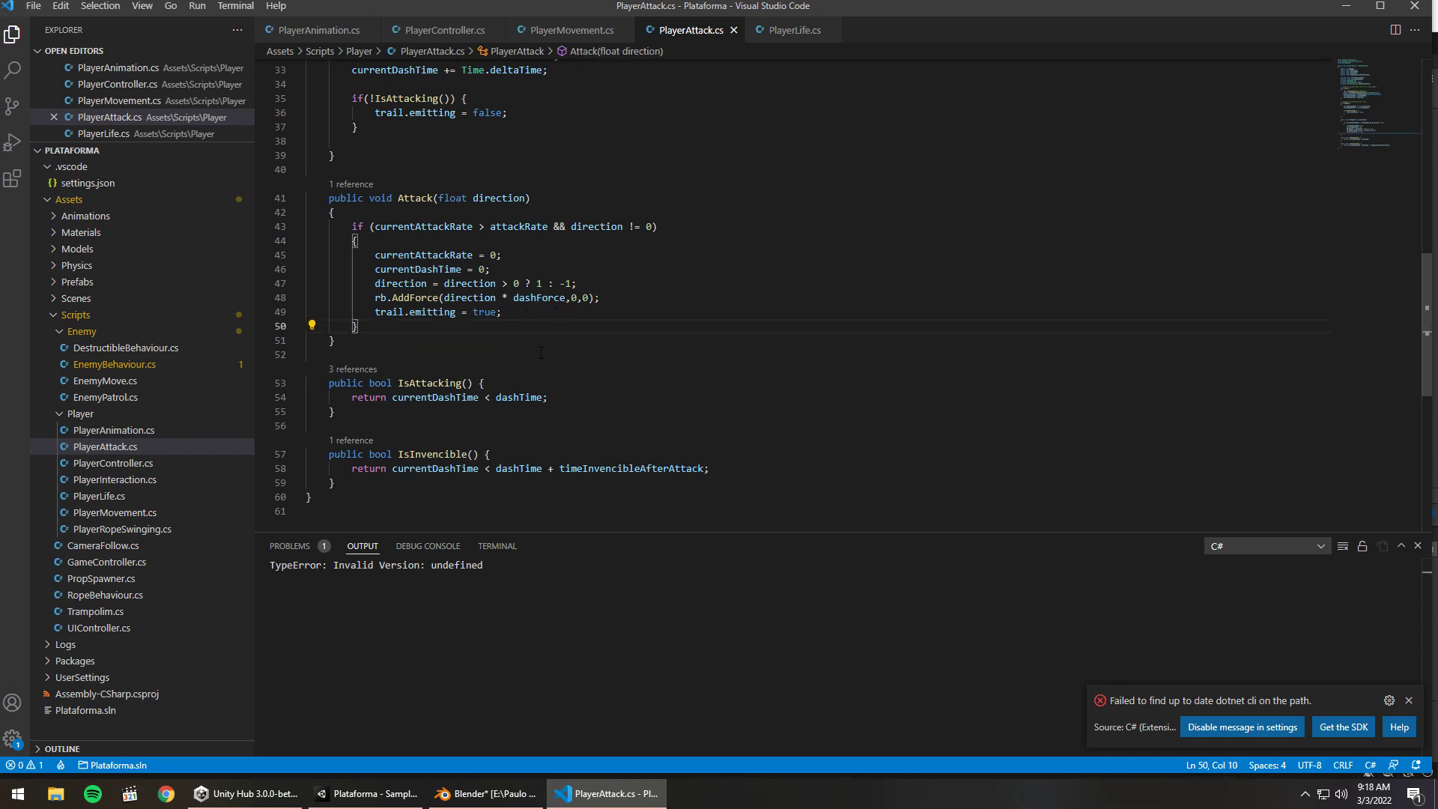
{"action": "scroll", "coordinate": [541, 352], "scroll_direction": "up", "scroll_amount": 3}
{"action": "scroll", "coordinate": [480, 337], "scroll_direction": "up", "scroll_amount": 1}
{"action": "left_click", "coordinate": [418, 320]}
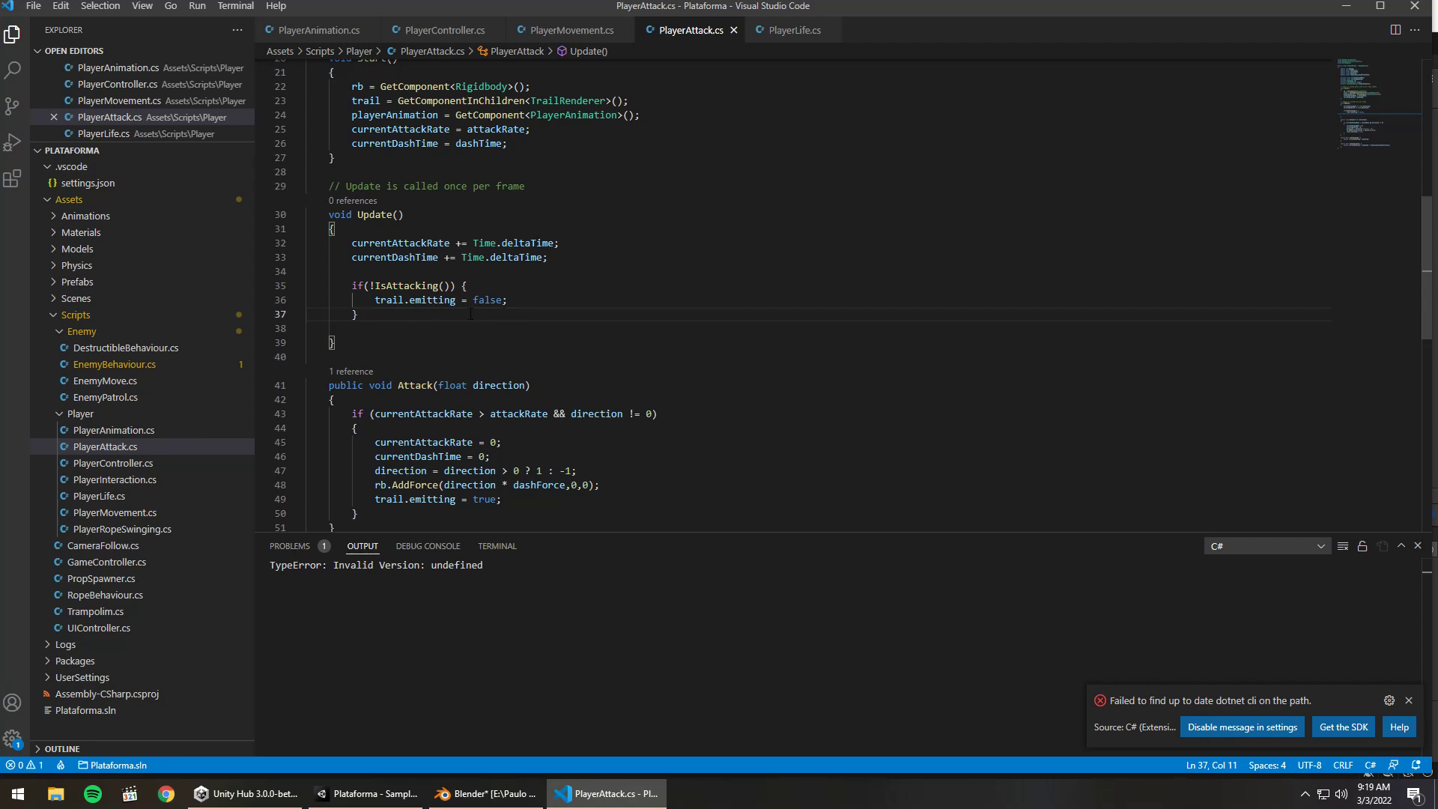
{"action": "key", "text": "Return"}
{"action": "key", "text": "Return"}
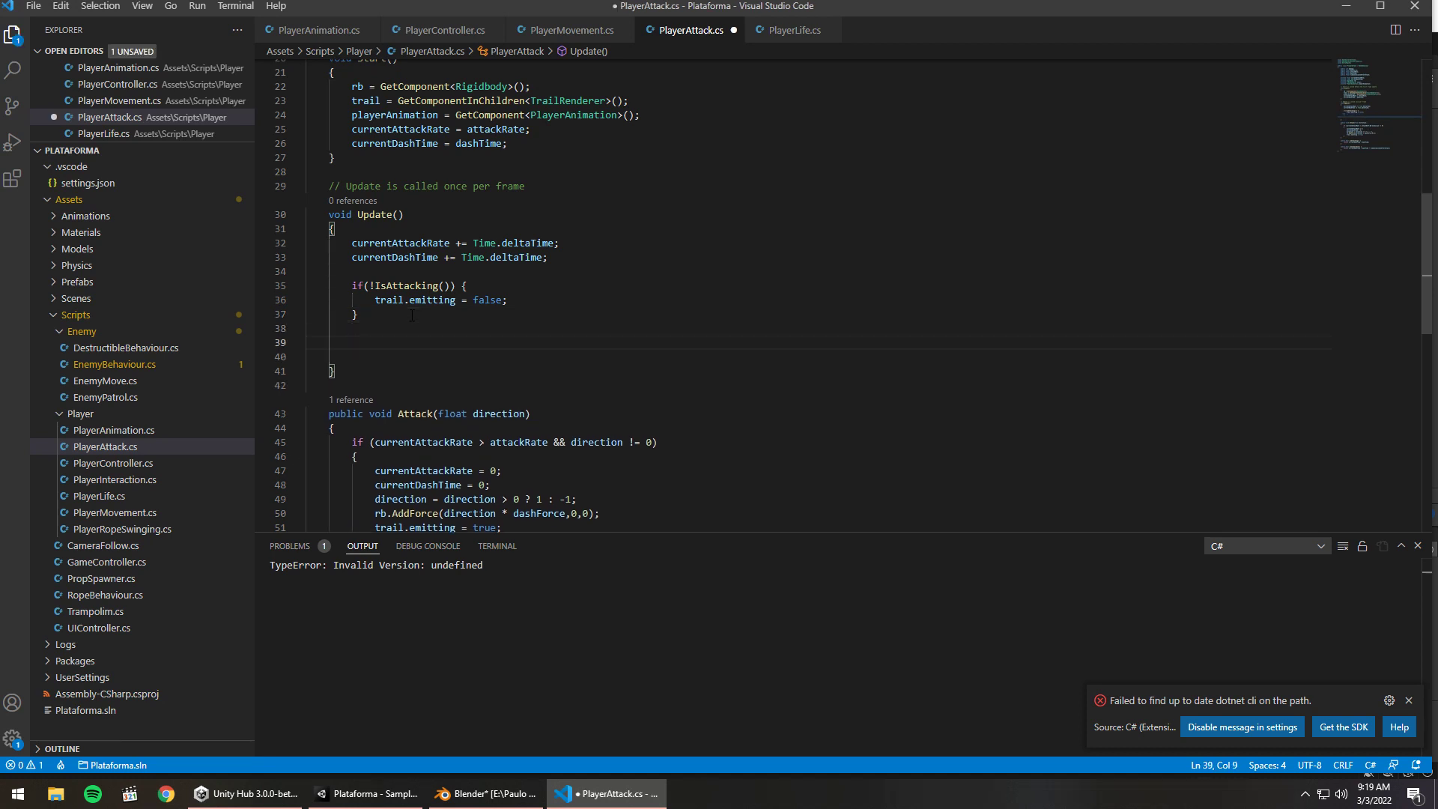
{"action": "type", "text": "is"}
{"action": "key", "text": "BackSpace"}
{"action": "key", "text": "BackSpace"}
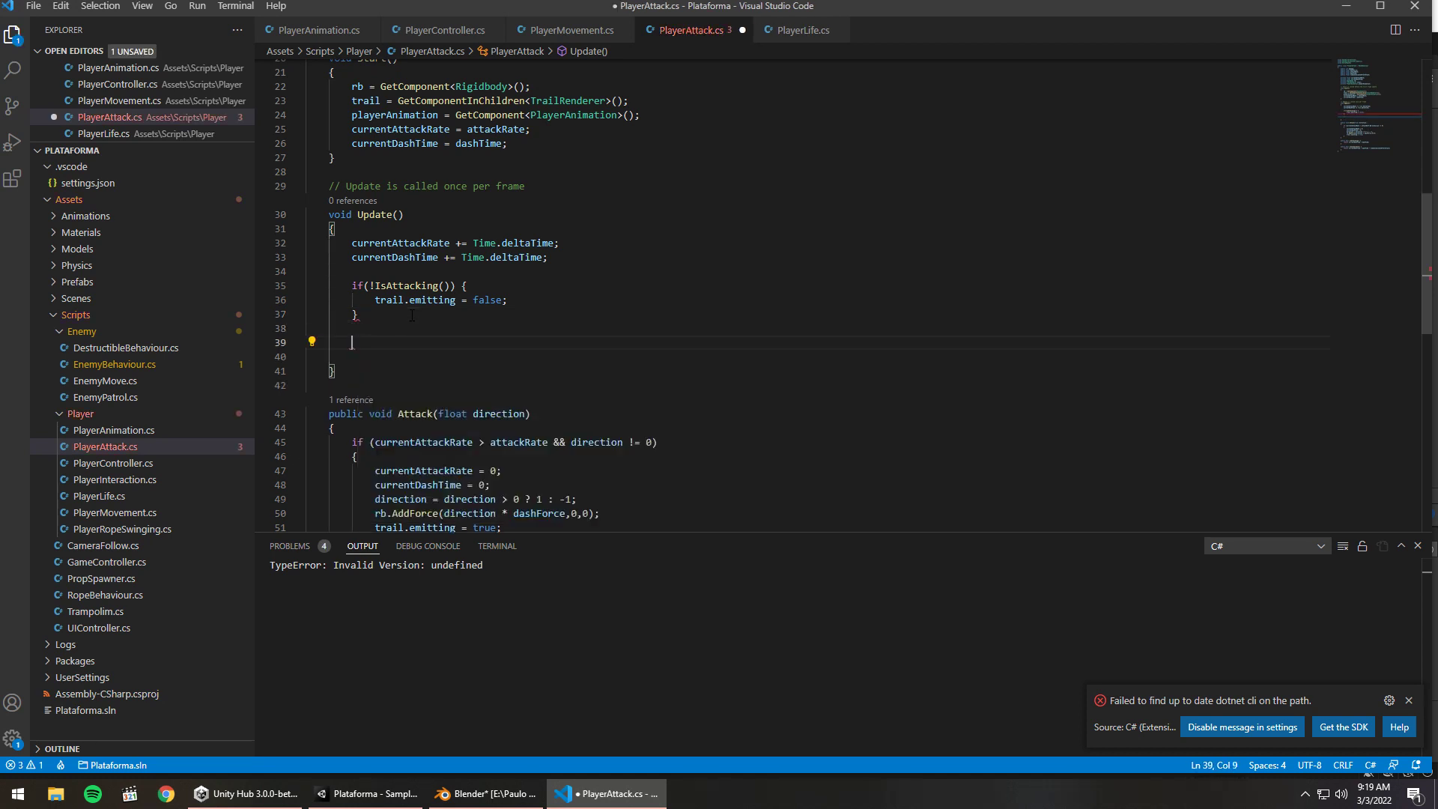
{"action": "type", "text": "a"}
{"action": "key", "text": "BackSpace"}
{"action": "type", "text": "pla"}
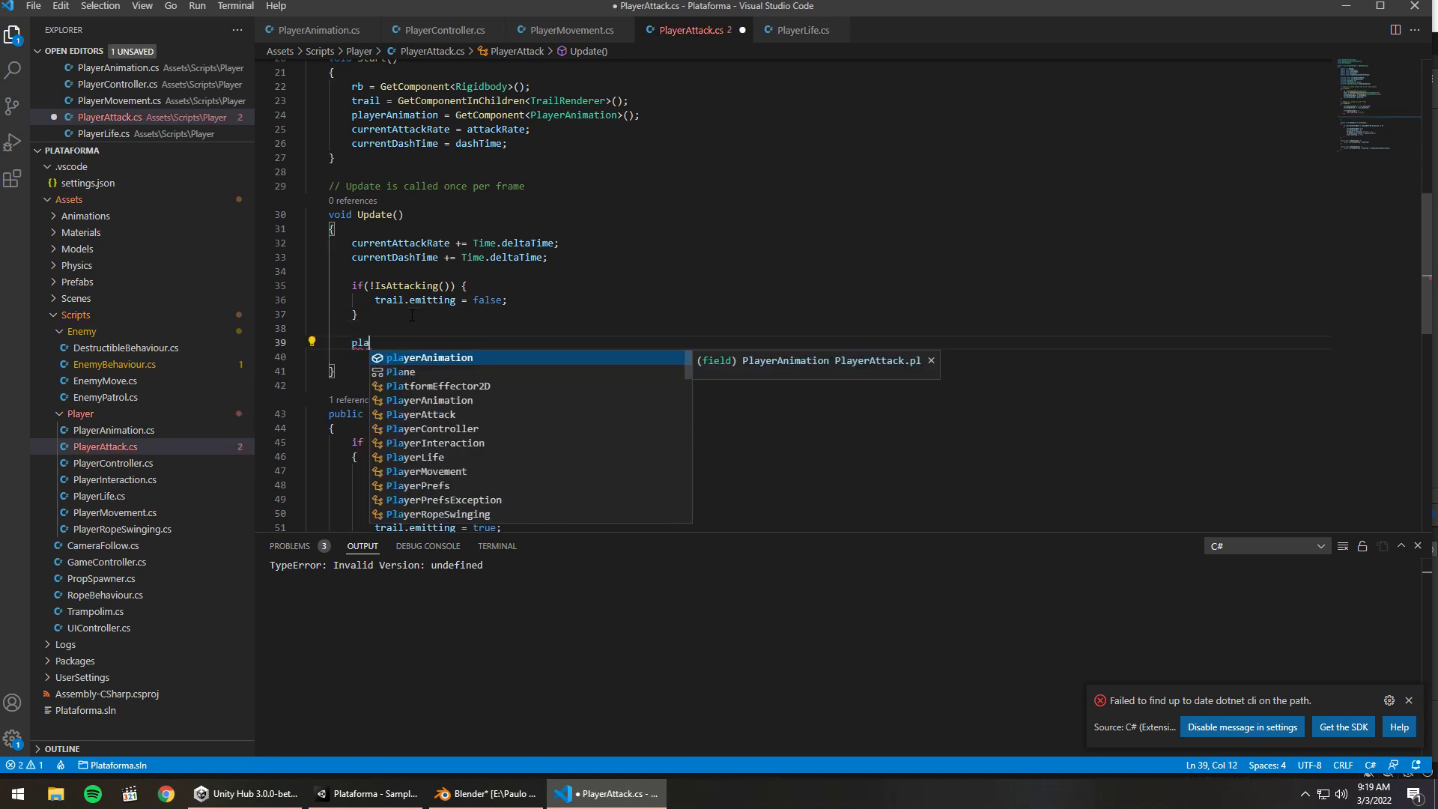
{"action": "key", "text": "Tab"}
{"action": "type", "text": ".set"}
{"action": "key", "text": "Tab"}
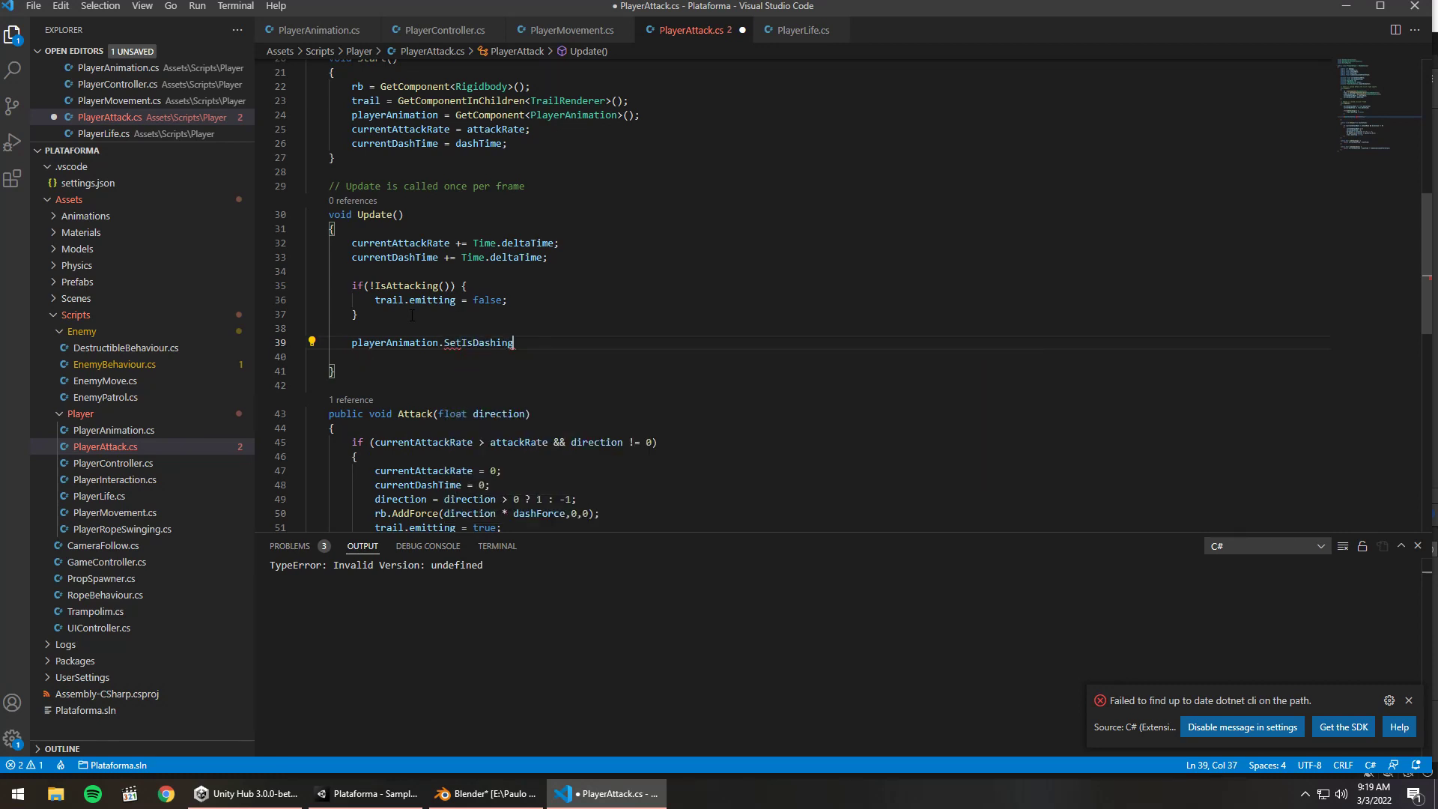
{"action": "type", "text": "(Is"}
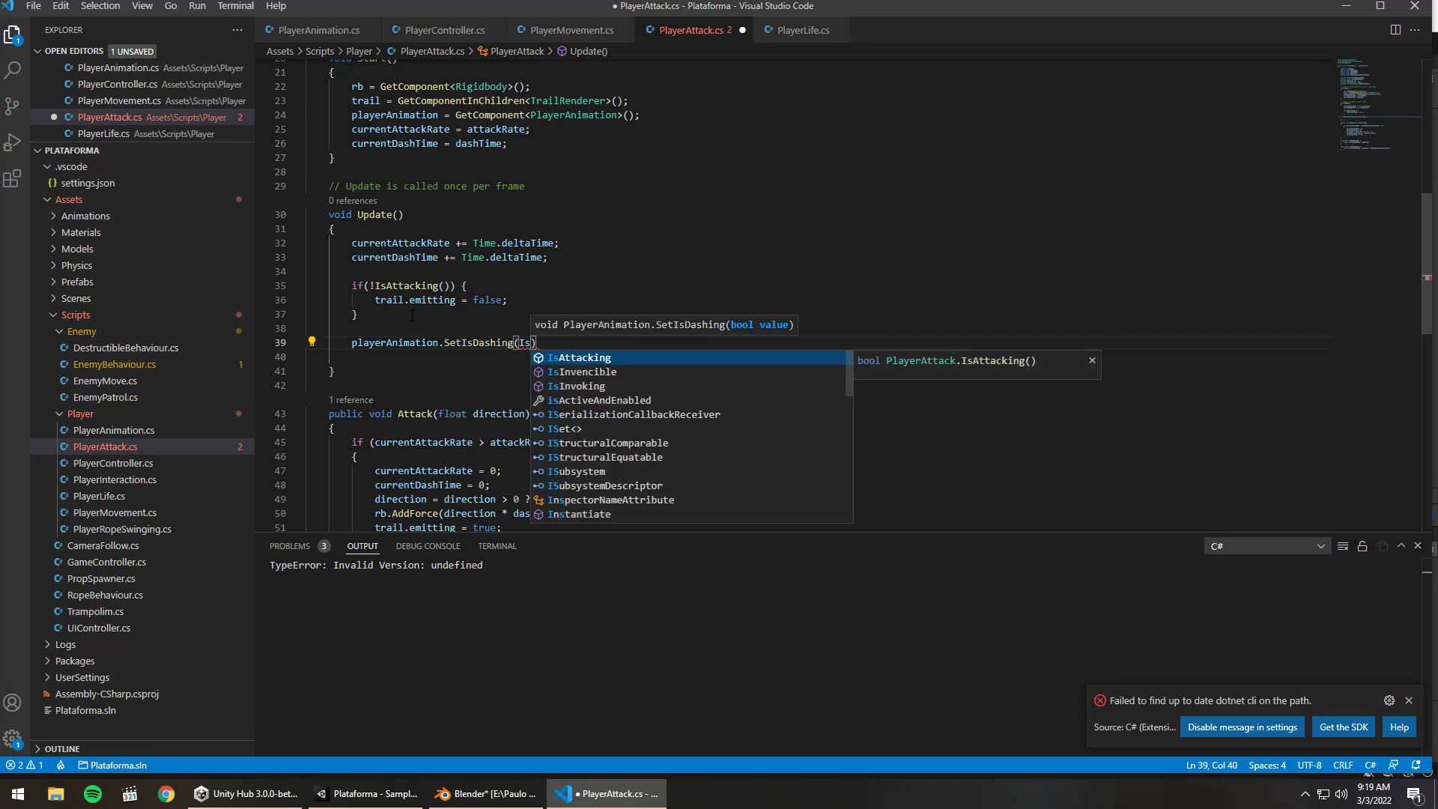
{"action": "key", "text": "Tab"}
{"action": "type", "text": "())"}
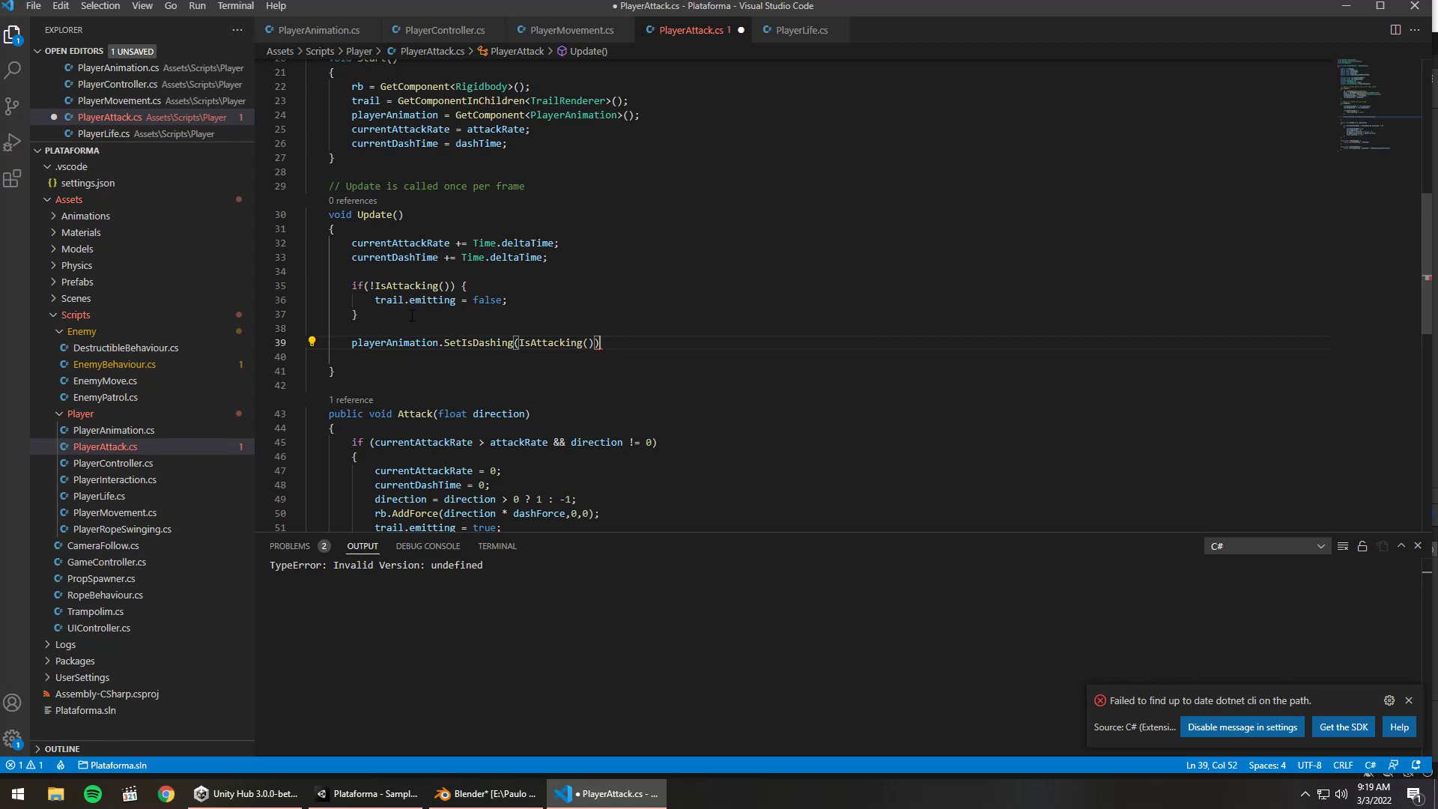
{"action": "type", "text": ";"}
{"action": "scroll", "coordinate": [560, 351], "scroll_direction": "down", "scroll_amount": 4}
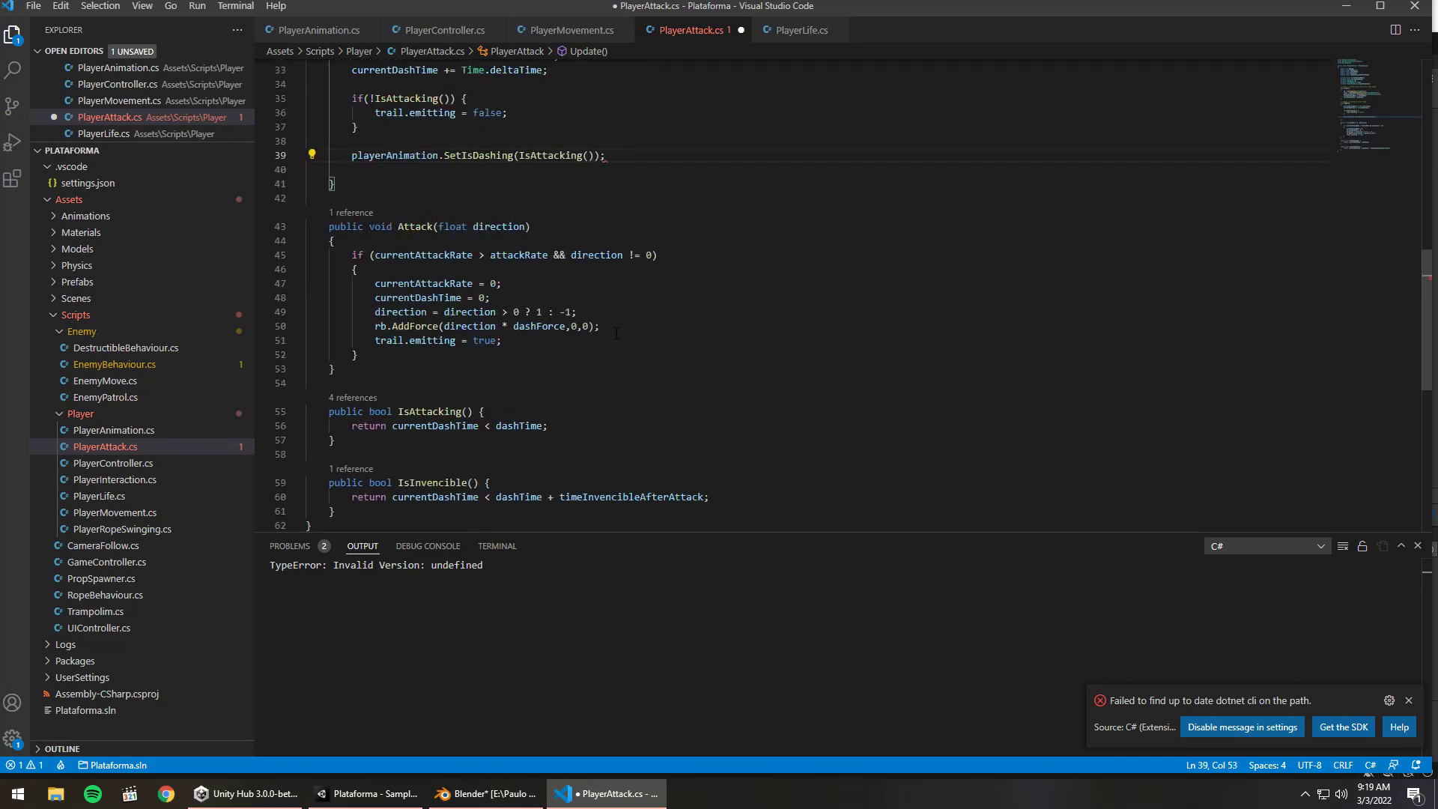
{"action": "key", "text": "ctrl+s"}
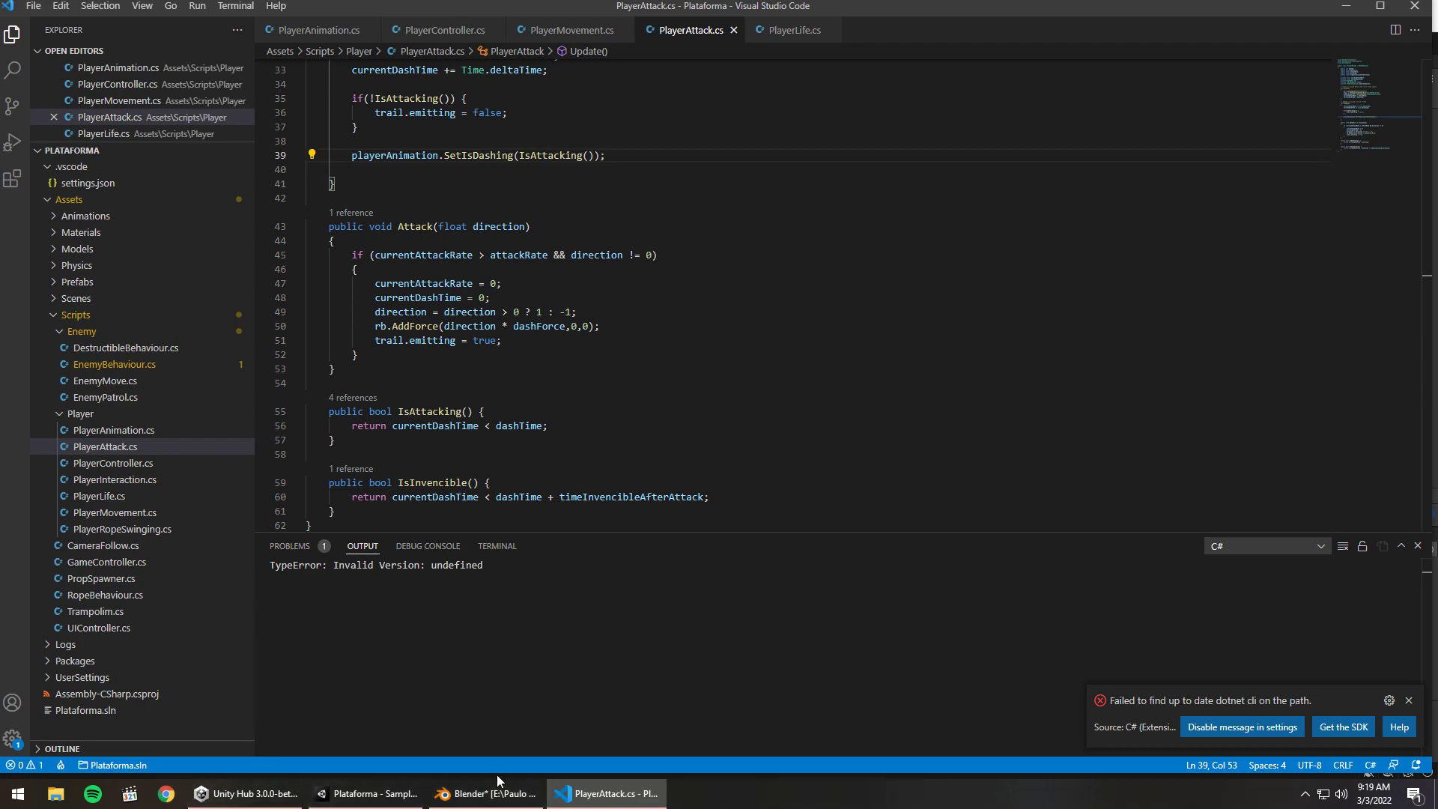
{"action": "left_click", "coordinate": [366, 794]}
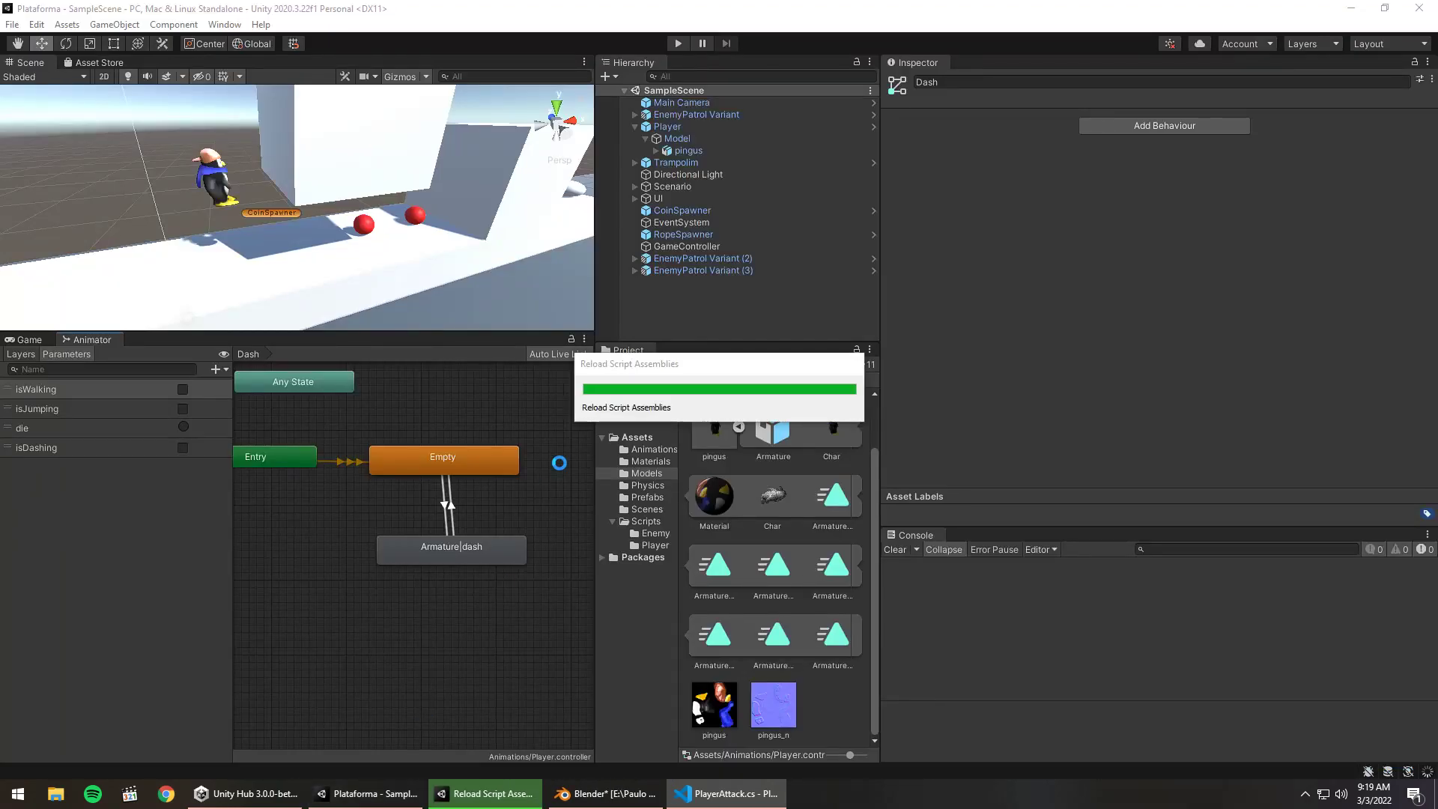
Play the game, move and dash the player into enemies with D and A, then stop
{"action": "left_click", "coordinate": [680, 42]}
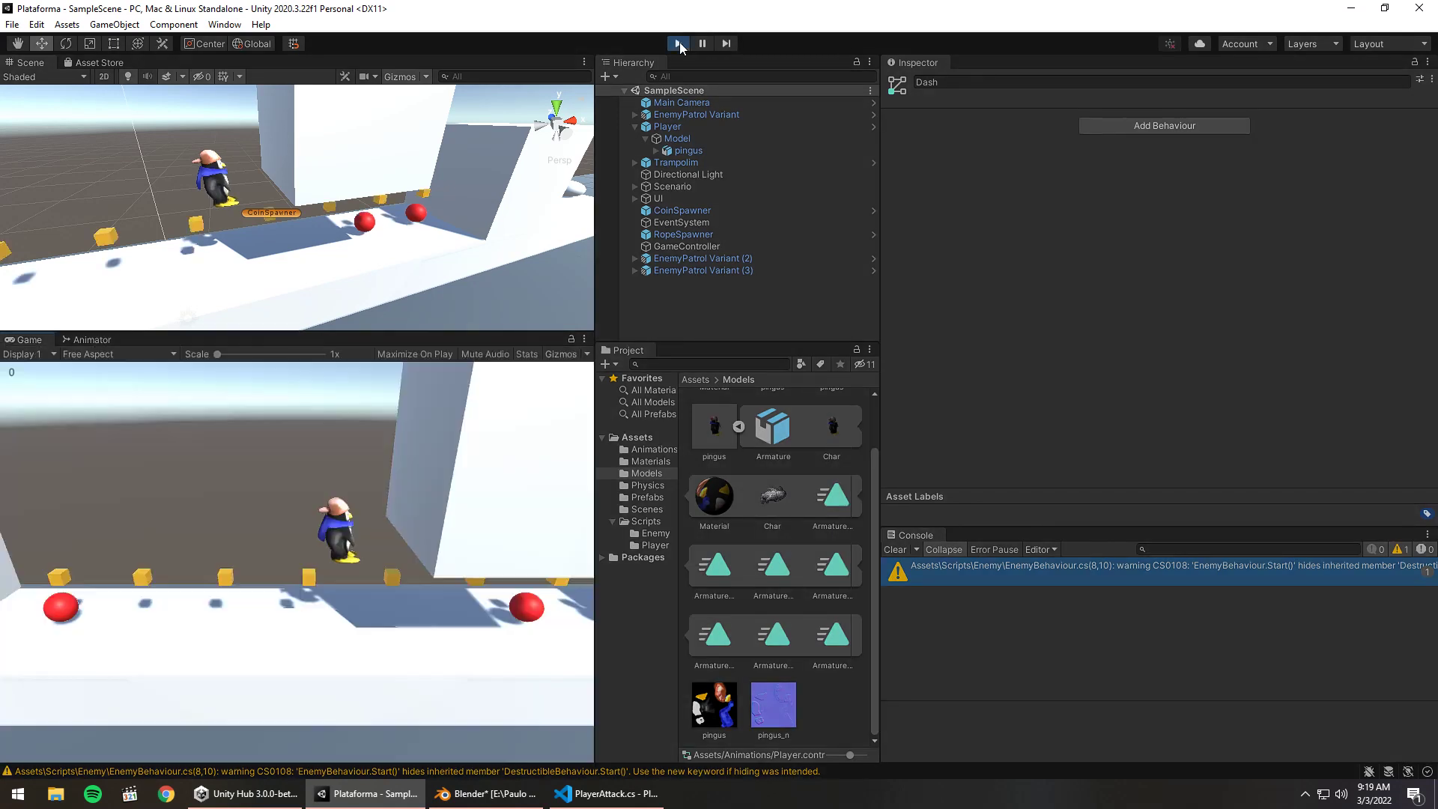
{"action": "key", "text": "d"}
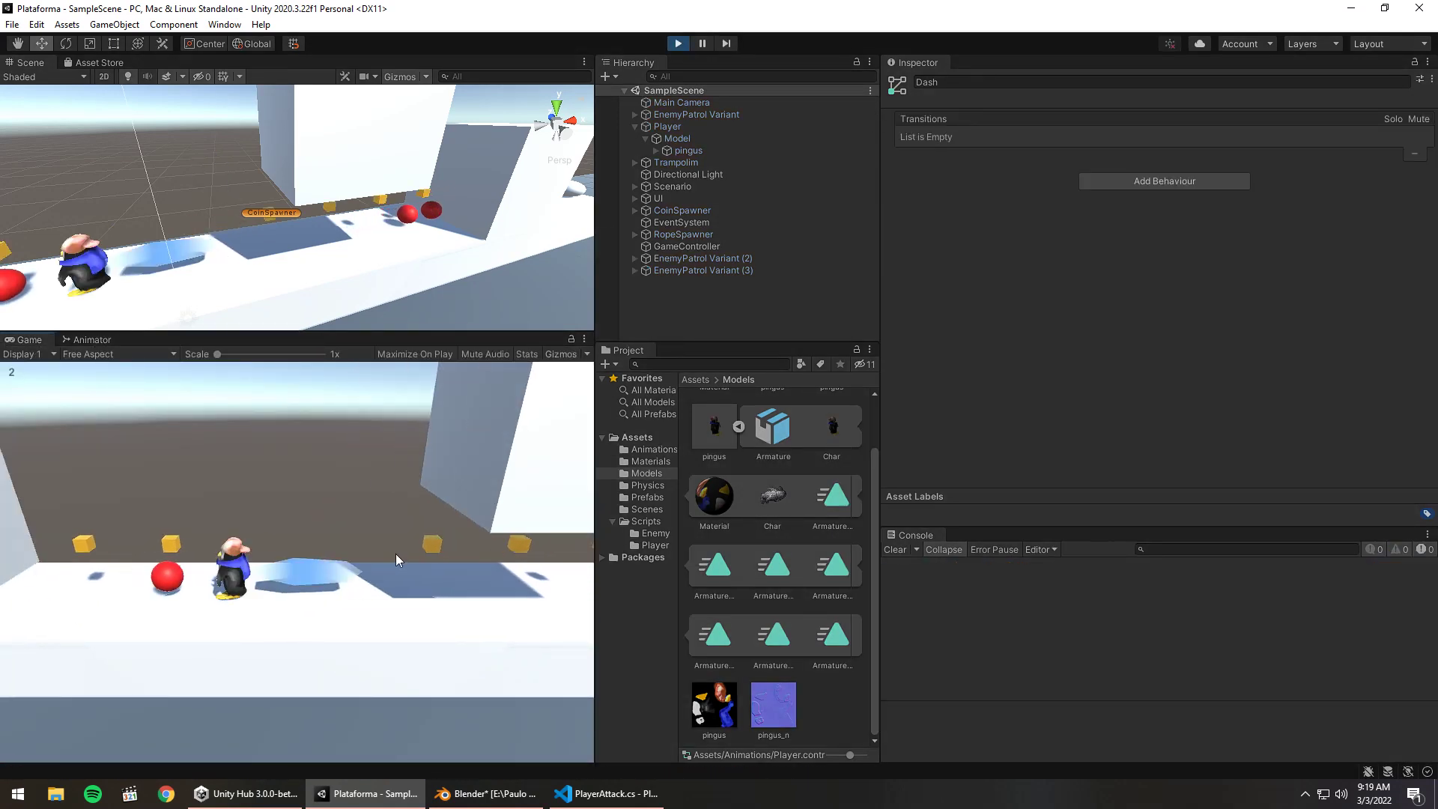
{"action": "key", "text": "a"}
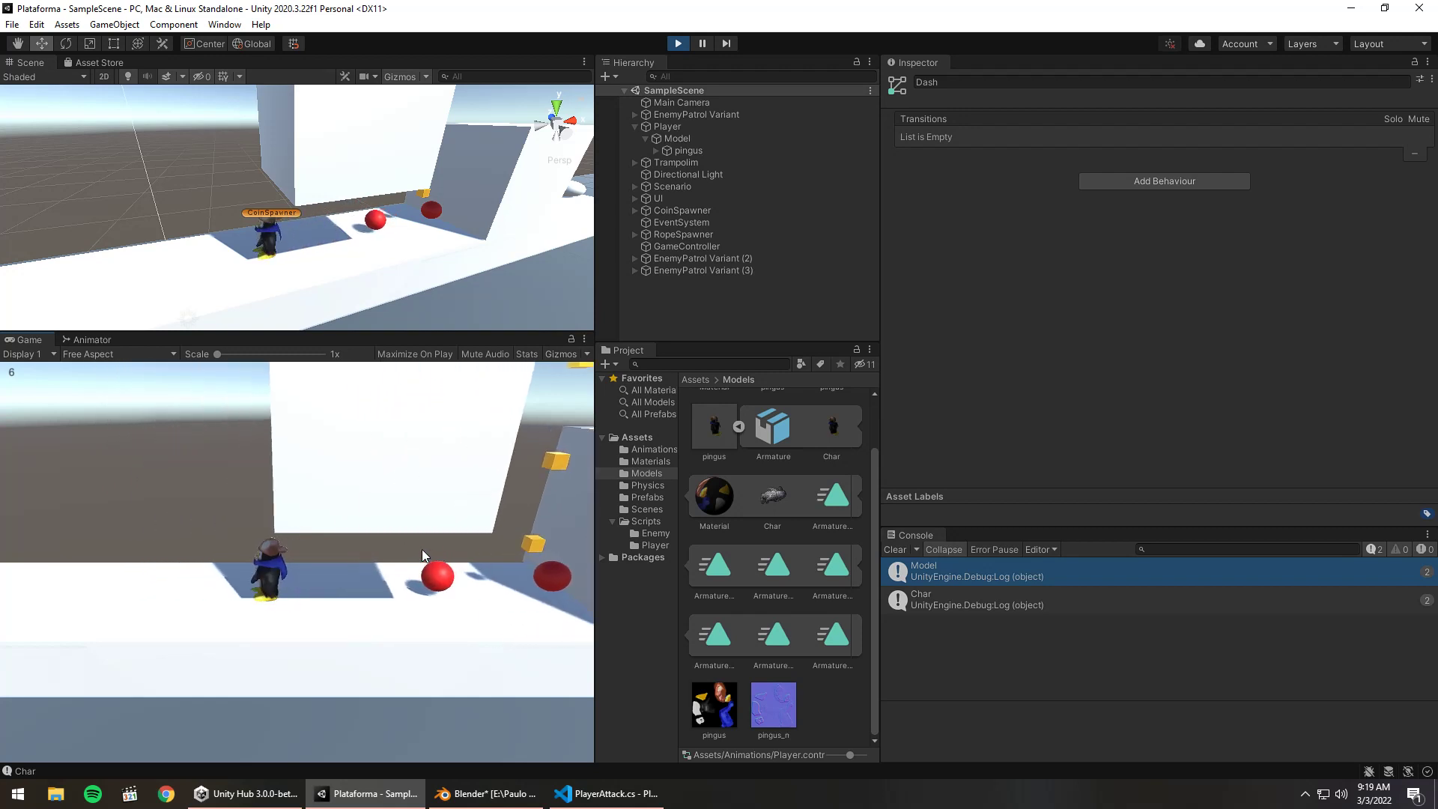
{"action": "key", "text": "d"}
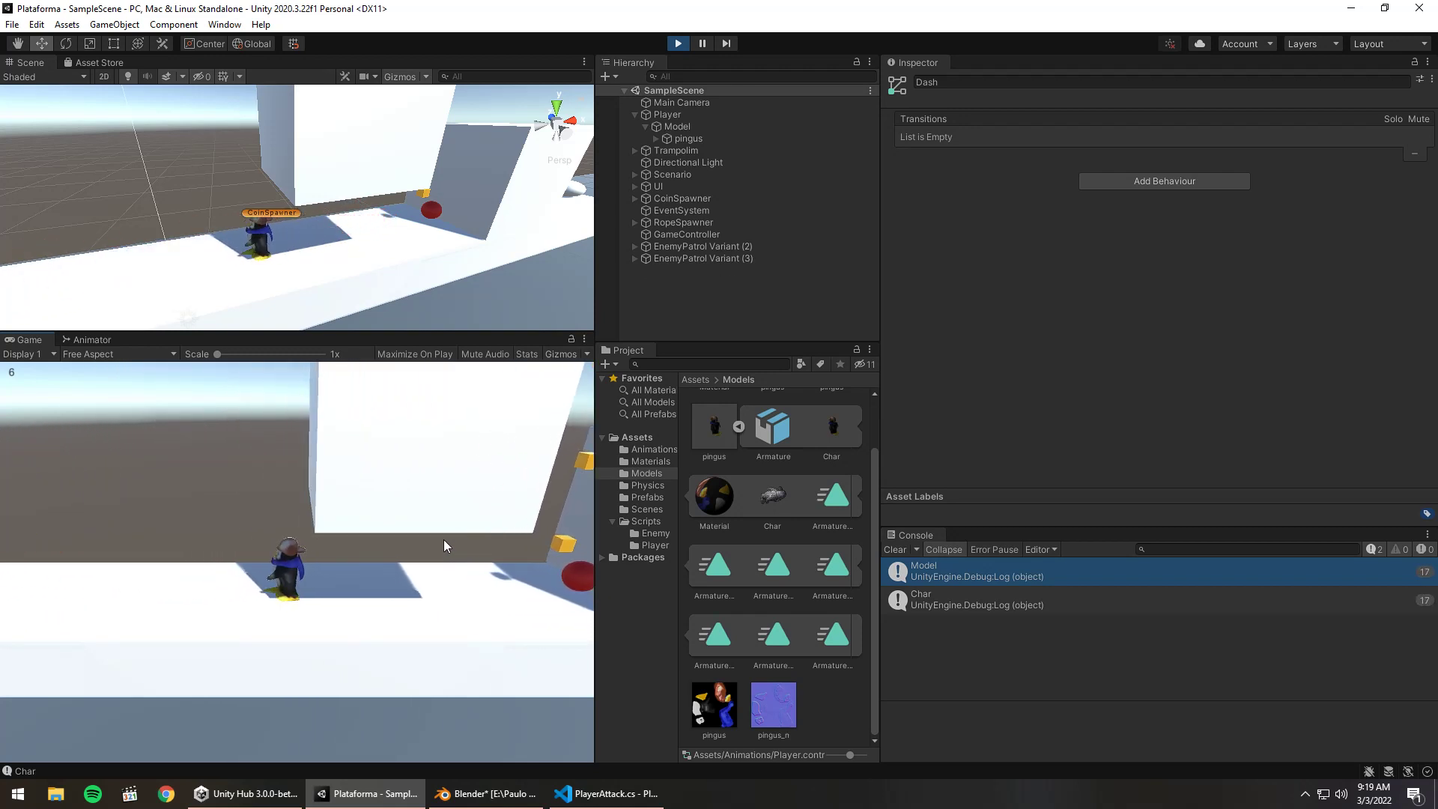
{"action": "key", "text": "d"}
{"action": "key", "text": "a"}
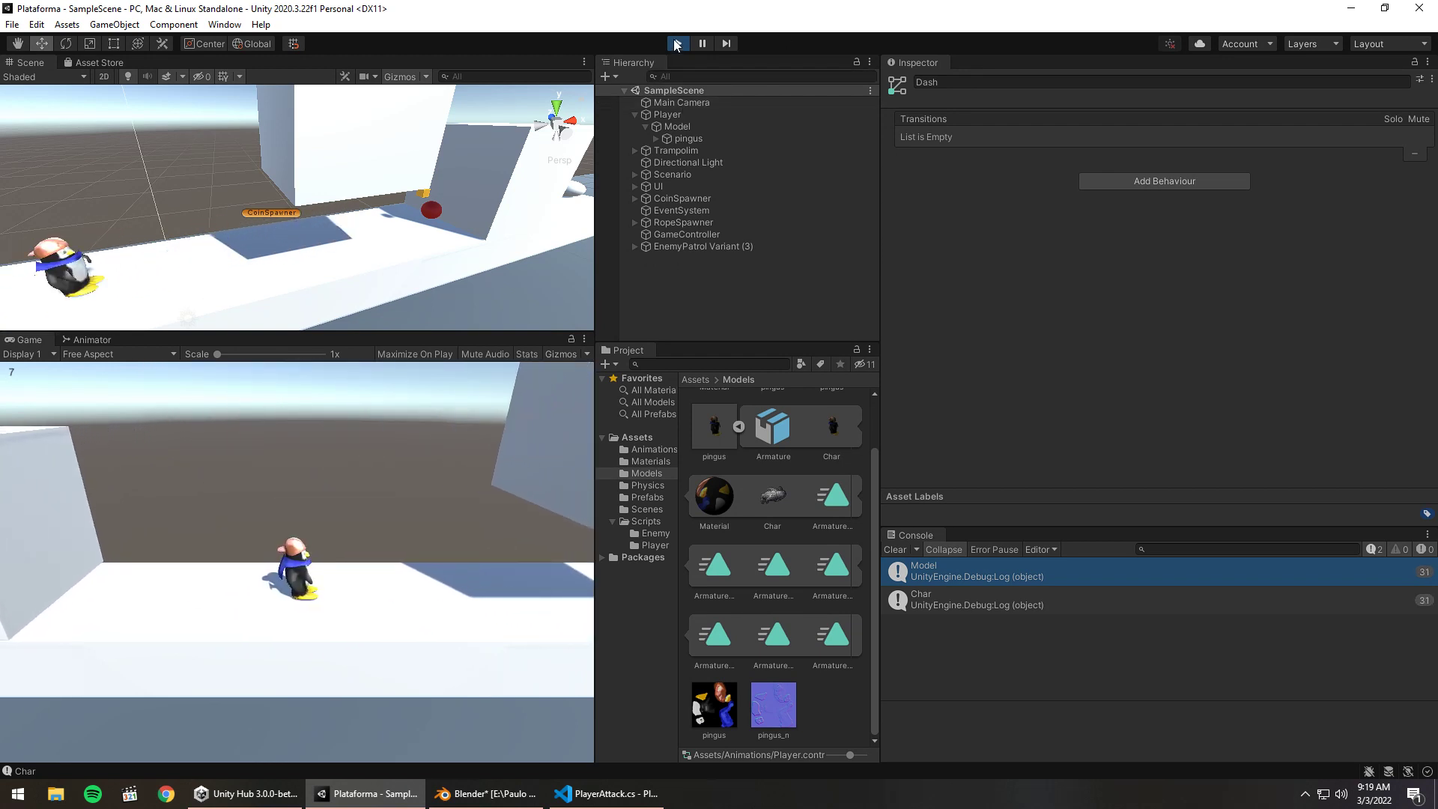
{"action": "key", "text": "ctrl+p"}
In the Animator Layers view, set the Armature|dash state's Speed to 1.5
{"action": "left_click", "coordinate": [96, 342]}
{"action": "left_click", "coordinate": [22, 354]}
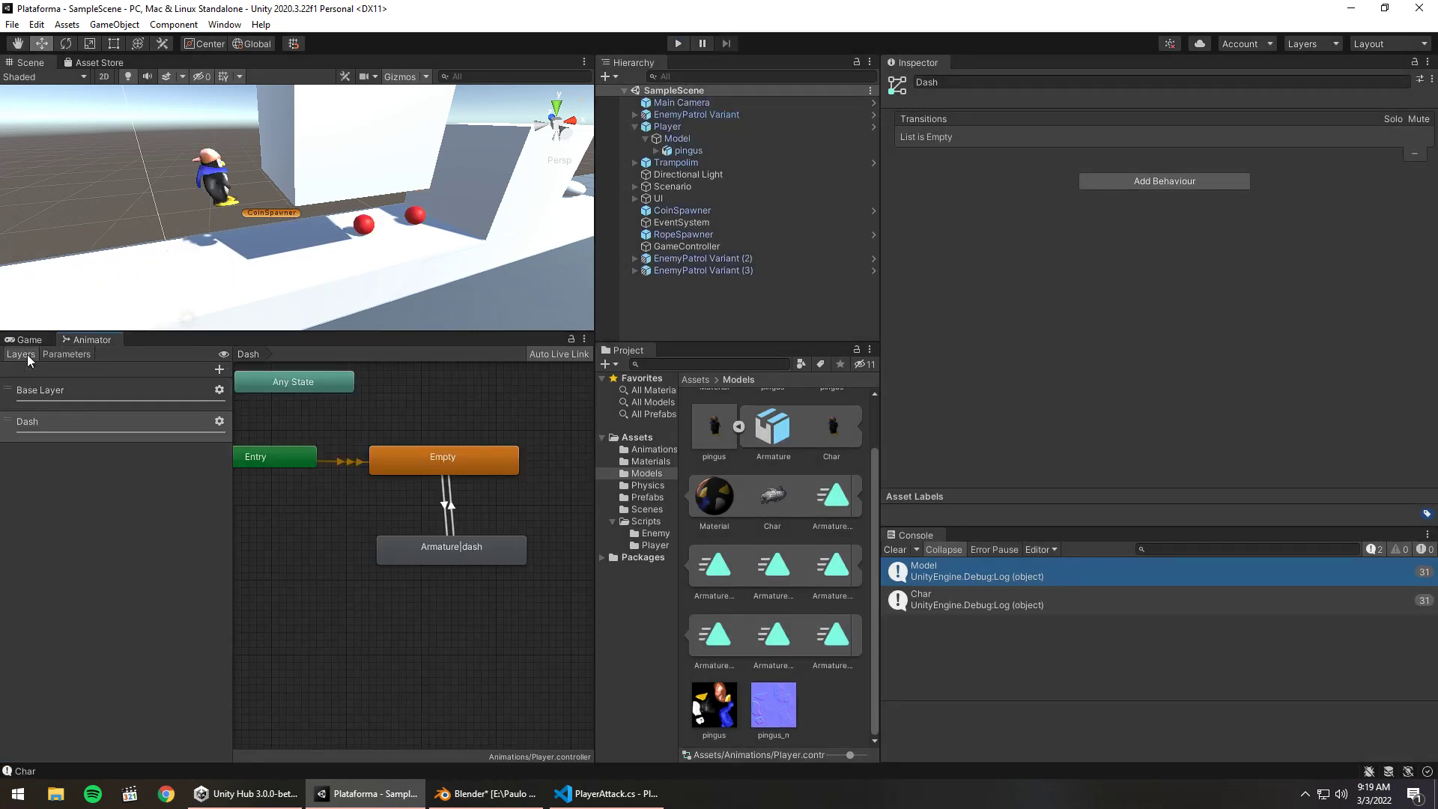
{"action": "left_click", "coordinate": [523, 554]}
{"action": "left_click", "coordinate": [1143, 135]}
{"action": "type", "text": "3"}
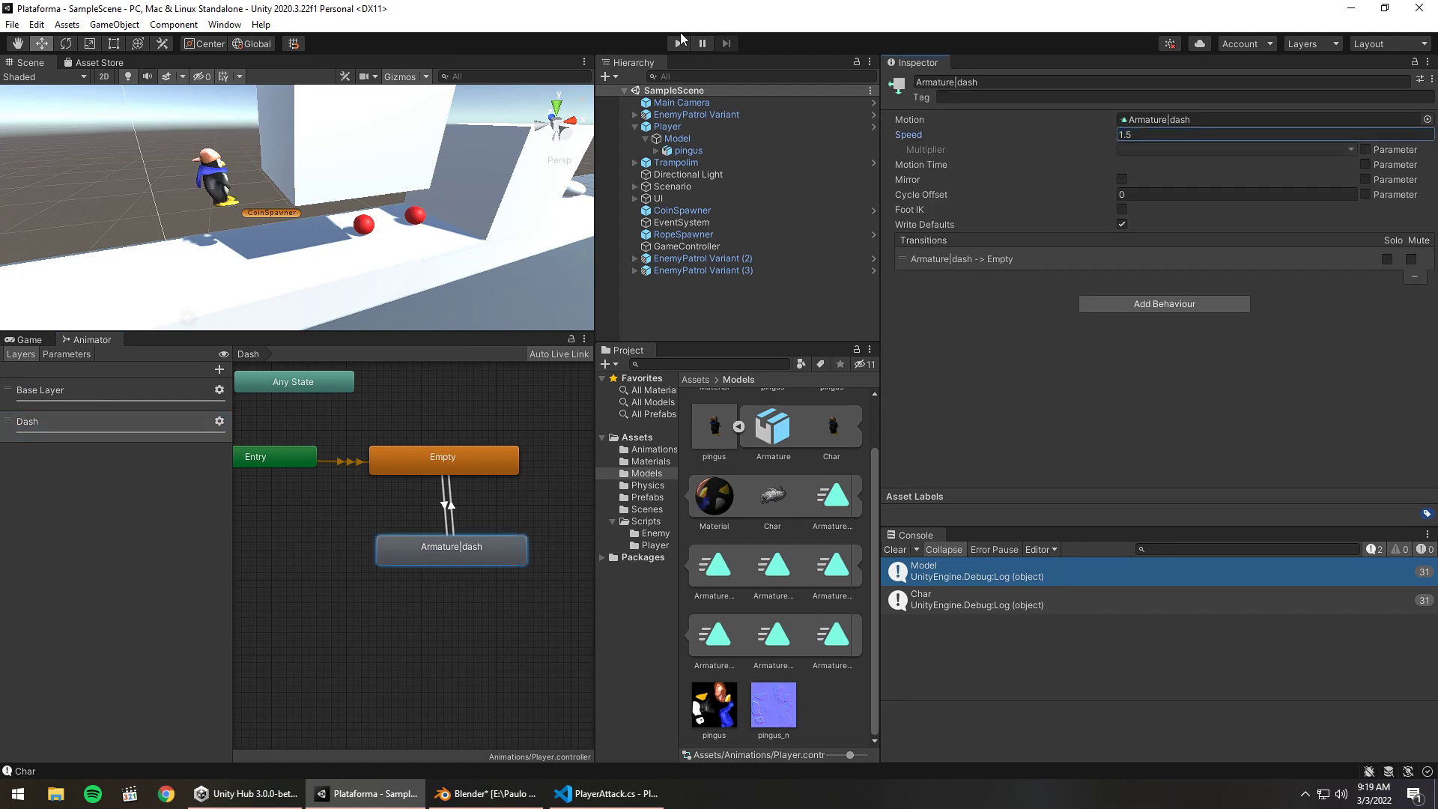
Retest in Play mode: dash, jump the blocks, reach the coins and swing on the rope, then stop
{"action": "left_click", "coordinate": [679, 39]}
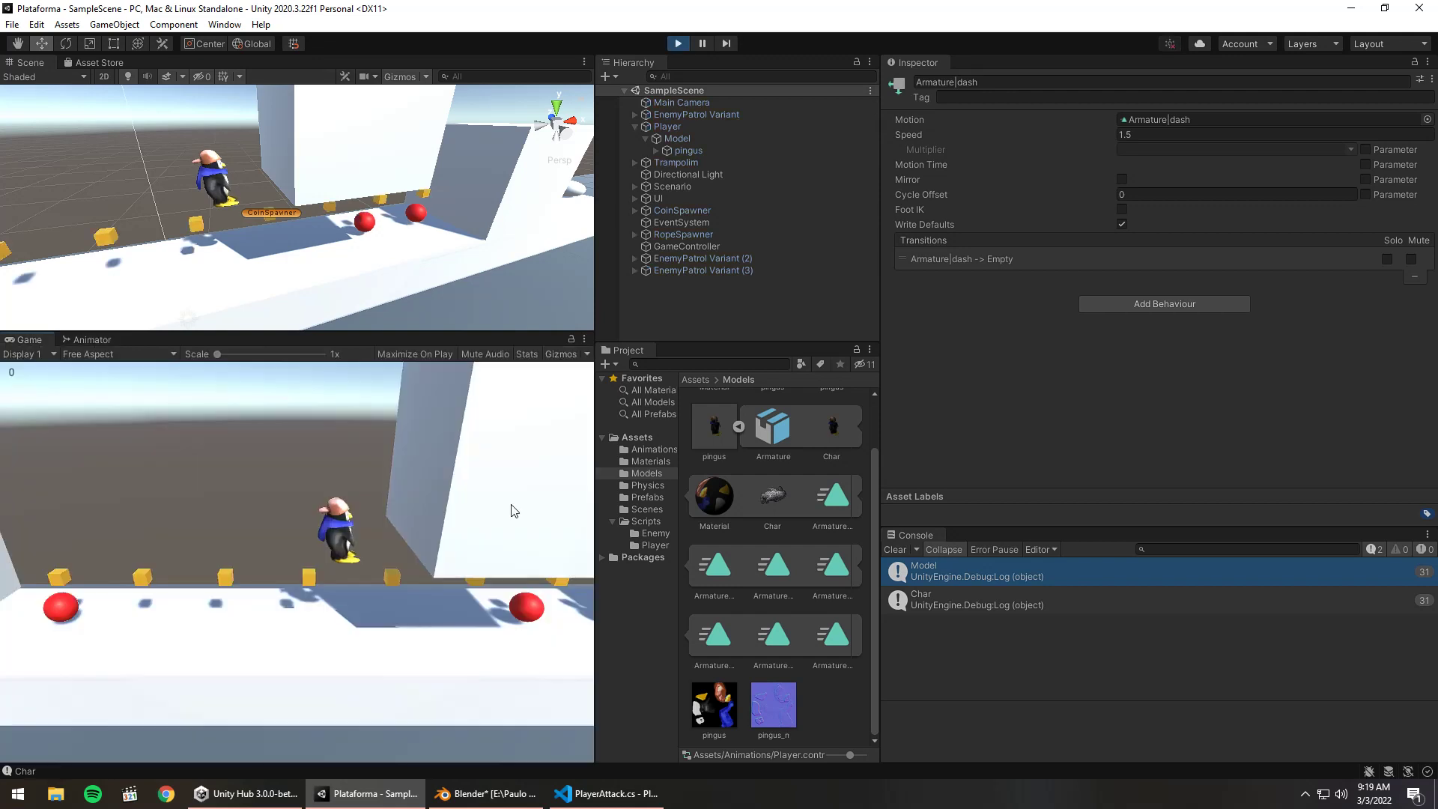
{"action": "key", "text": "w"}
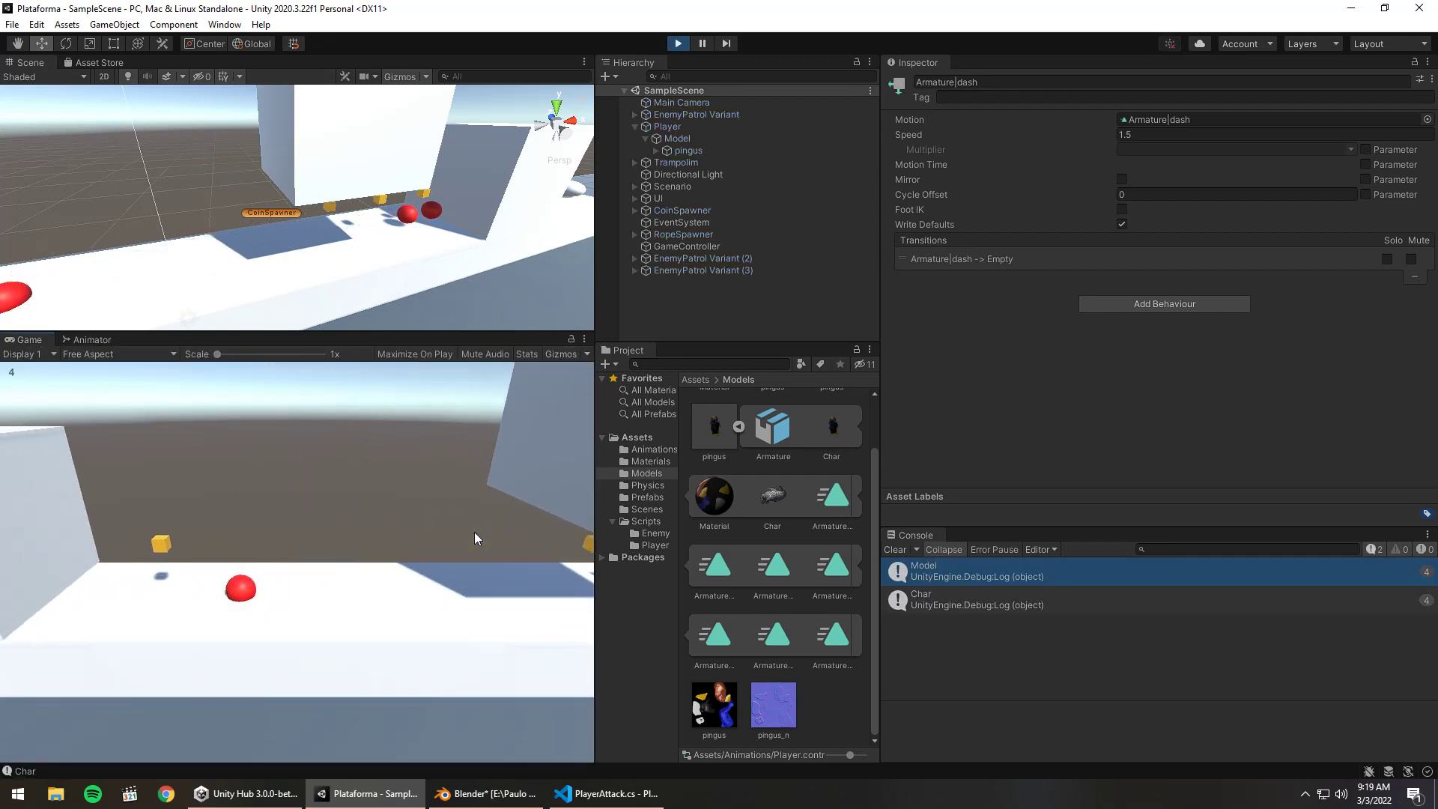
{"action": "key", "text": "w"}
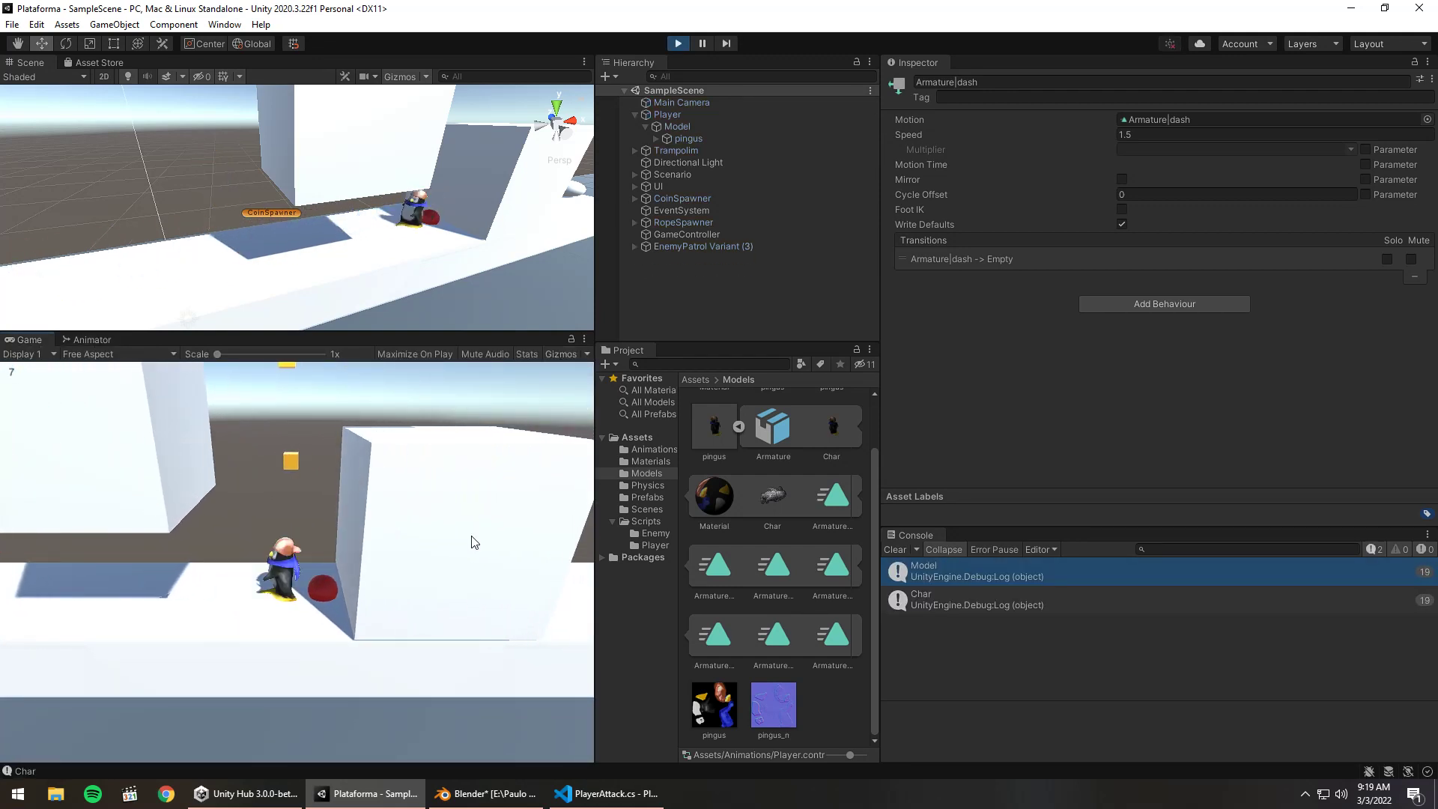
{"action": "key", "text": "space"}
{"action": "key", "text": "w"}
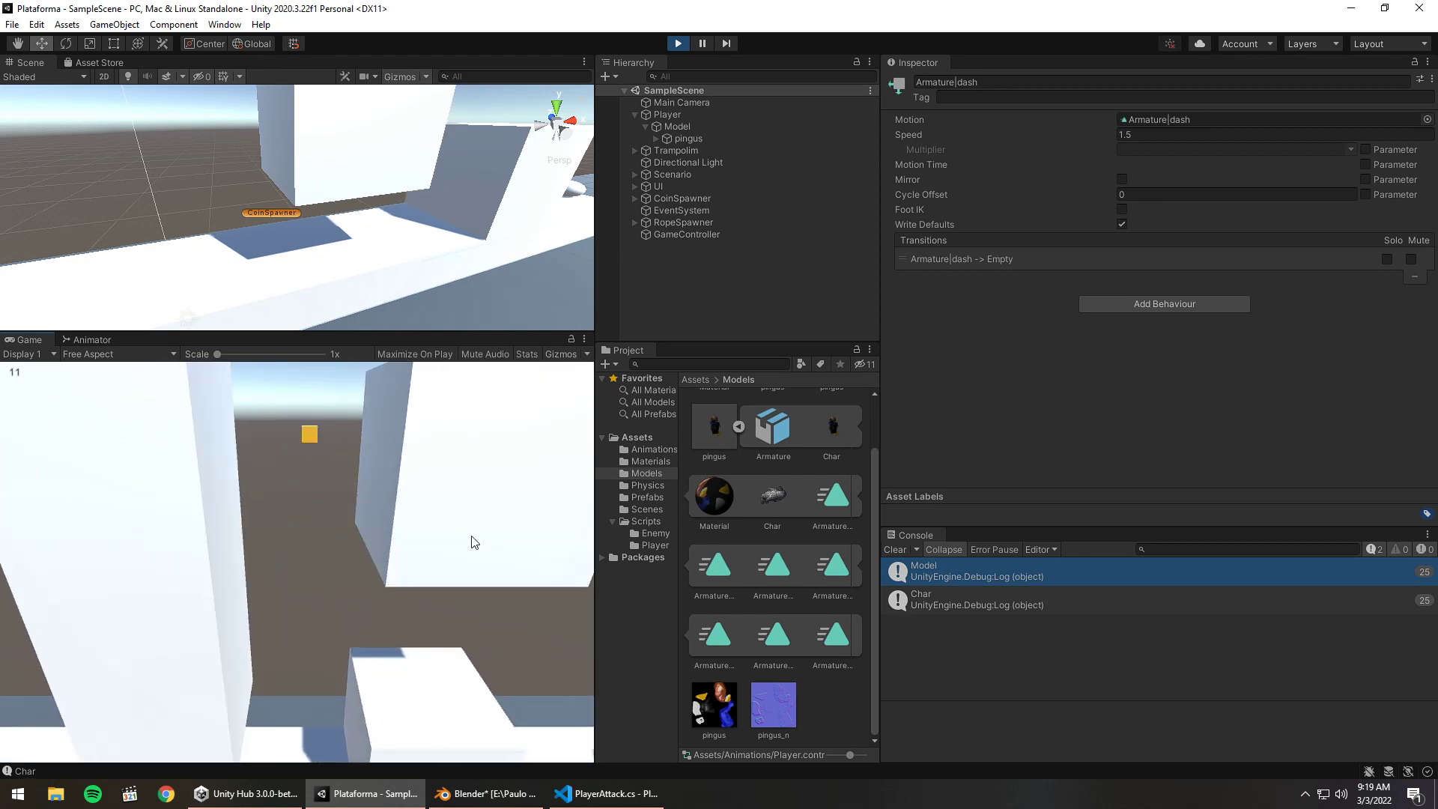
{"action": "key", "text": "w"}
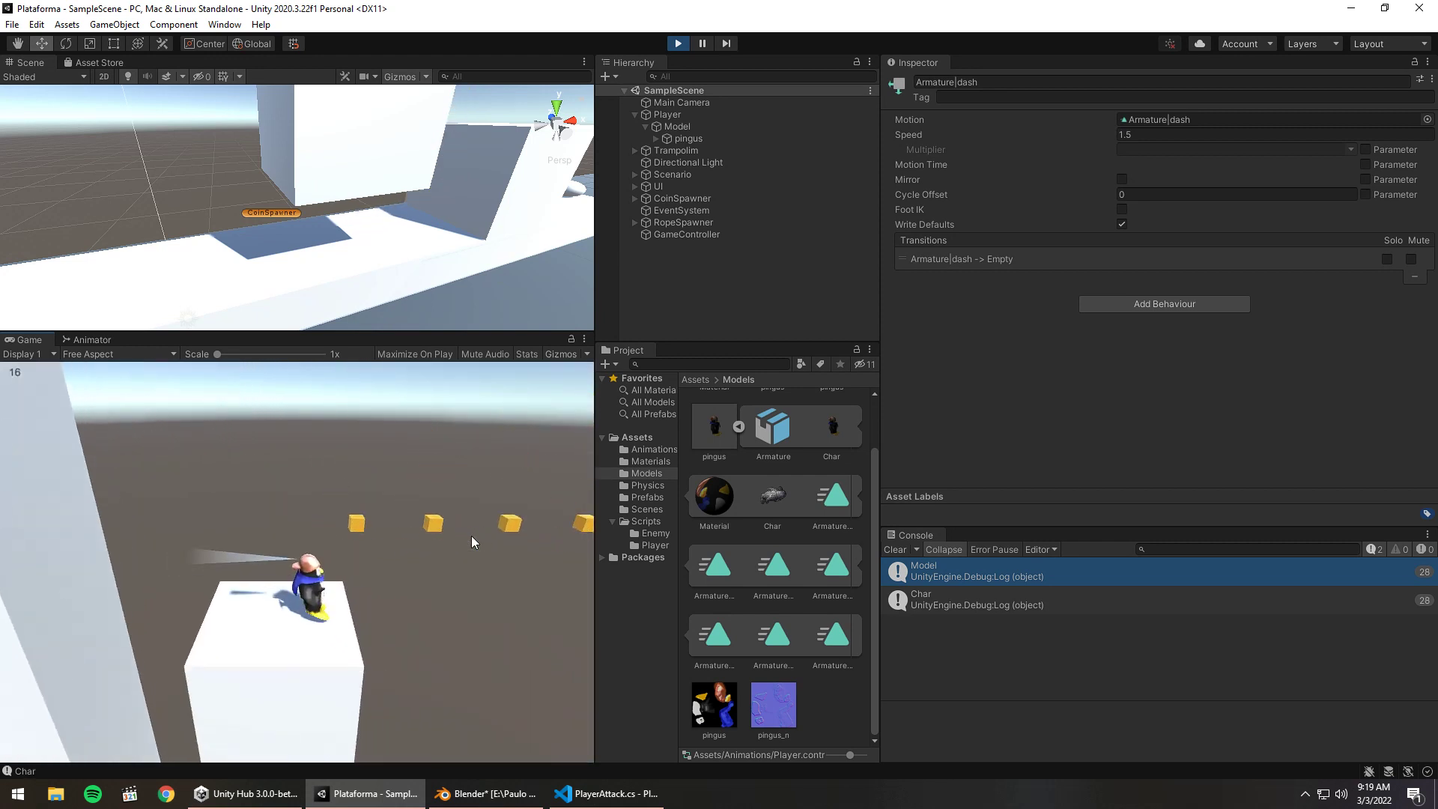
{"action": "key", "text": "w"}
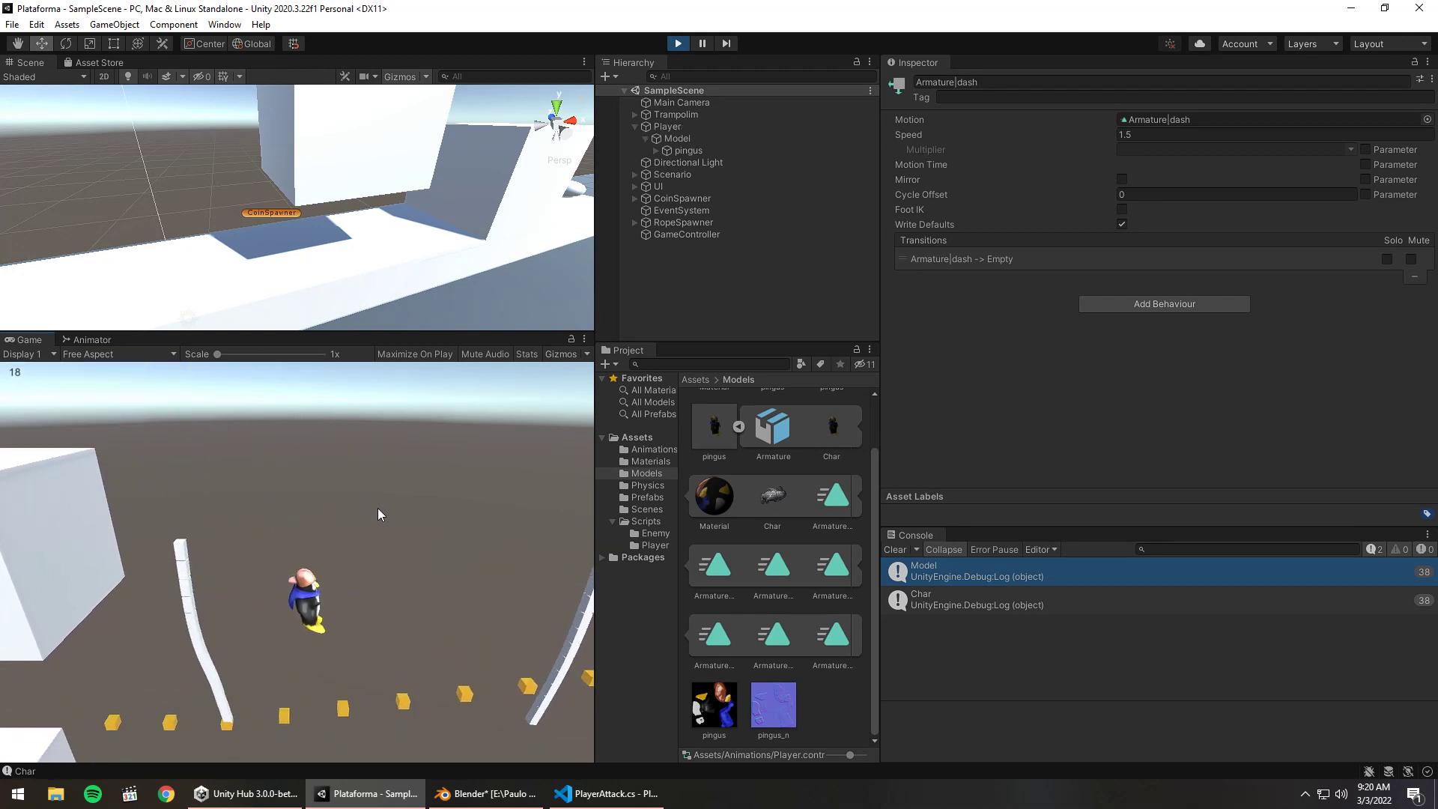
{"action": "left_click", "coordinate": [680, 43]}
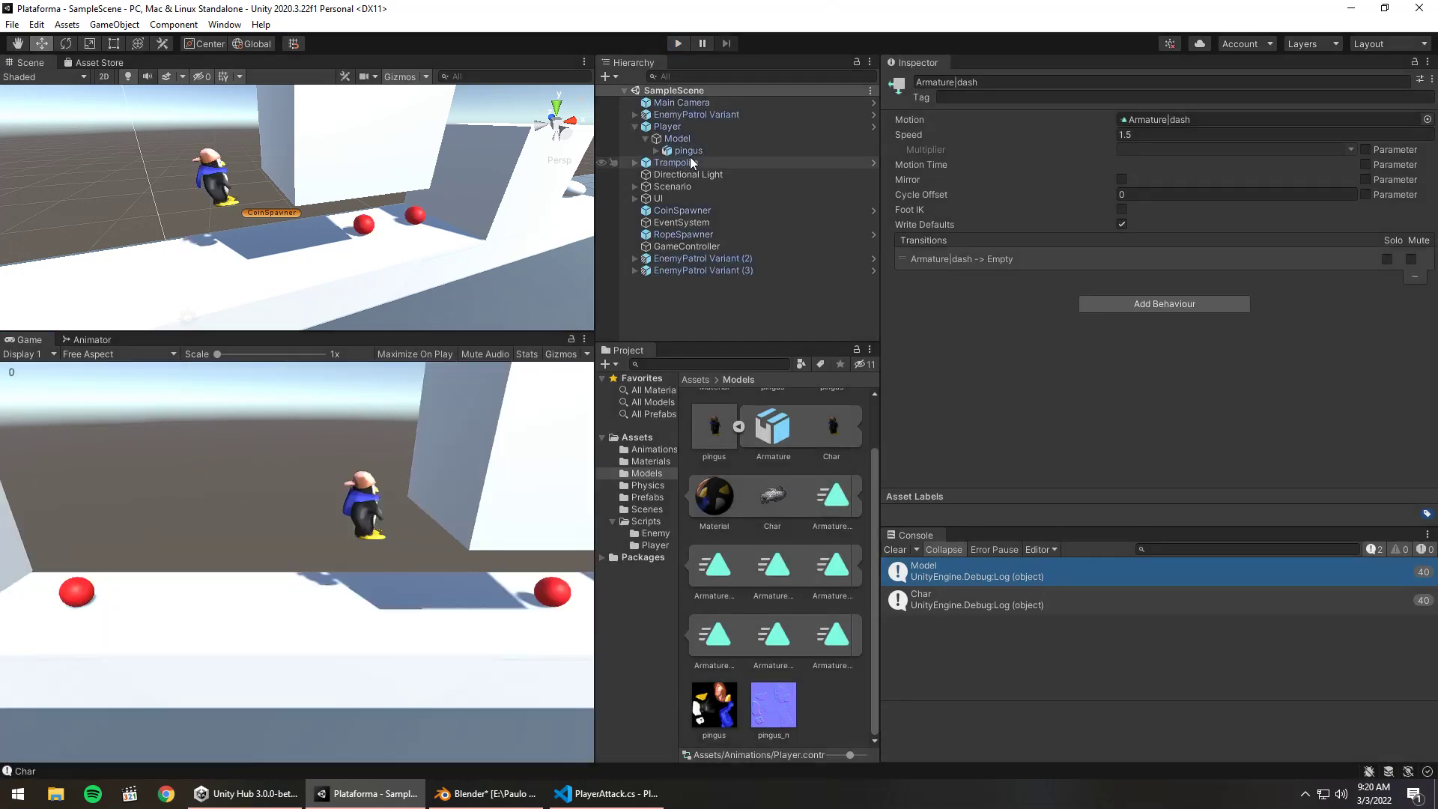